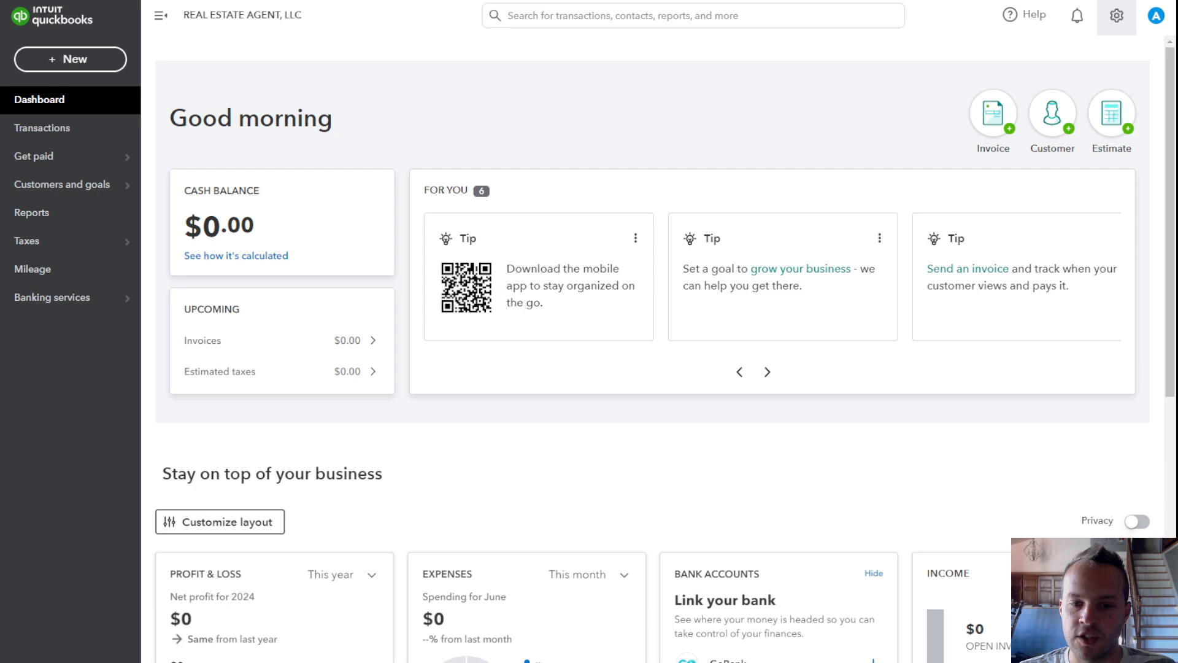
# Step: Open the company's account settings and review the company name, type, contact and address details
pyautogui.click(1116, 18)
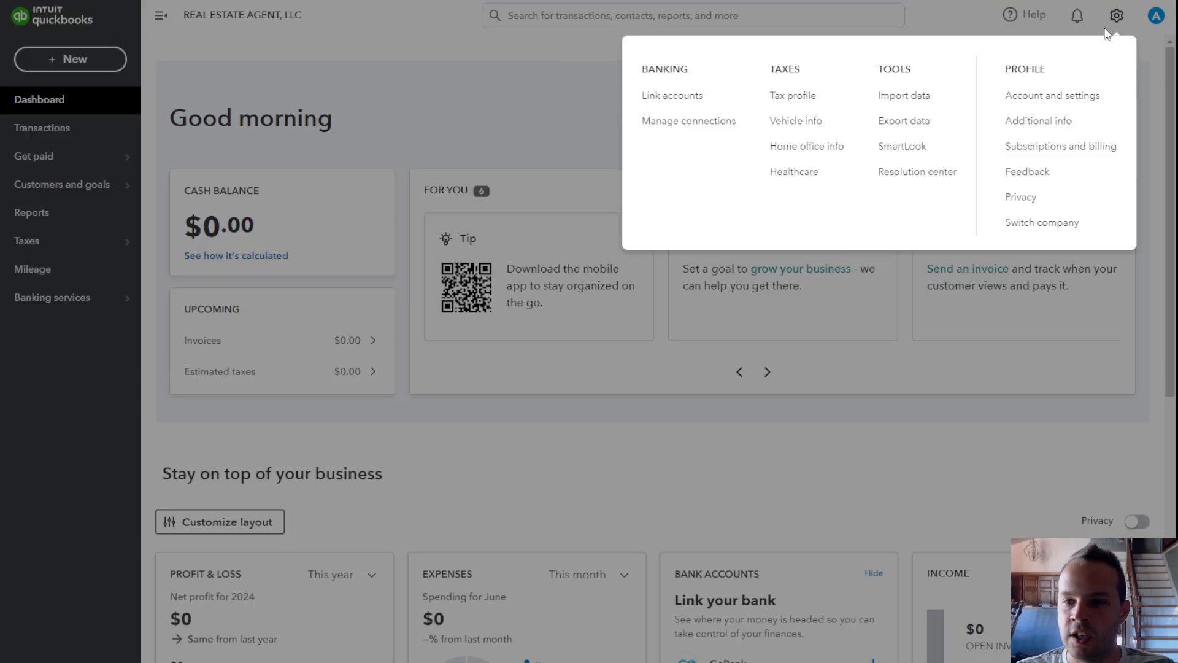
pyautogui.click(1029, 108)
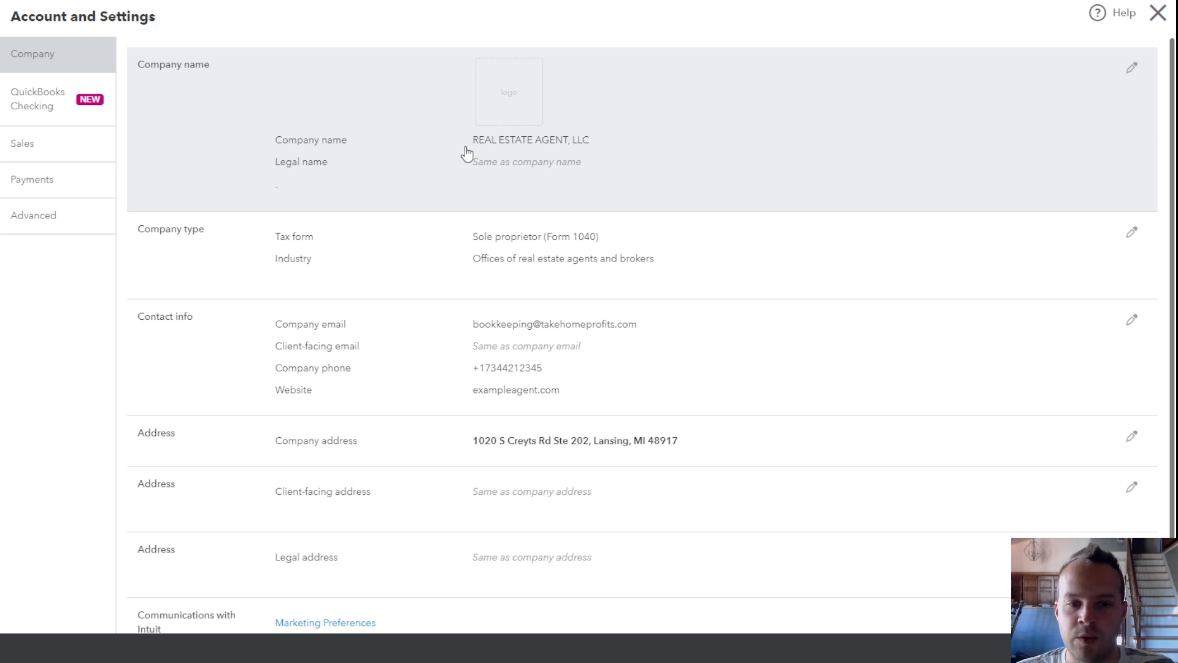
pyautogui.scroll(-1, 466, 153)
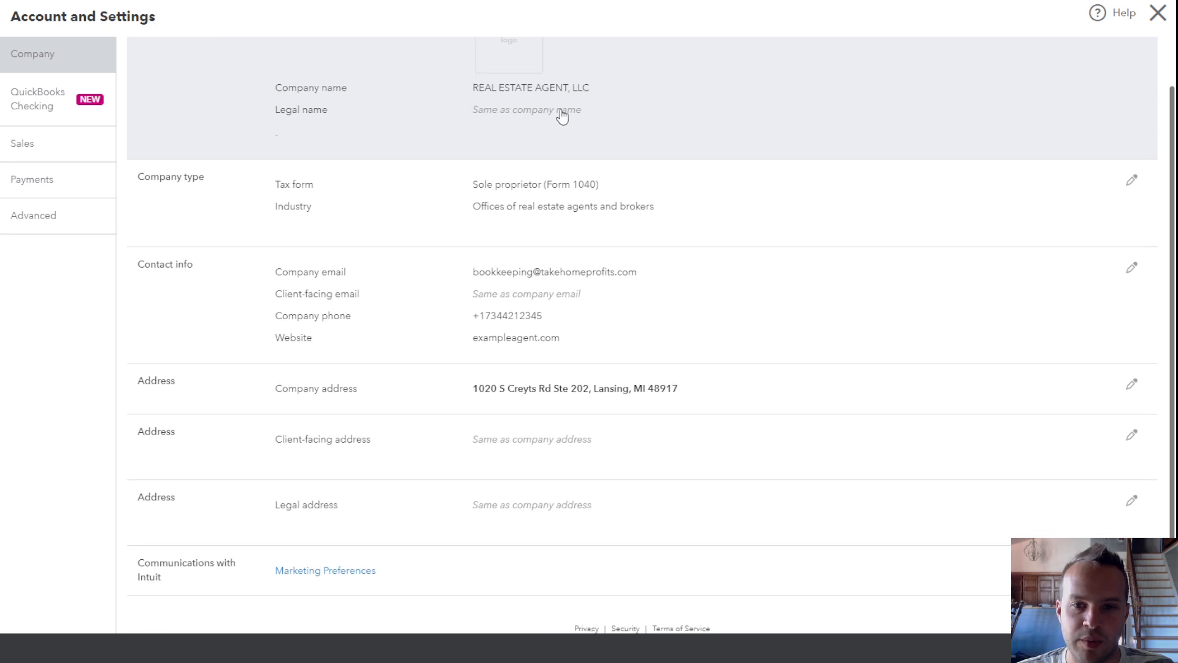
pyautogui.scroll(1, 552, 116)
pyautogui.scroll(-1, 570, 128)
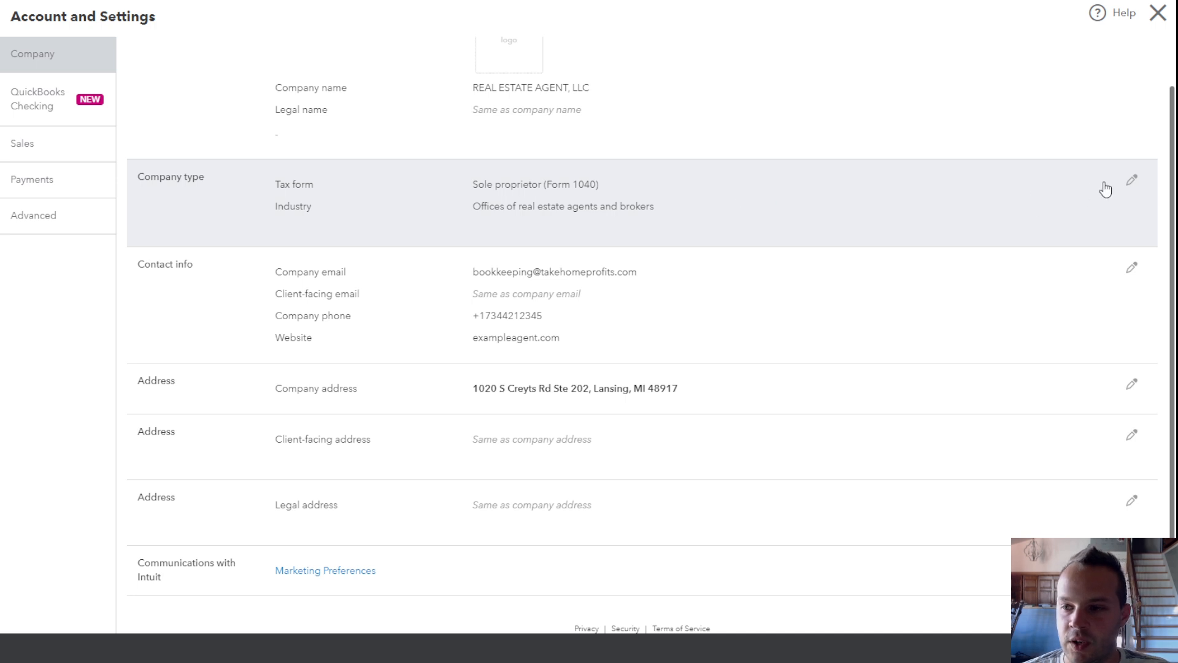
# Step: Edit the company type, keep Sole proprietor (Form 1040) as the tax form, and save it
pyautogui.click(1132, 181)
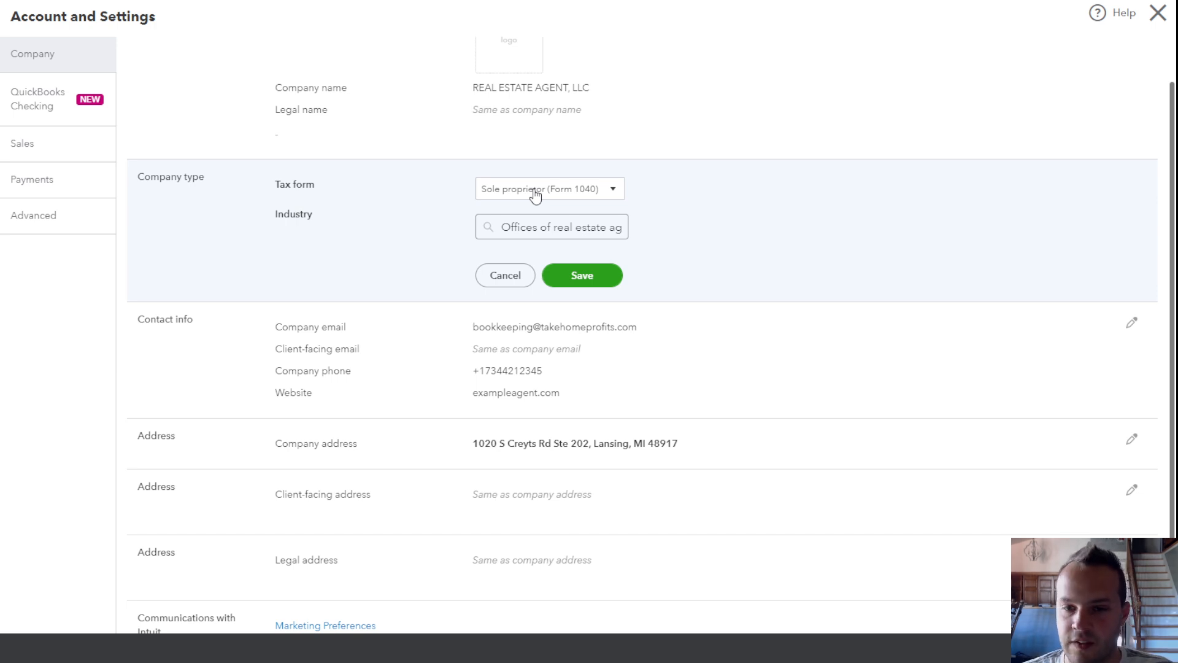
pyautogui.click(535, 195)
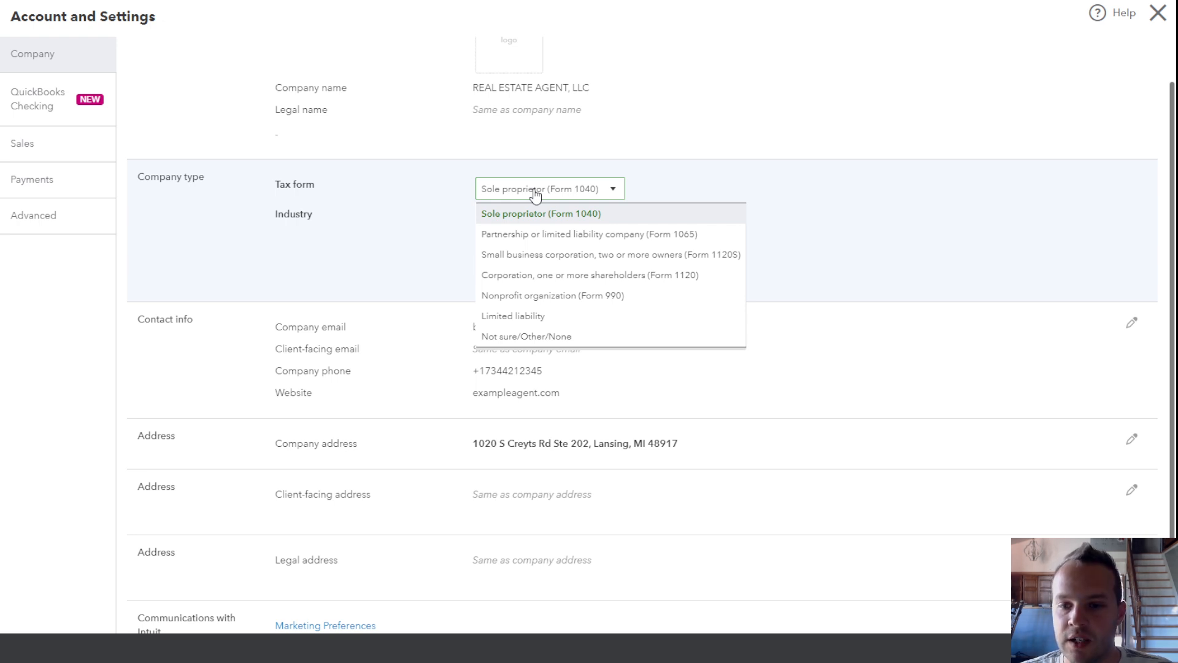
pyautogui.click(535, 194)
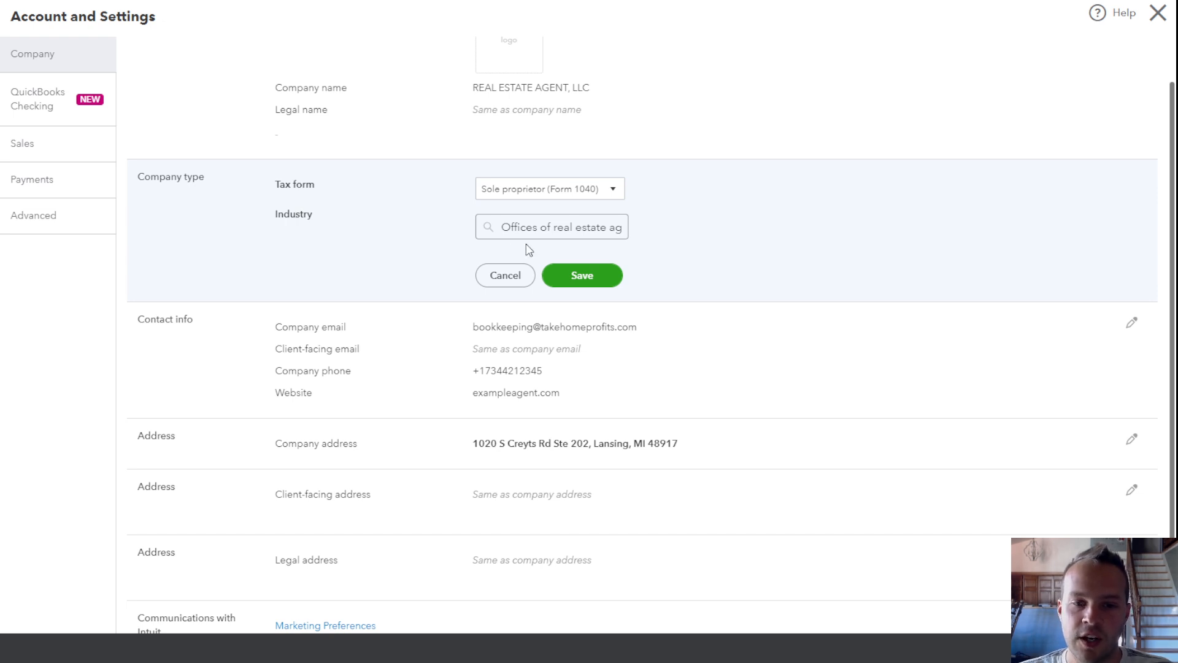
pyautogui.click(601, 284)
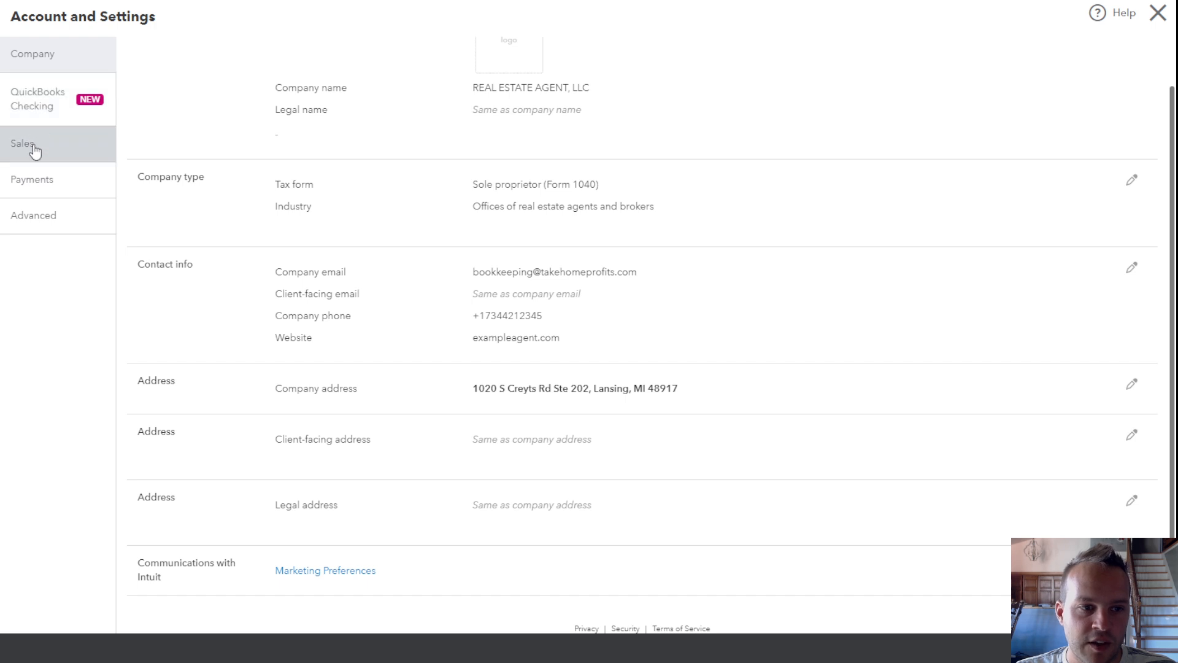
# Step: Review the sales form, invoice and reminder settings, and open the payments settings
pyautogui.click(35, 151)
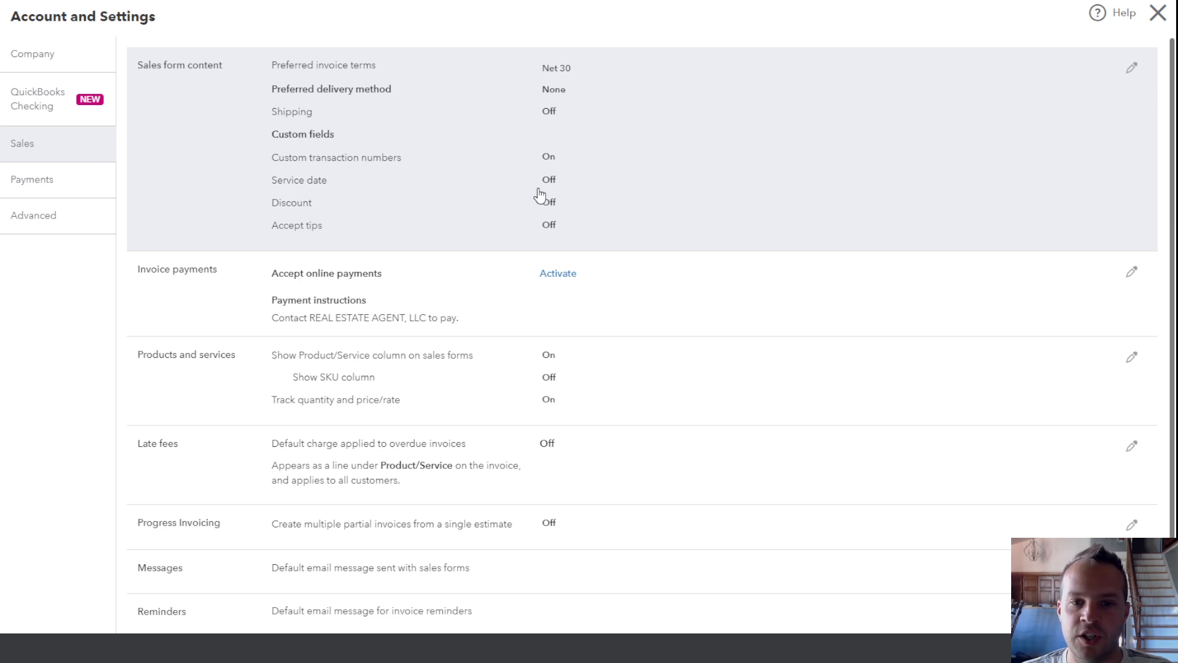
pyautogui.scroll(-2, 539, 195)
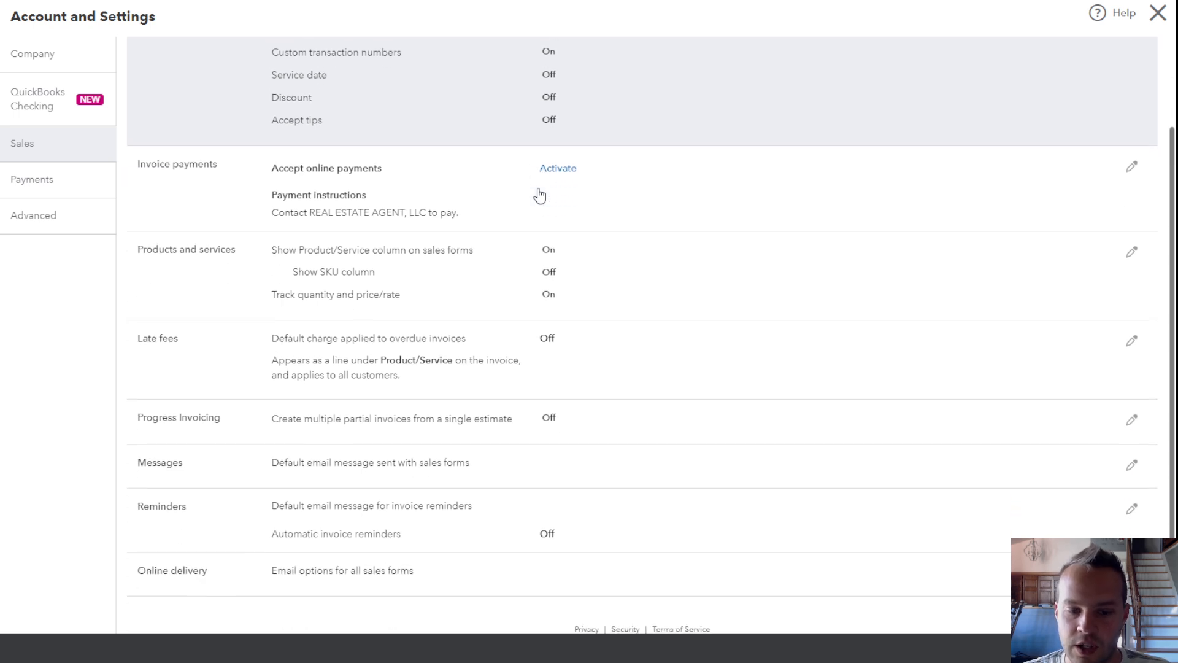
pyautogui.scroll(2, 539, 195)
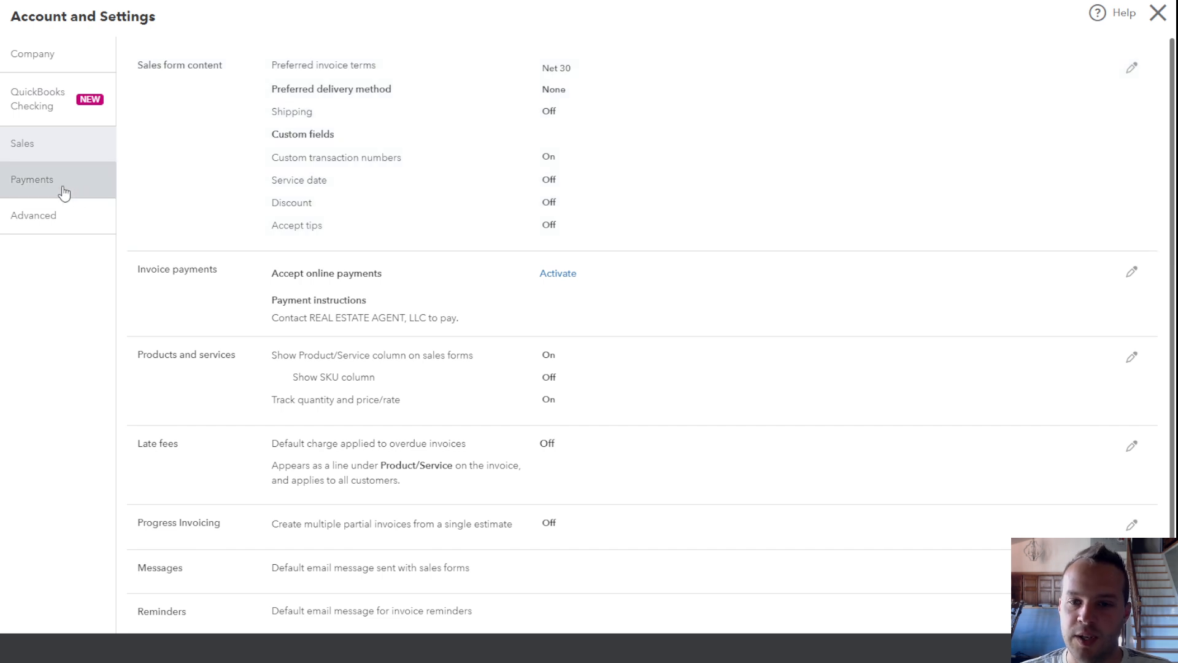
pyautogui.click(64, 194)
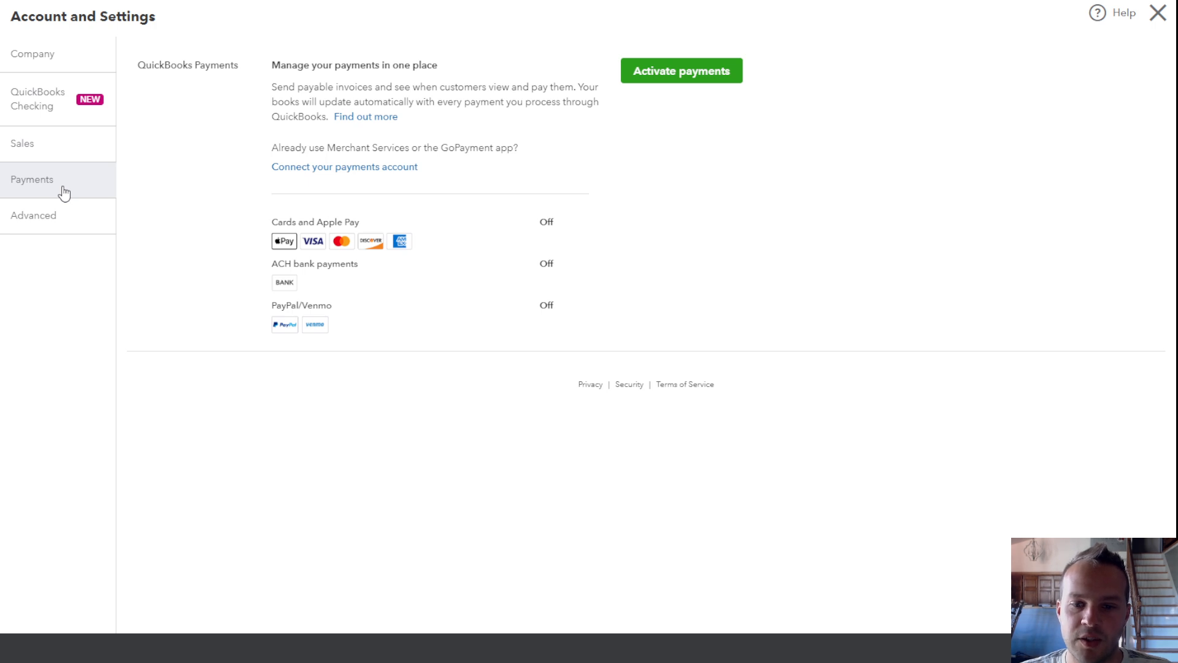
# Step: In the advanced accounting settings, choose Cash as the accounting method and save
pyautogui.click(63, 224)
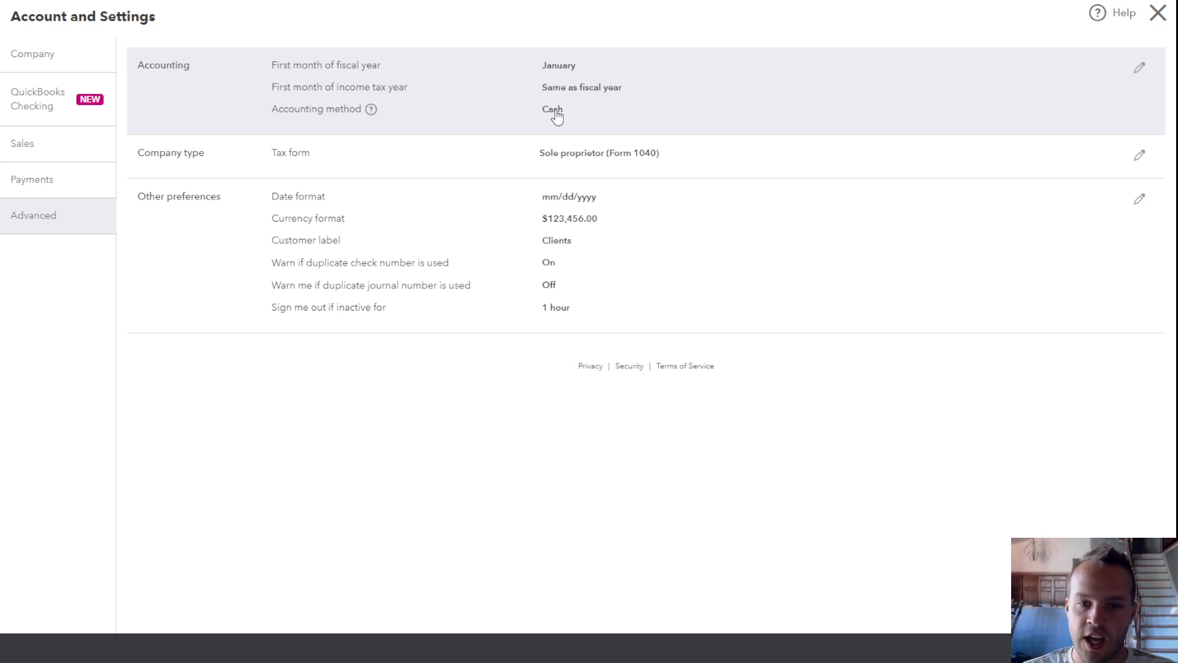
pyautogui.click(1139, 69)
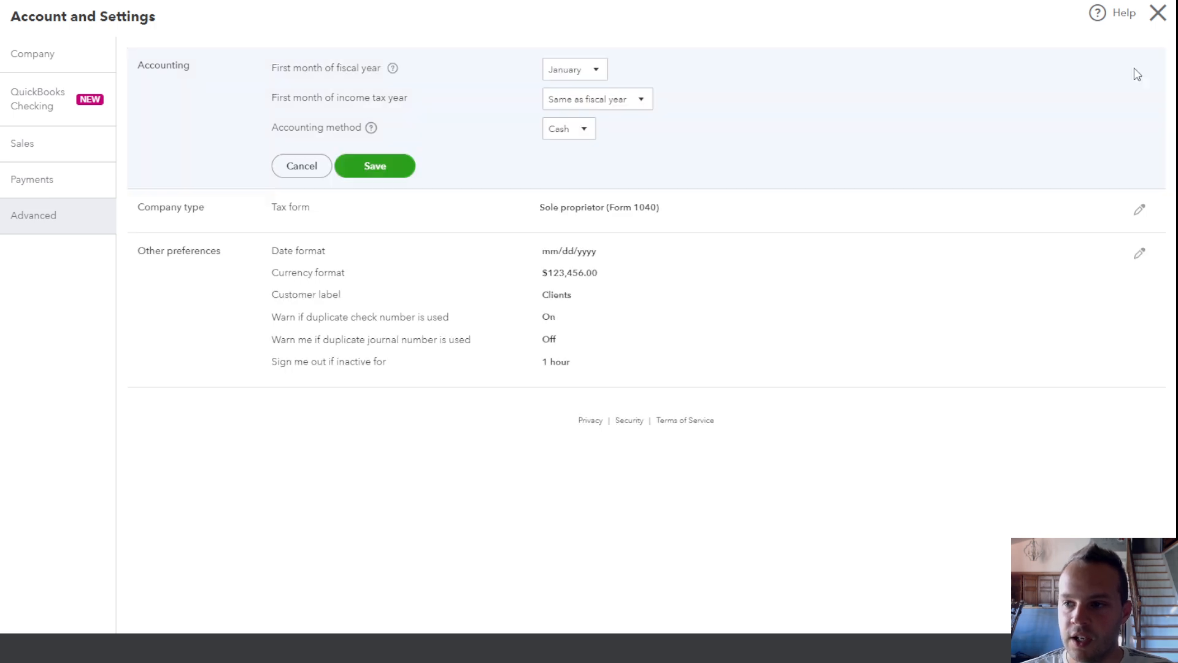
pyautogui.click(563, 130)
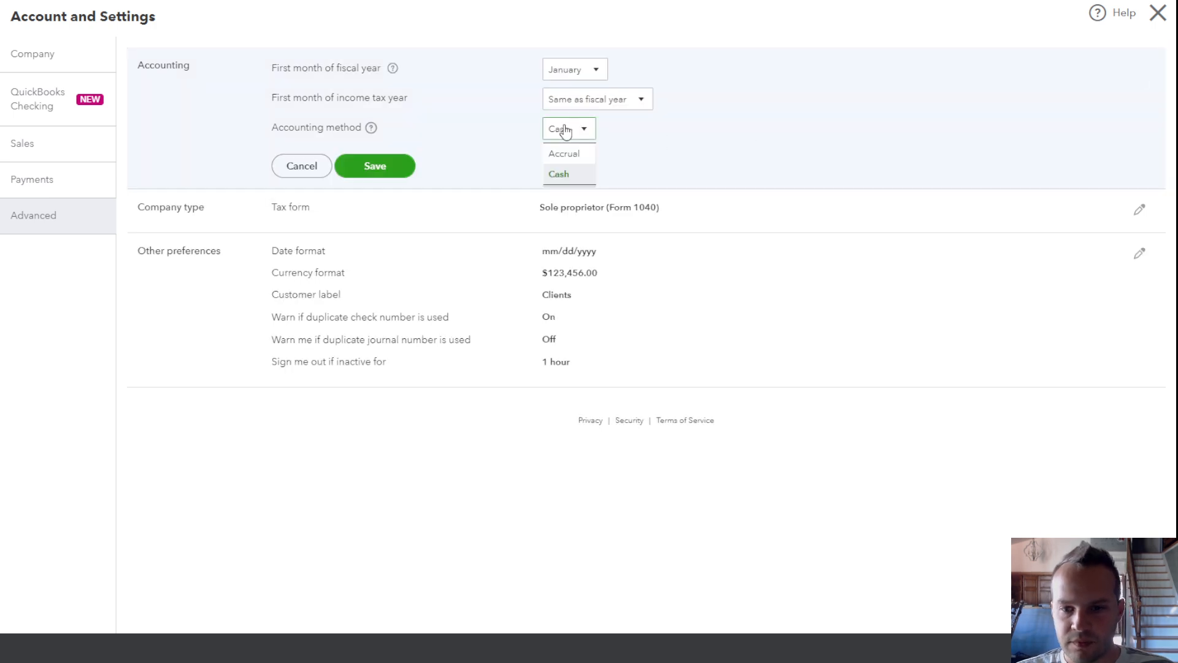
pyautogui.click(578, 177)
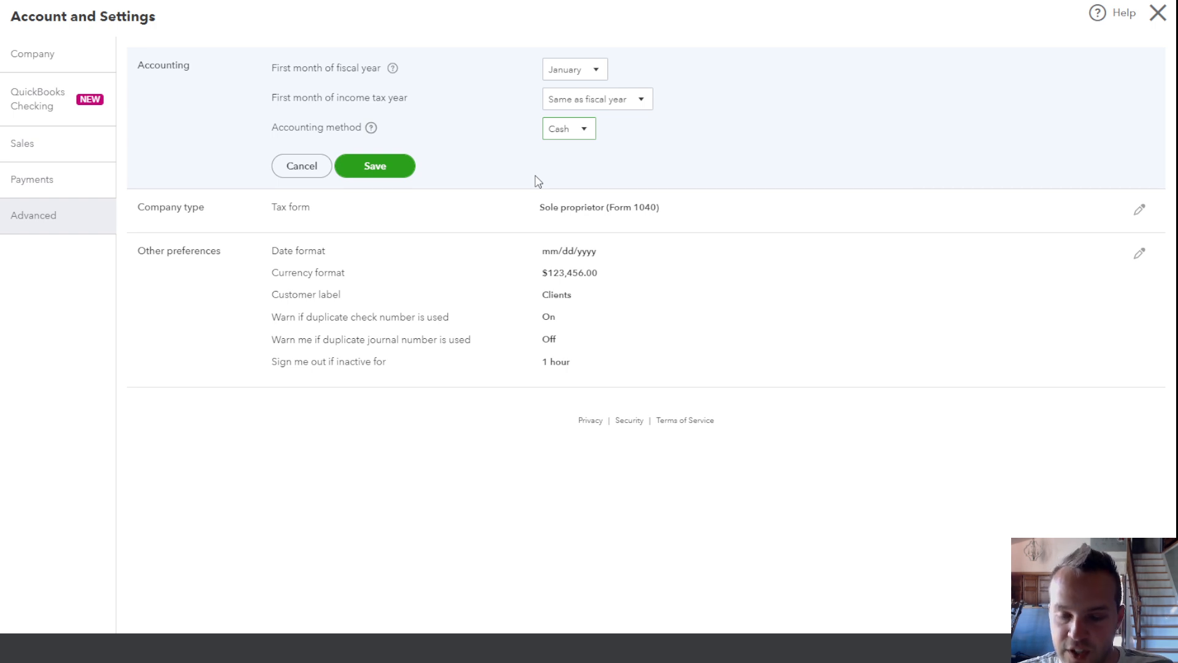
pyautogui.click(375, 165)
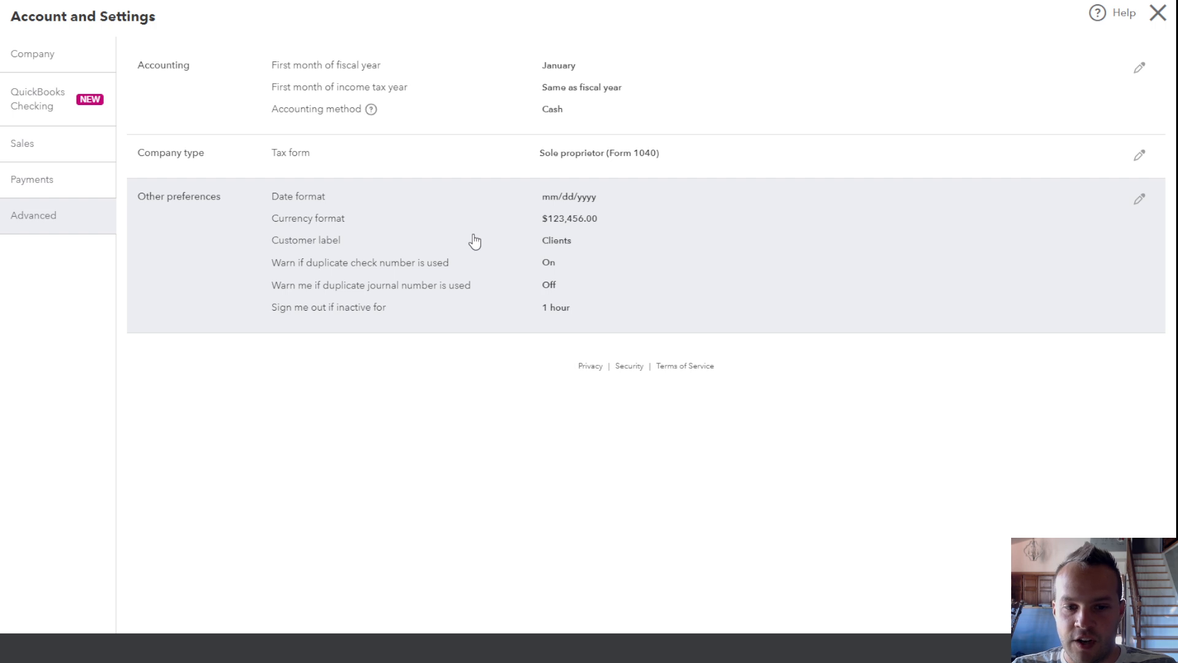
# Step: Check the customer label choices in the other preferences, save with Clients kept, and close the account settings
pyautogui.click(474, 241)
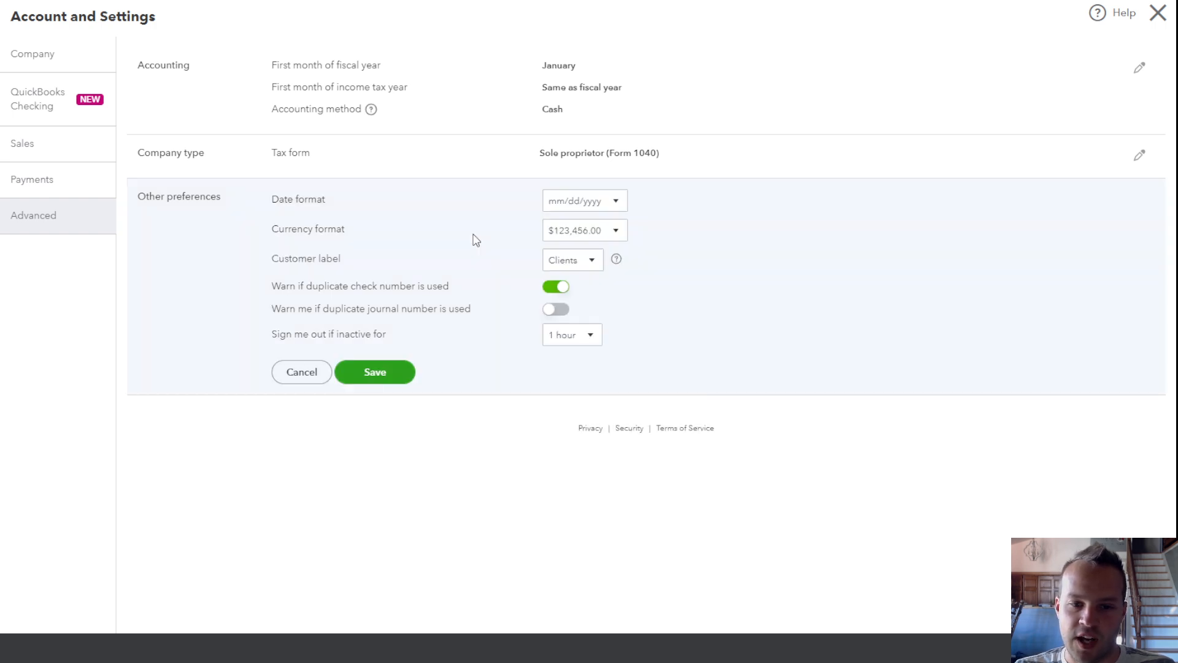
pyautogui.click(579, 271)
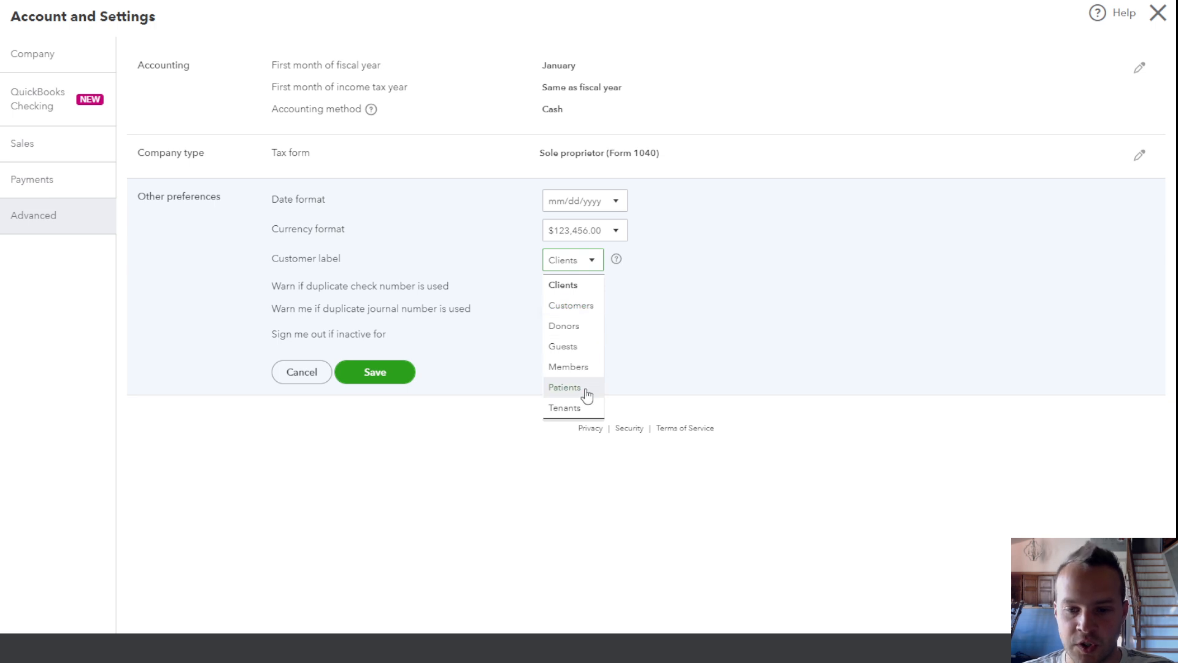
pyautogui.click(526, 365)
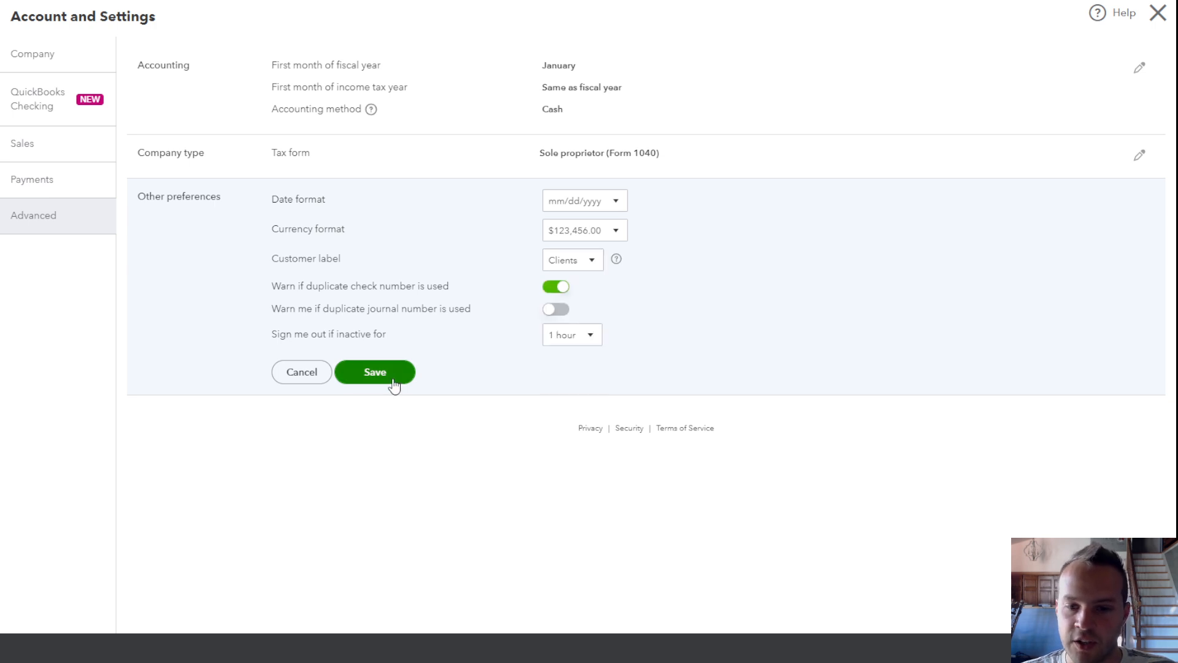
pyautogui.click(393, 383)
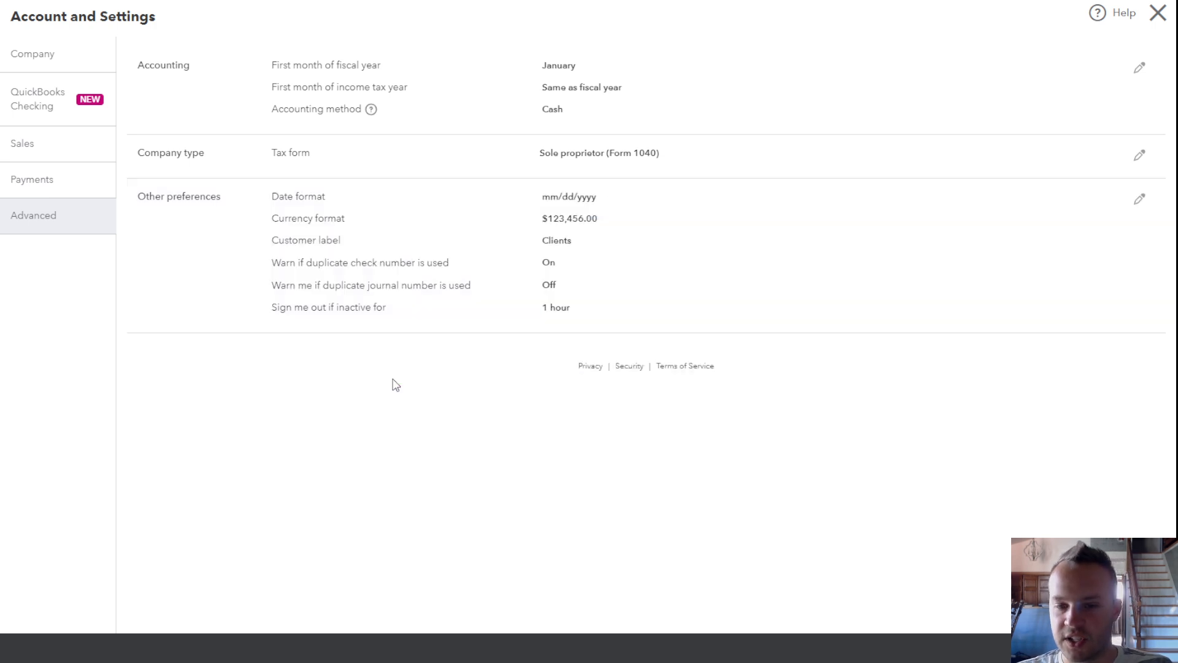
pyautogui.click(1159, 13)
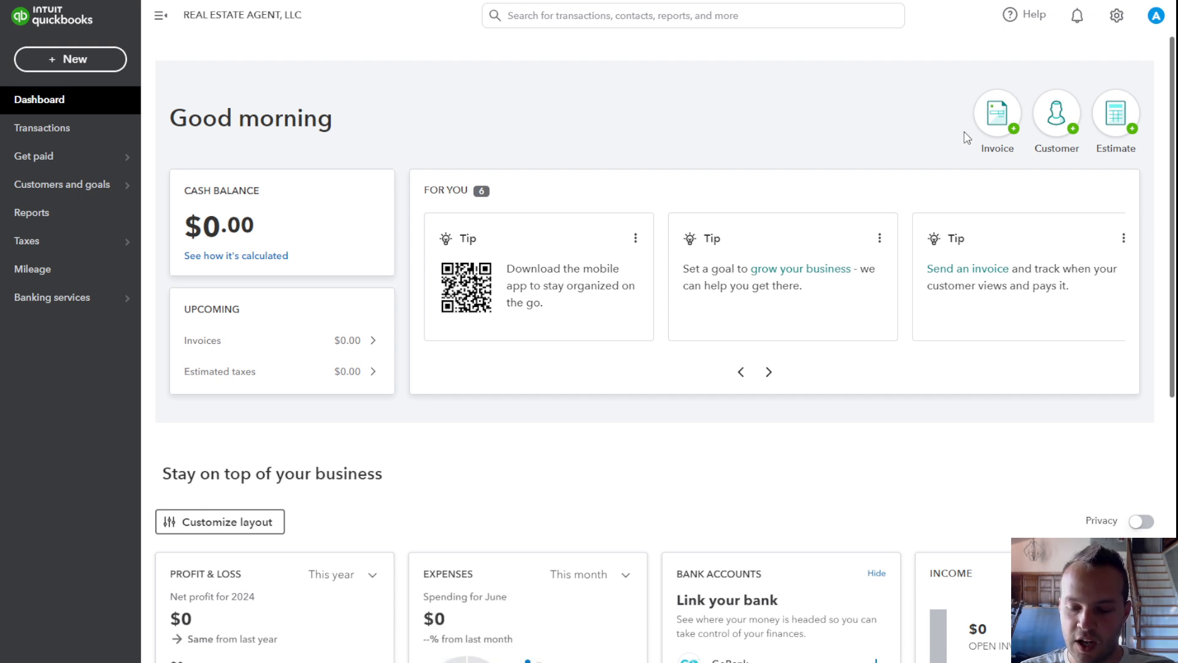
# Step: Open the 2024 tax profile and select Married as the marital status
pyautogui.click(1117, 18)
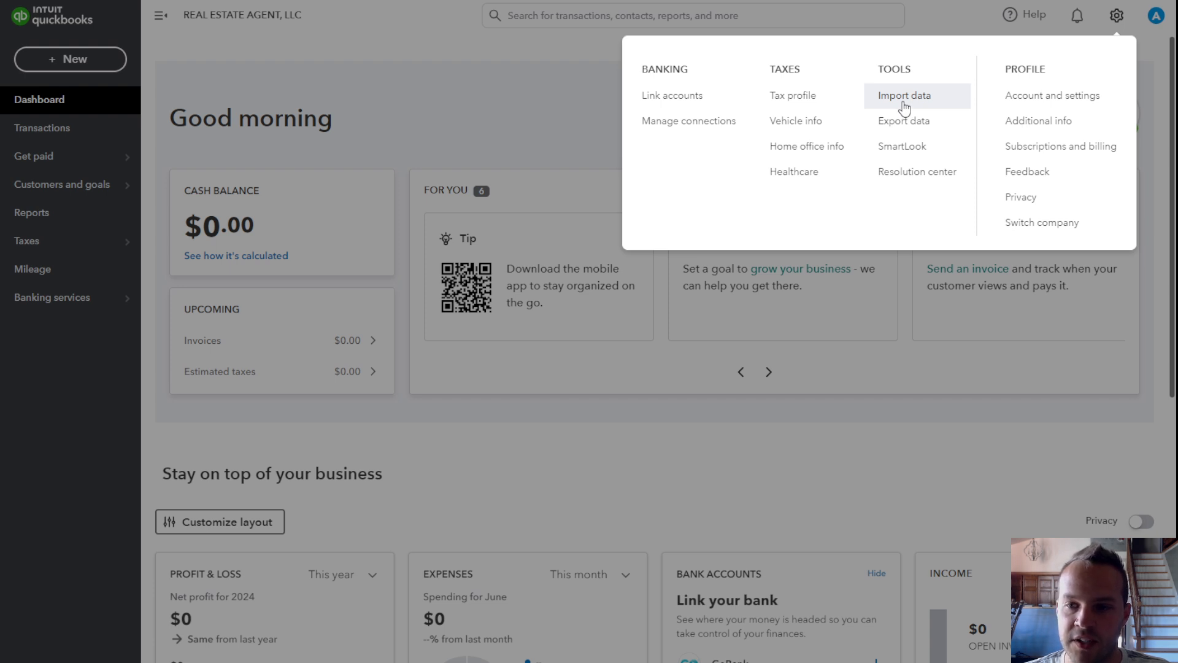
pyautogui.click(796, 98)
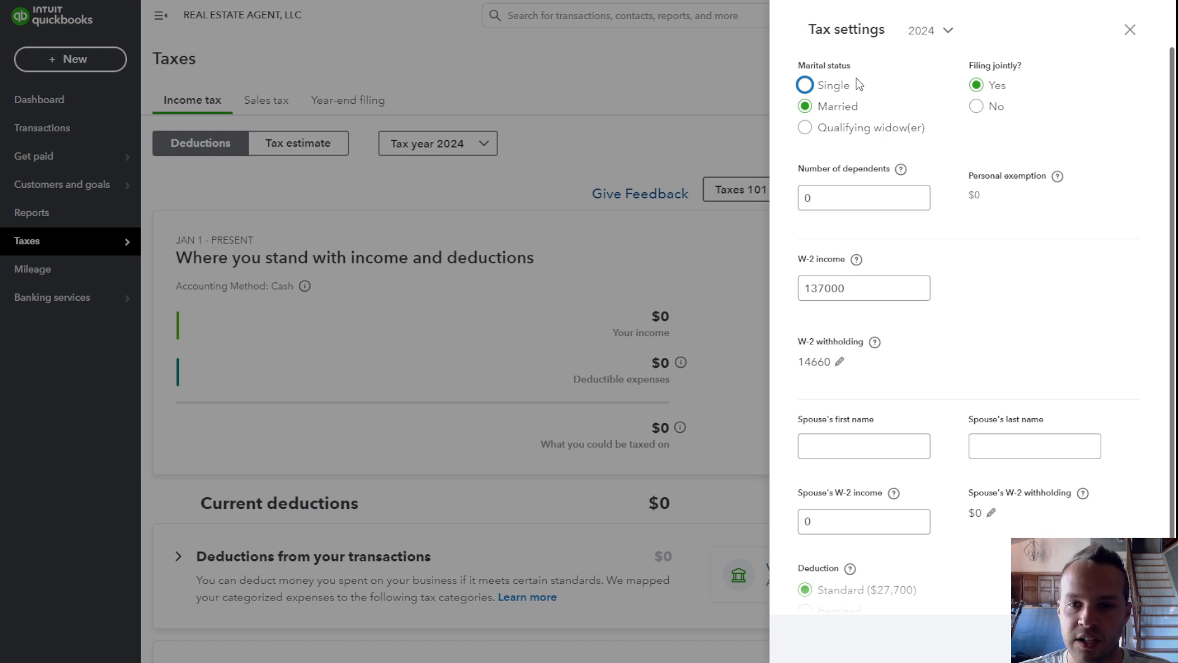
pyautogui.doubleClick(811, 65)
pyautogui.click(808, 87)
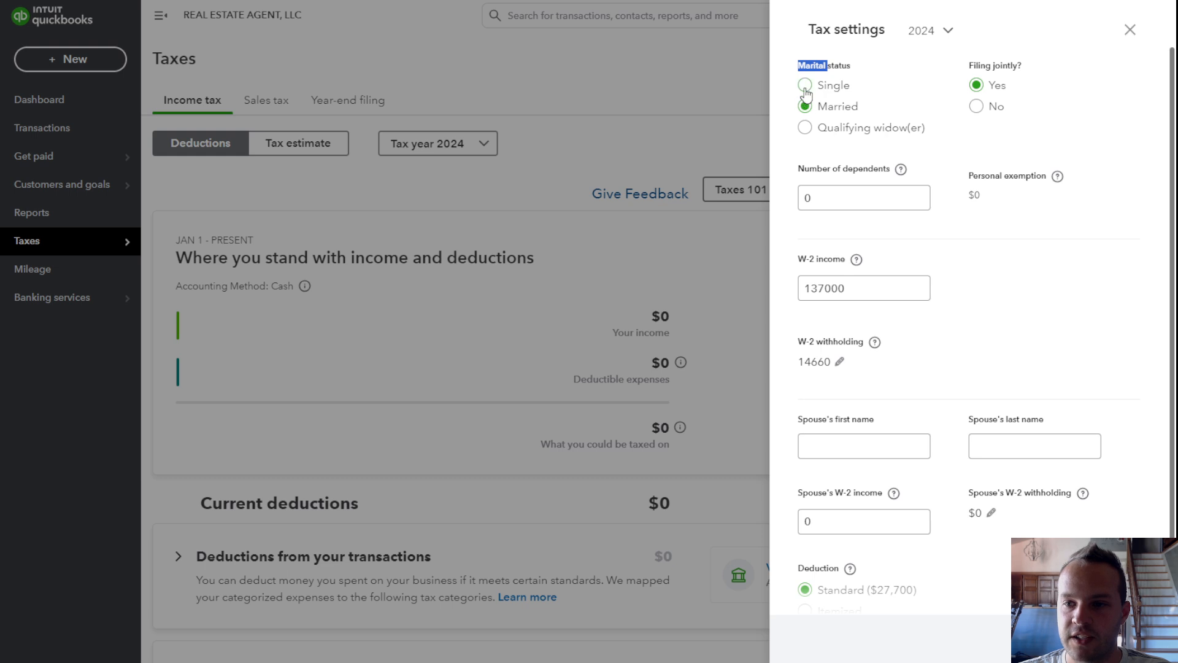
pyautogui.click(806, 108)
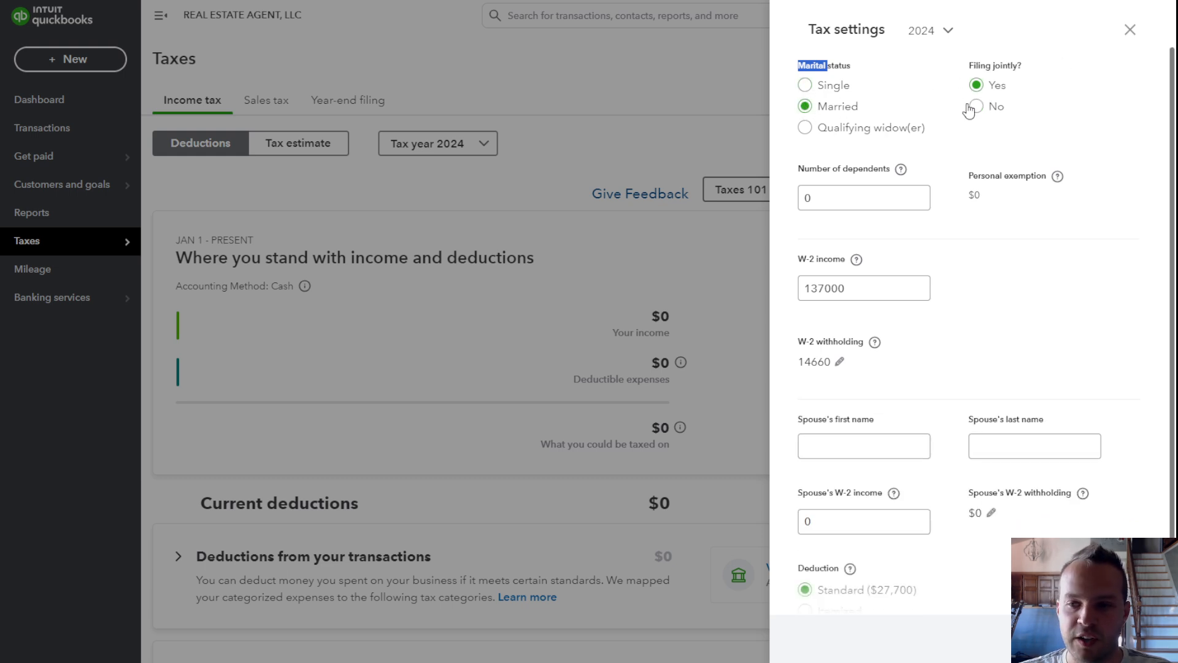
# Step: Set the number of dependents to 4 in the tax settings
pyautogui.scroll(-1, 886, 126)
pyautogui.doubleClick(869, 128)
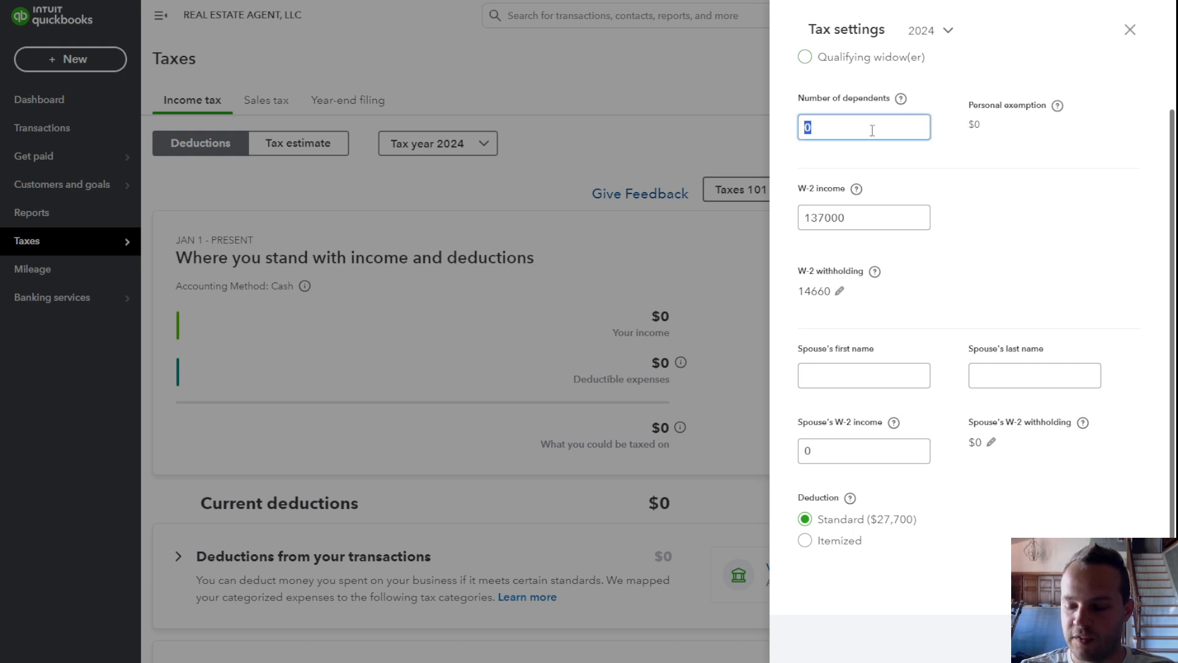
pyautogui.write('4')
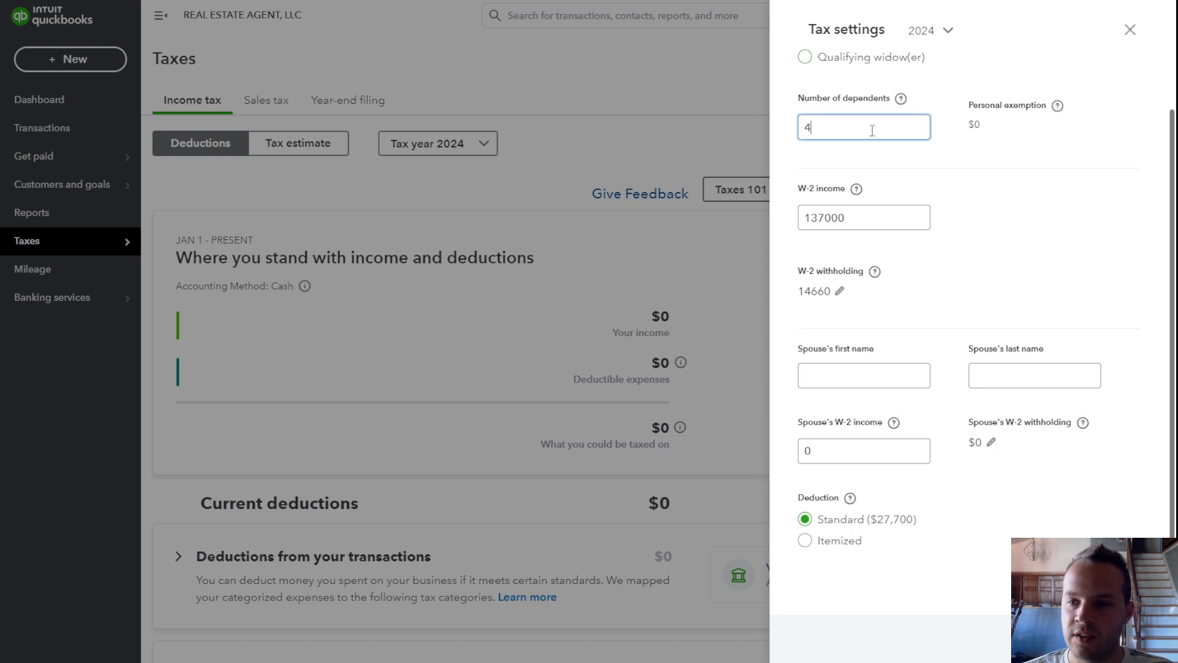
pyautogui.click(971, 162)
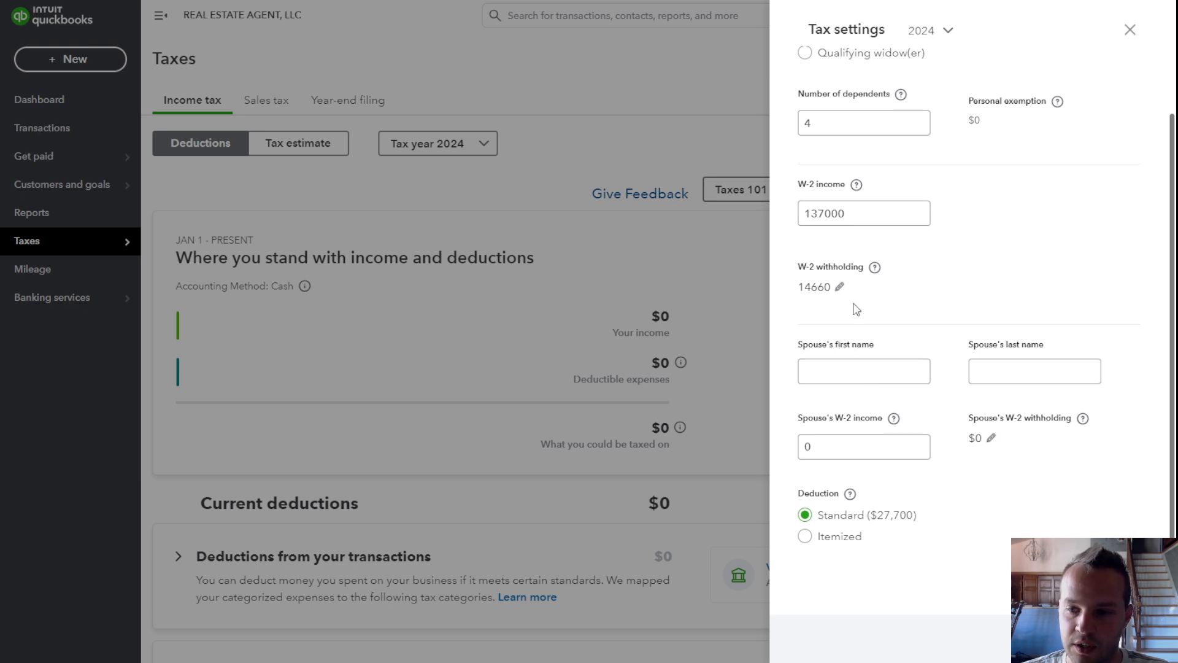
# Step: Set the W-2 income to 72000 in the tax settings
pyautogui.doubleClick(847, 211)
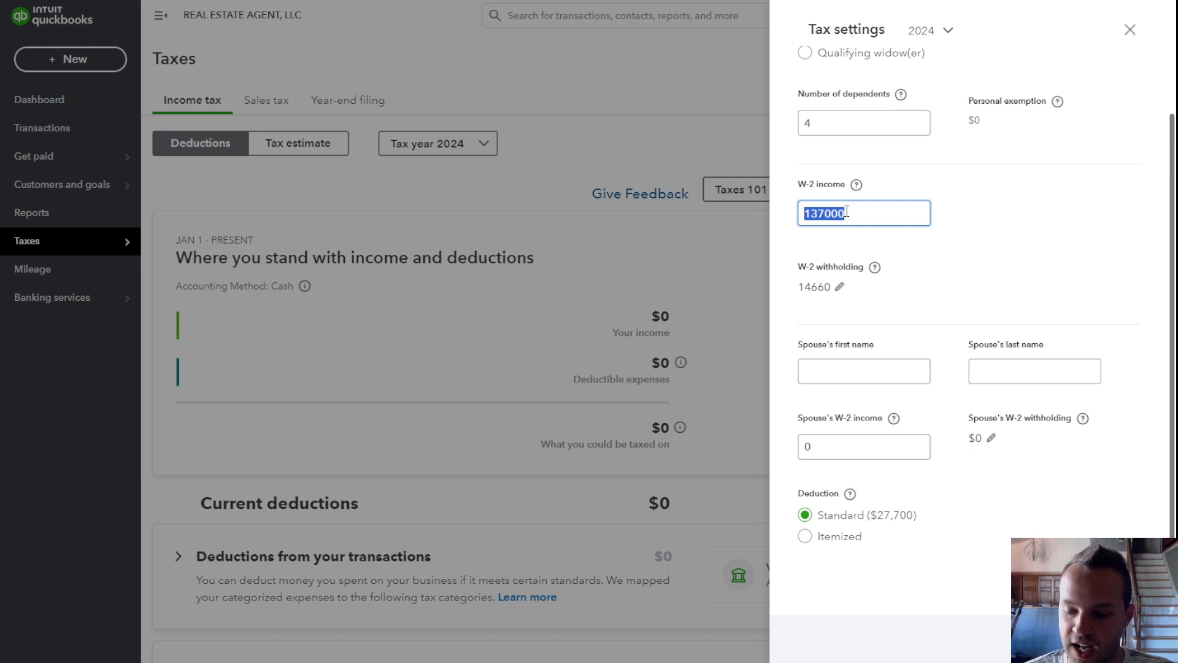
pyautogui.write('72000')
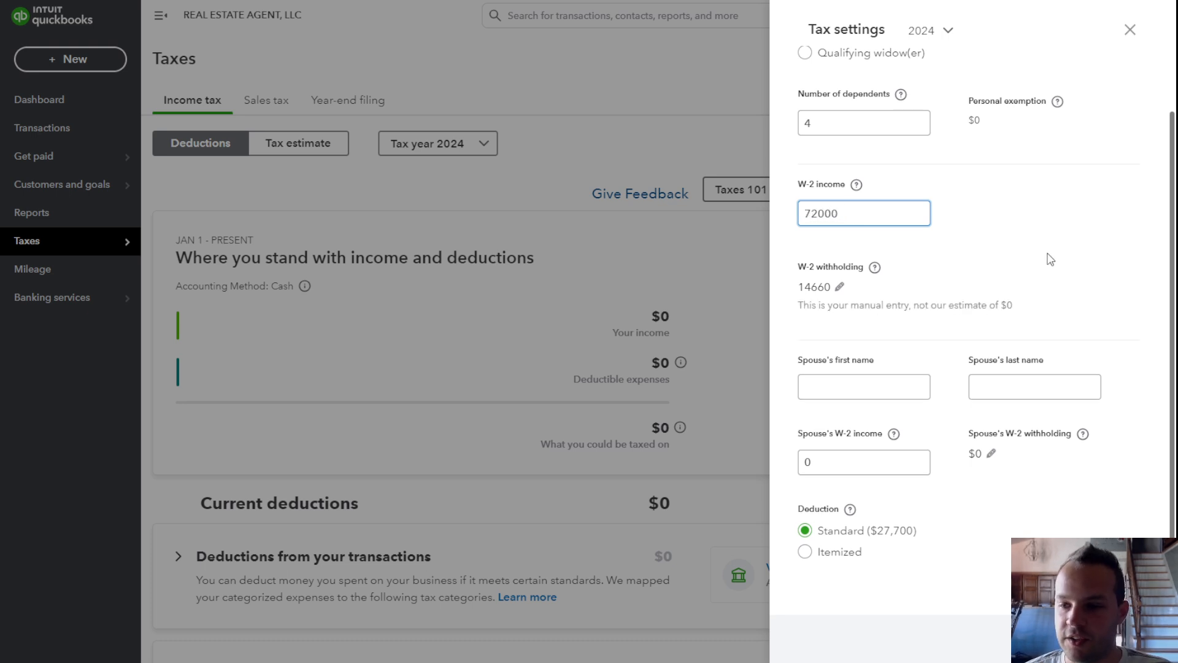
pyautogui.click(1050, 259)
pyautogui.scroll(2, 1049, 257)
pyautogui.scroll(-2, 890, 277)
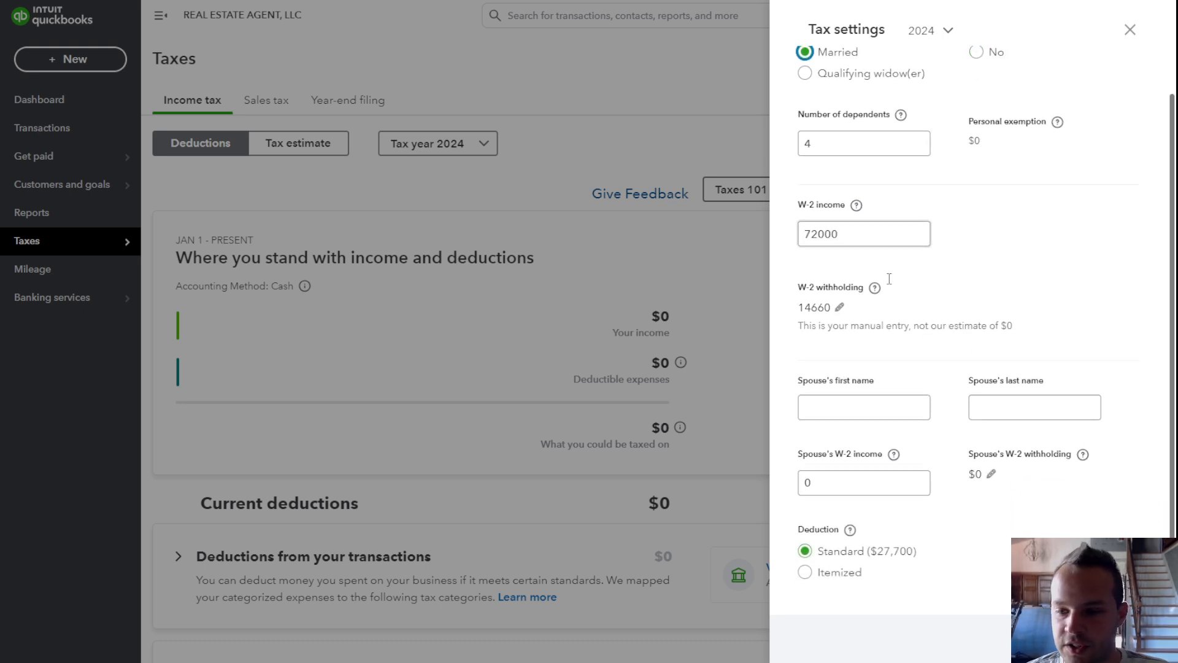
pyautogui.scroll(2, 891, 284)
pyautogui.scroll(-3, 929, 276)
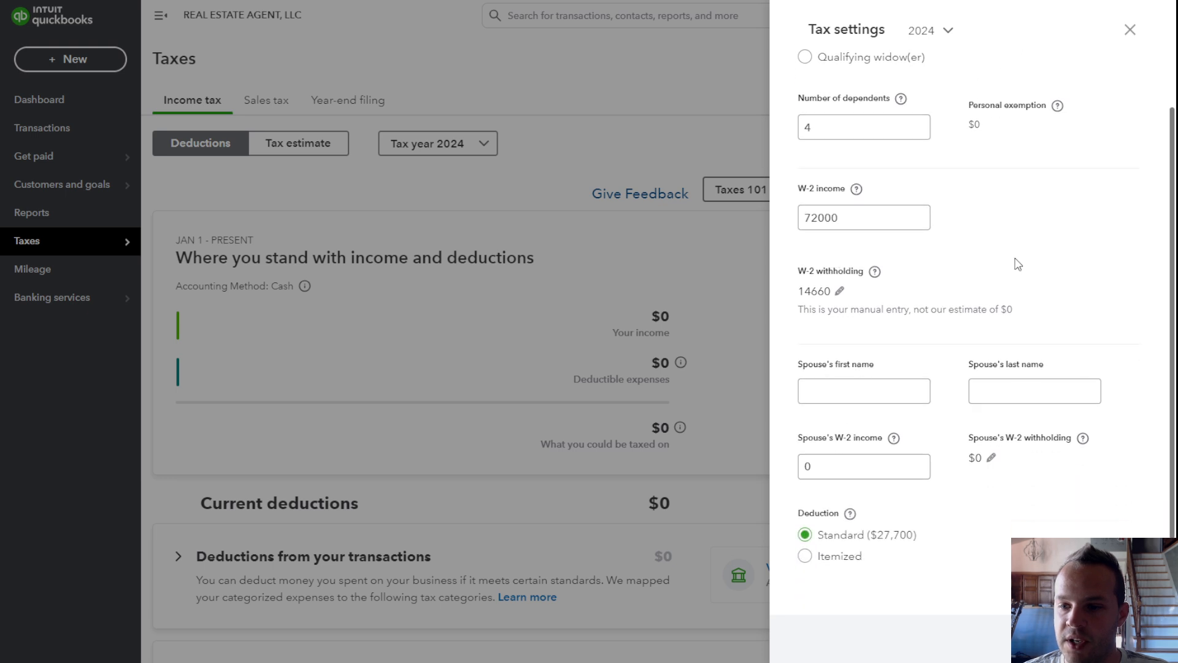
# Step: Set the W-2 withholding amount to 0 in the tax settings
pyautogui.click(840, 272)
pyautogui.scroll(-3, 852, 273)
pyautogui.doubleClick(864, 270)
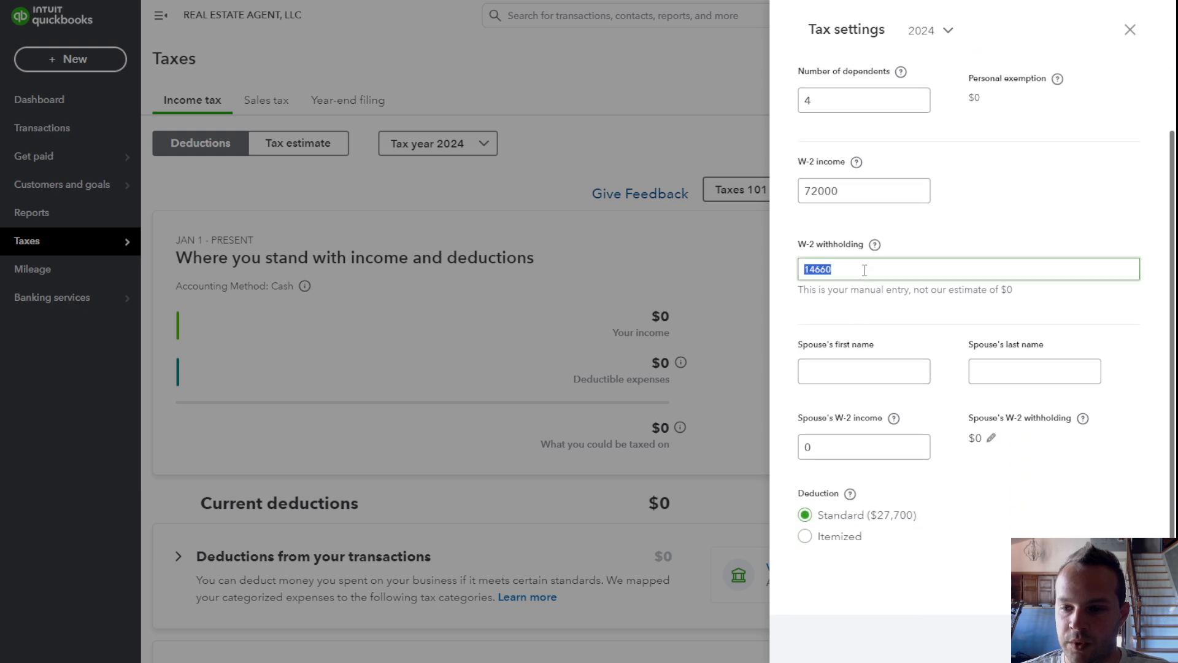
pyautogui.write('0')
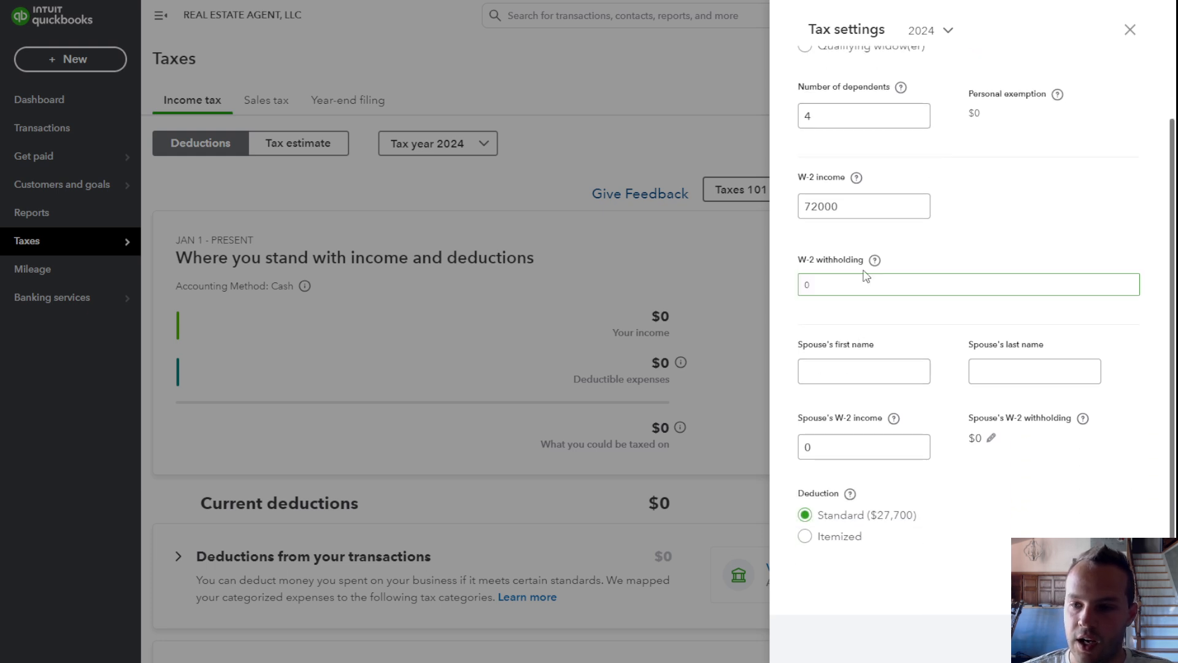
# Step: Review the W-2 withholding estimate and the help explanation for that field in the tax settings
pyautogui.click(954, 249)
pyautogui.scroll(-2, 985, 253)
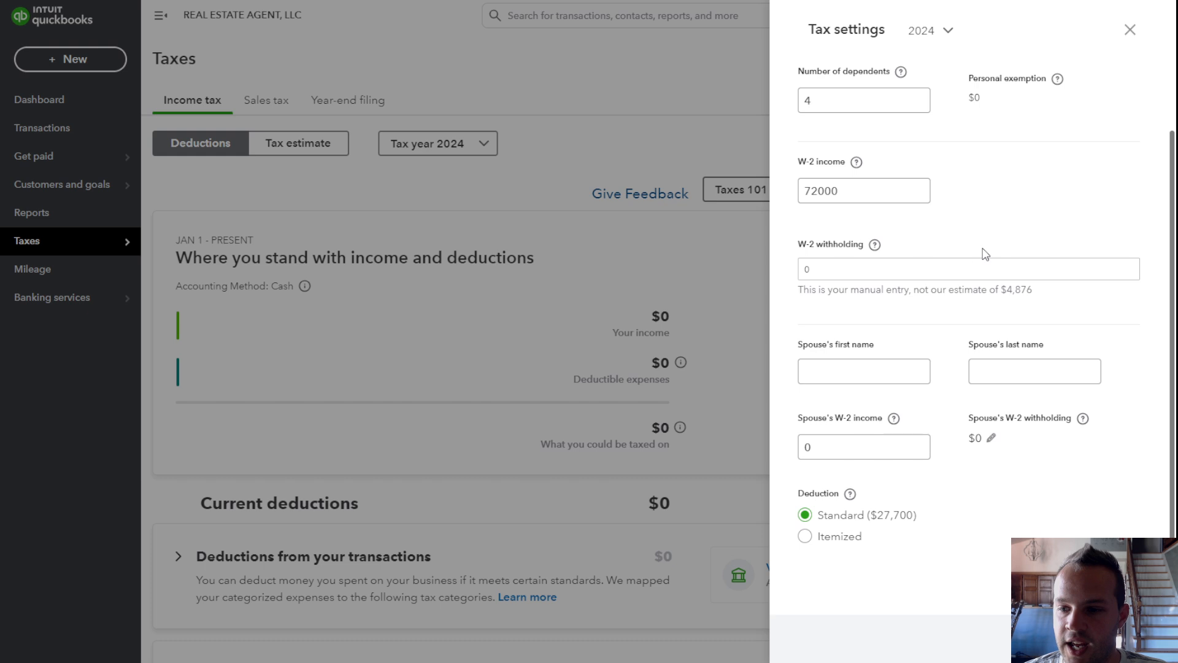
pyautogui.moveTo(807, 292); pyautogui.dragTo(1033, 292)
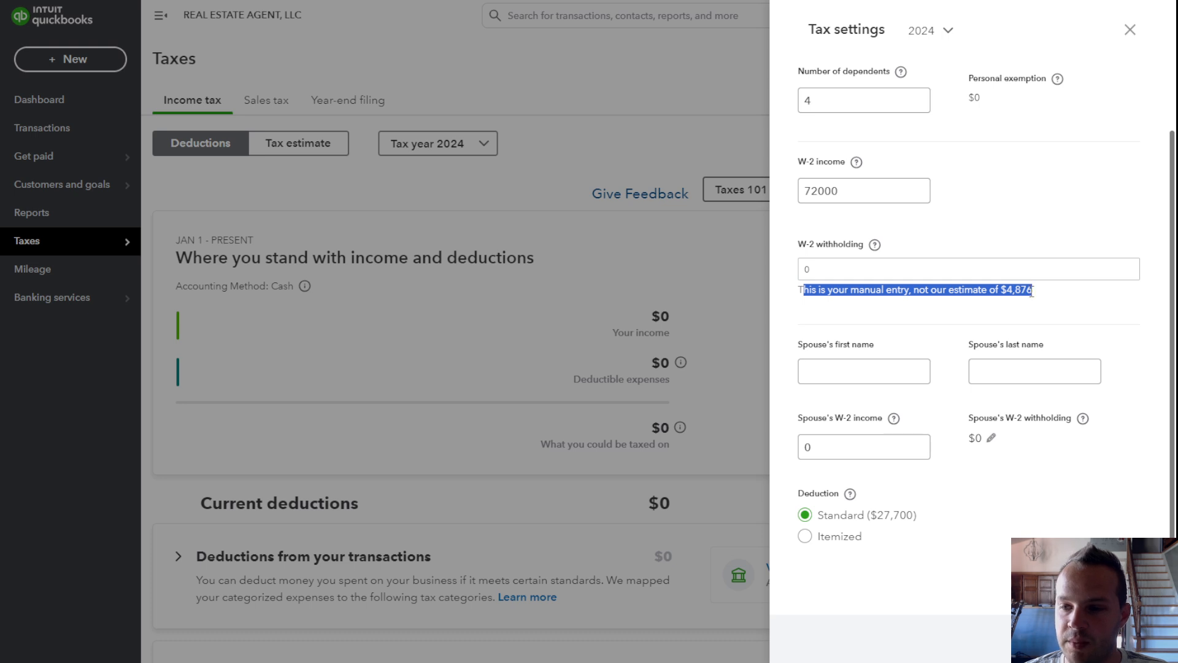
pyautogui.click(947, 272)
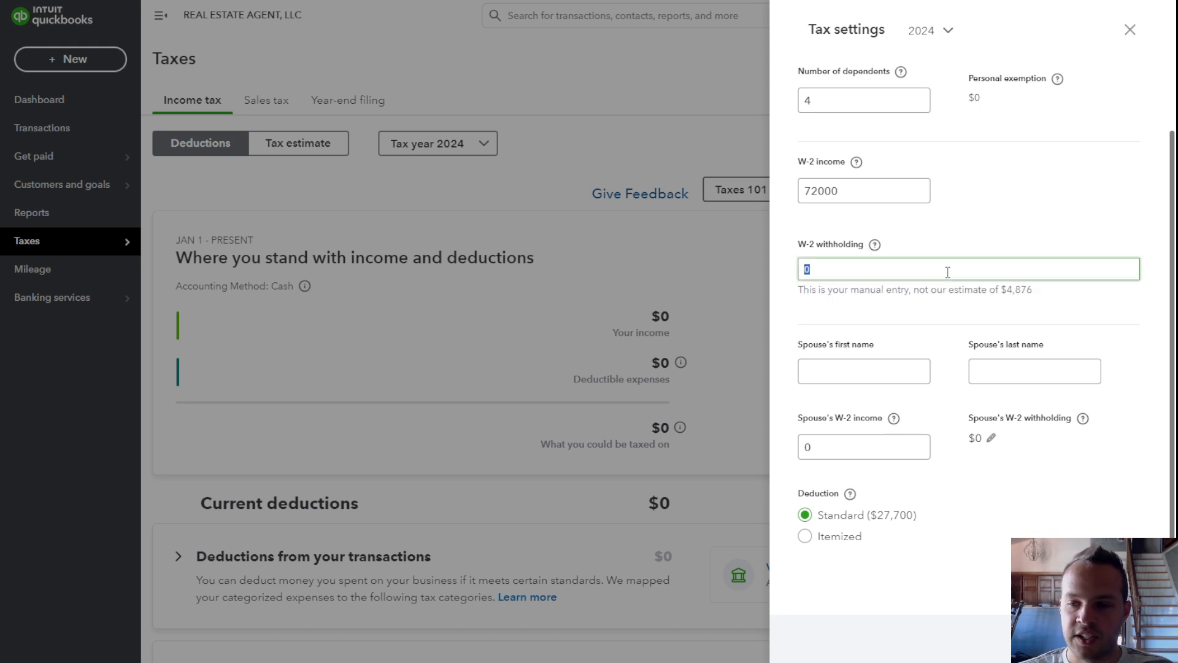
pyautogui.click(875, 245)
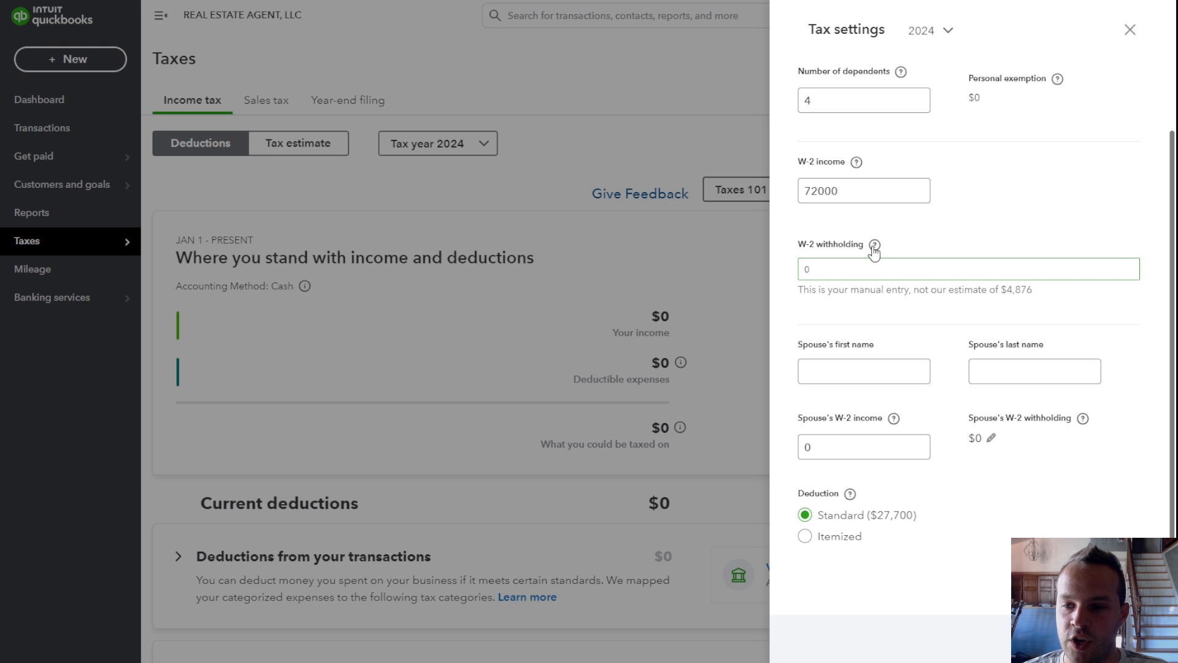
pyautogui.click(900, 268)
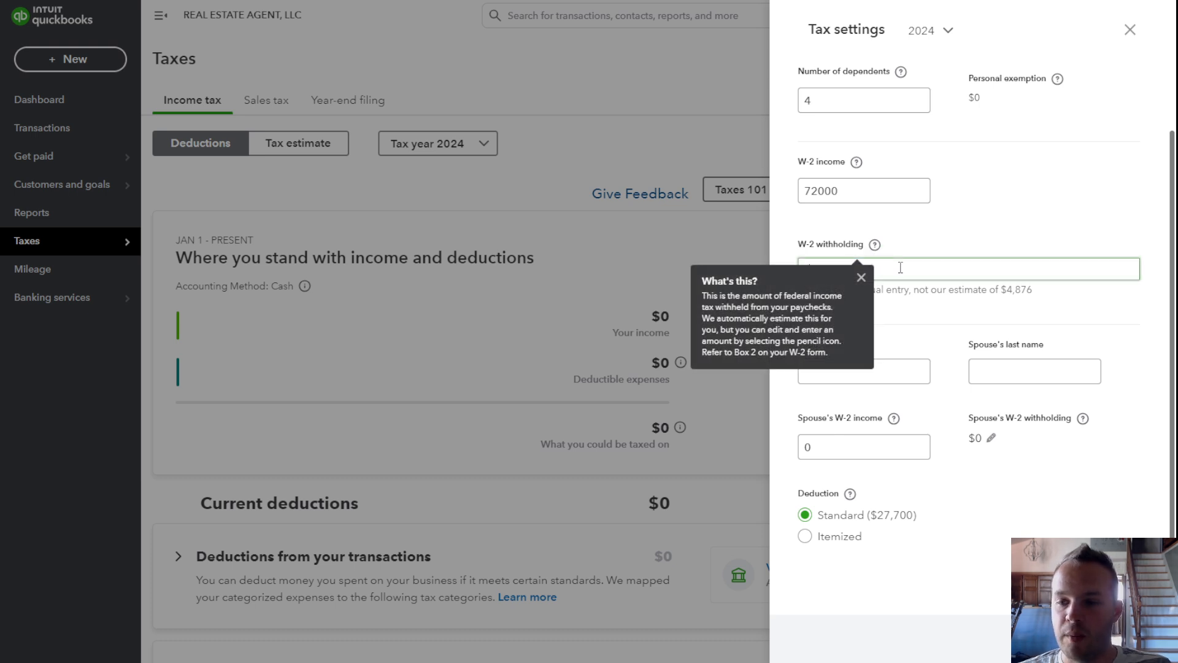
pyautogui.click(864, 268)
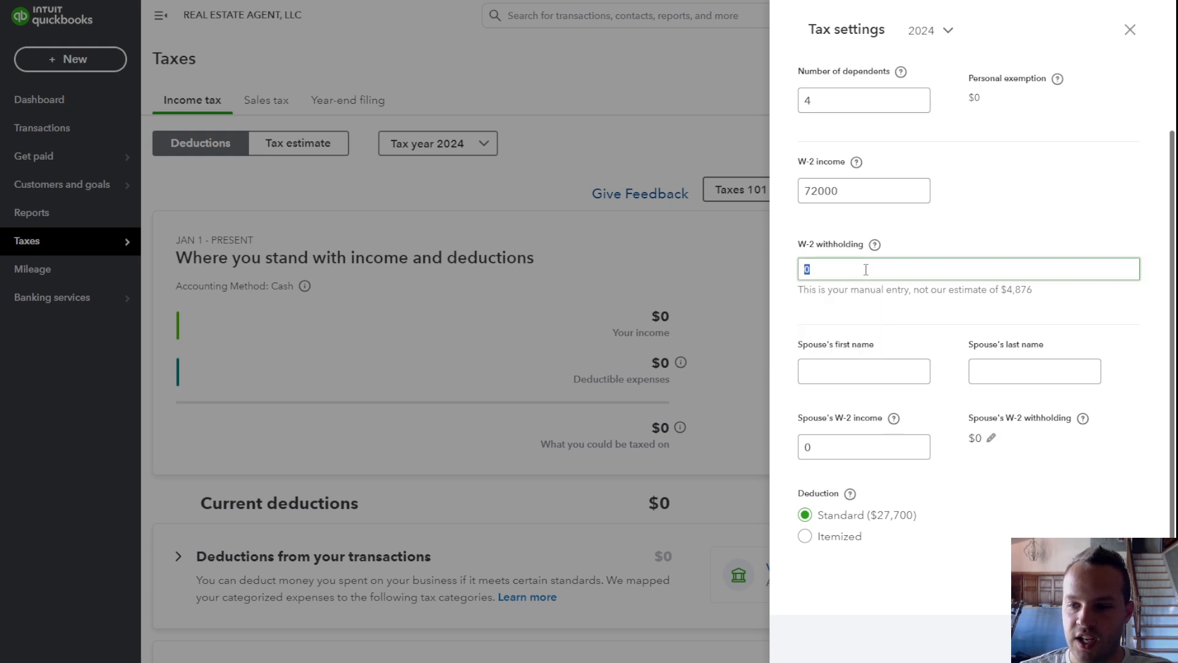
# Step: Set the W-2 withholding amount to 4876 in the tax settings
pyautogui.click(816, 371)
pyautogui.click(864, 453)
pyautogui.doubleClick(864, 455)
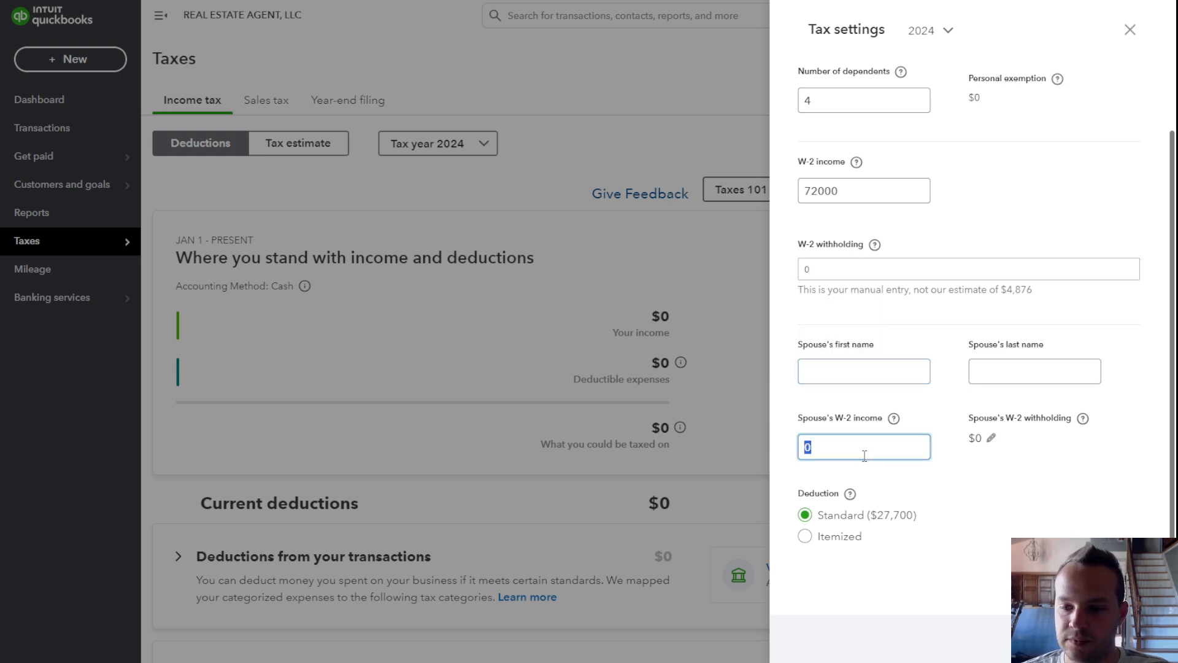
pyautogui.click(846, 273)
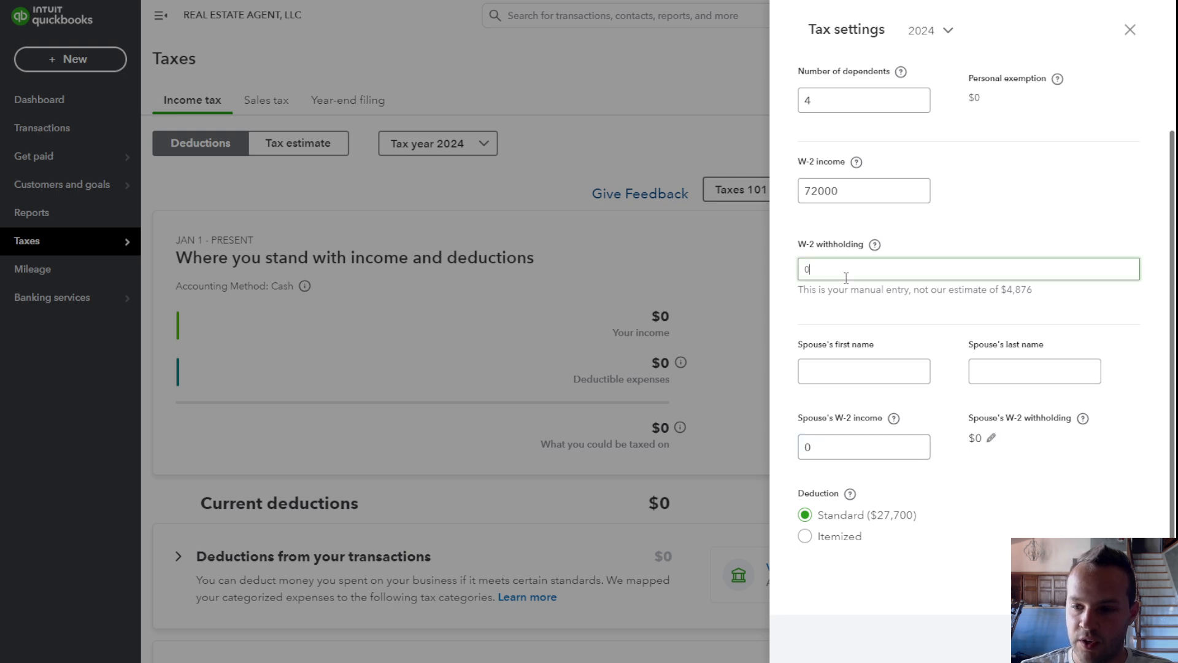
pyautogui.doubleClick(845, 278)
pyautogui.write('4876')
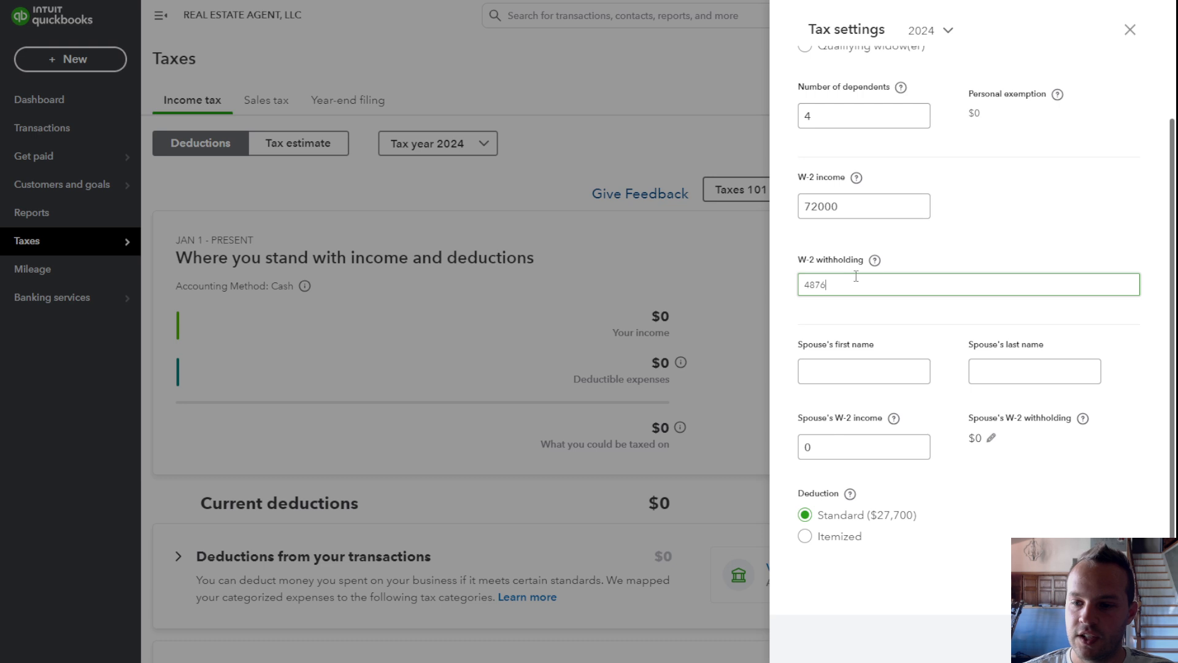
# Step: Set the spouse's W-2 income to 45000 in the tax settings
pyautogui.click(920, 371)
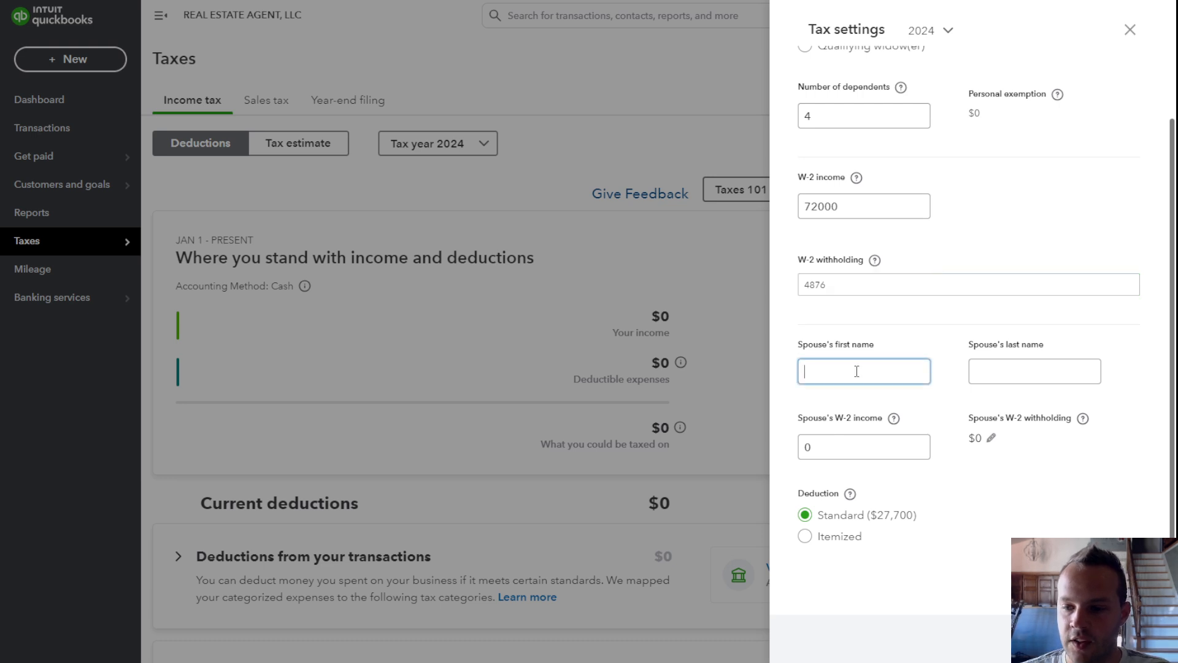
pyautogui.click(844, 451)
pyautogui.doubleClick(844, 451)
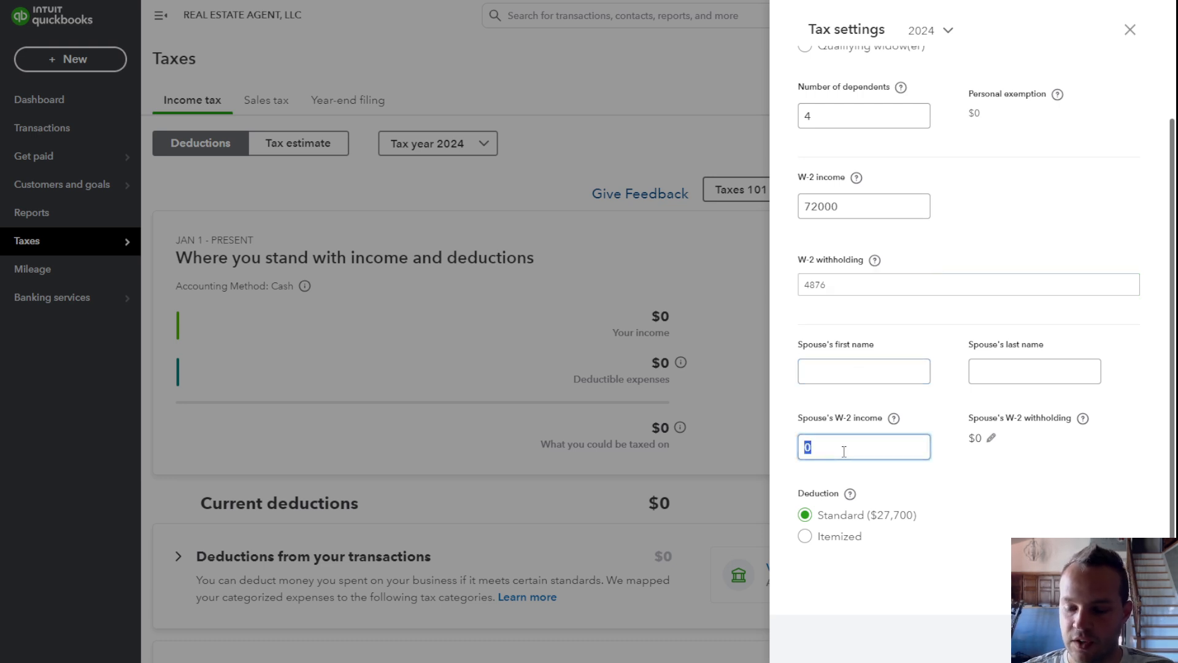
pyautogui.write('45000')
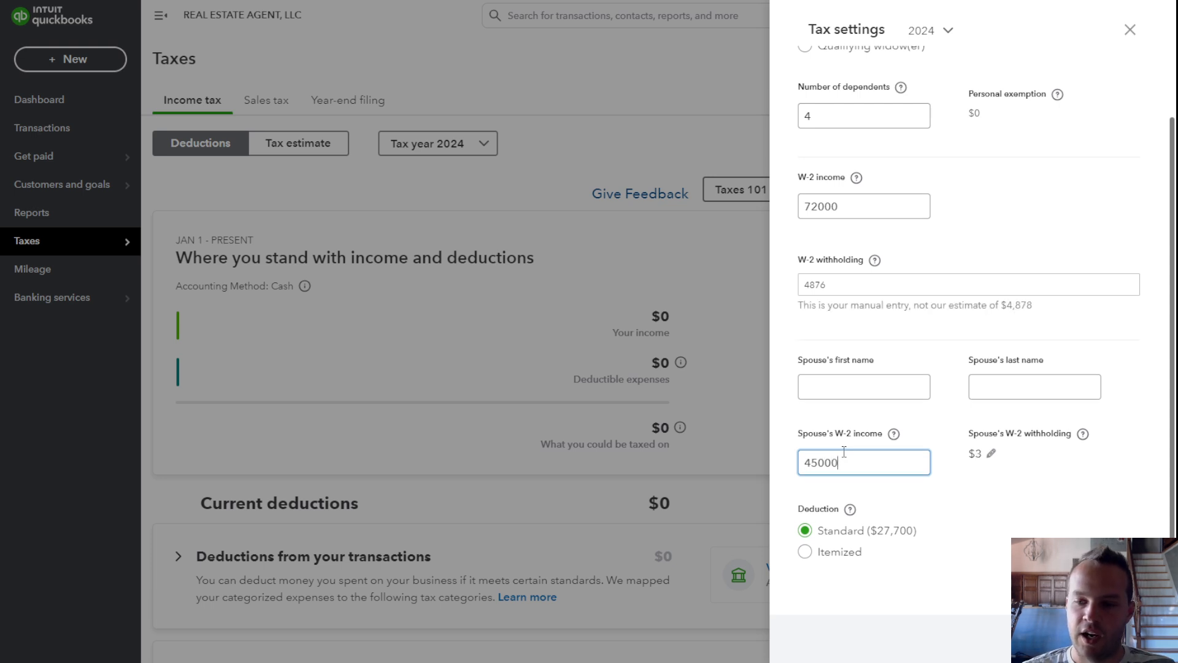
pyautogui.click(995, 508)
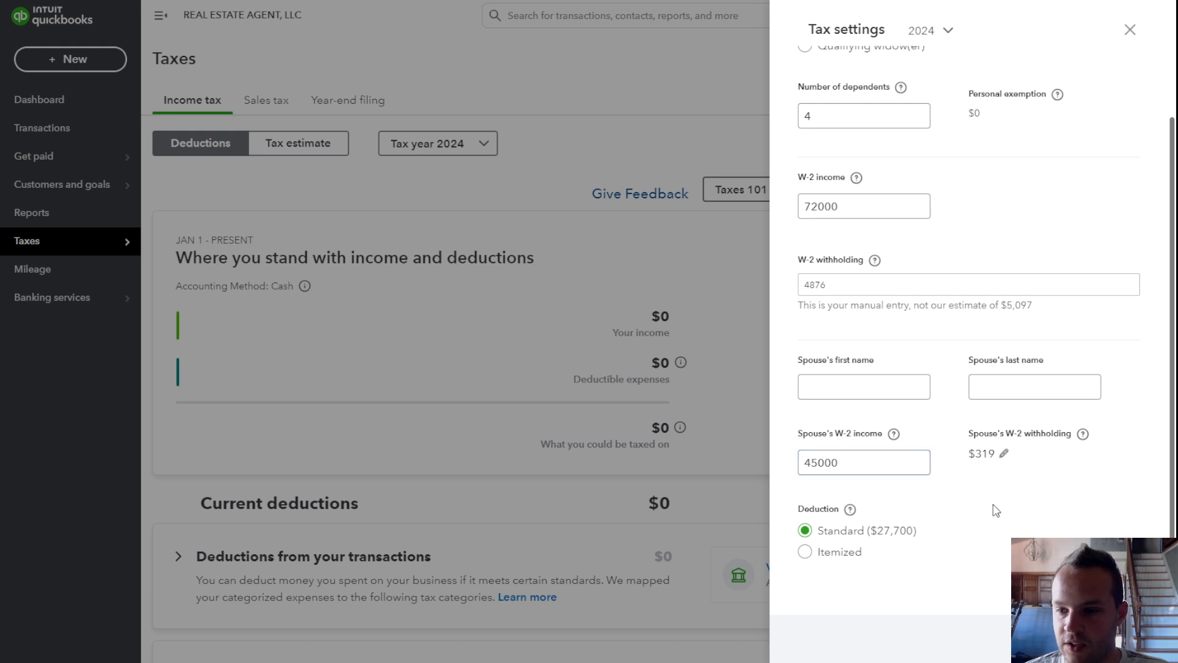
# Step: Set the spouse's W-2 withholding to 319 in the tax settings
pyautogui.scroll(-1, 994, 490)
pyautogui.click(1004, 438)
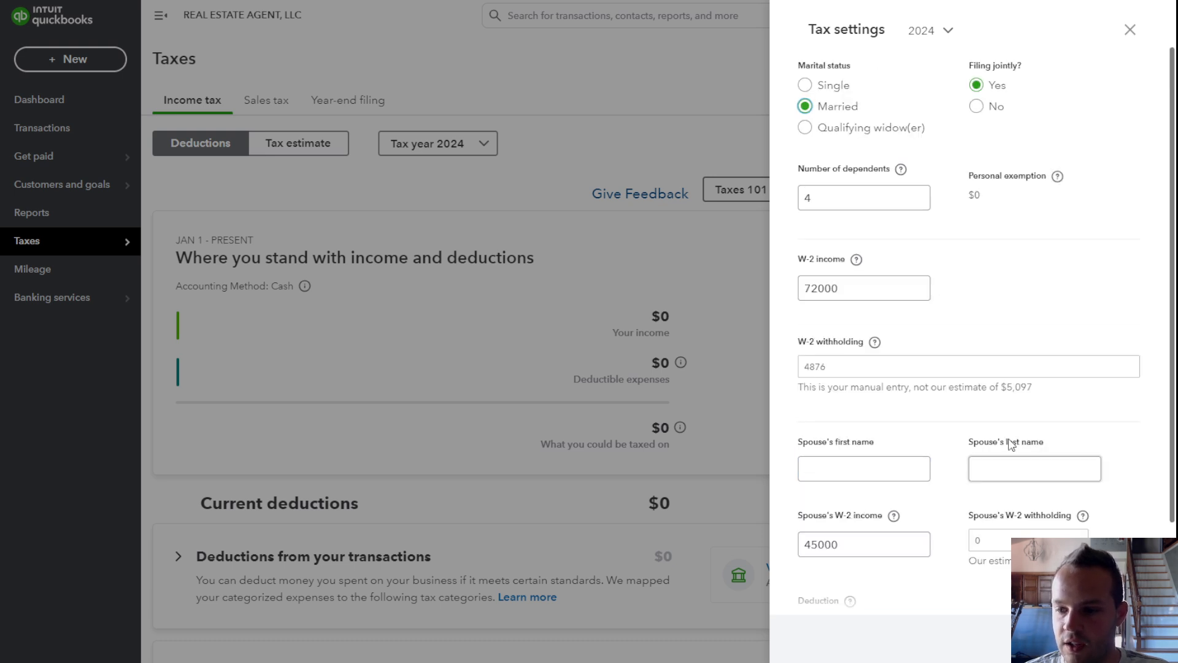
pyautogui.scroll(-2, 1000, 437)
pyautogui.click(989, 430)
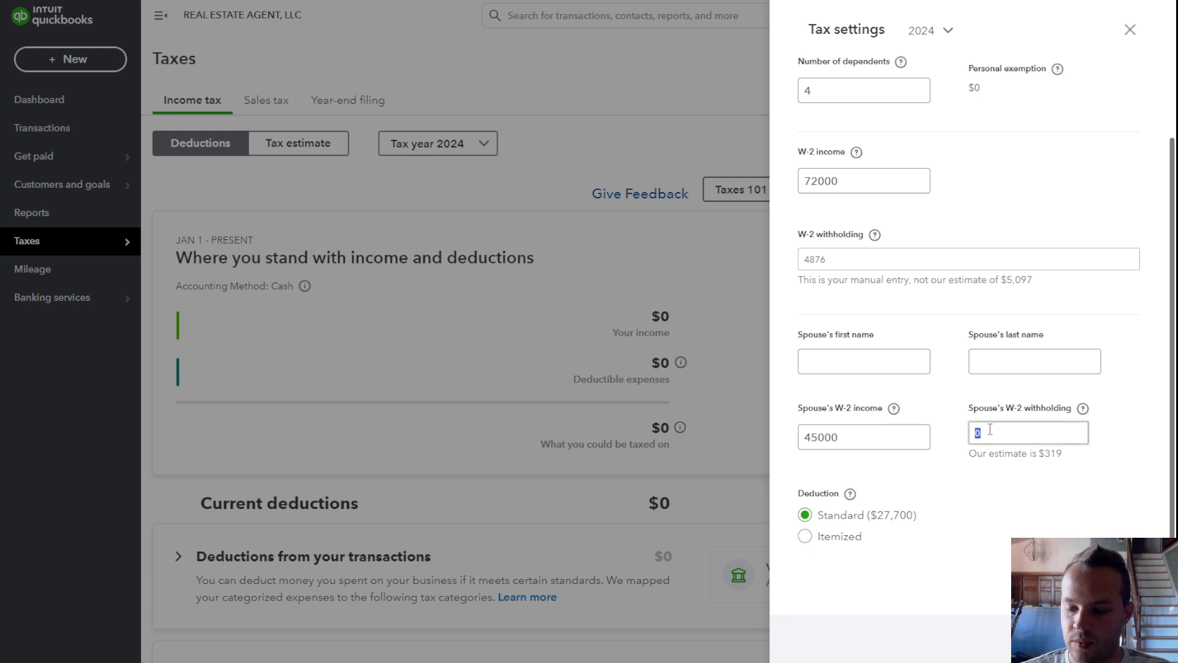
pyautogui.write('319')
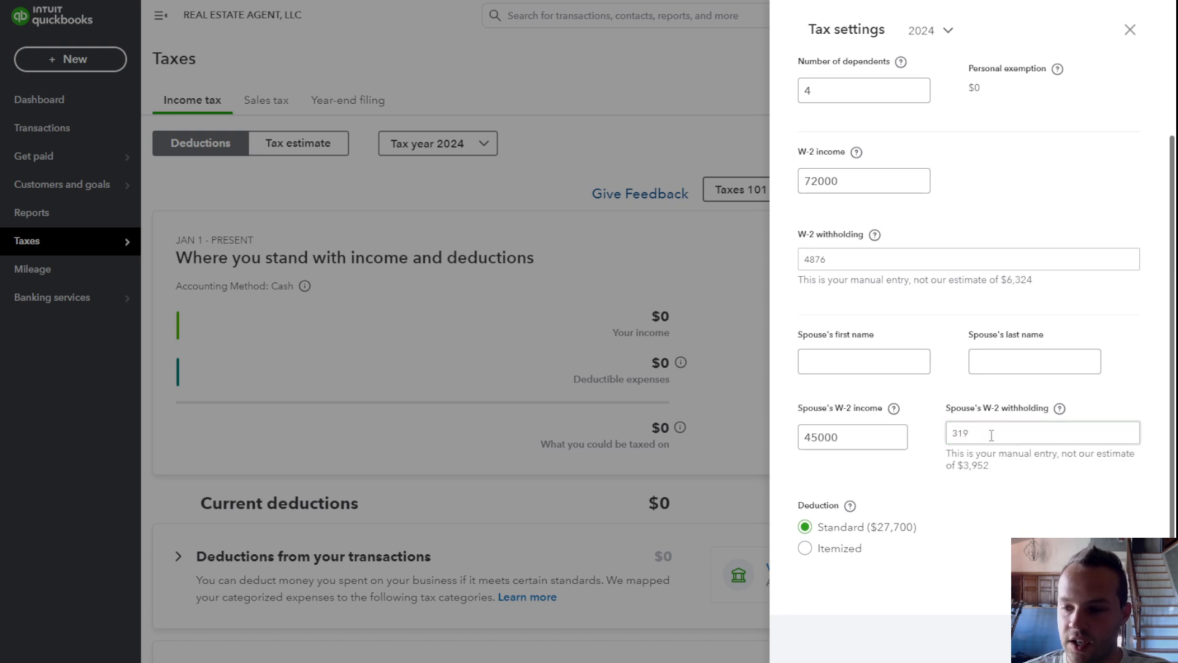
# Step: Set the W-2 withholding to 6324 and the spouse's W-2 withholding to 3952 in the tax settings
pyautogui.click(920, 257)
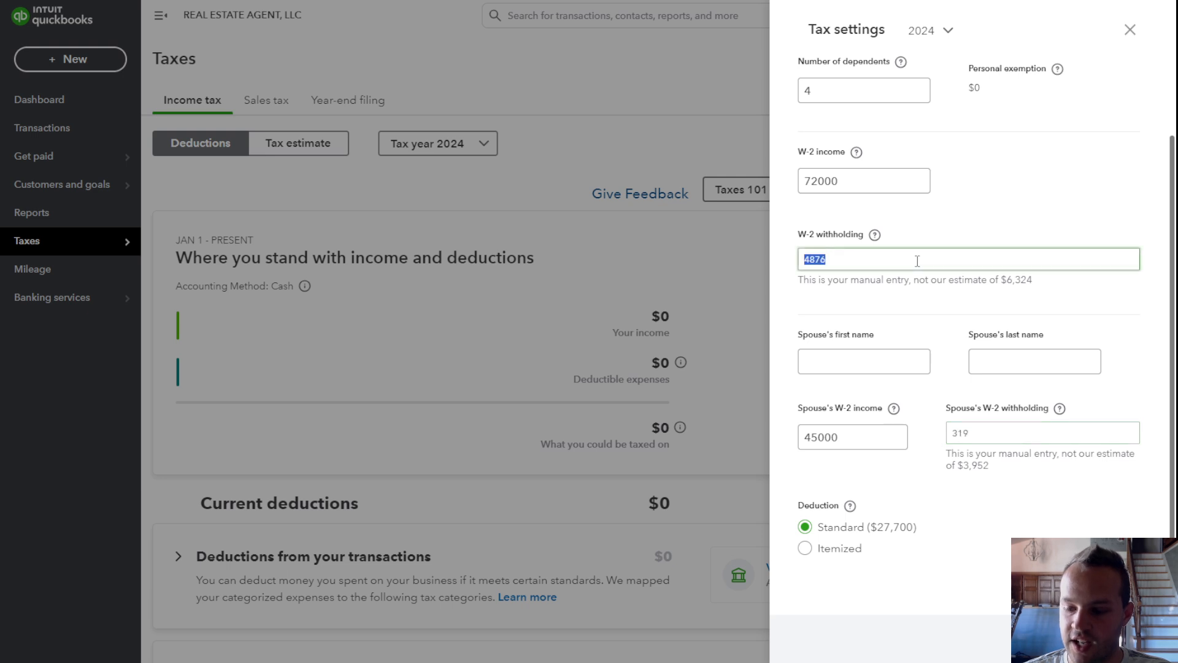
pyautogui.write('6324')
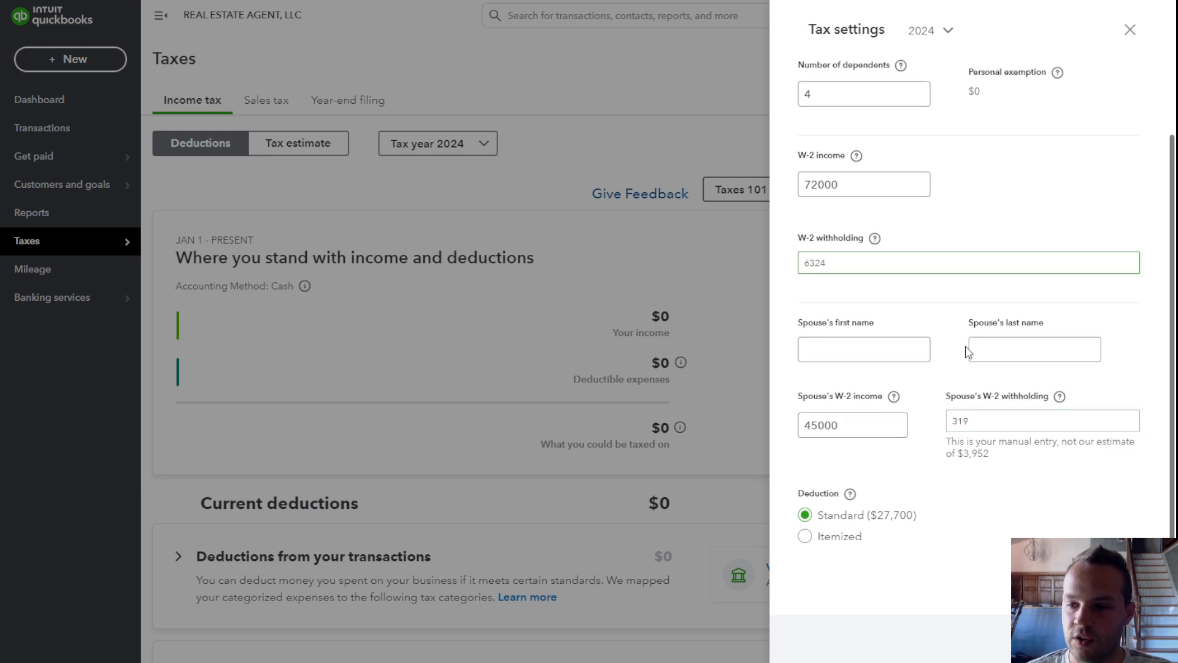
pyautogui.click(979, 422)
pyautogui.scroll(2, 981, 429)
pyautogui.click(998, 525)
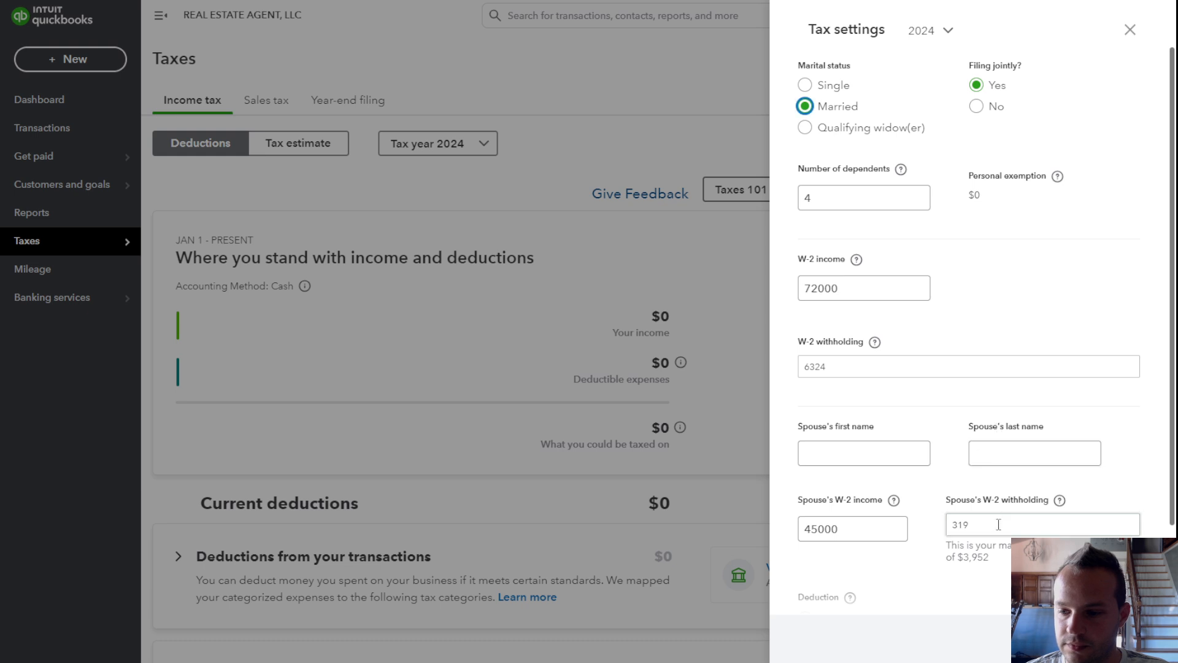
pyautogui.scroll(-1, 998, 526)
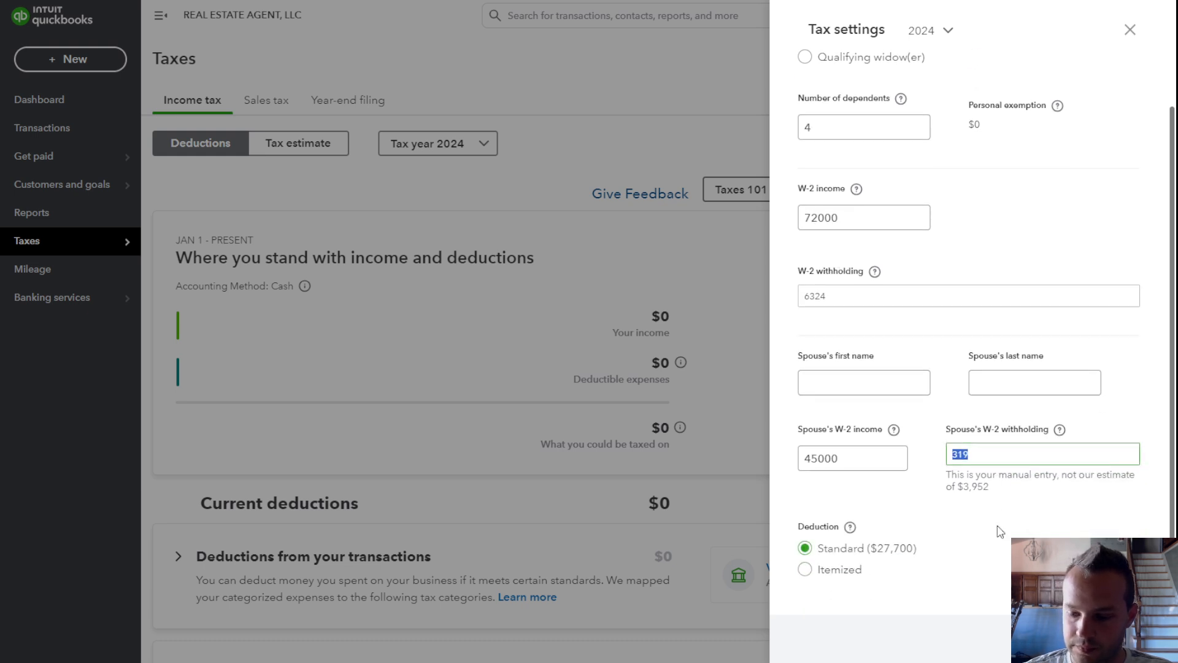
pyautogui.write('3952')
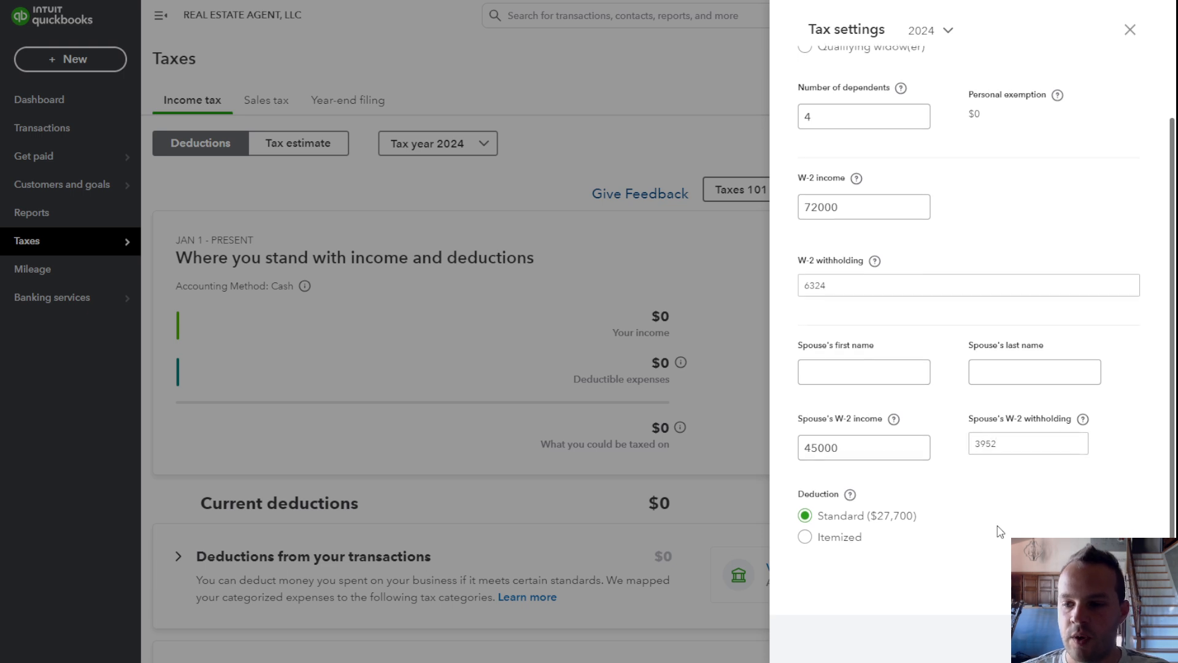
pyautogui.scroll(1, 998, 531)
pyautogui.scroll(-1, 961, 314)
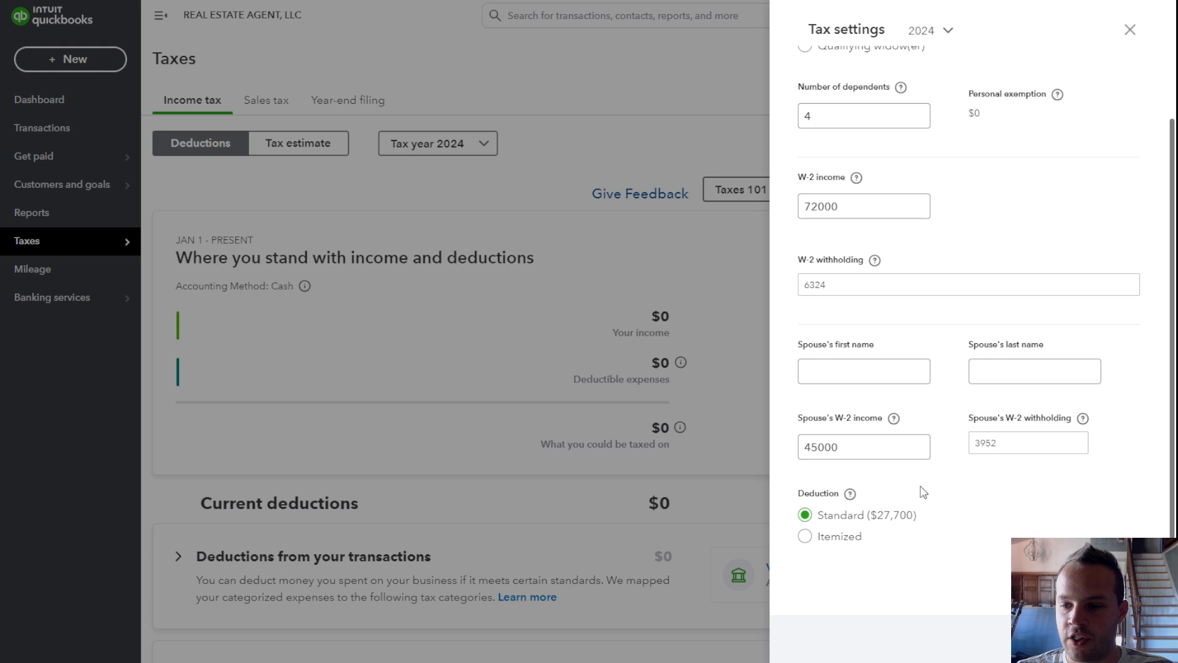
# Step: Save the 2024 tax settings and close them
pyautogui.click(1004, 437)
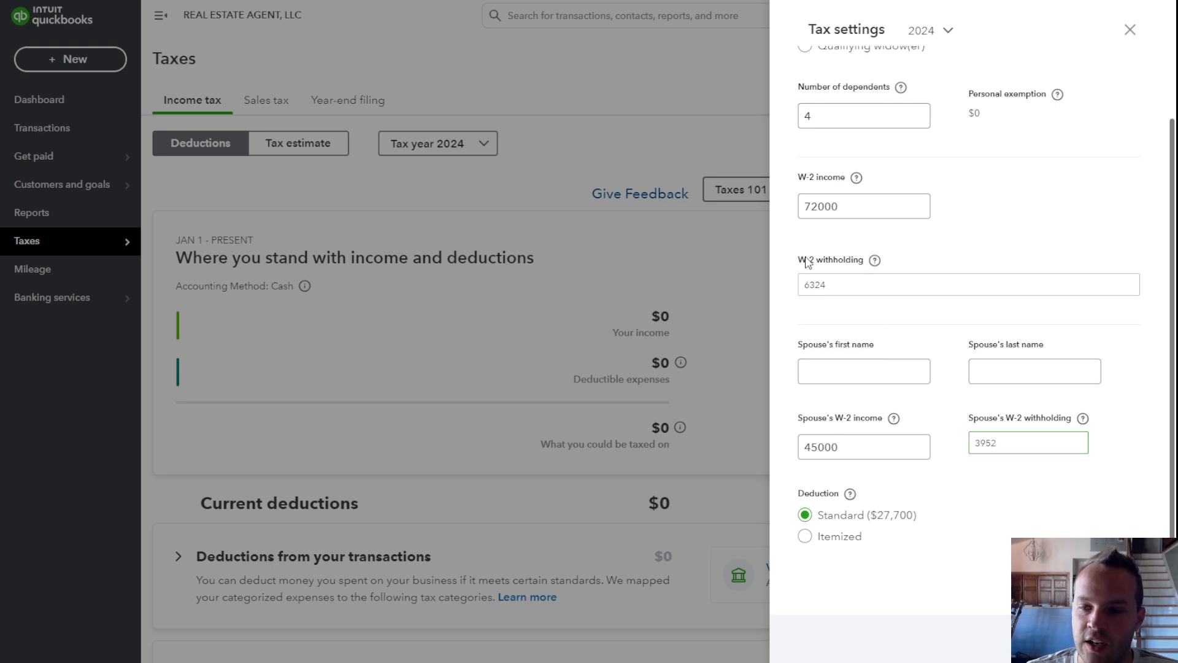
pyautogui.moveTo(806, 262); pyautogui.dragTo(872, 287)
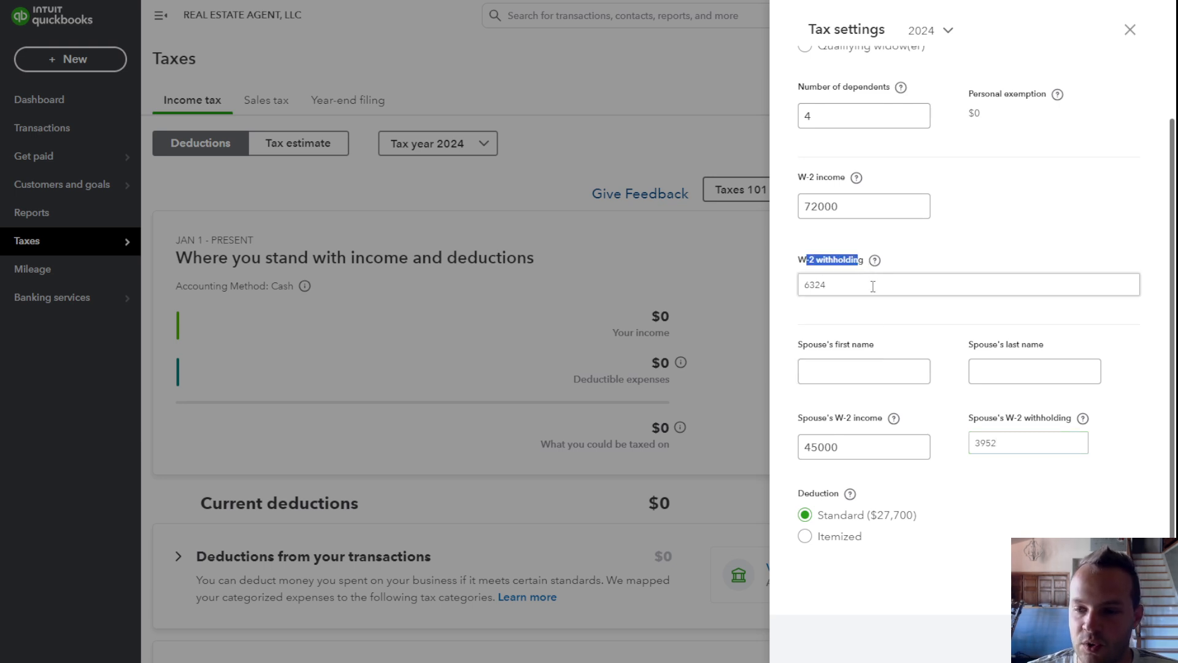
pyautogui.click(873, 286)
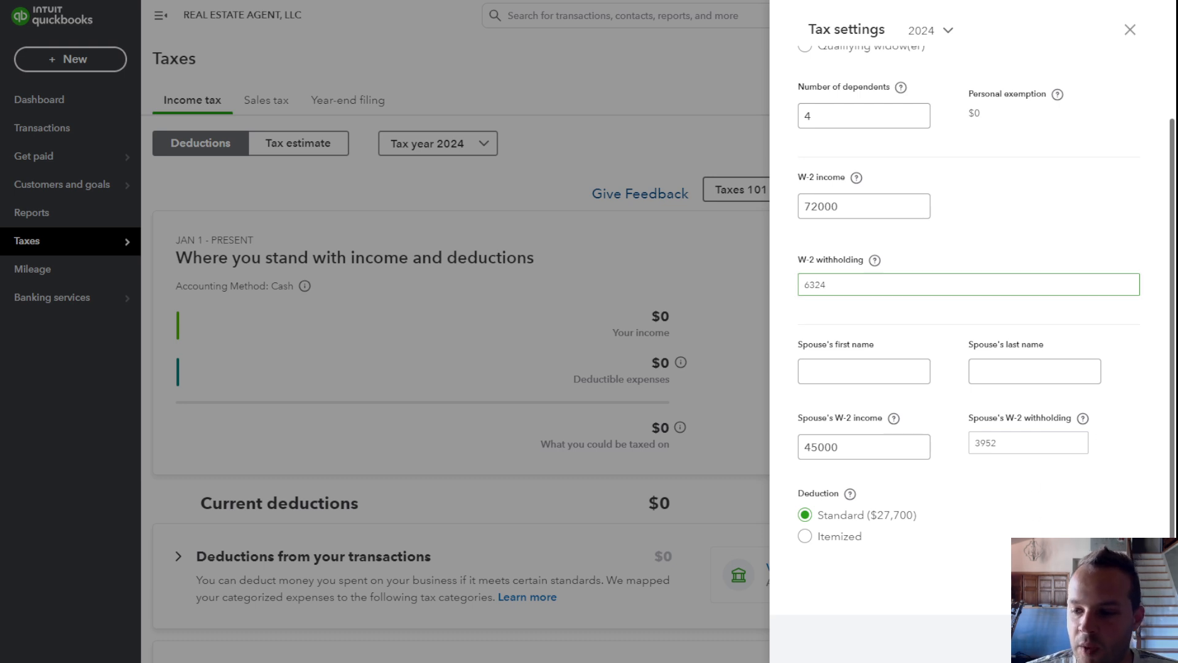
pyautogui.click(1126, 638)
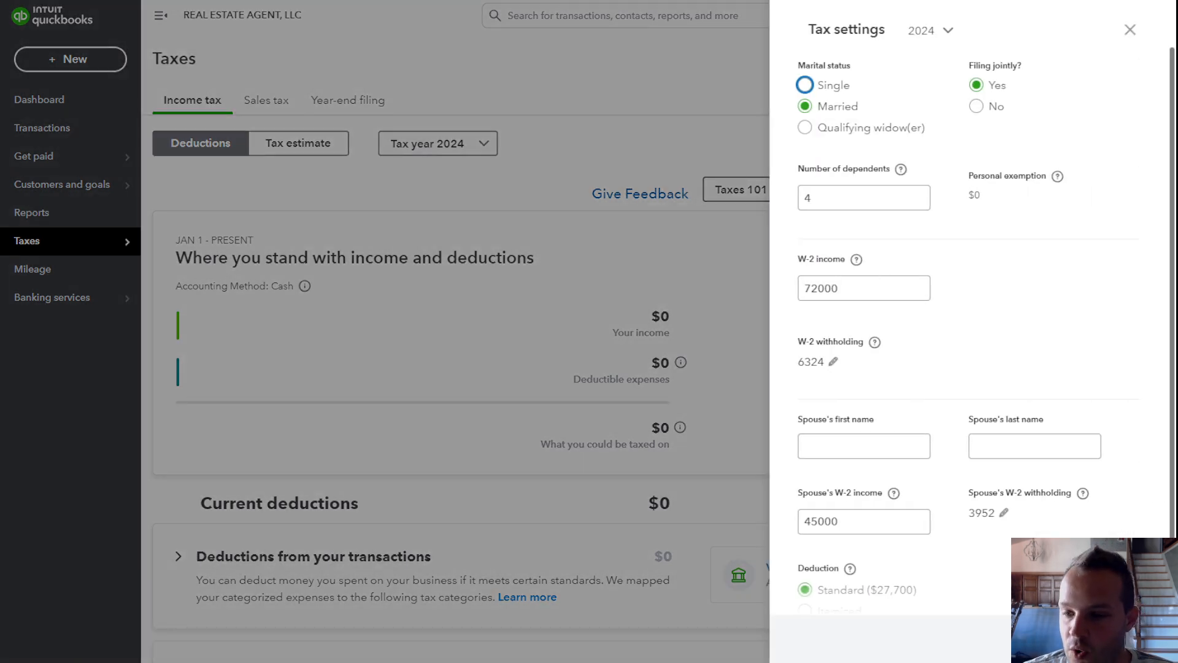
pyautogui.scroll(-1, 969, 307)
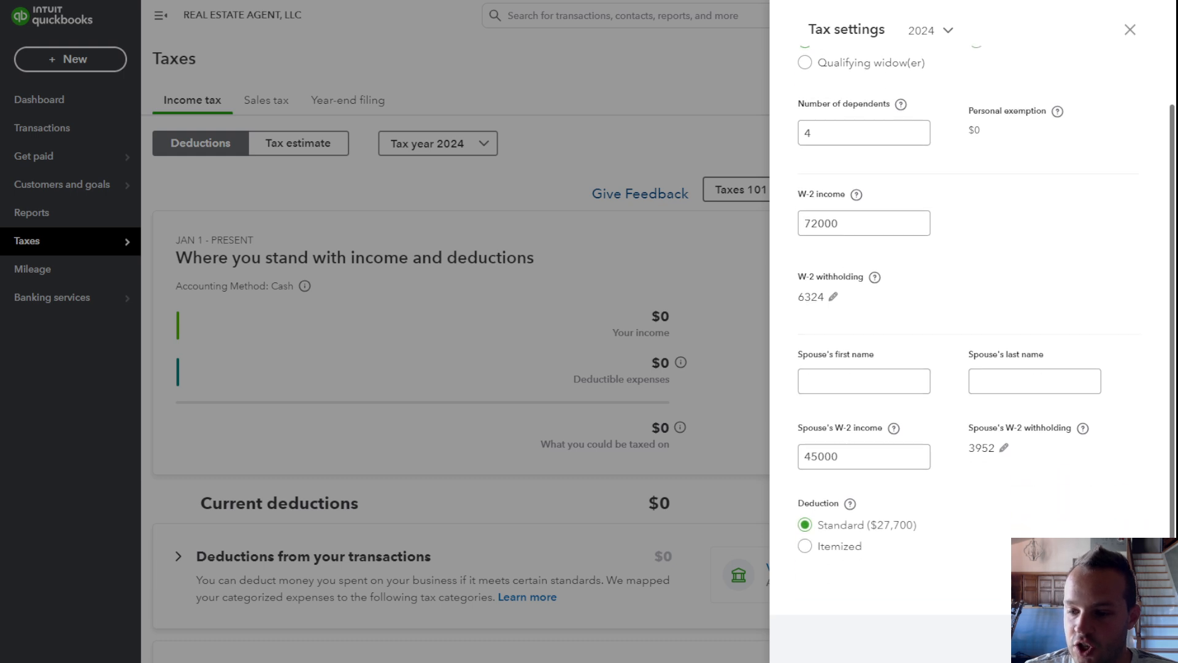
pyautogui.click(1127, 638)
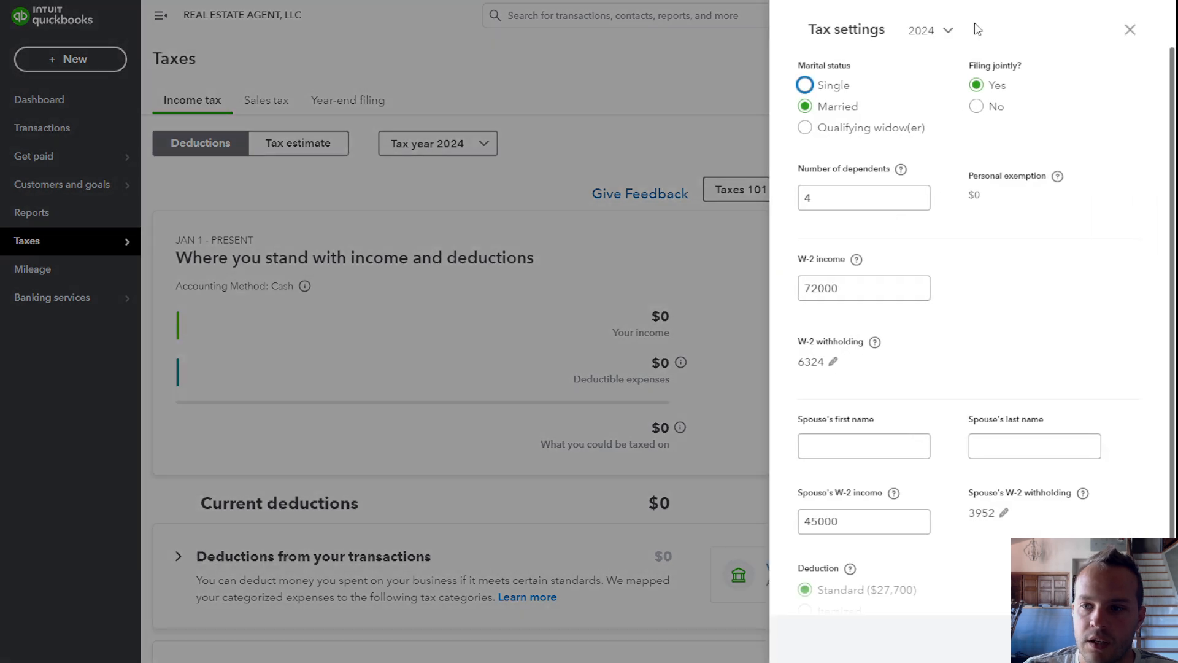
pyautogui.click(1129, 30)
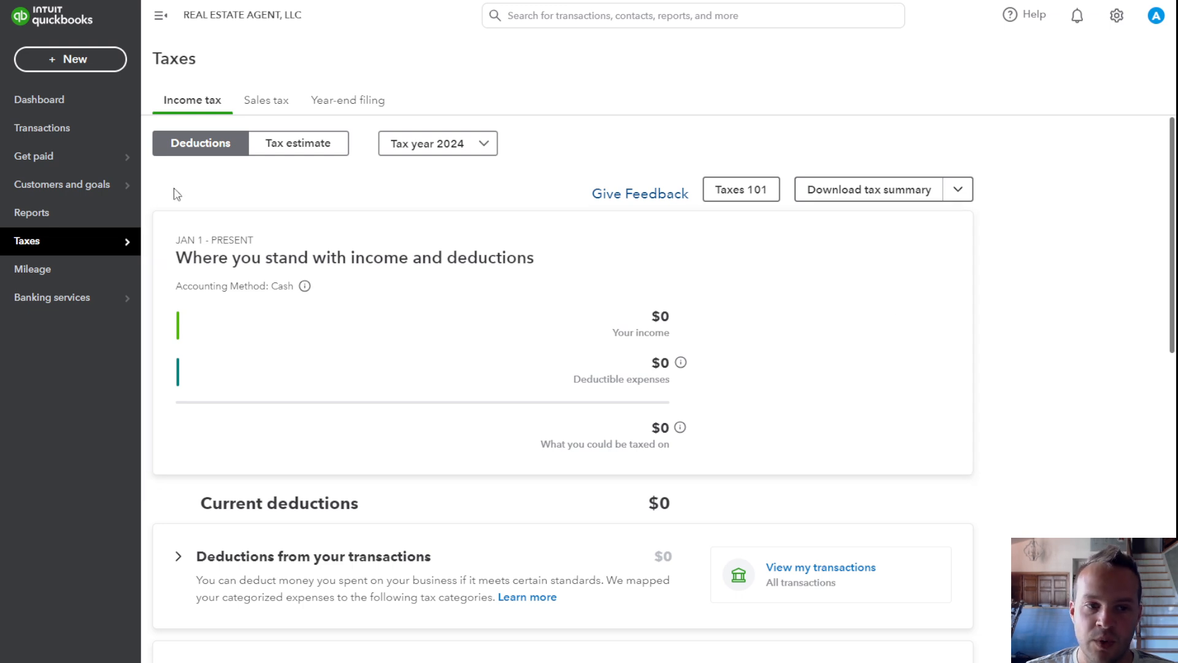
# Step: Open the dashboard and review how the cash balance is calculated, closing the explanation when finished
pyautogui.click(49, 106)
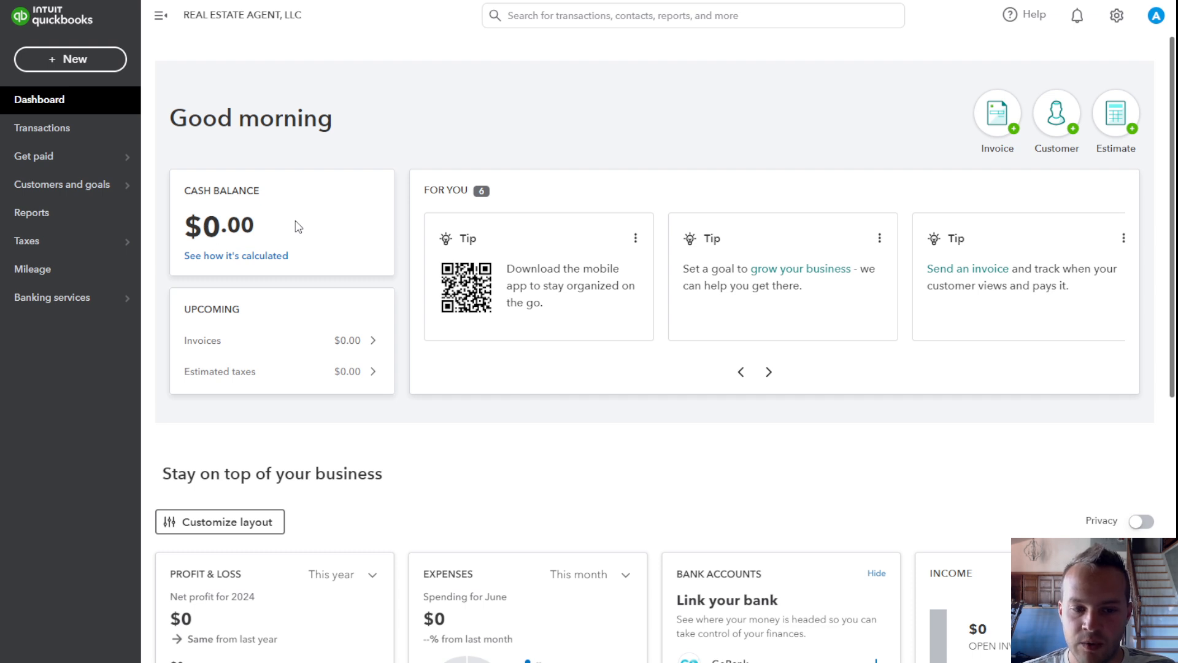
pyautogui.click(264, 255)
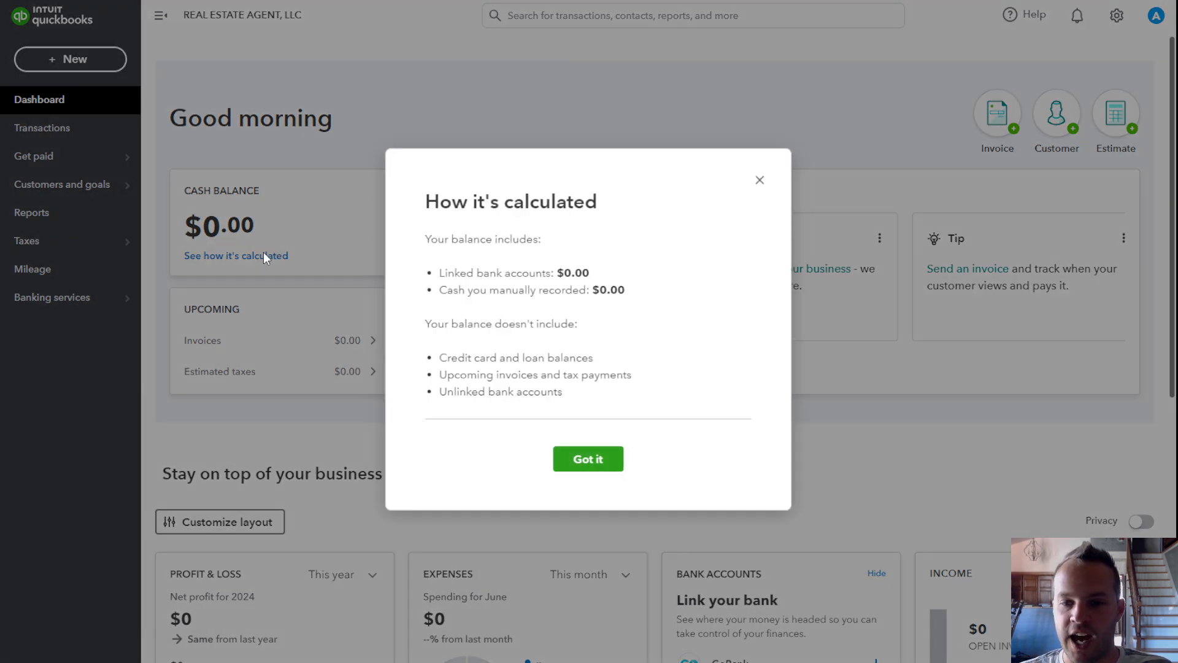
pyautogui.moveTo(438, 274); pyautogui.dragTo(637, 270)
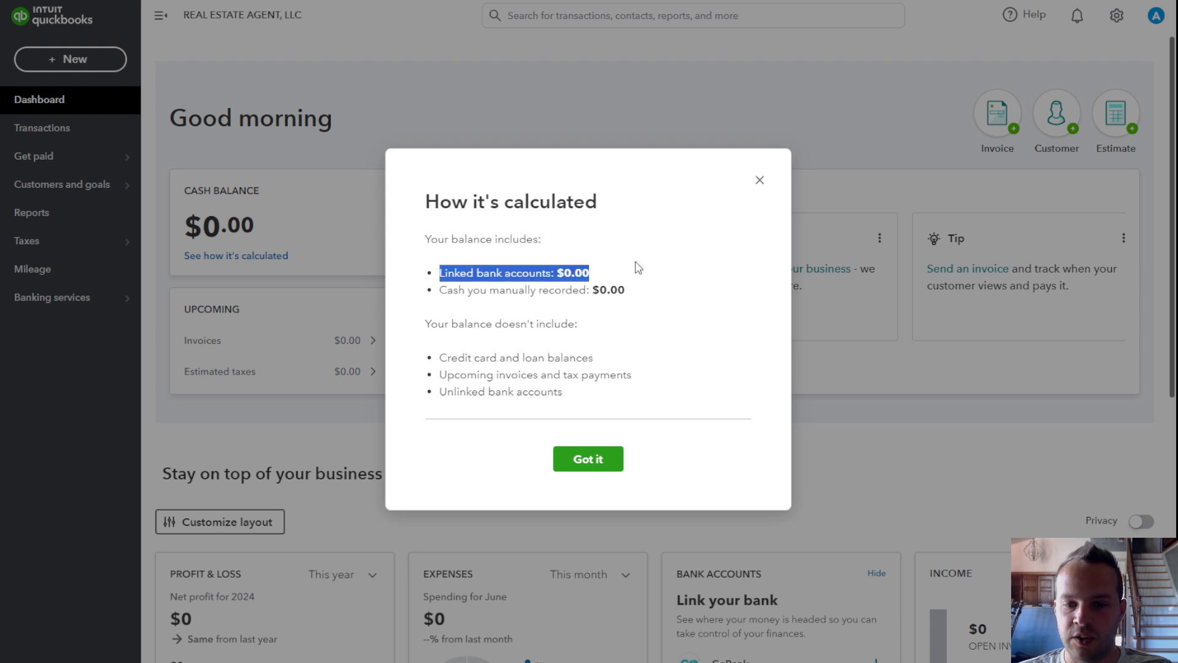
pyautogui.moveTo(472, 289); pyautogui.dragTo(626, 290)
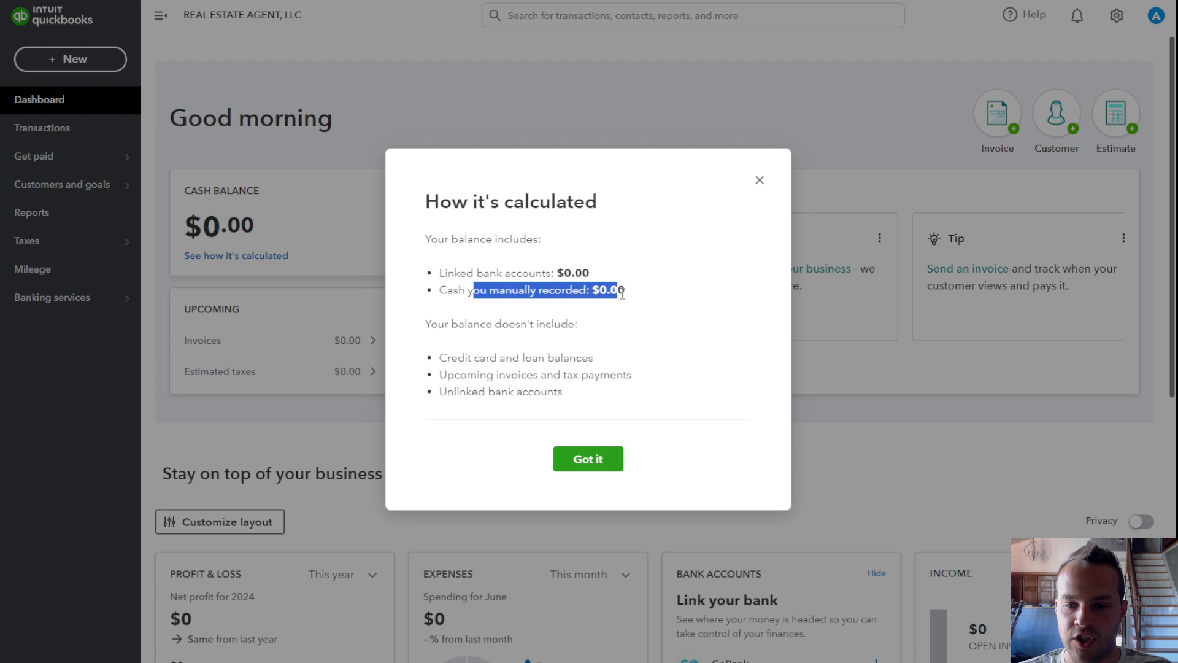
pyautogui.click(673, 291)
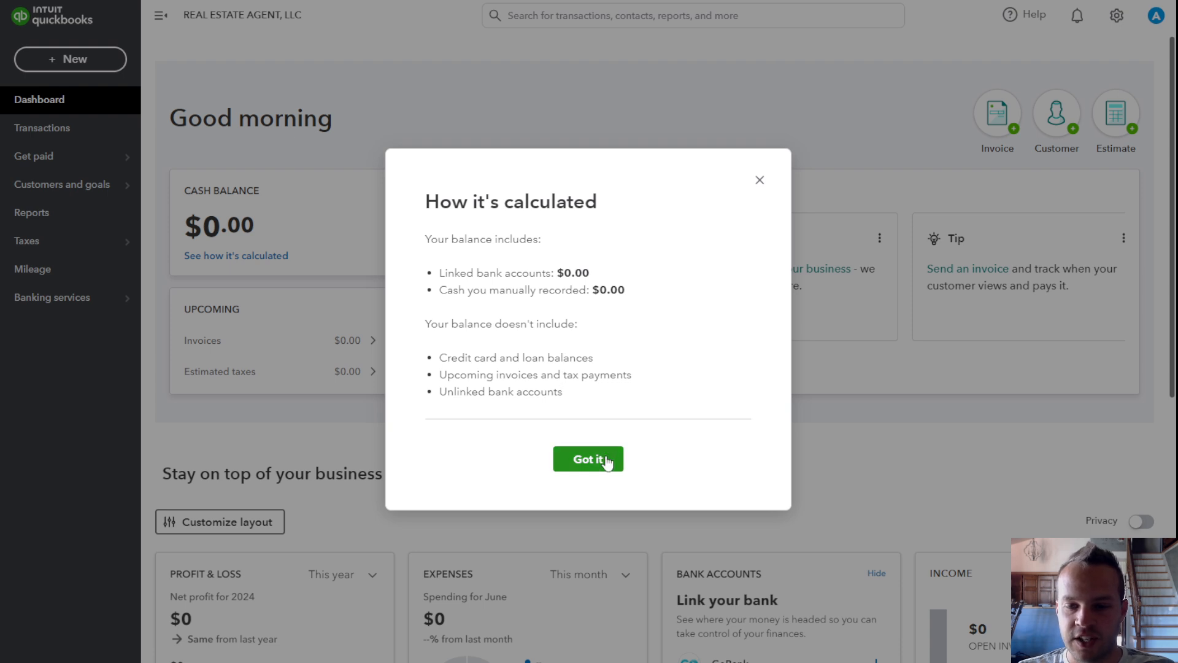
pyautogui.click(588, 459)
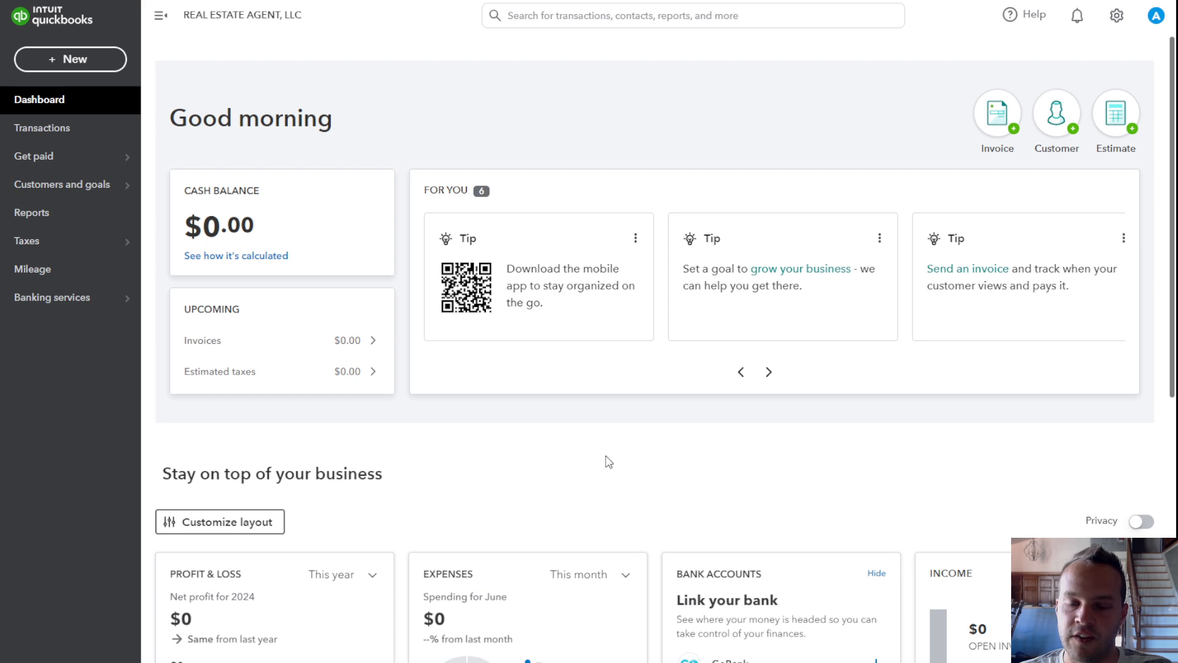
# Step: Review the cash balance calculation again and browse the tips suggested for the business
pyautogui.click(268, 255)
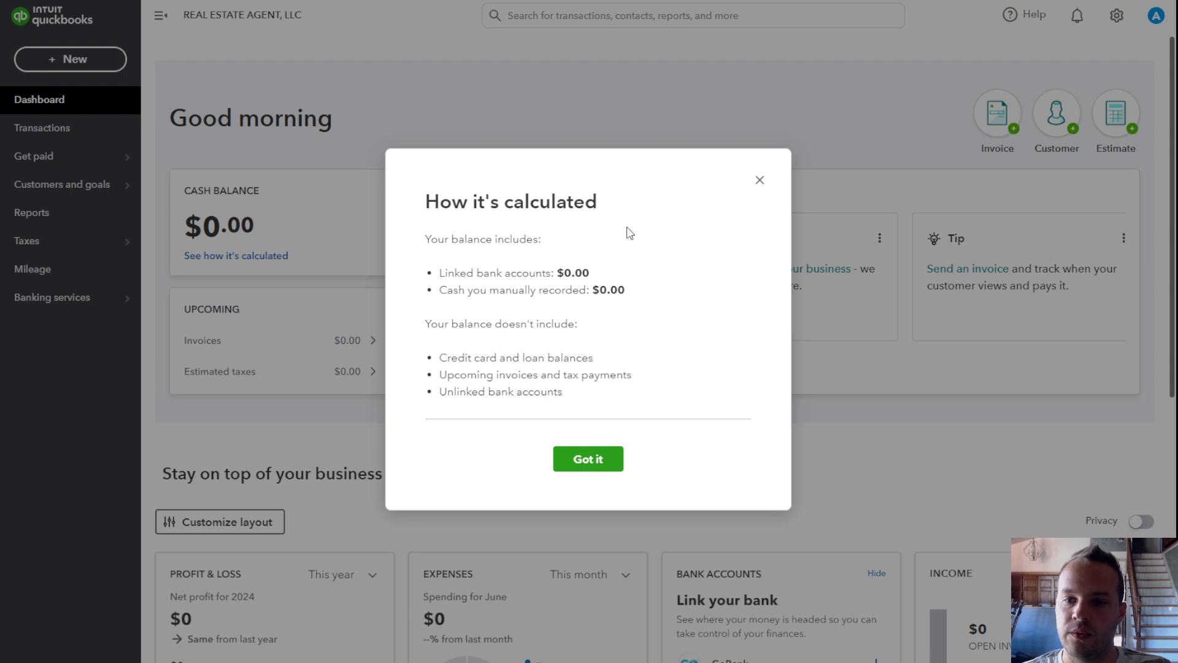
pyautogui.click(760, 180)
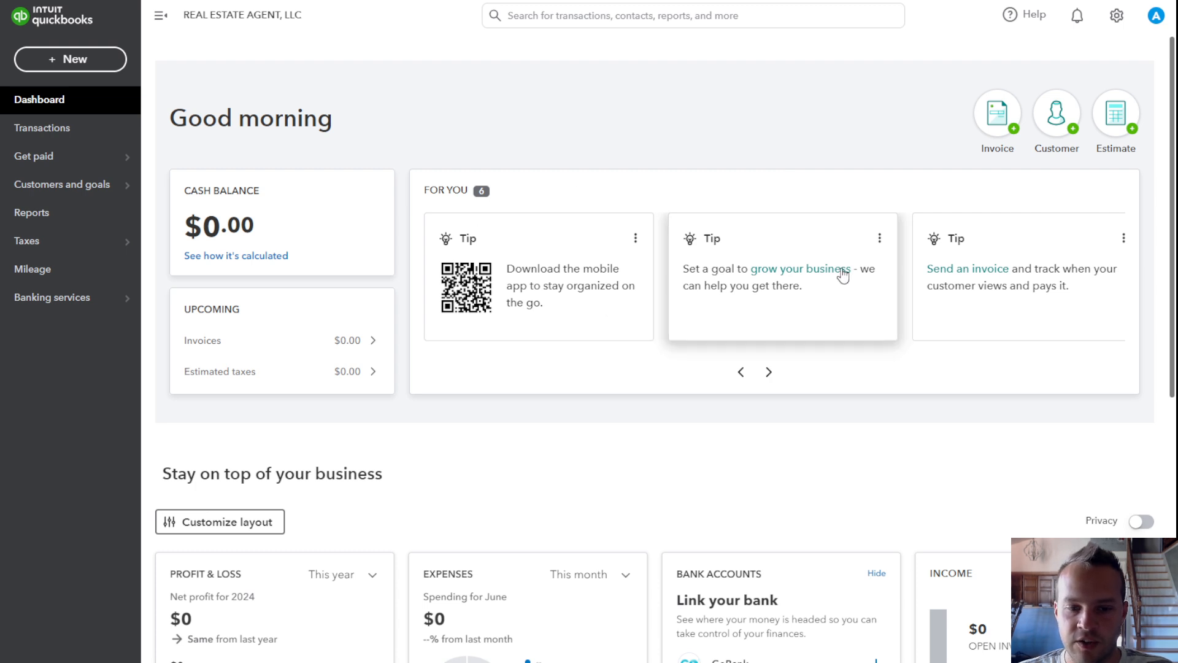
pyautogui.click(771, 374)
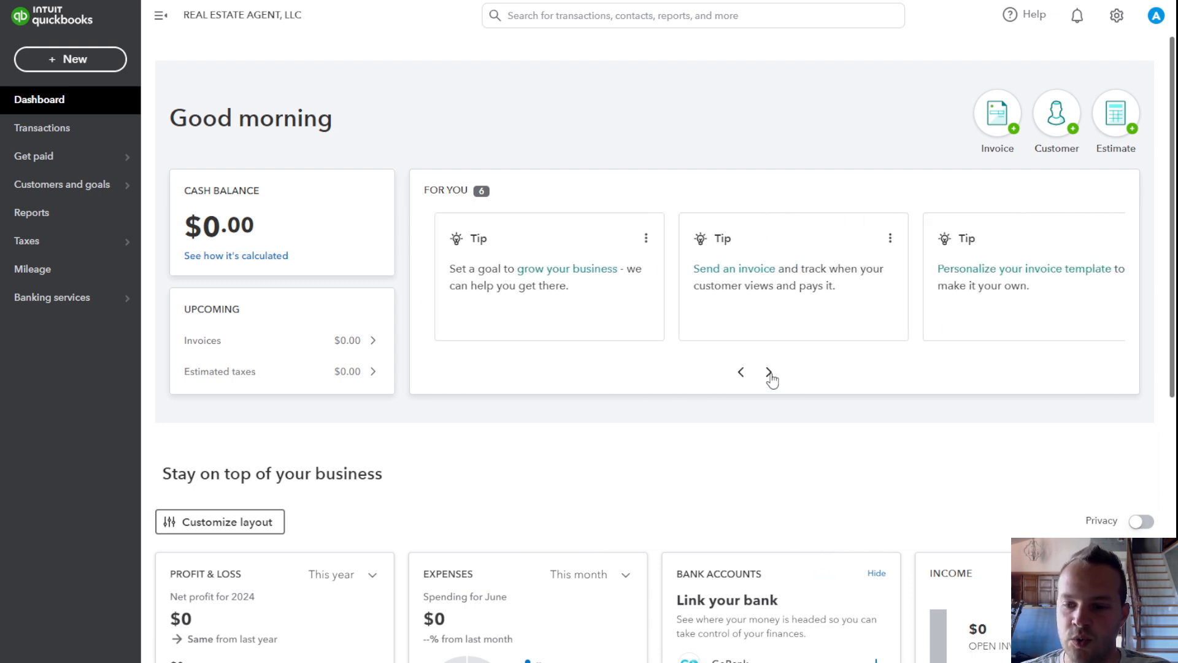
pyautogui.click(769, 373)
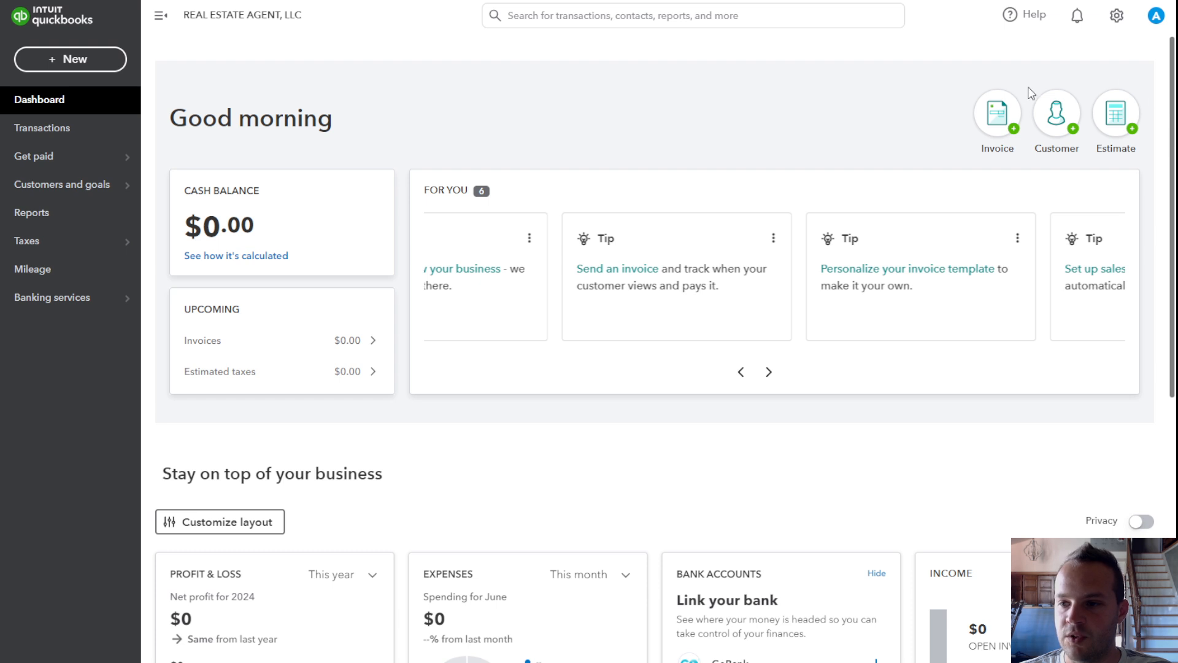
# Step: Look at the ways to add a client without adding one, and return to the dashboard
pyautogui.click(1057, 126)
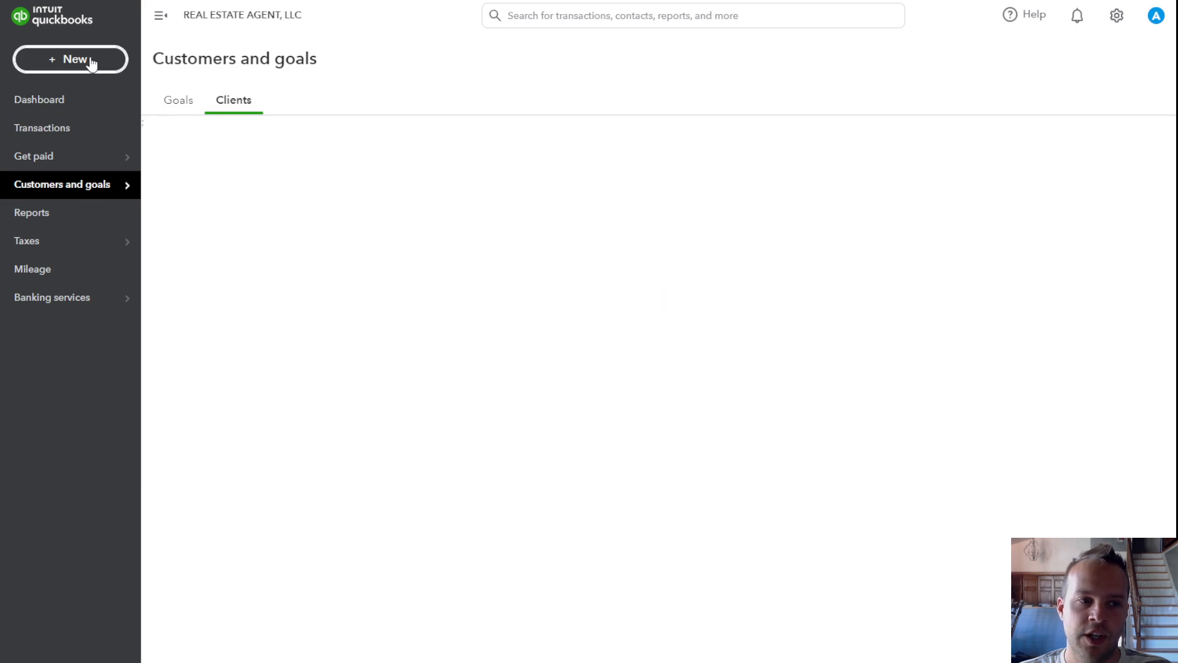
pyautogui.click(91, 61)
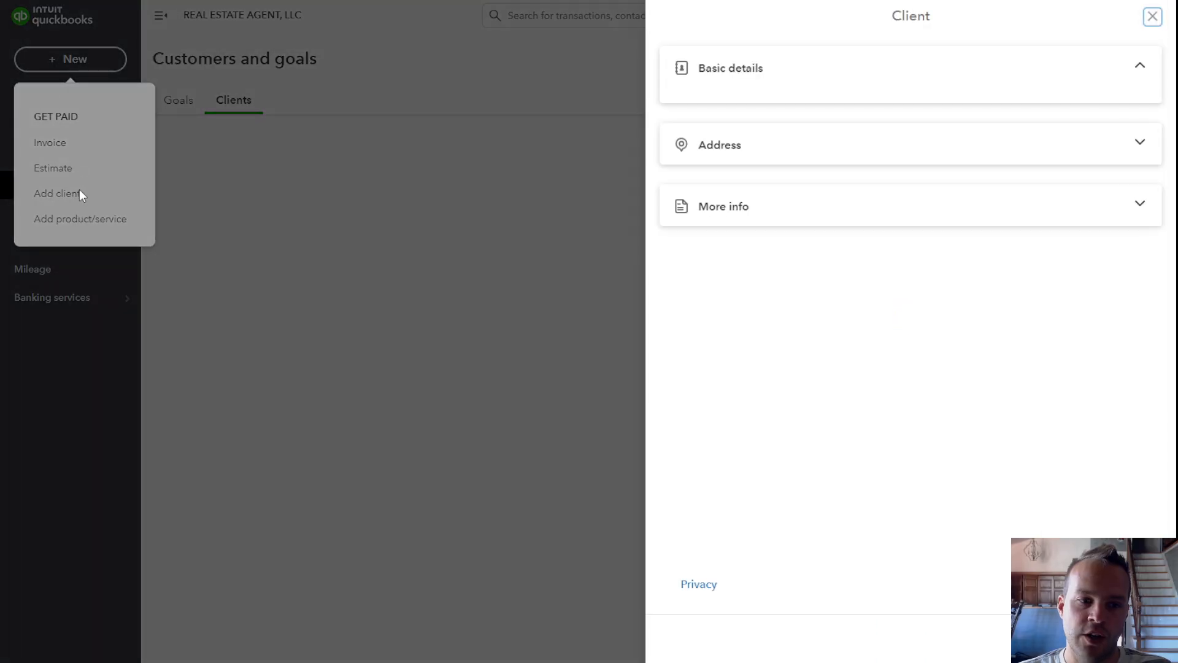
pyautogui.click(63, 195)
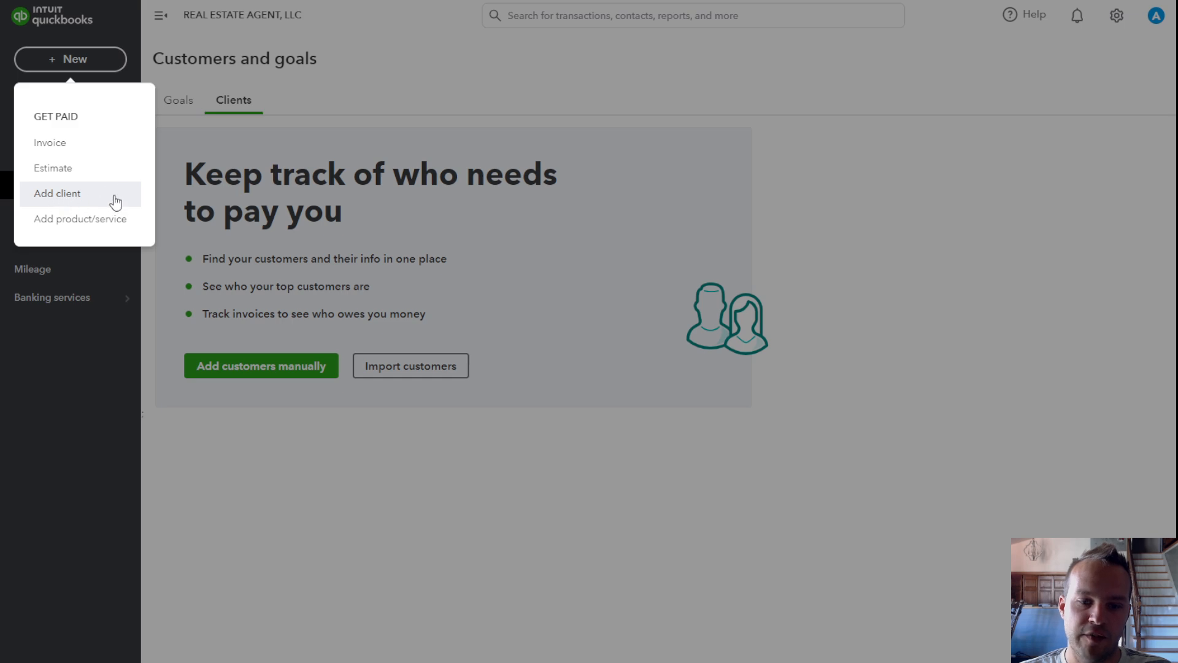
pyautogui.click(392, 216)
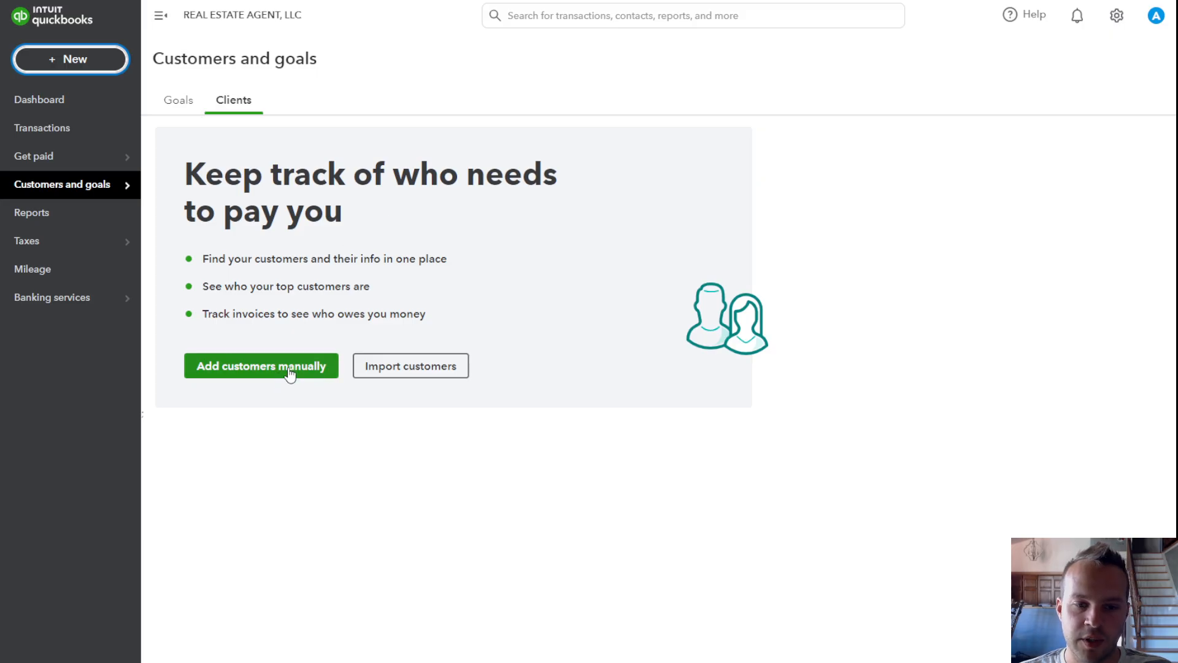
pyautogui.click(59, 107)
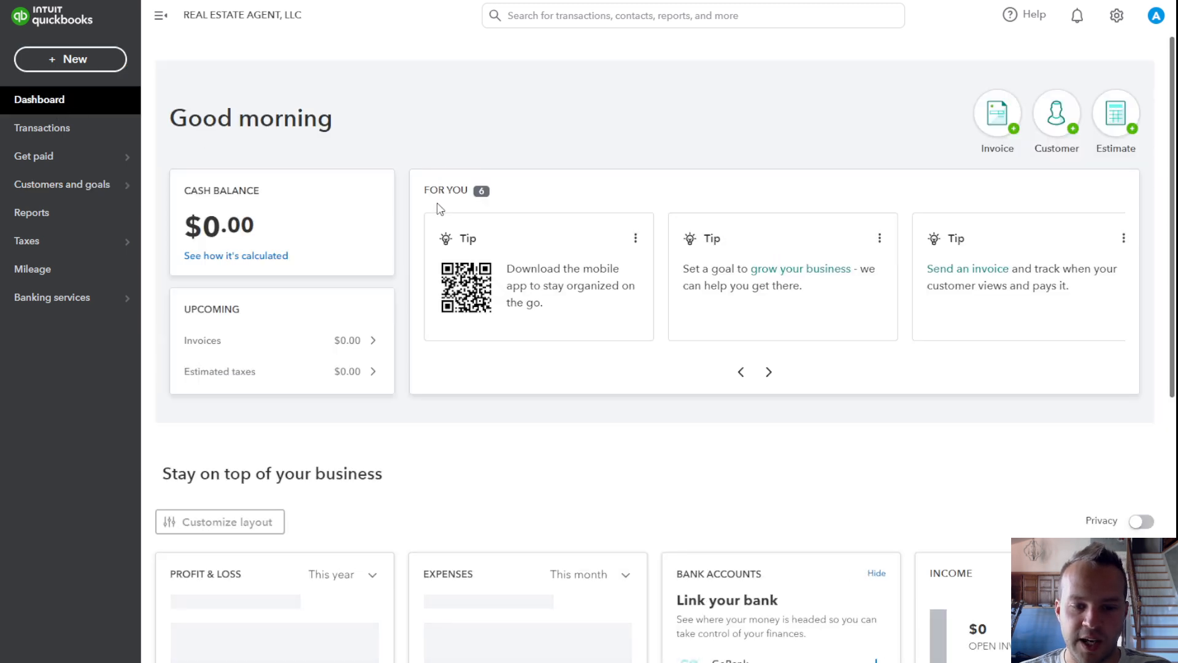
# Step: Examine the business widgets on the dashboard and briefly view their layout customization mode
pyautogui.scroll(-1, 438, 209)
pyautogui.scroll(-5, 438, 210)
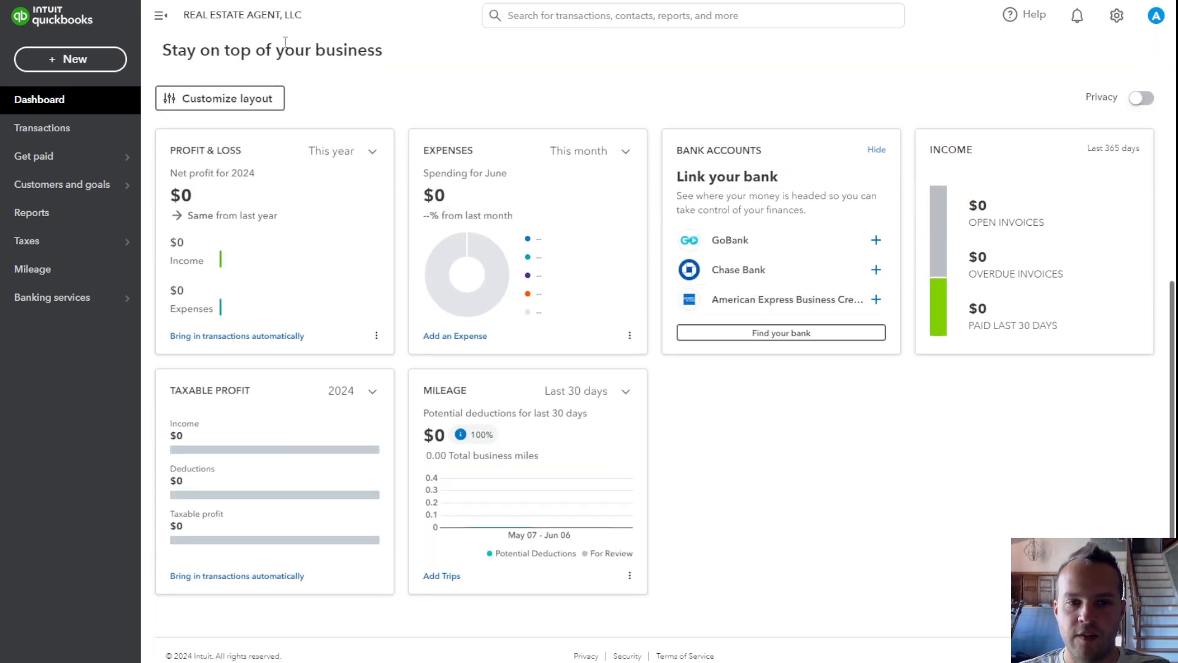
pyautogui.scroll(-1, 356, 69)
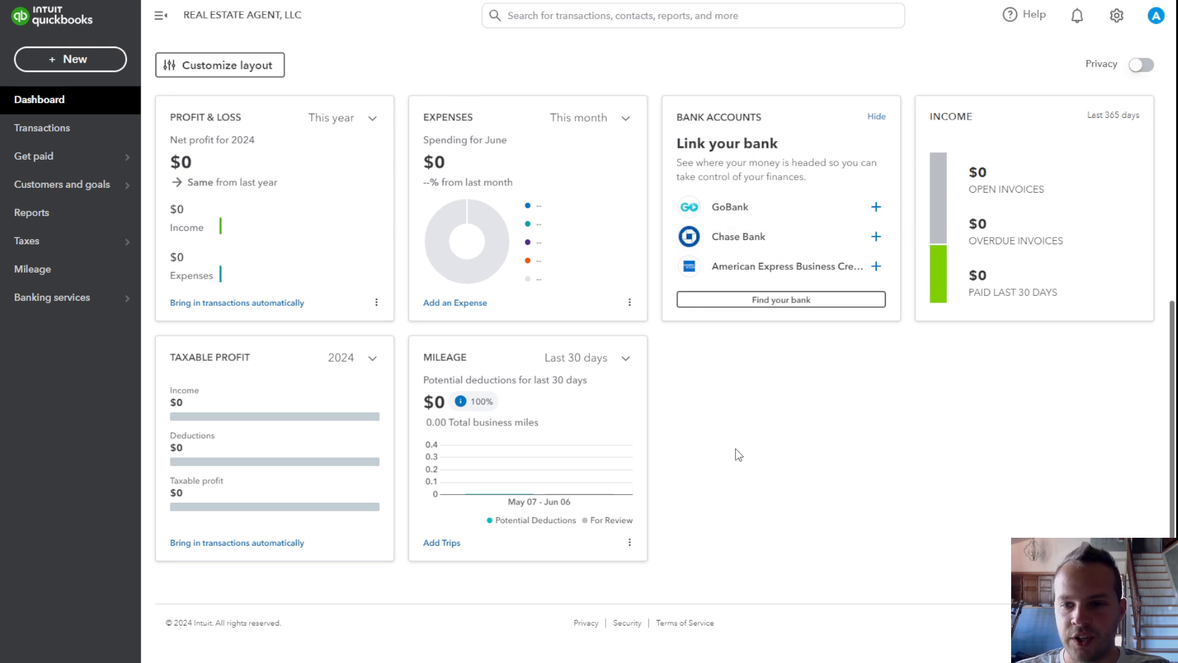
pyautogui.scroll(1, 739, 456)
pyautogui.scroll(-1, 739, 455)
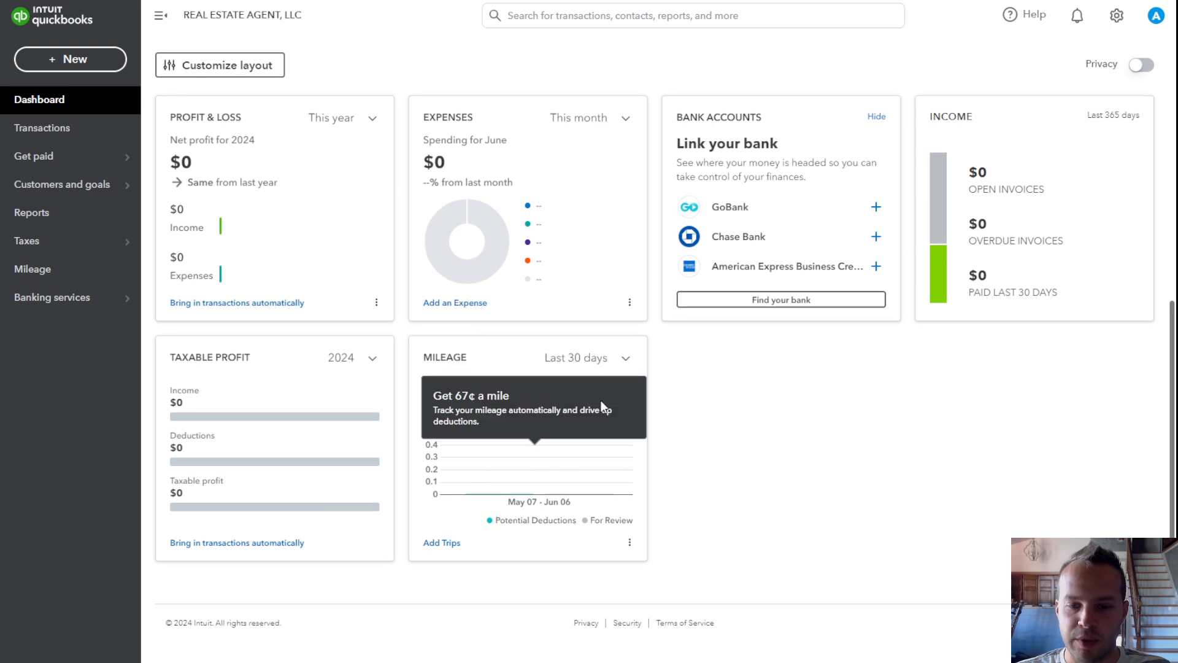
pyautogui.scroll(1, 781, 399)
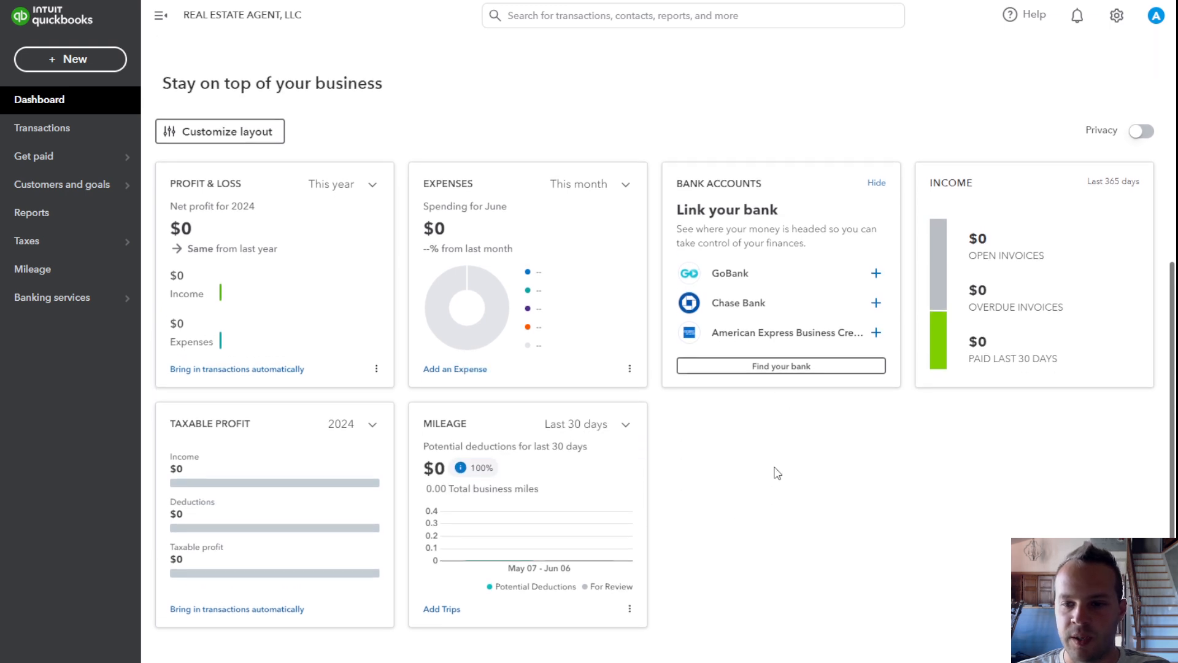
pyautogui.scroll(-1, 777, 473)
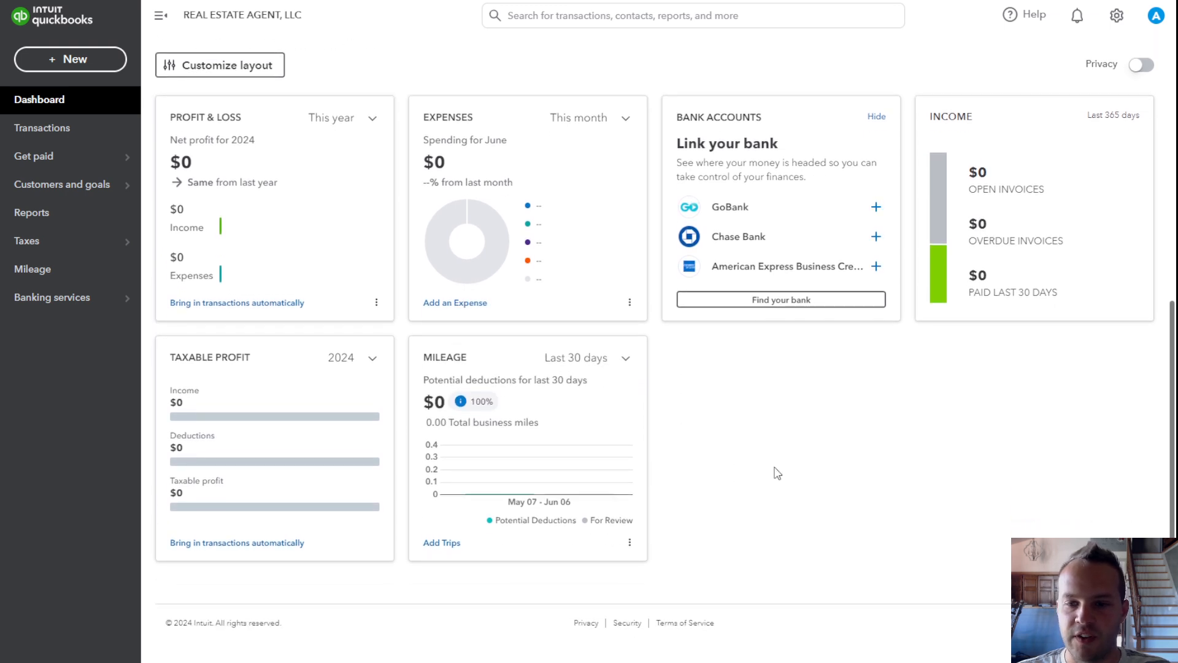
pyautogui.click(242, 77)
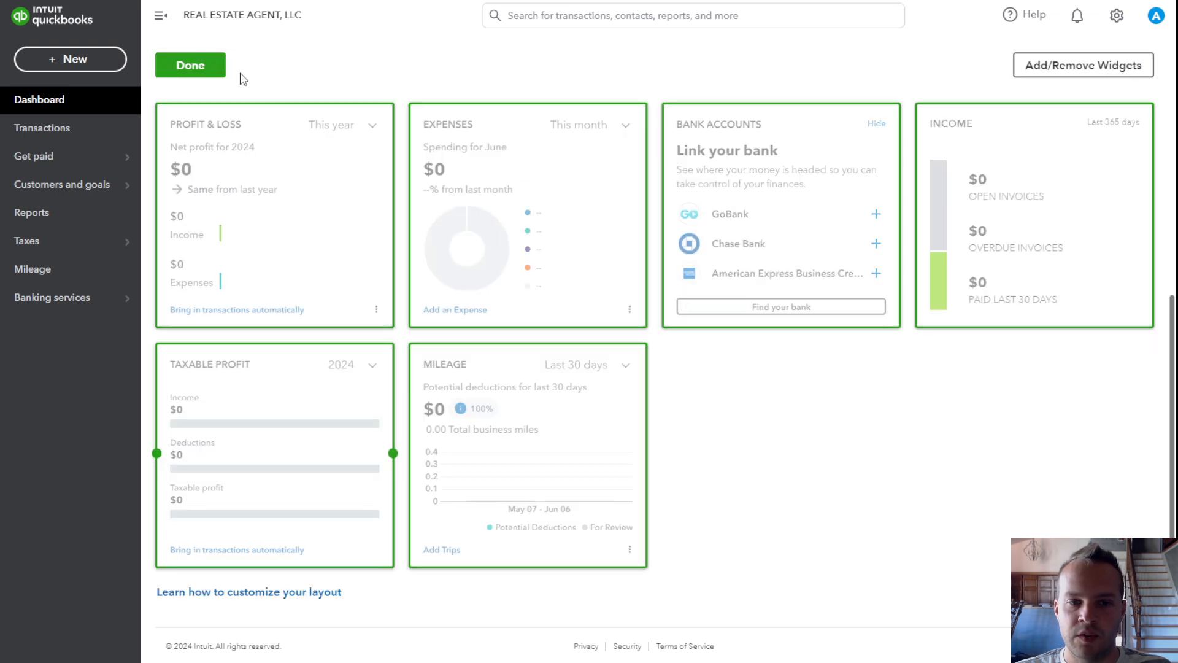
pyautogui.click(215, 68)
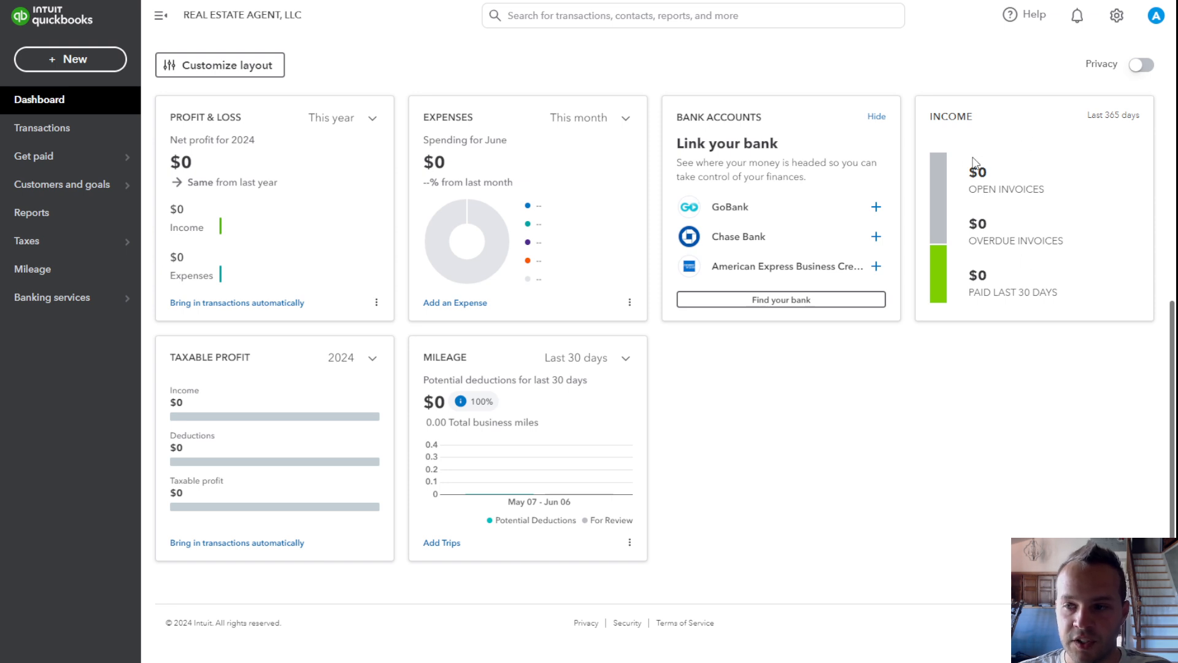
# Step: Remove the Income widget from the dashboard layout and save the widget selection
pyautogui.doubleClick(935, 116)
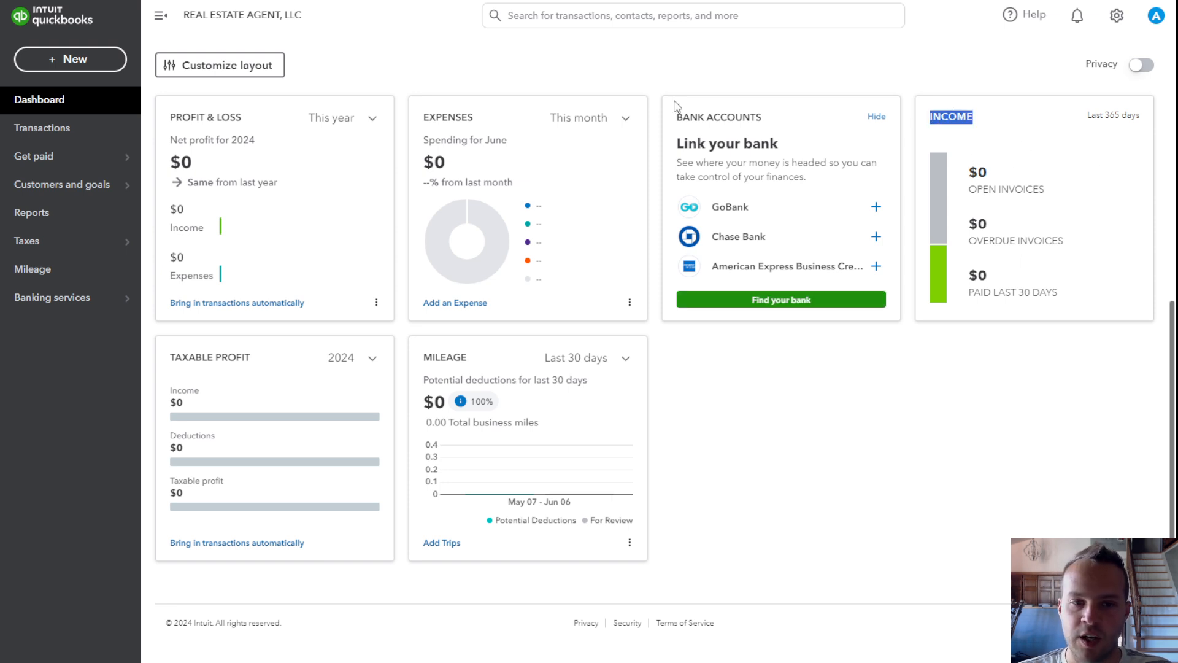
pyautogui.click(243, 71)
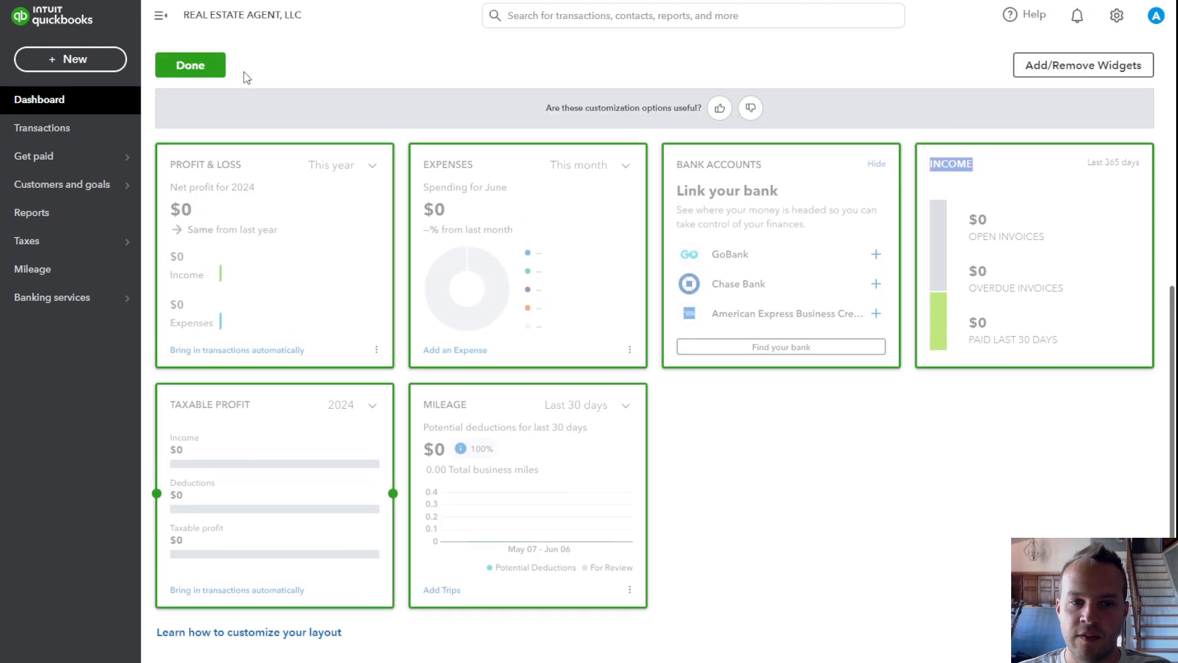
pyautogui.scroll(1, 739, 110)
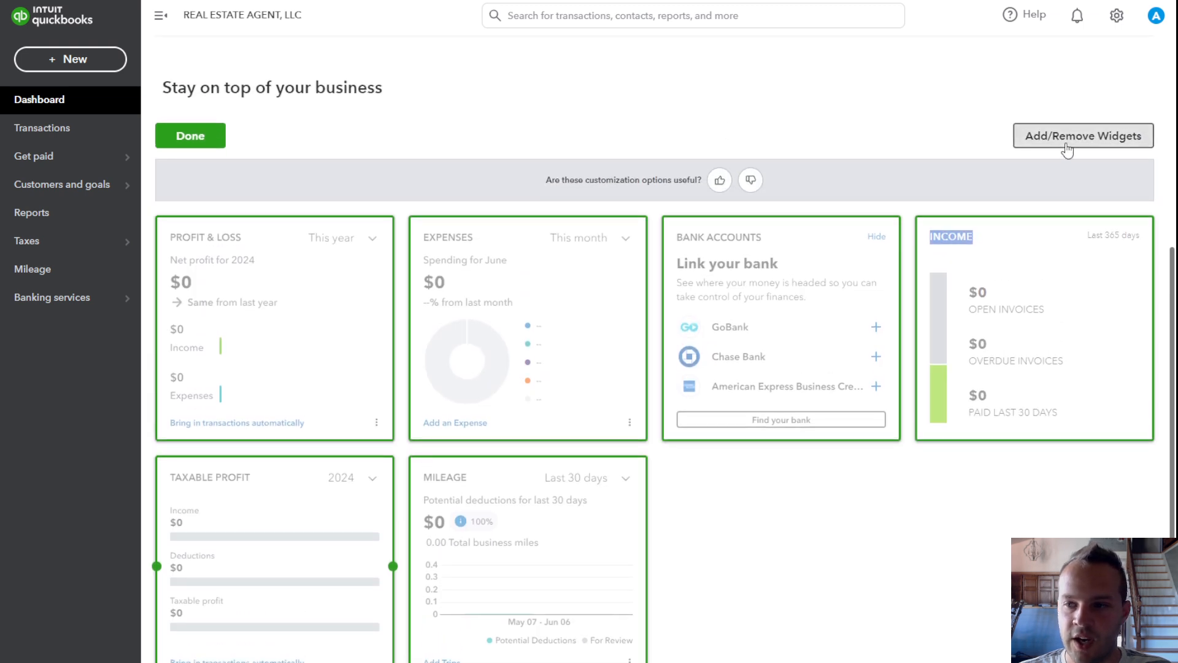
pyautogui.click(1067, 150)
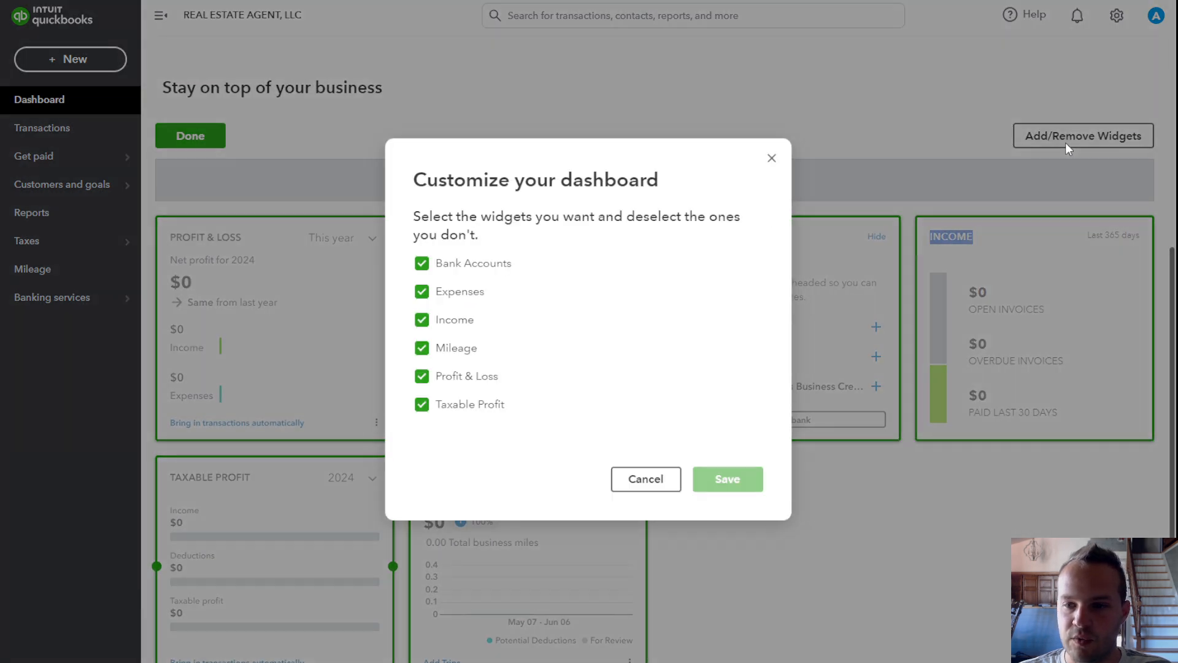
pyautogui.click(422, 320)
pyautogui.click(735, 480)
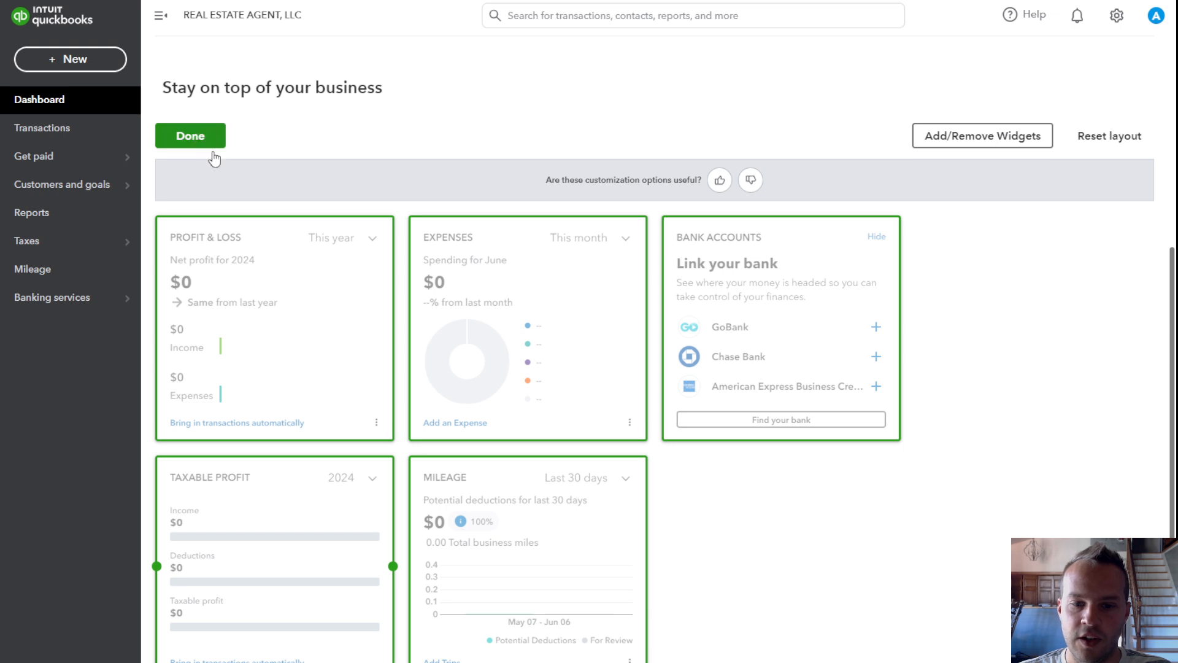
# Step: Arrange the widgets as Profit & Loss, Taxable Profit, Expenses and Mileage in one row with Bank Accounts below, and finish customizing
pyautogui.moveTo(520, 557); pyautogui.dragTo(994, 300)
pyautogui.scroll(-1, 613, 337)
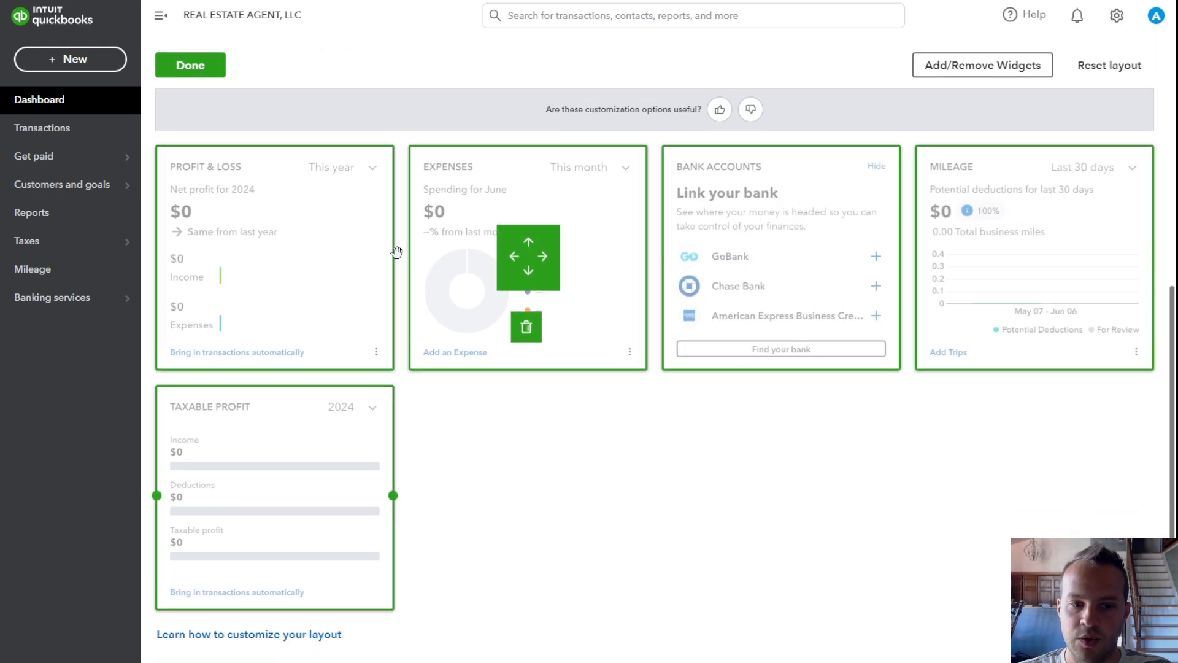
pyautogui.moveTo(290, 488); pyautogui.dragTo(460, 252)
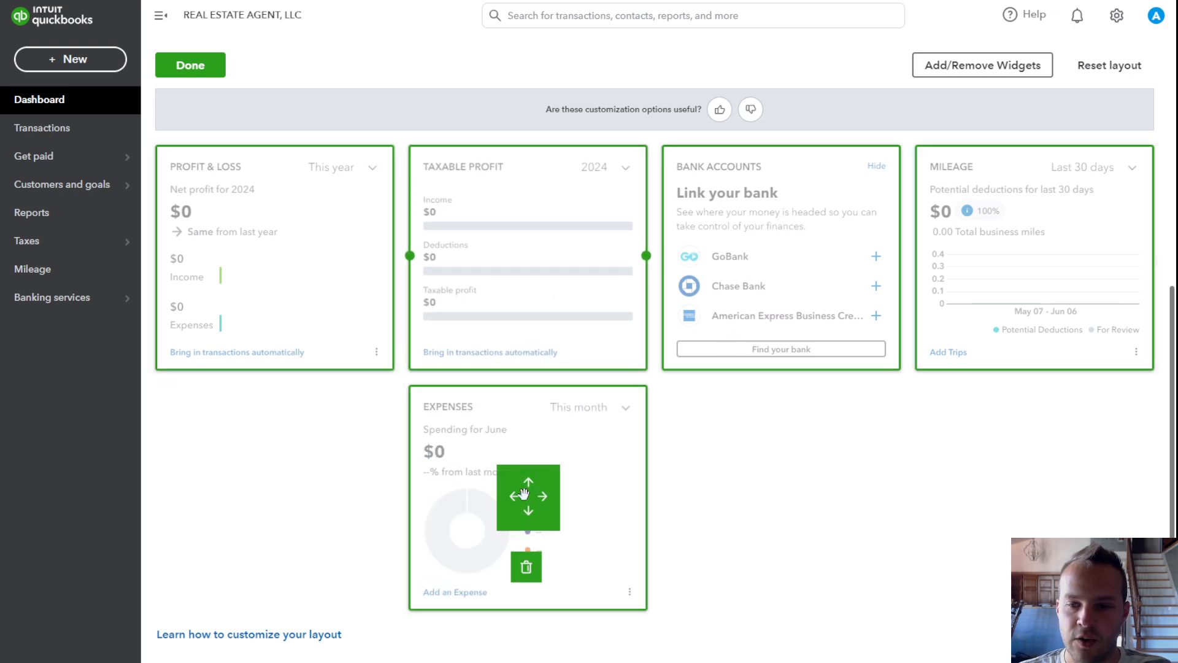
pyautogui.moveTo(524, 493); pyautogui.dragTo(776, 244)
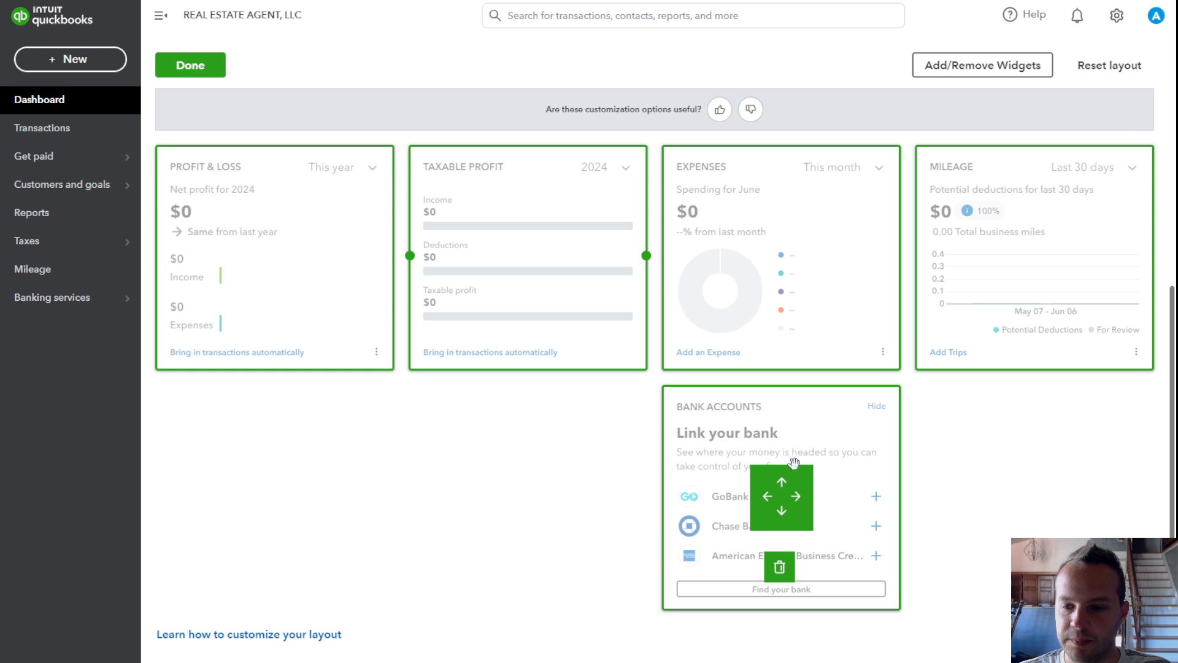
pyautogui.moveTo(794, 463); pyautogui.dragTo(386, 507)
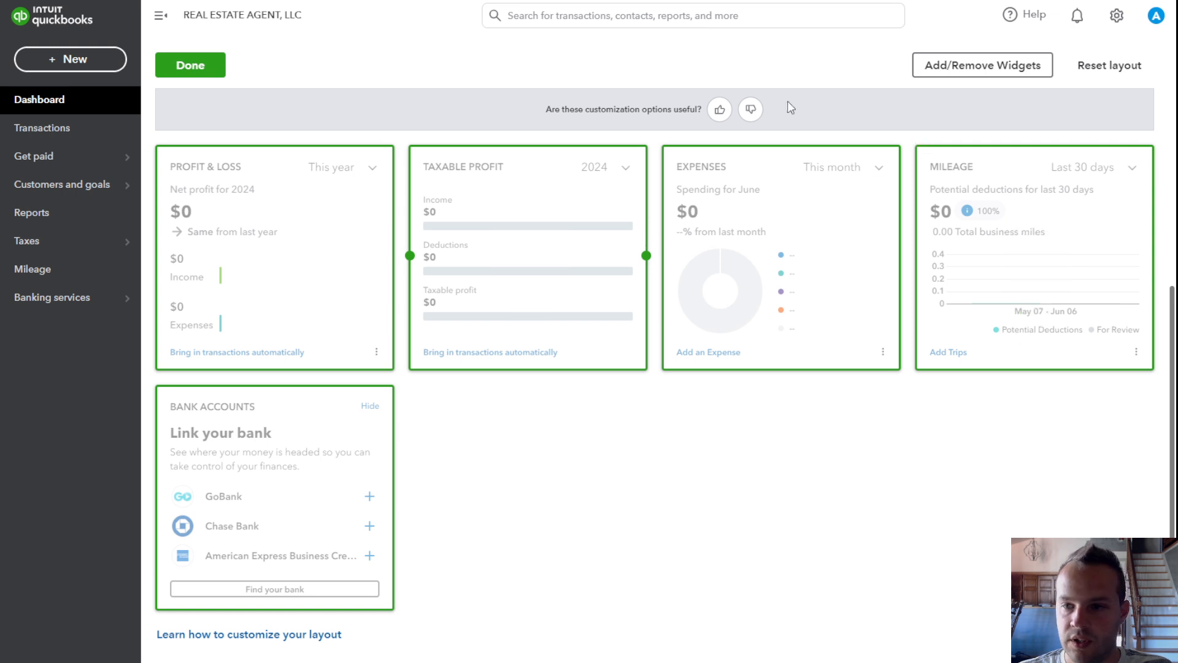
pyautogui.click(190, 65)
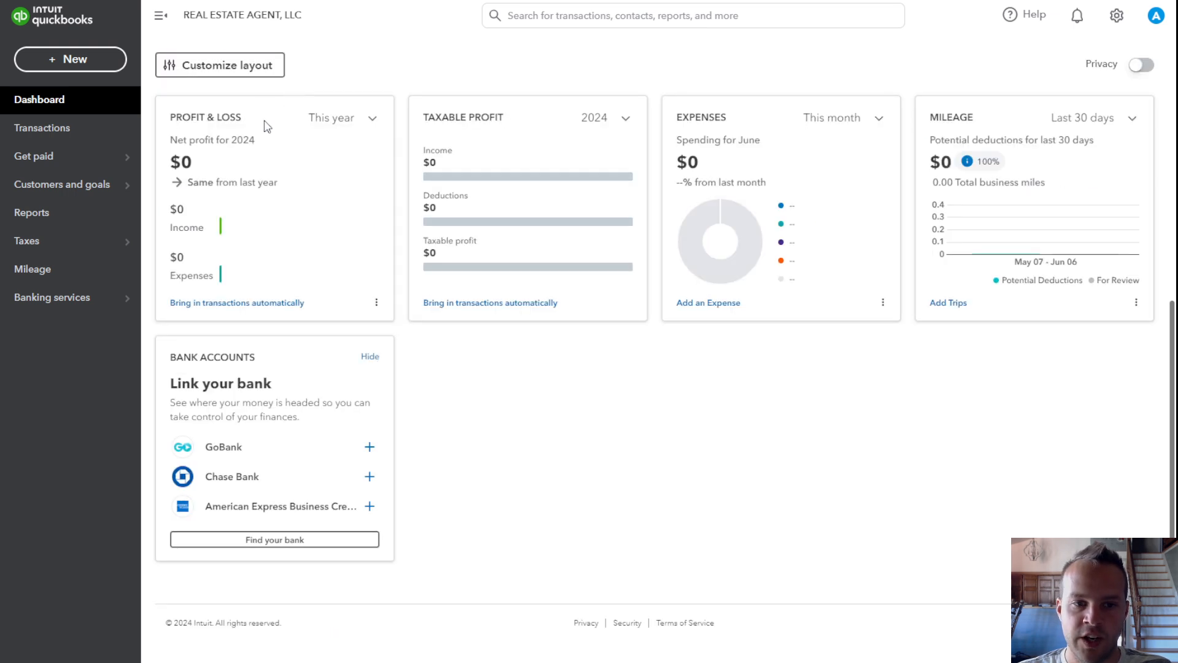
# Step: Review the rearranged dashboard widgets, from Profit & Loss and Taxable Profit to the bank linking options
pyautogui.scroll(1, 281, 176)
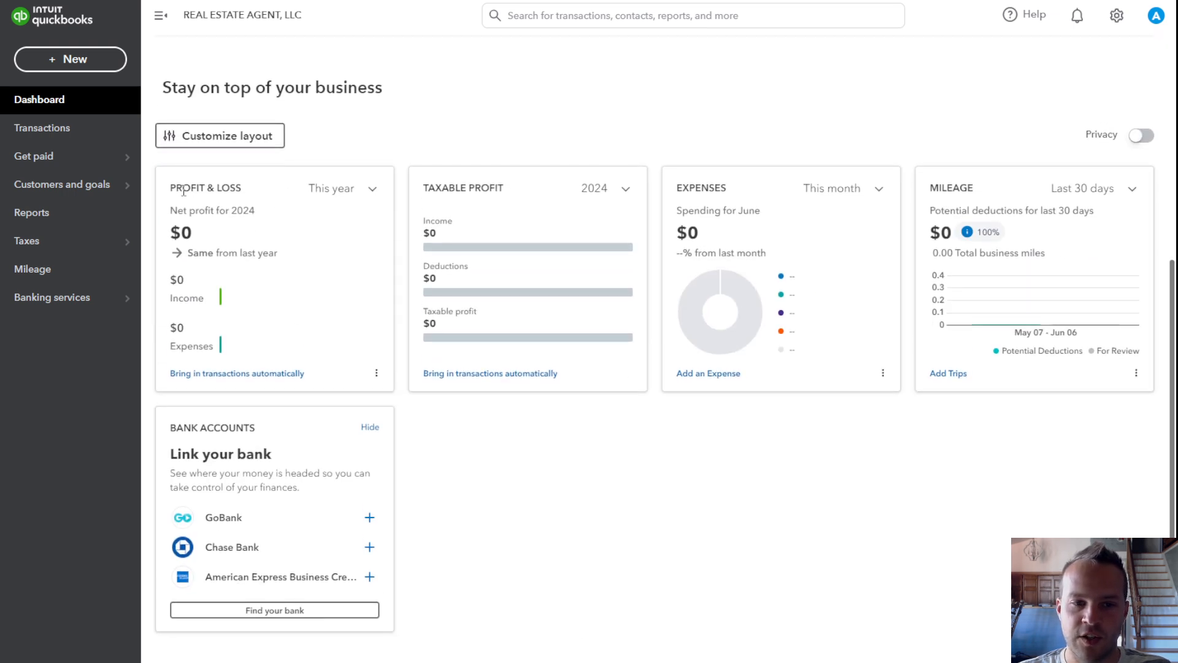
pyautogui.moveTo(170, 189); pyautogui.dragTo(259, 192)
pyautogui.tripleClick(456, 187)
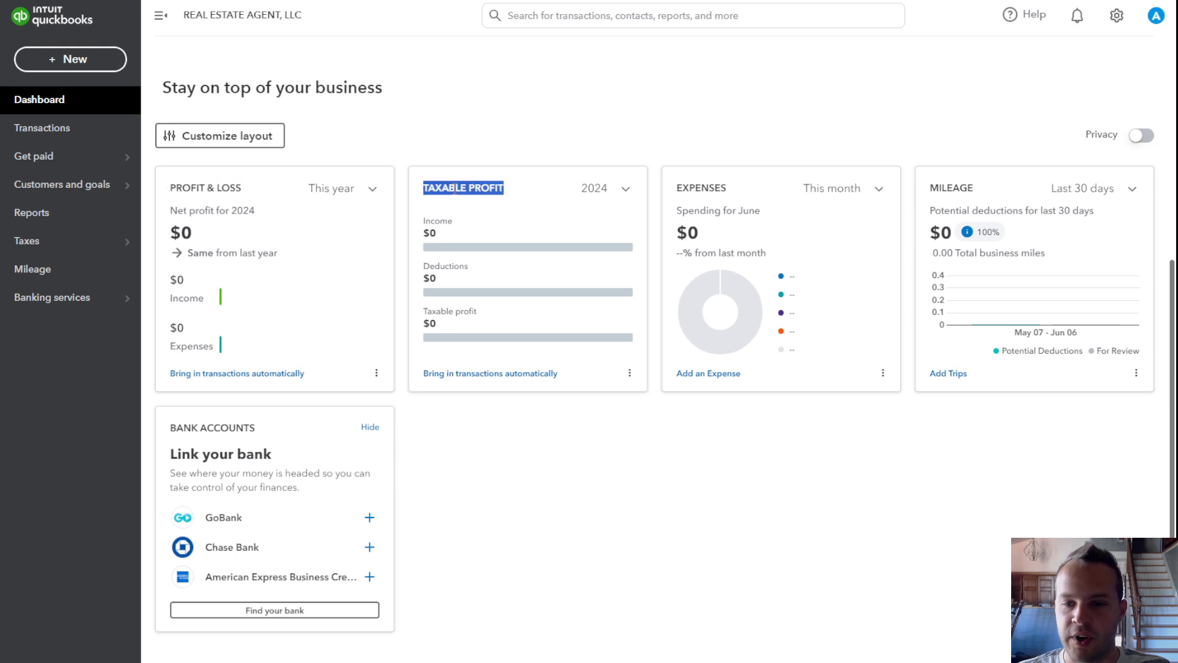
pyautogui.click(488, 149)
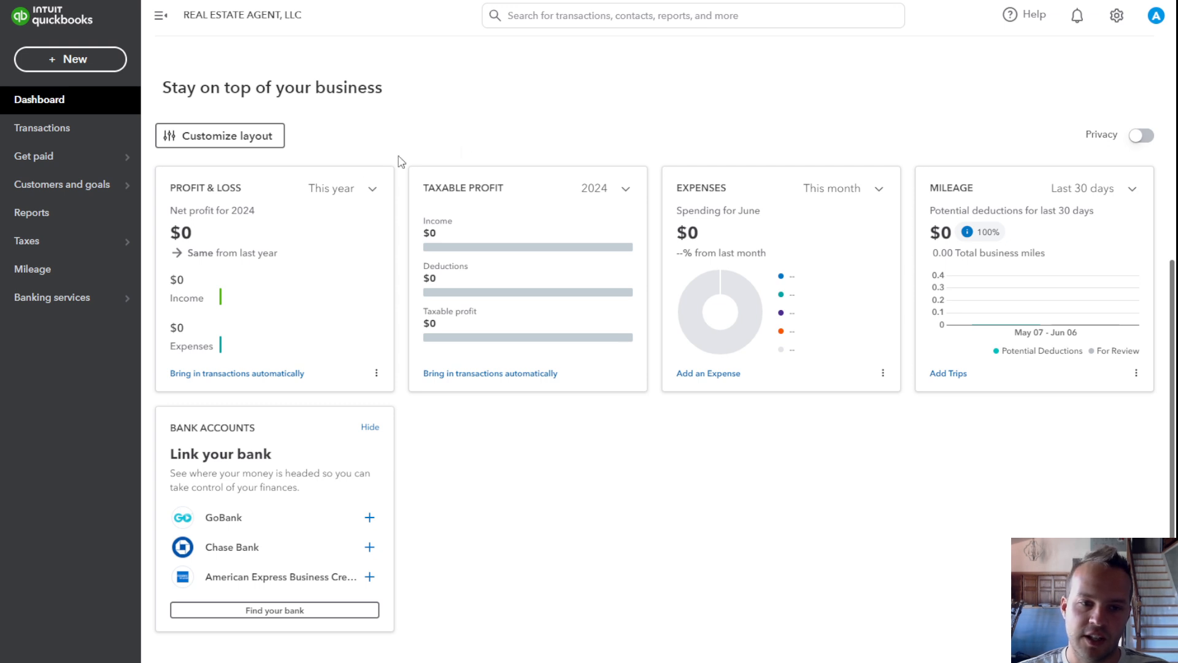
pyautogui.scroll(-1, 318, 175)
pyautogui.scroll(1, 525, 234)
pyautogui.scroll(-1, 525, 234)
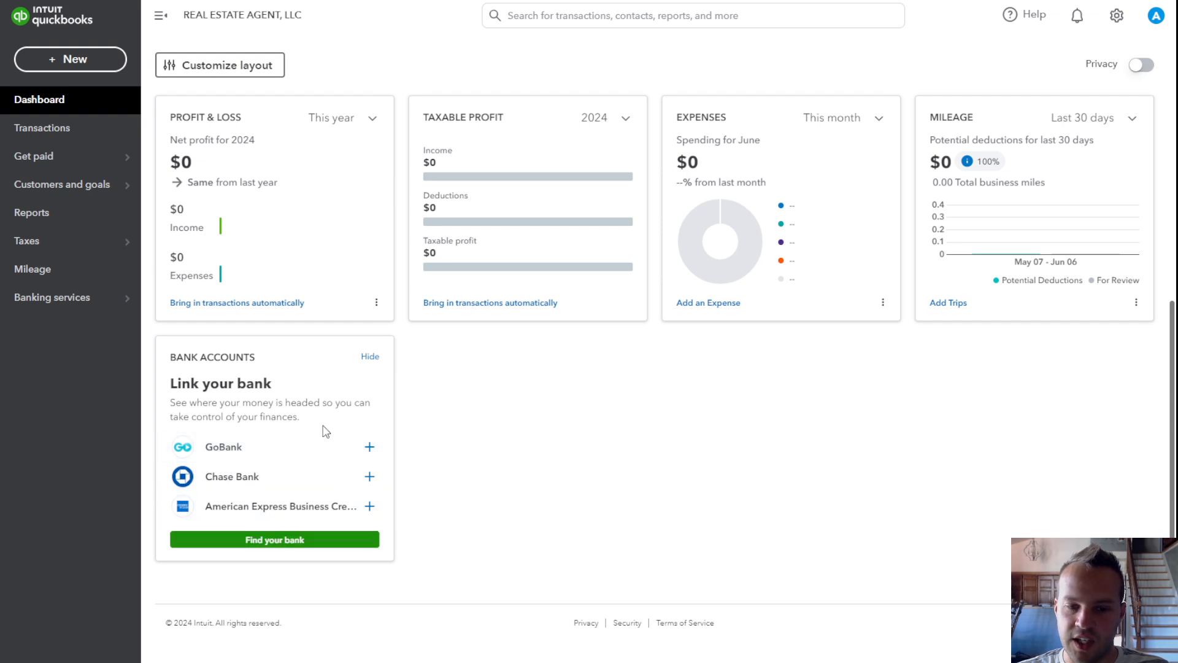
pyautogui.scroll(3, 495, 518)
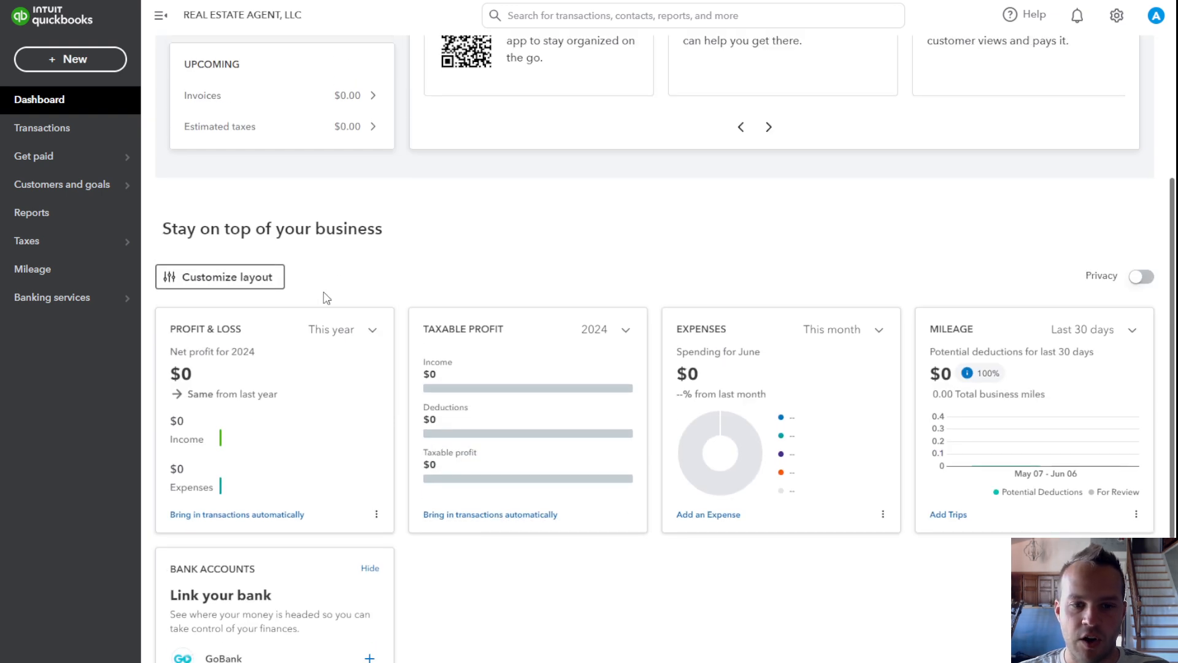
pyautogui.scroll(-3, 331, 288)
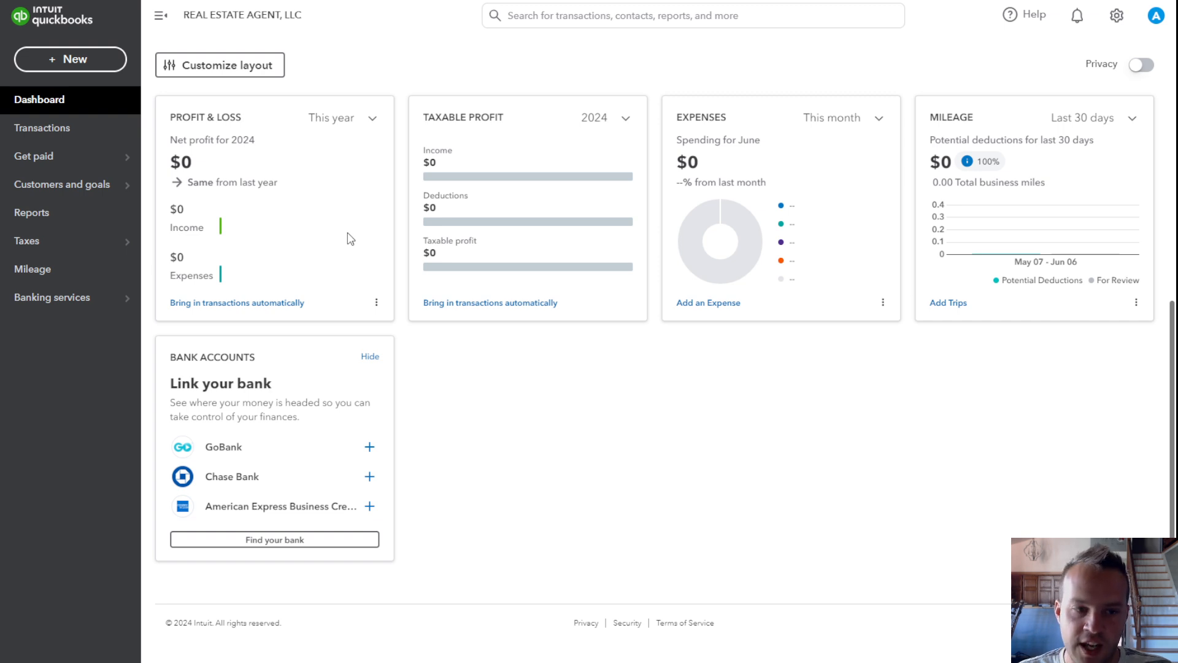
# Step: Open the transactions list and check the options for linking an account or uploading a bank statement
pyautogui.click(60, 141)
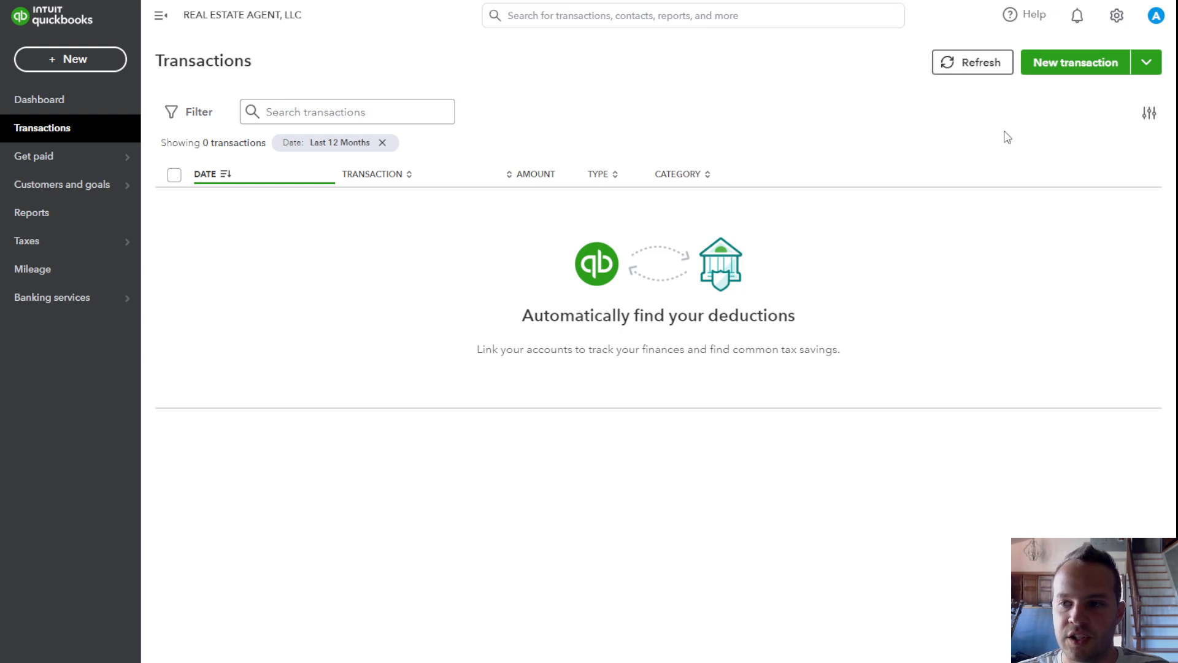
pyautogui.click(1151, 71)
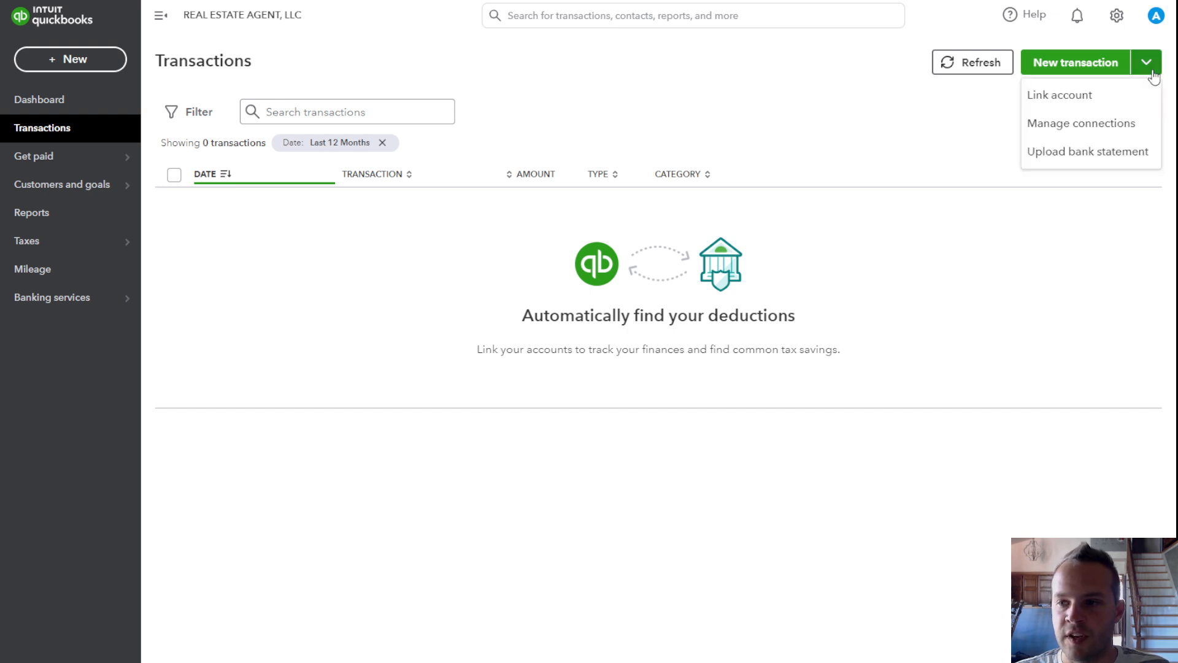
pyautogui.click(1053, 101)
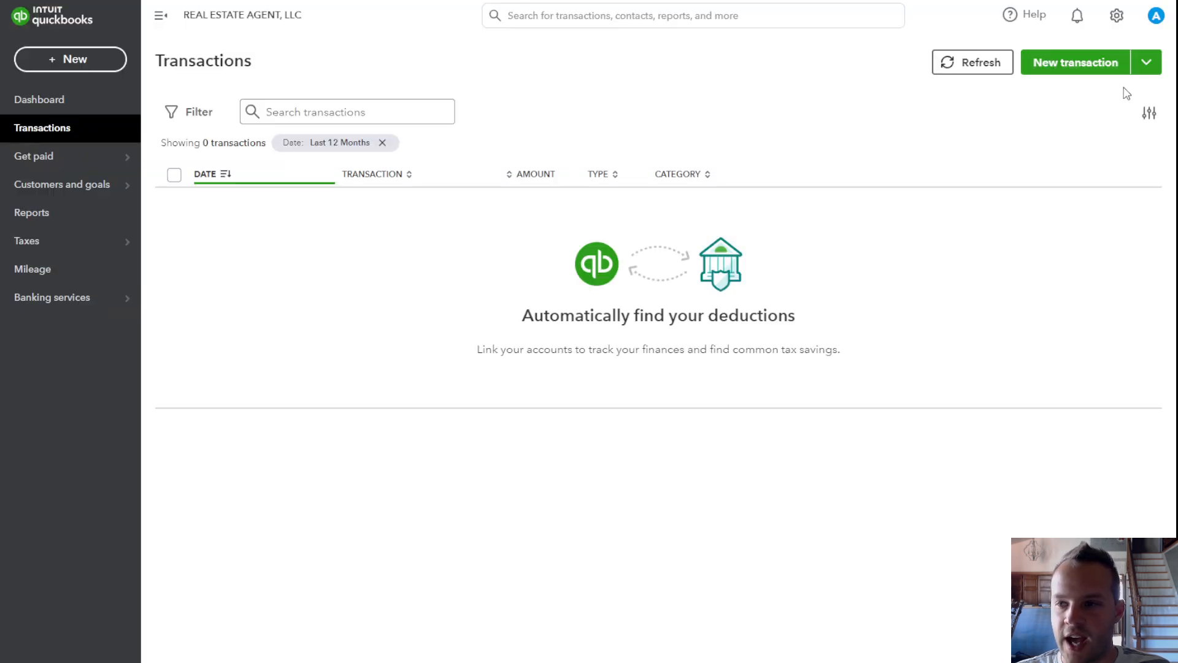
# Step: Check the bank statement upload instructions and the CSV export requirement, and close the import without uploading a file
pyautogui.click(1152, 71)
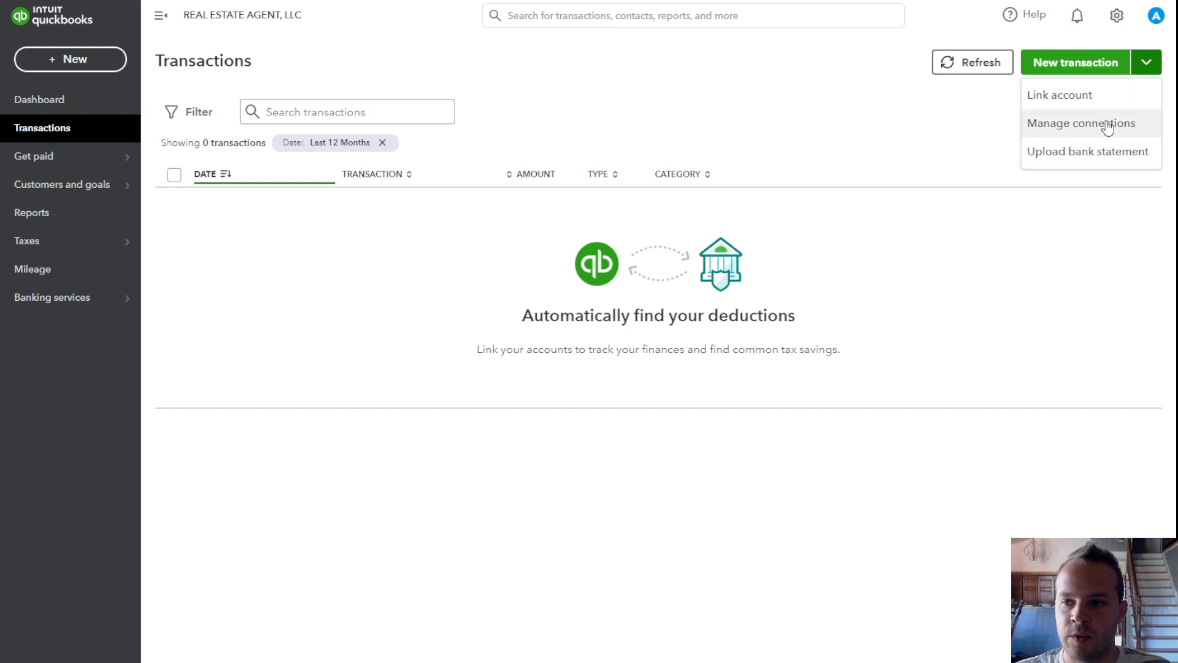
pyautogui.click(1104, 154)
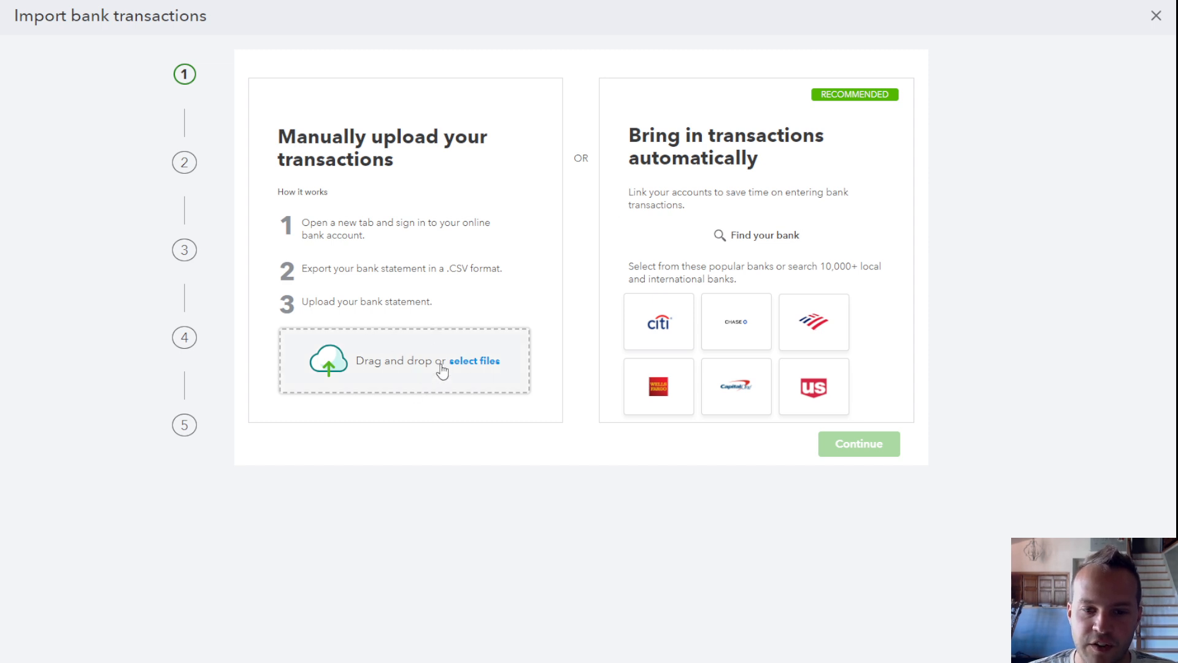
pyautogui.moveTo(351, 270); pyautogui.dragTo(502, 271)
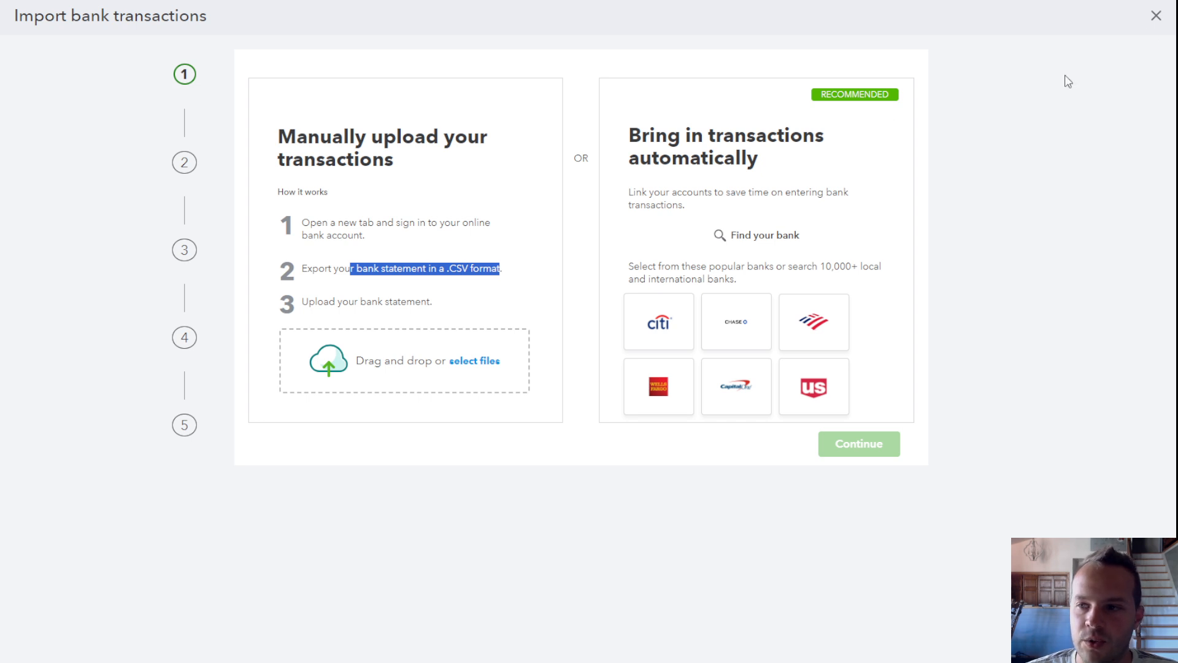
pyautogui.click(1153, 25)
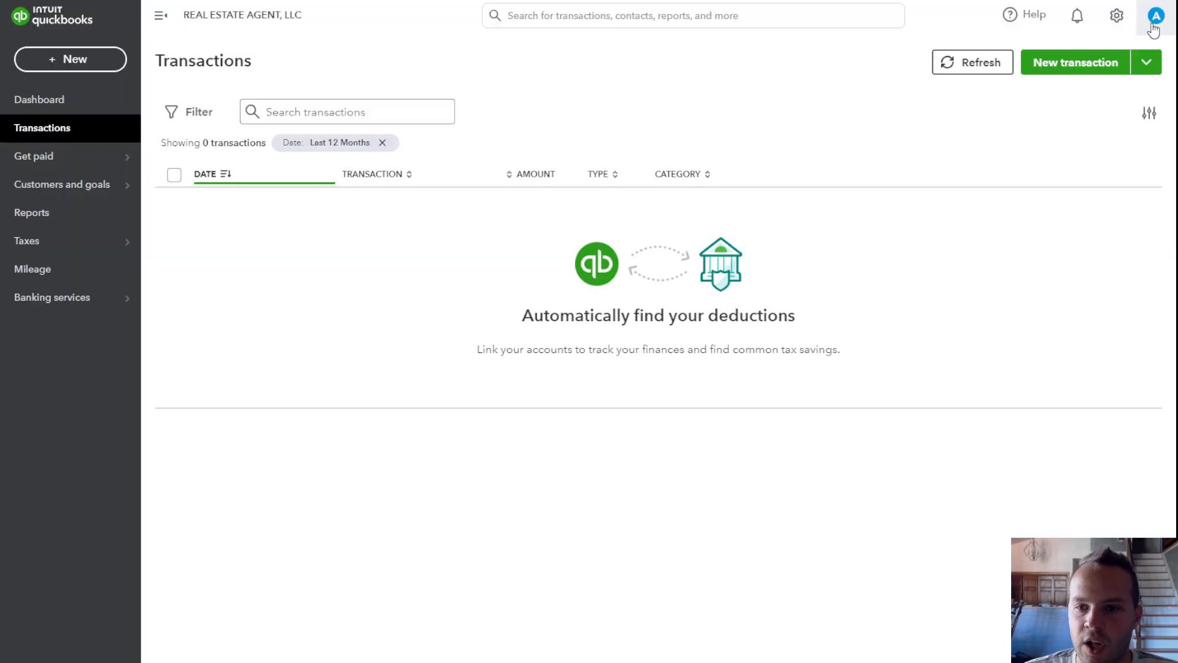
# Step: Start a new transaction as an expense with an amount of 100.00
pyautogui.click(1061, 64)
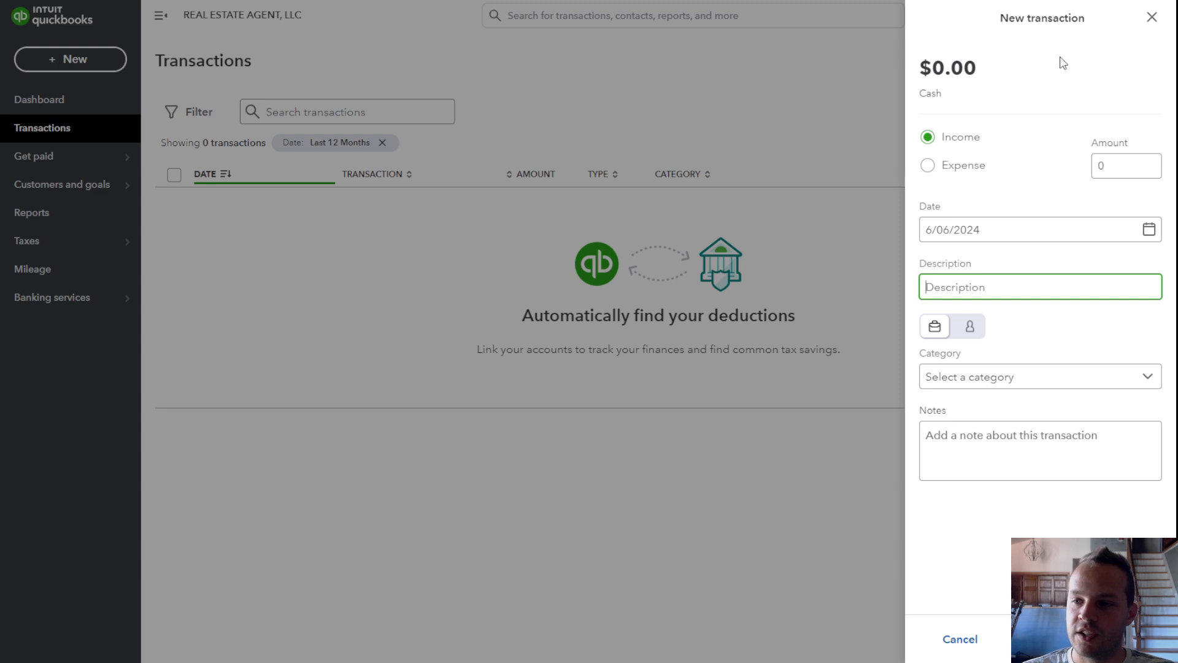
pyautogui.click(928, 171)
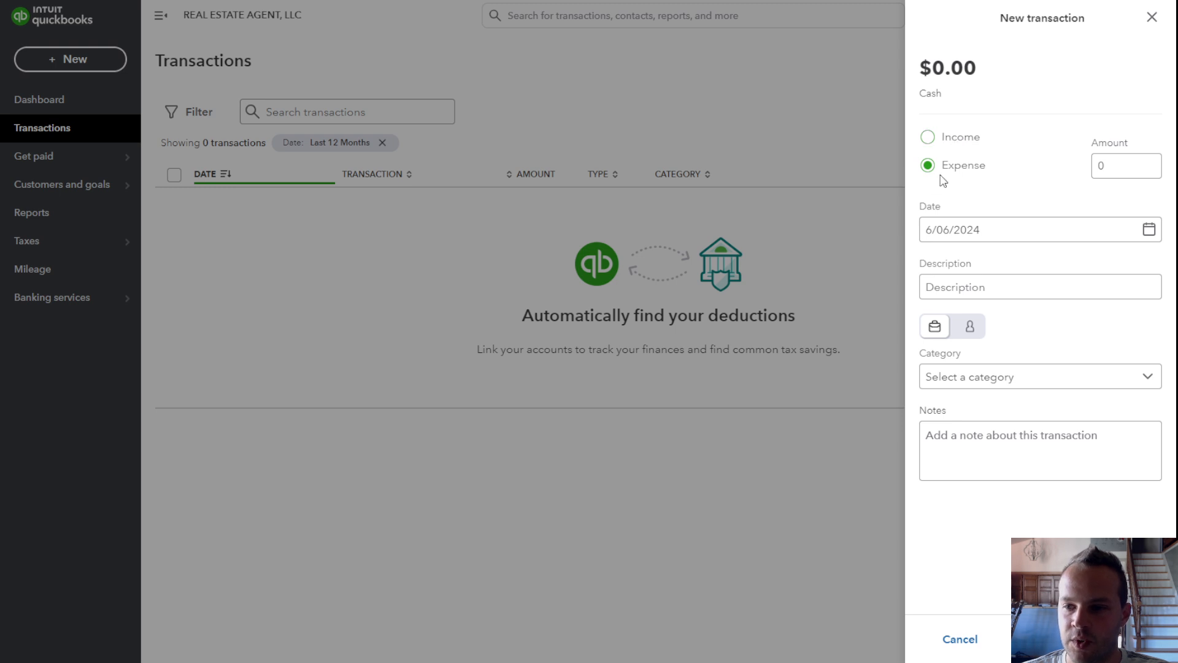
pyautogui.click(1135, 170)
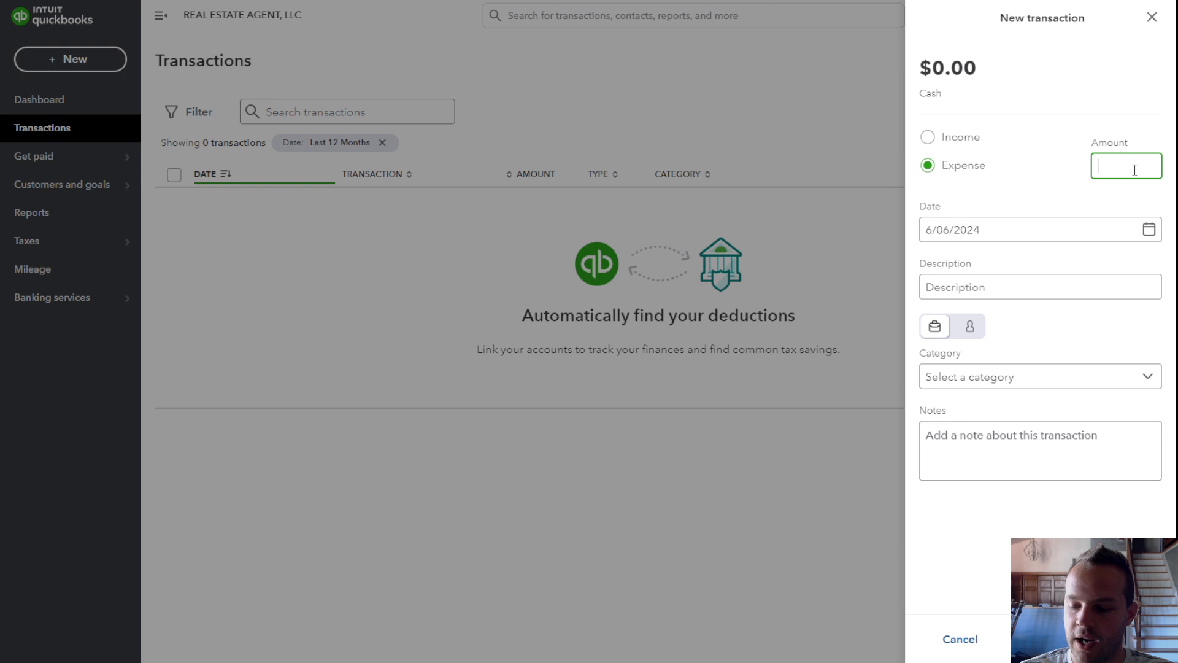
pyautogui.write('10')
pyautogui.press('BackSpace')
pyautogui.press('BackSpace')
pyautogui.write('1')
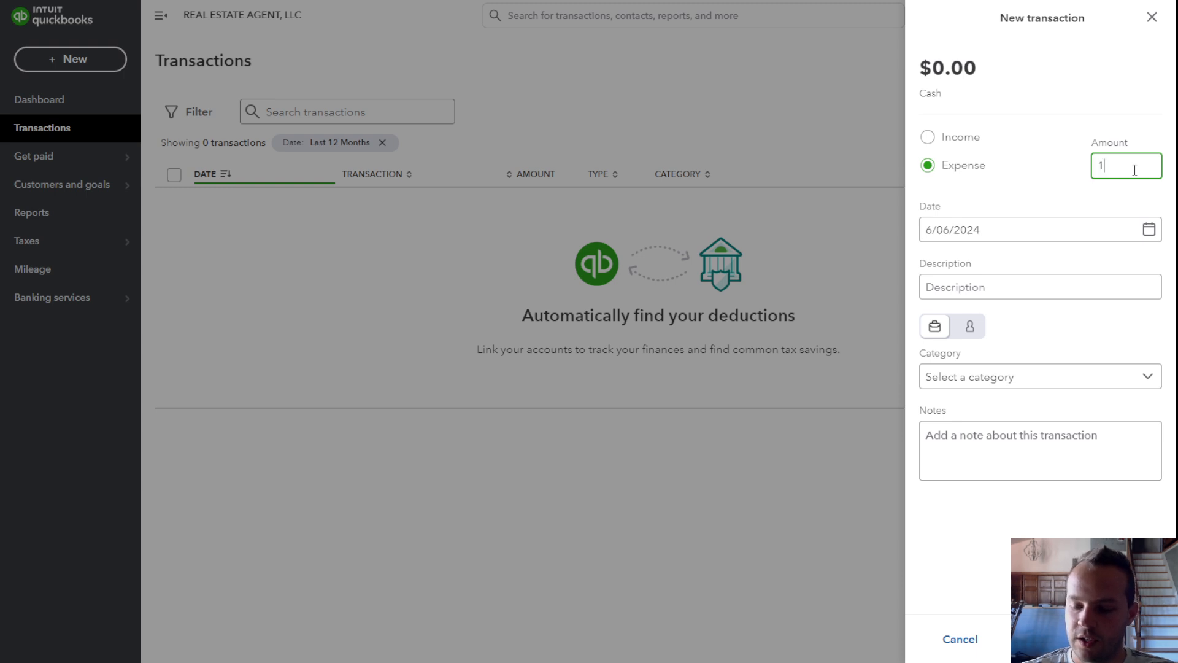
pyautogui.write('00.00')
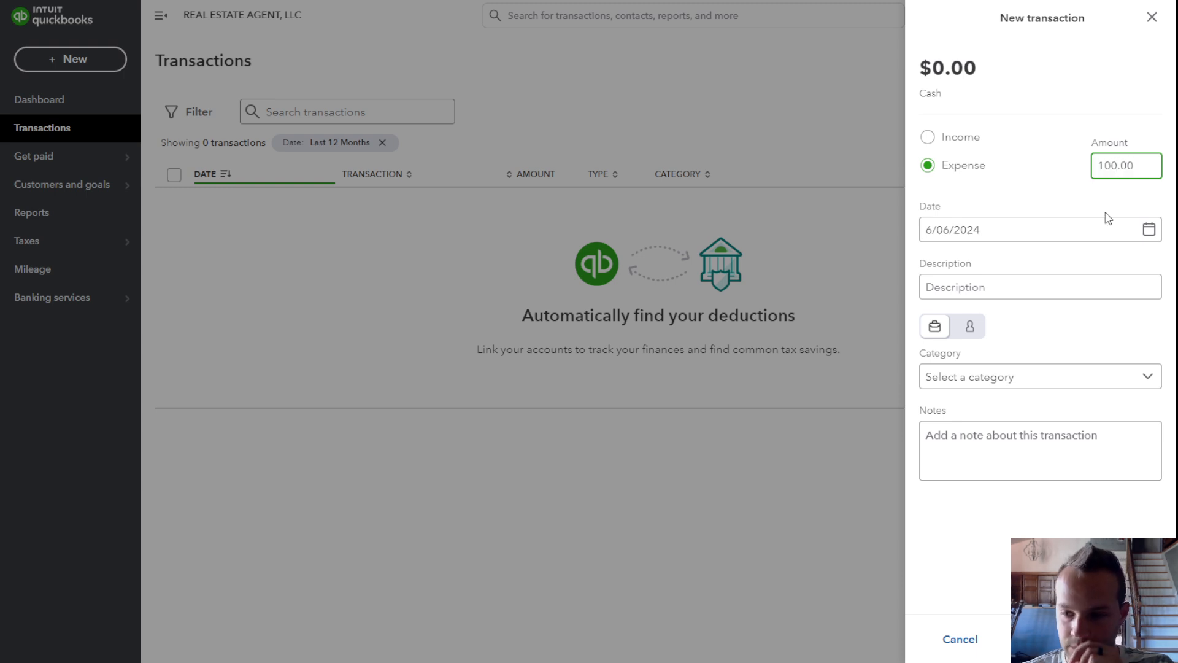
# Step: Describe the expense as Zillow, categorize it as Advertising and Marketing, and save the transaction
pyautogui.click(1026, 287)
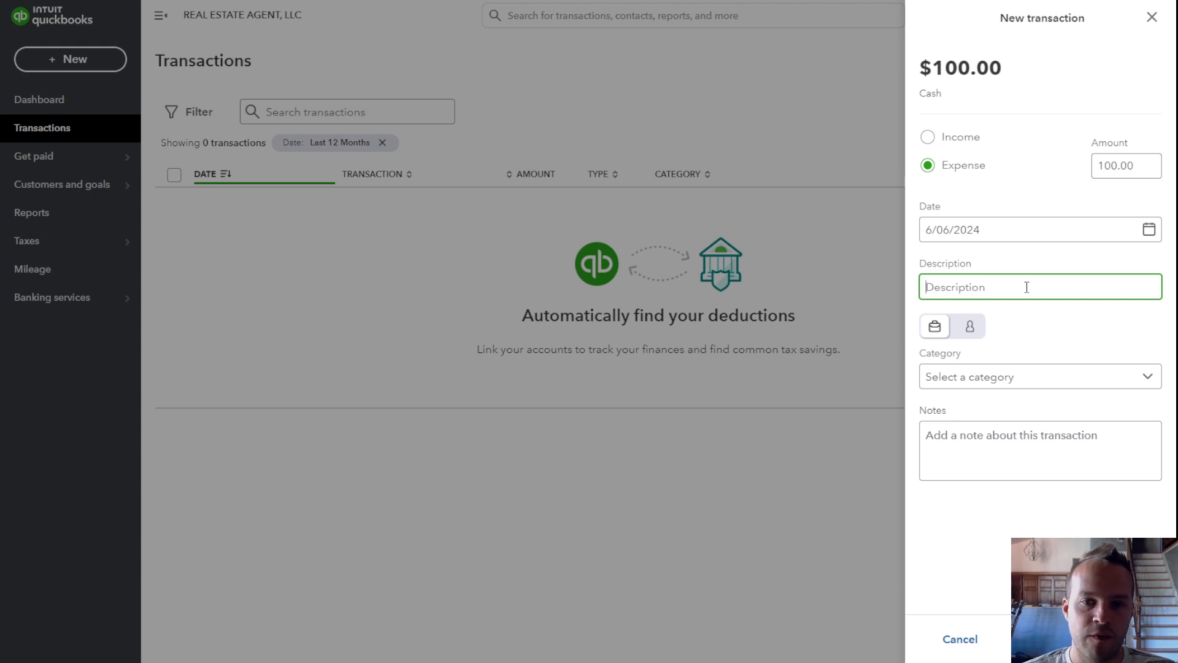
pyautogui.write('Zi')
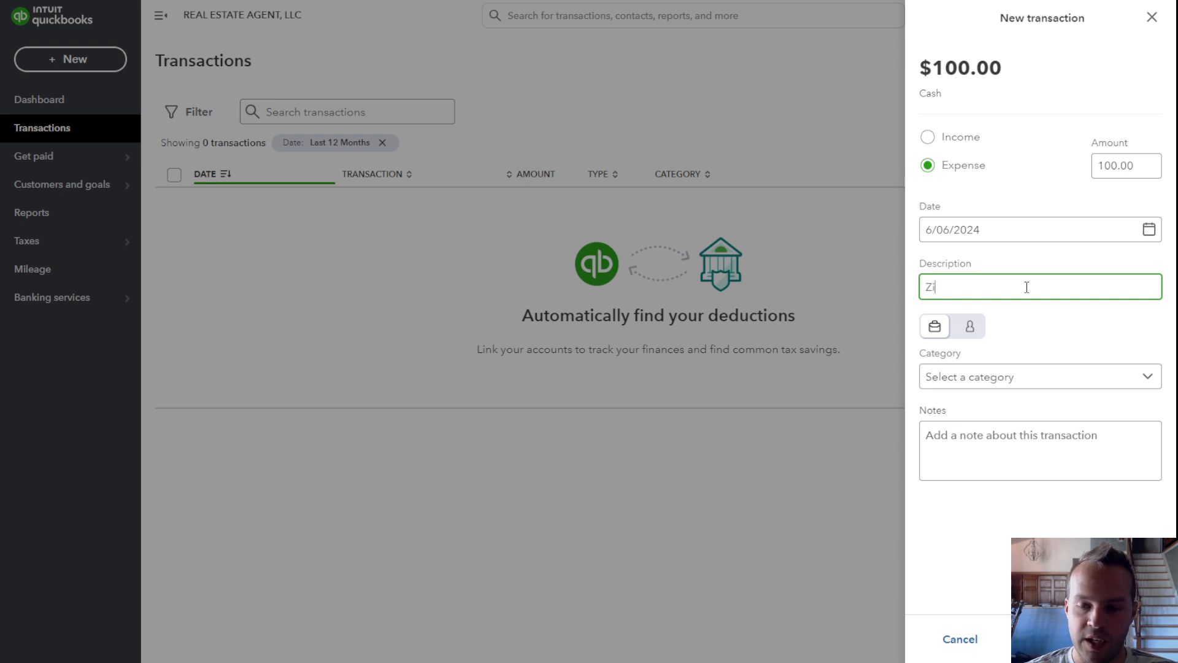
pyautogui.write('llow')
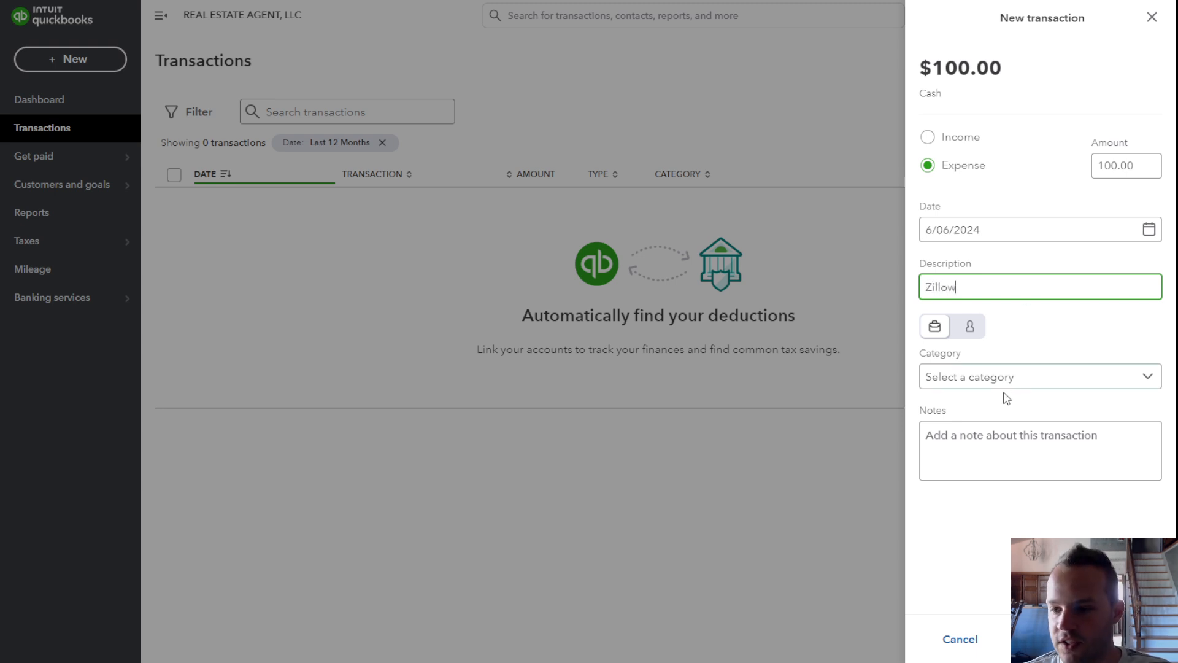
pyautogui.click(963, 381)
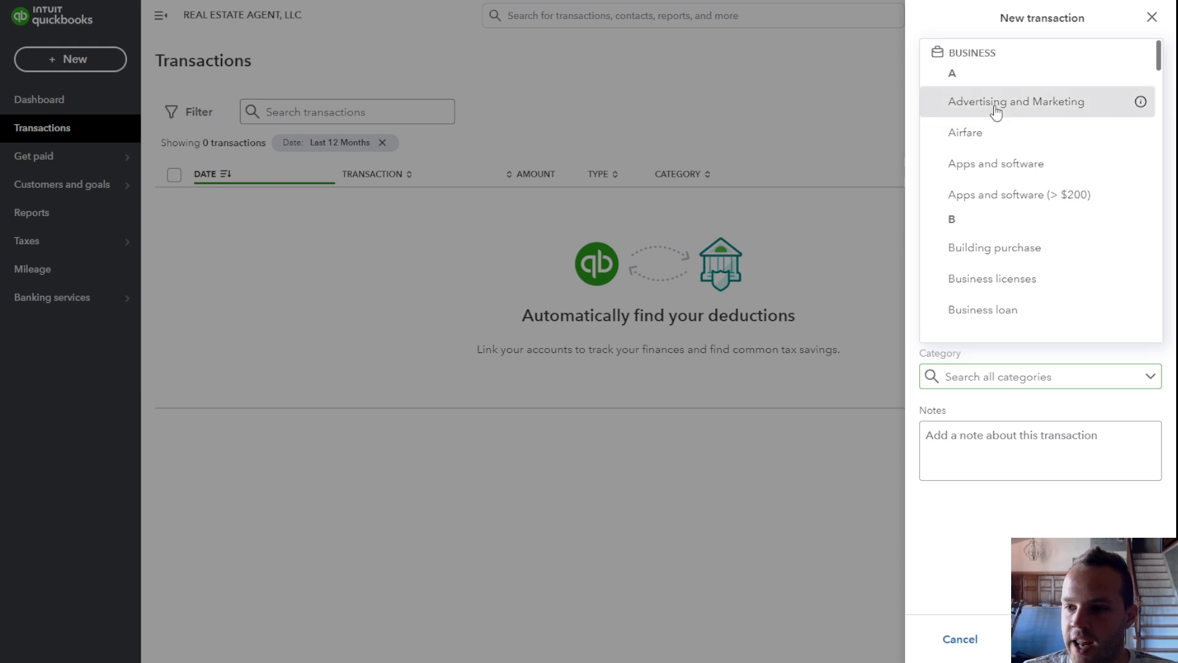
pyautogui.click(995, 109)
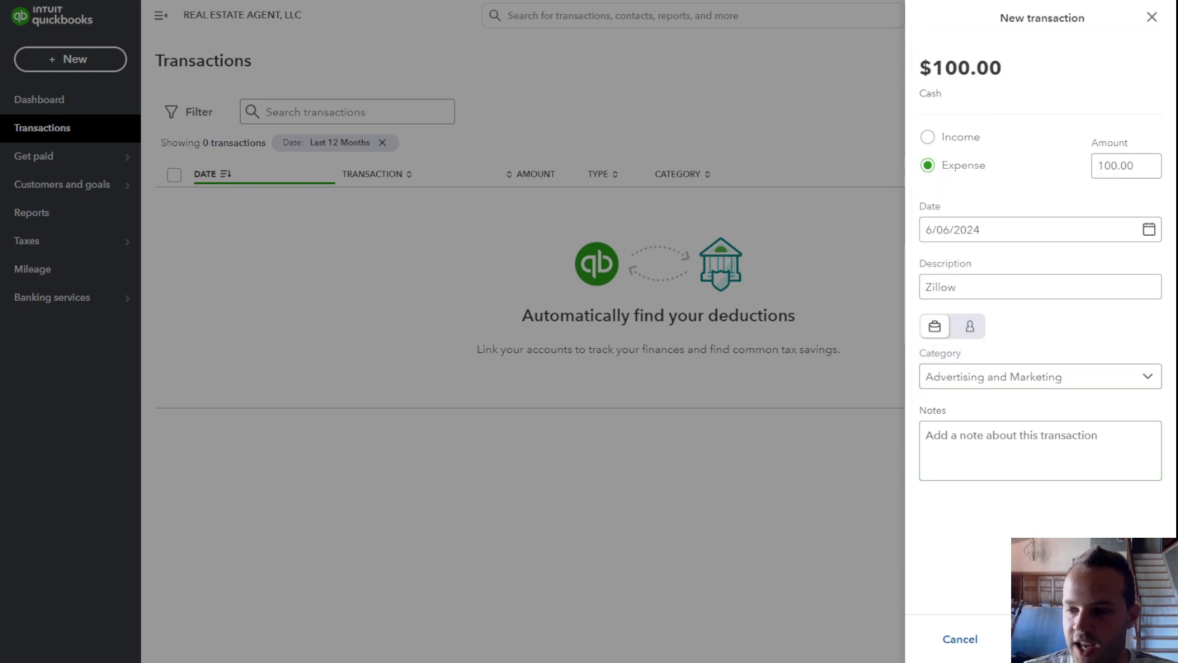
pyautogui.click(1125, 638)
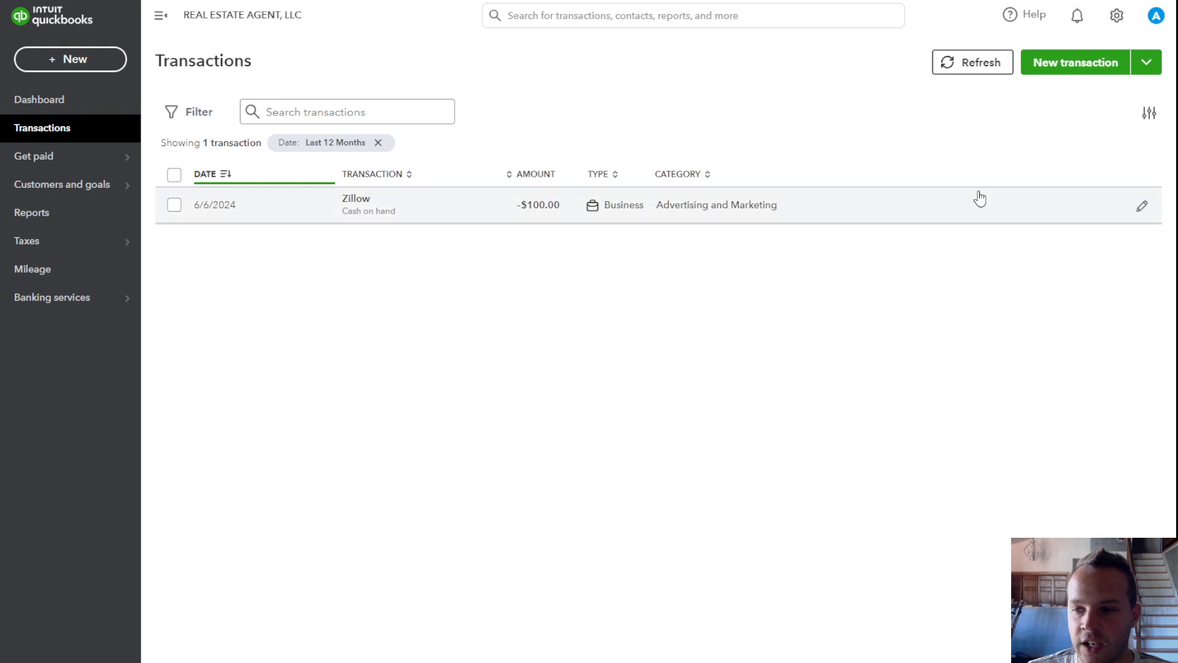
# Step: Open the Zillow transaction for editing, look through the available business categories, and close it without changes
pyautogui.click(1143, 204)
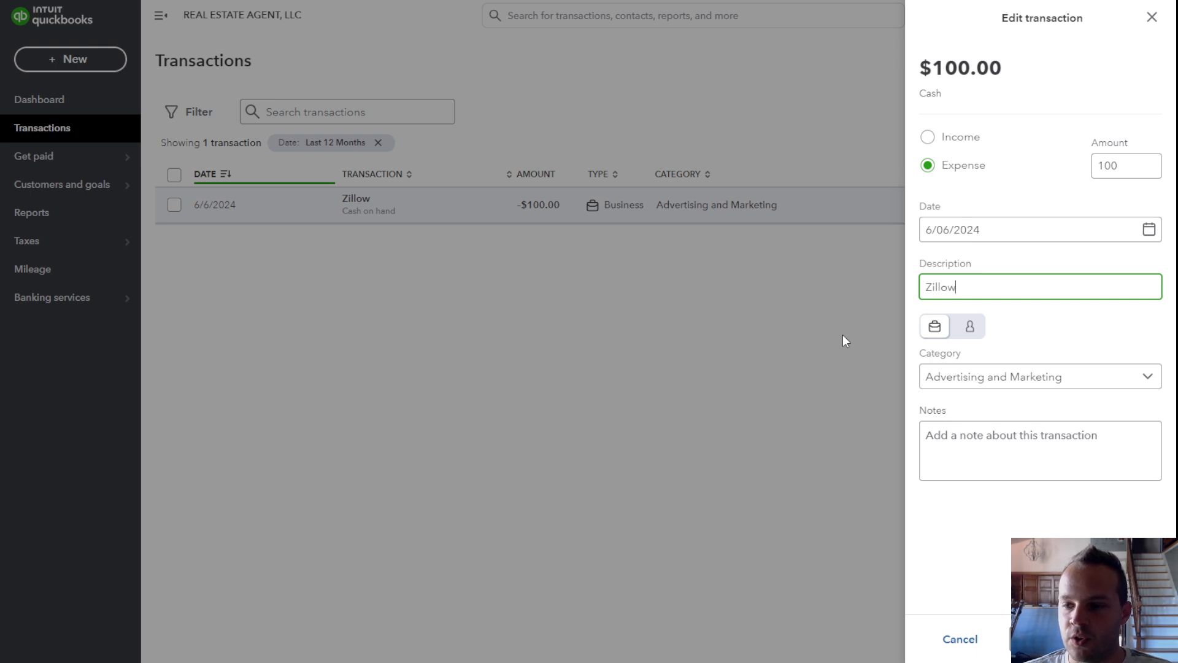
pyautogui.click(995, 372)
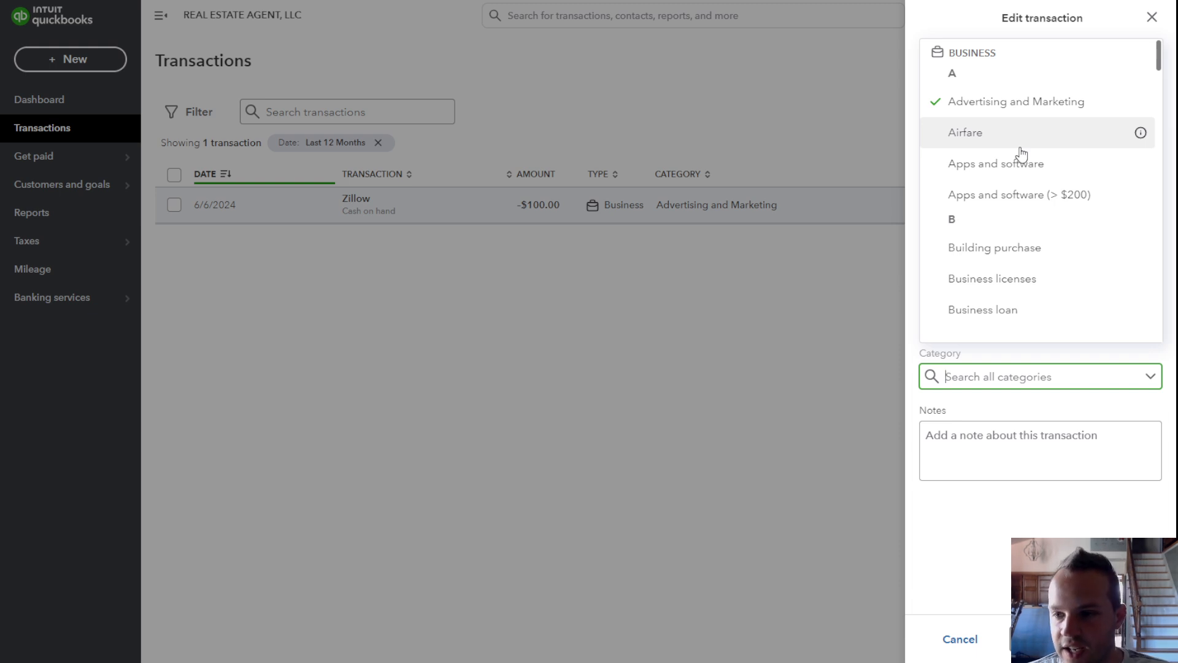
pyautogui.scroll(-8, 1020, 154)
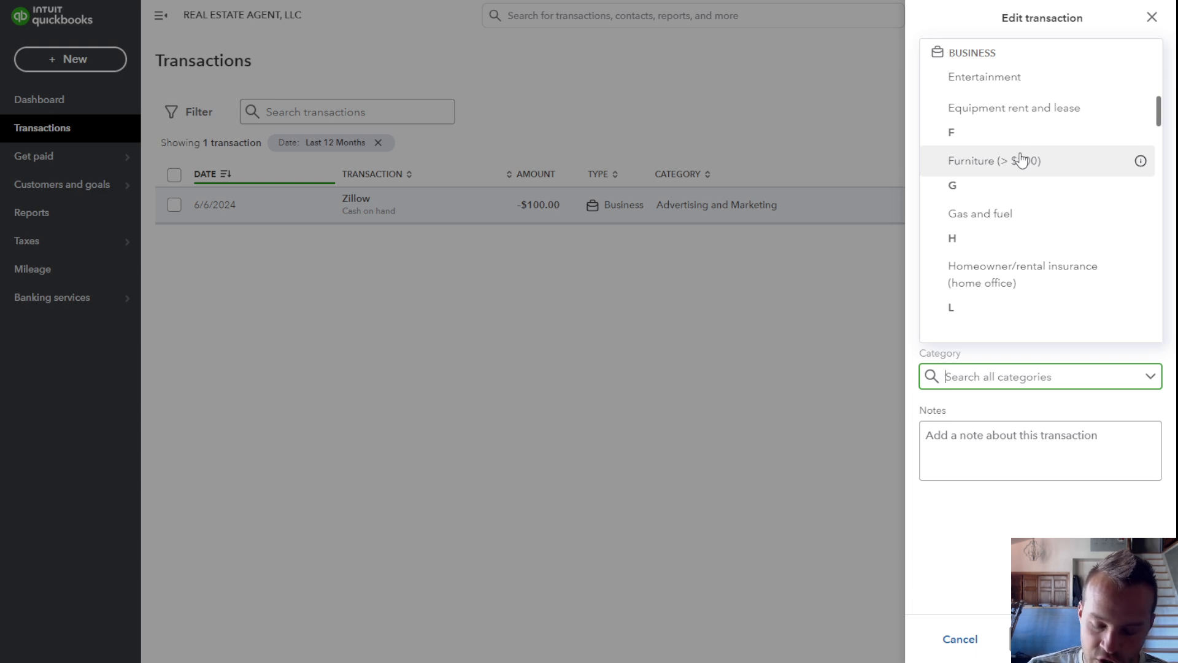
pyautogui.click(1151, 18)
# Step: Start a new income transaction with an amount of 50.00 and the description Sales
pyautogui.click(1075, 68)
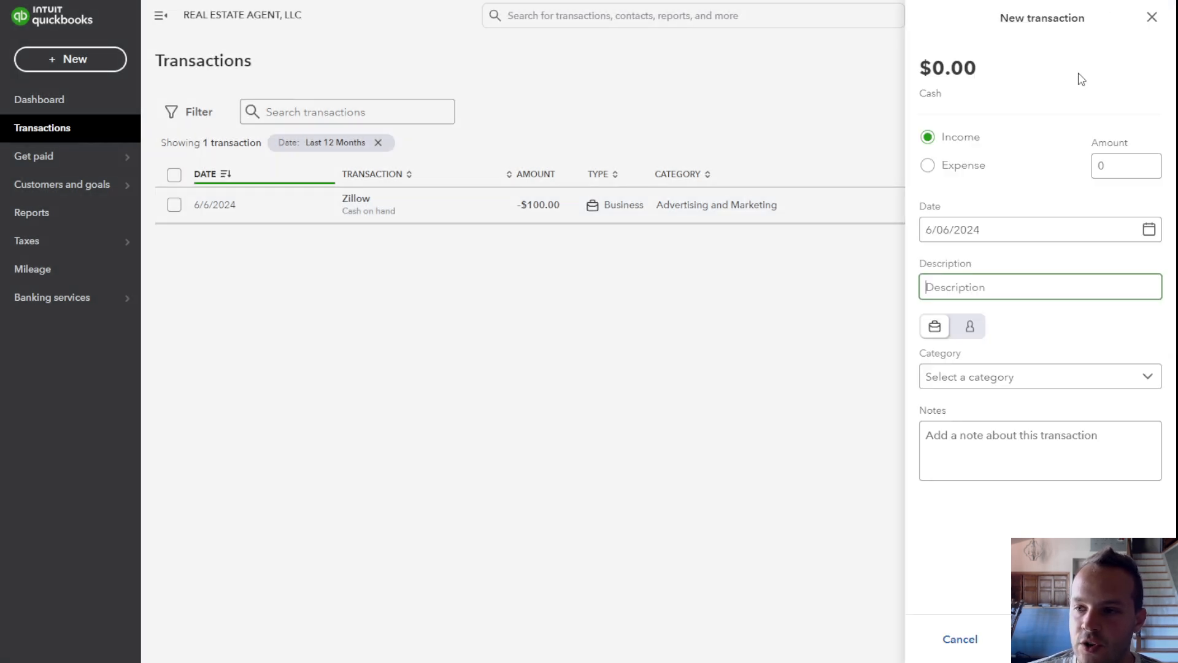
pyautogui.click(1135, 166)
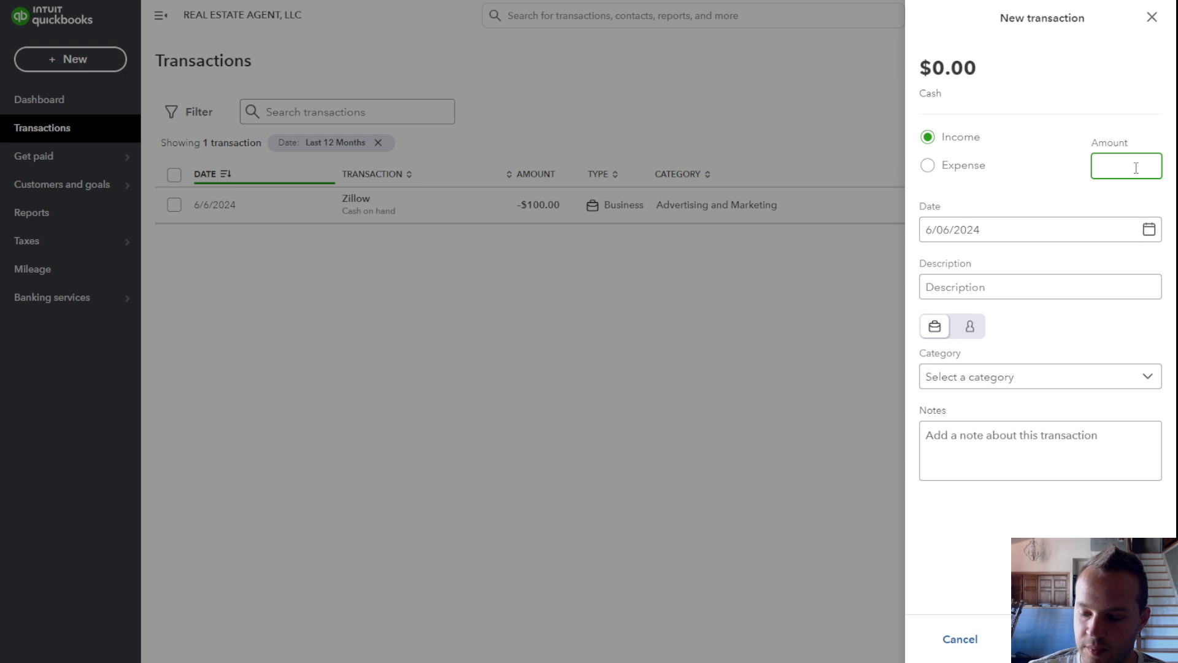
pyautogui.write('50.00')
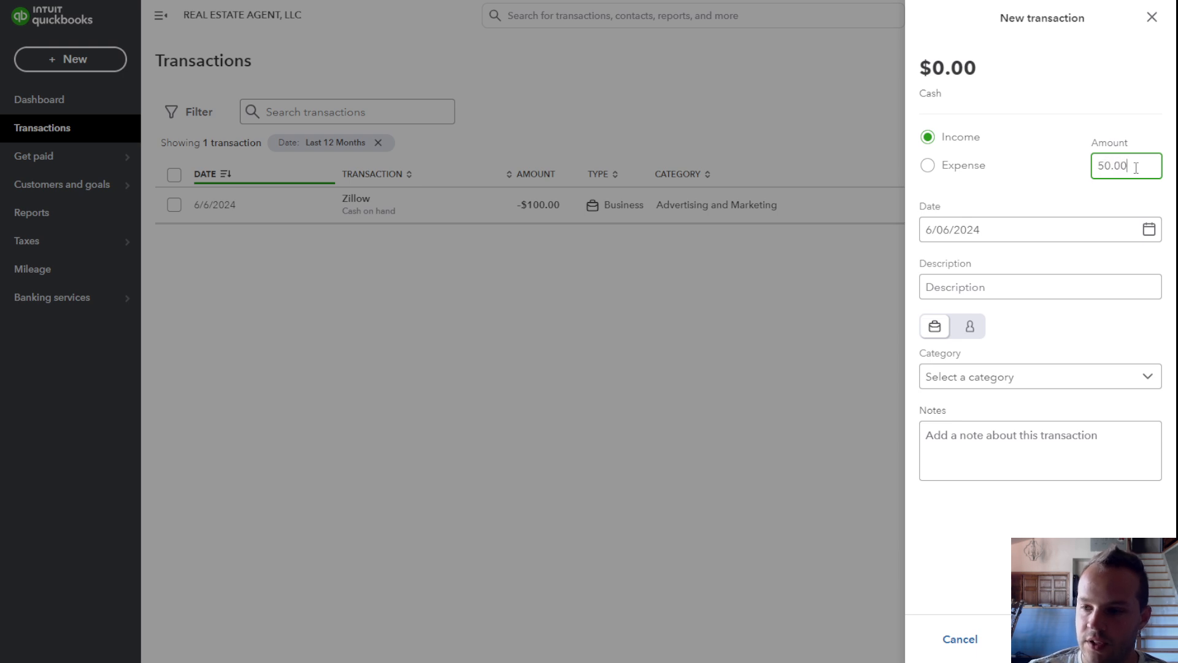
pyautogui.click(963, 283)
pyautogui.write('Sales')
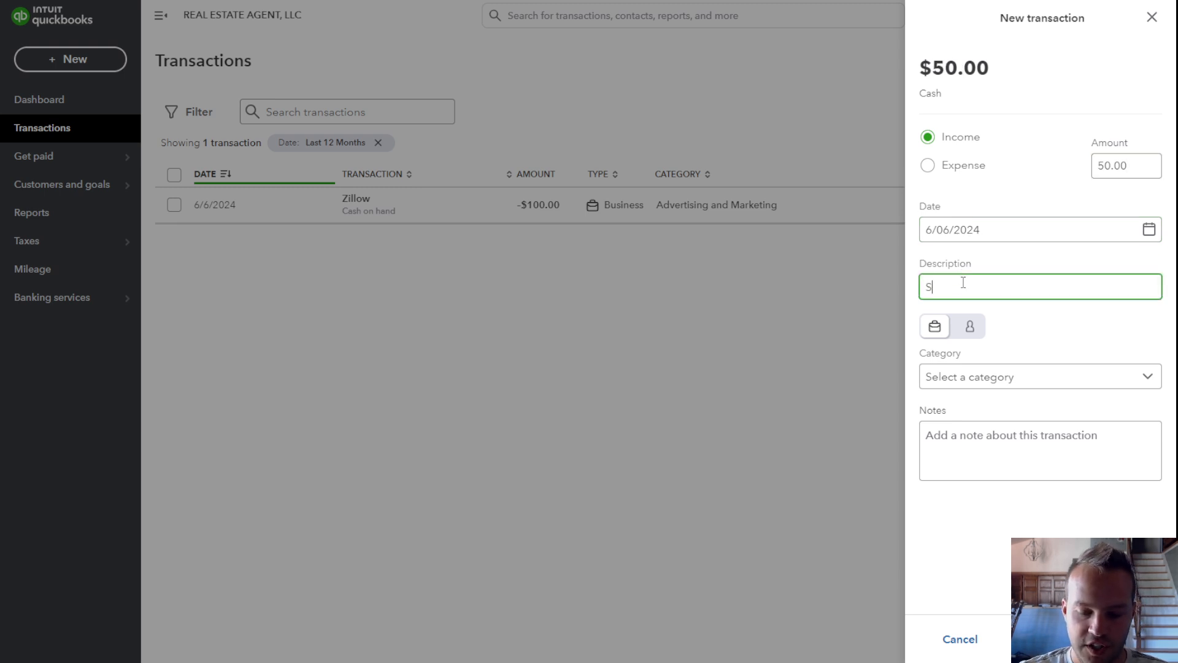
# Step: Assign the Sales category to the income transaction and save it
pyautogui.click(1015, 378)
pyautogui.write('sal')
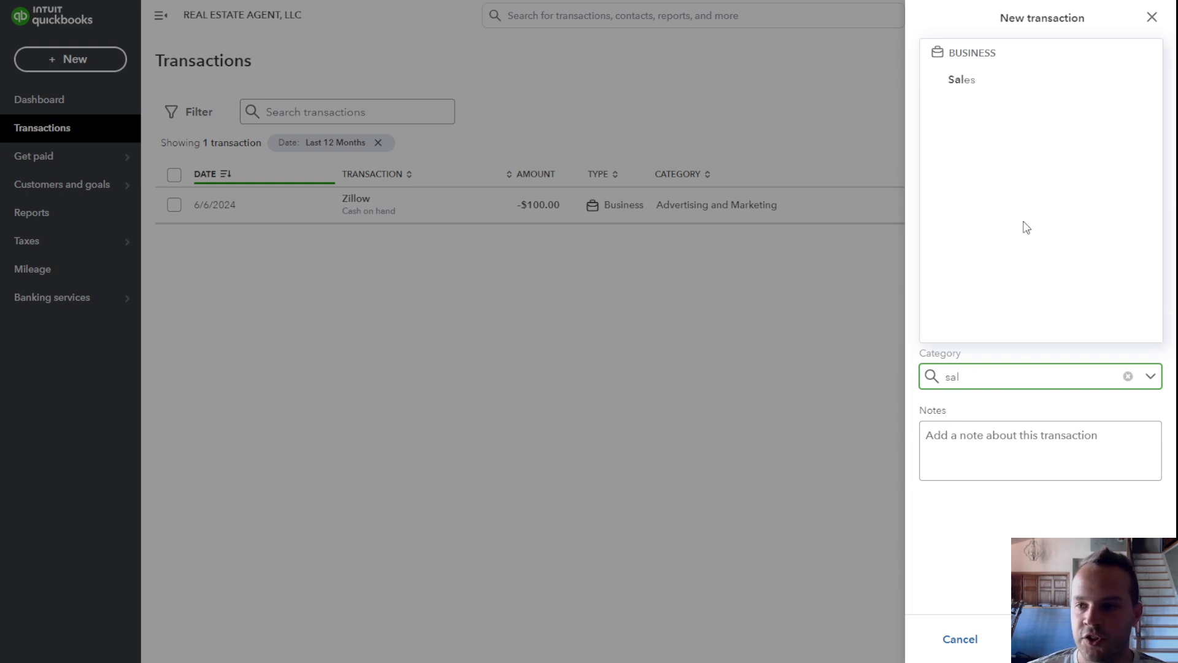
pyautogui.click(977, 83)
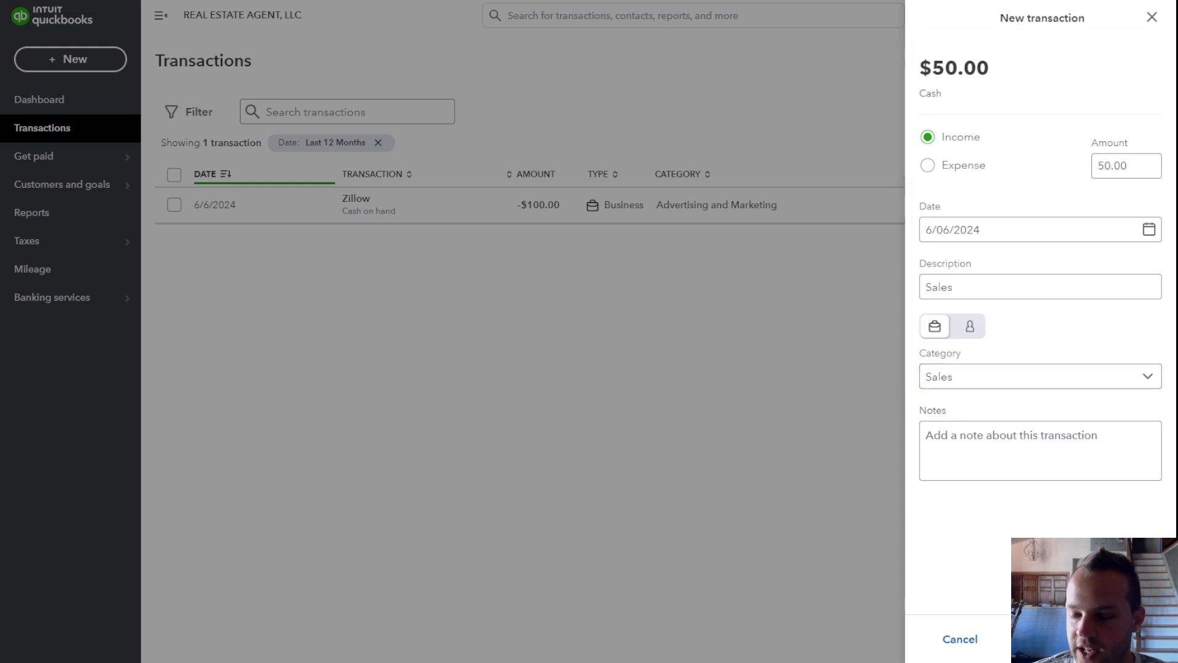
pyautogui.click(1124, 639)
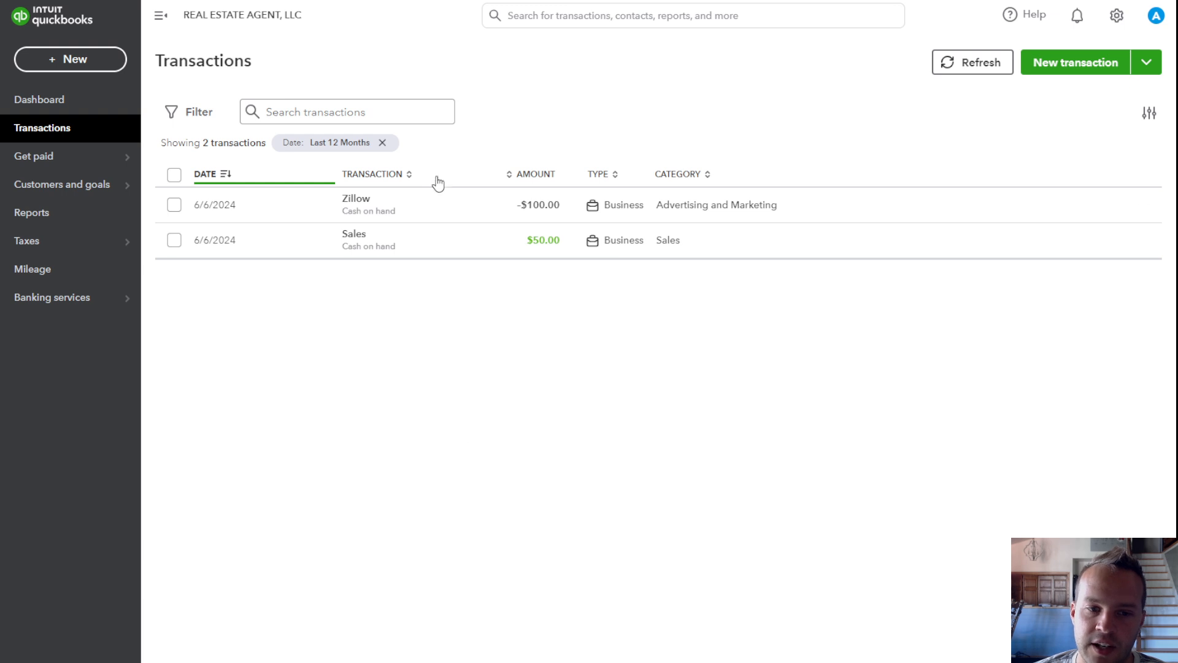
# Step: Examine the transaction type and category choices in the transaction list filter, and close it without applying anything
pyautogui.click(187, 117)
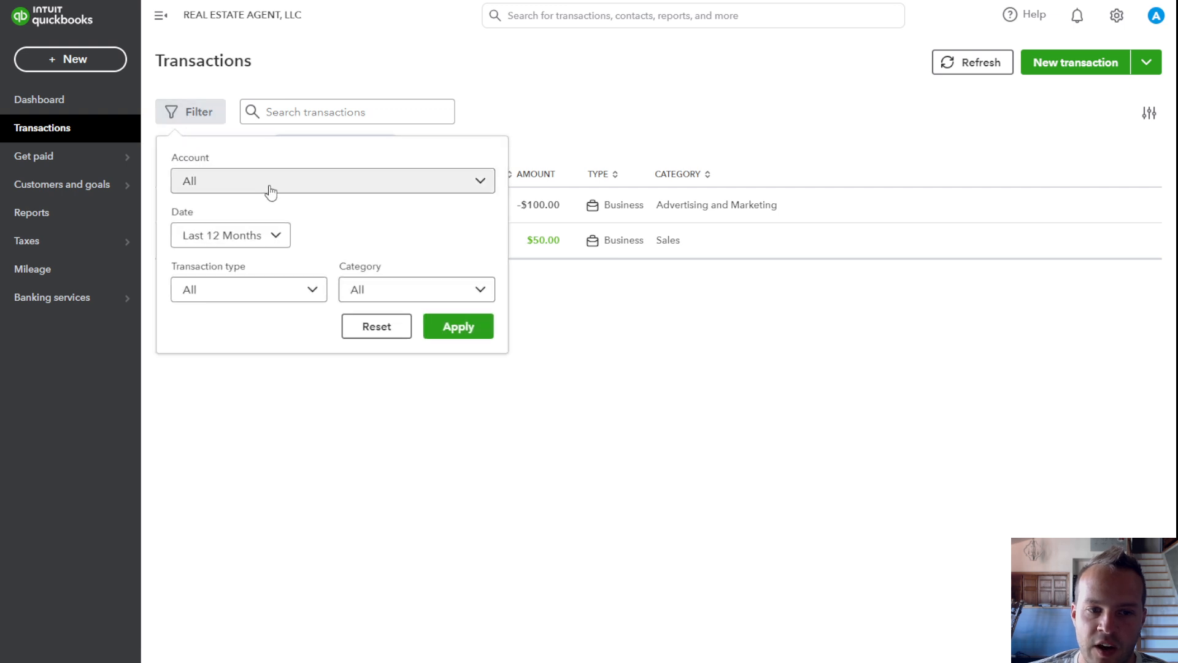
pyautogui.click(303, 294)
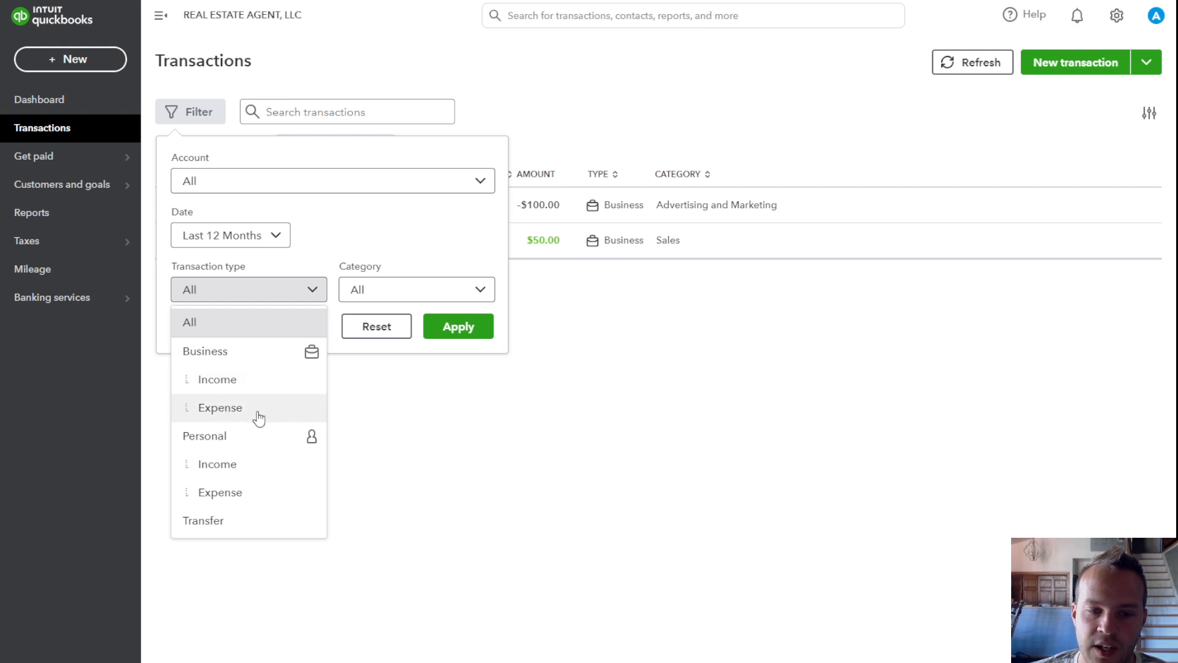
pyautogui.click(277, 295)
pyautogui.click(394, 287)
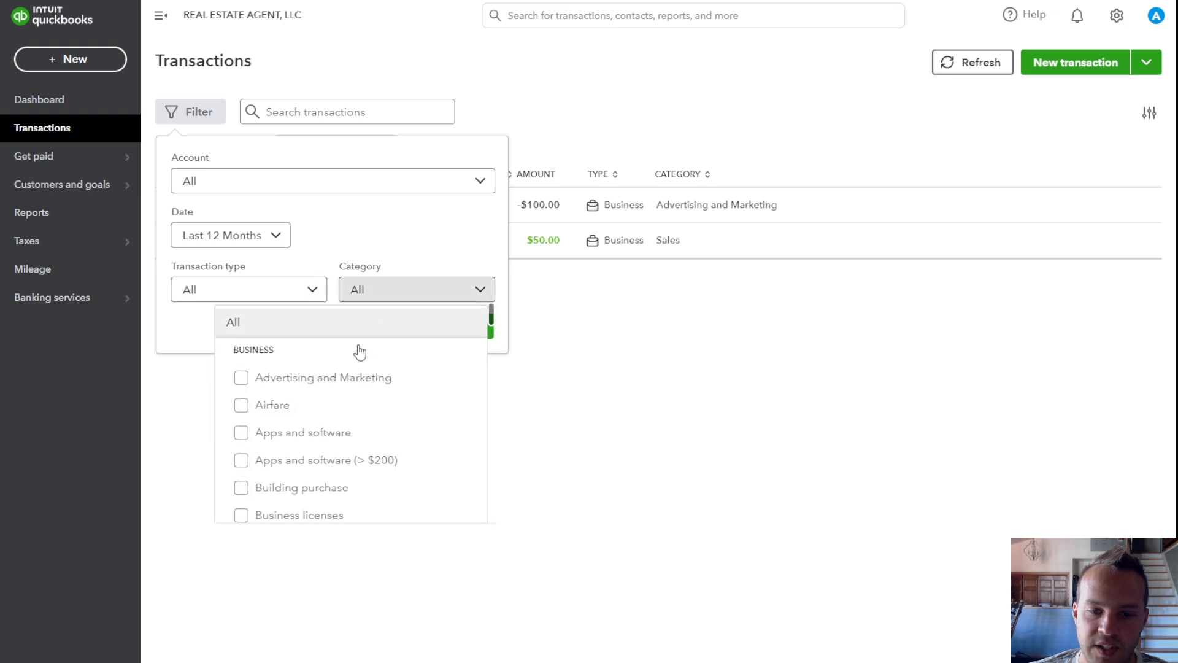
pyautogui.scroll(-12, 290, 411)
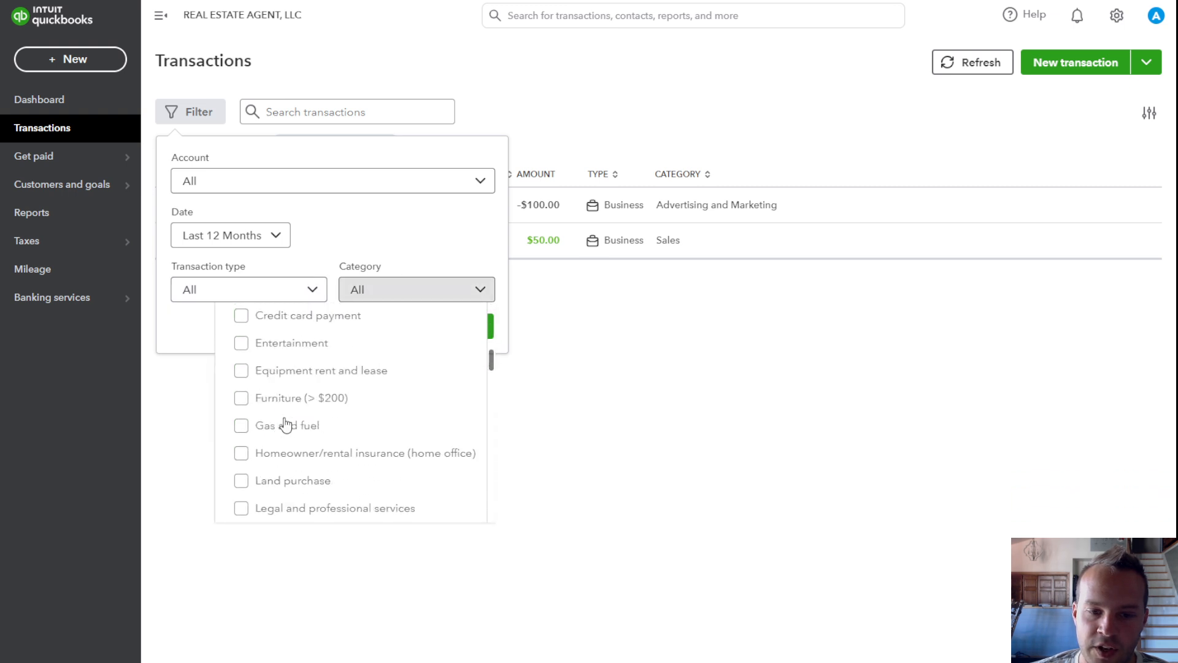
pyautogui.click(368, 221)
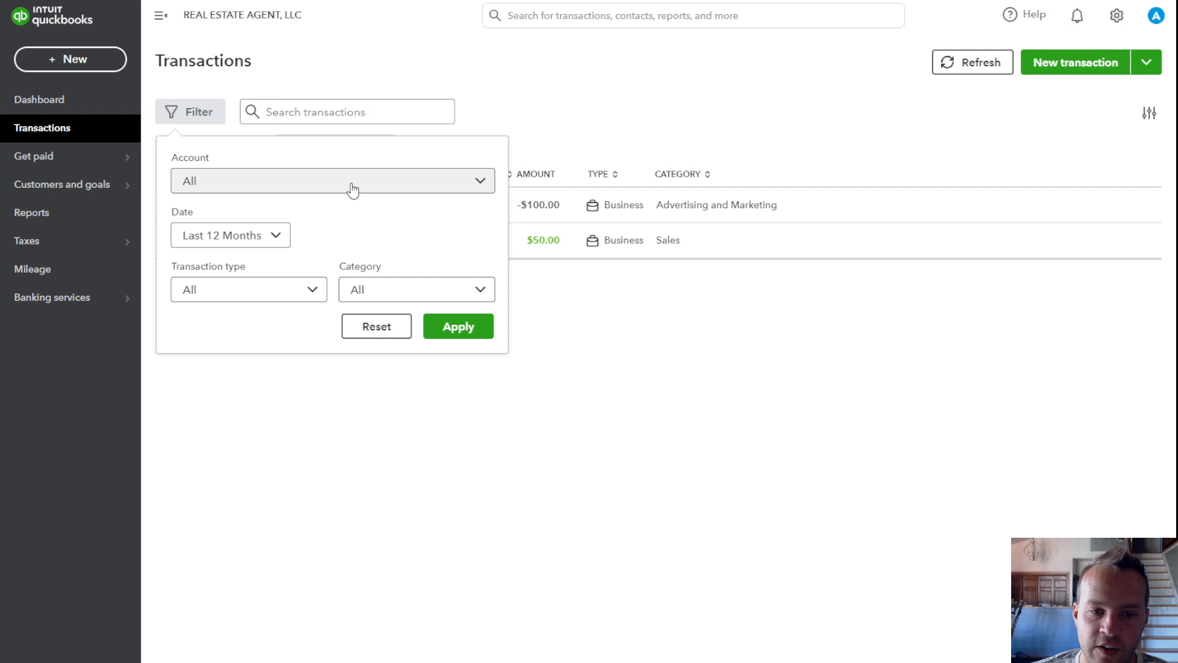
pyautogui.click(554, 339)
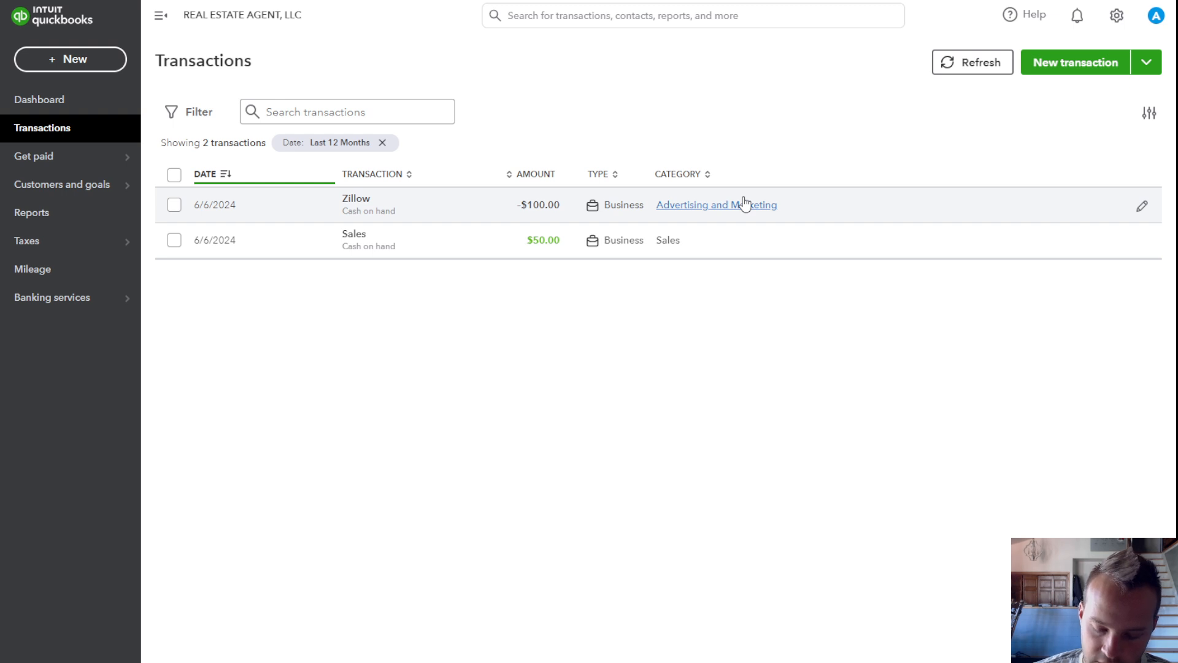
# Step: Search the categories of a new transaction for tran, browse the full business category list, and discard the transaction
pyautogui.click(1062, 72)
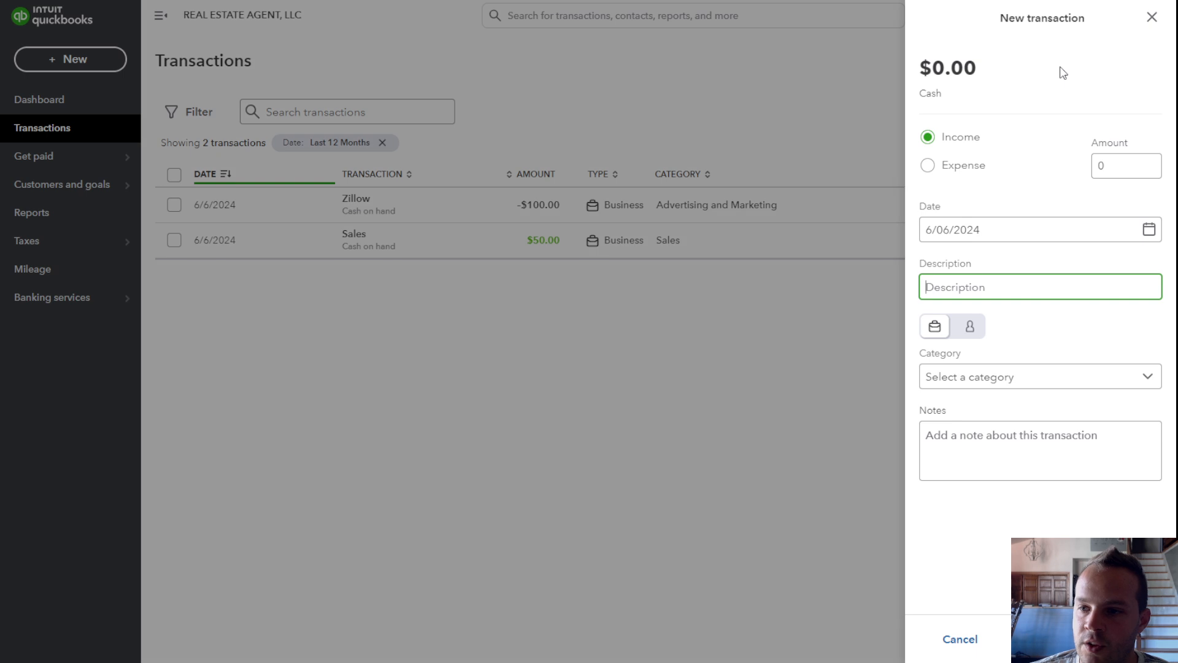
pyautogui.click(995, 387)
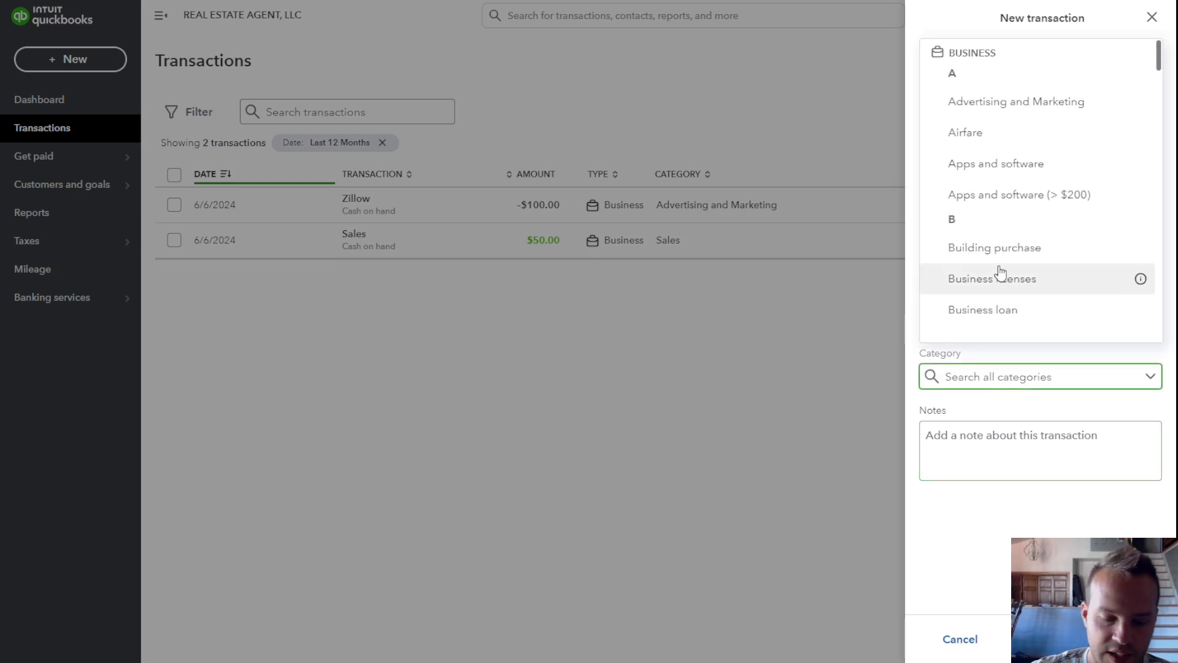
pyautogui.write('tra')
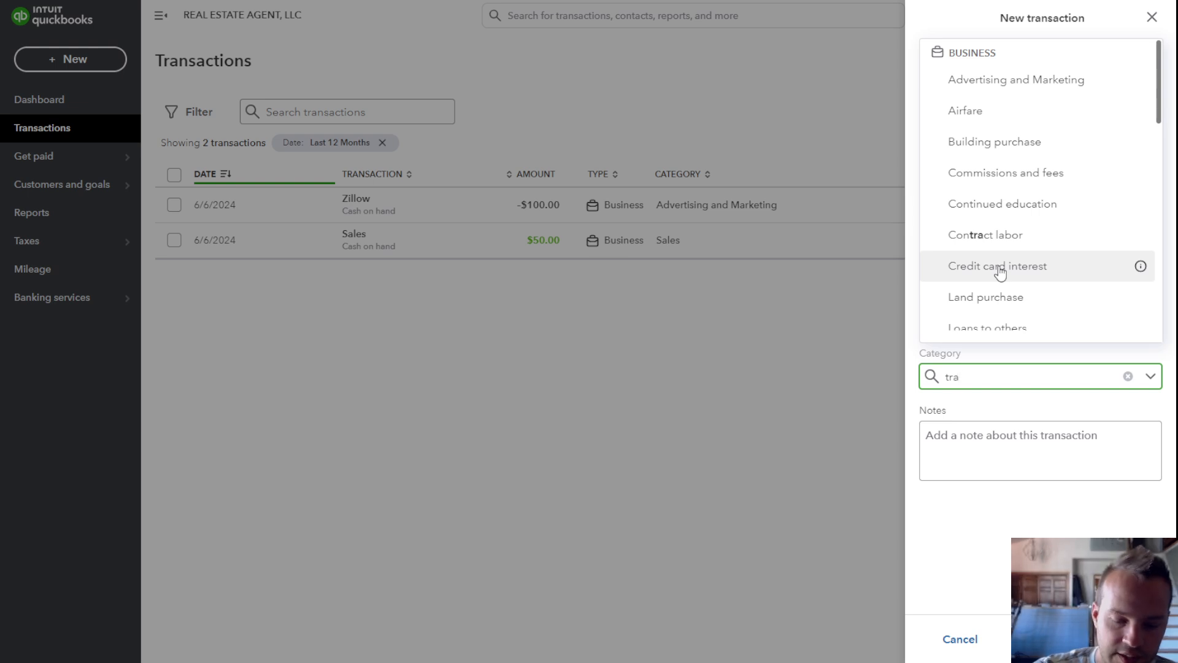
pyautogui.write('n')
pyautogui.press('BackSpace')
pyautogui.press('BackSpace')
pyautogui.press('BackSpace')
pyautogui.press('BackSpace')
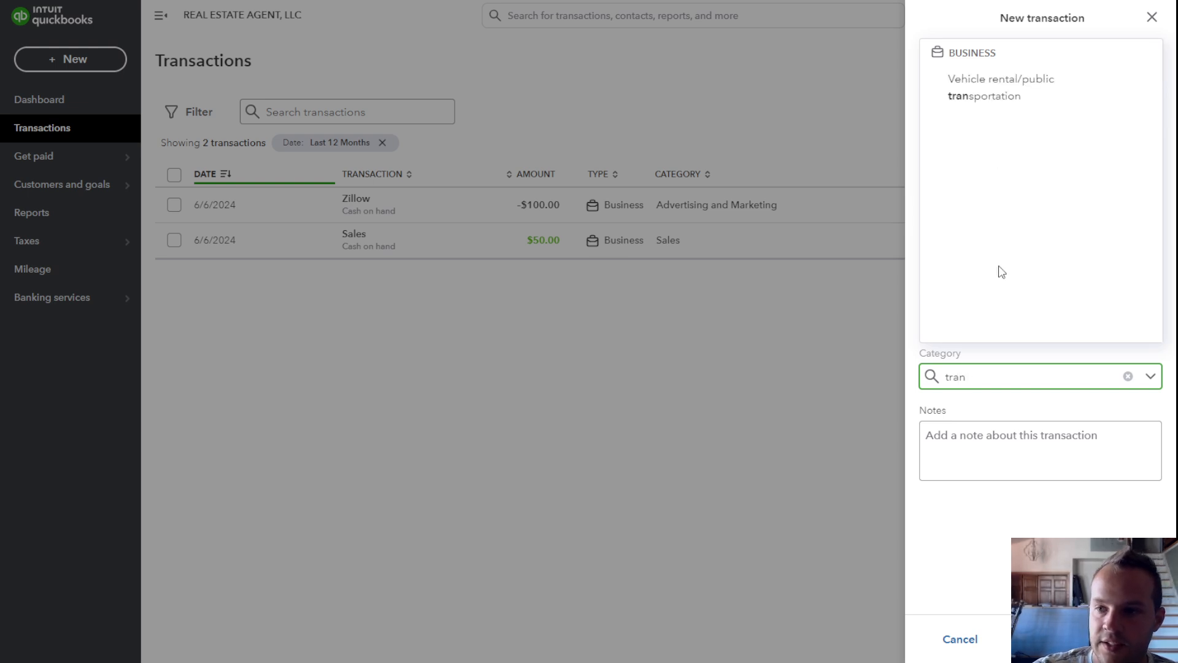
pyautogui.scroll(-10, 1040, 256)
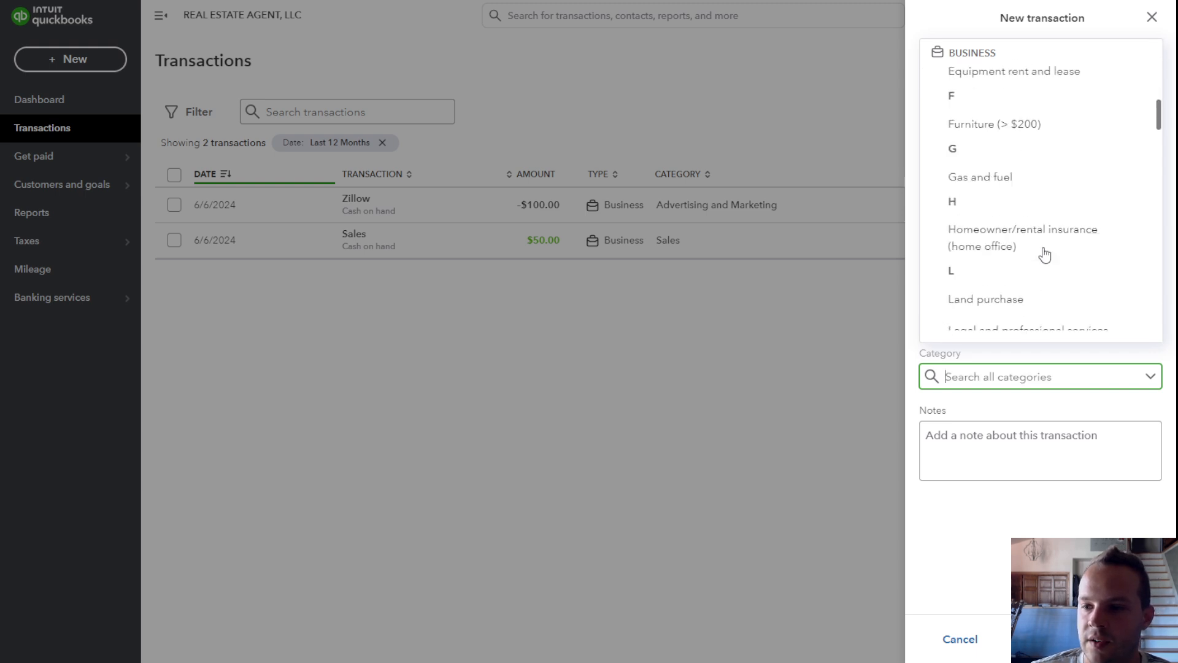
pyautogui.scroll(-2, 1044, 254)
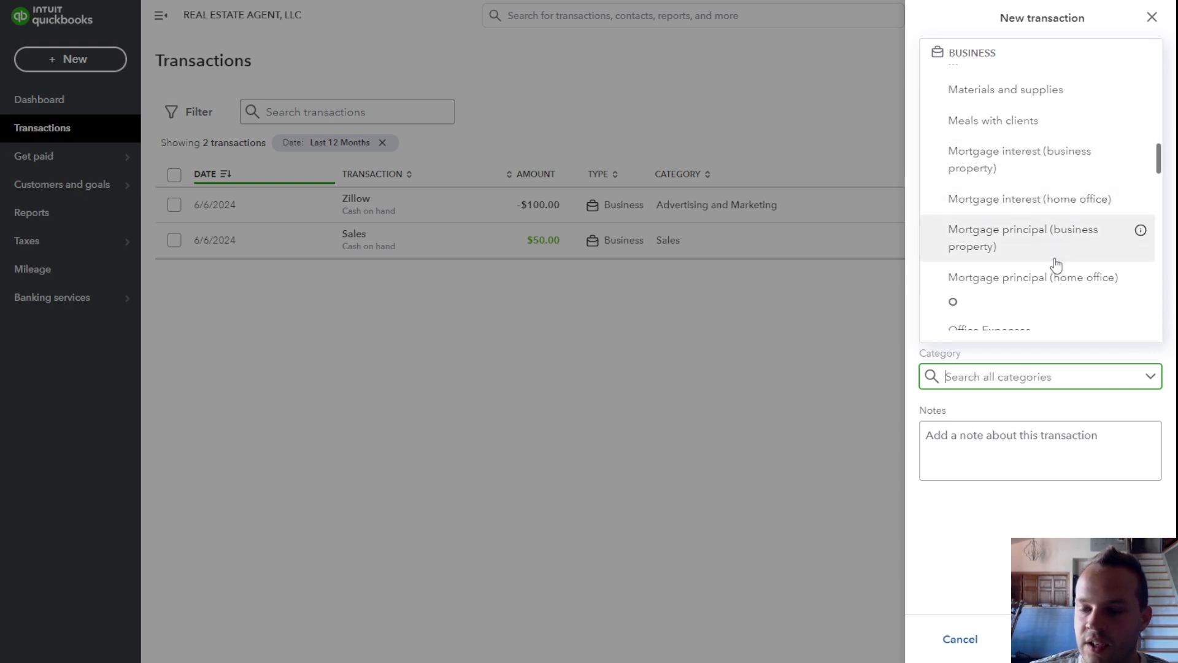
pyautogui.click(1150, 17)
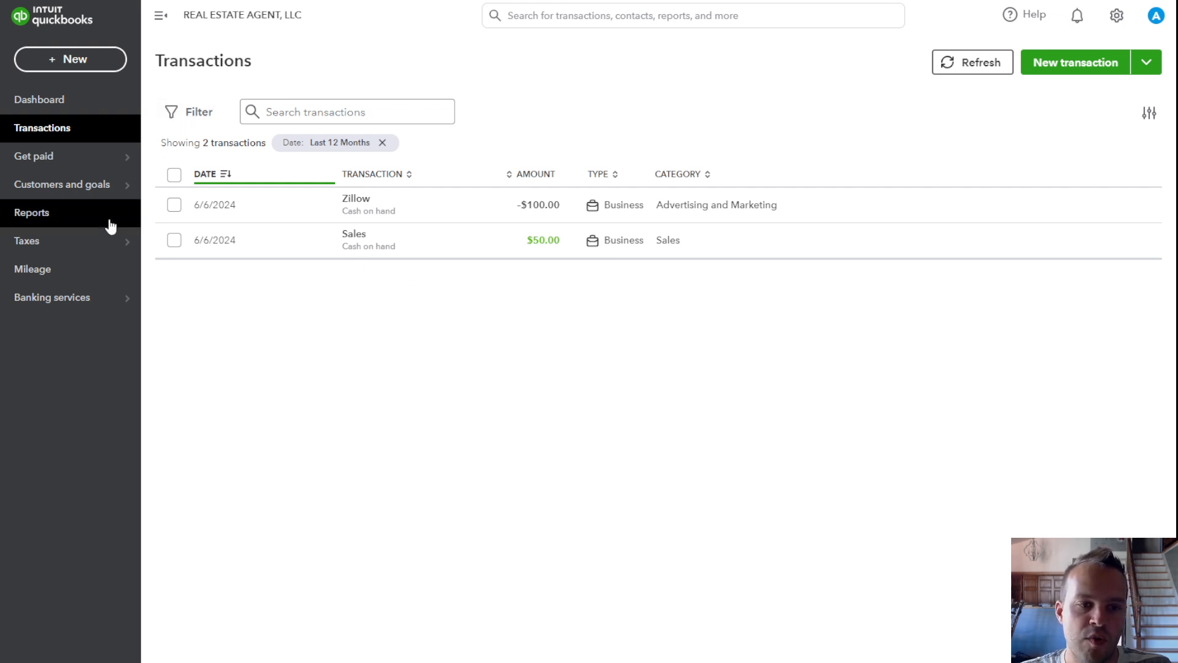
# Step: Go to mileage tracking, skip the introduction, and open the Toyota Prius from the managed vehicles for editing
pyautogui.click(93, 283)
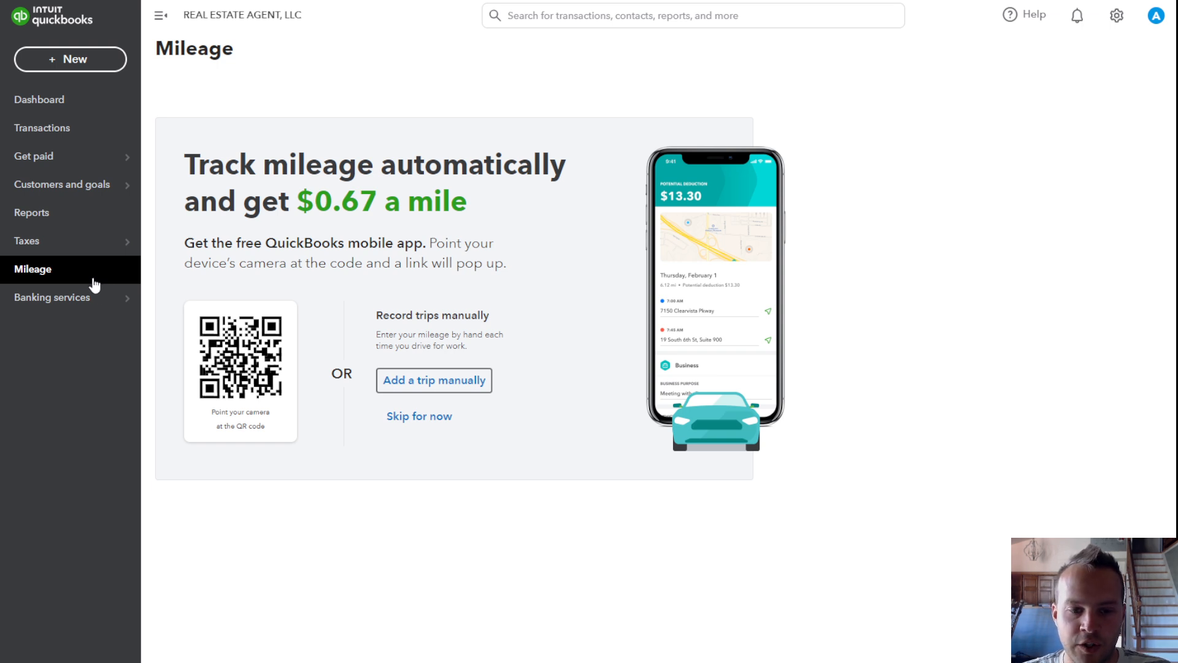
pyautogui.click(425, 417)
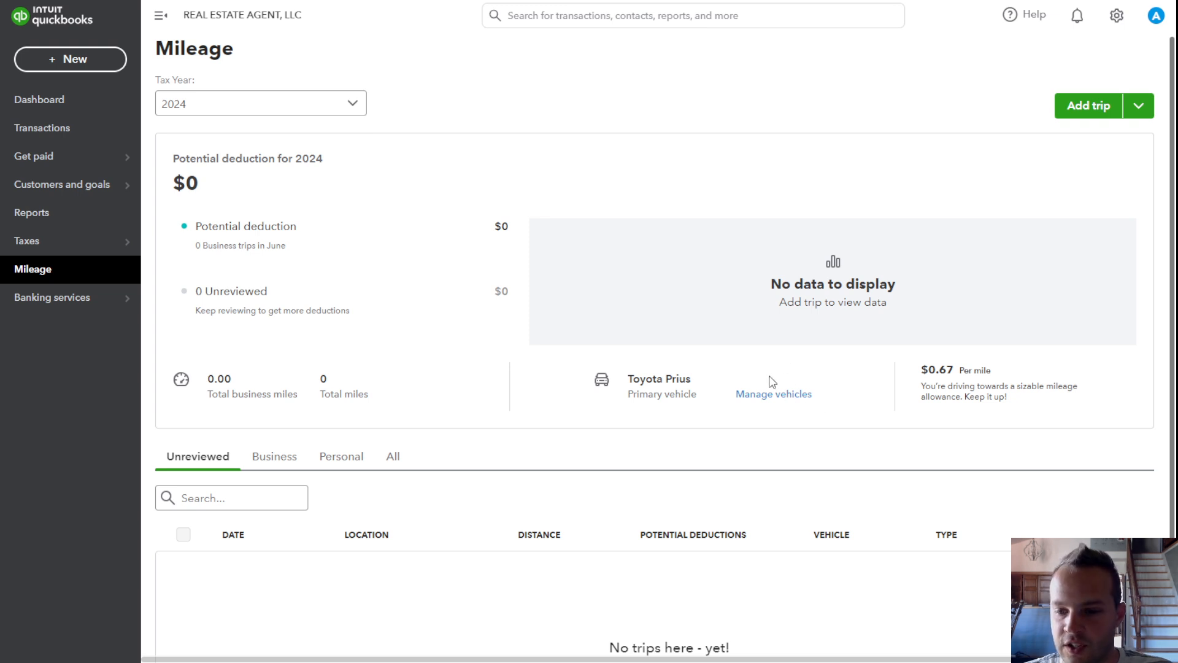
pyautogui.click(1138, 107)
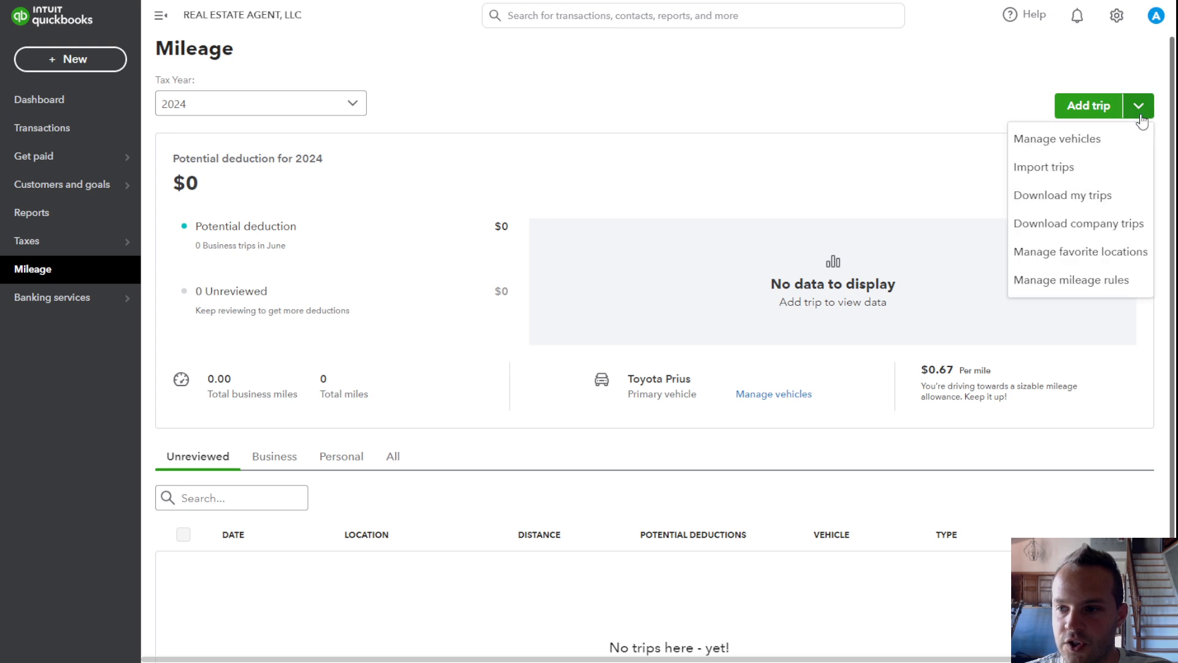
pyautogui.click(1091, 147)
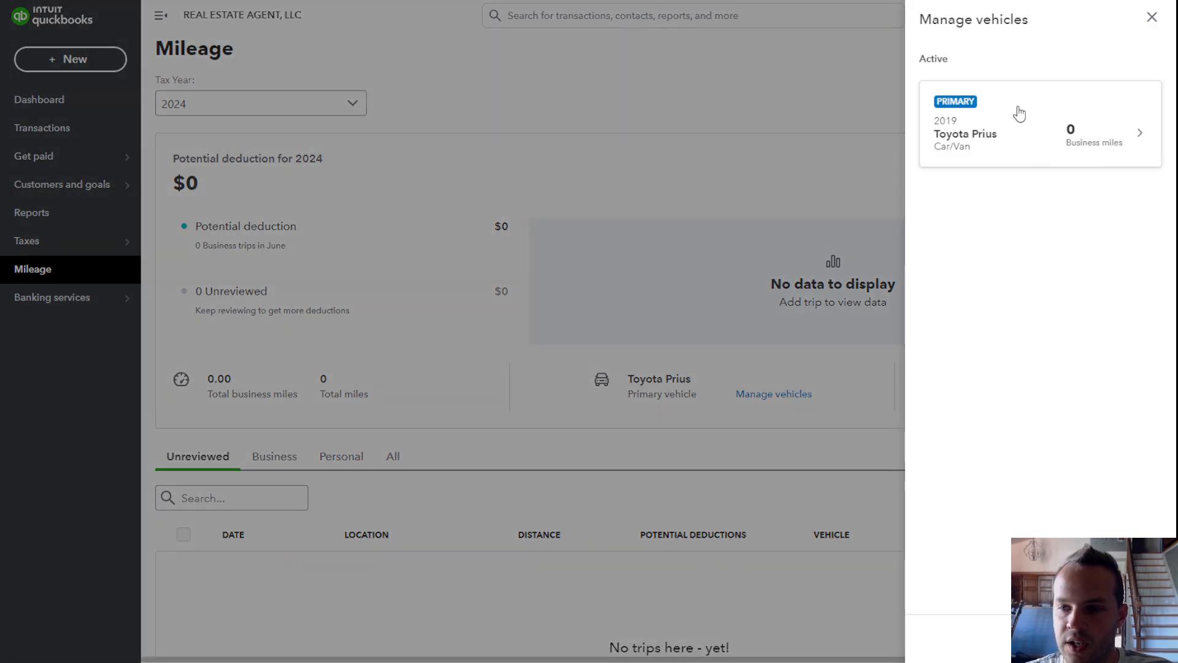
pyautogui.click(1033, 123)
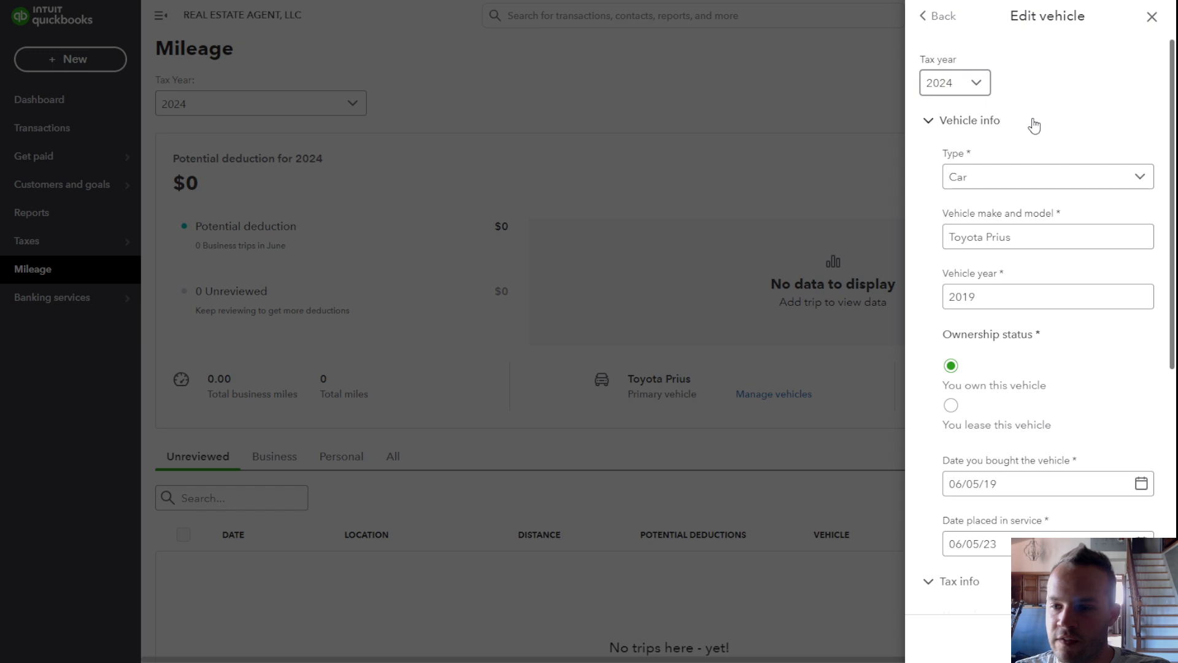
# Step: Set the Toyota Prius's vehicle year to 2018
pyautogui.click(996, 235)
pyautogui.scroll(-1, 995, 236)
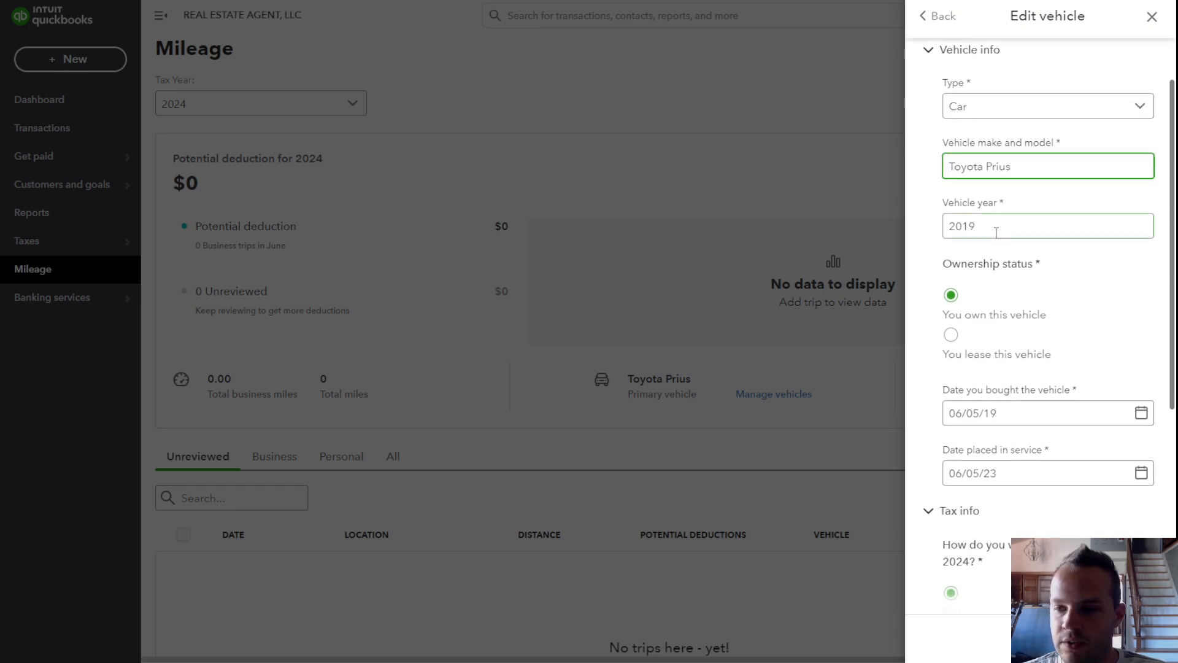
pyautogui.click(995, 232)
pyautogui.press('BackSpace')
pyautogui.scroll(-1, 995, 232)
pyautogui.write('8')
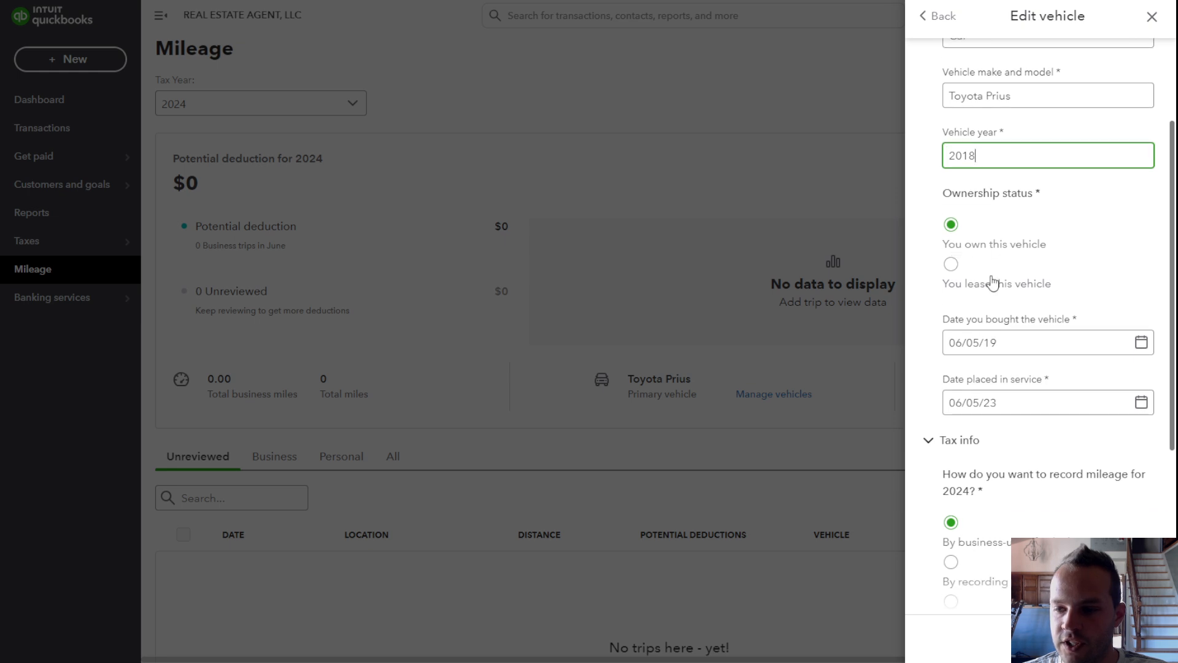
# Step: Compare the methods for recording 2024 mileage, select By business-use of vehicle, and save the vehicle
pyautogui.scroll(-1, 992, 283)
pyautogui.scroll(-1, 1043, 321)
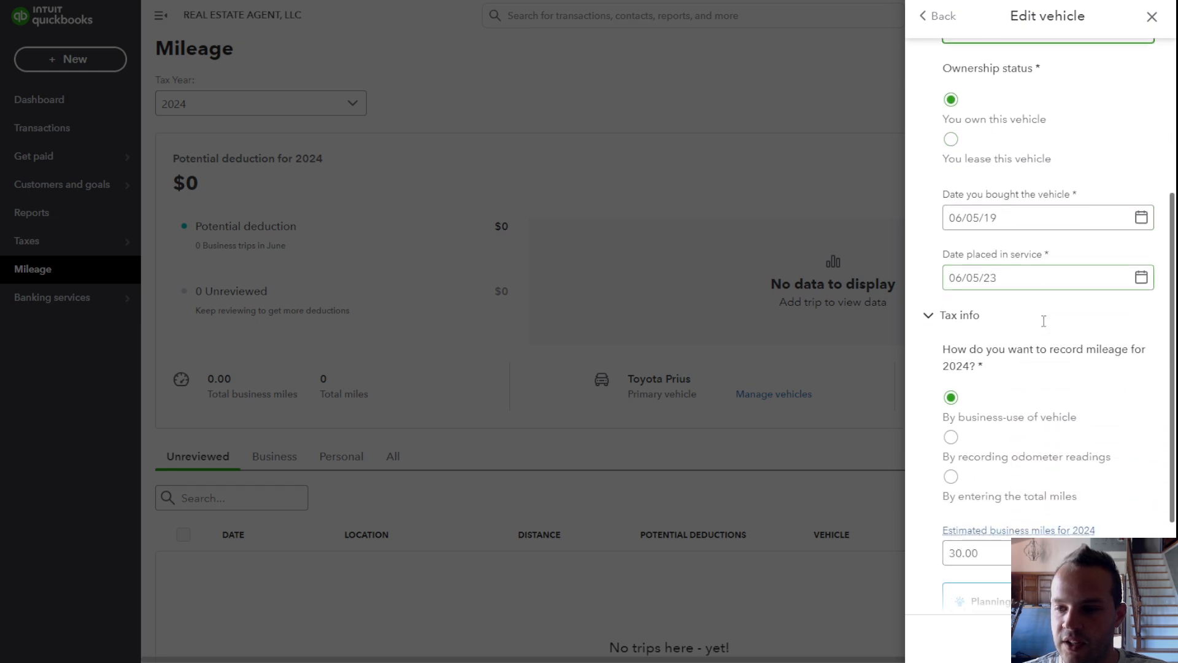
pyautogui.scroll(-1, 1033, 253)
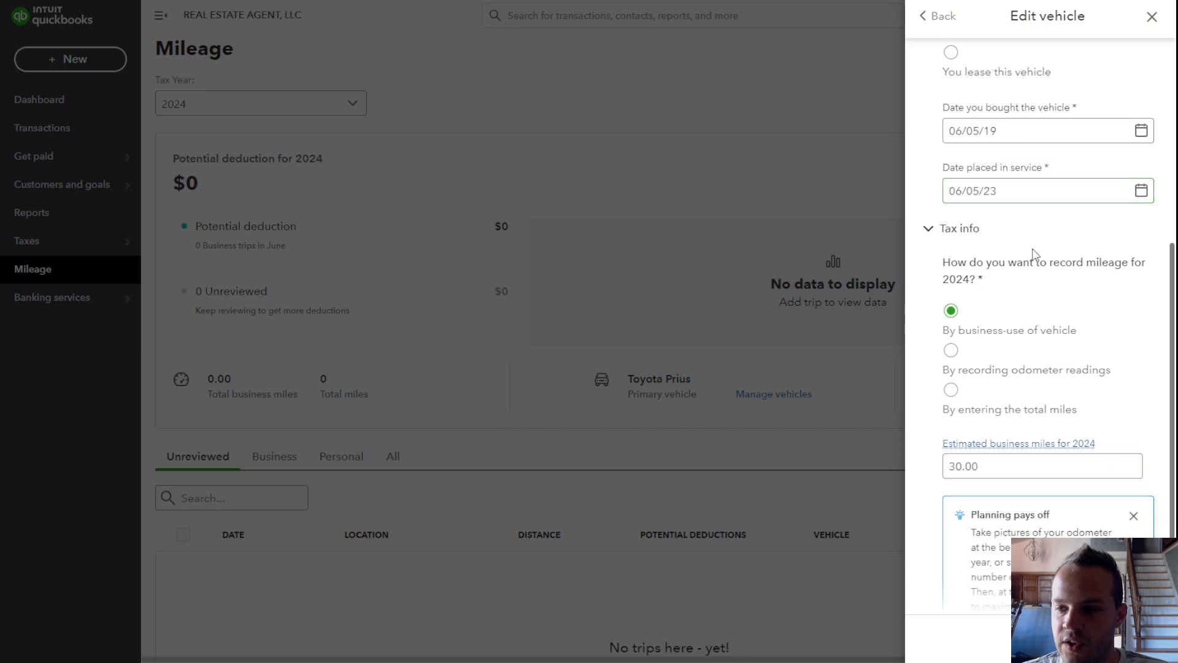
pyautogui.scroll(-1, 1034, 250)
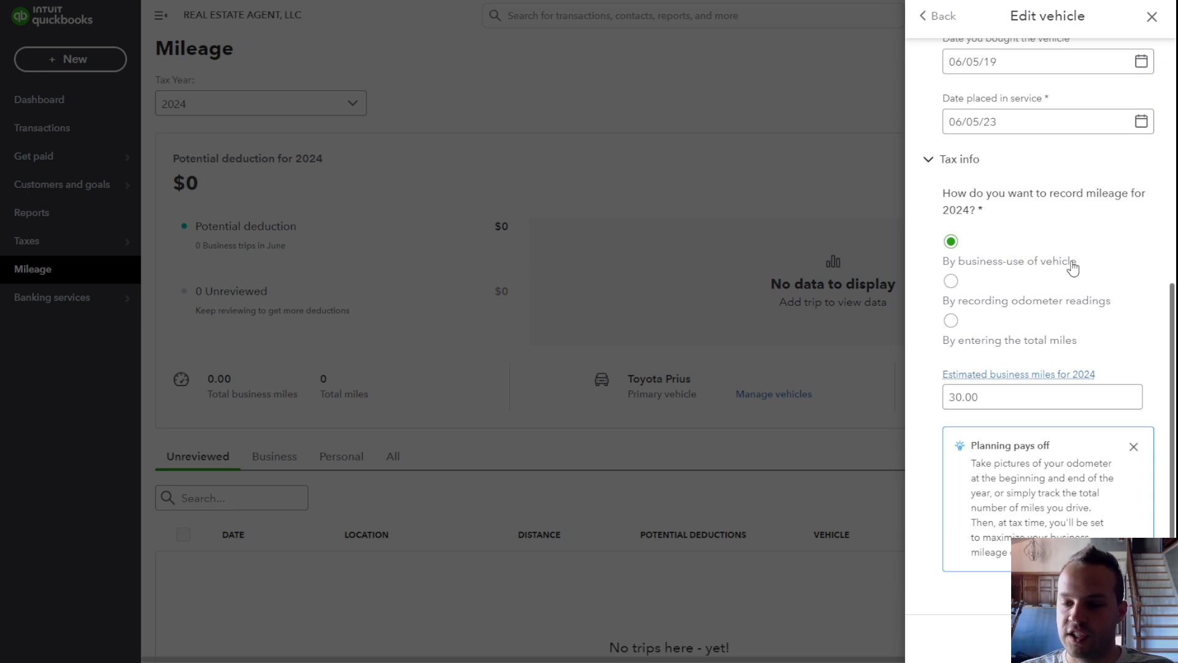
pyautogui.click(951, 282)
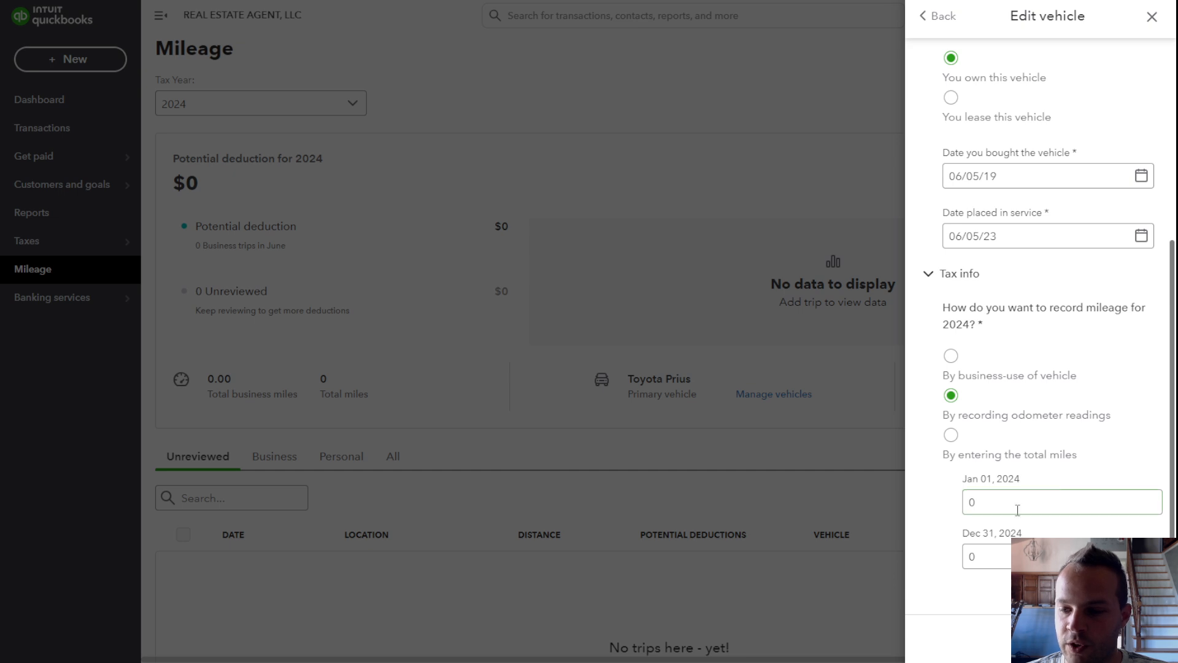
pyautogui.click(951, 435)
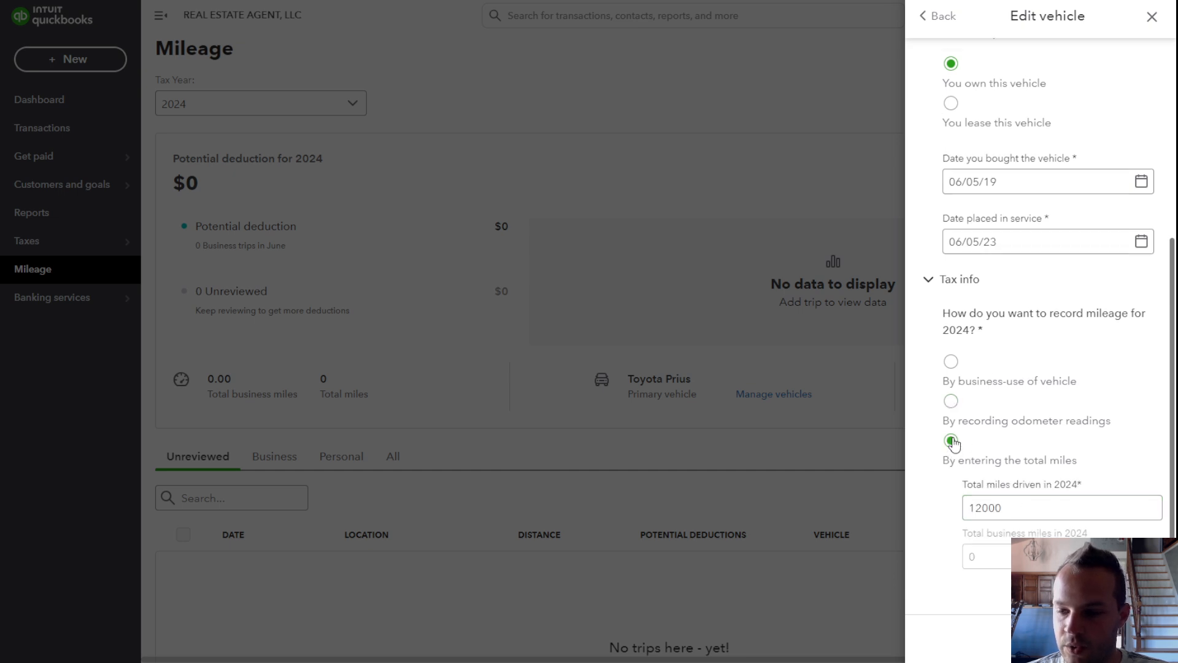
pyautogui.click(951, 402)
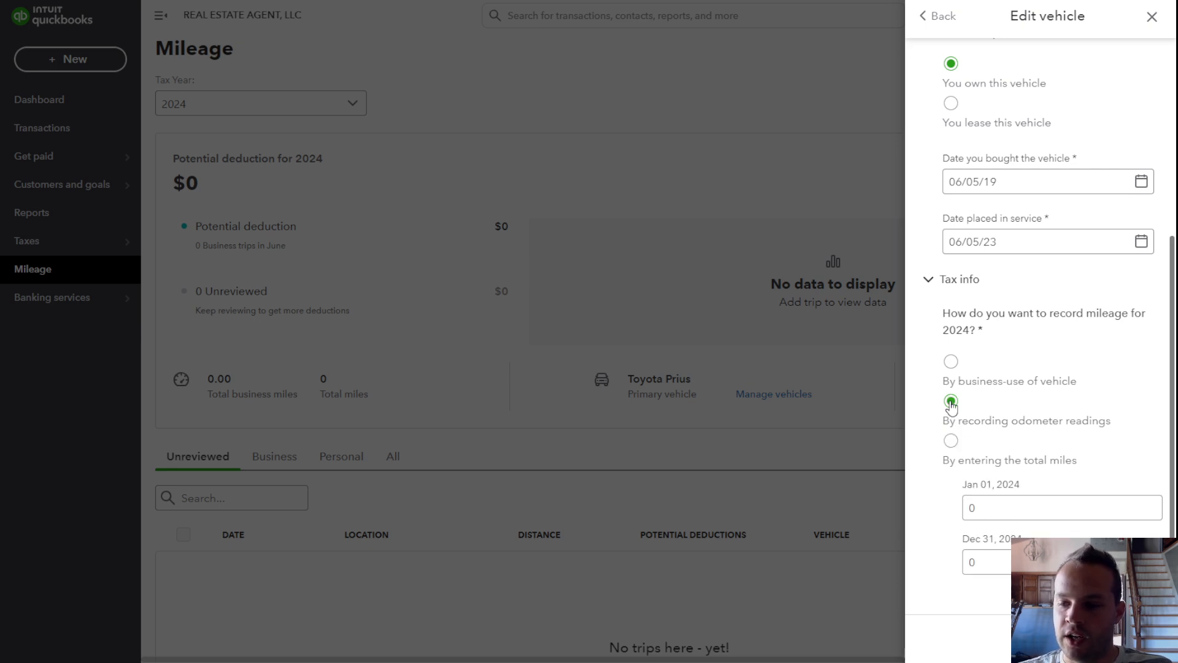
pyautogui.click(951, 361)
pyautogui.scroll(-2, 1055, 356)
pyautogui.click(1069, 403)
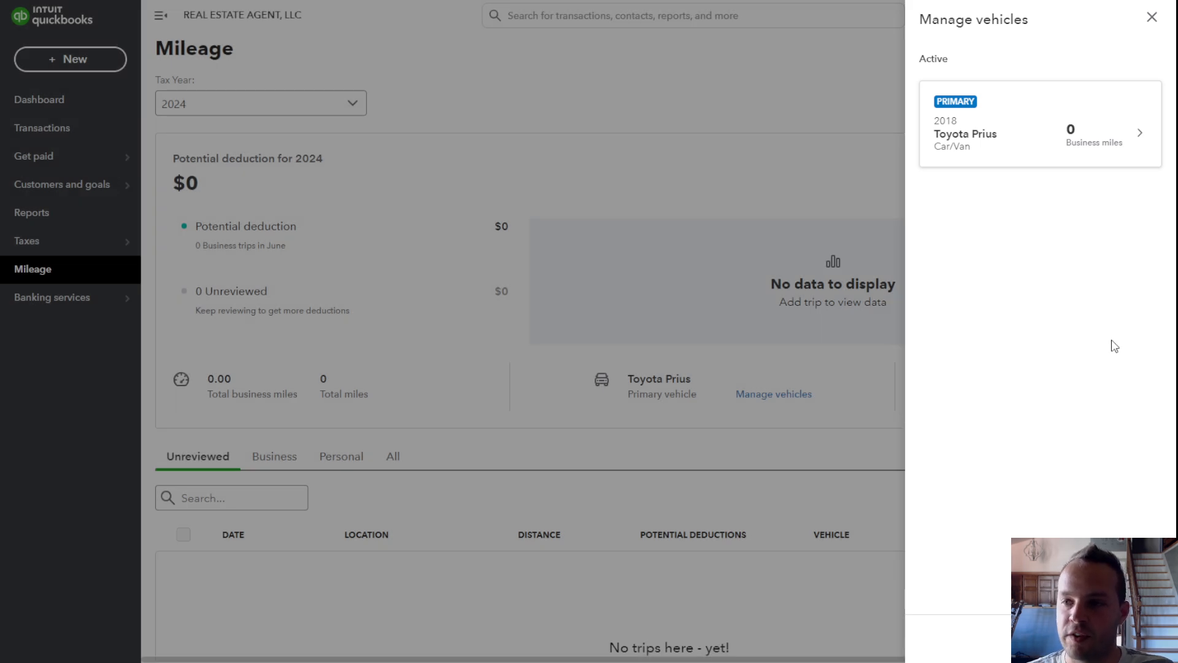
pyautogui.click(1151, 18)
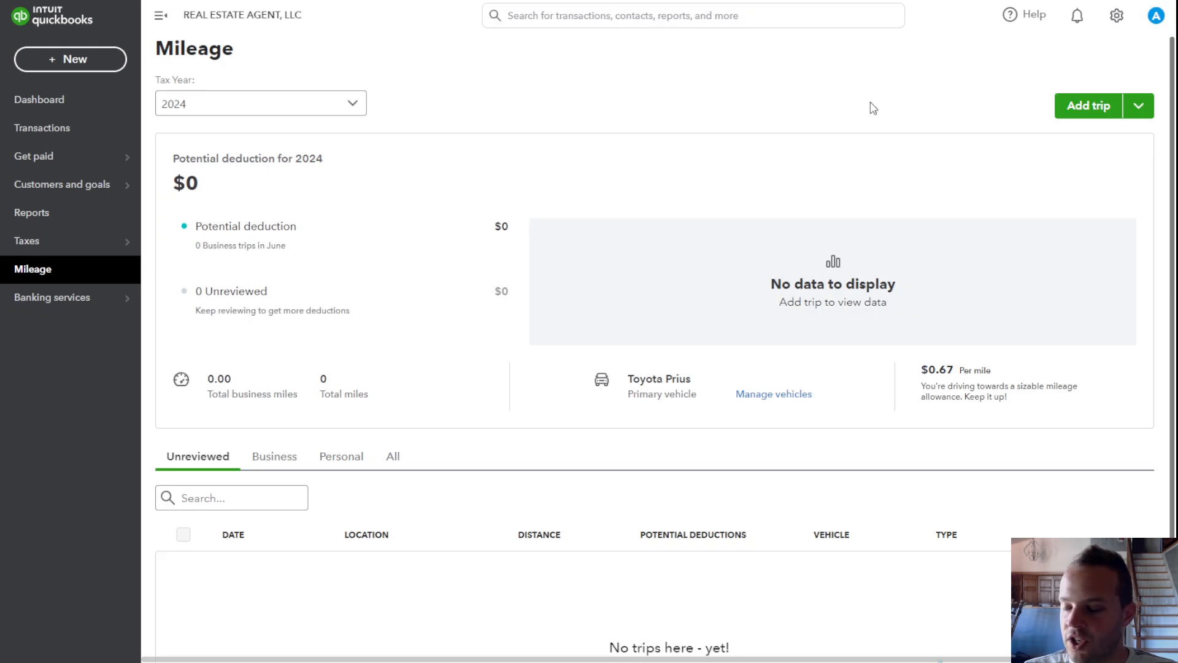
# Step: Start a new mileage trip with a distance of 45 miles
pyautogui.scroll(-2, 873, 108)
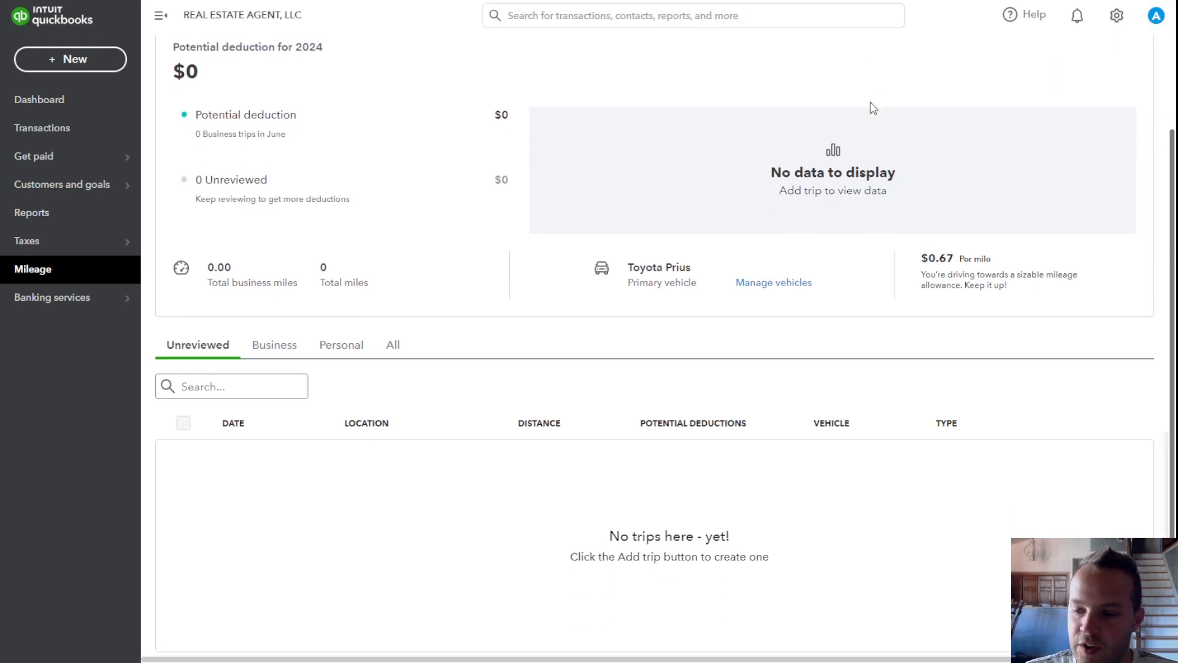
pyautogui.scroll(1, 873, 108)
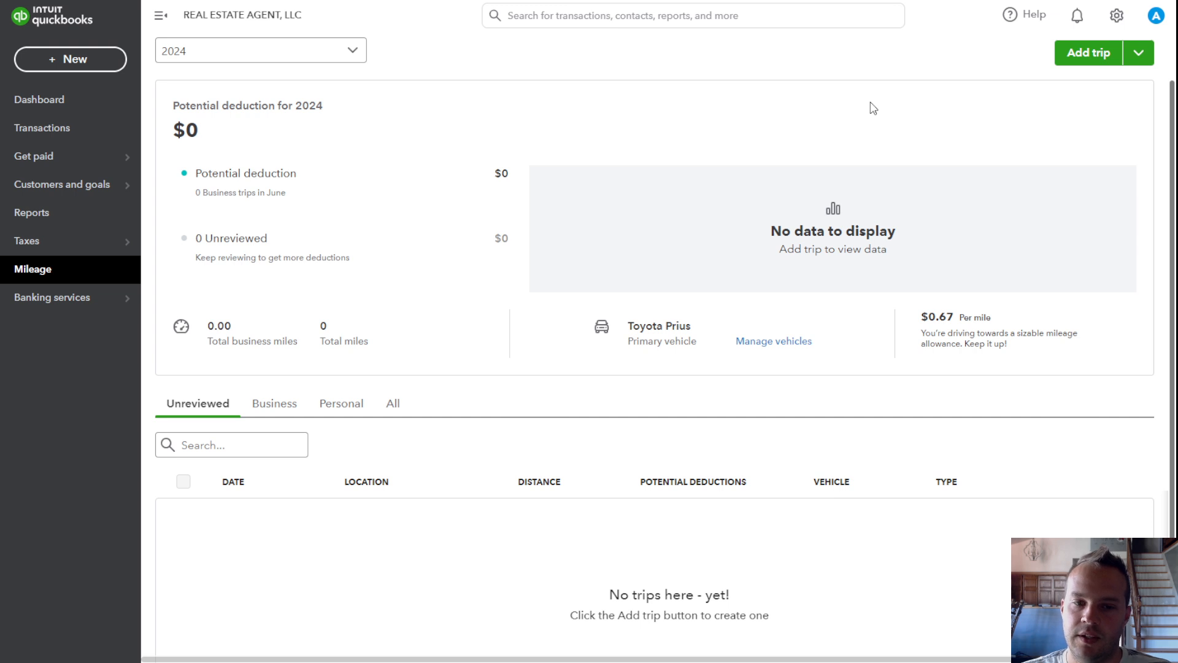
pyautogui.scroll(1, 873, 108)
pyautogui.scroll(-1, 817, 155)
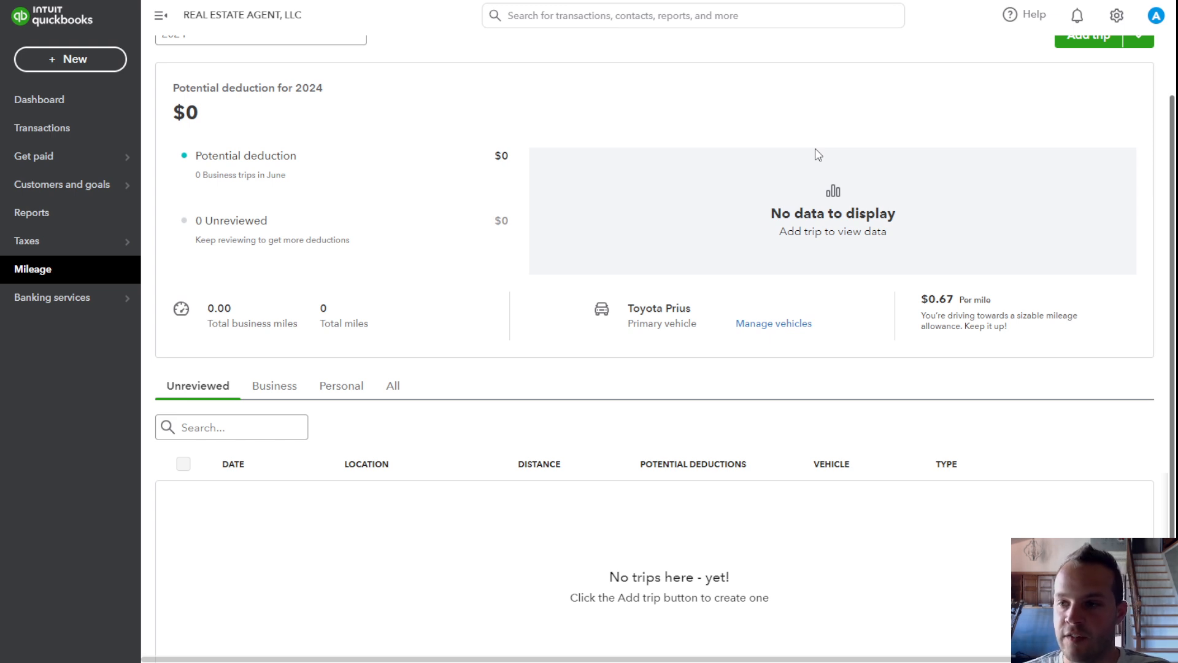
pyautogui.scroll(-1, 818, 154)
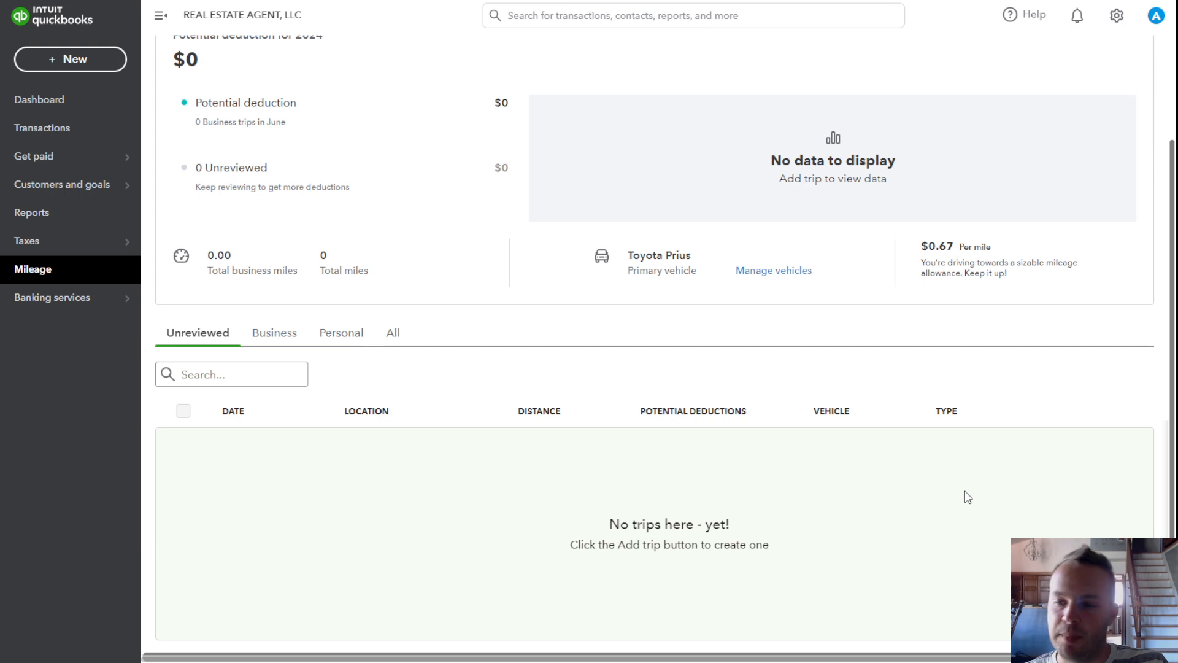
pyautogui.scroll(2, 968, 497)
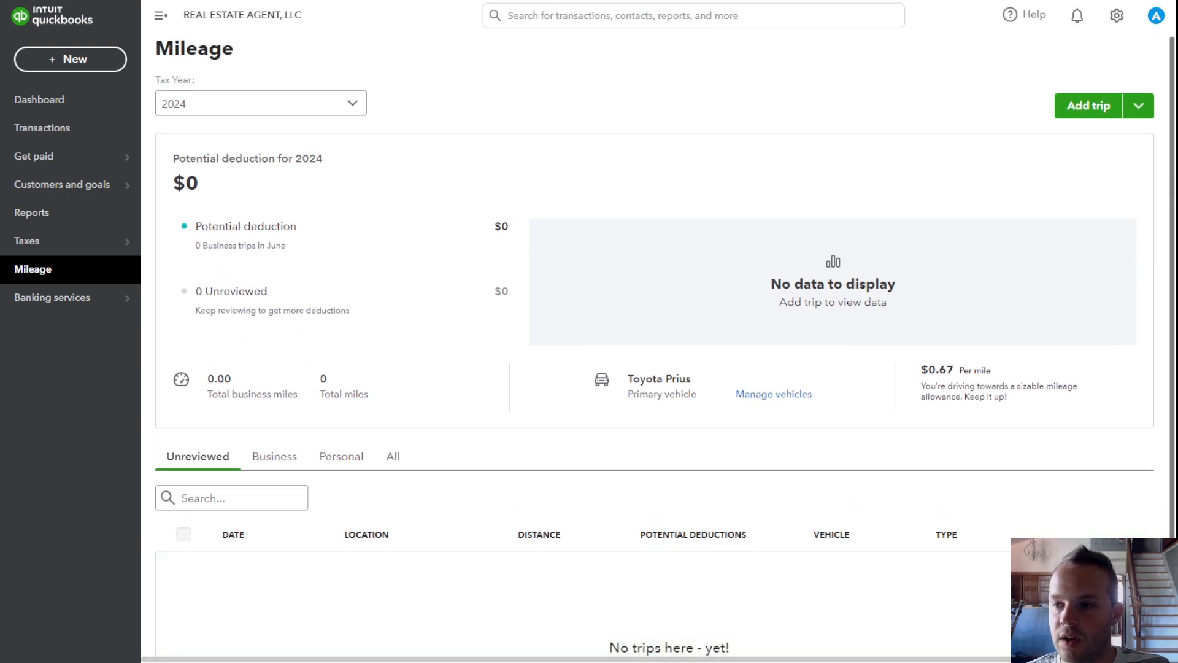
pyautogui.click(1089, 111)
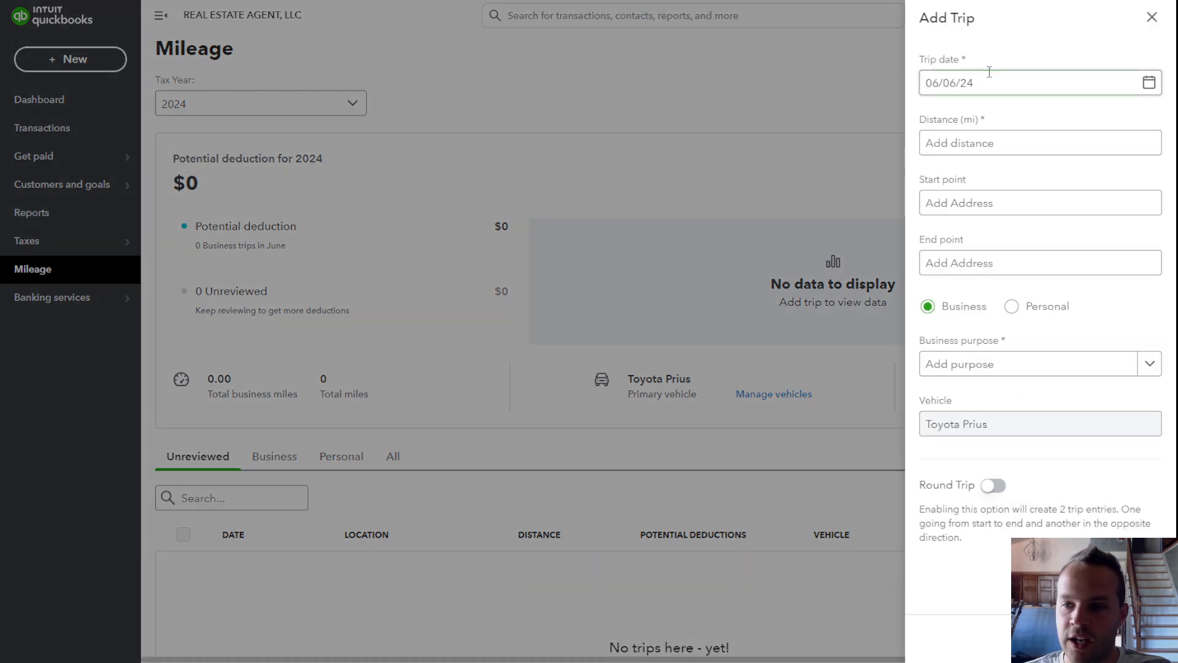
pyautogui.click(973, 142)
pyautogui.write('4')
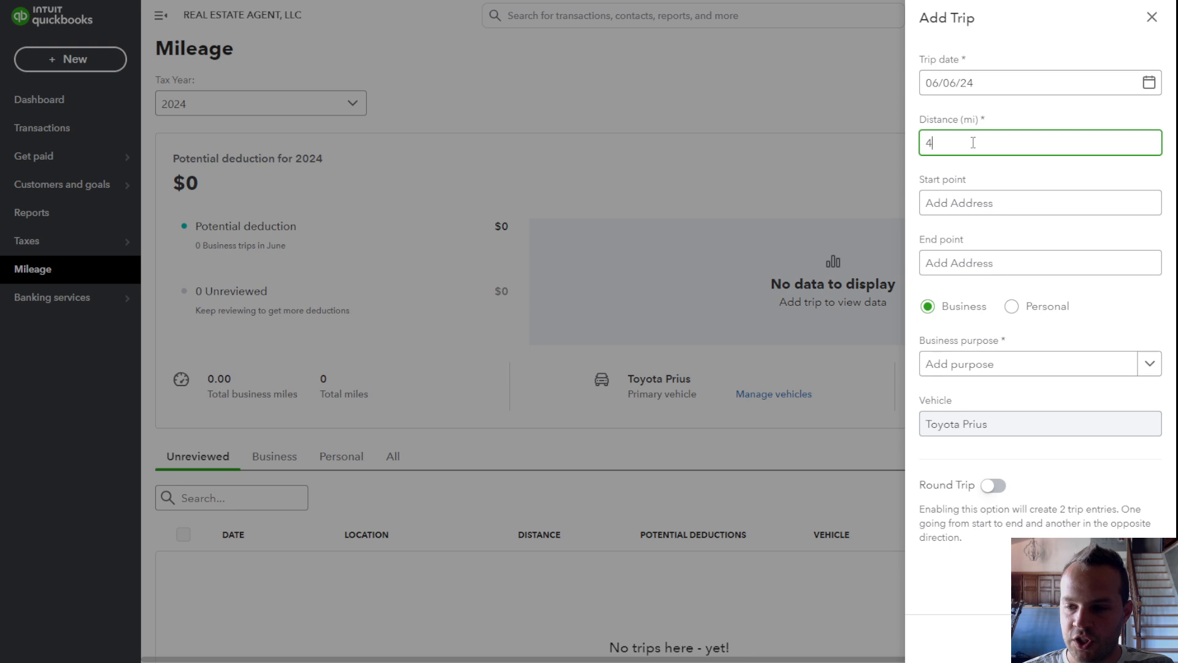
pyautogui.write('5')
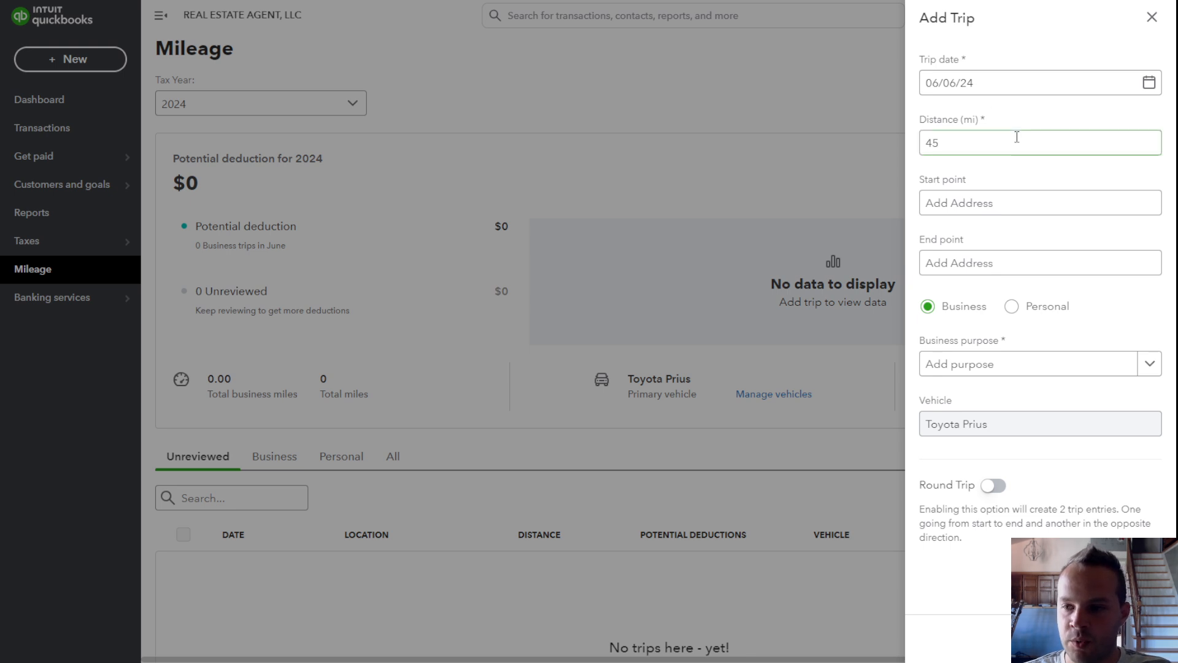
pyautogui.click(1018, 167)
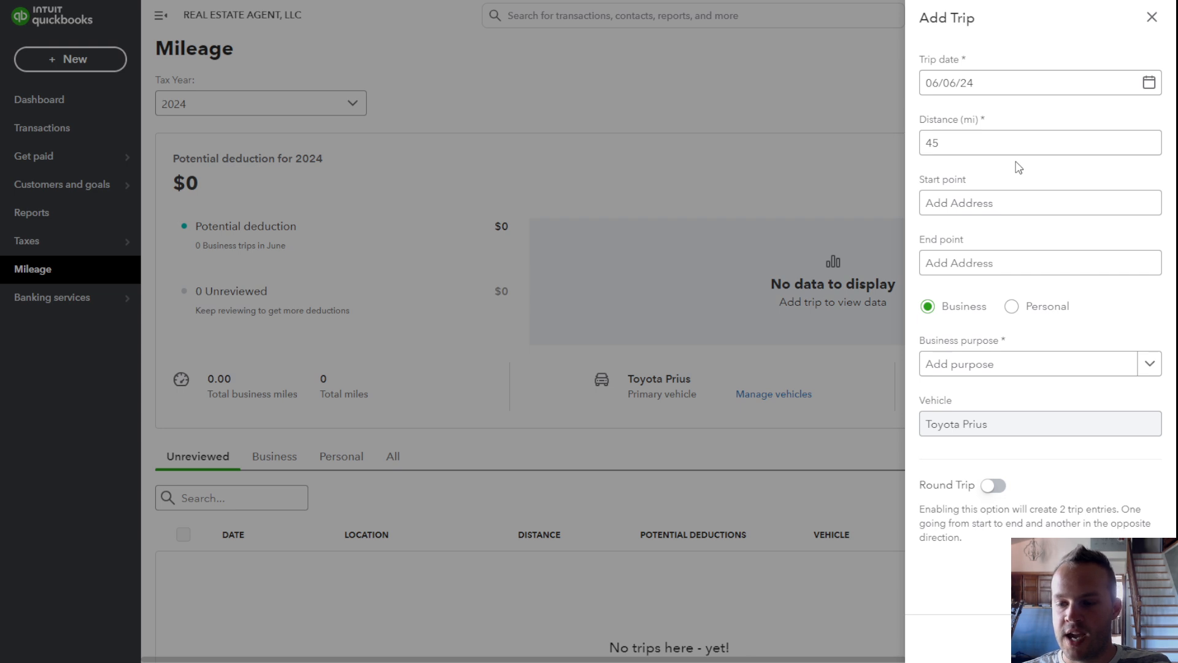
# Step: Set the trip's business purpose to Meeting with client and save the trip
pyautogui.click(1026, 366)
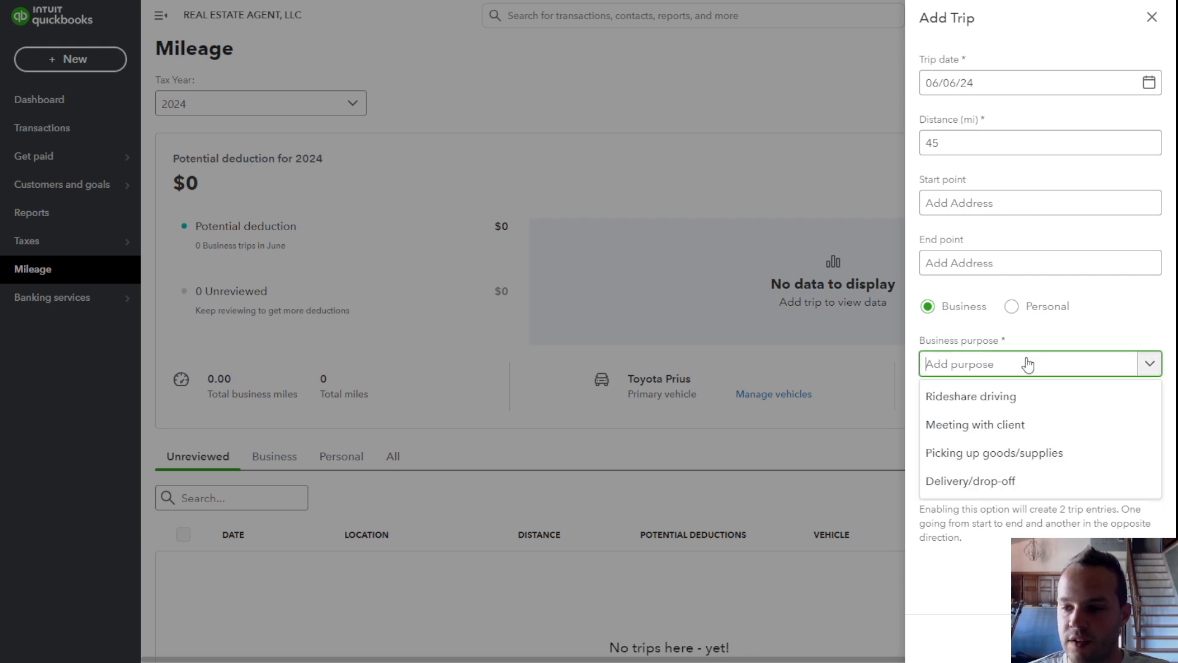
pyautogui.click(998, 433)
pyautogui.click(1095, 341)
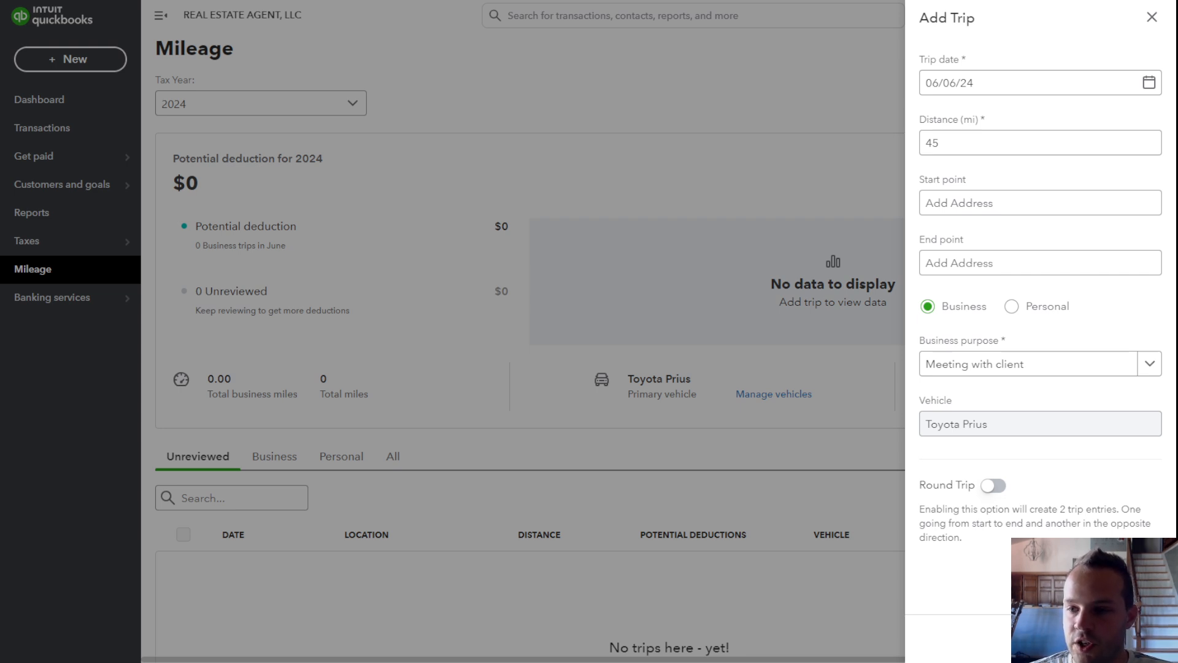
pyautogui.click(1136, 638)
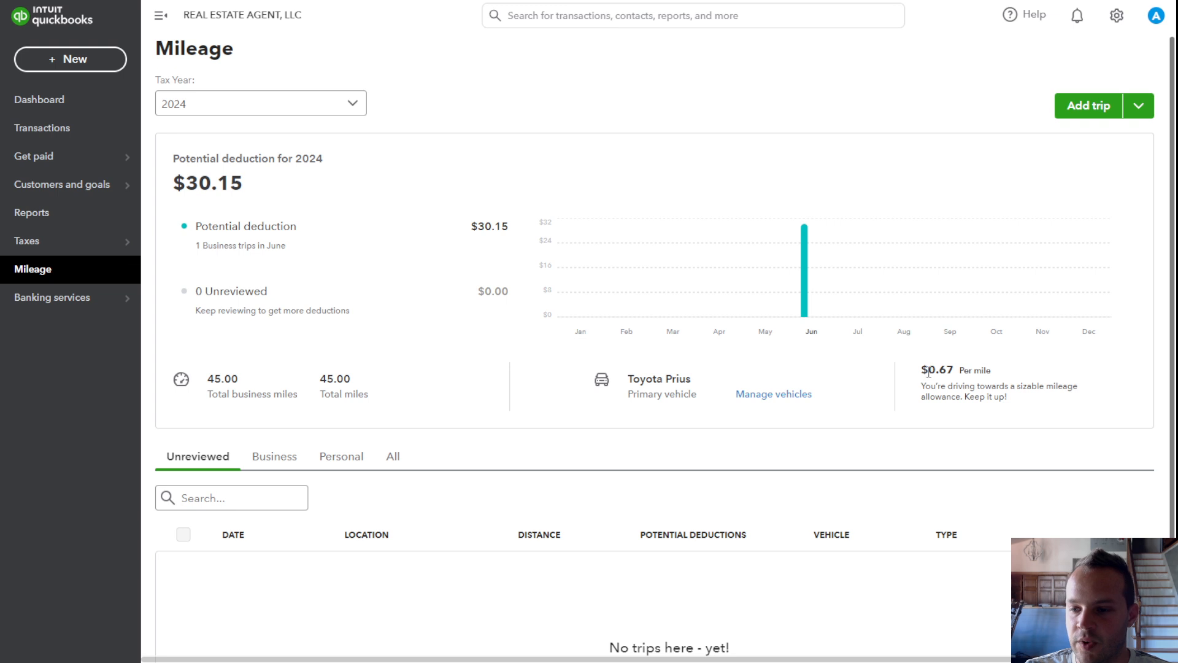
pyautogui.moveTo(929, 370); pyautogui.dragTo(1003, 376)
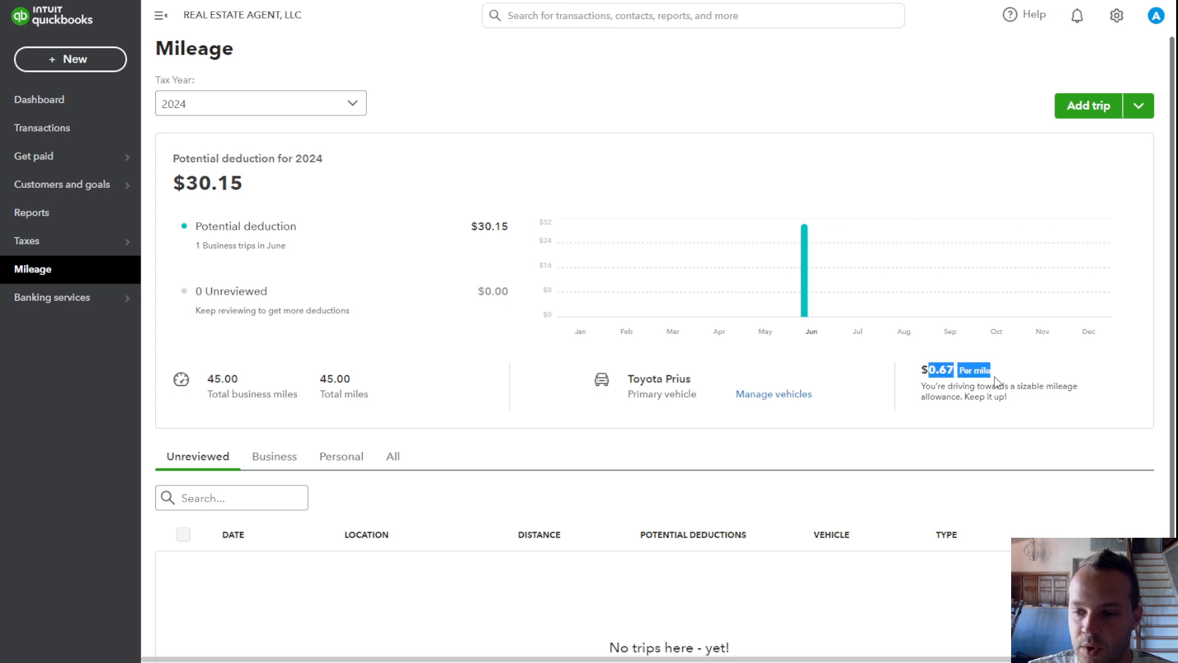
# Step: Review the 2024 potential mileage deduction and list the recorded business trips
pyautogui.click(995, 393)
pyautogui.scroll(-1, 751, 386)
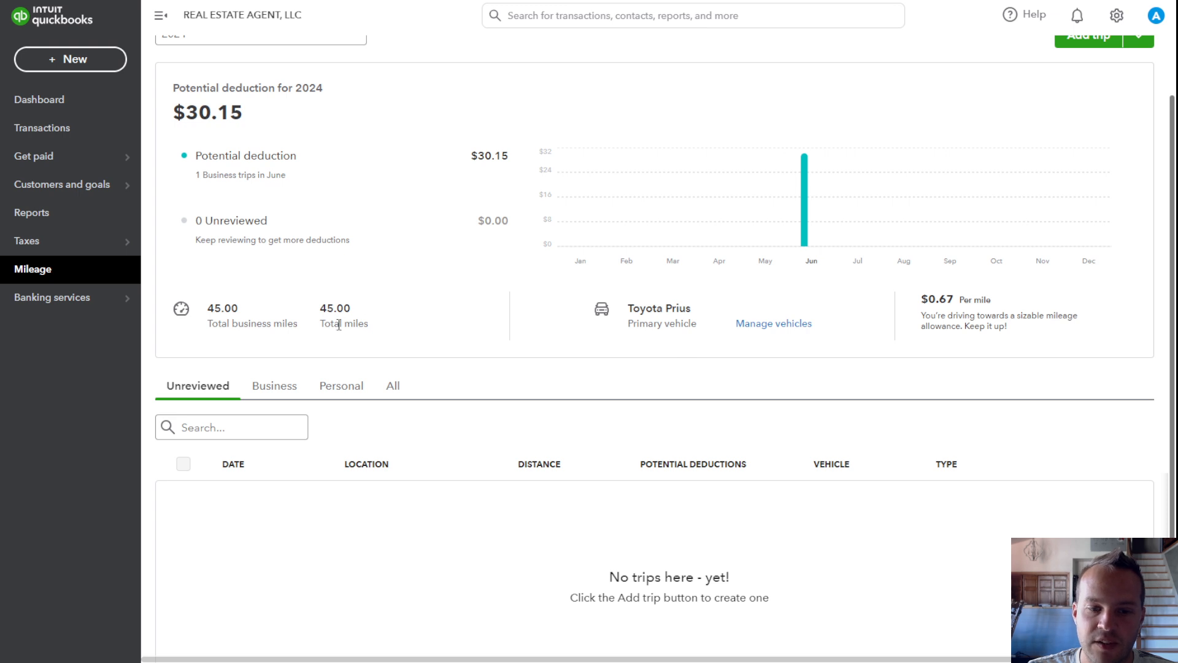
pyautogui.doubleClick(482, 157)
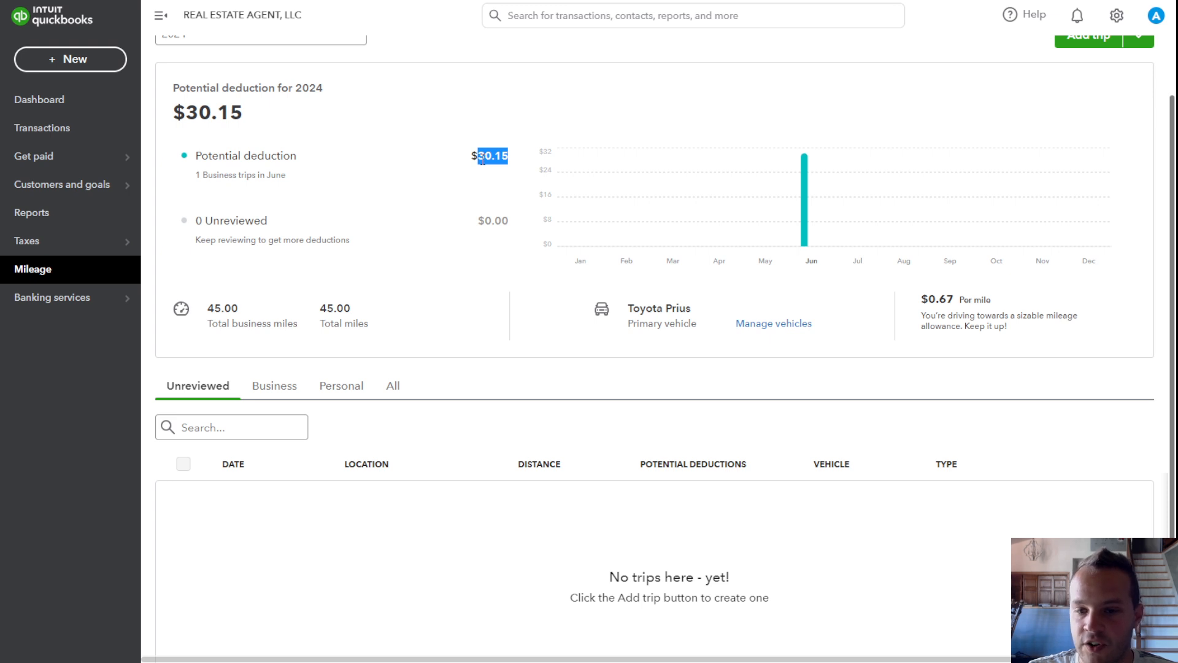
pyautogui.click(471, 158)
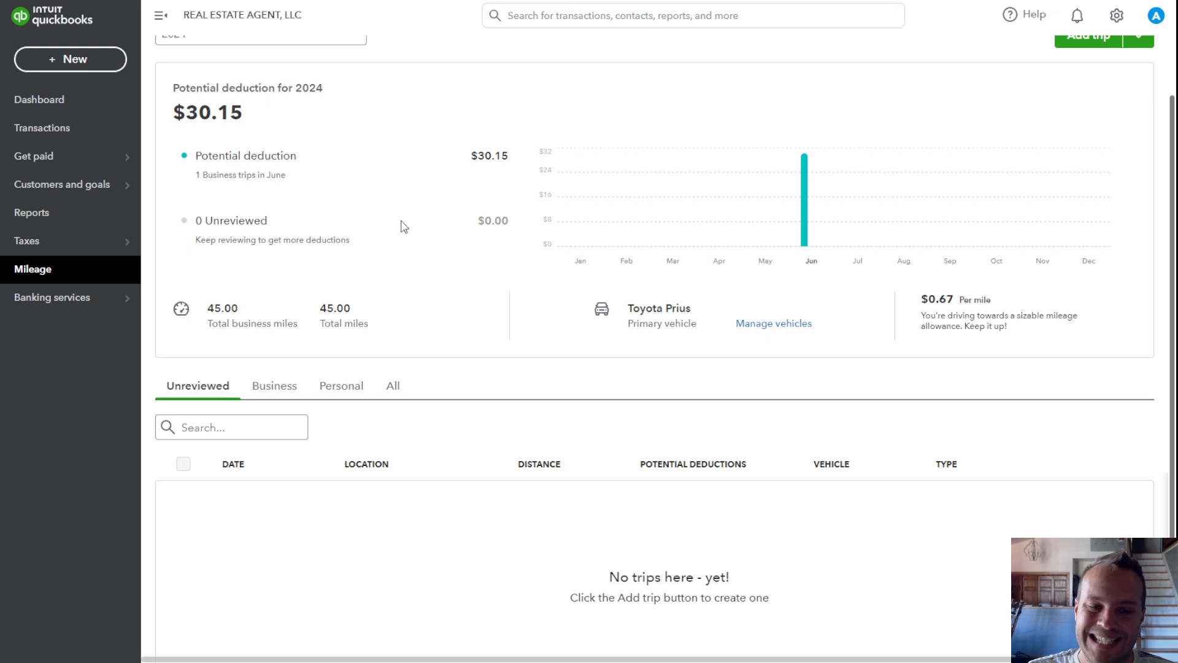
pyautogui.scroll(-1, 402, 262)
pyautogui.click(272, 336)
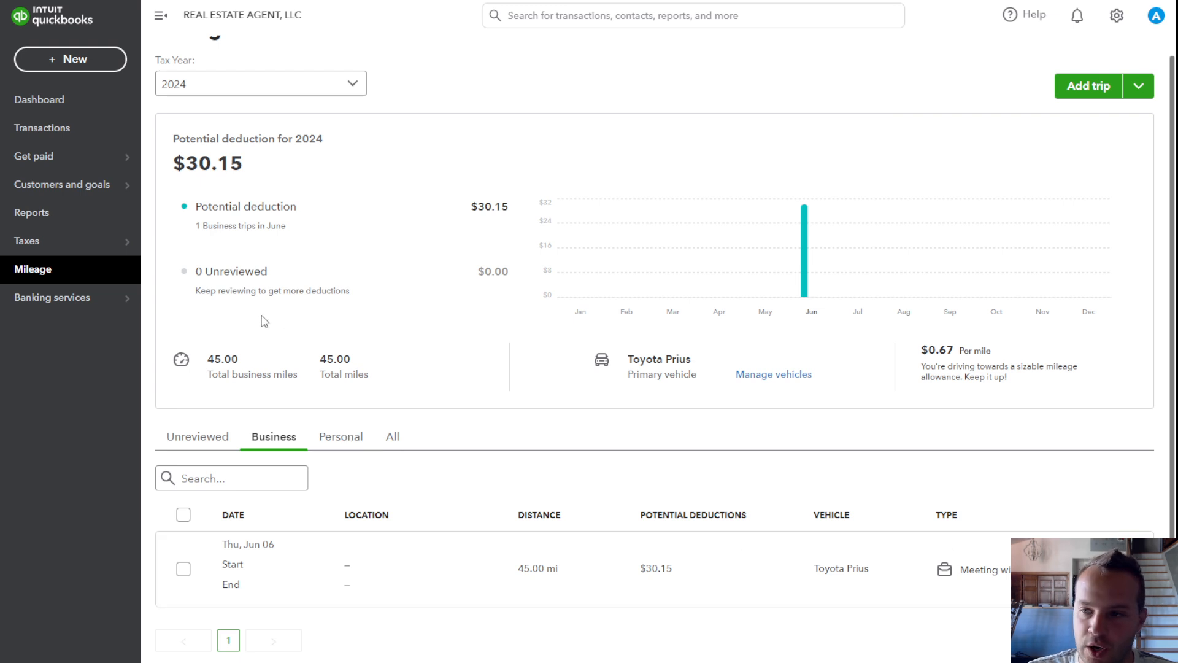
# Step: Examine the form for adding a favorite mileage location, and close it without saving a location
pyautogui.click(1144, 92)
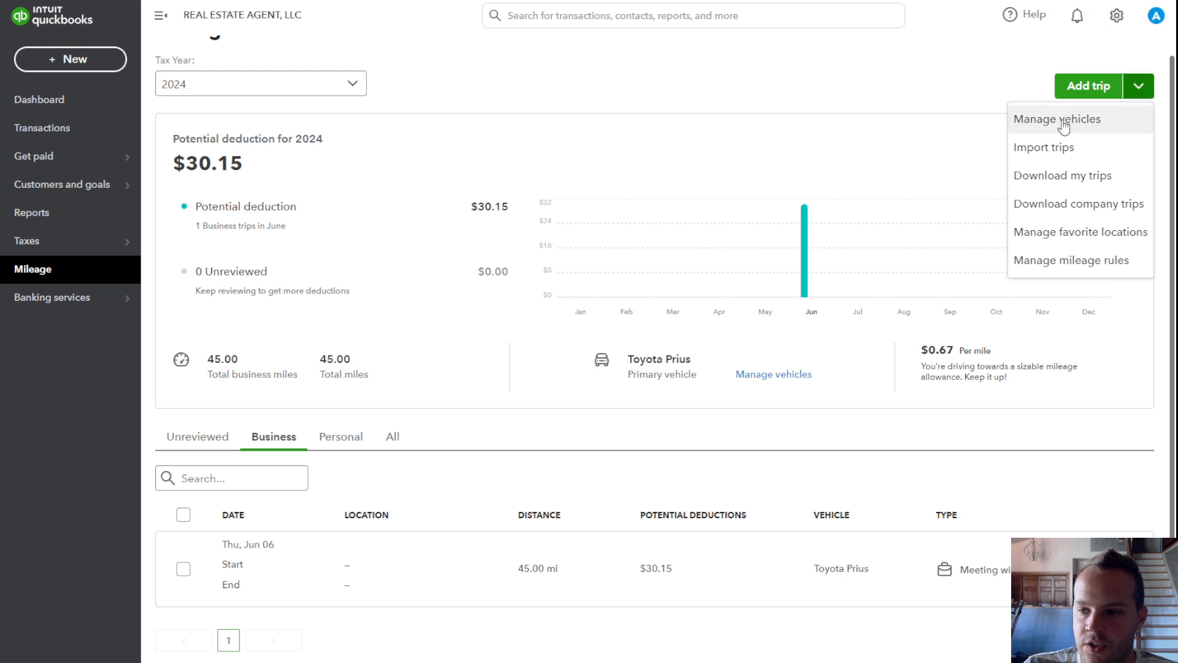
pyautogui.click(1077, 243)
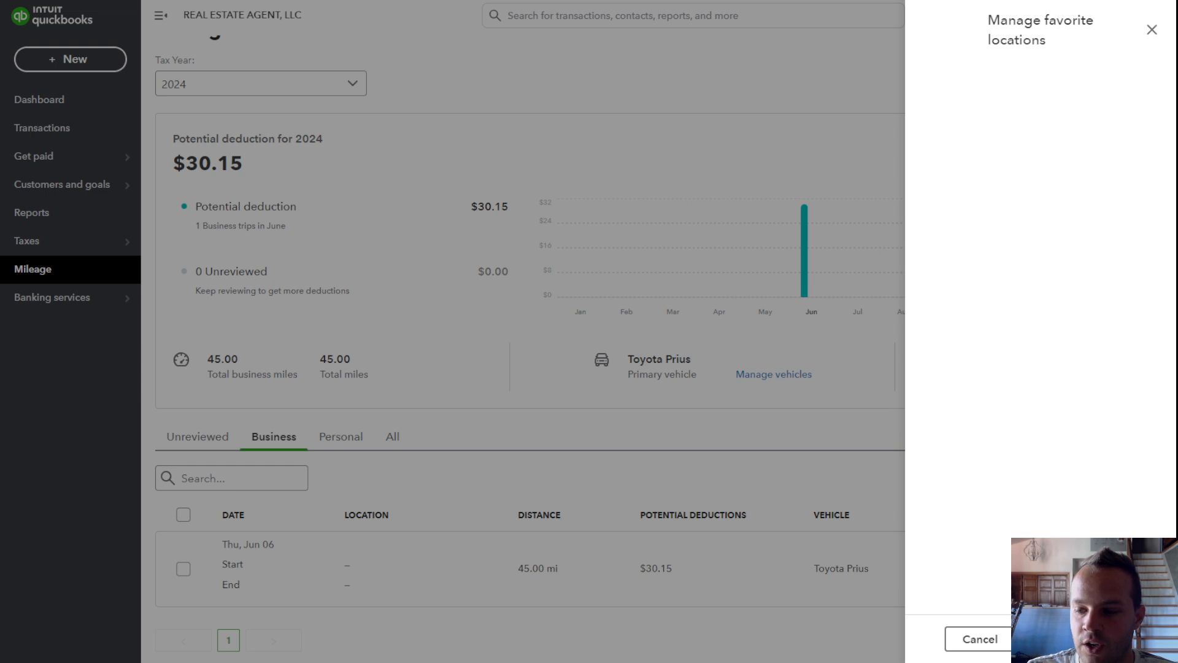
pyautogui.click(1081, 639)
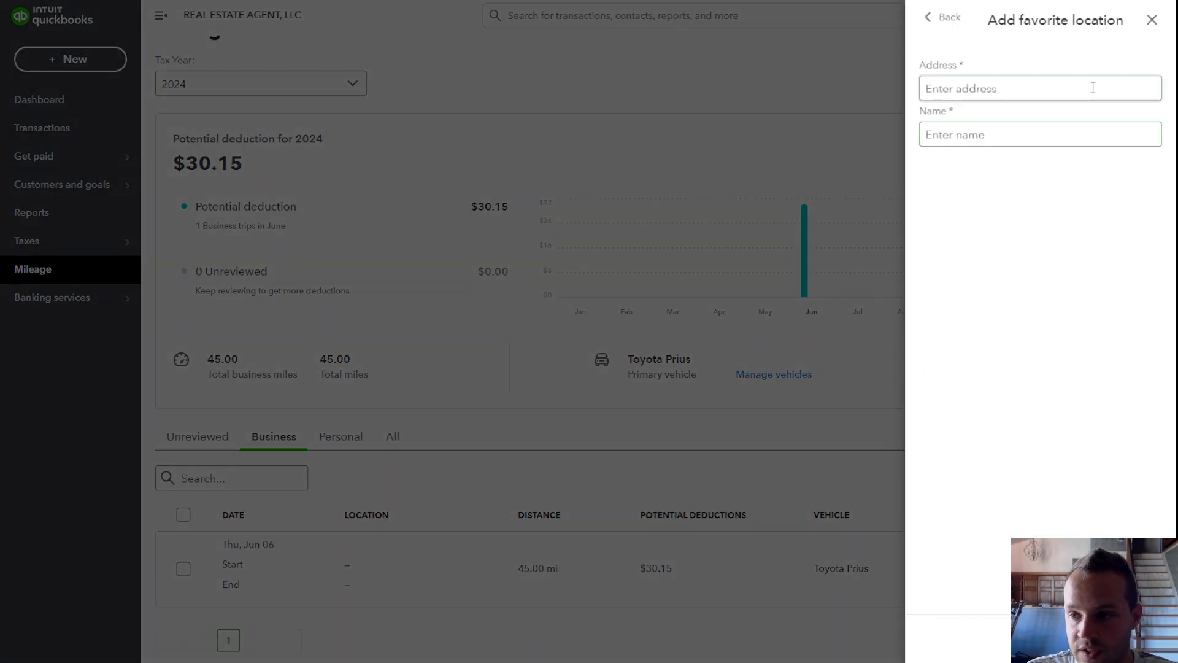
pyautogui.click(1151, 20)
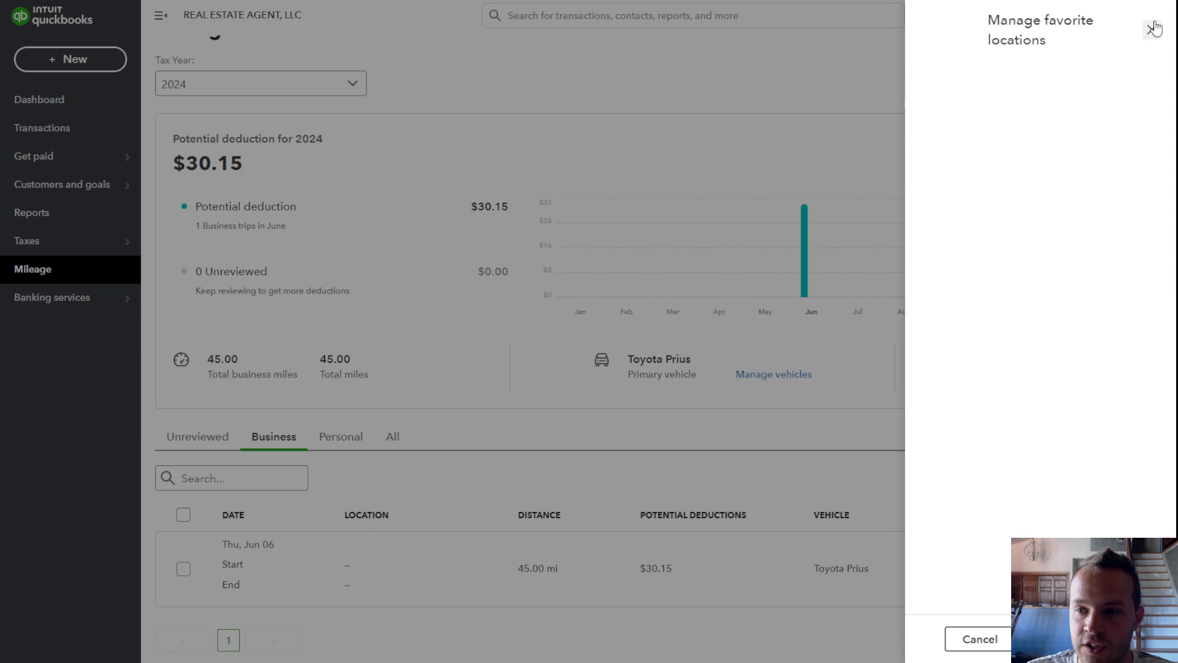
pyautogui.click(1151, 28)
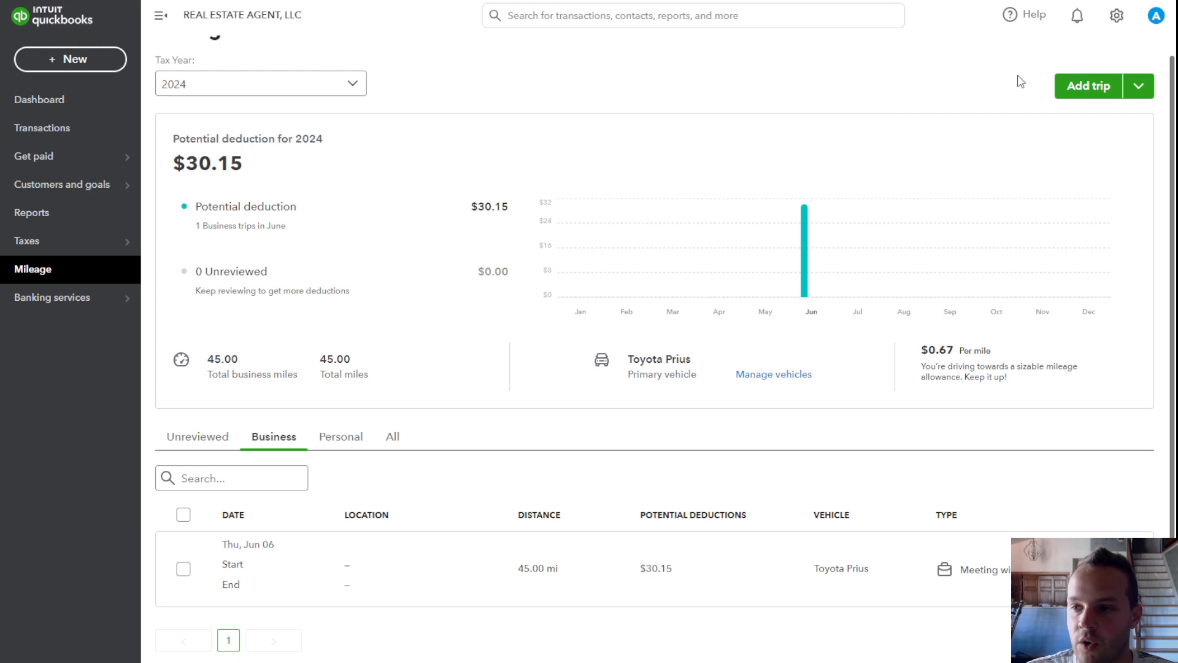
# Step: Examine the start and end point fields in the 45-mile trip's details, and close the trip unchanged
pyautogui.click(1138, 85)
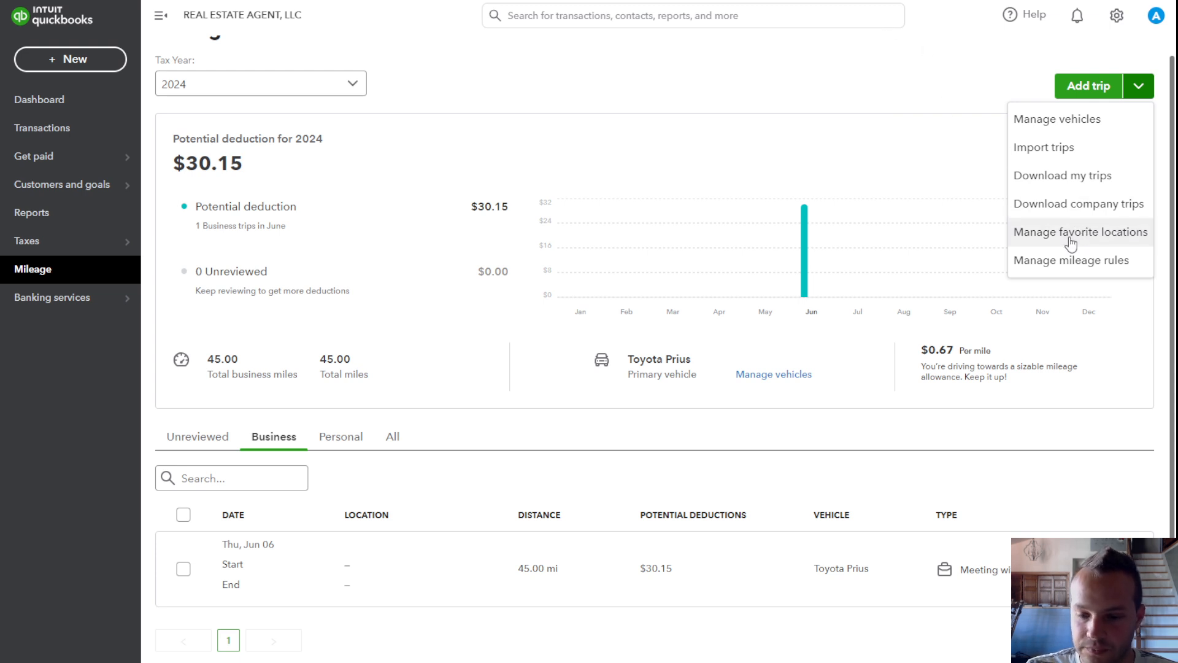
pyautogui.click(421, 563)
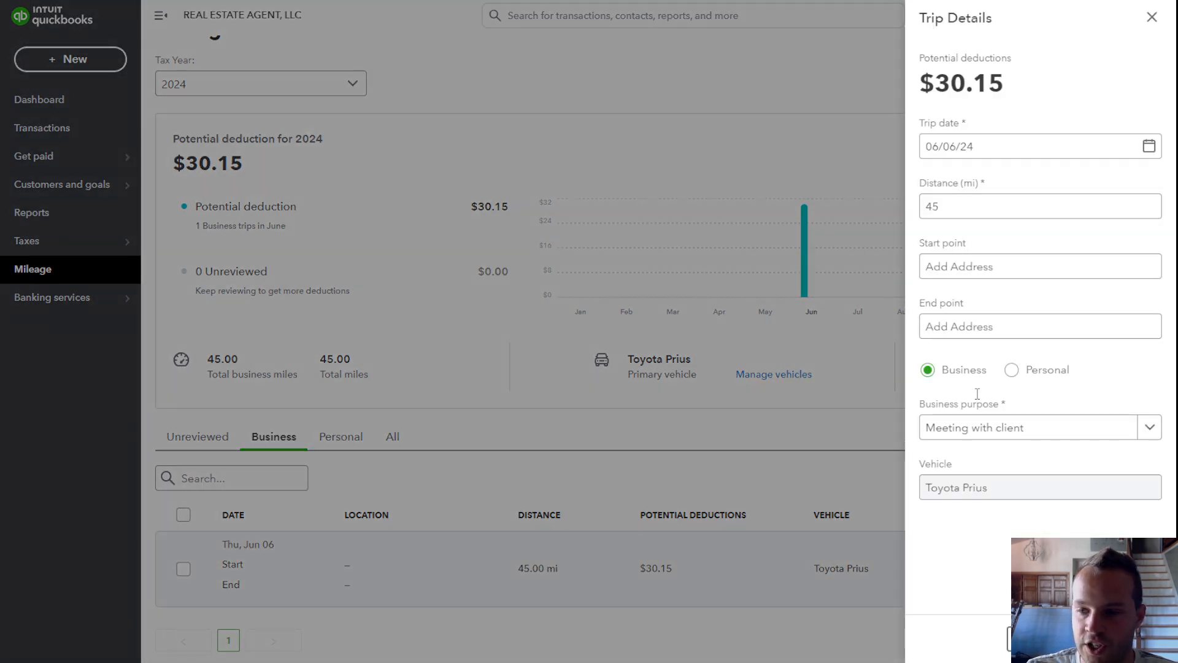
pyautogui.click(969, 262)
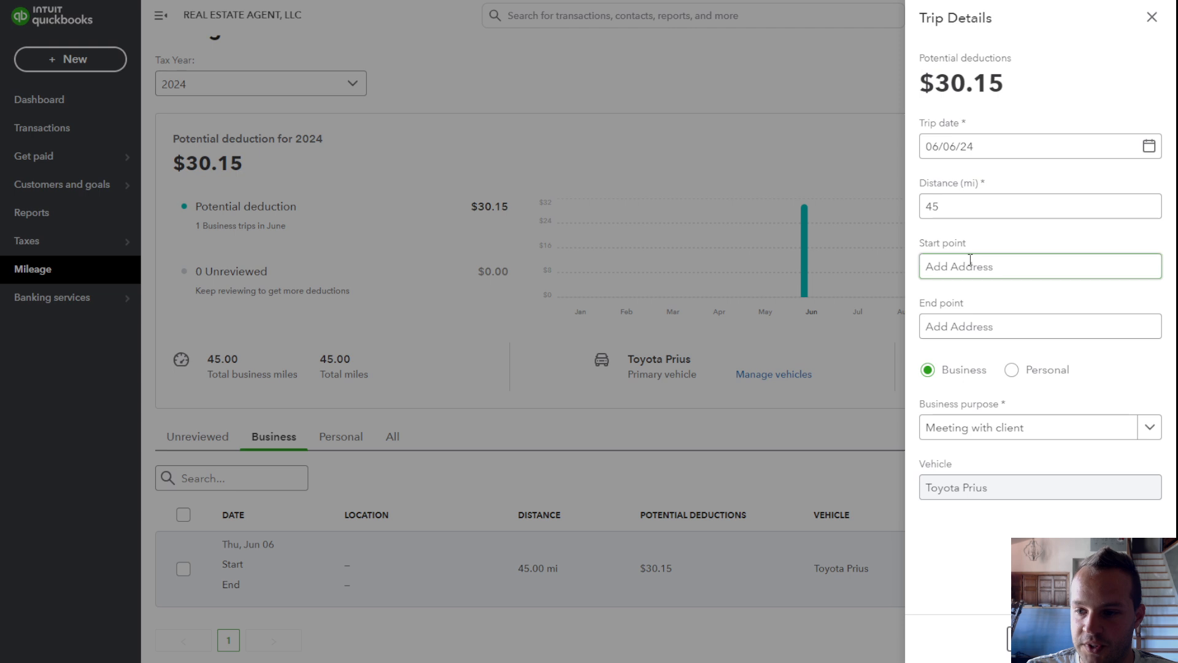
pyautogui.click(1152, 17)
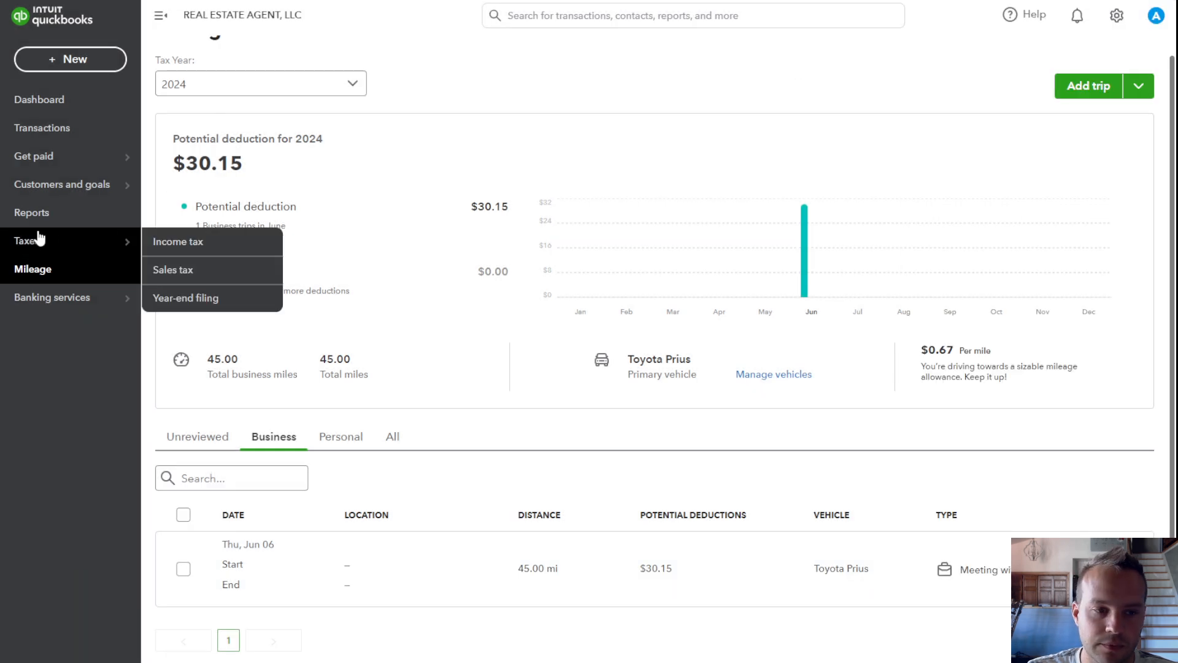
# Step: Review the dashboard's profit and loss, taxable profit, expenses and mileage summaries, and open the transactions behind the profit and loss
pyautogui.click(44, 114)
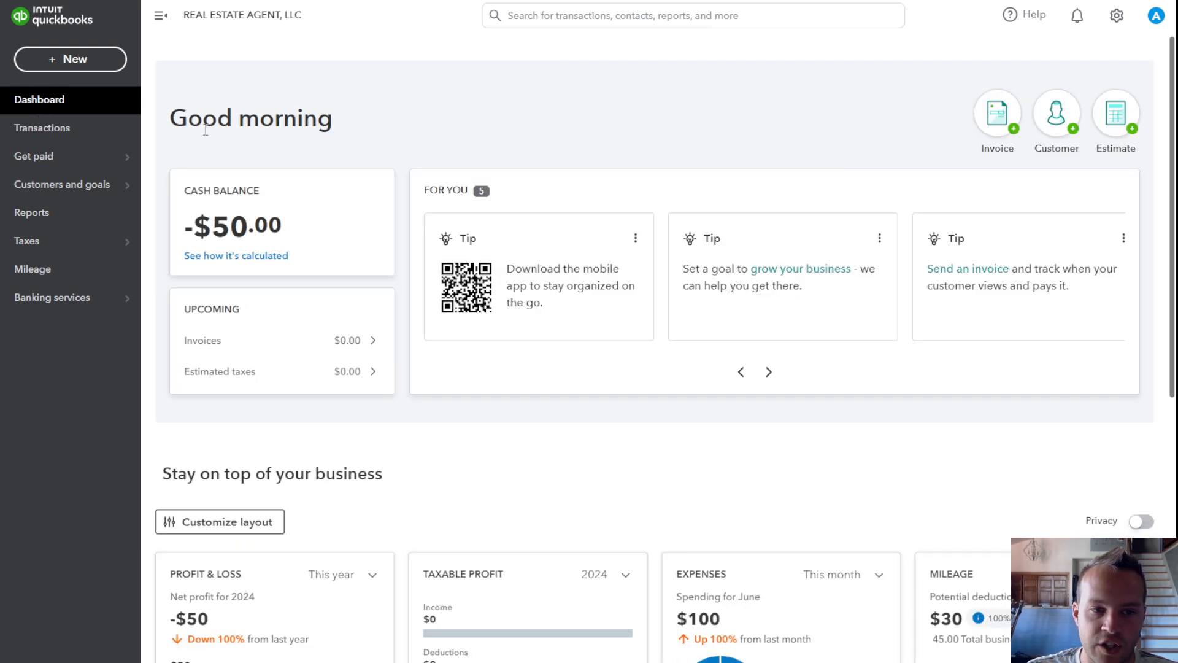
pyautogui.scroll(-1, 205, 130)
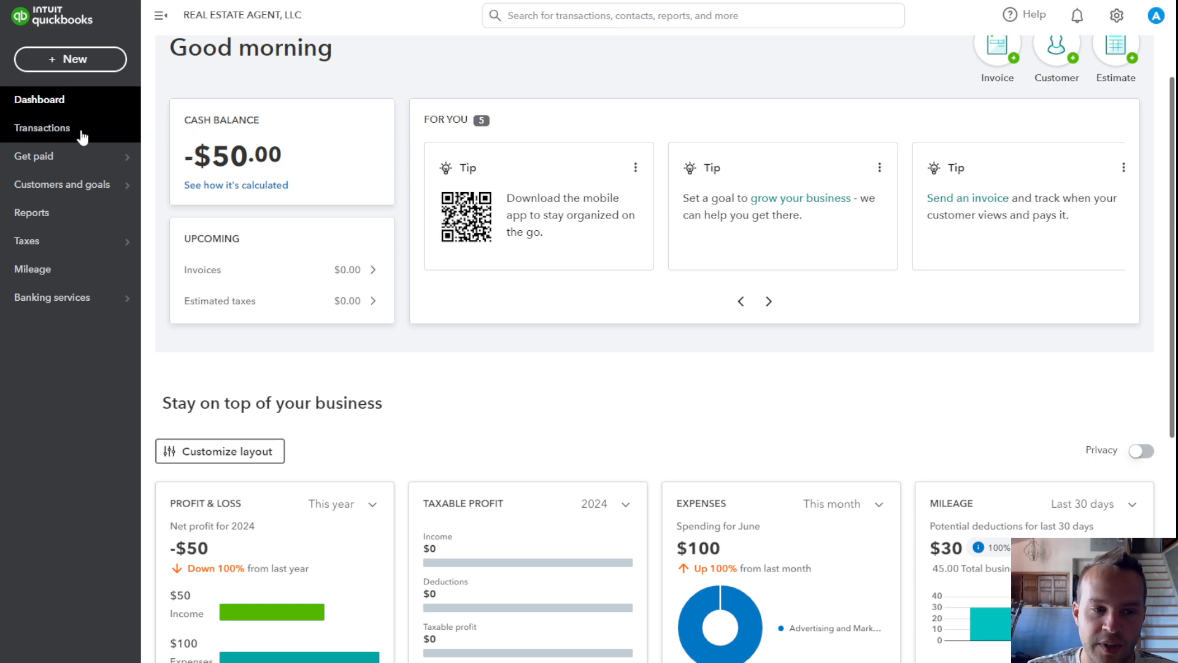
pyautogui.scroll(-2, 243, 160)
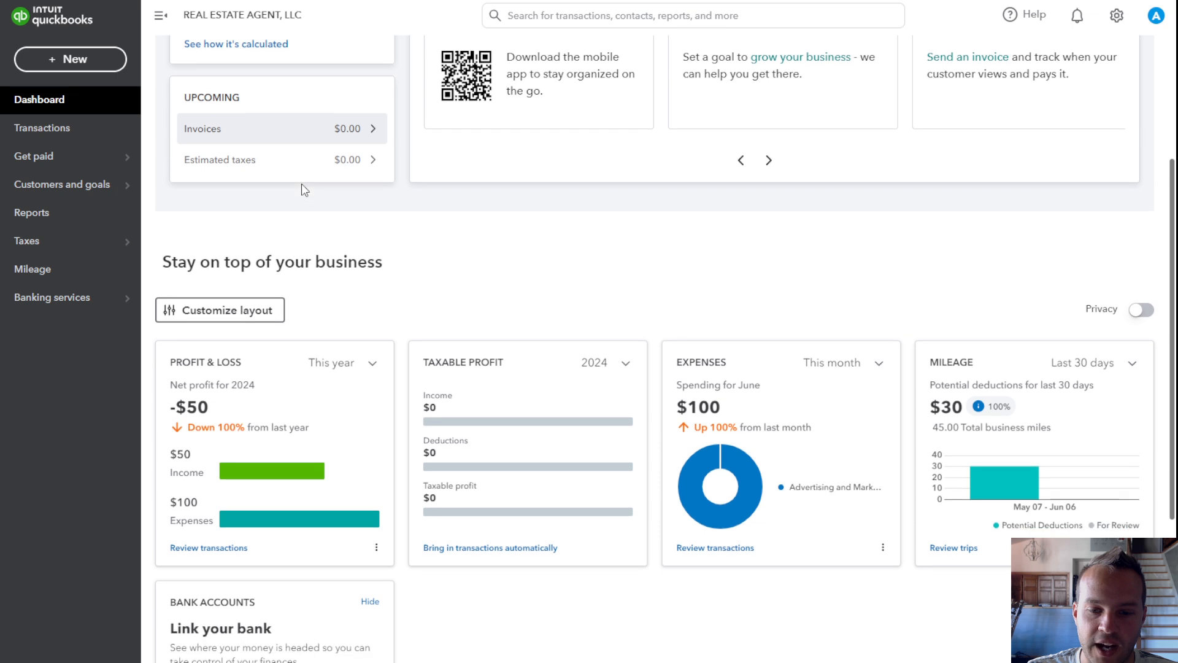
pyautogui.scroll(-2, 418, 211)
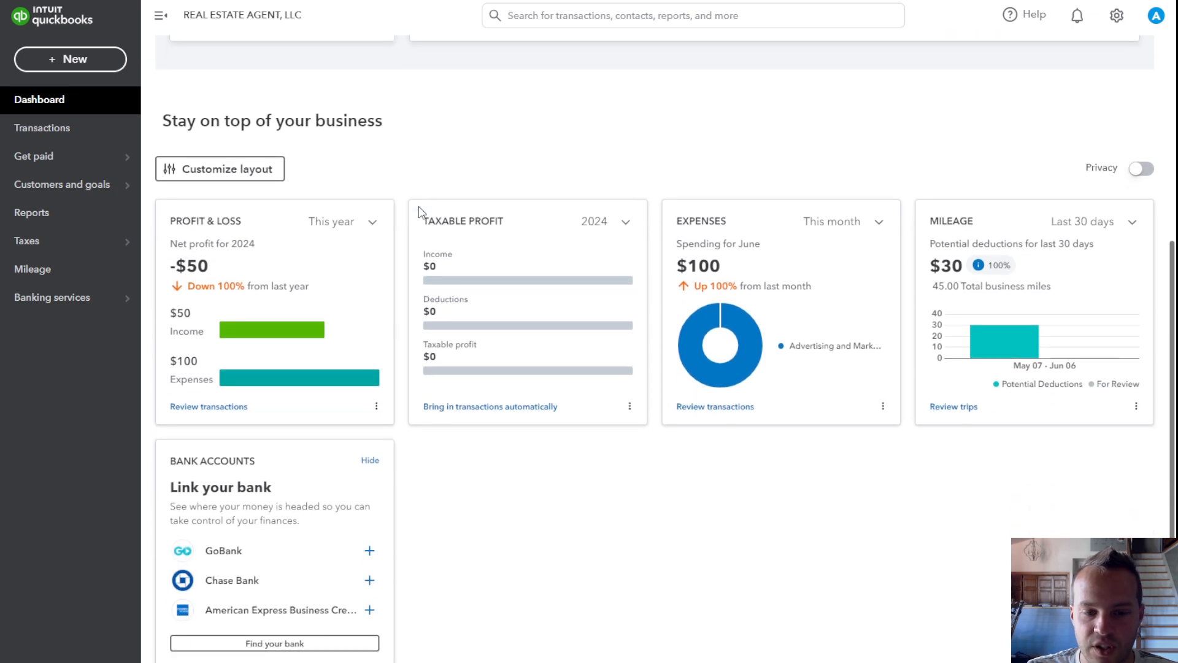
pyautogui.scroll(-1, 419, 211)
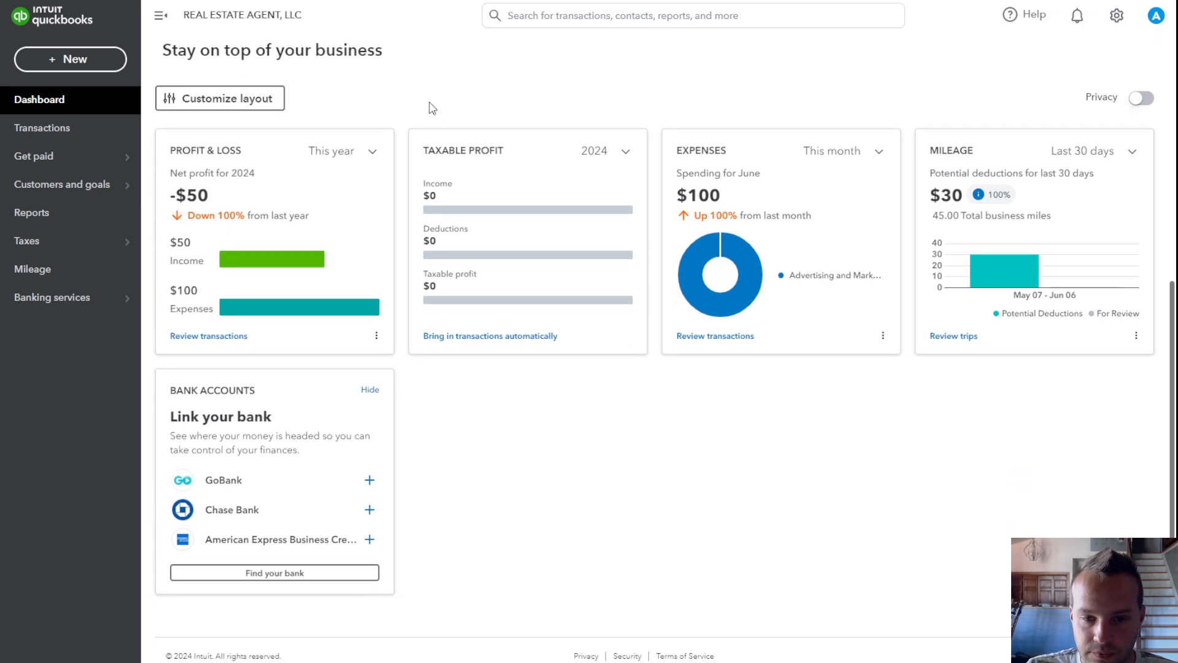
pyautogui.scroll(-1, 405, 116)
pyautogui.scroll(1, 406, 116)
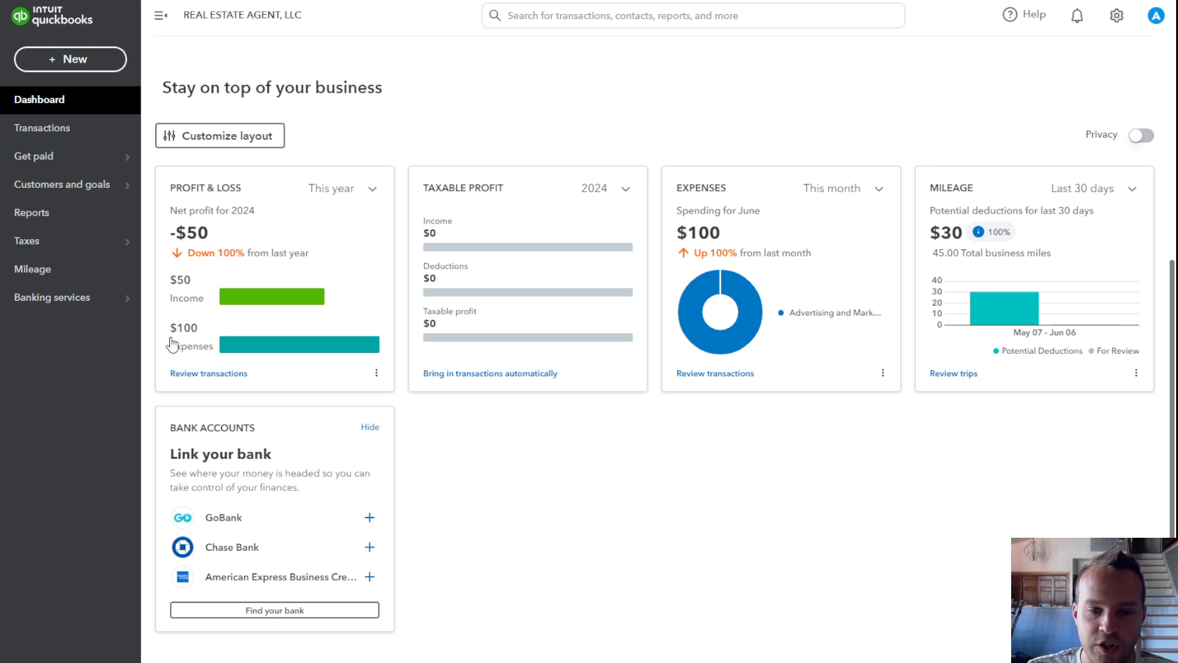
pyautogui.click(203, 375)
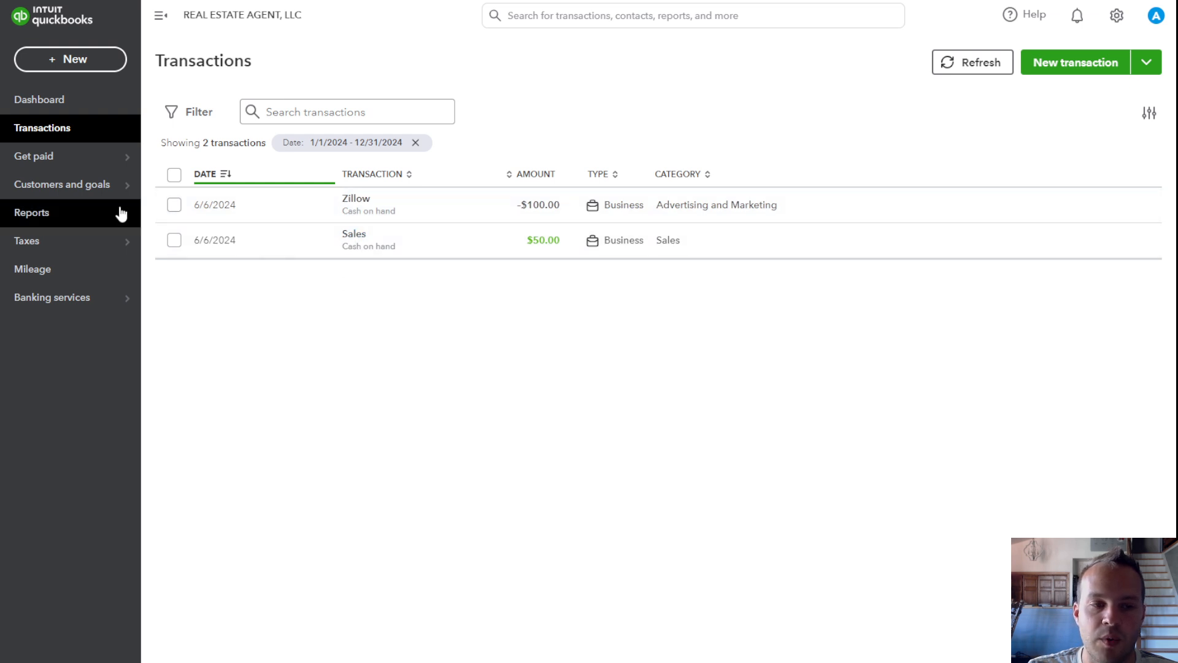
# Step: Open the income tax deductions for 2024 and review the income summary and current deductions
pyautogui.moveTo(46, 253)
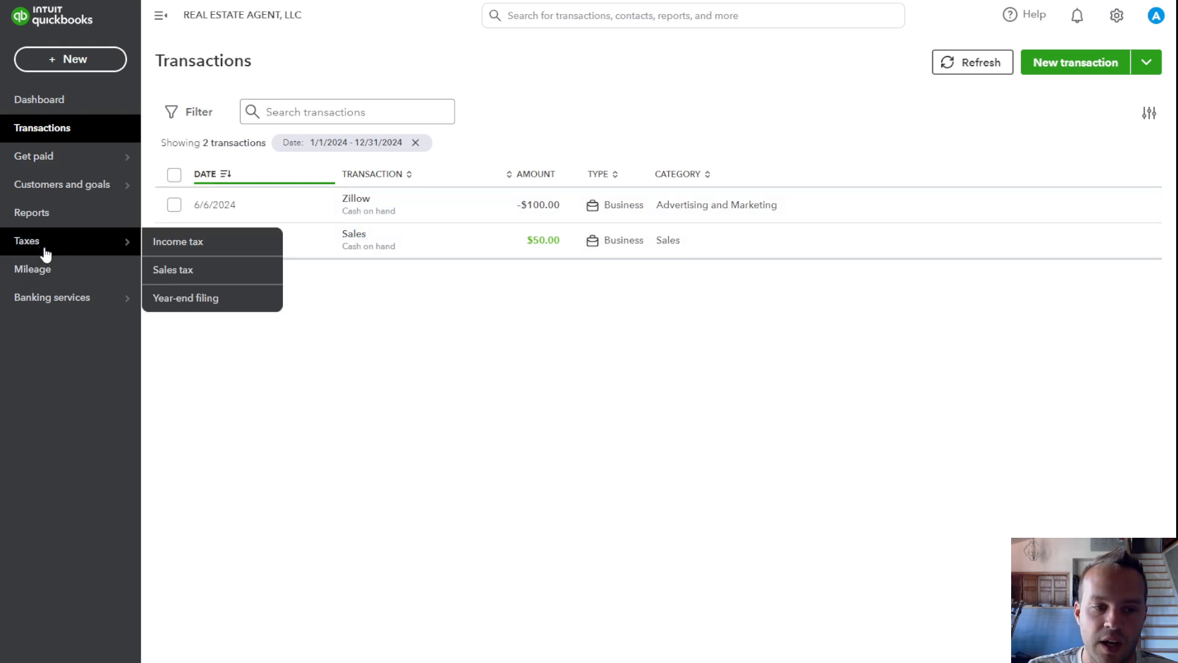
pyautogui.click(170, 246)
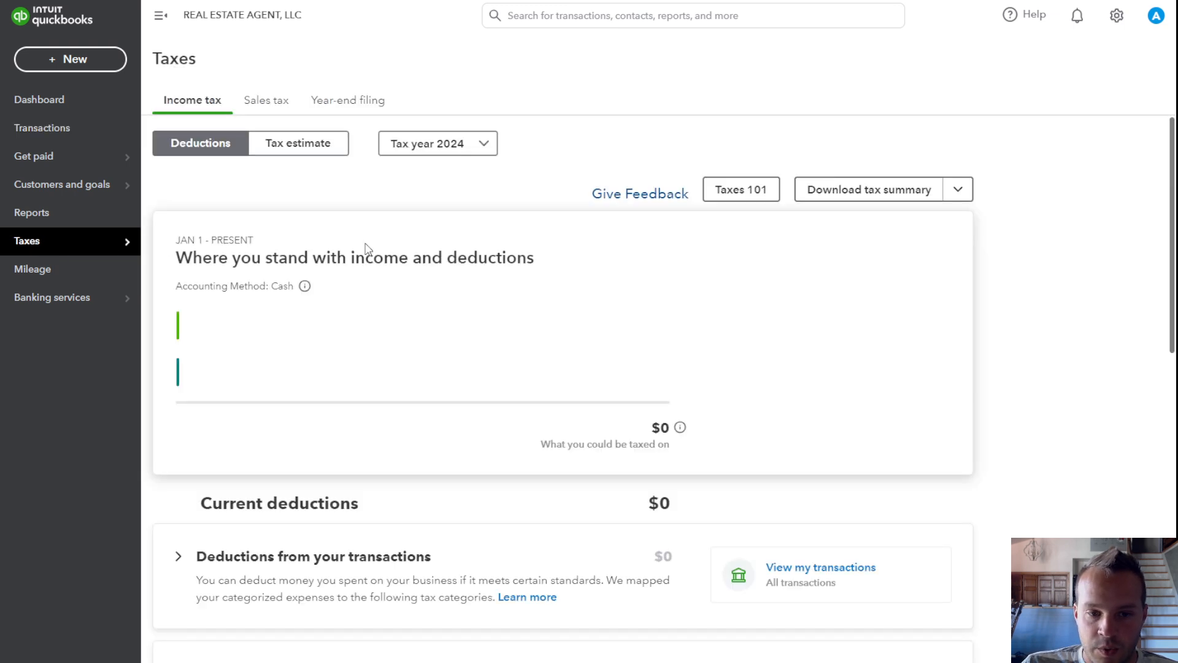
pyautogui.scroll(-1, 469, 250)
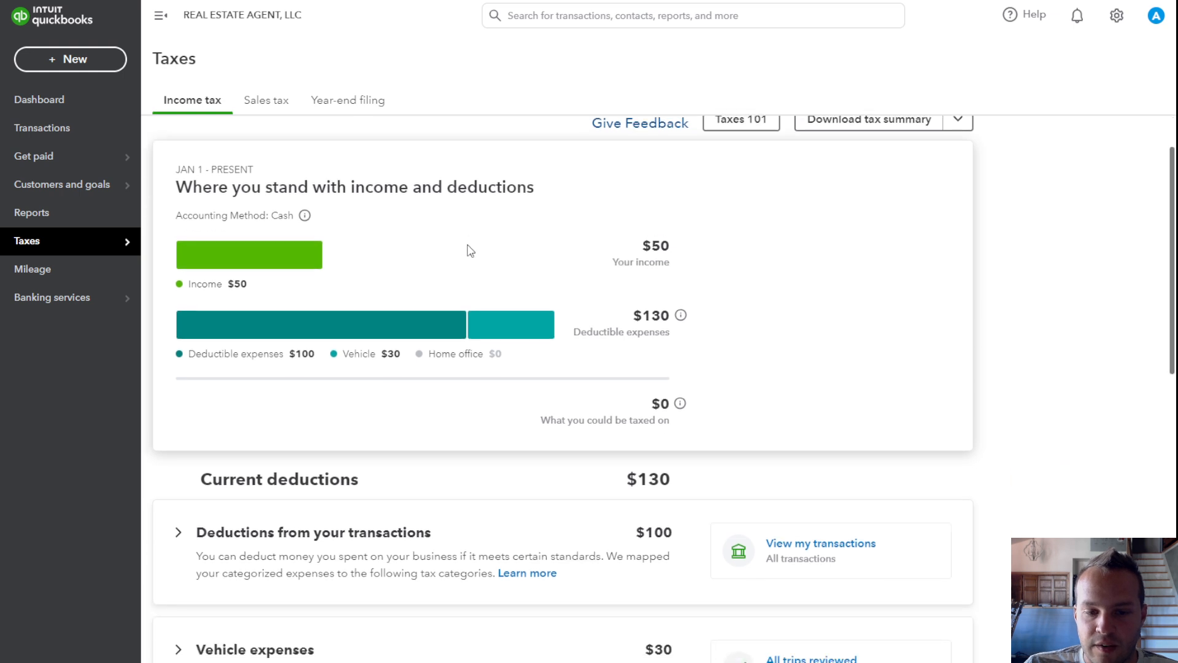
pyautogui.scroll(-4, 469, 250)
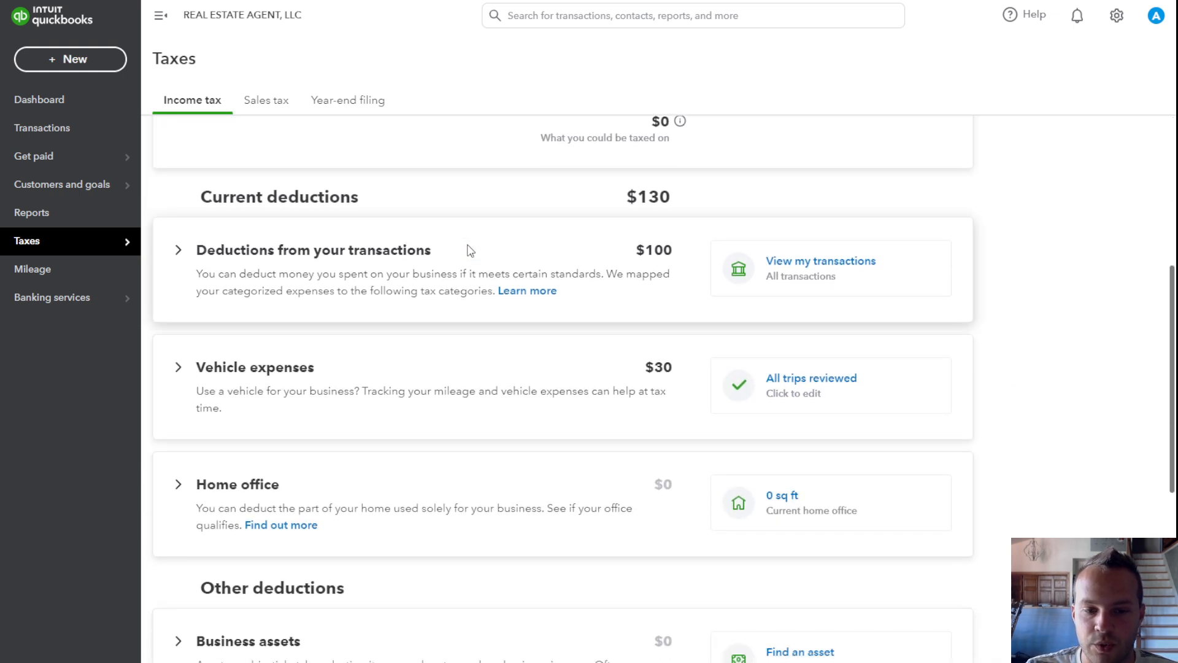
pyautogui.scroll(-1, 469, 251)
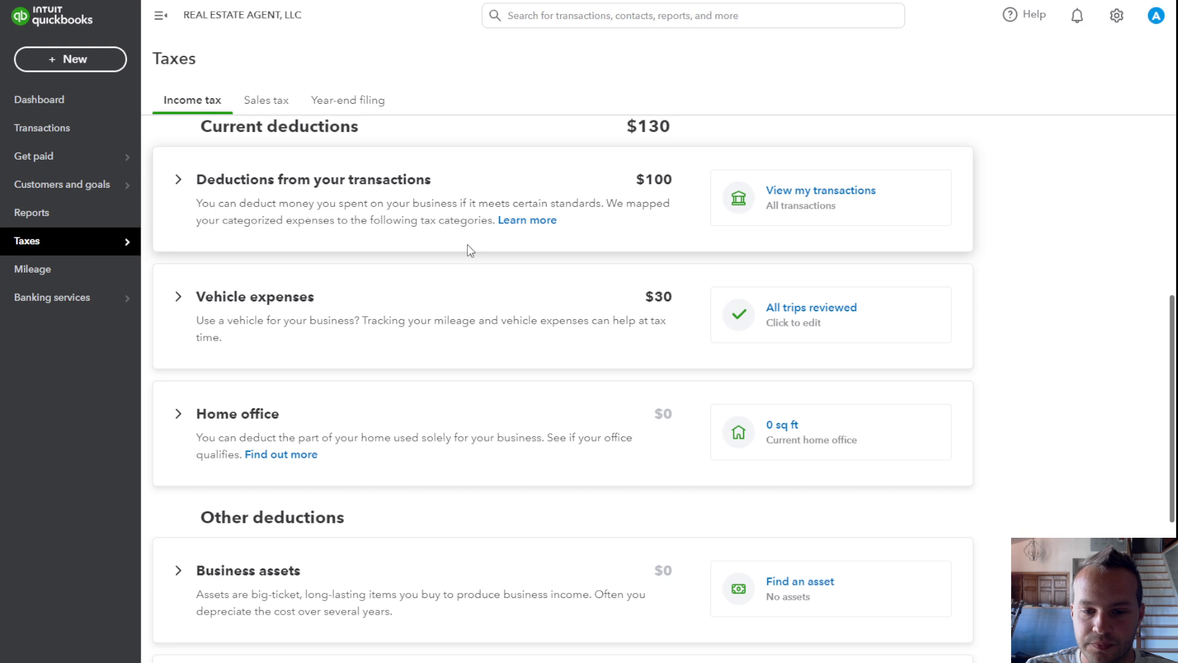
# Step: Expand the vehicle expenses deduction and compare its standard mileage calculation for the Toyota Prius with the income and deductions summary
pyautogui.click(180, 298)
pyautogui.scroll(-2, 487, 311)
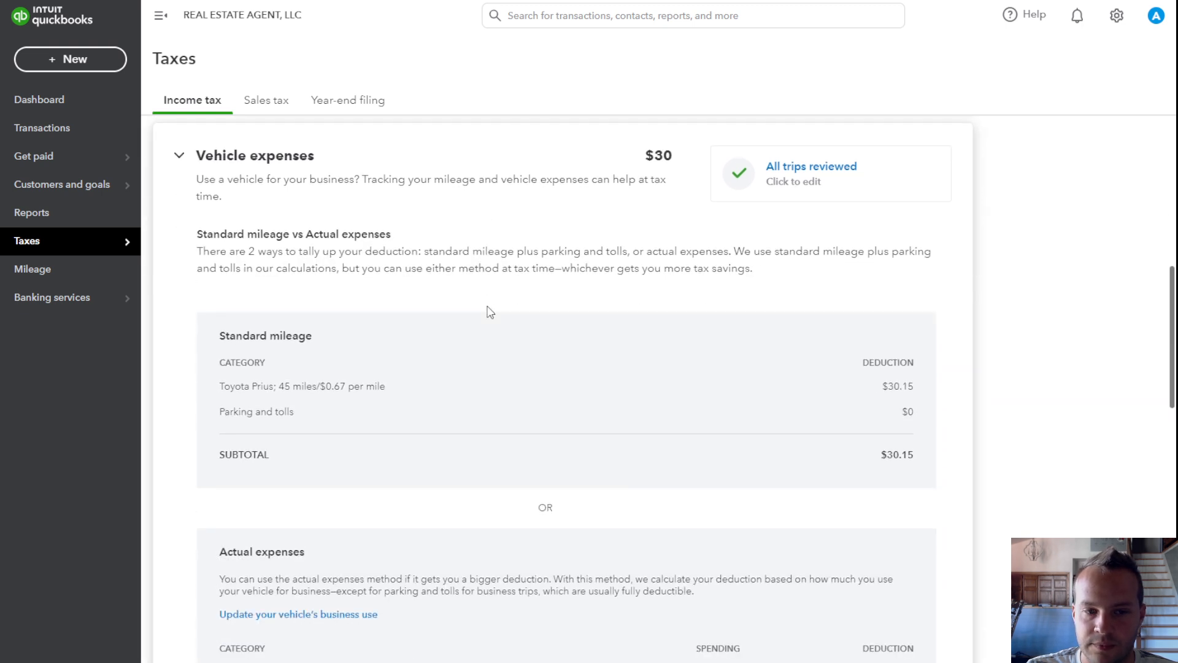
pyautogui.scroll(8, 487, 311)
pyautogui.scroll(-1, 488, 309)
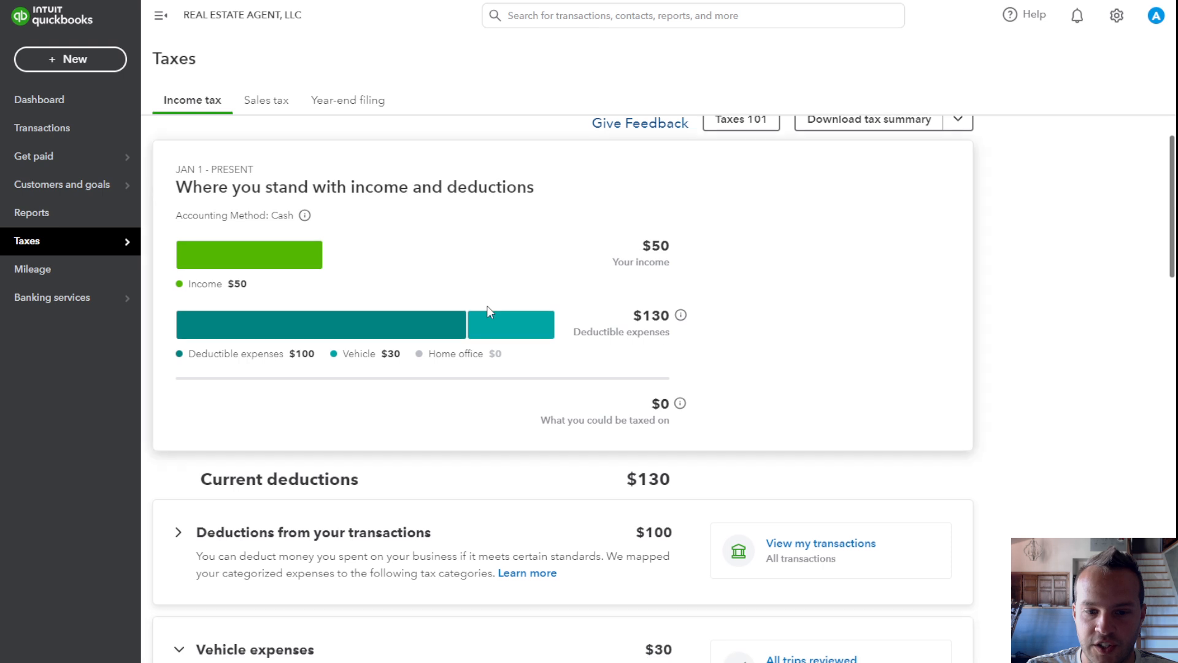
pyautogui.scroll(-1, 488, 310)
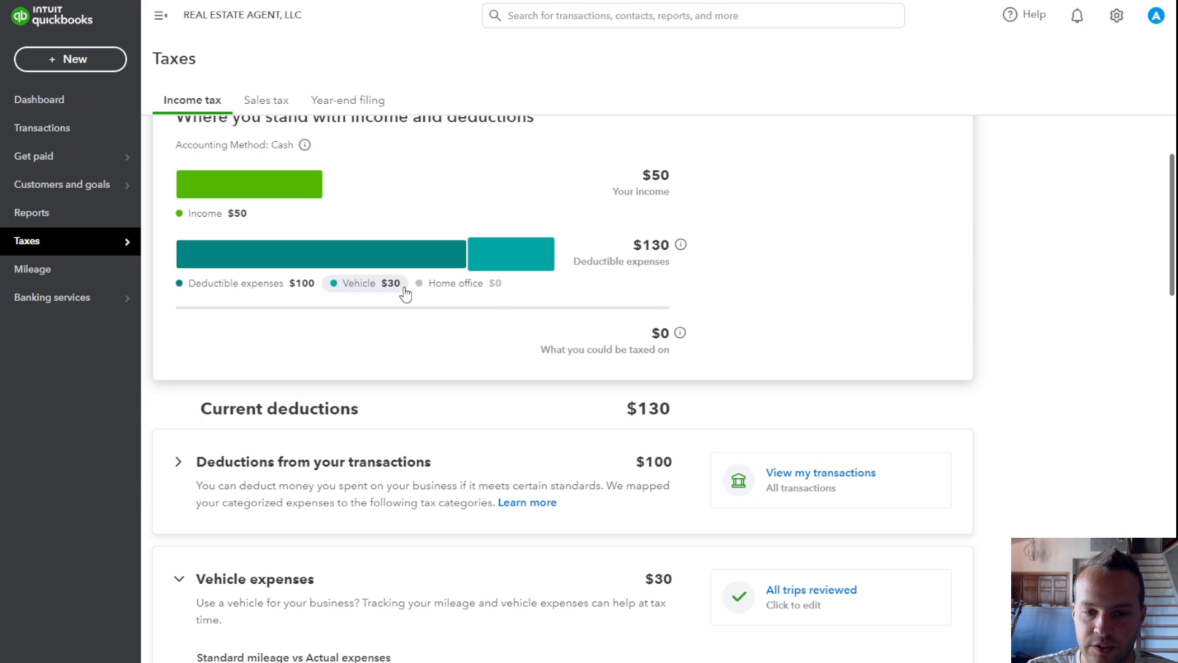
pyautogui.scroll(-5, 404, 294)
pyautogui.scroll(-1, 368, 297)
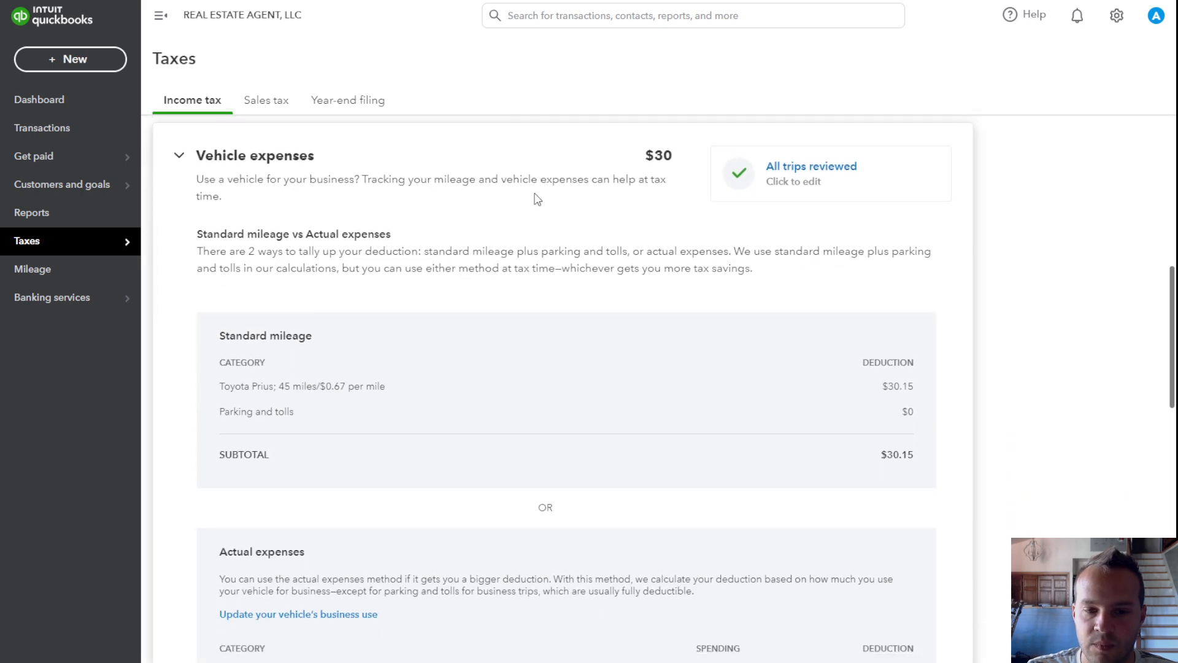
pyautogui.moveTo(247, 391); pyautogui.dragTo(377, 384)
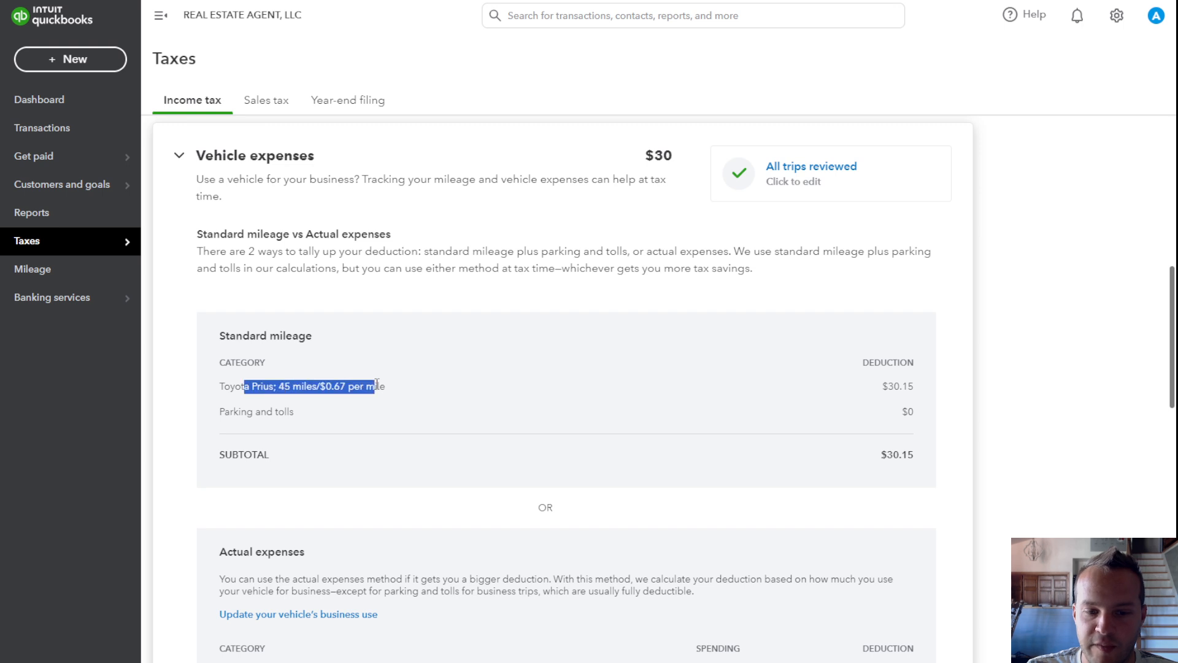
pyautogui.doubleClick(899, 386)
pyautogui.scroll(-2, 898, 383)
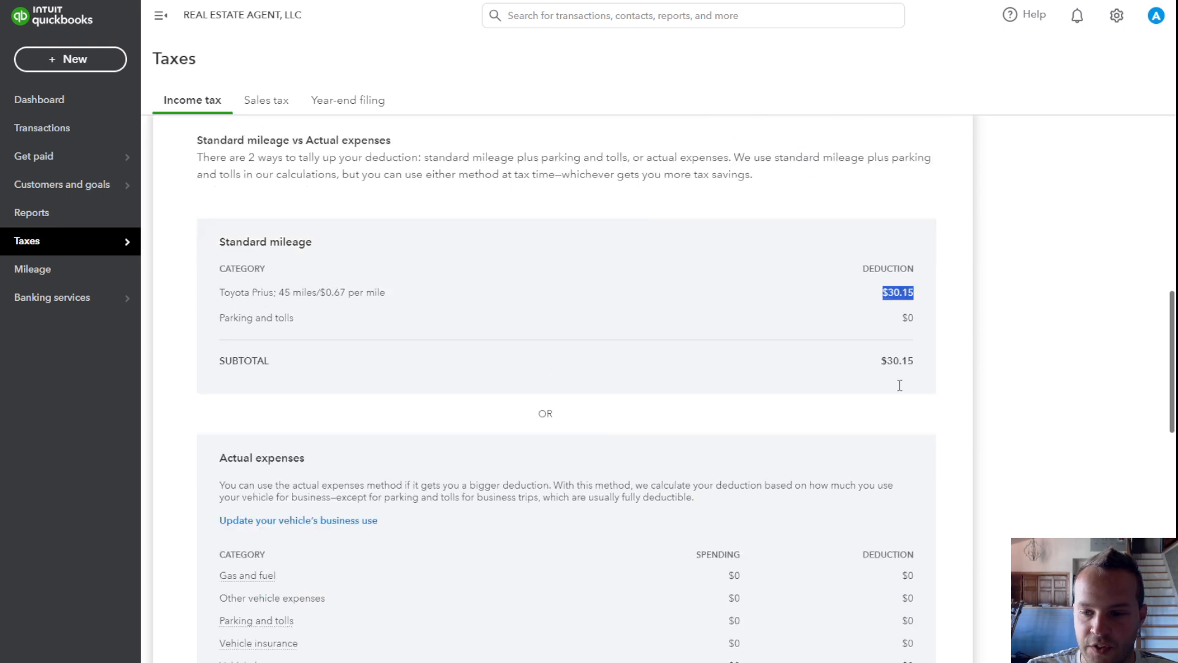
# Step: Compare the standard mileage deduction with the actual expenses method and its vehicle spending categories
pyautogui.scroll(-1, 787, 387)
pyautogui.scroll(-2, 660, 371)
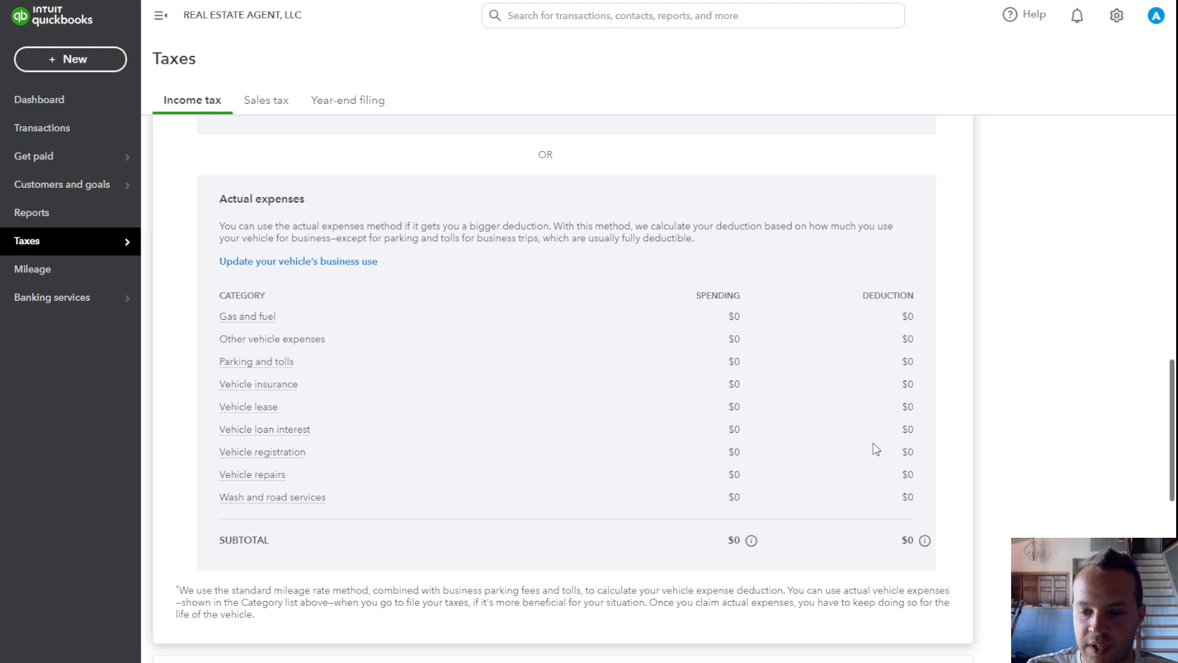
pyautogui.scroll(-1, 846, 460)
pyautogui.scroll(5, 846, 460)
pyautogui.click(799, 397)
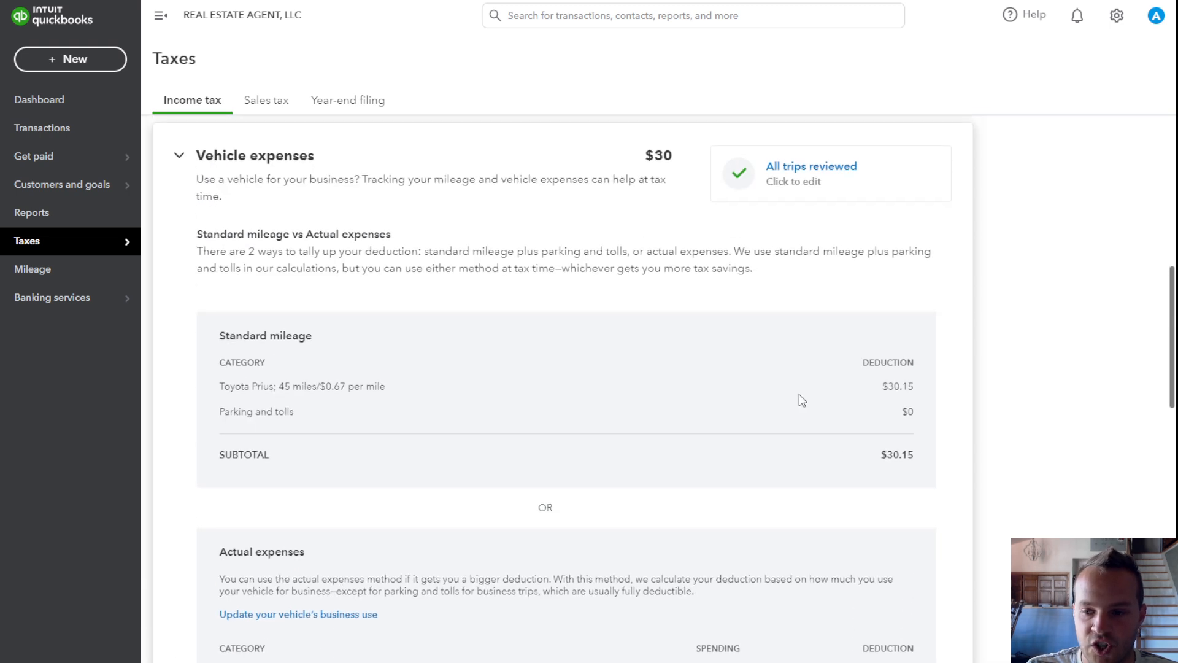
pyautogui.scroll(-5, 860, 385)
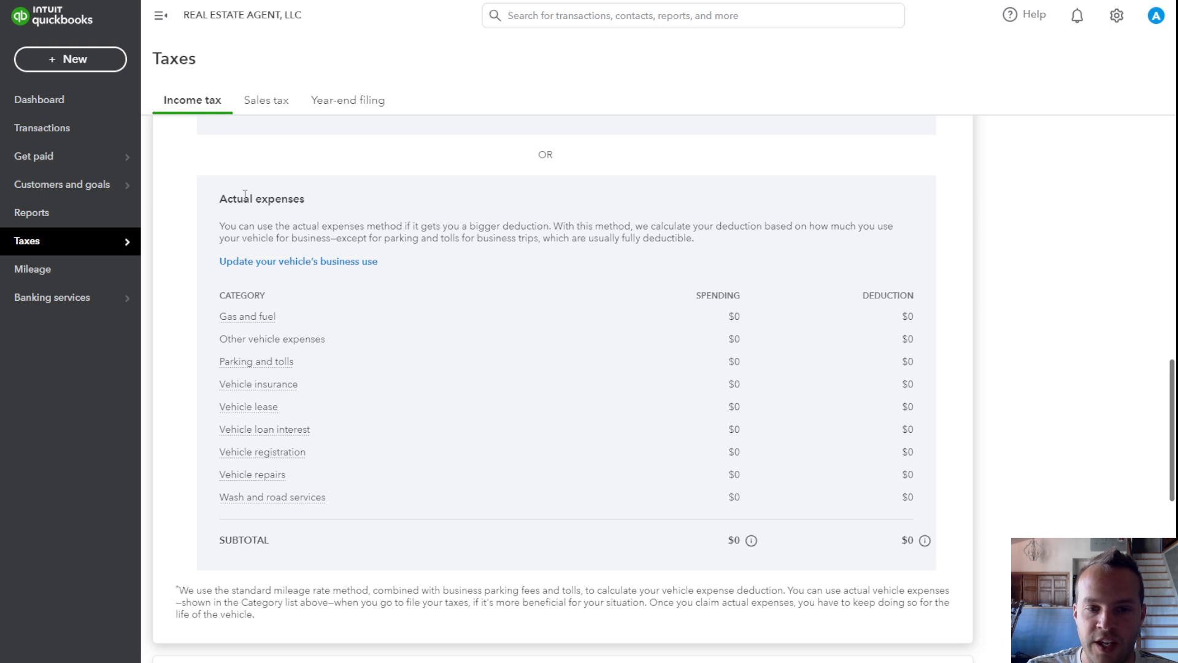
pyautogui.moveTo(245, 195); pyautogui.dragTo(216, 198)
pyautogui.click(710, 249)
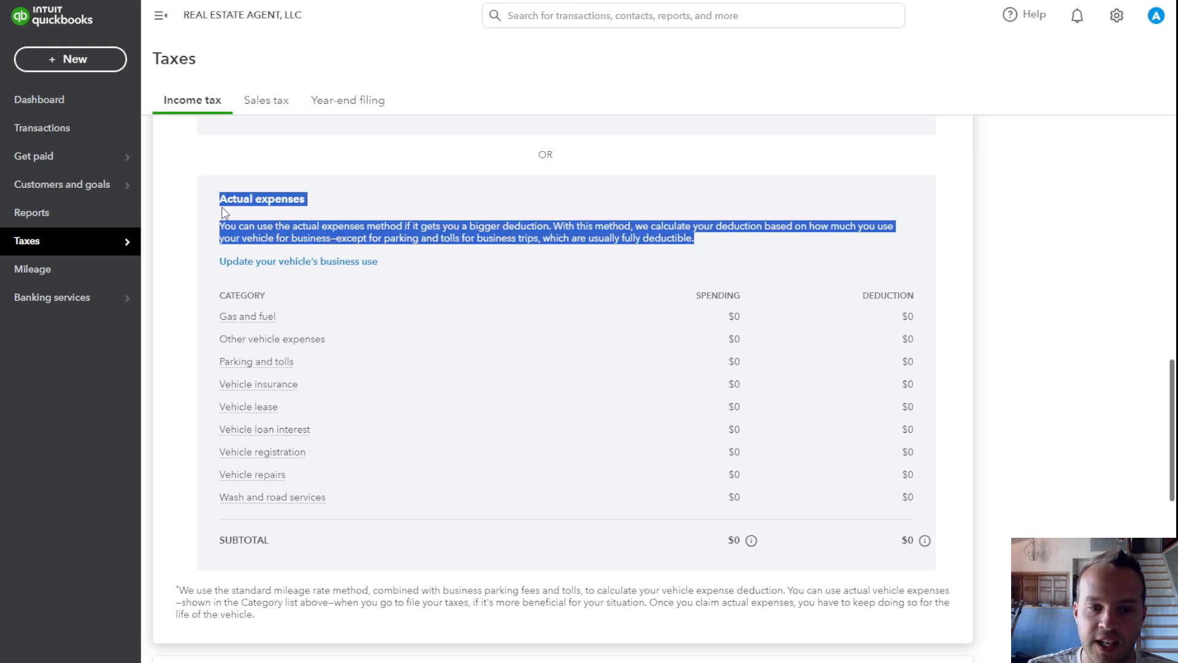
# Step: Start a new expense transaction in the transactions list with an amount of 5.00
pyautogui.click(68, 134)
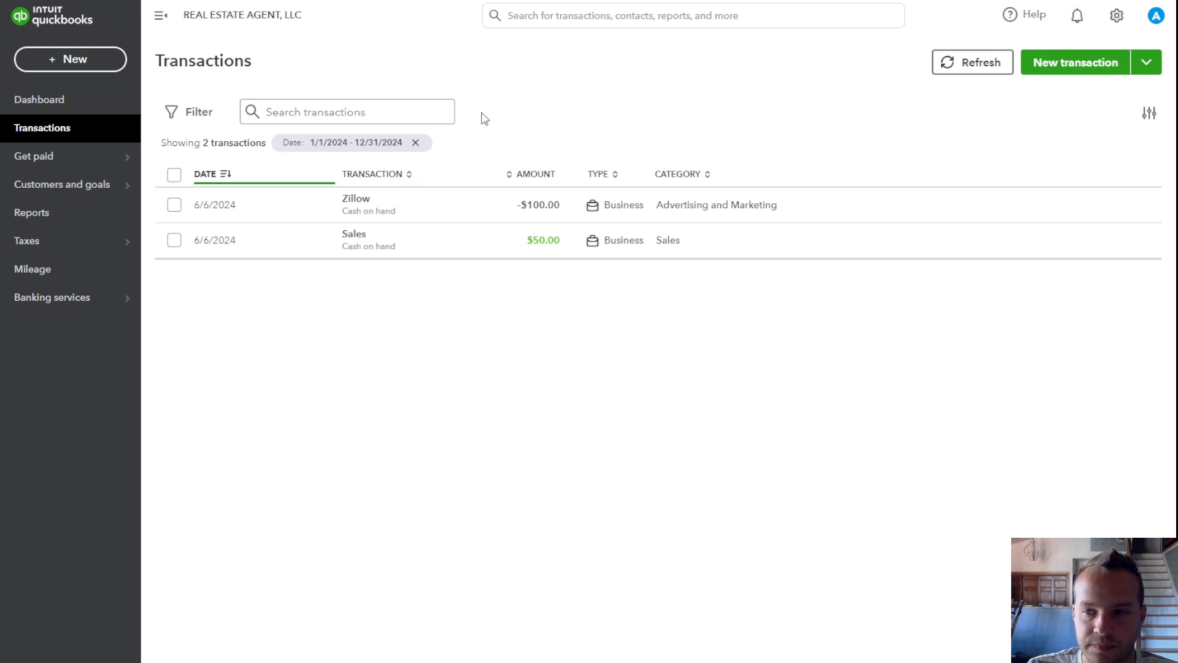
pyautogui.click(1087, 65)
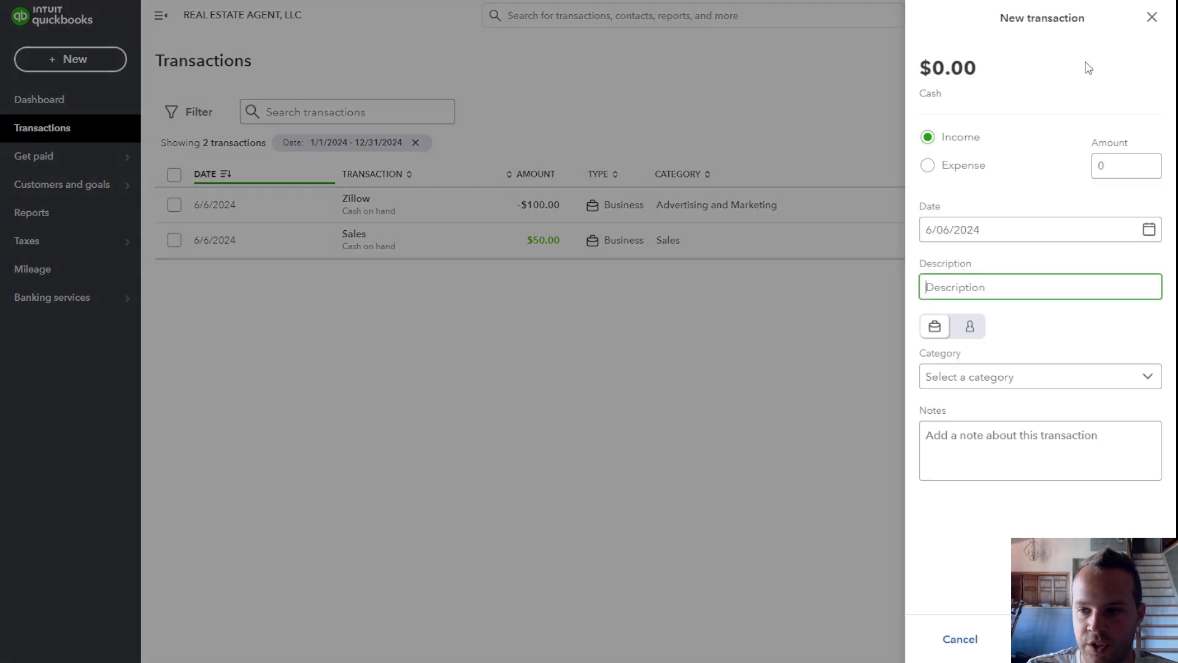
pyautogui.click(959, 166)
pyautogui.click(1134, 164)
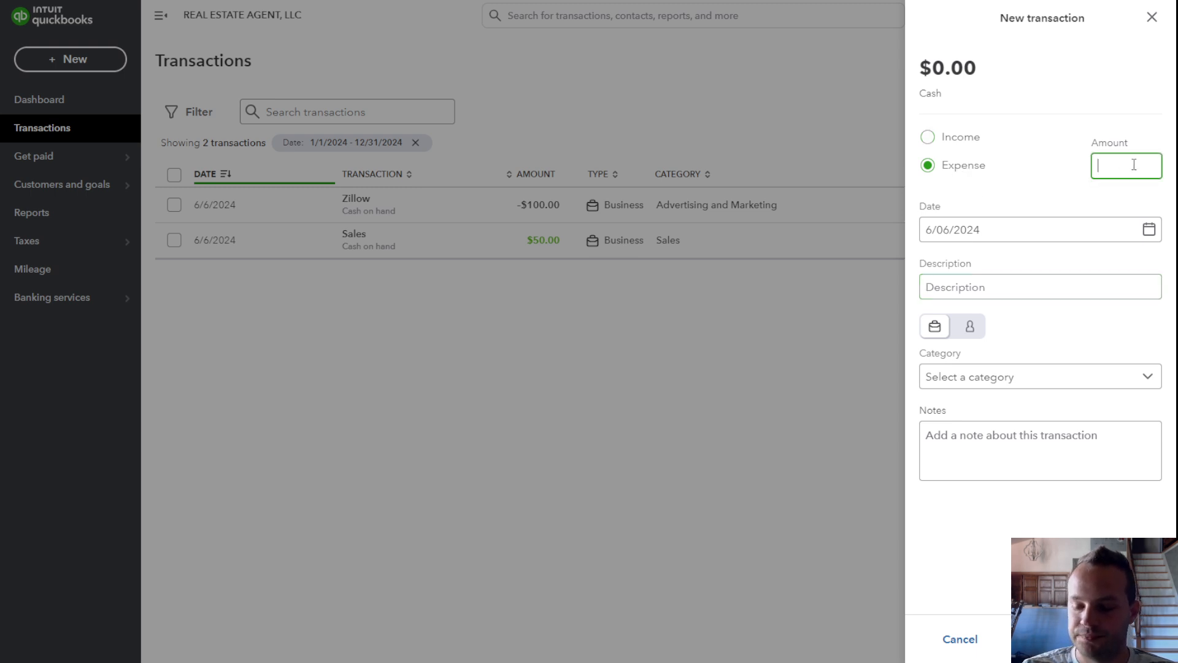
pyautogui.write('25.00')
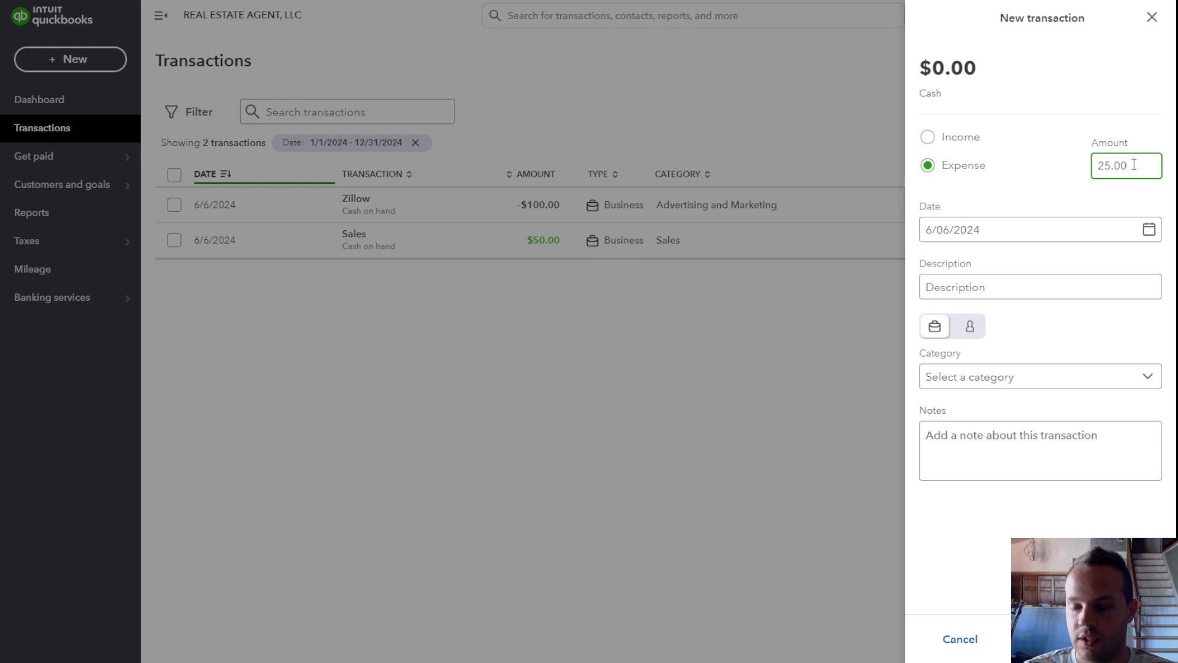
pyautogui.press('BackSpace')
pyautogui.press('BackSpace')
pyautogui.press('BackSpace')
pyautogui.press('BackSpace')
pyautogui.press('BackSpace')
pyautogui.write('5.00')
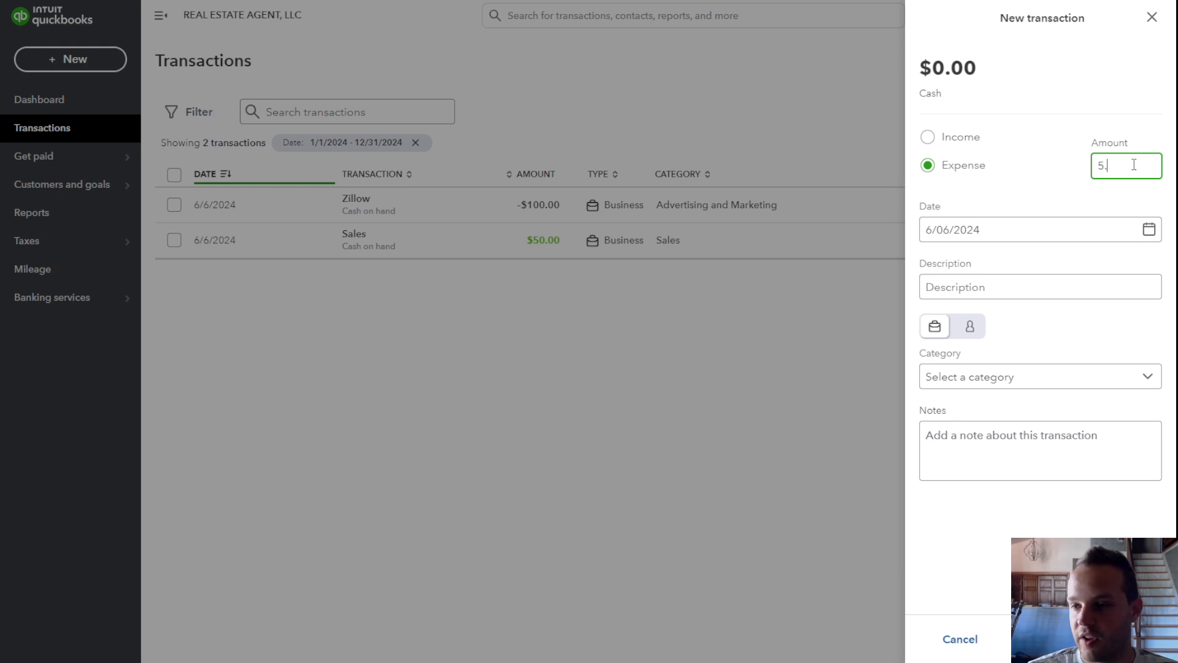
# Step: Describe the expense as Fuel, categorize it as Gas and fuel, and save the transaction
pyautogui.click(1006, 288)
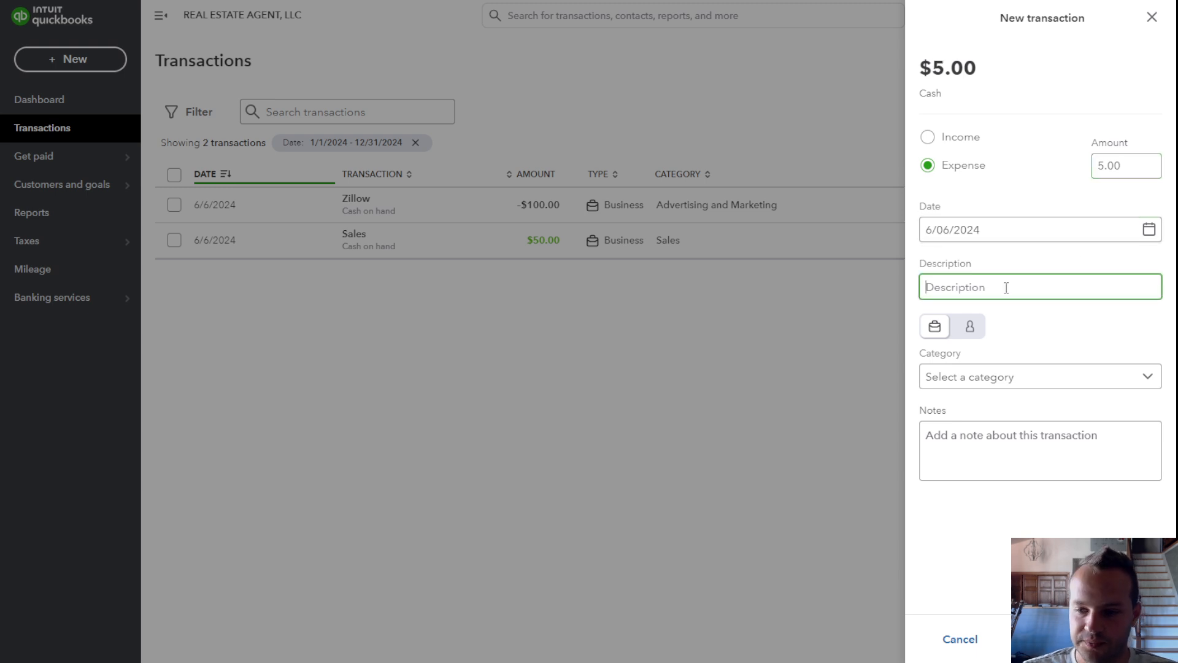
pyautogui.write('Fuel')
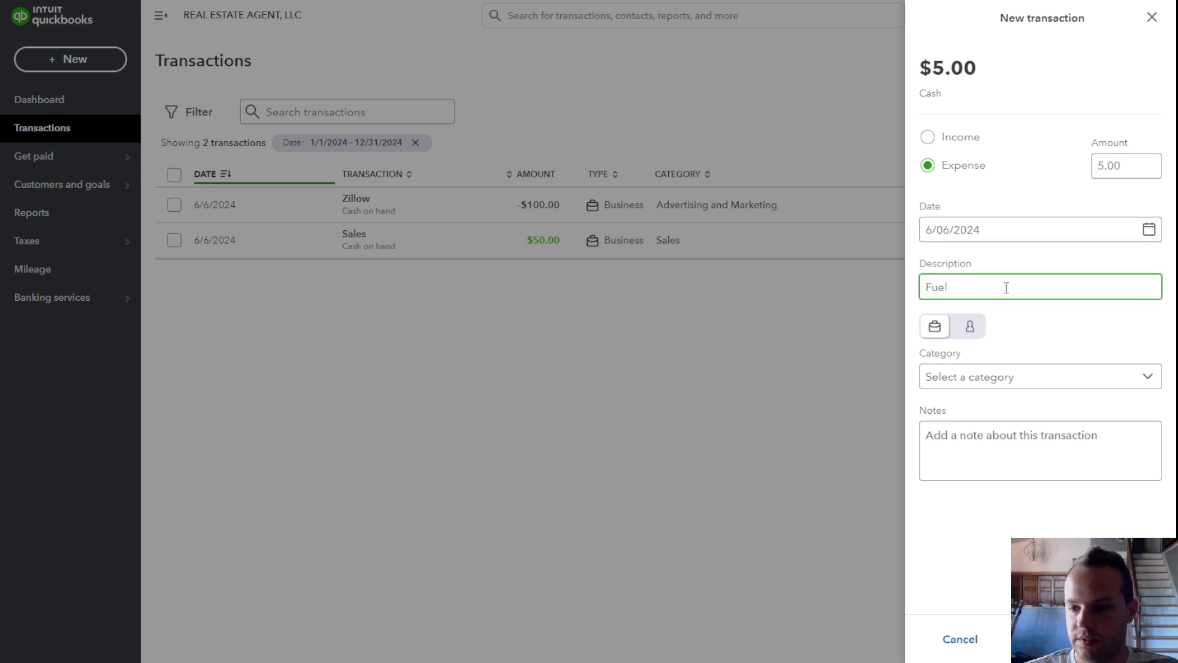
pyautogui.click(1006, 384)
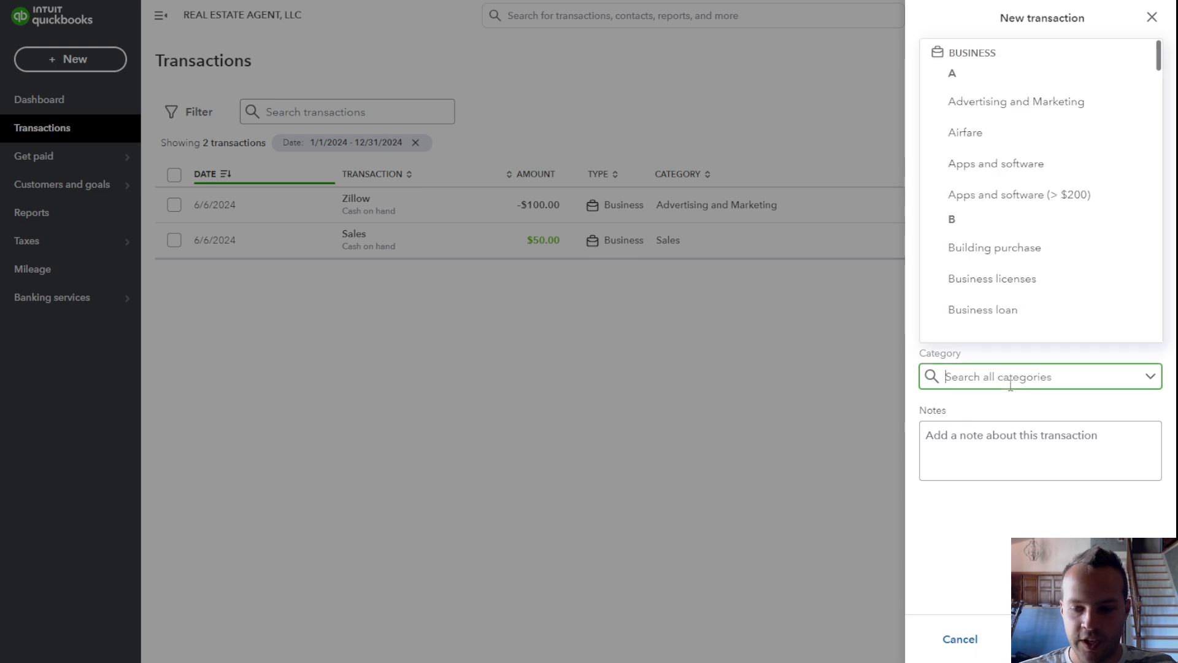
pyautogui.write('gas')
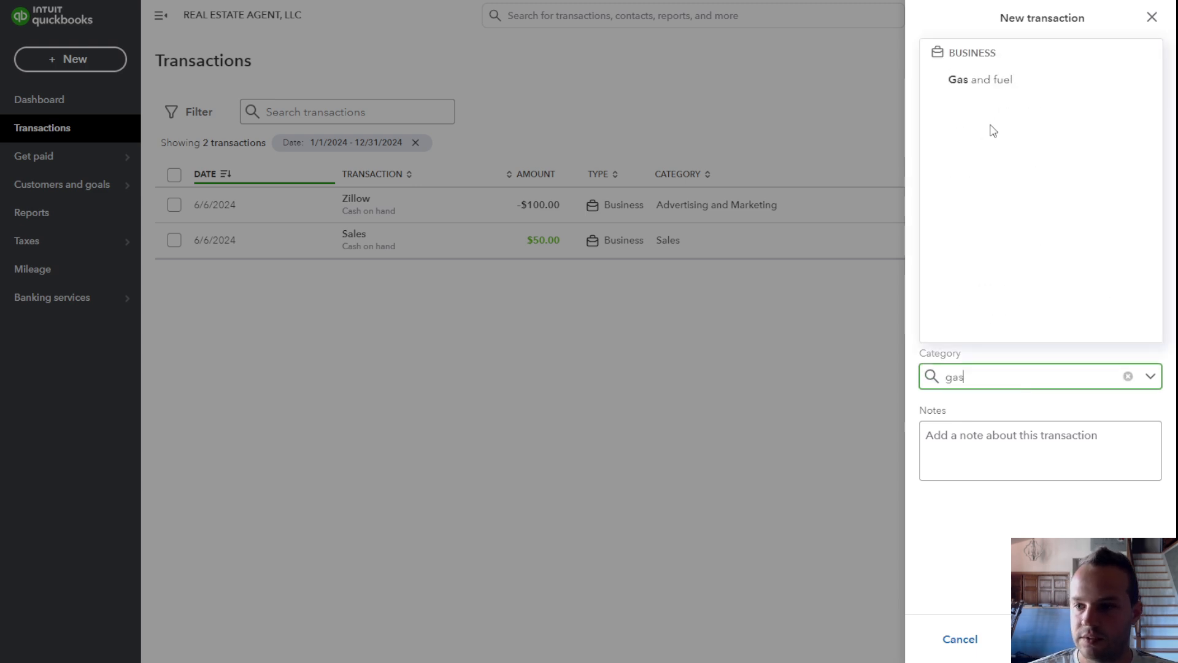
pyautogui.click(992, 94)
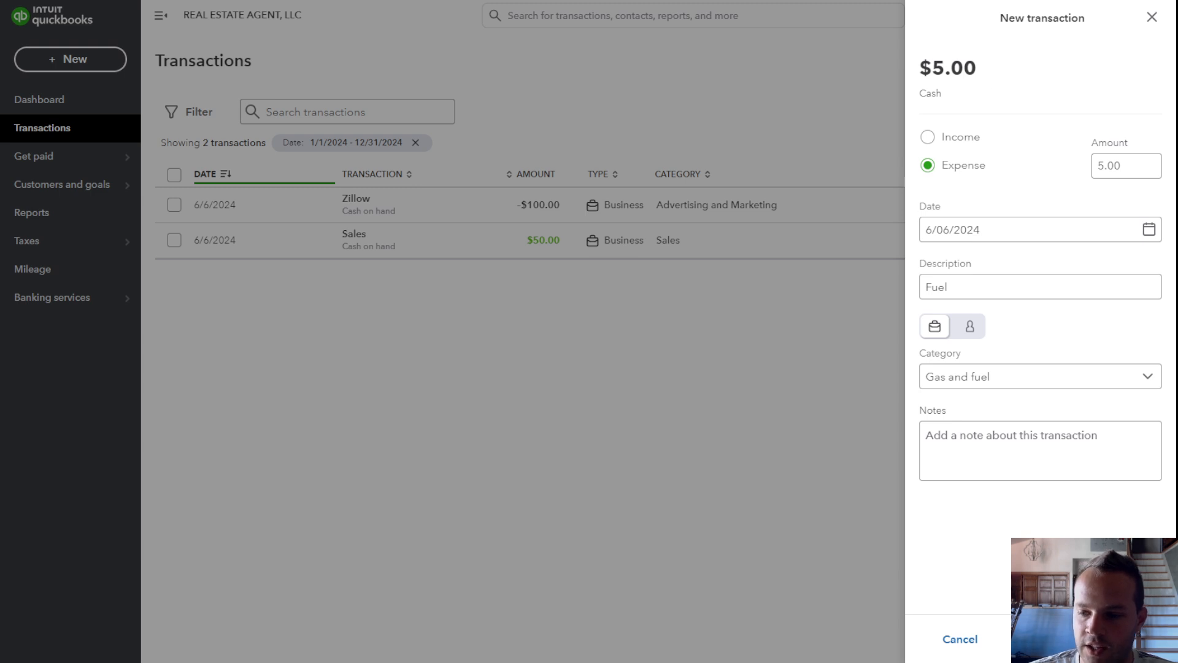
pyautogui.click(1130, 638)
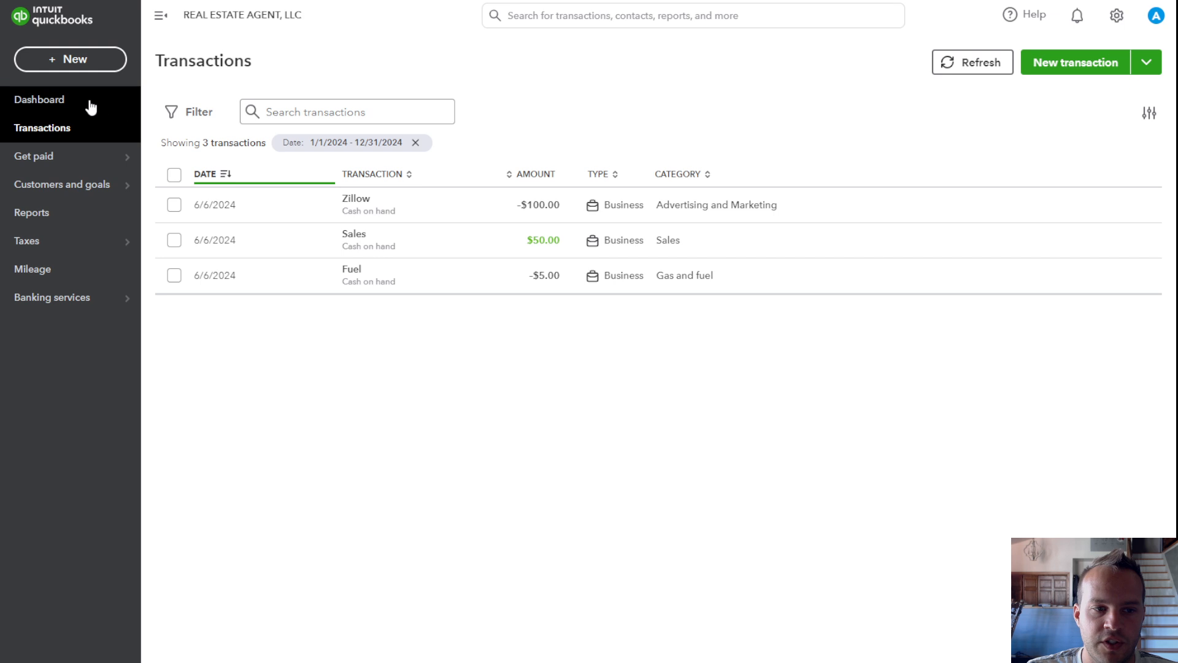
# Step: Open the income tax overview and check the vehicle amount in the income and deductions summary
pyautogui.moveTo(62, 246)
pyautogui.click(155, 243)
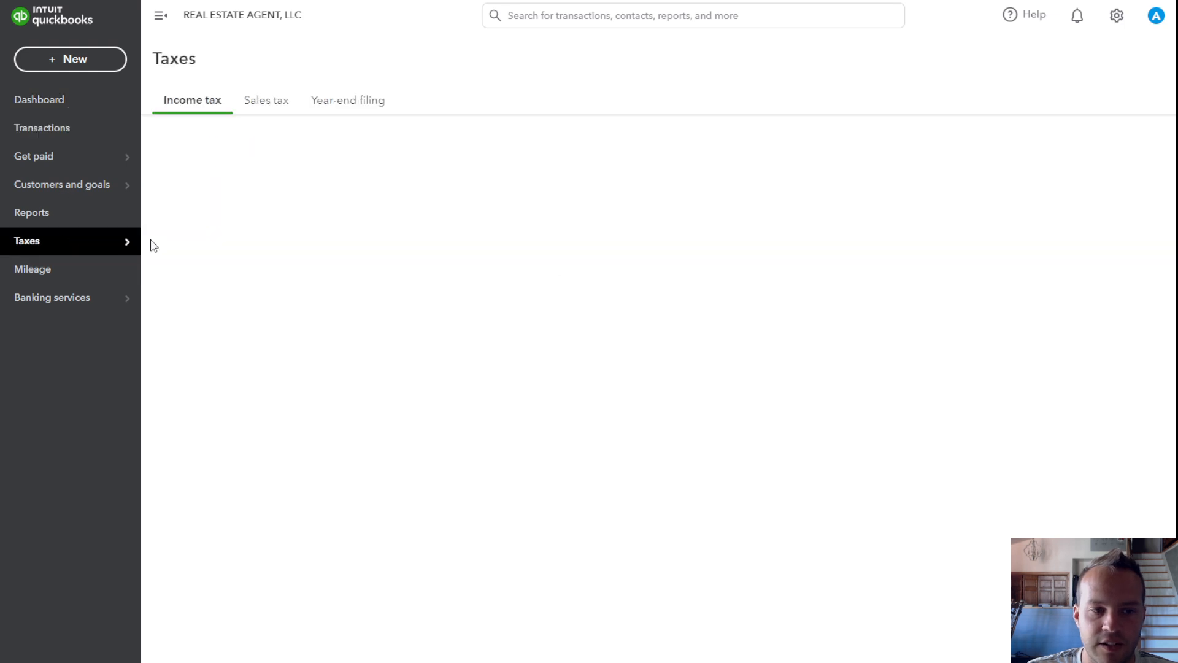
pyautogui.scroll(-2, 407, 277)
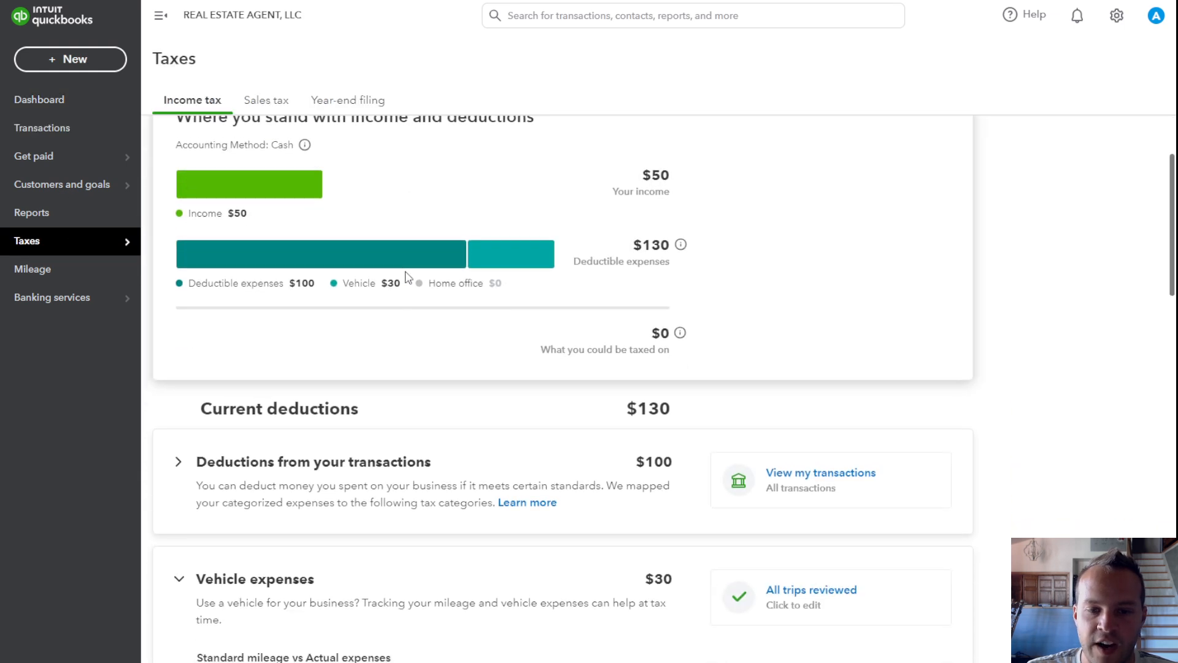
pyautogui.scroll(1, 406, 277)
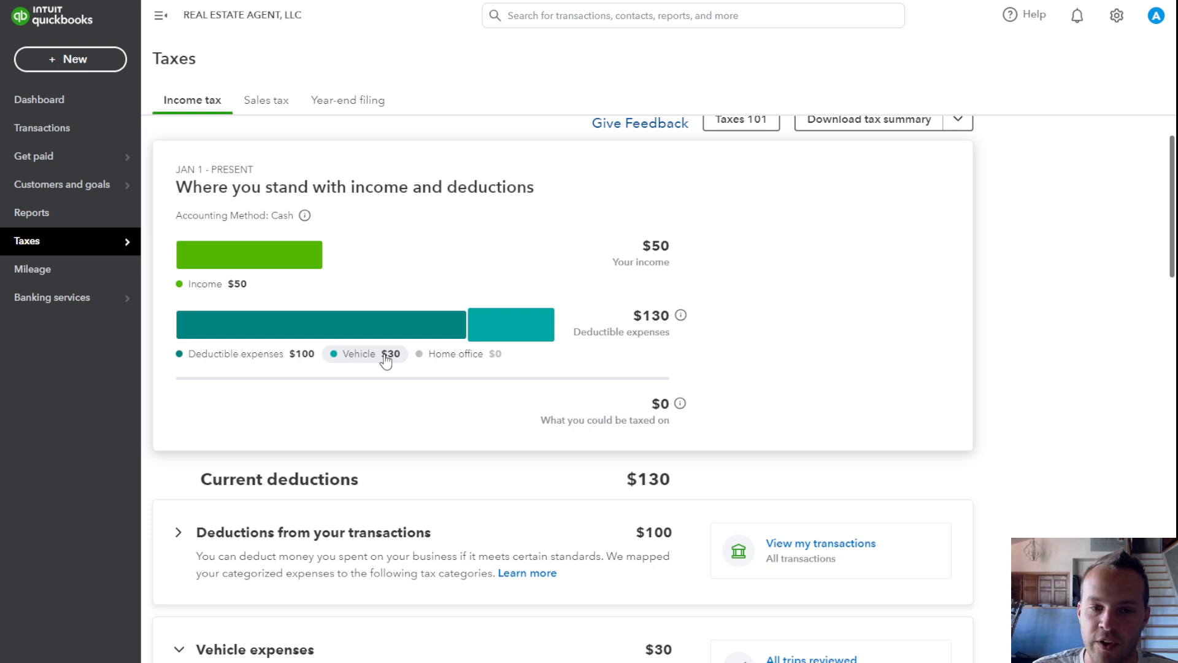
pyautogui.scroll(-1, 385, 361)
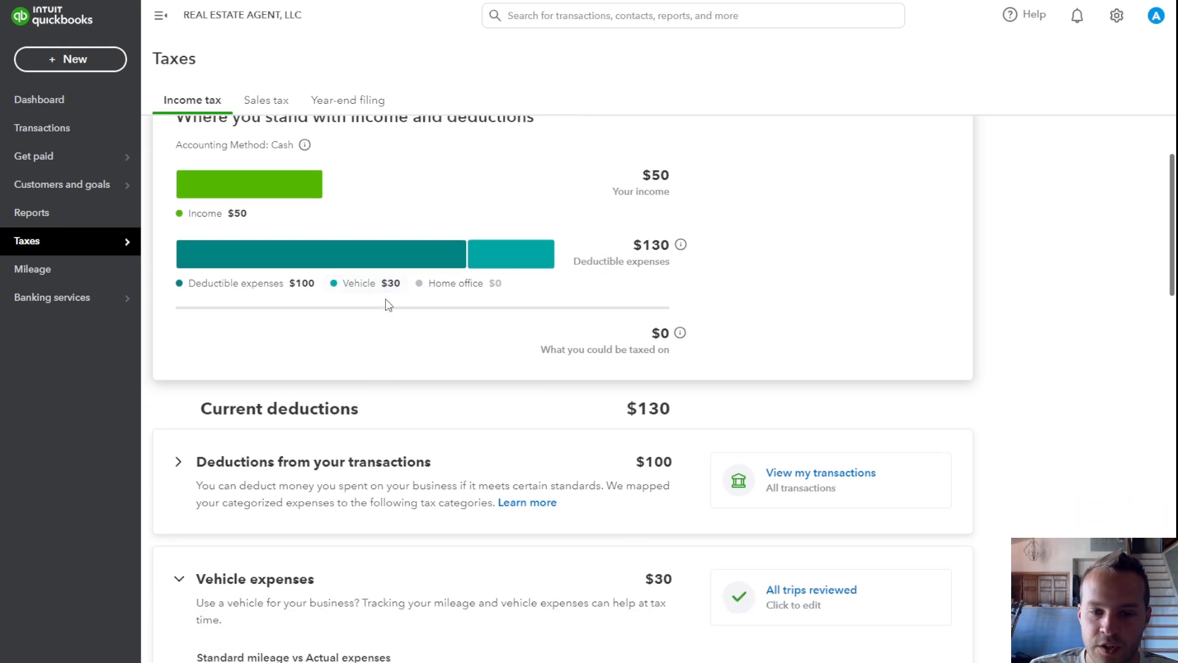
pyautogui.scroll(-2, 381, 289)
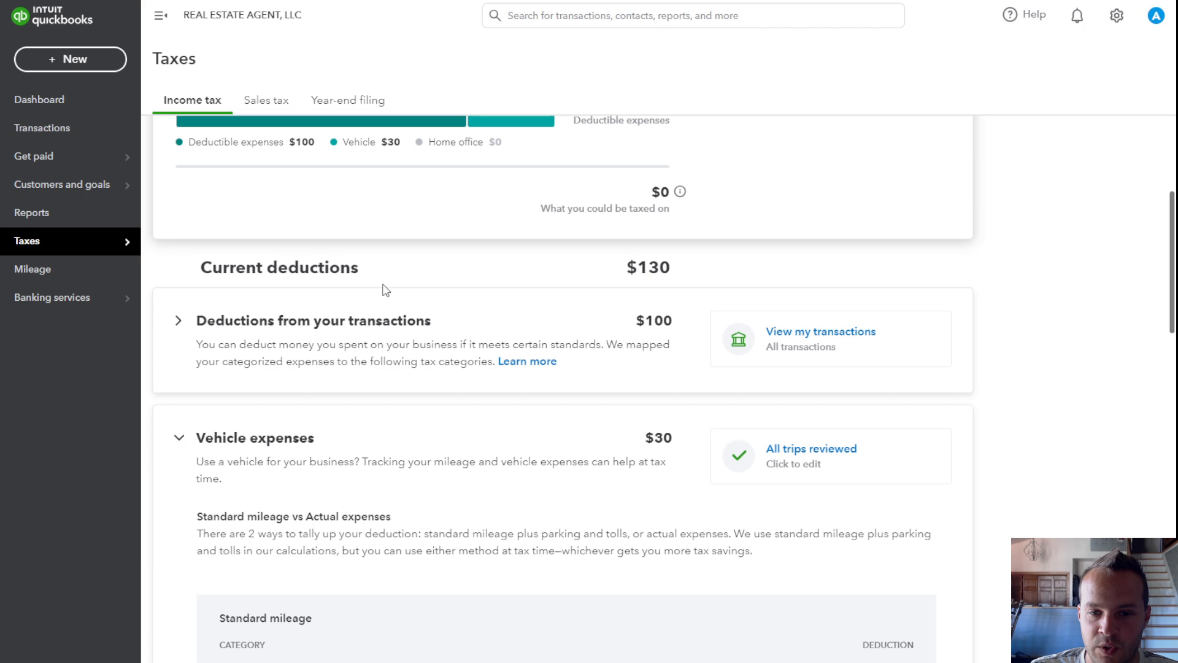
pyautogui.scroll(1, 381, 289)
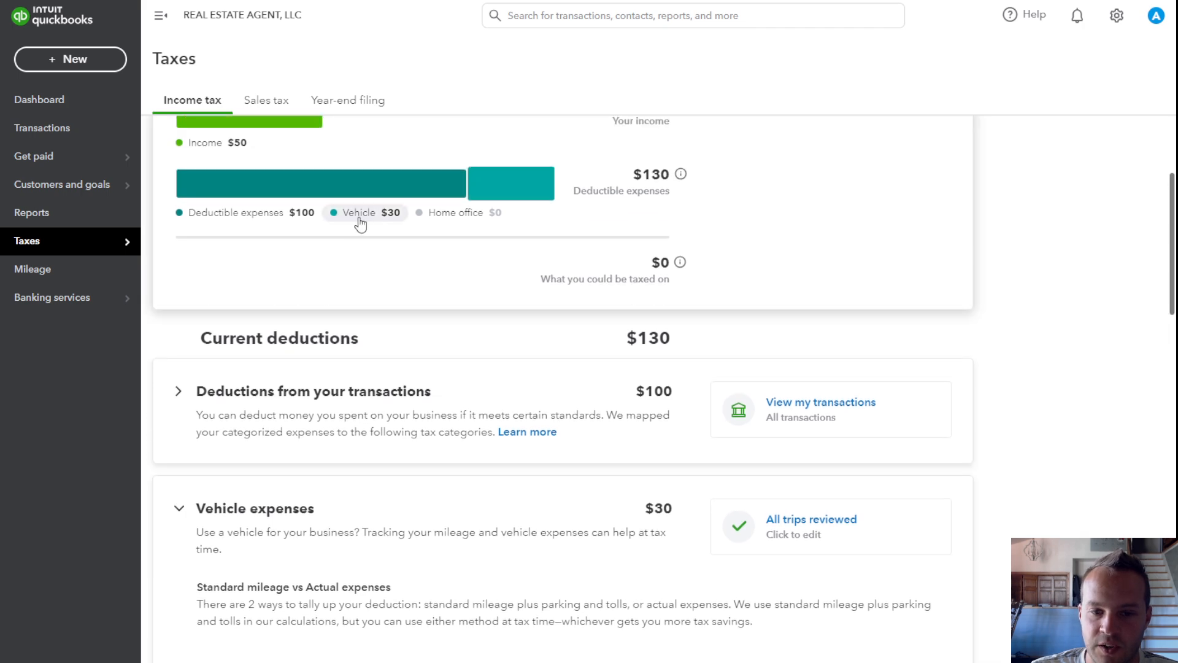
# Step: Compare the vehicle's standard mileage deduction with the actual expenses method, including the gas and fuel spending and deduction
pyautogui.scroll(-5, 362, 227)
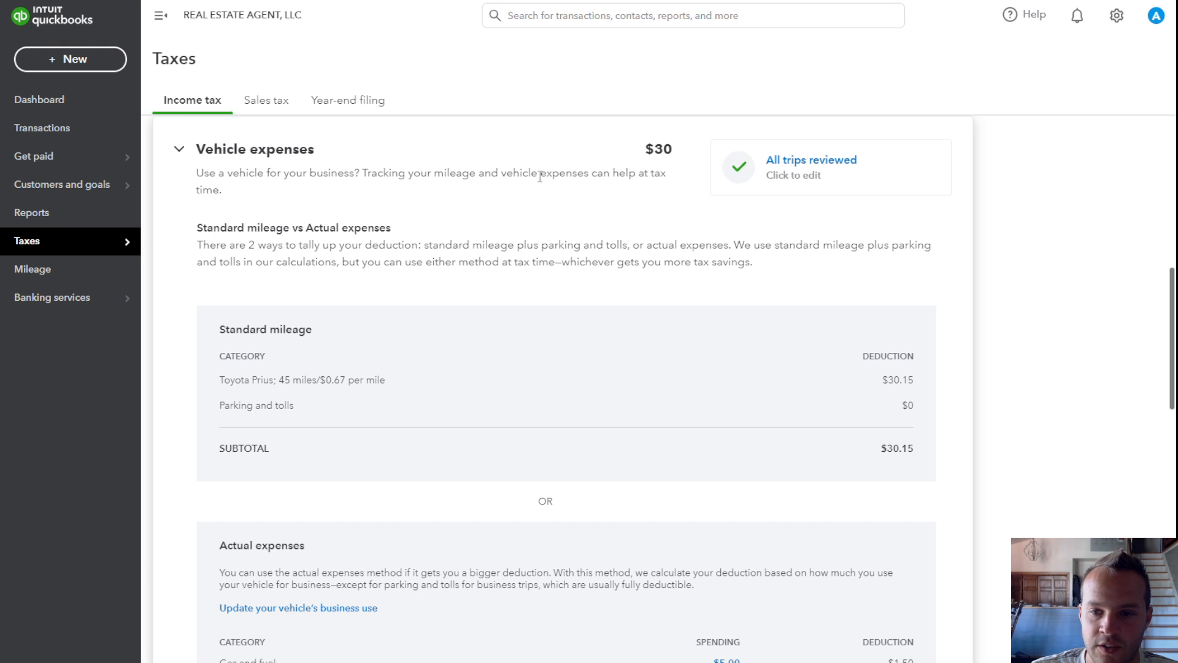
pyautogui.scroll(-5, 540, 177)
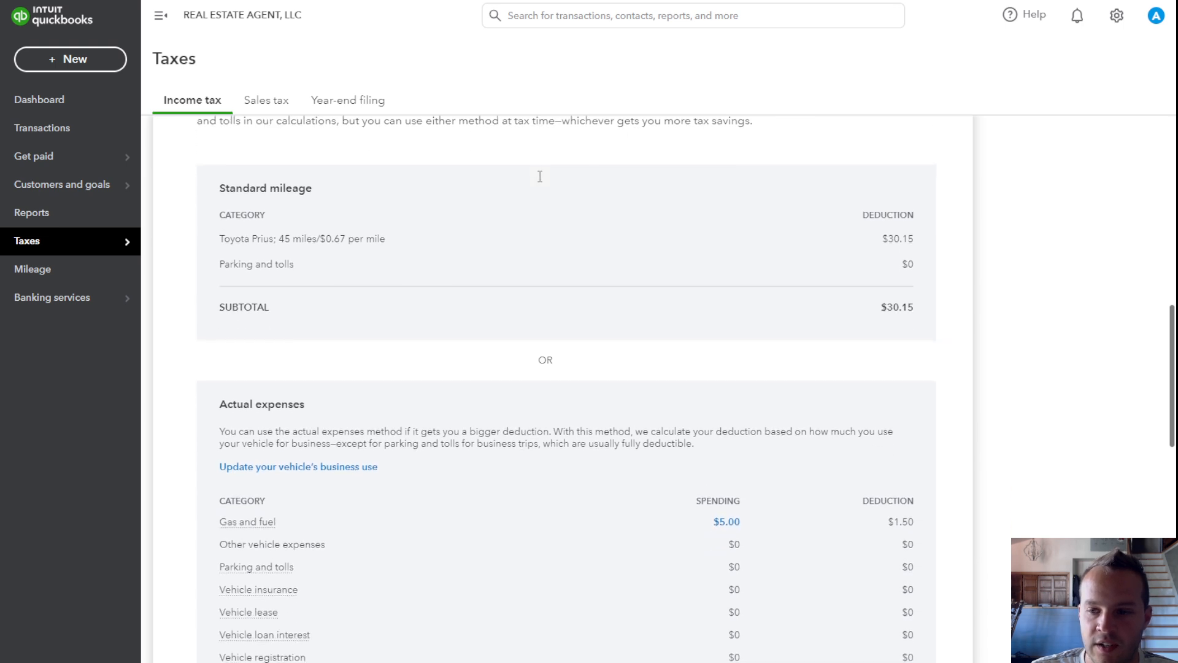
pyautogui.scroll(-1, 748, 272)
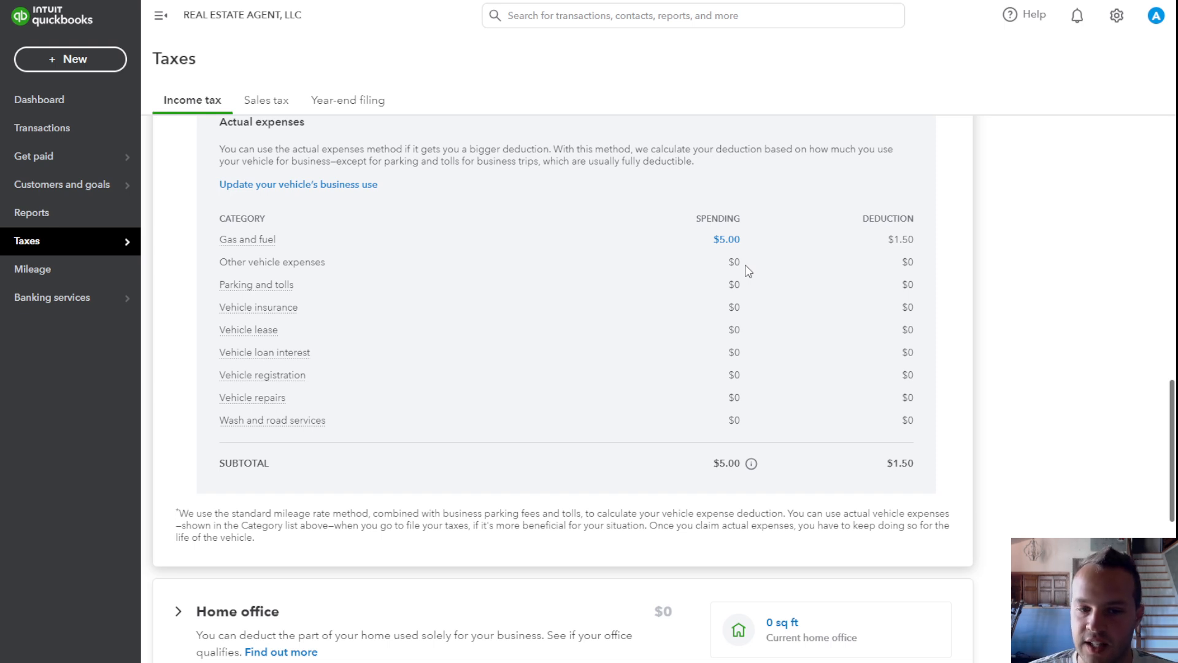
pyautogui.scroll(-1, 746, 270)
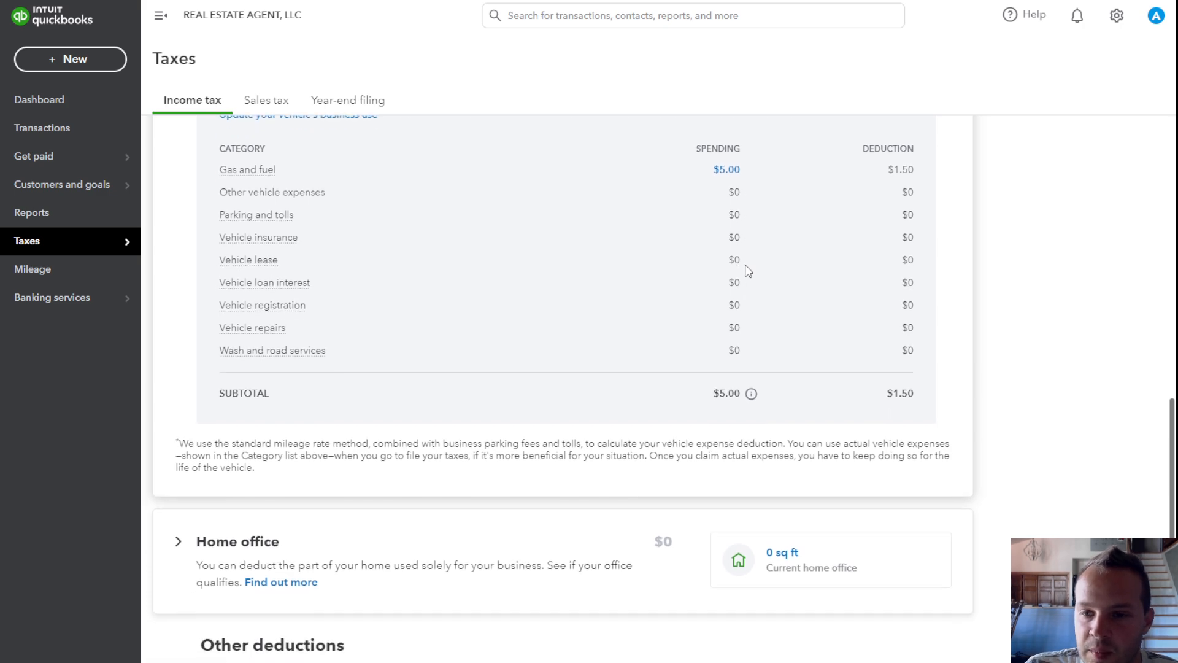
pyautogui.scroll(3, 739, 271)
pyautogui.doubleClick(292, 268)
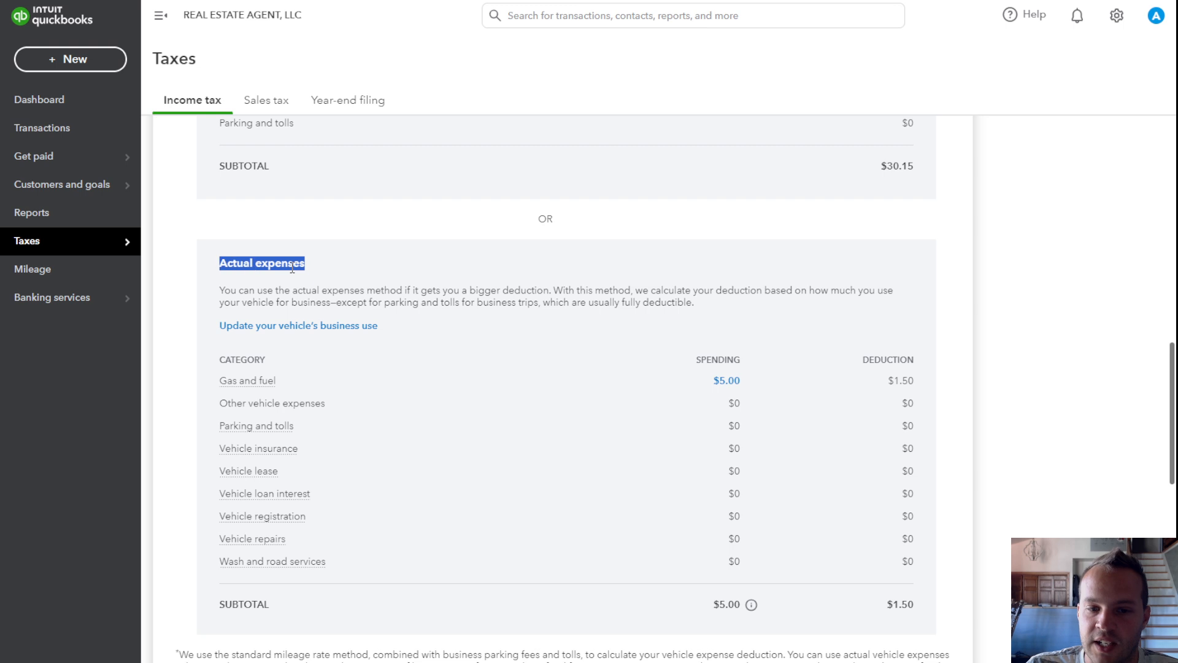
pyautogui.scroll(-1, 526, 304)
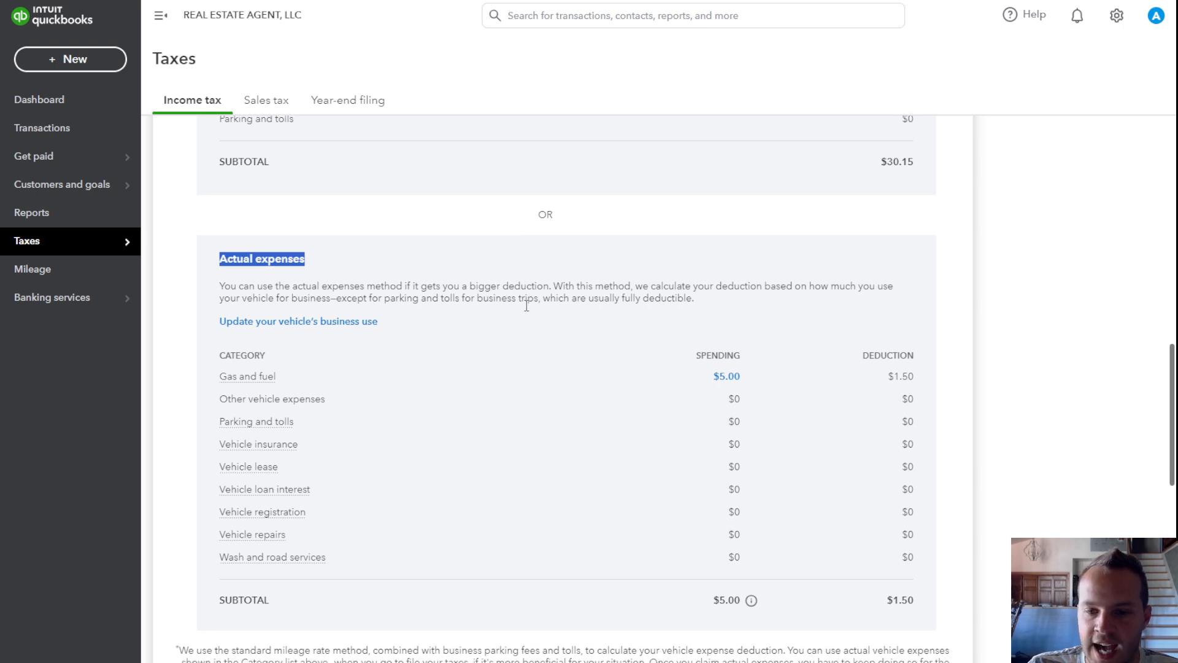
pyautogui.scroll(-1, 527, 311)
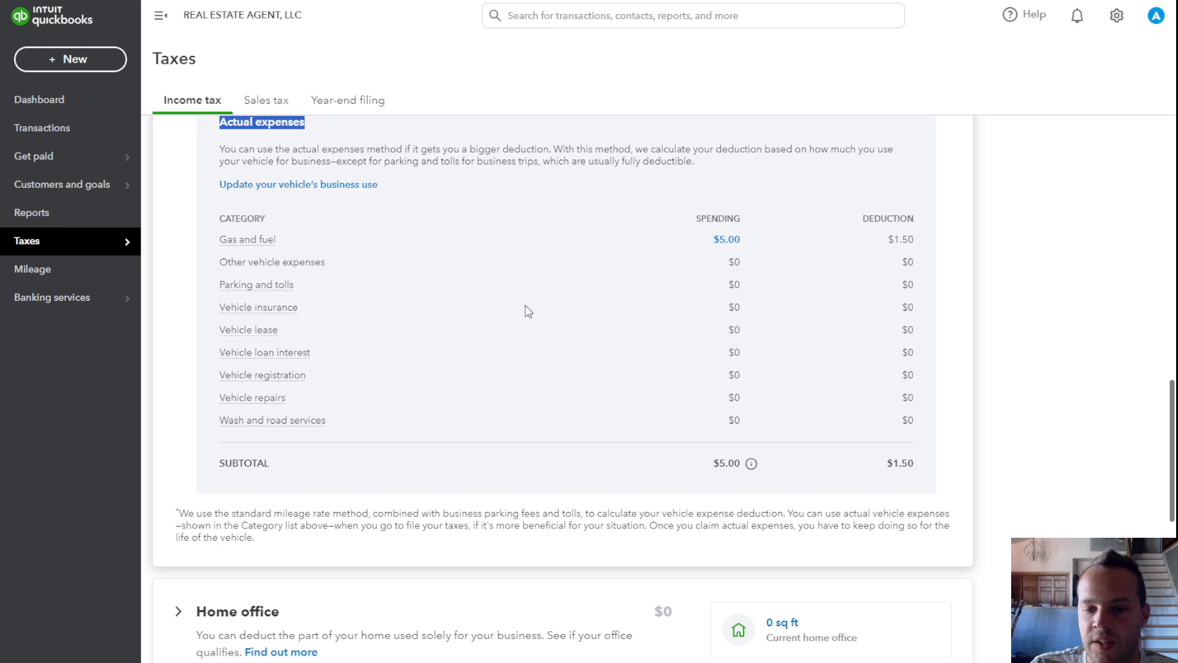
pyautogui.scroll(-1, 528, 311)
pyautogui.scroll(1, 527, 311)
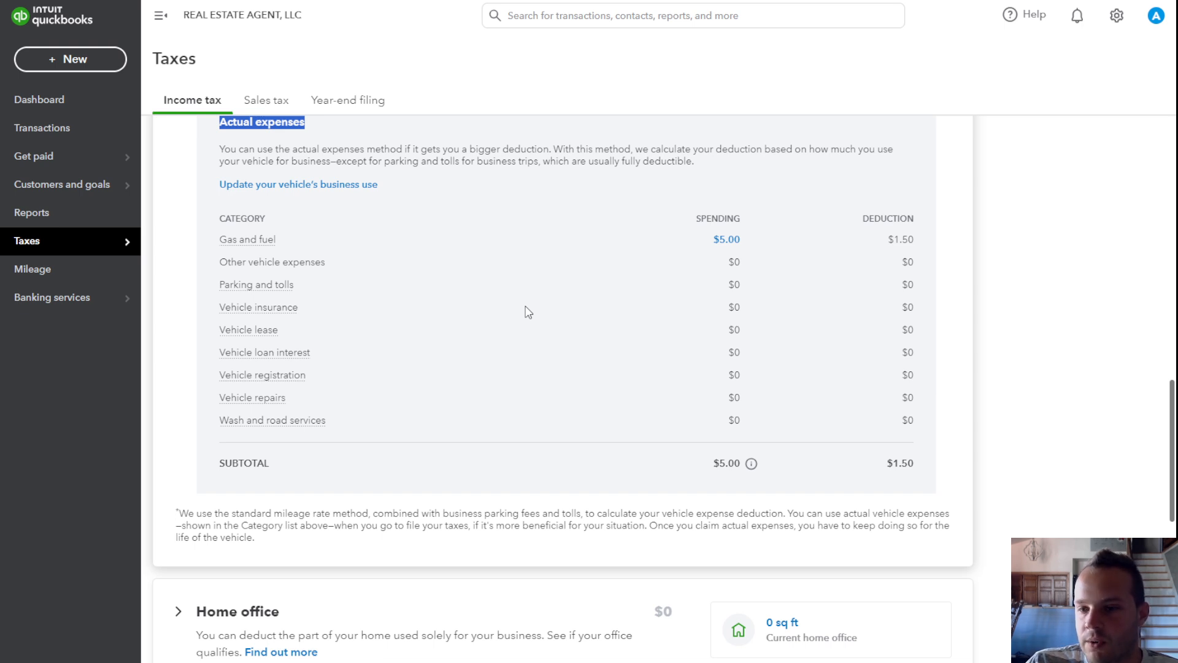
pyautogui.scroll(1, 528, 311)
pyautogui.scroll(-1, 528, 311)
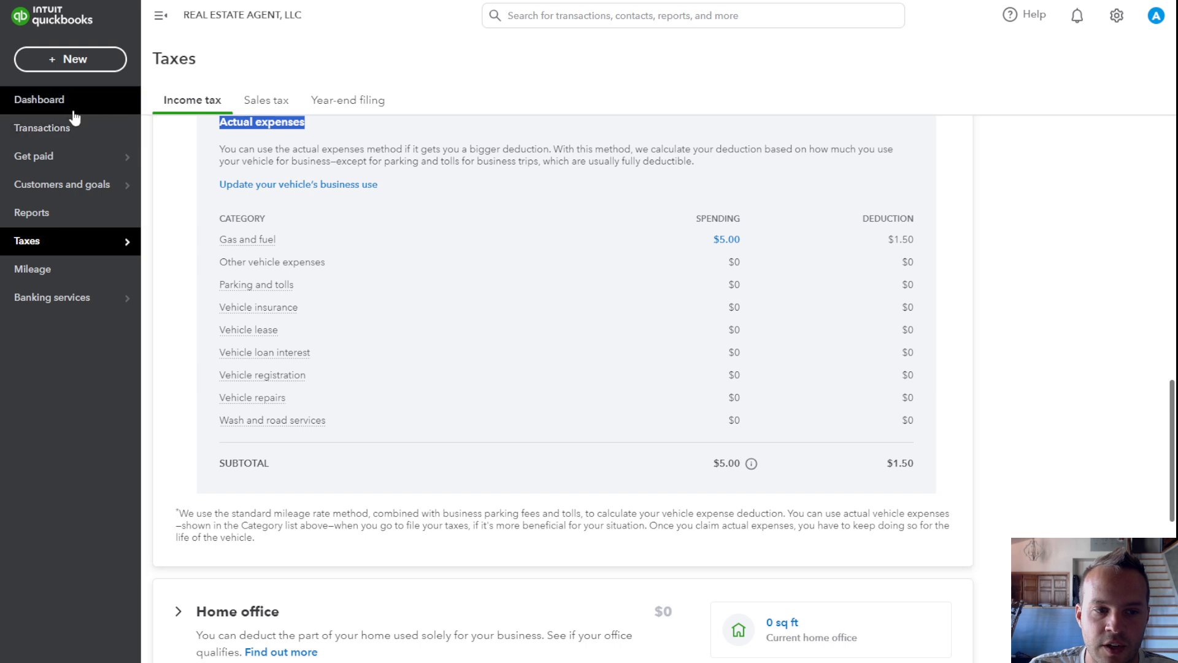
# Step: Start another new expense transaction in the transactions list with an amount of 500.00
pyautogui.click(66, 133)
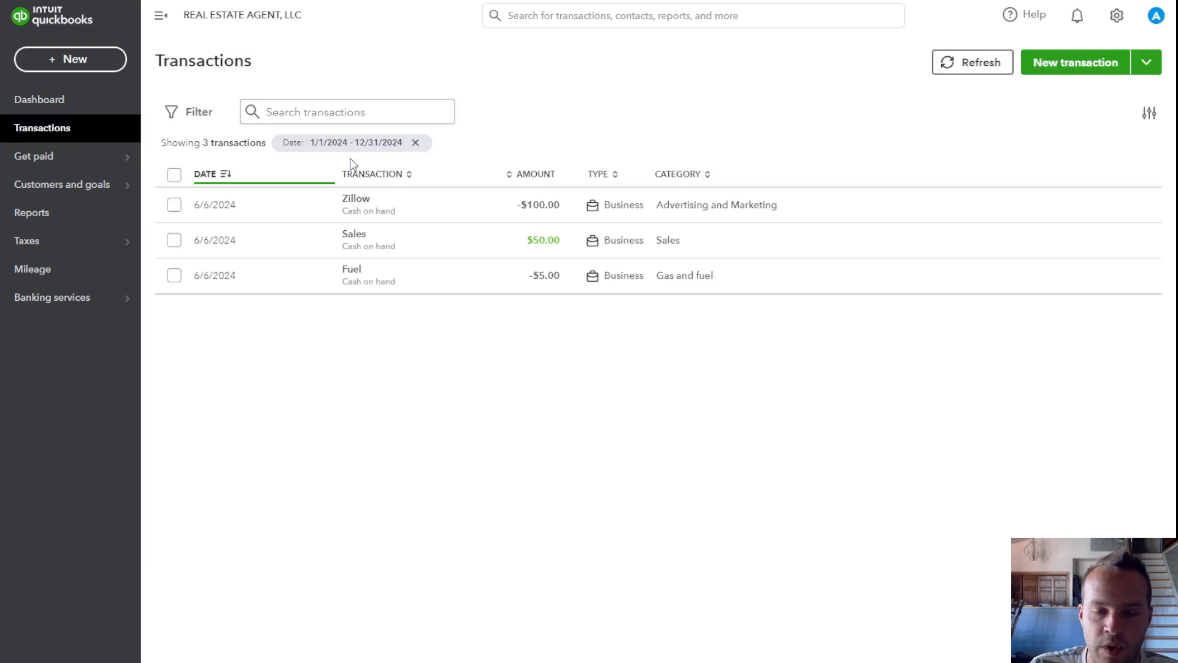
pyautogui.click(1075, 68)
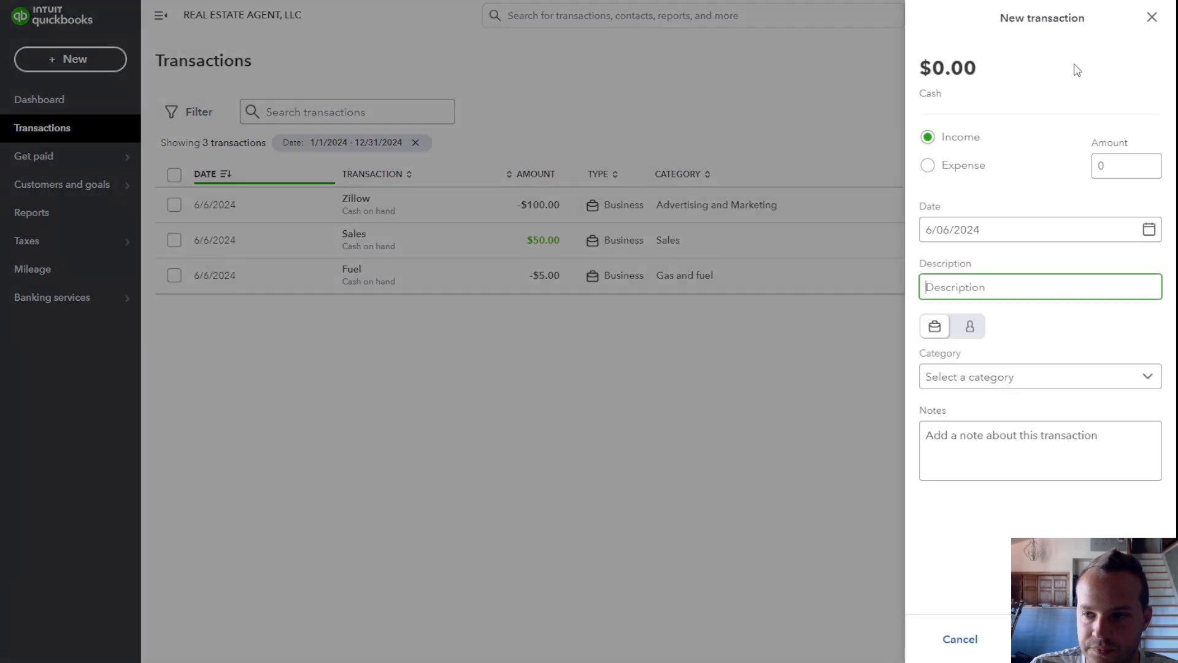
pyautogui.click(948, 172)
pyautogui.click(1111, 166)
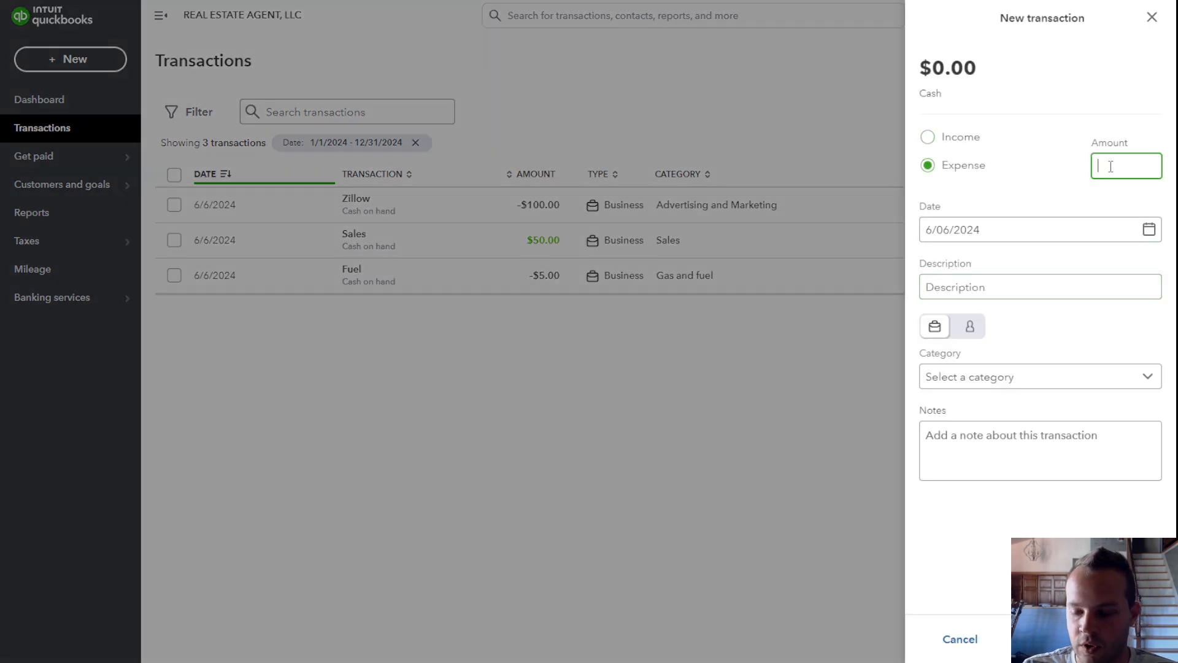
pyautogui.write('500.0')
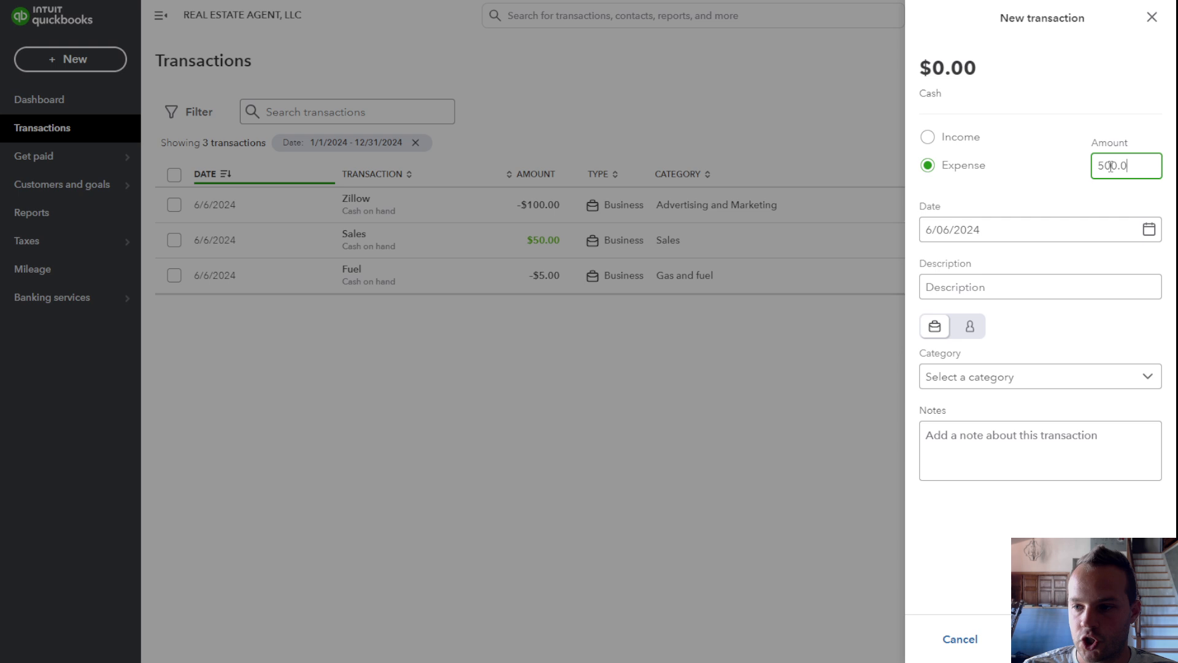
pyautogui.write('0')
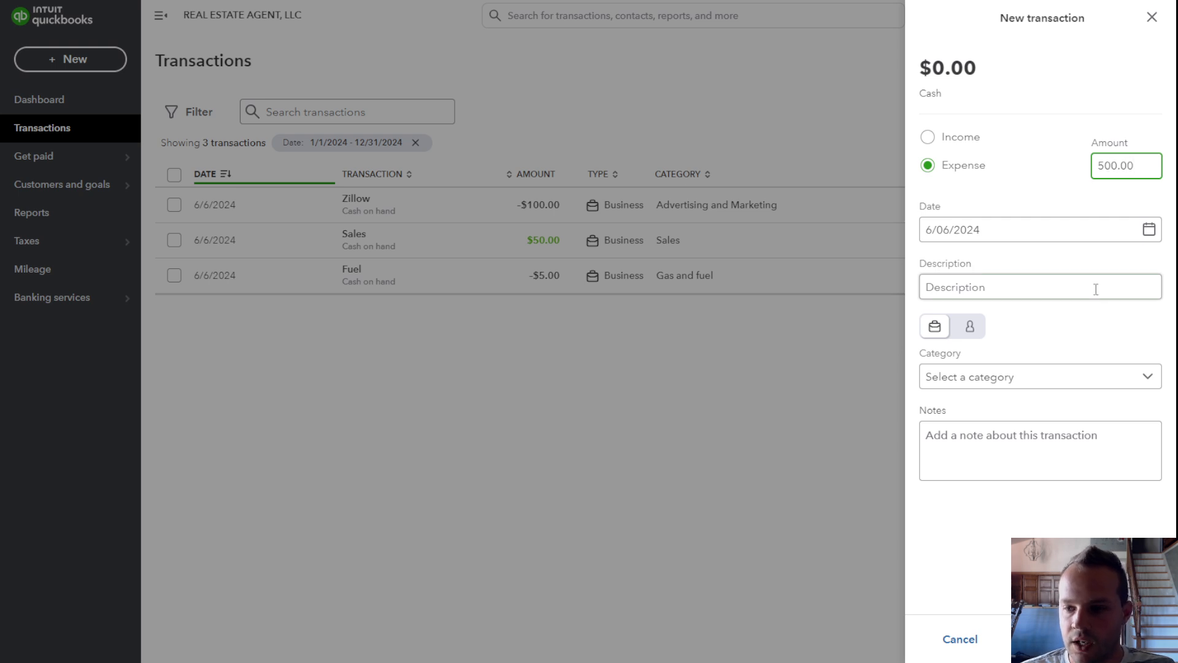
# Step: Categorize the 500.00 expense as Vehicle loan interest, describe it as Interest, and save the transaction
pyautogui.click(1052, 377)
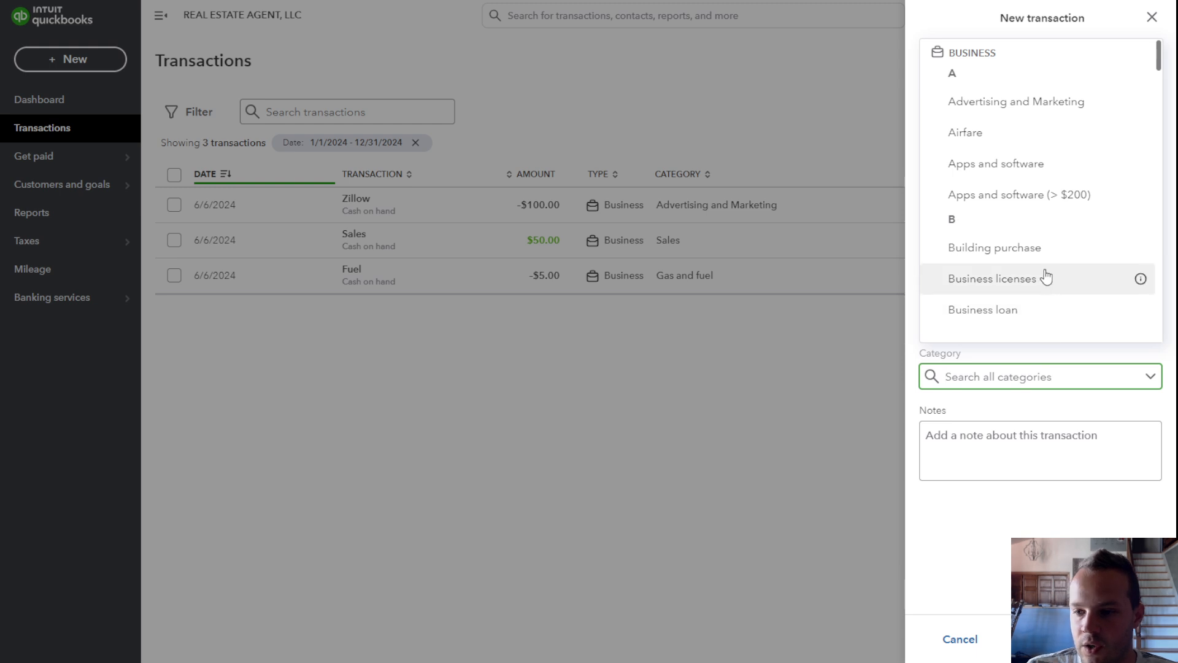
pyautogui.write('vehicl')
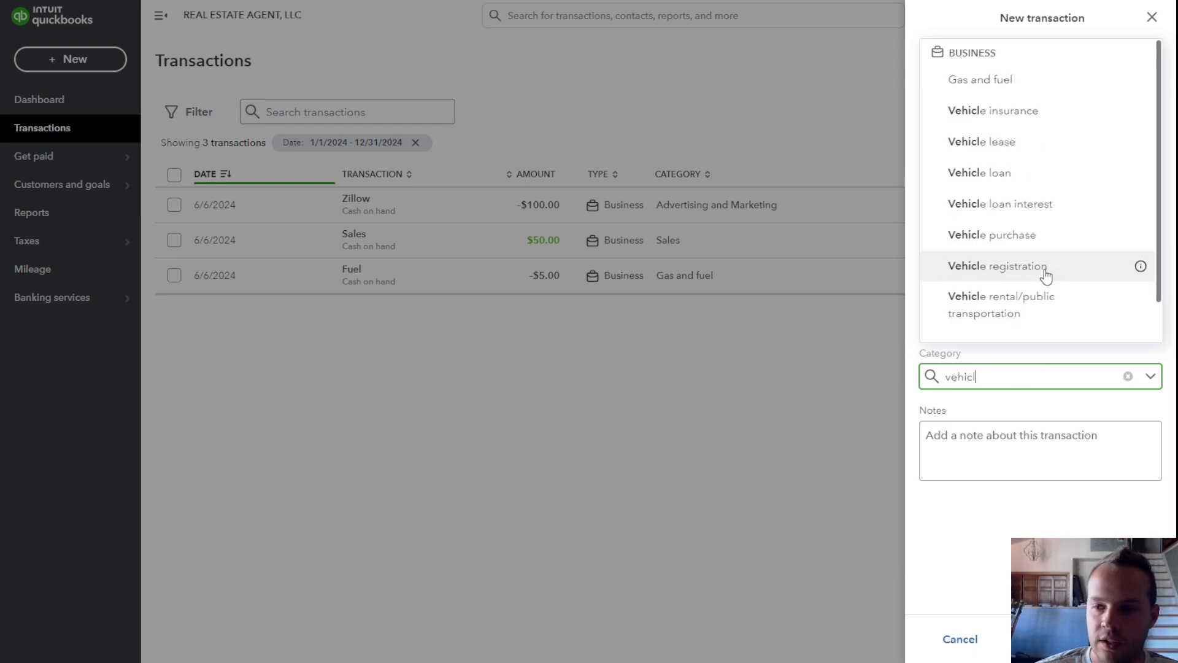
pyautogui.click(1024, 205)
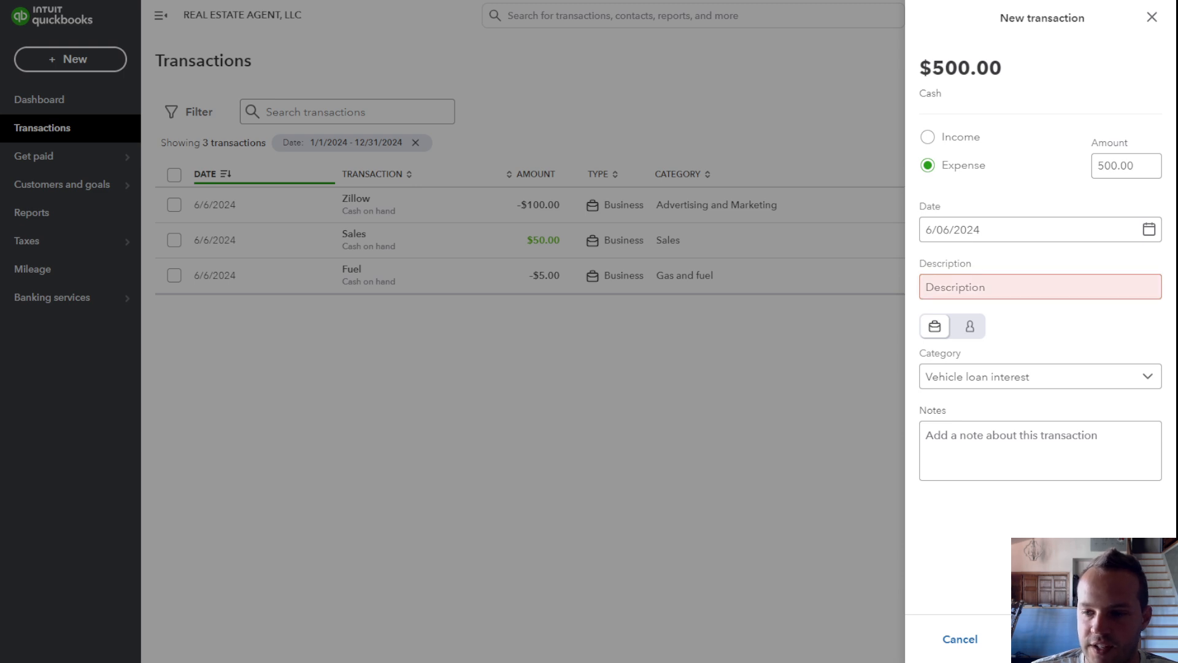
pyautogui.click(1035, 298)
pyautogui.write('Interest')
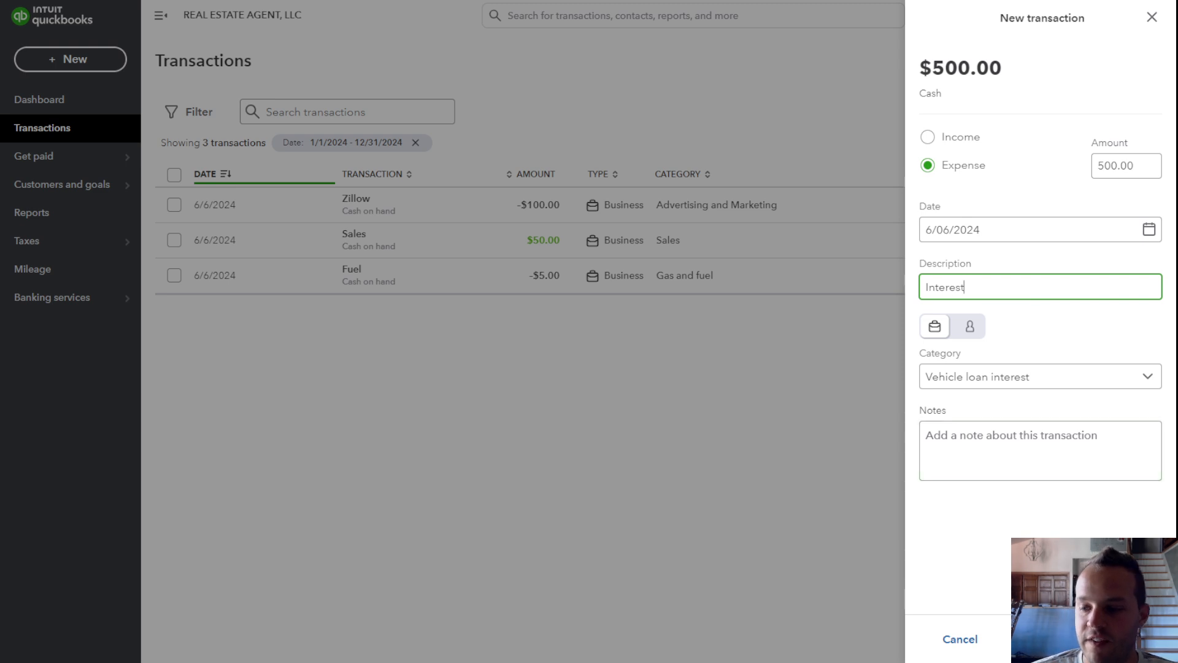
pyautogui.click(1127, 639)
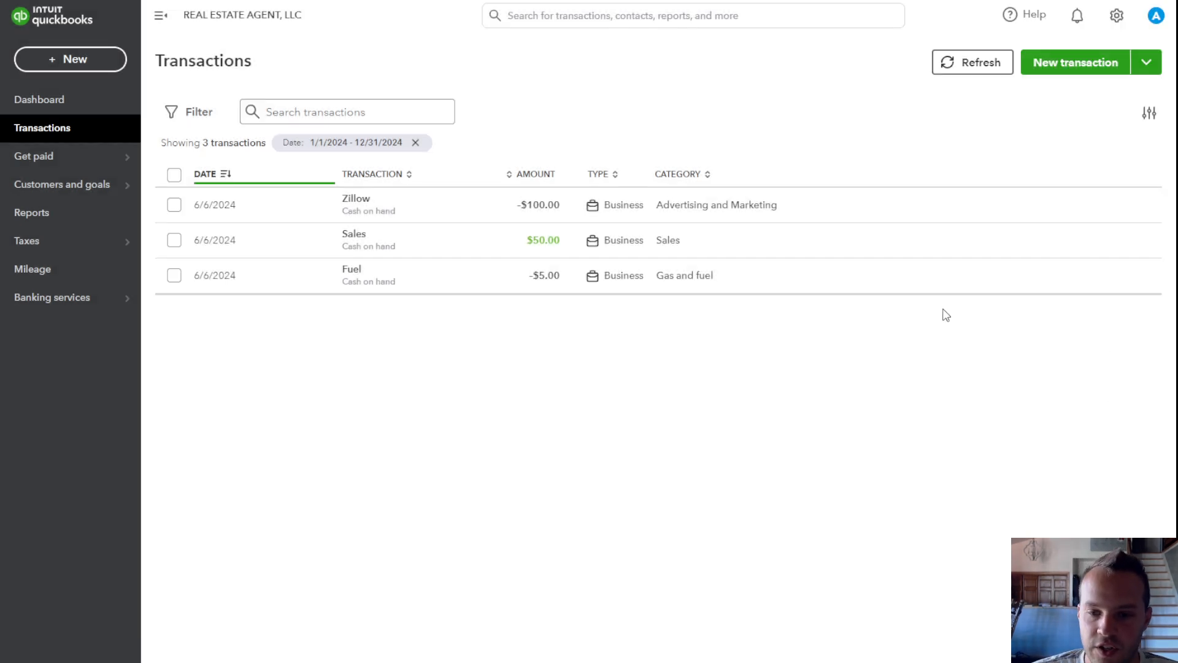
# Step: Record another new expense of 50.00 described as Car in the Vehicle loan category and save it
pyautogui.click(1087, 69)
pyautogui.click(982, 165)
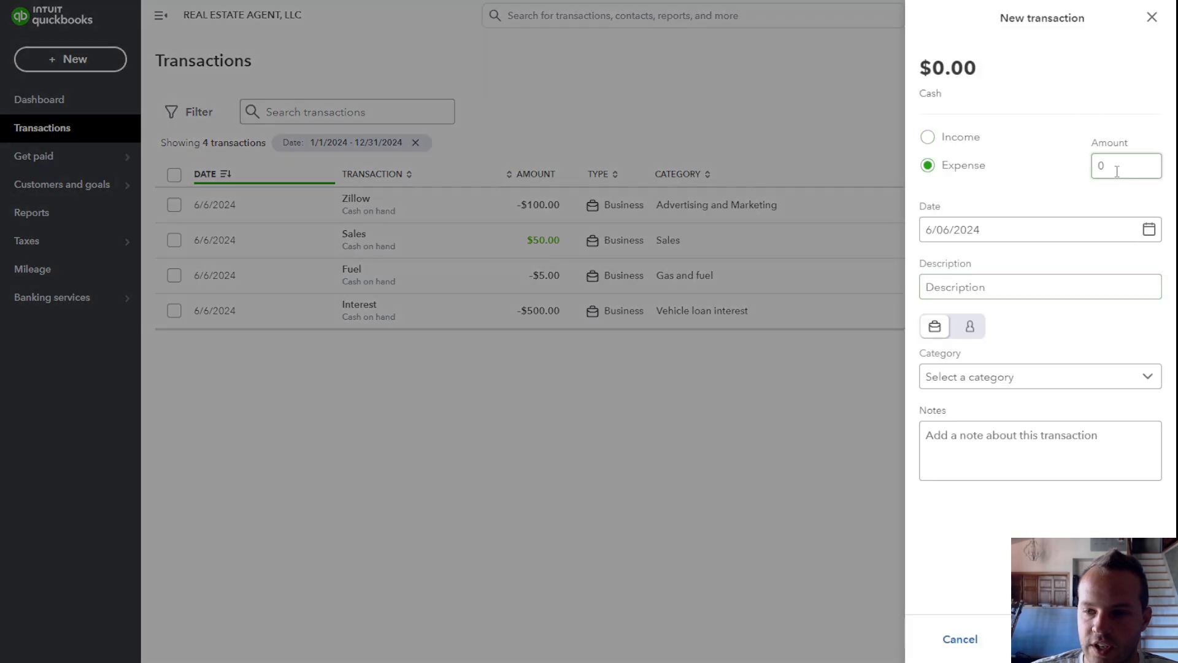
pyautogui.click(1135, 166)
pyautogui.write('50.00')
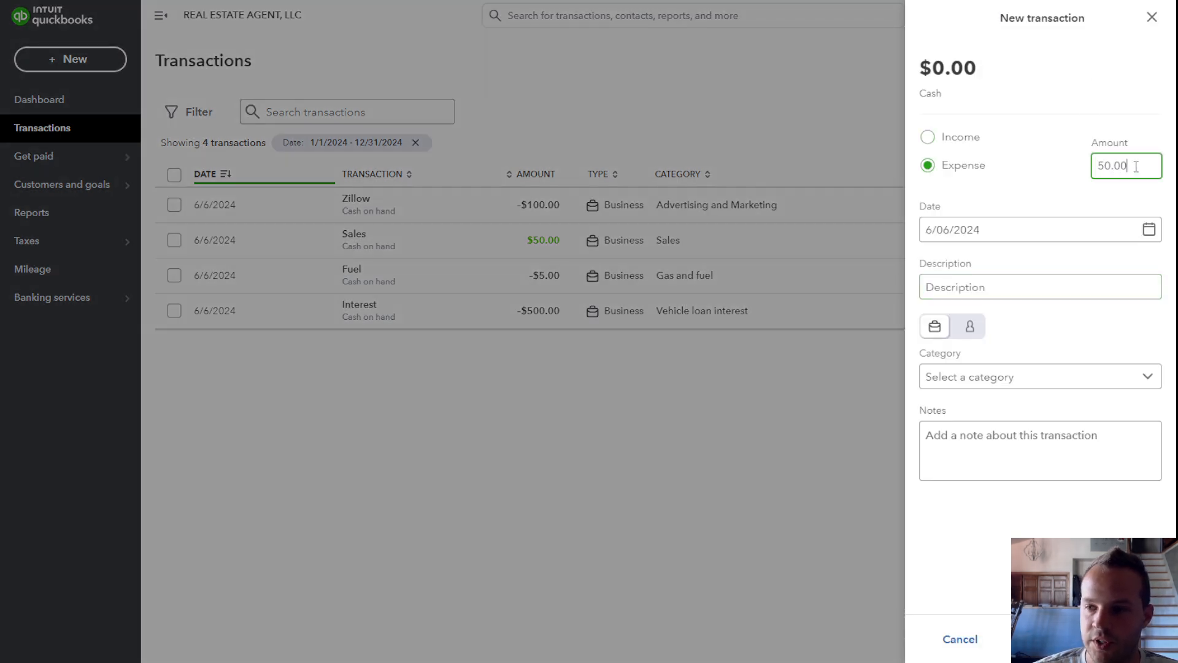
pyautogui.click(1051, 285)
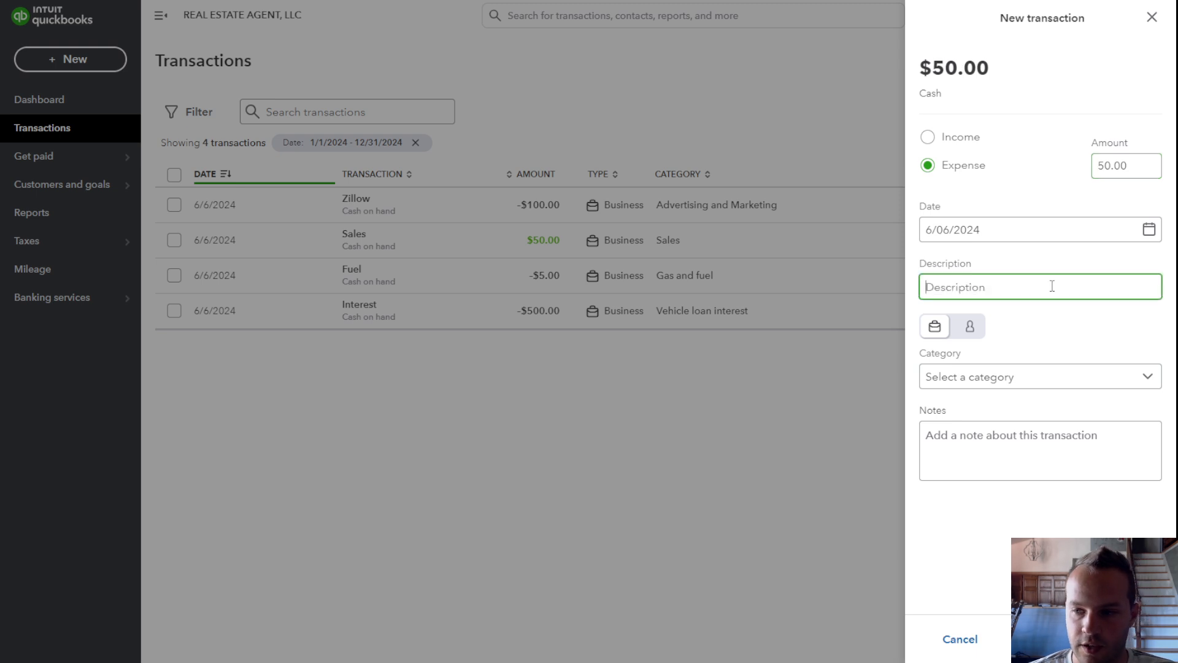
pyautogui.write('Car')
pyautogui.click(1043, 384)
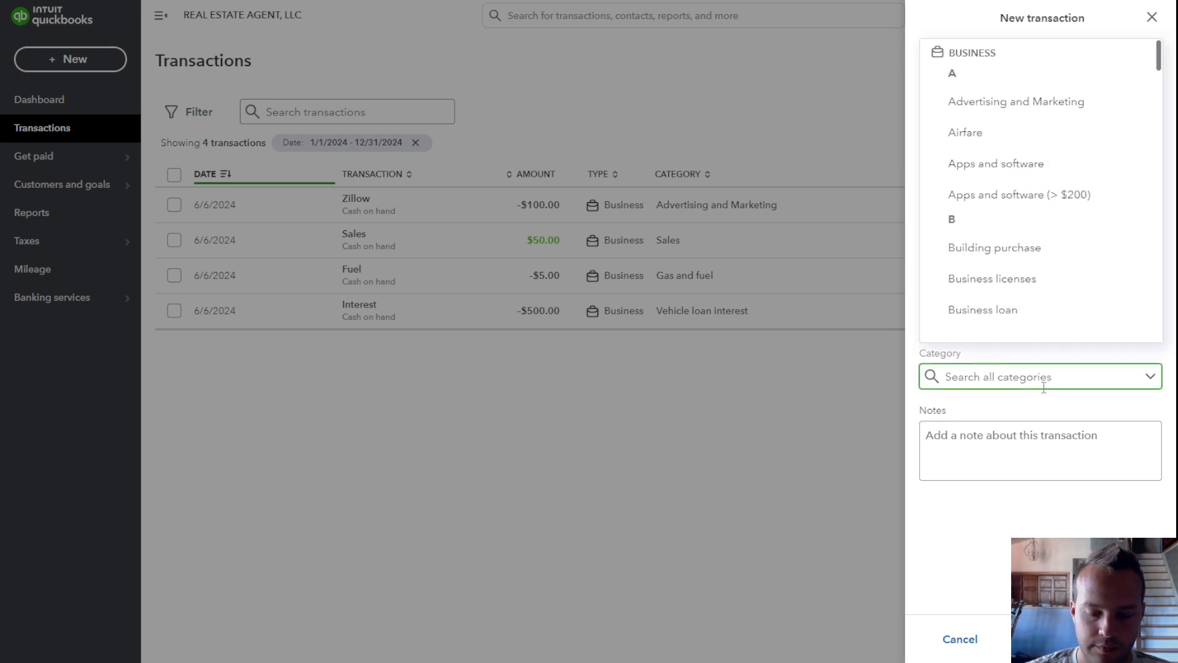
pyautogui.write('vehi')
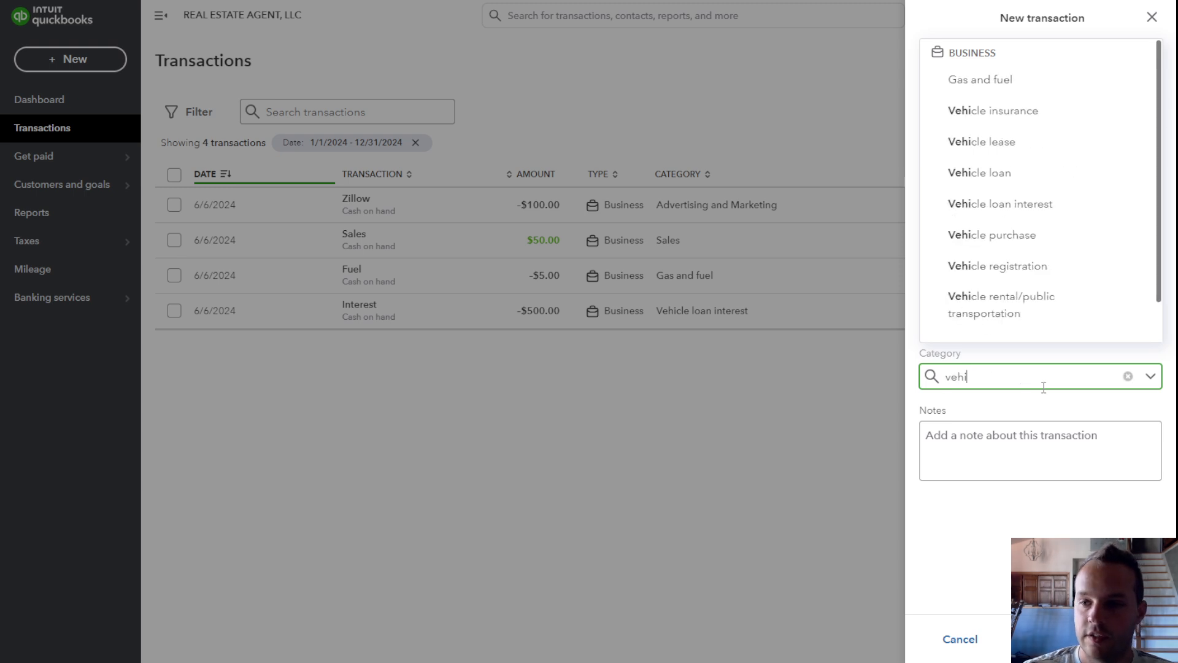
pyautogui.click(1016, 181)
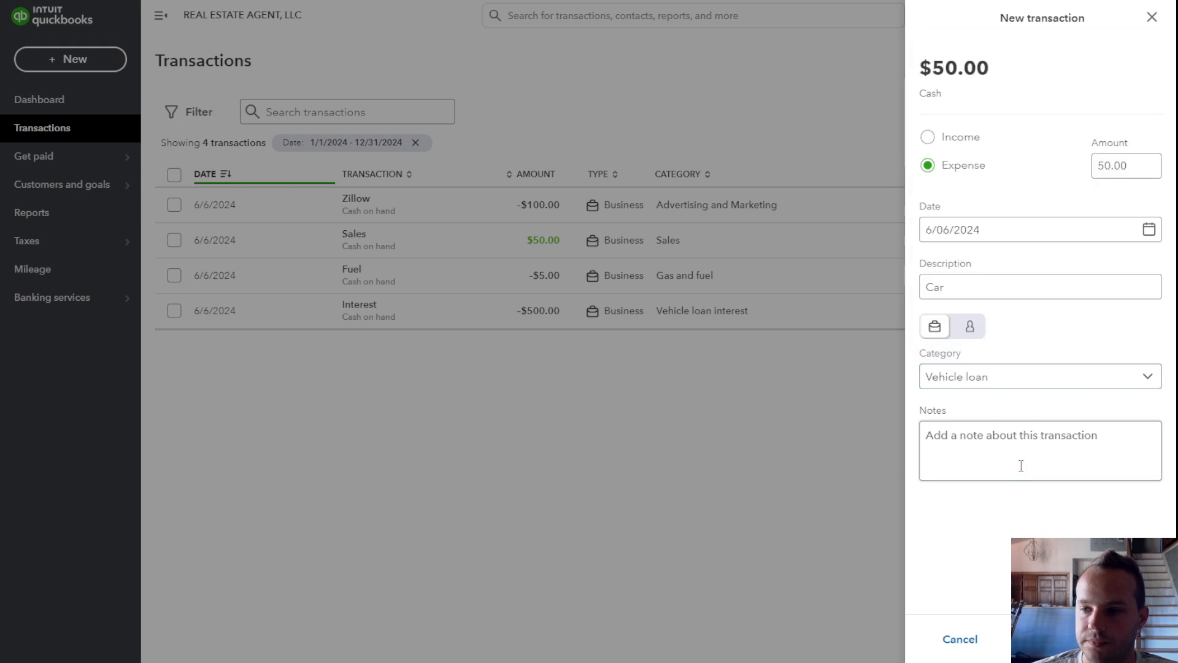
pyautogui.click(1119, 639)
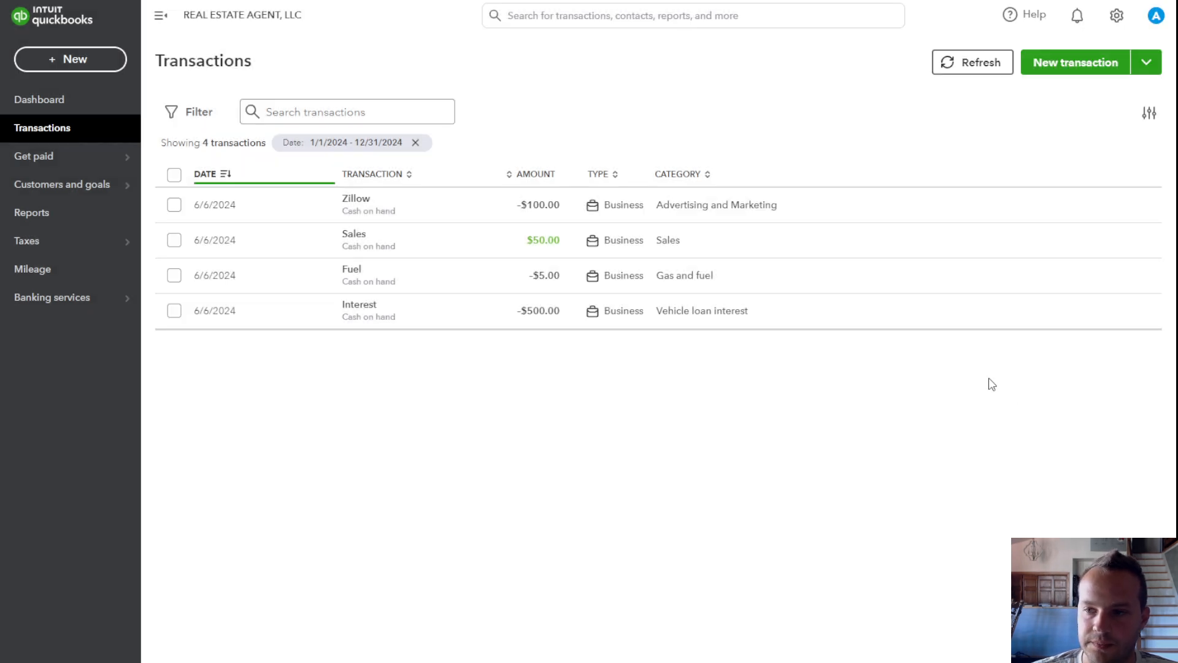
# Step: Open the income tax overview and compare the vehicle's standard mileage subtotal with its actual expenses deduction subtotal
pyautogui.moveTo(84, 245)
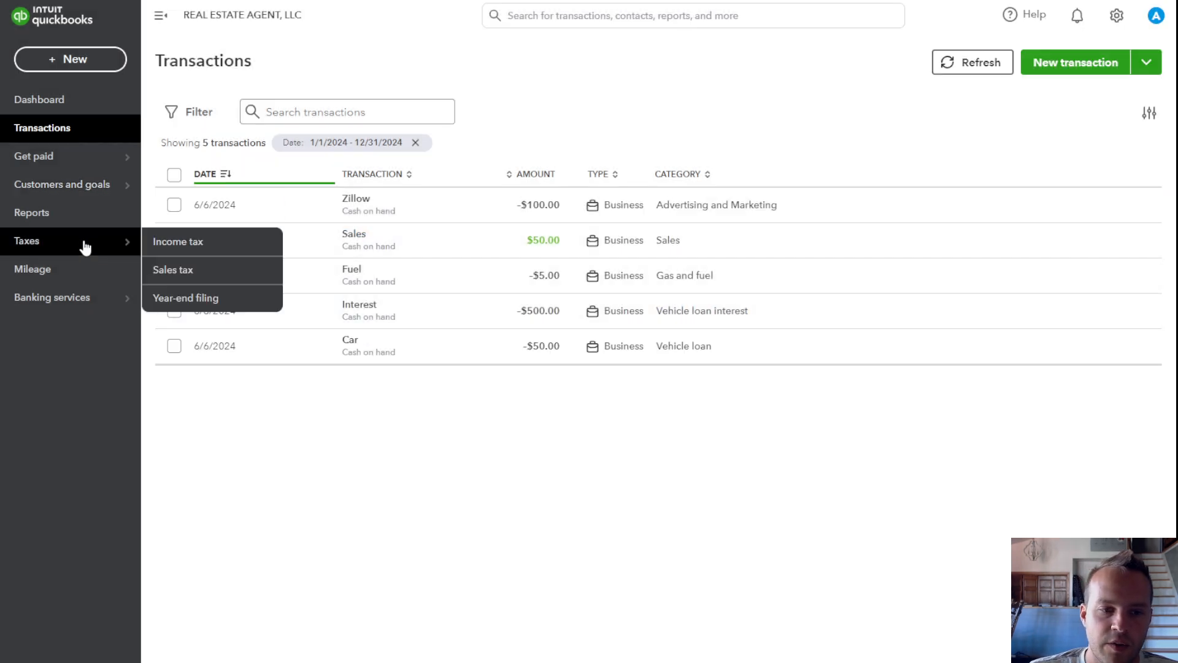
pyautogui.click(172, 253)
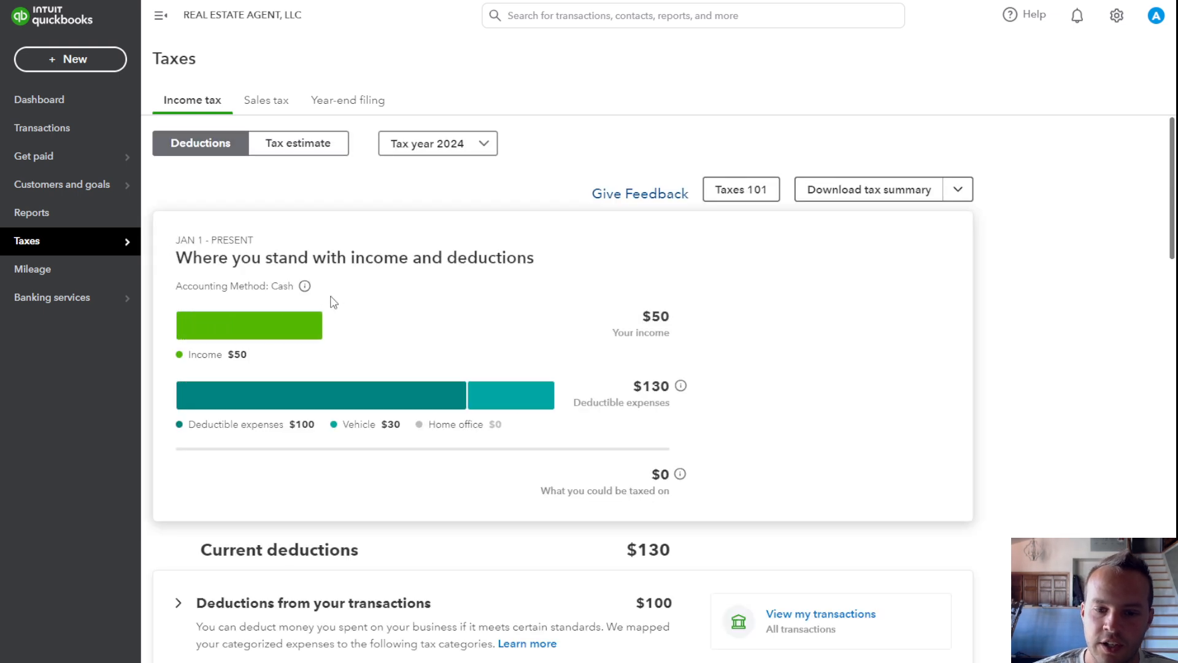
pyautogui.scroll(-1, 372, 341)
pyautogui.scroll(-8, 373, 341)
pyautogui.scroll(3, 372, 336)
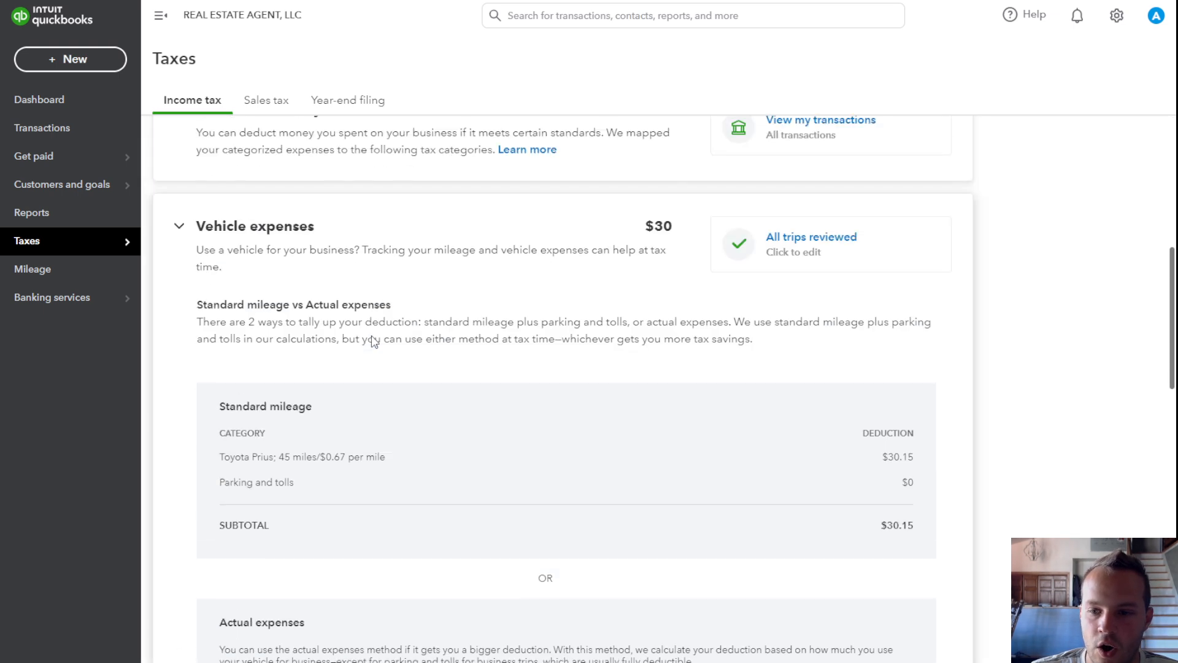
pyautogui.scroll(-8, 373, 335)
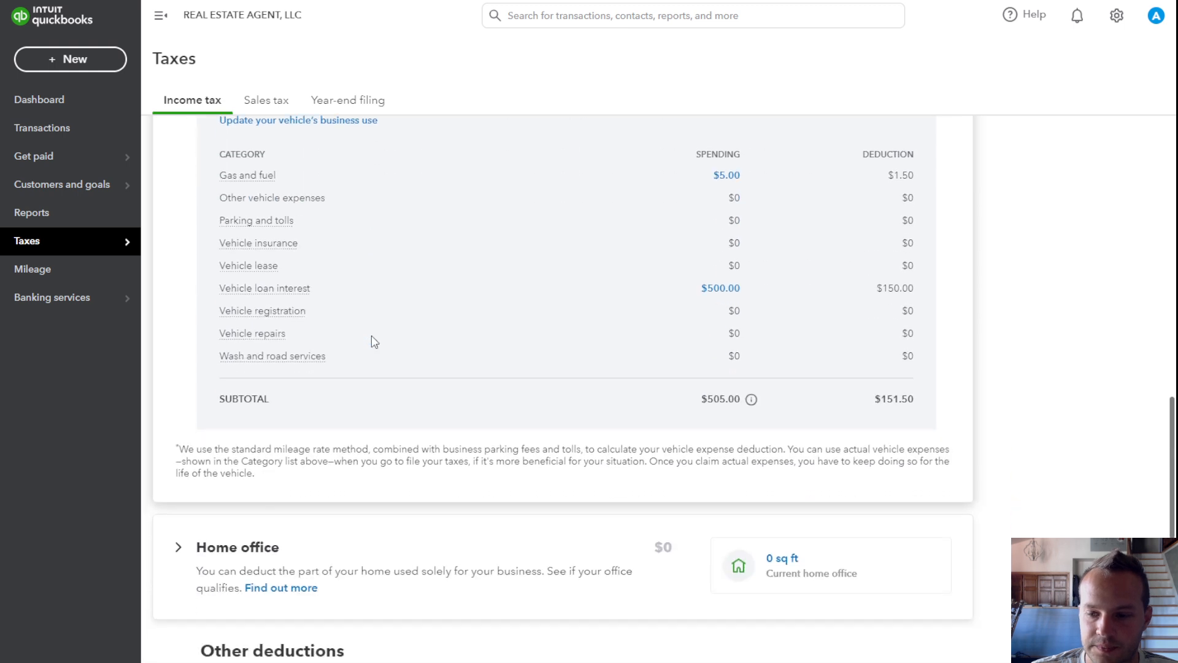
pyautogui.moveTo(873, 399)
pyautogui.mouseDown()
pyautogui.moveTo(947, 404)
pyautogui.moveTo(887, 387)
pyautogui.moveTo(875, 399)
pyautogui.mouseUp()
pyautogui.scroll(5, 945, 387)
pyautogui.scroll(3, 945, 387)
pyautogui.scroll(-7, 815, 400)
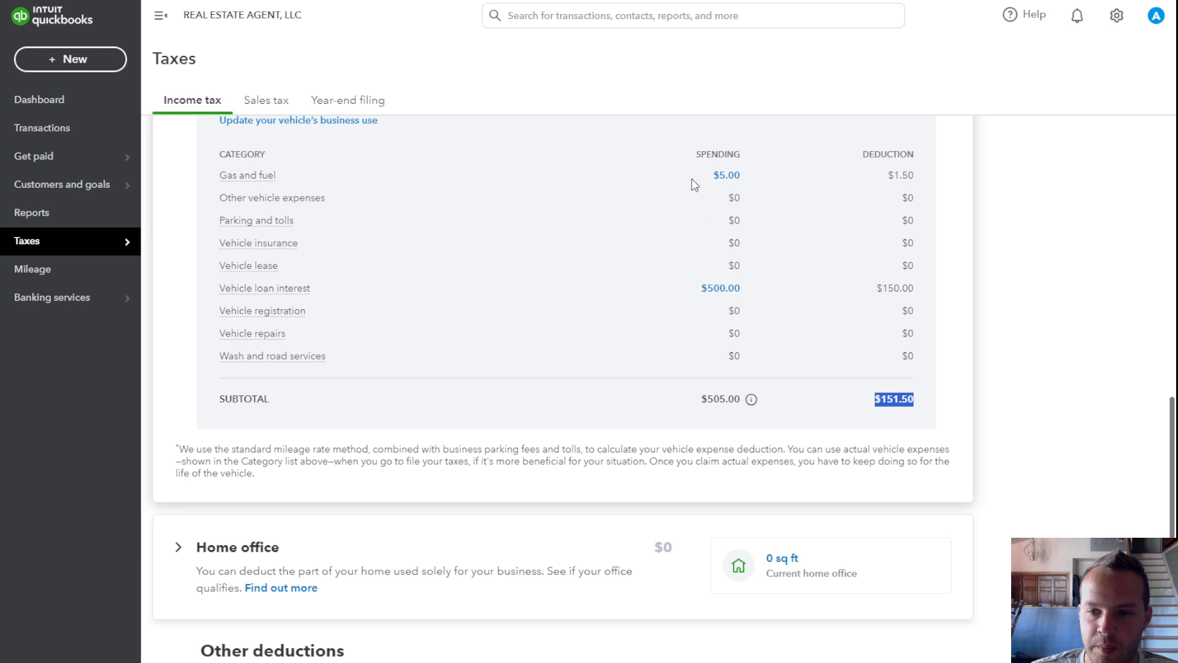
# Step: Examine the gas and fuel and vehicle loan interest spending and the interest deduction under actual expenses
pyautogui.moveTo(692, 179); pyautogui.dragTo(763, 311)
pyautogui.click(710, 303)
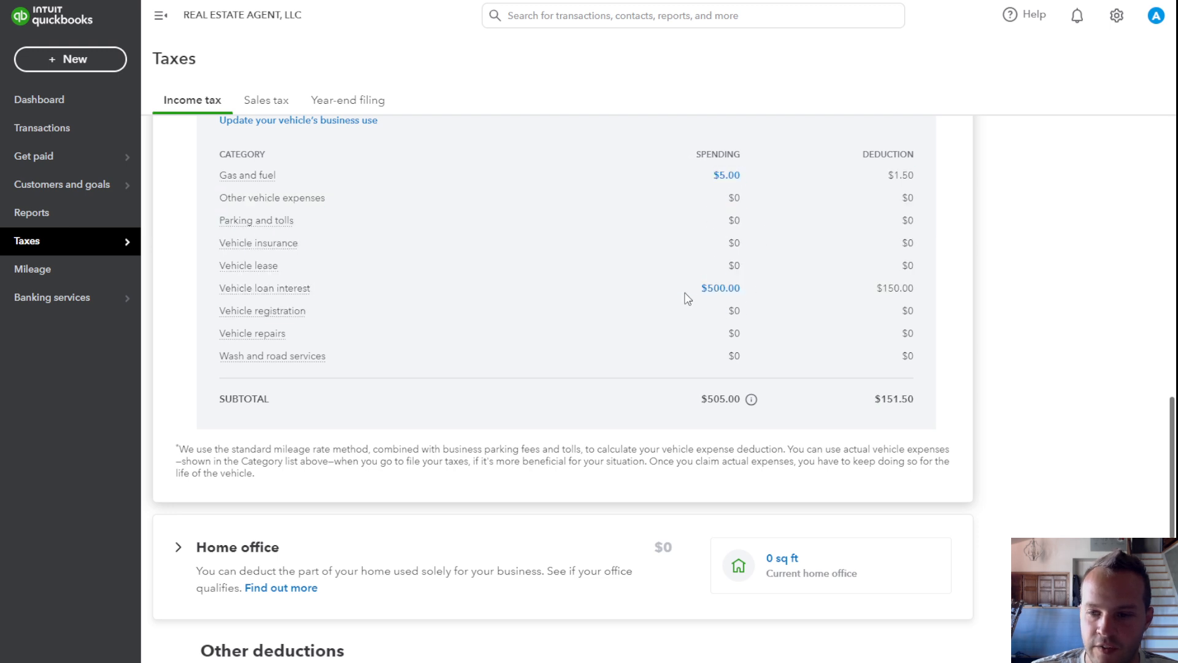
pyautogui.moveTo(882, 288); pyautogui.dragTo(950, 291)
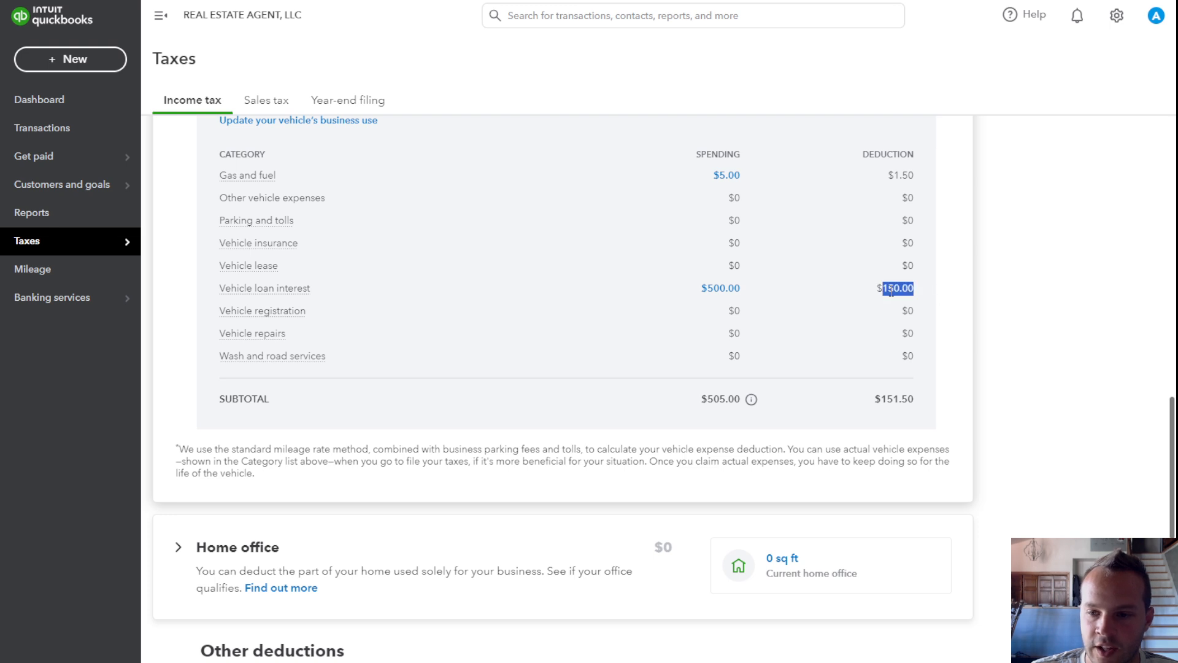
pyautogui.scroll(1, 891, 291)
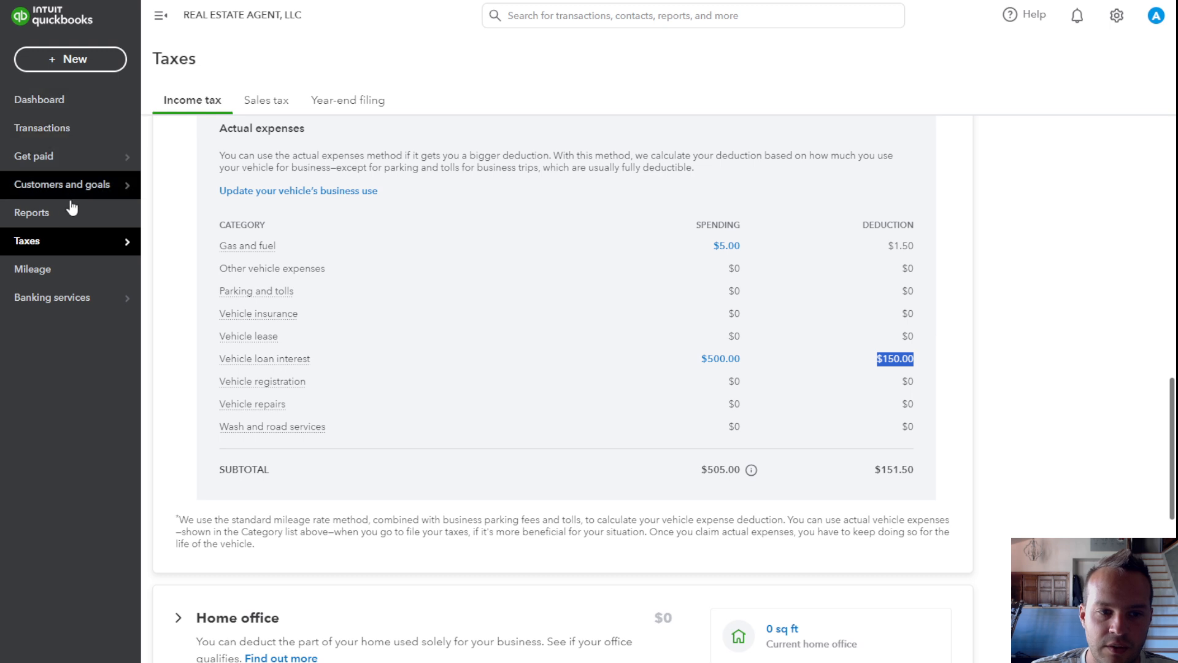
# Step: Open the Toyota Prius's details from the mileage page, review its estimated business miles for 2024, and close the vehicle details
pyautogui.click(72, 271)
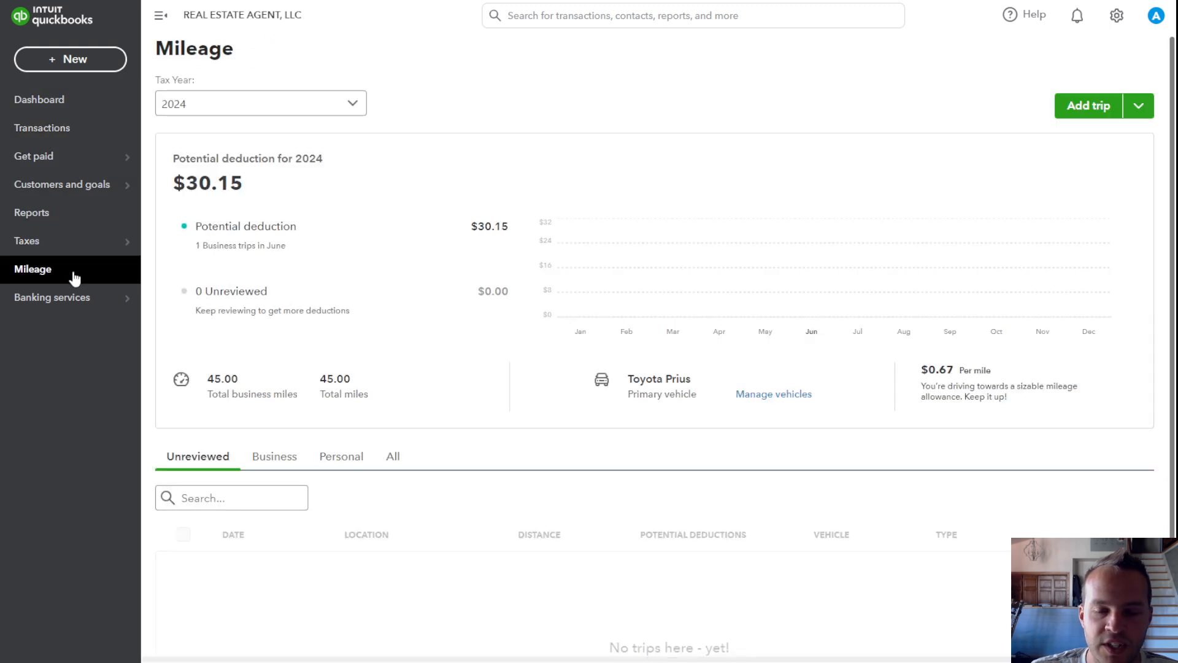
pyautogui.click(1139, 108)
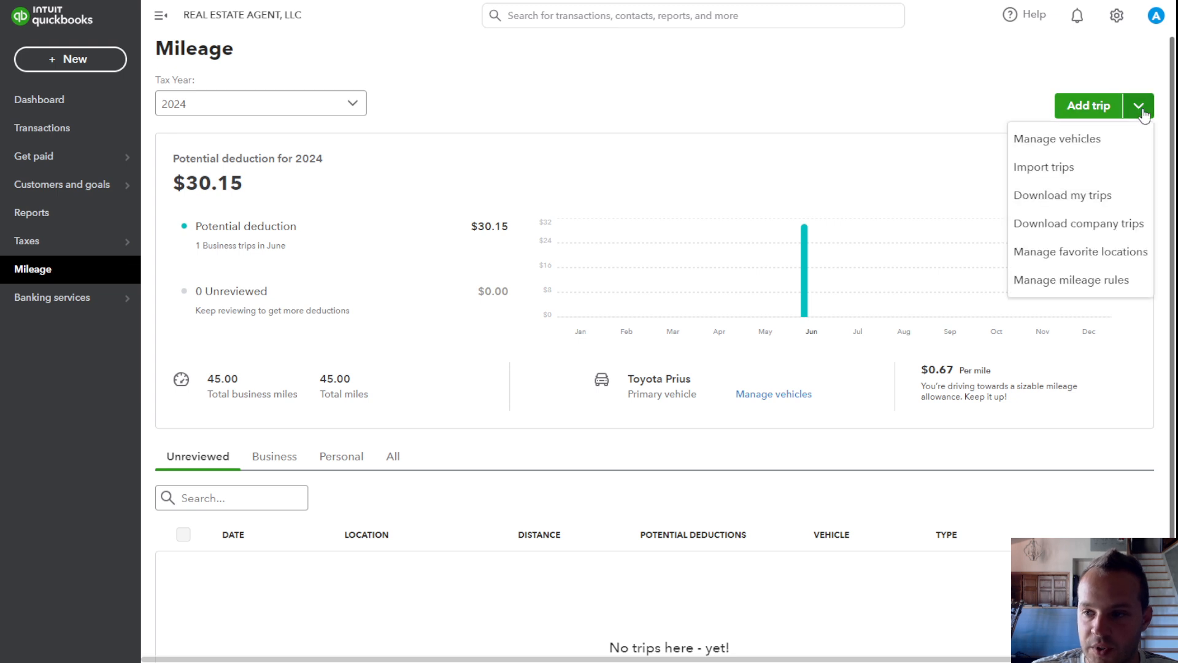
pyautogui.click(1091, 138)
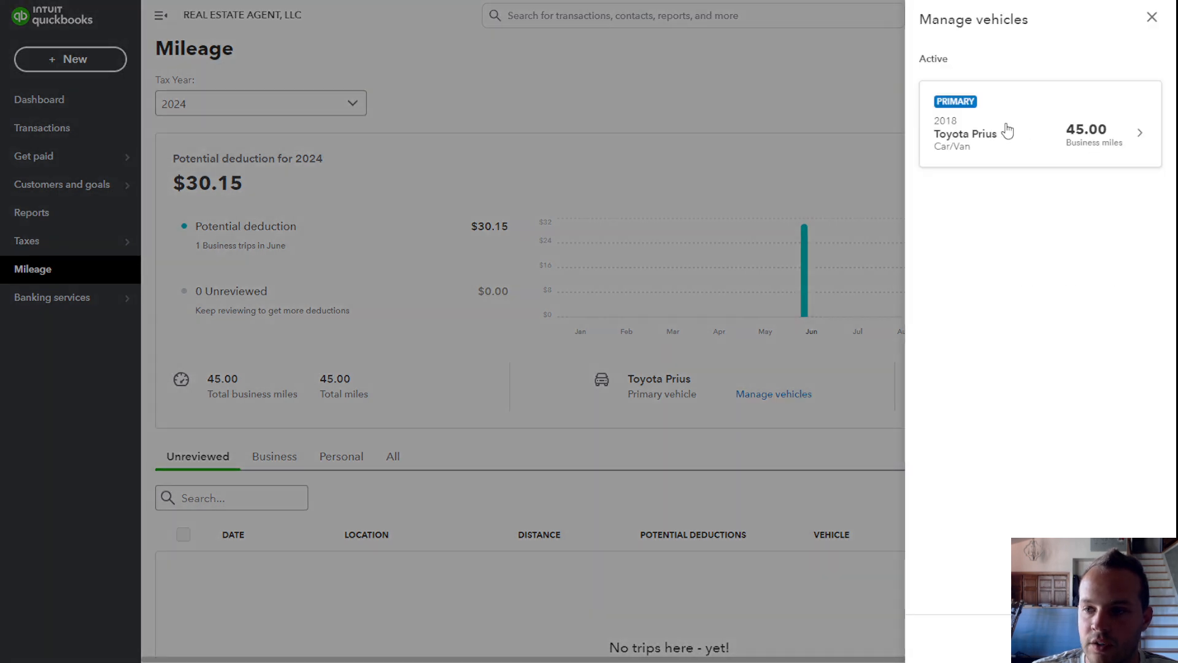
pyautogui.click(1006, 126)
pyautogui.scroll(-7, 1008, 197)
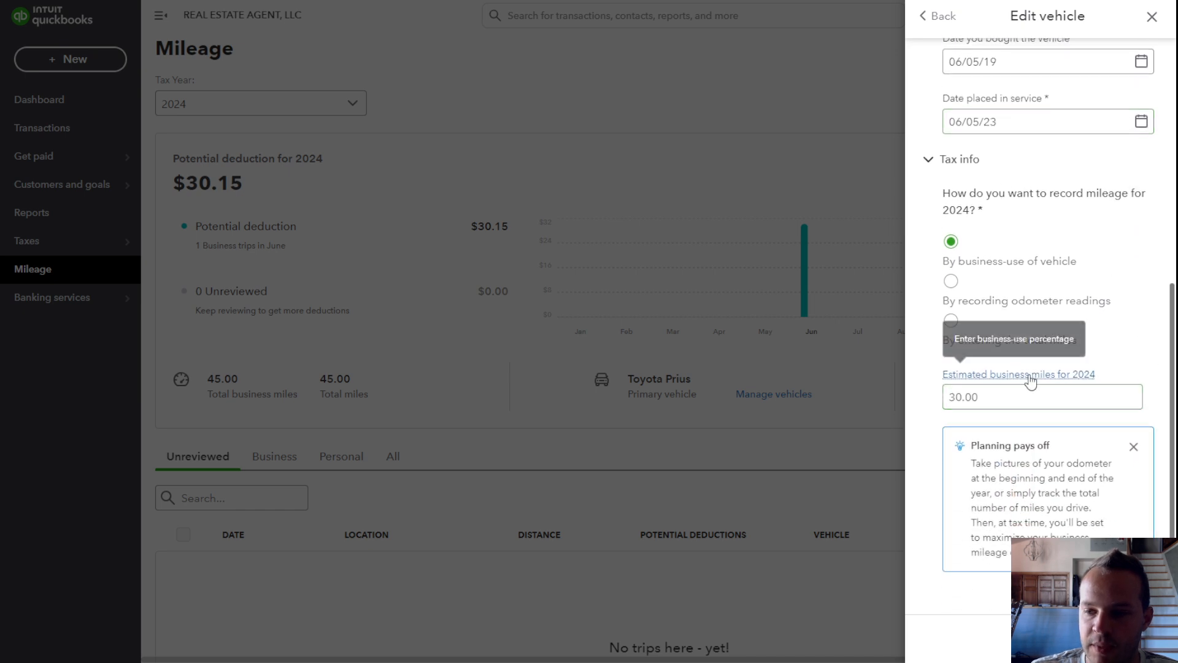
pyautogui.moveTo(1069, 384)
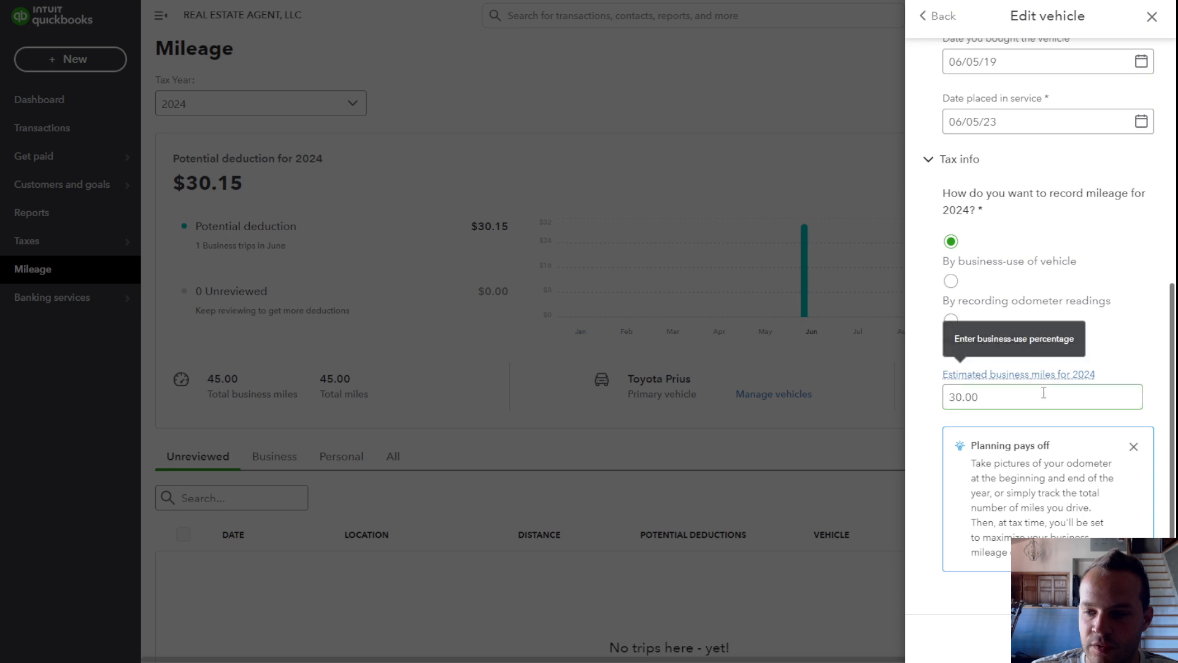
pyautogui.click(1002, 397)
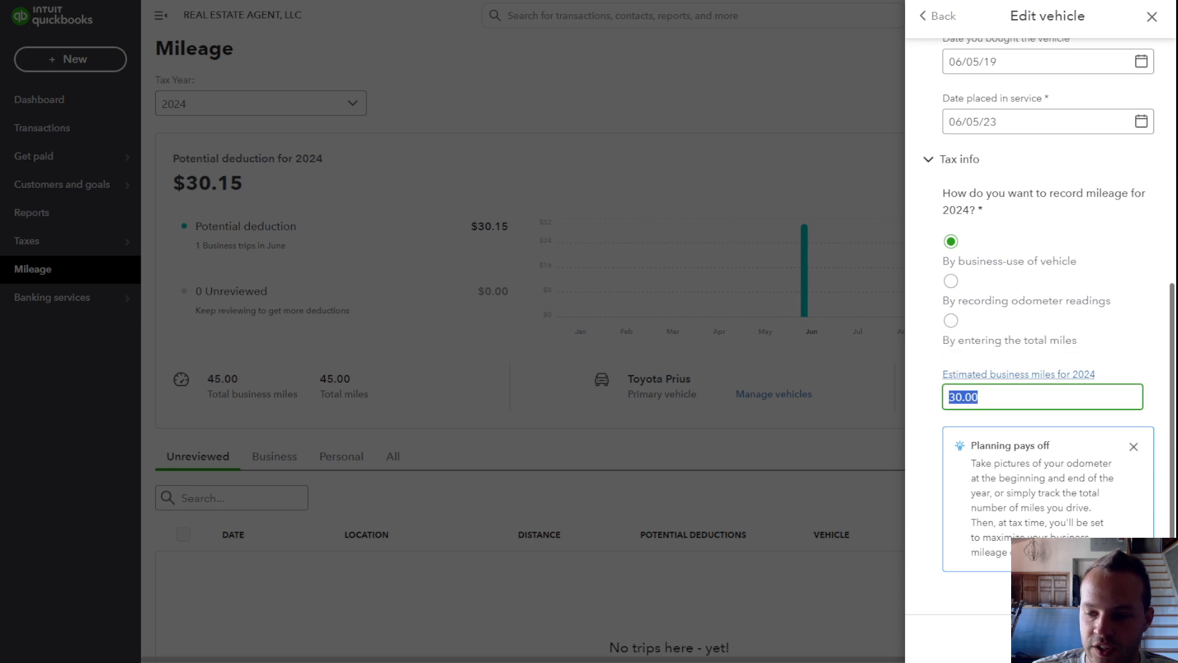
pyautogui.press('Tab')
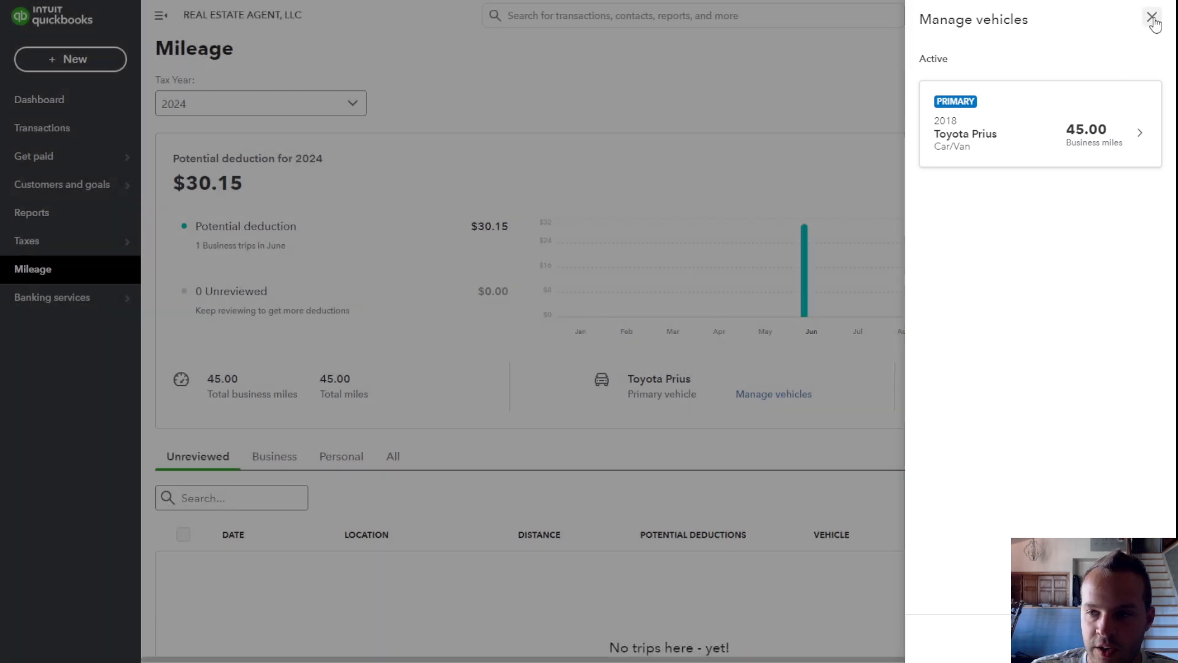
pyautogui.click(1152, 18)
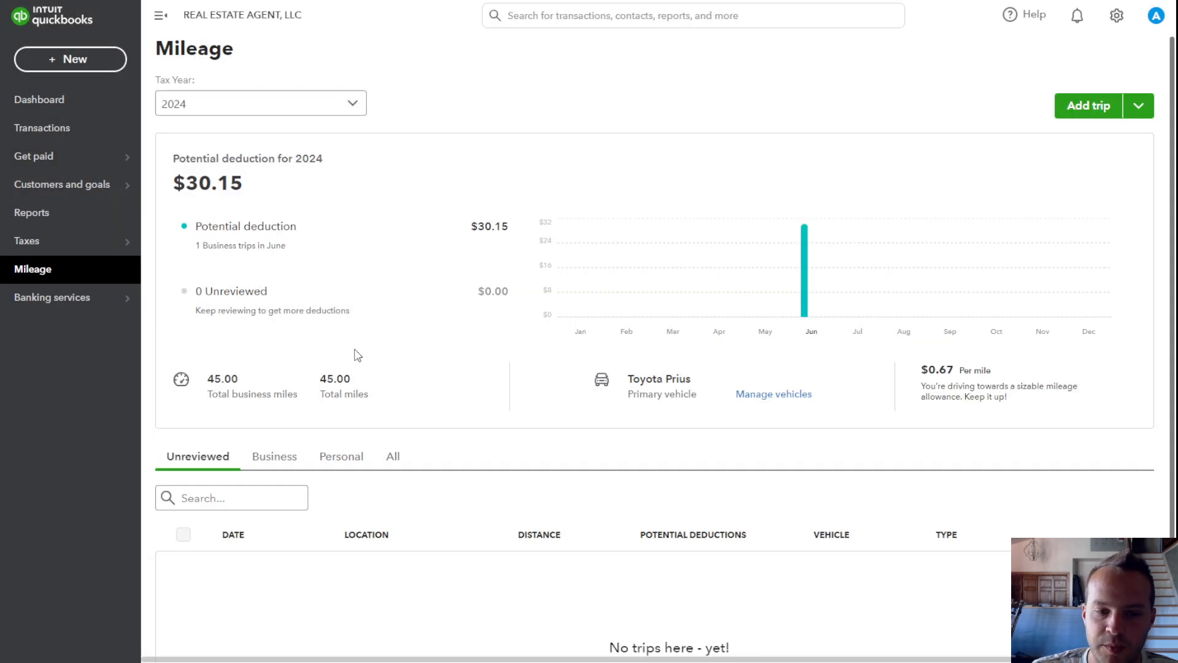
# Step: Check the total miles, then add and save a 45-mile personal trip for the Toyota Prius
pyautogui.doubleClick(335, 379)
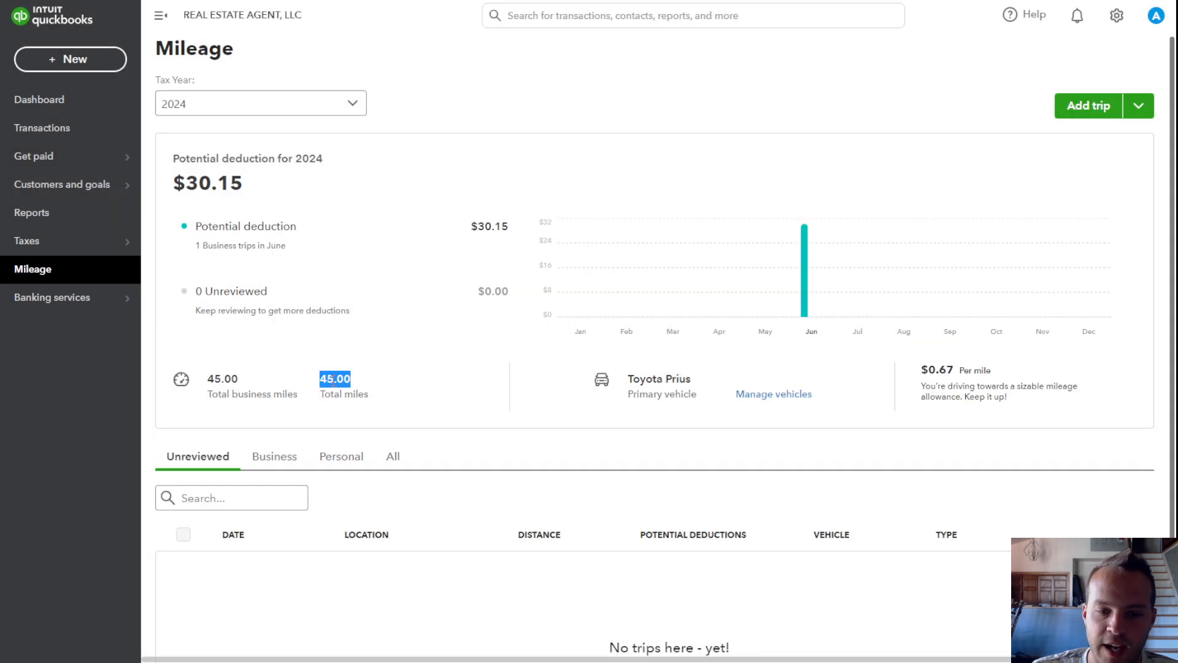
pyautogui.click(1088, 105)
pyautogui.click(954, 143)
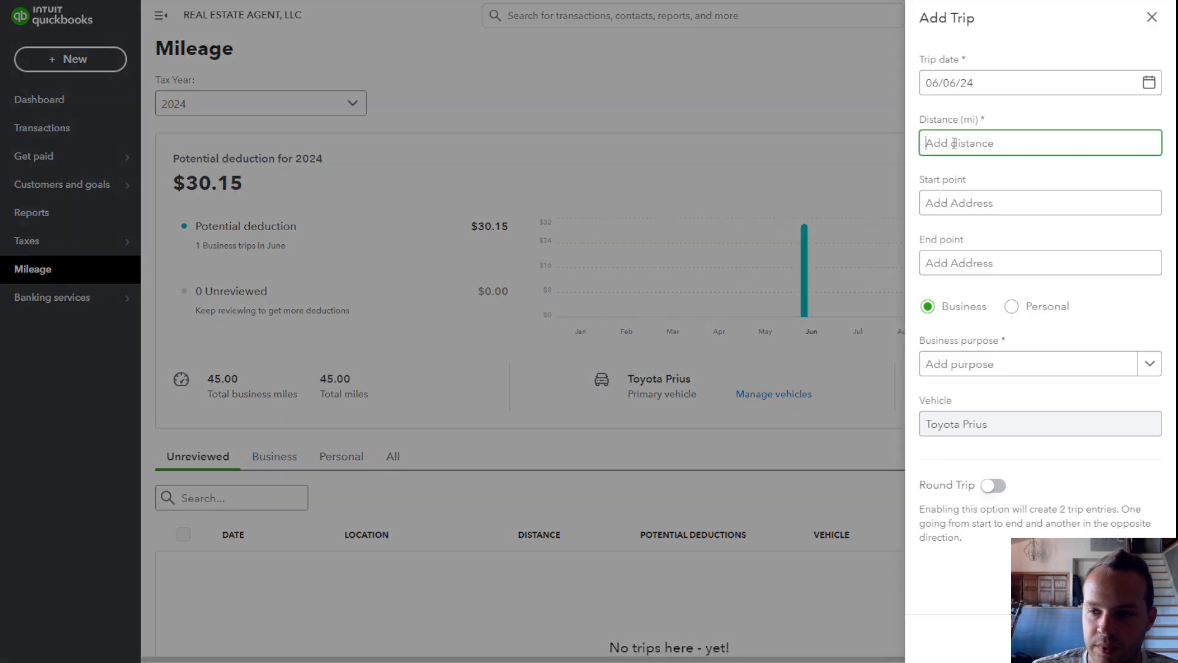
pyautogui.write('45')
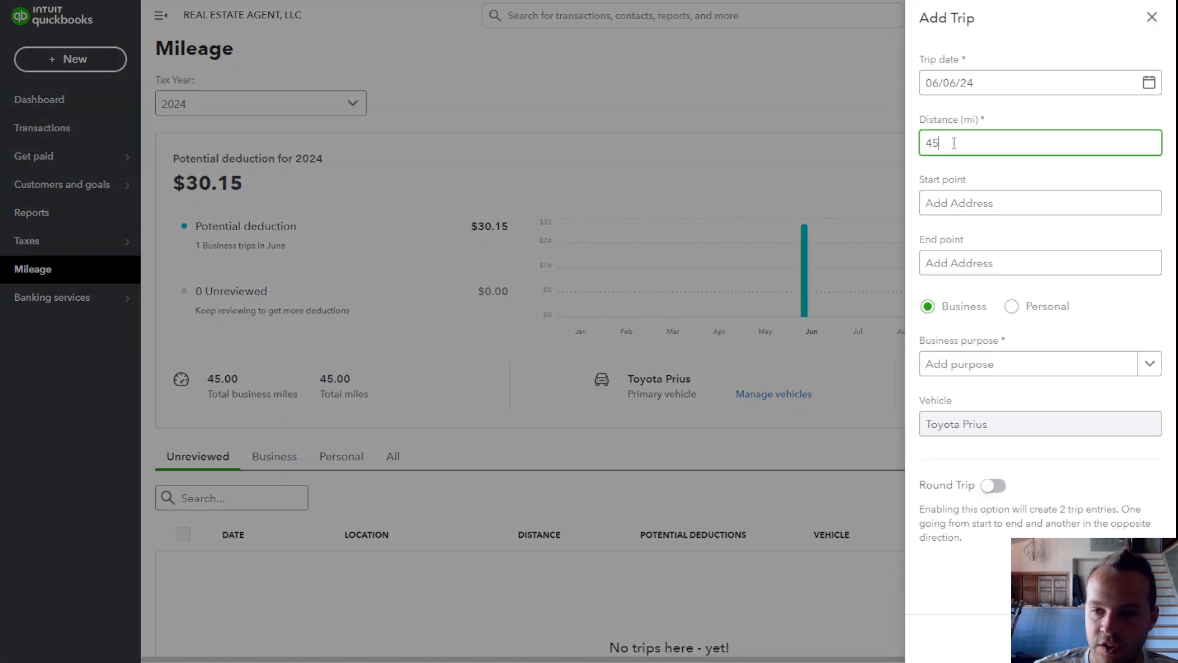
pyautogui.click(1011, 307)
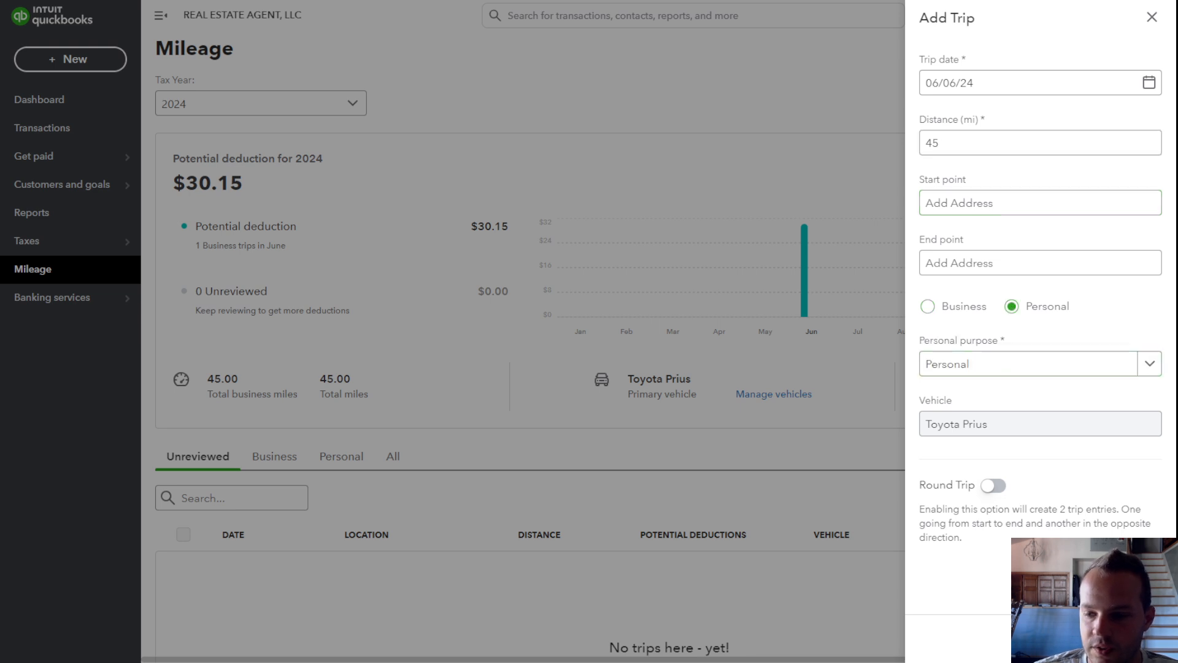
pyautogui.click(1138, 638)
pyautogui.scroll(-1, 597, 334)
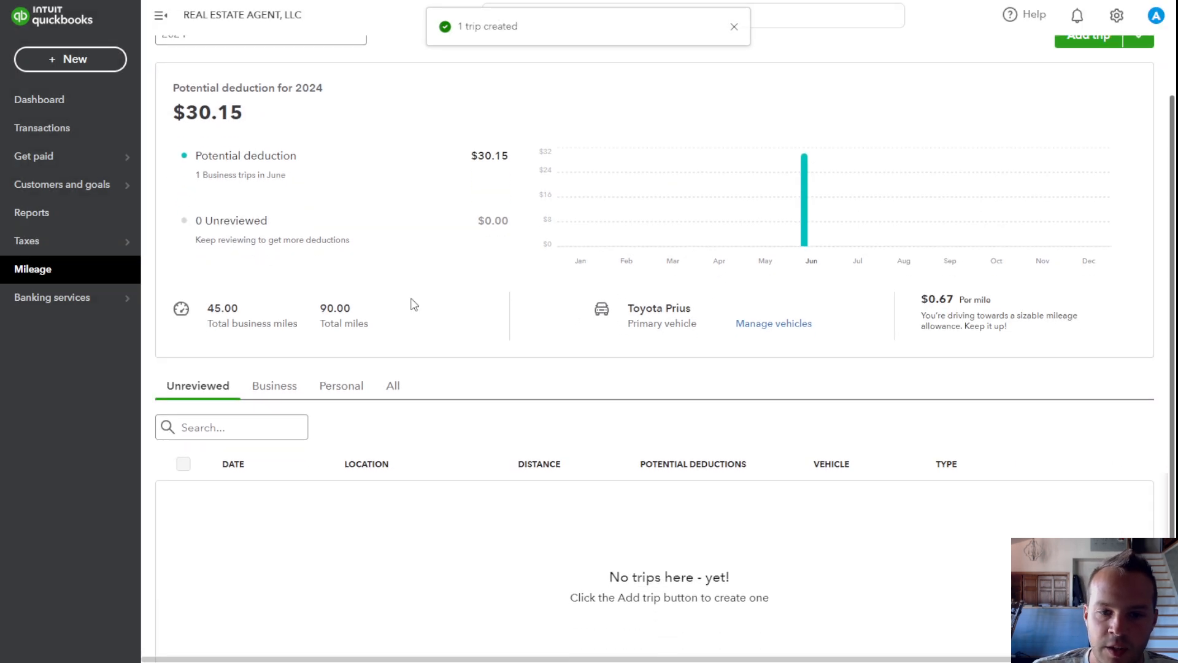
# Step: Examine the total business miles and total miles in the 2024 mileage summary
pyautogui.moveTo(206, 303); pyautogui.dragTo(378, 328)
pyautogui.doubleClick(229, 309)
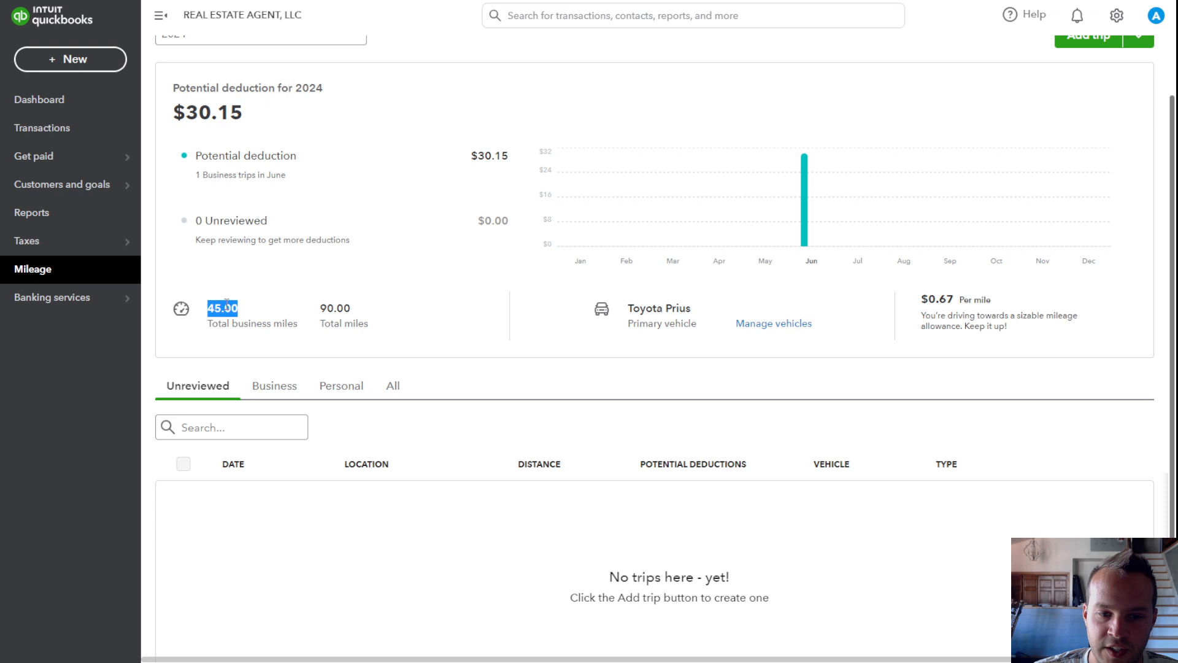
pyautogui.click(247, 320)
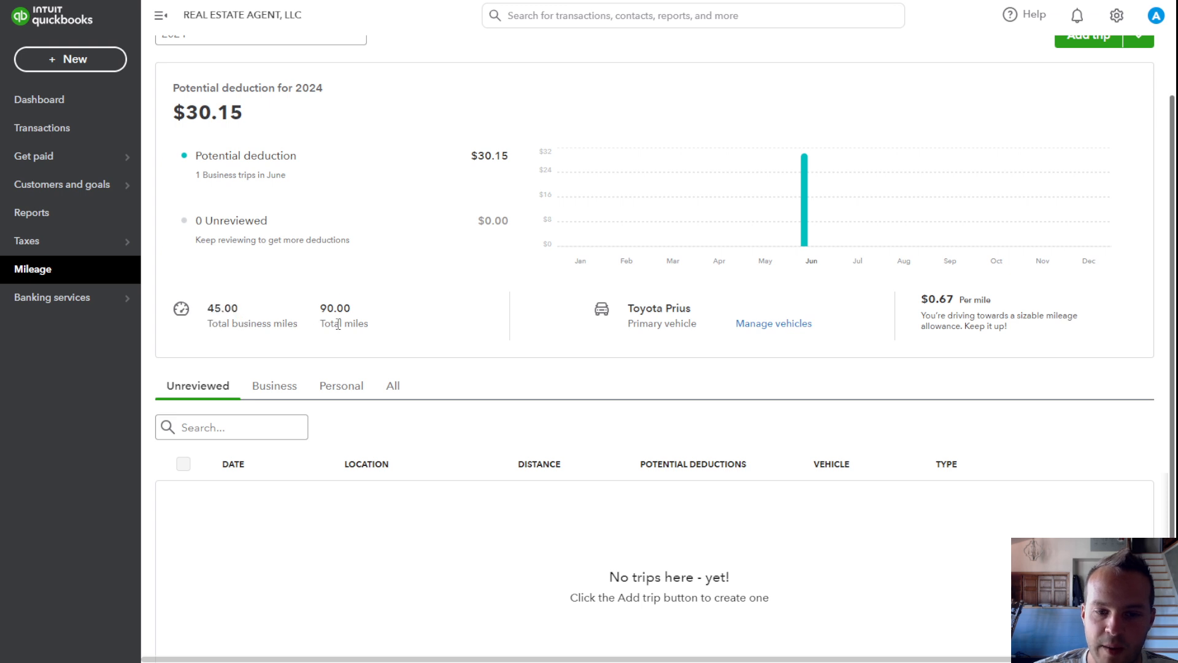
pyautogui.moveTo(324, 323); pyautogui.dragTo(406, 329)
pyautogui.click(405, 325)
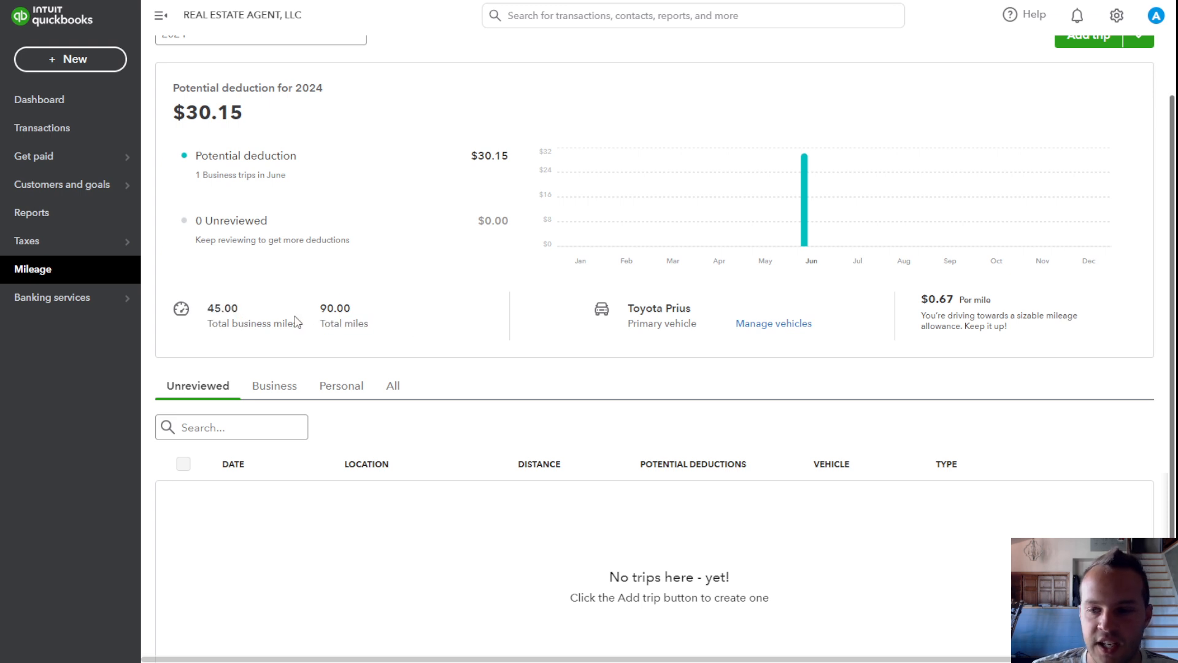
pyautogui.scroll(2, 229, 187)
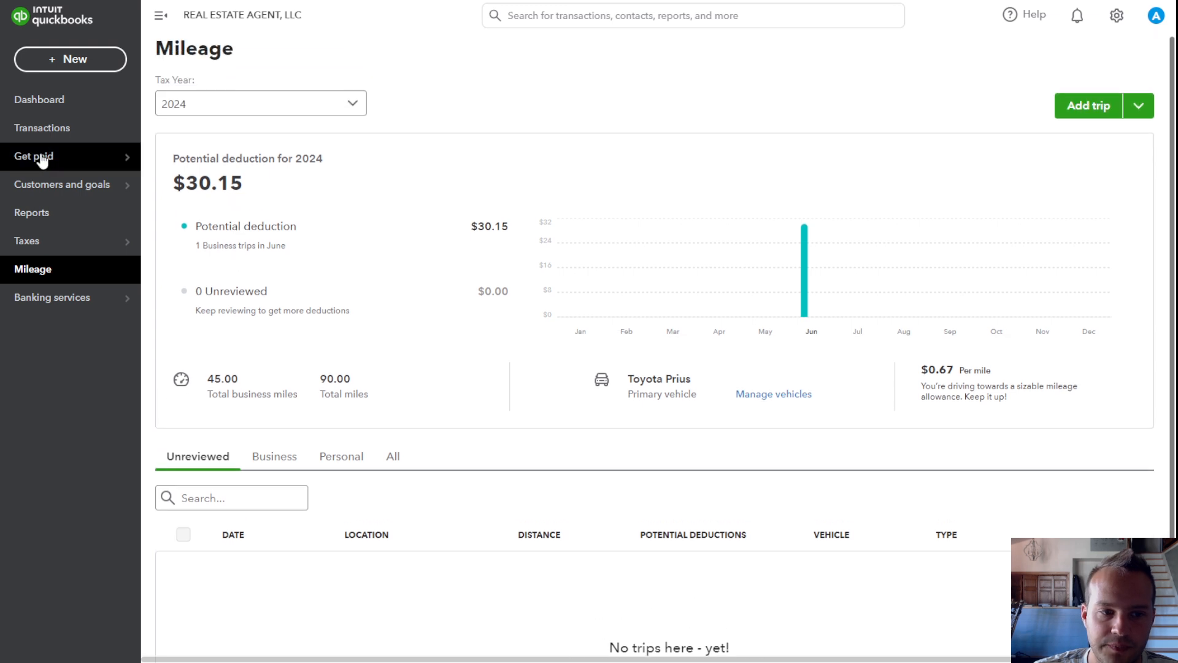
# Step: Open the dashboard and examine the income, deductions and taxable profit for 2024 alongside the year's net profit
pyautogui.click(43, 111)
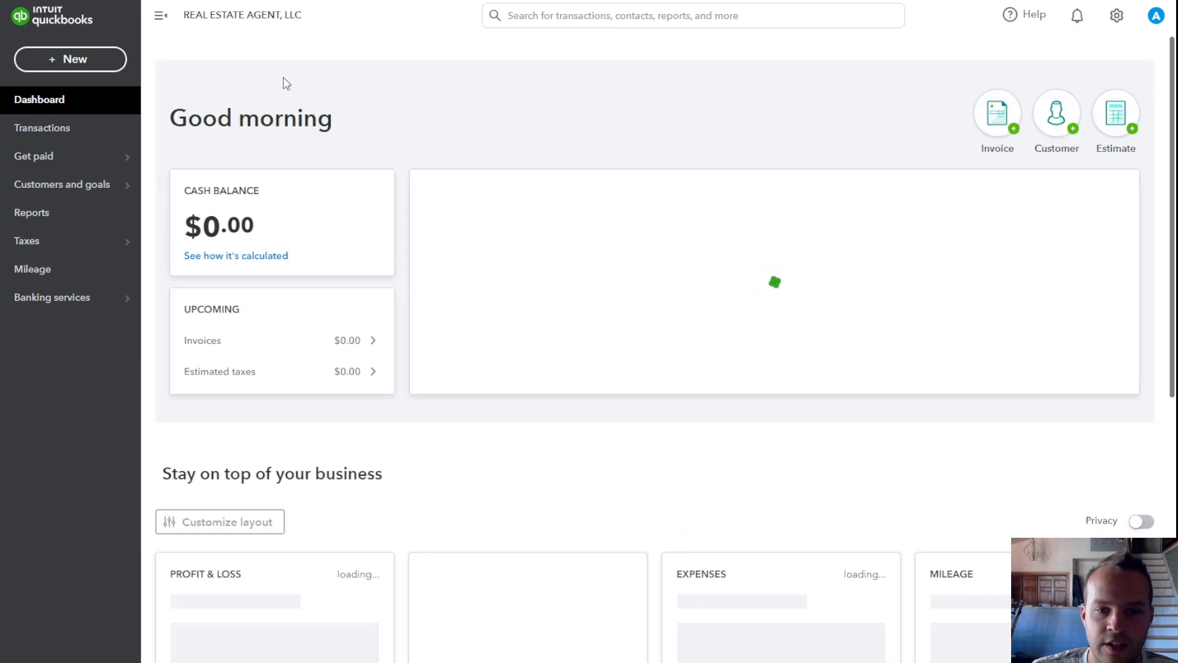
pyautogui.scroll(-3, 396, 164)
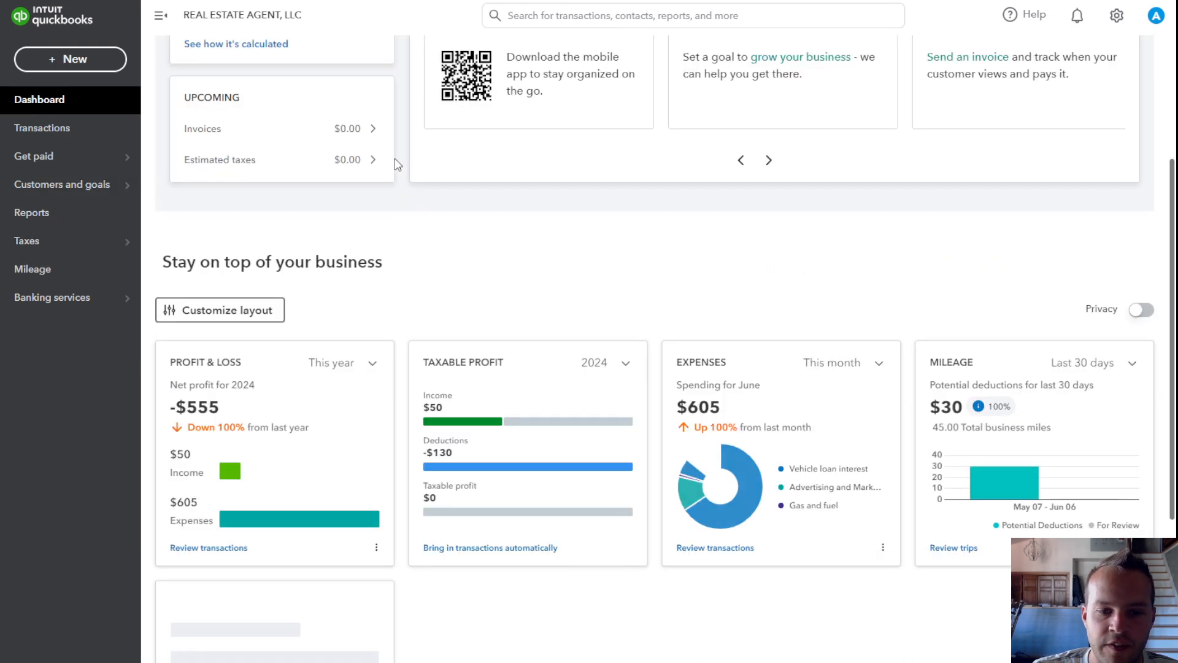
pyautogui.scroll(-2, 396, 163)
pyautogui.scroll(-1, 507, 163)
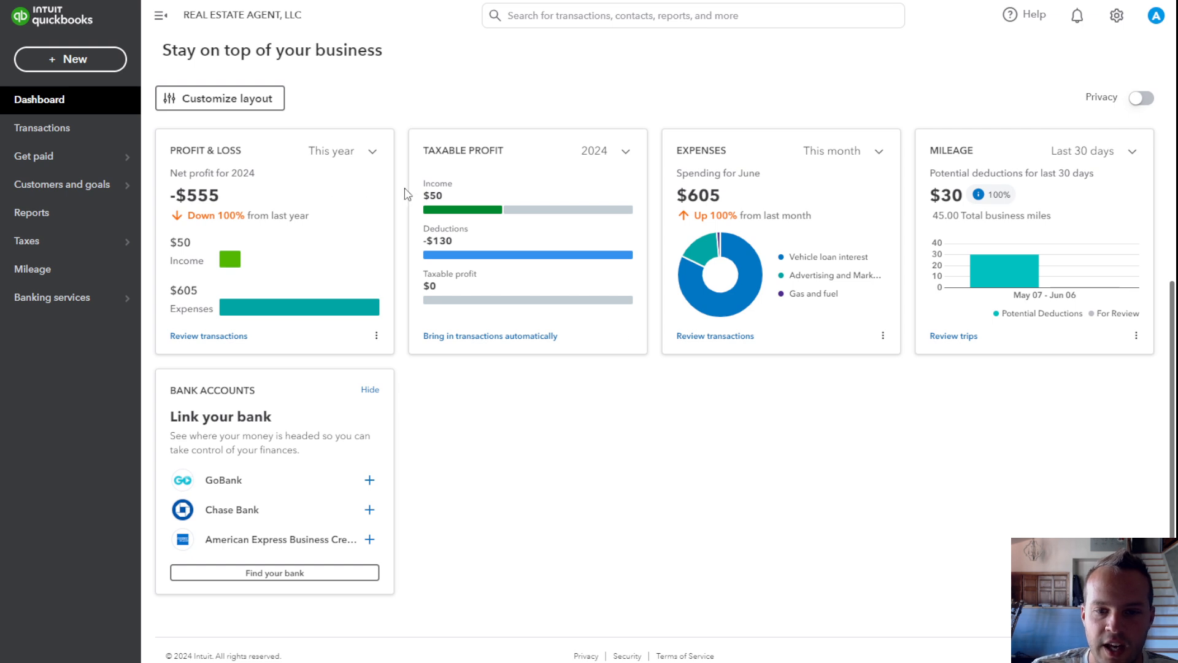
pyautogui.doubleClick(433, 194)
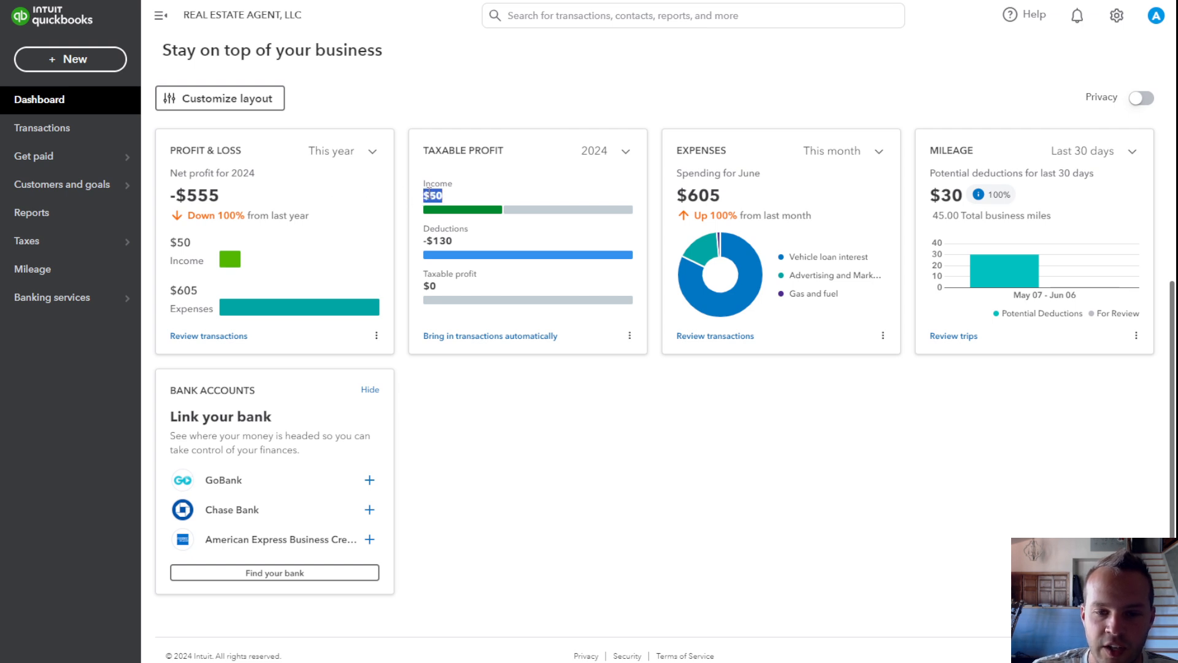
pyautogui.moveTo(454, 240); pyautogui.dragTo(423, 241)
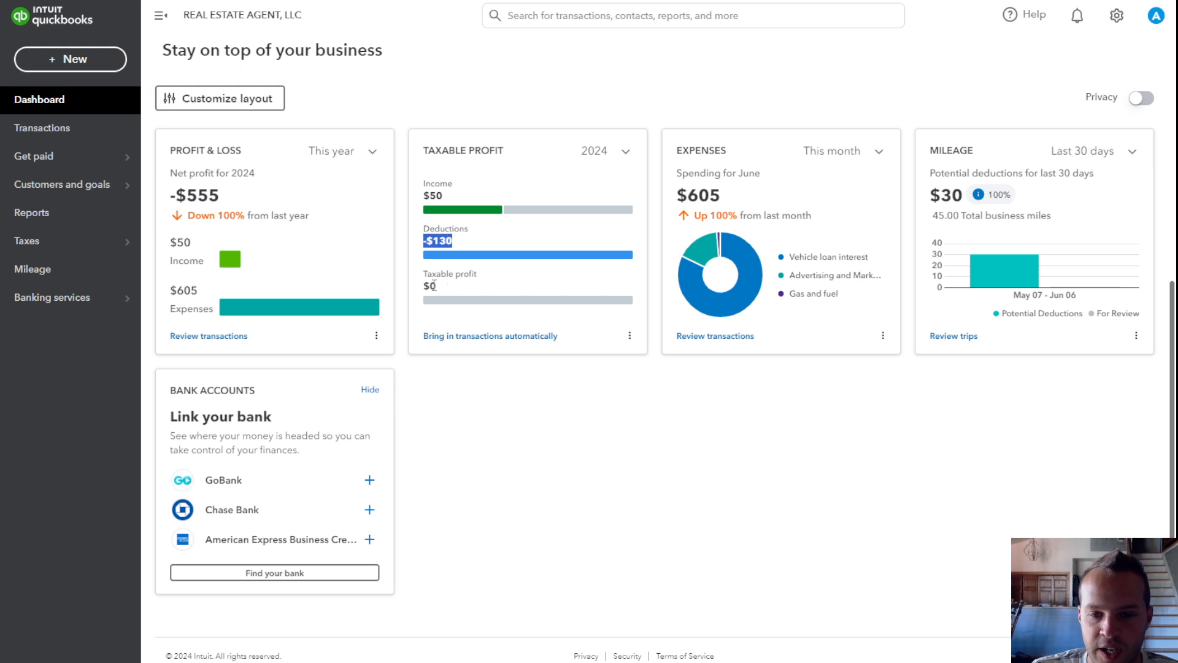
pyautogui.moveTo(436, 285); pyautogui.dragTo(423, 286)
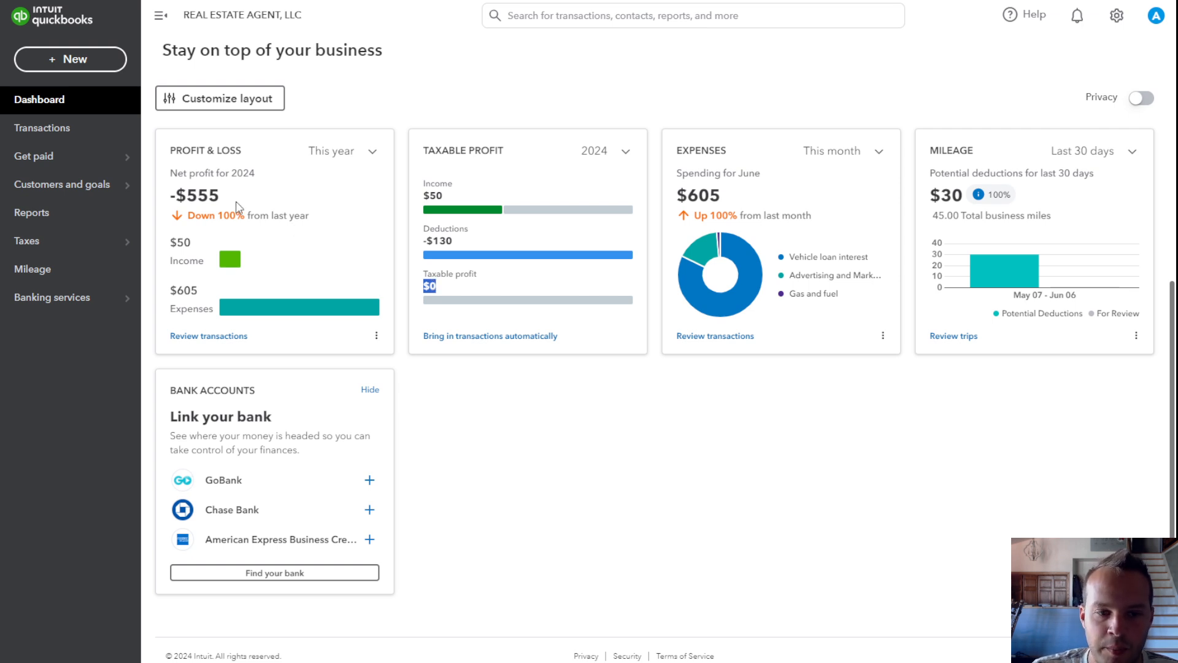
pyautogui.tripleClick(203, 196)
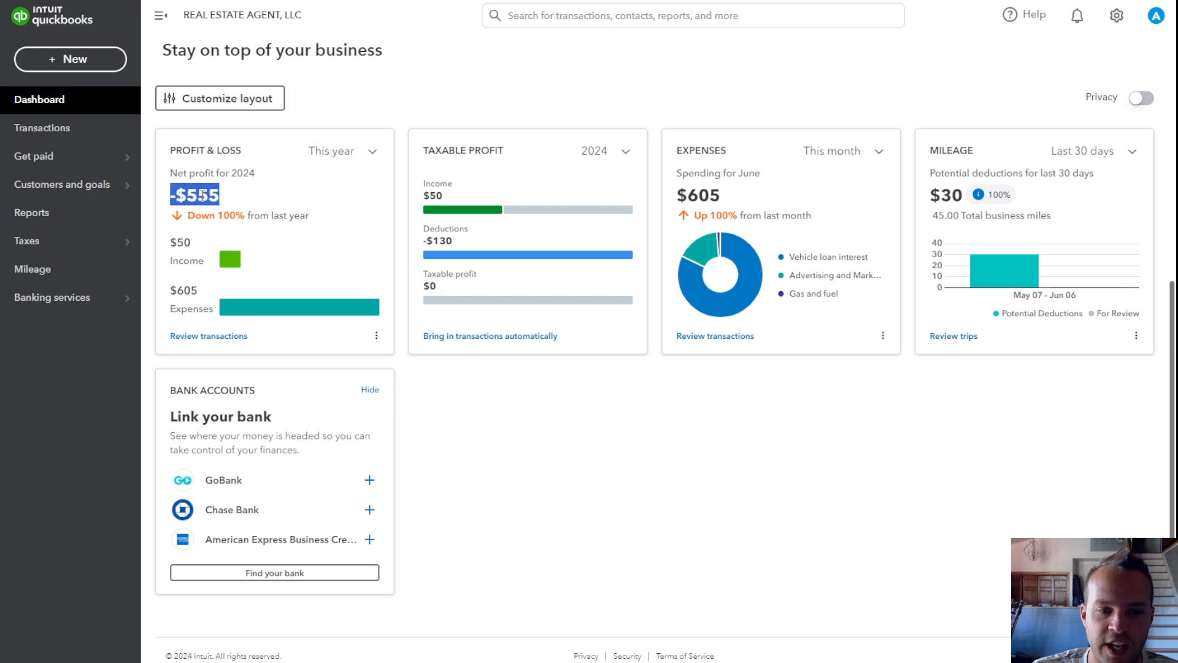
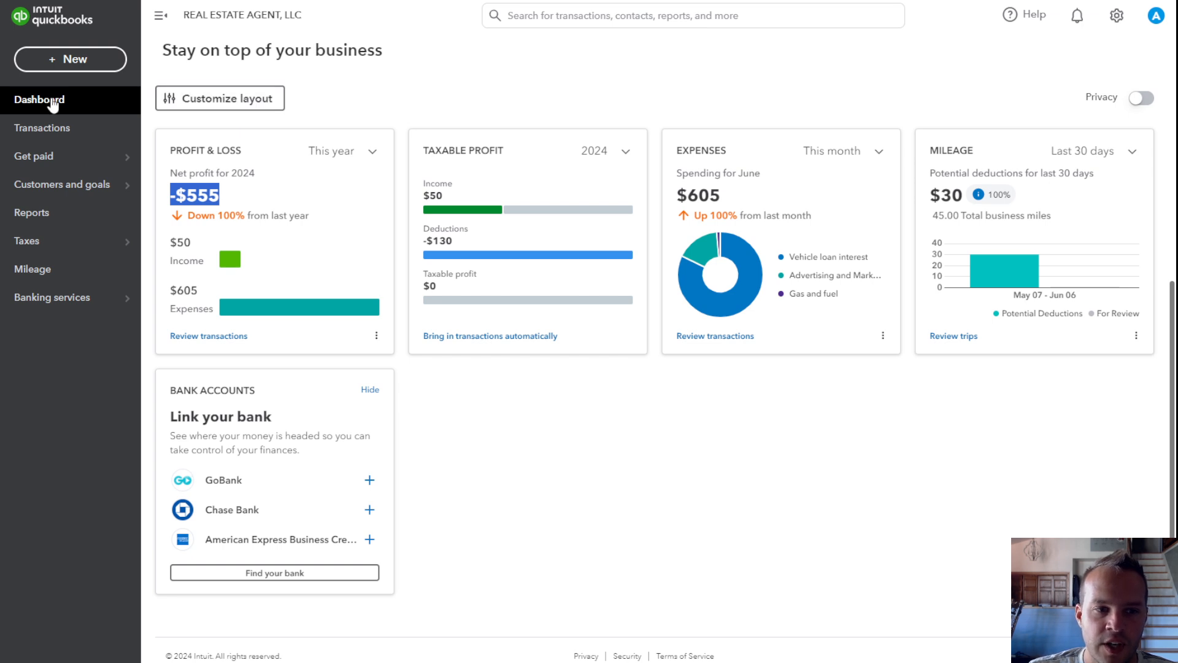
pyautogui.moveTo(79, 194)
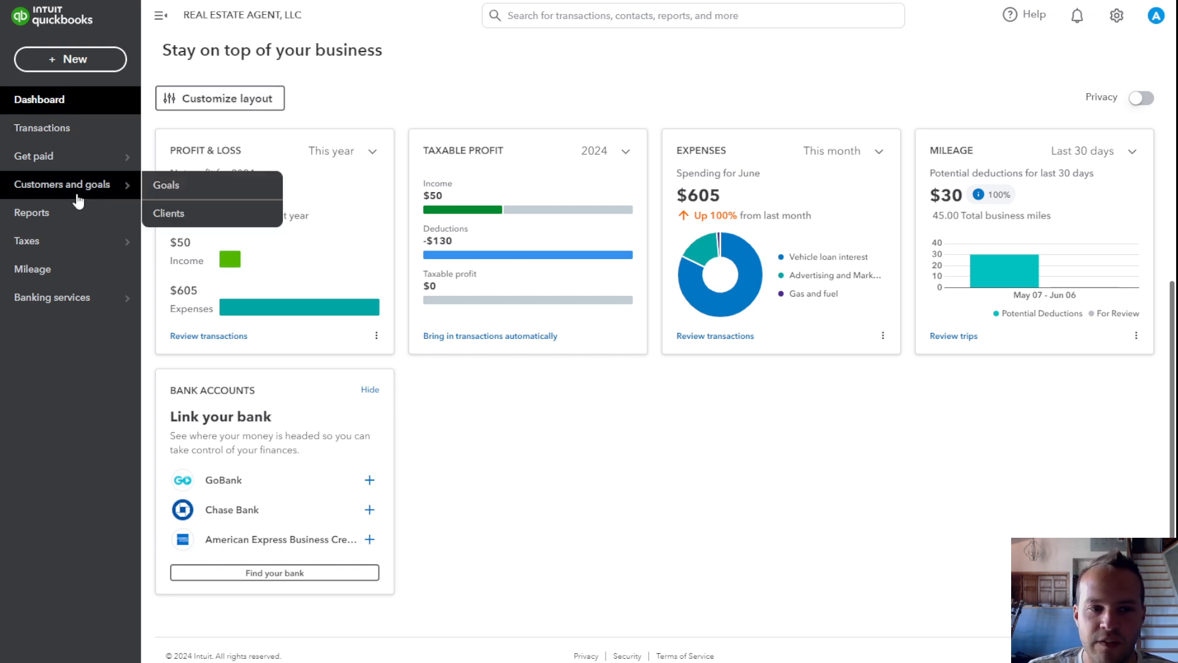
pyautogui.moveTo(76, 252)
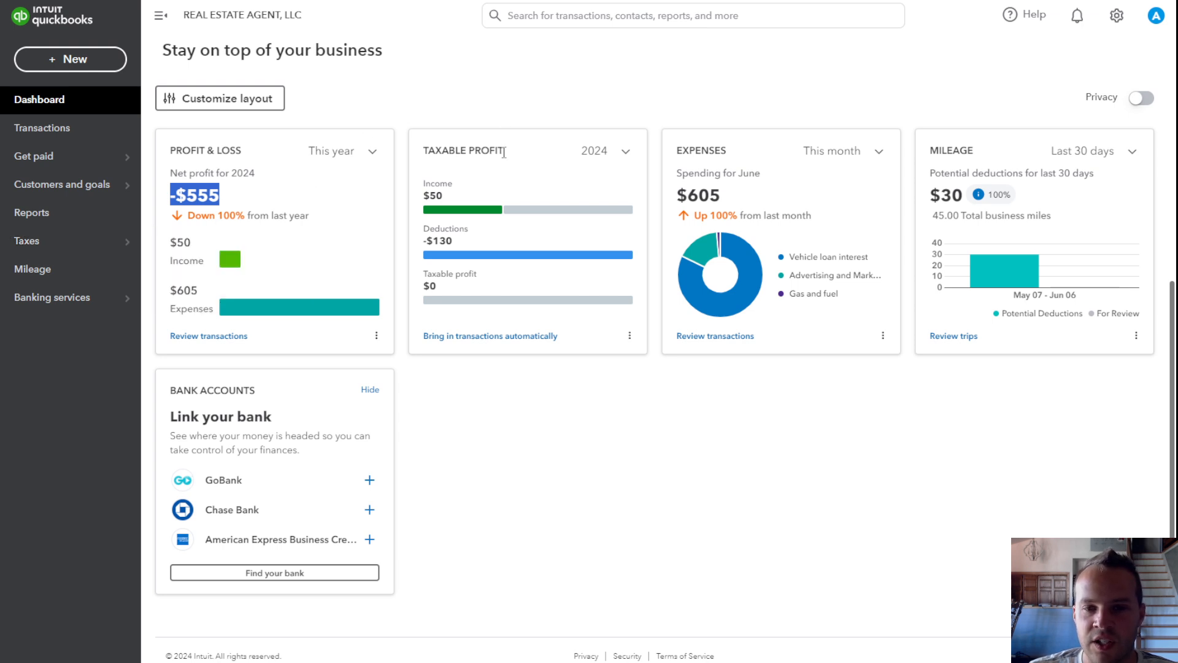
pyautogui.scroll(1, 513, 433)
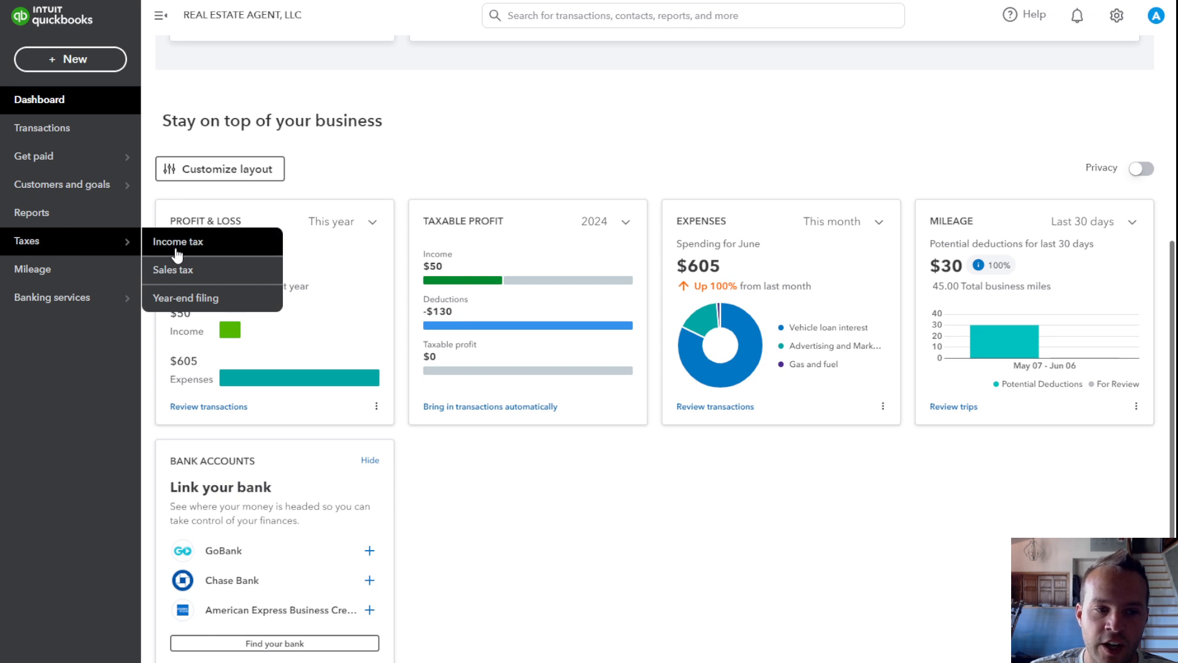
# Step: In the transactions list, set the amount of the Sales income transaction to 2000 and save it
pyautogui.click(39, 136)
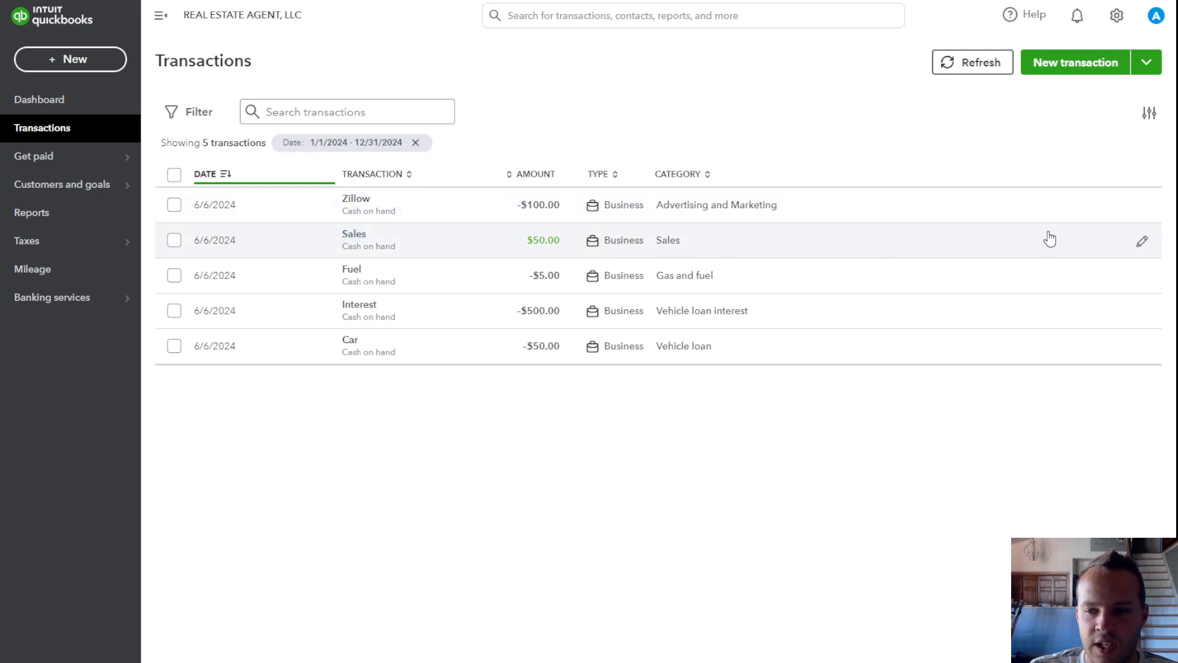
pyautogui.click(1142, 241)
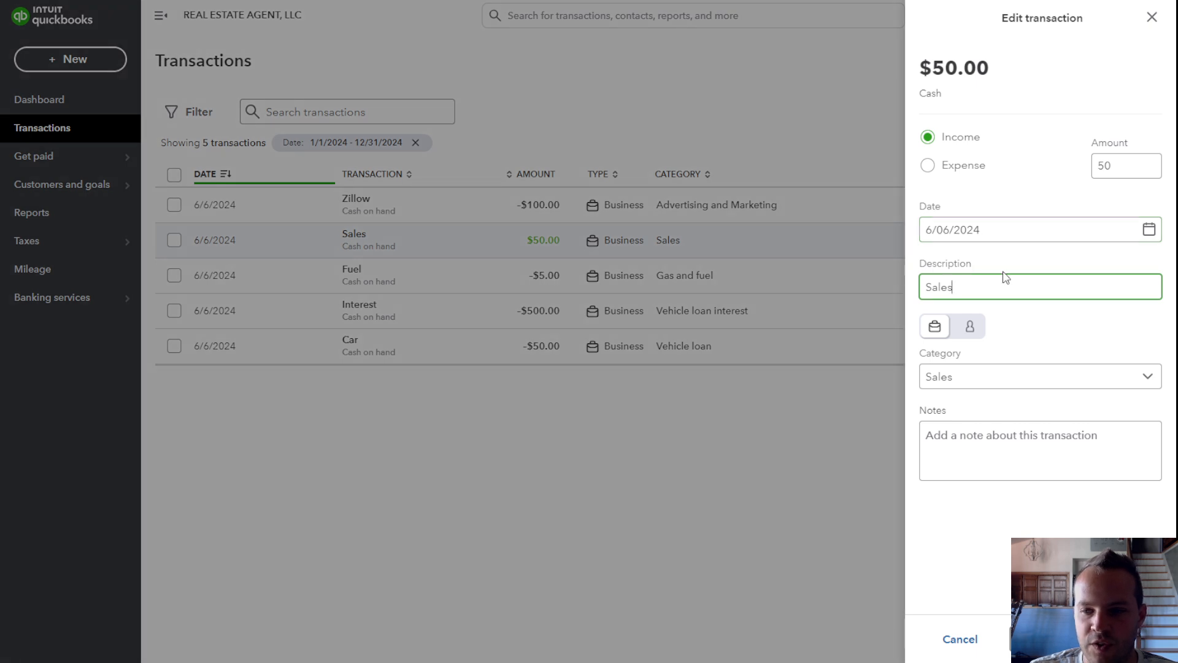
pyautogui.doubleClick(1145, 167)
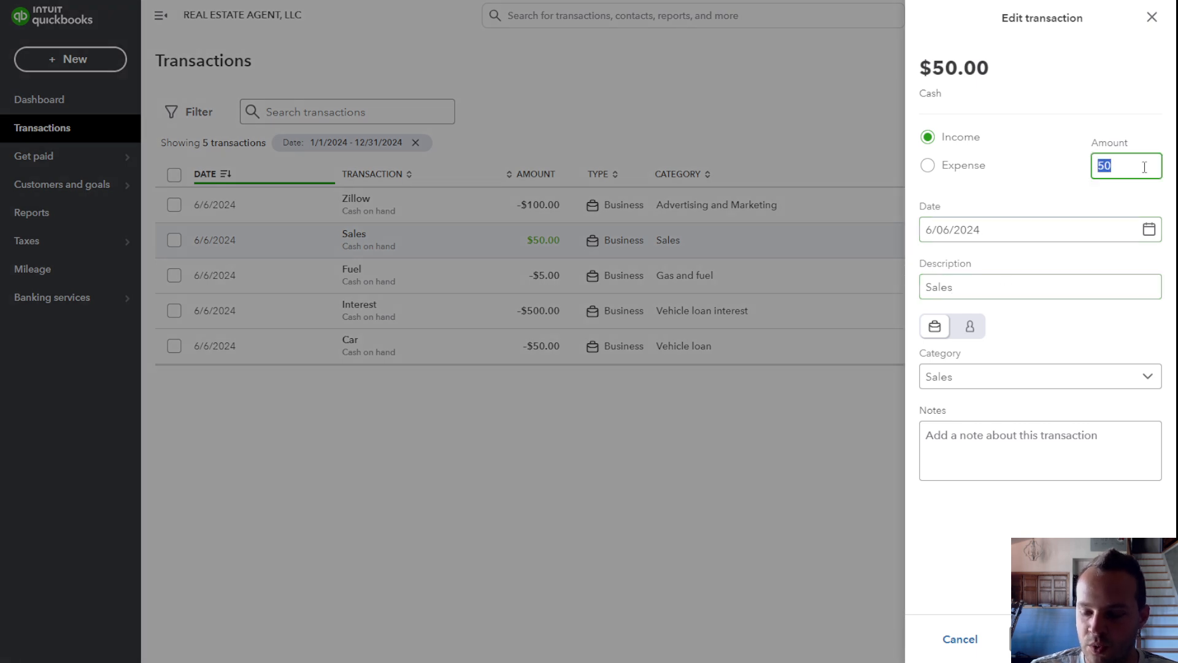
pyautogui.write('2000')
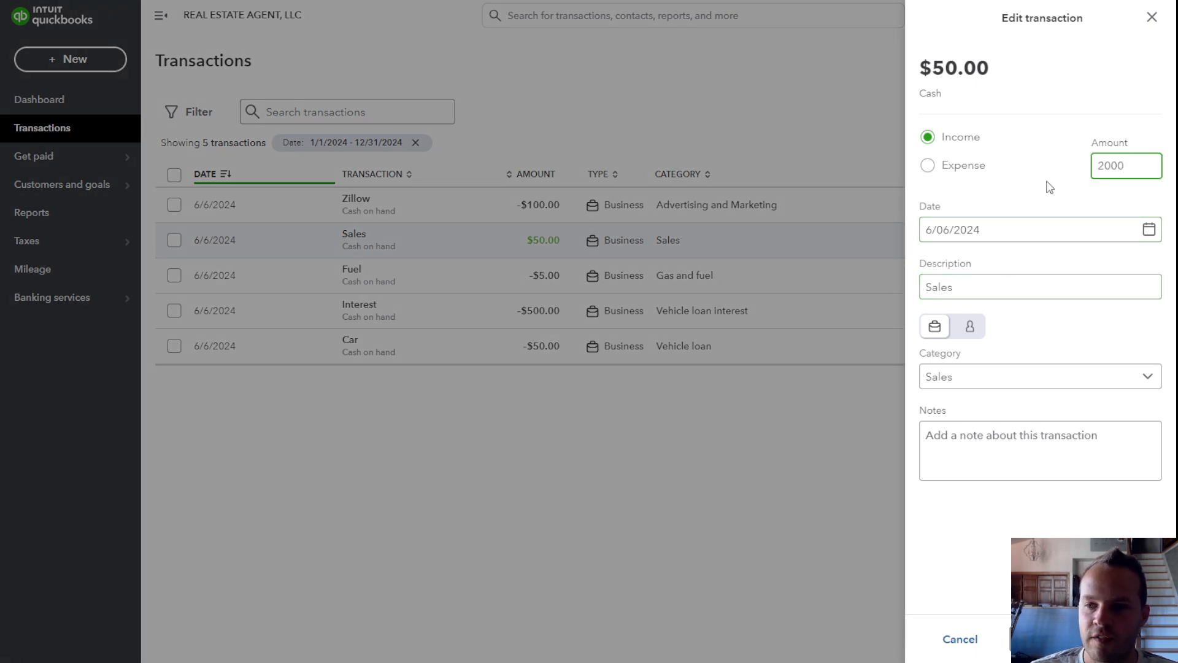
pyautogui.click(1049, 187)
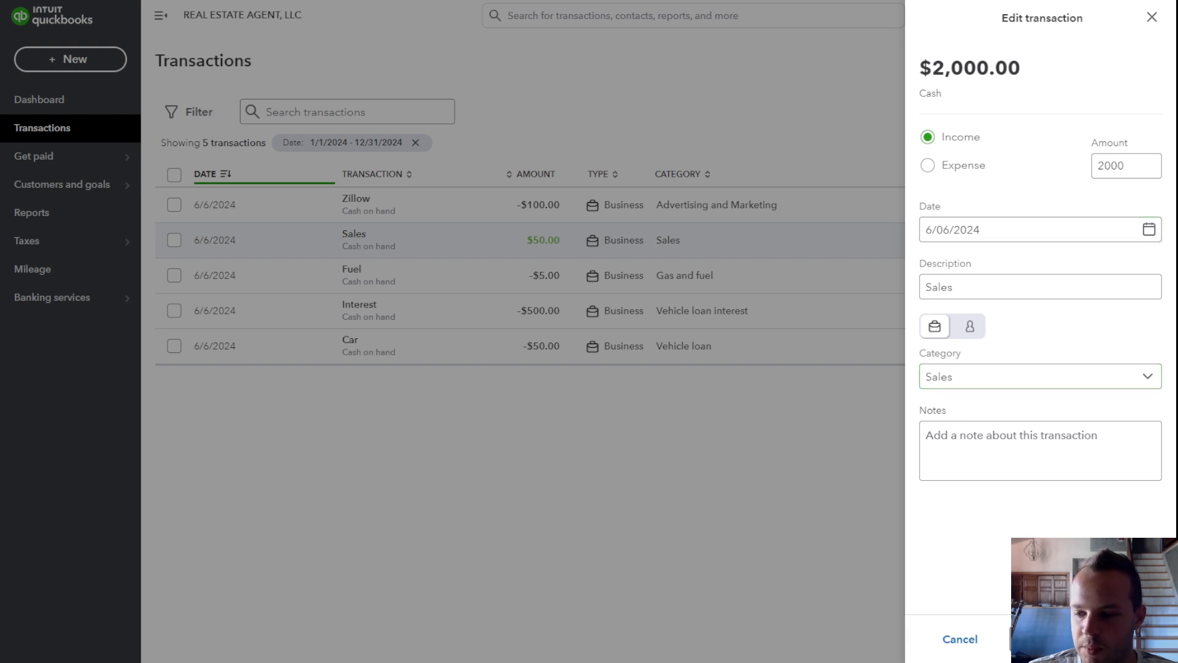
pyautogui.click(1121, 639)
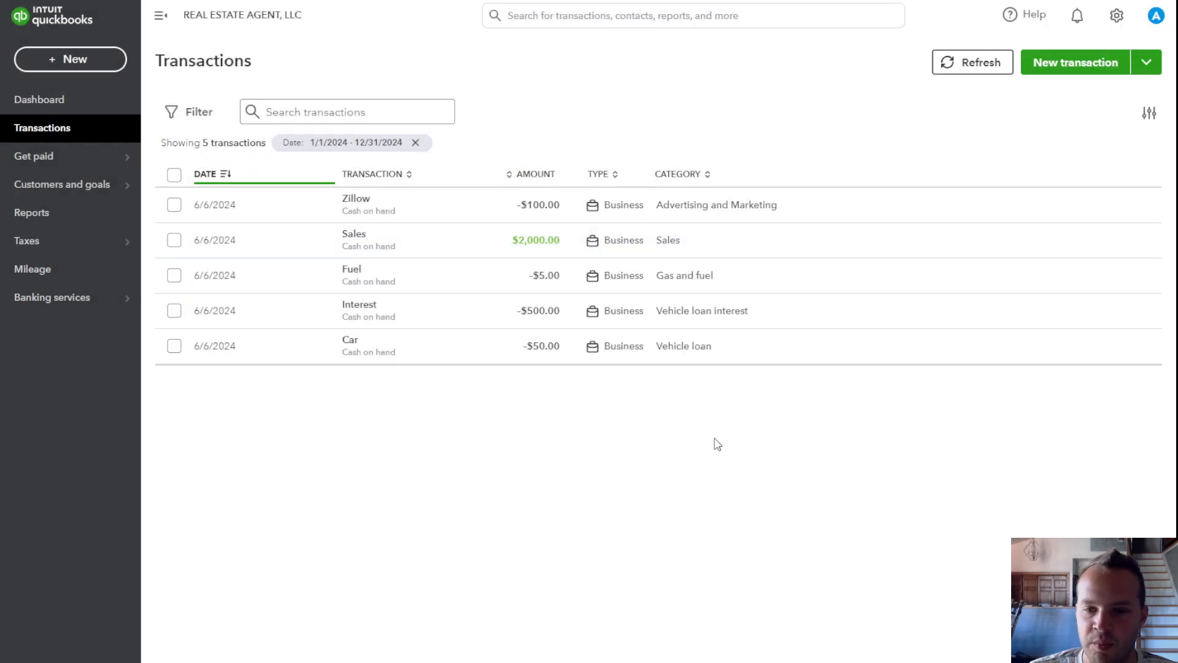
# Step: Return to the dashboard and check the Profit & Loss and Taxable Profit cards against the edited sale
pyautogui.click(57, 99)
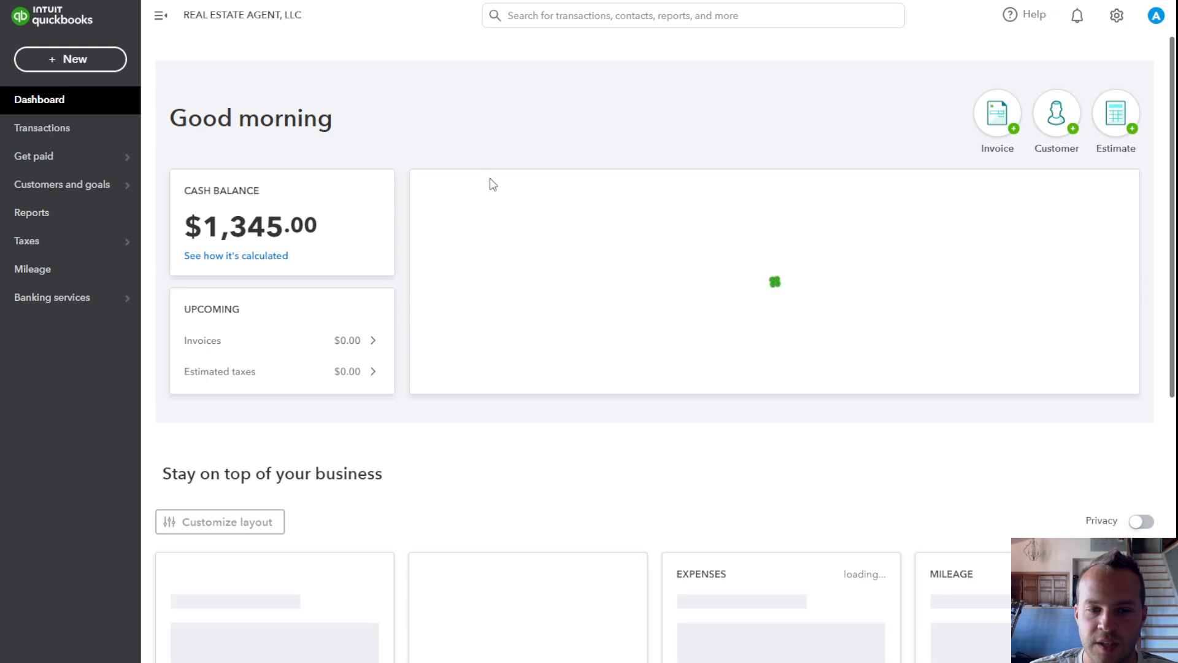
pyautogui.scroll(-6, 393, 295)
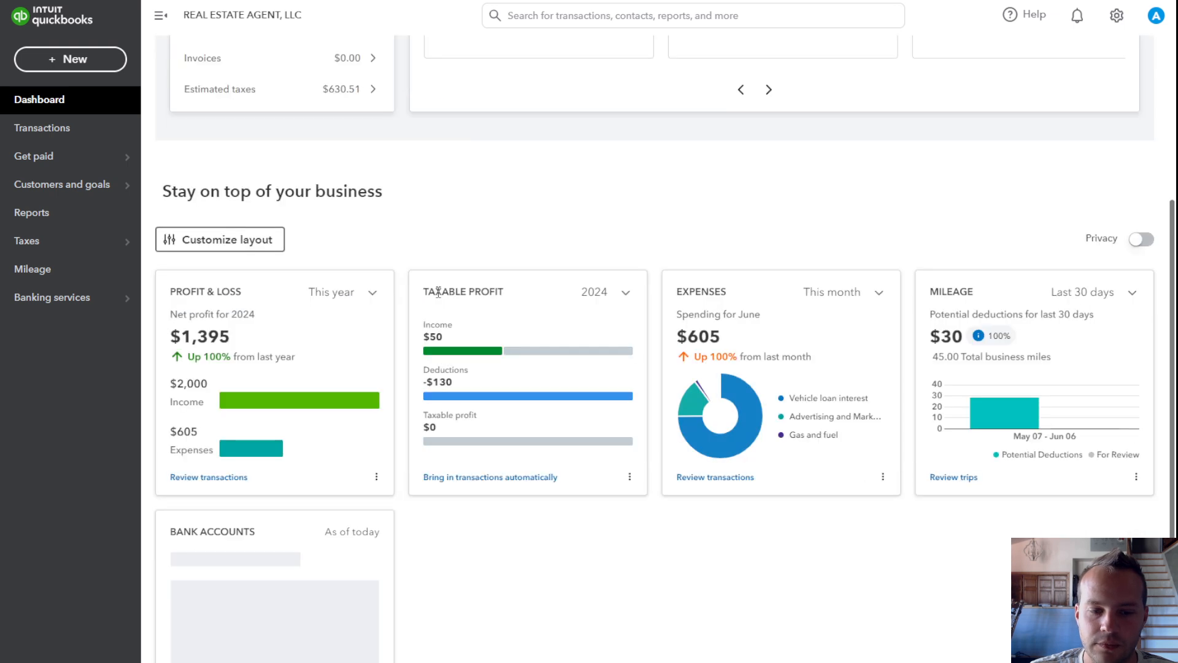
pyautogui.scroll(-2, 411, 311)
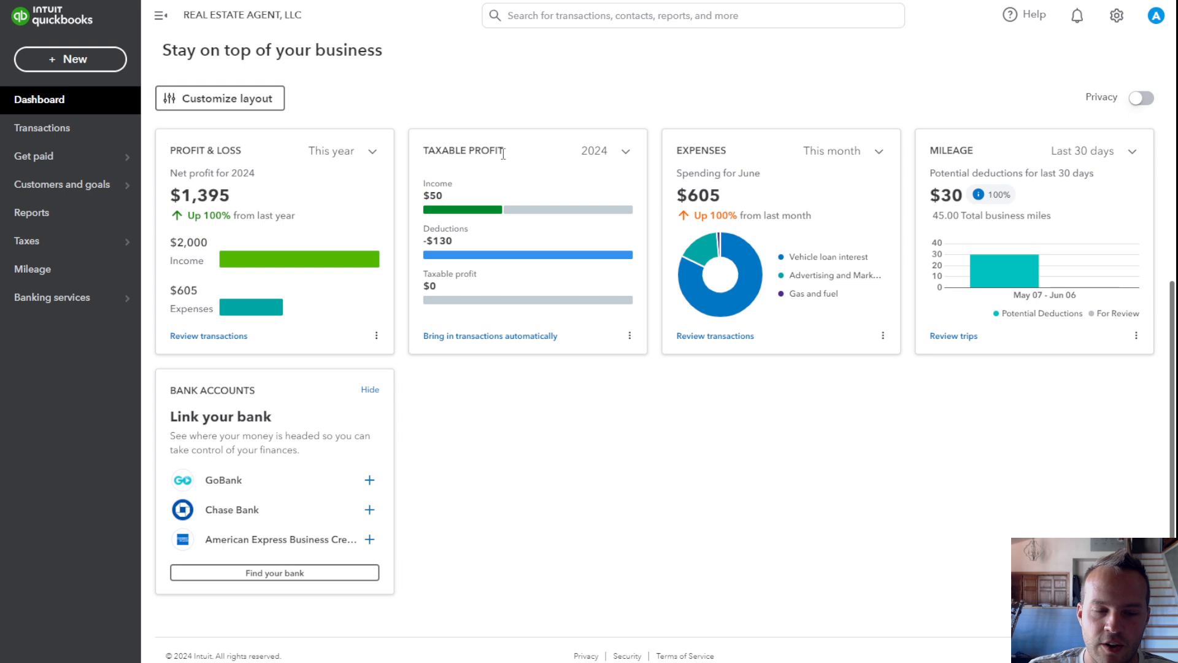
# Step: Open the income tax deductions overview and examine the income, deductible expenses and the amount that could be taxed
pyautogui.moveTo(68, 239)
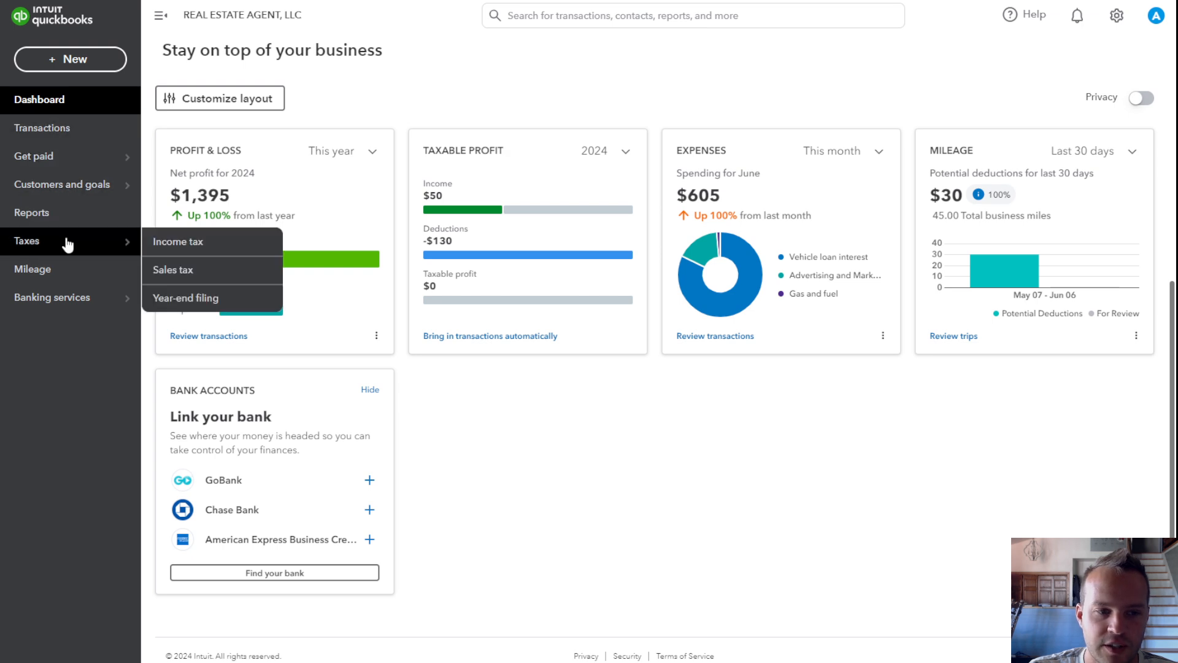
pyautogui.click(160, 242)
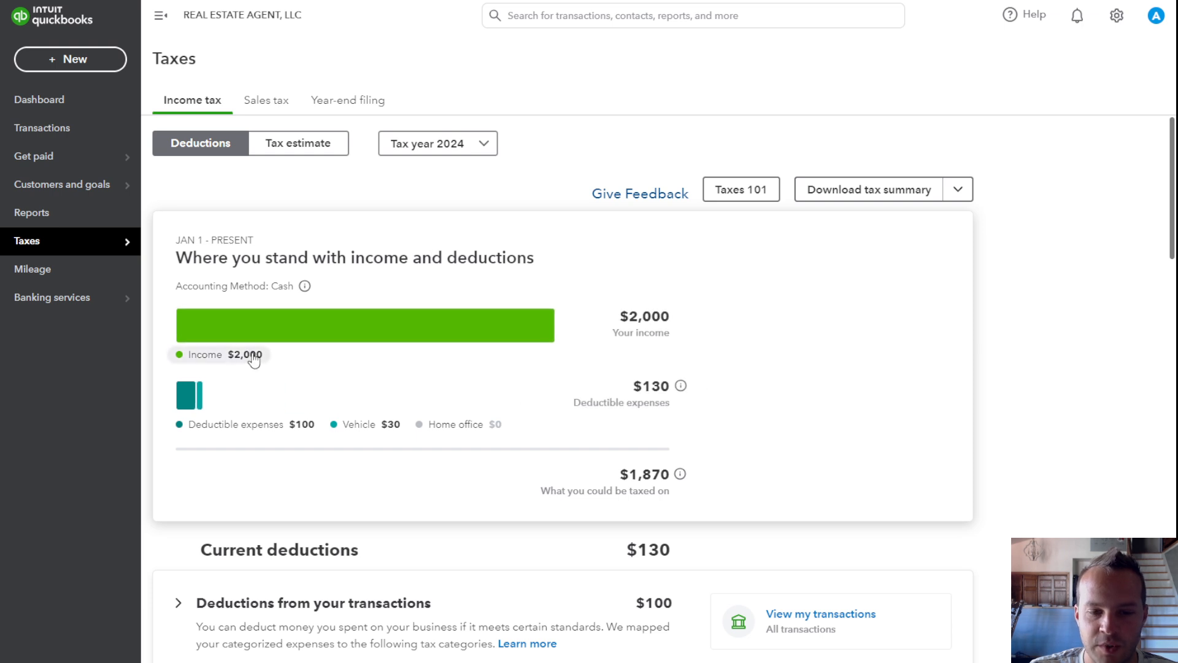
pyautogui.scroll(-1, 344, 356)
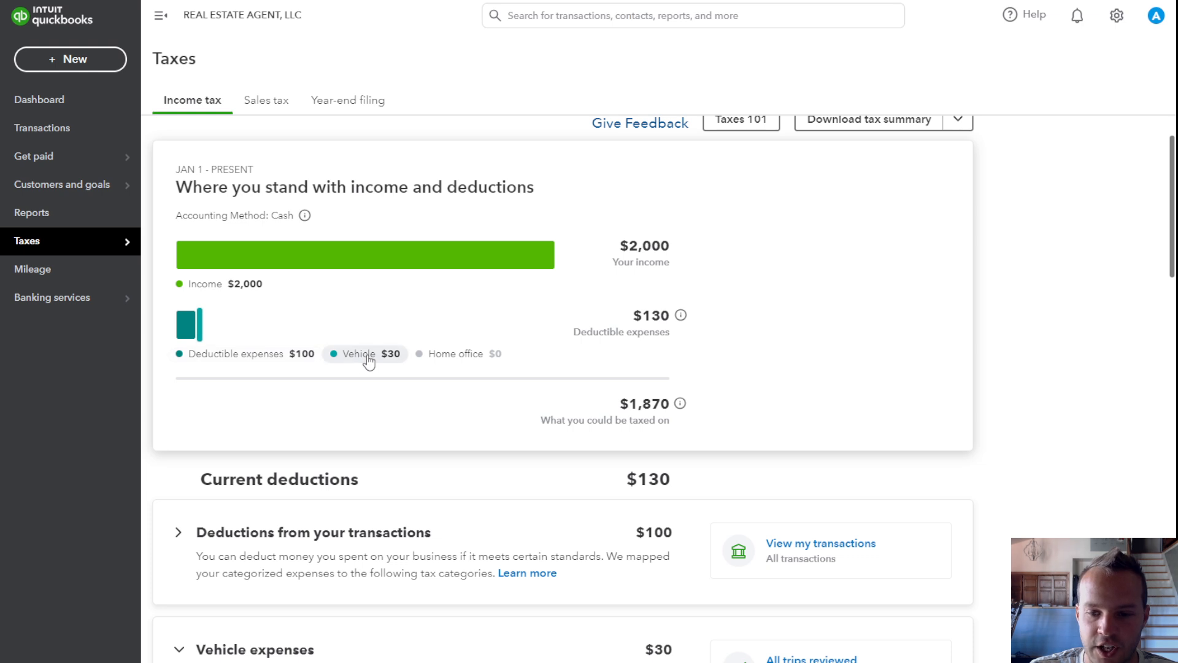
pyautogui.scroll(-1, 368, 361)
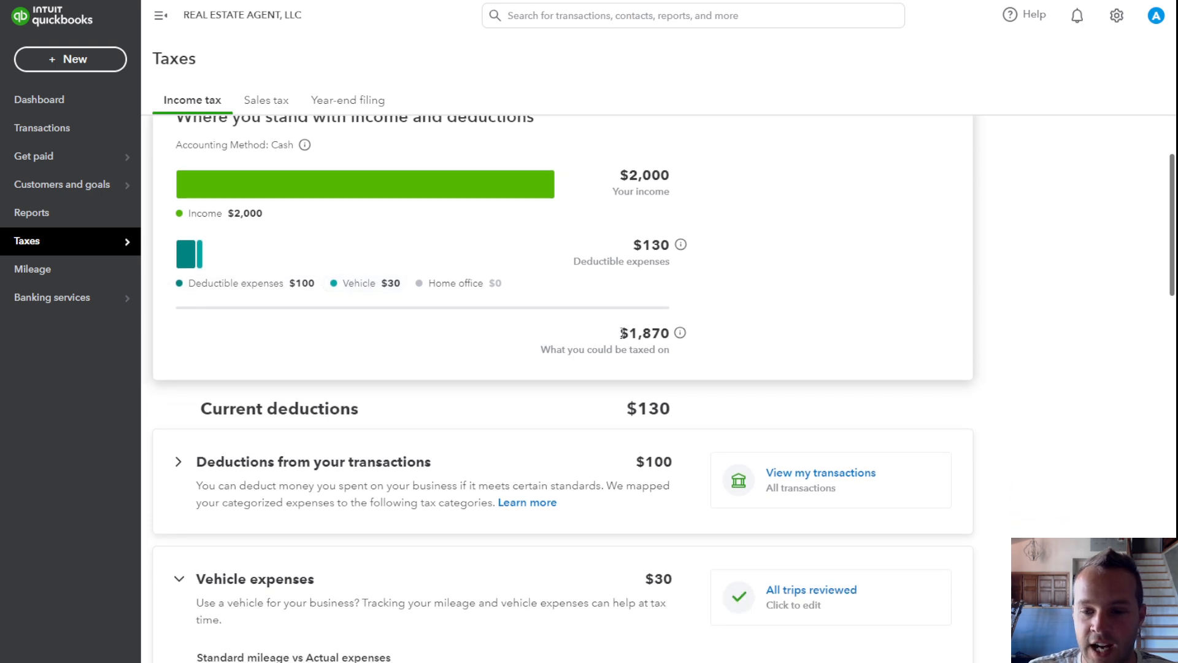
pyautogui.moveTo(621, 333); pyautogui.dragTo(675, 336)
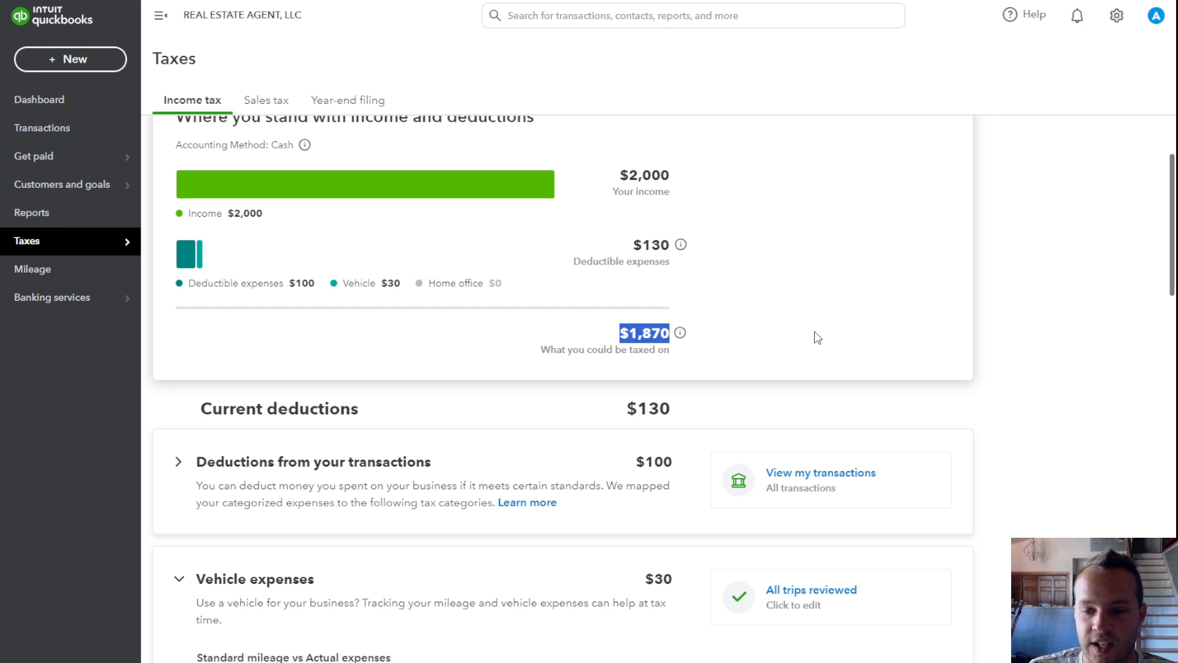
pyautogui.scroll(-1, 792, 330)
pyautogui.scroll(1, 674, 307)
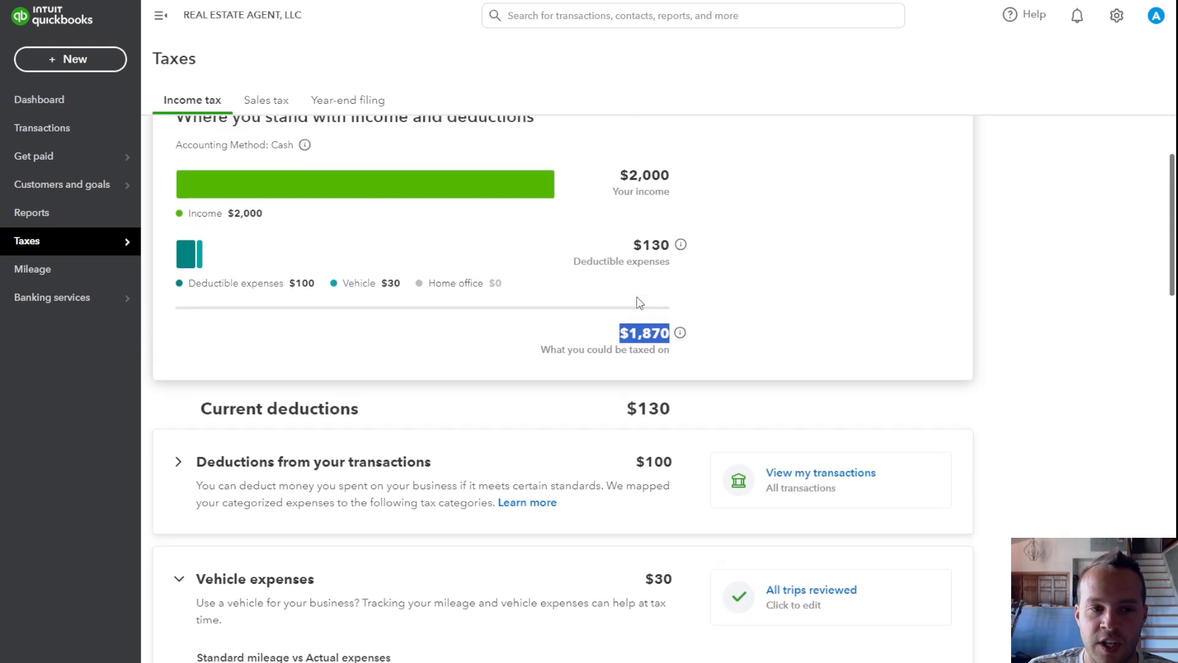
# Step: Go back to the dashboard and compare the net profit for 2024 with the taxable profit
pyautogui.click(77, 109)
pyautogui.scroll(-3, 384, 176)
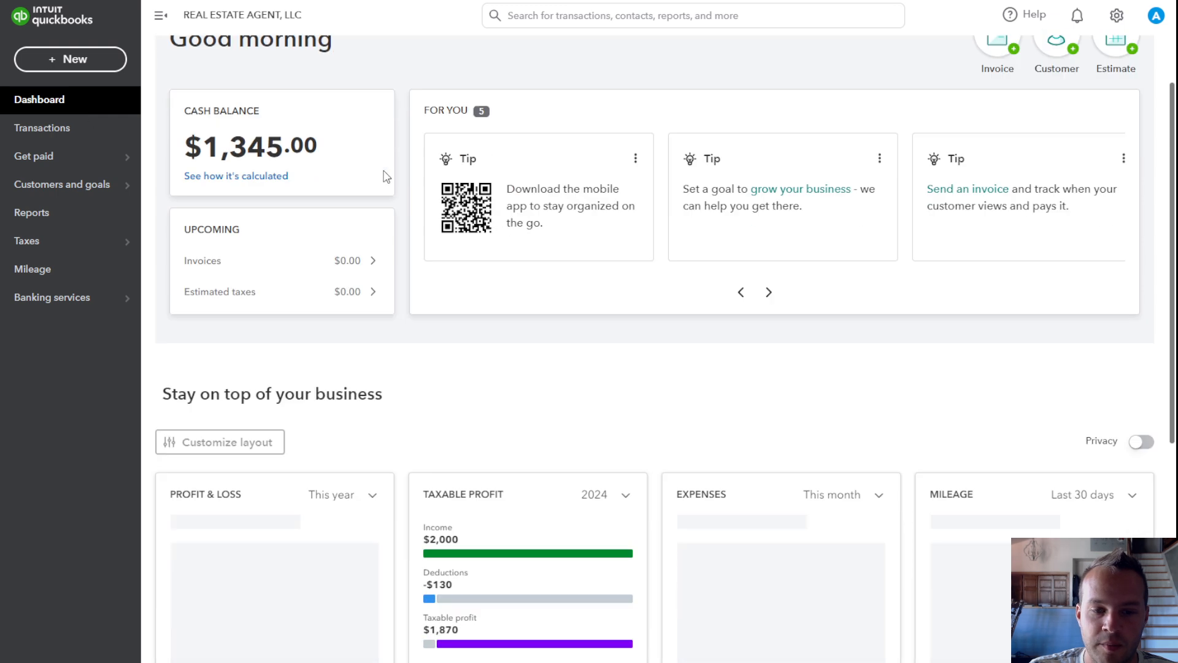
pyautogui.scroll(-1, 384, 176)
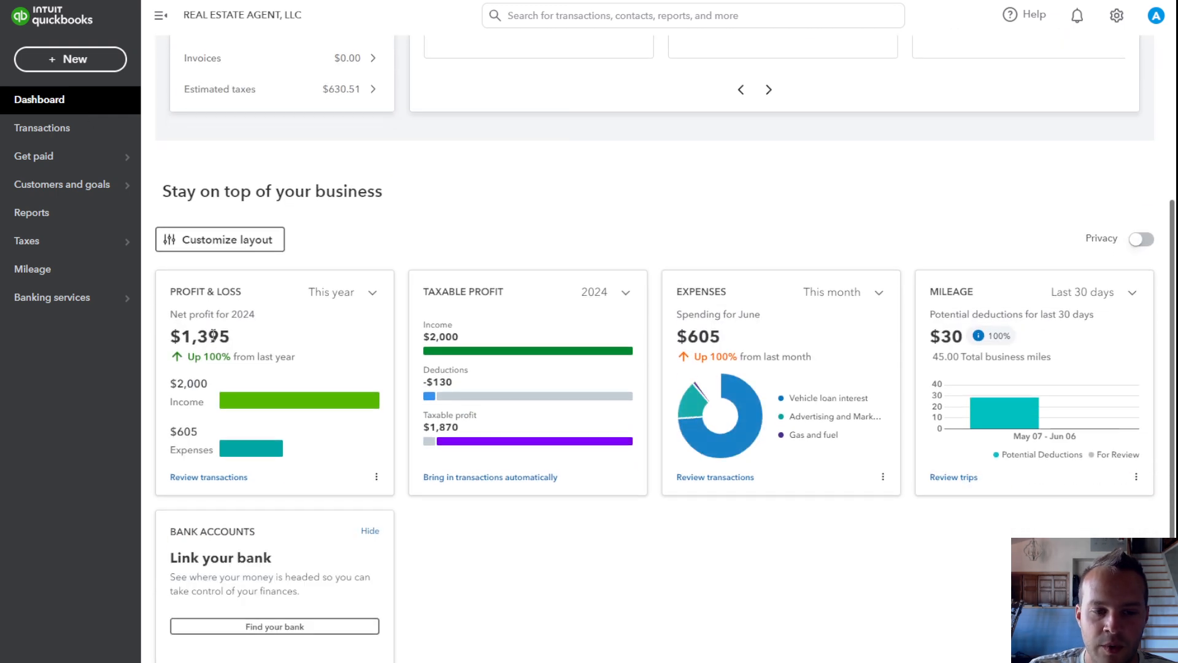
pyautogui.moveTo(240, 342); pyautogui.dragTo(170, 340)
pyautogui.scroll(-1, 377, 255)
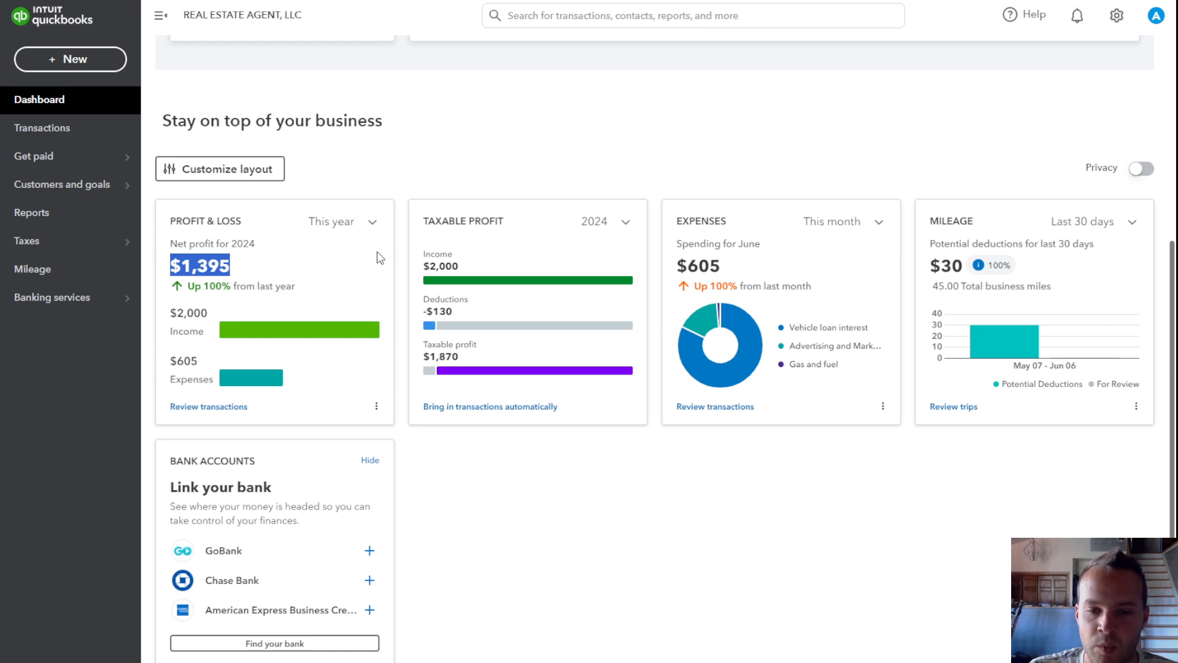
pyautogui.moveTo(454, 357); pyautogui.dragTo(427, 359)
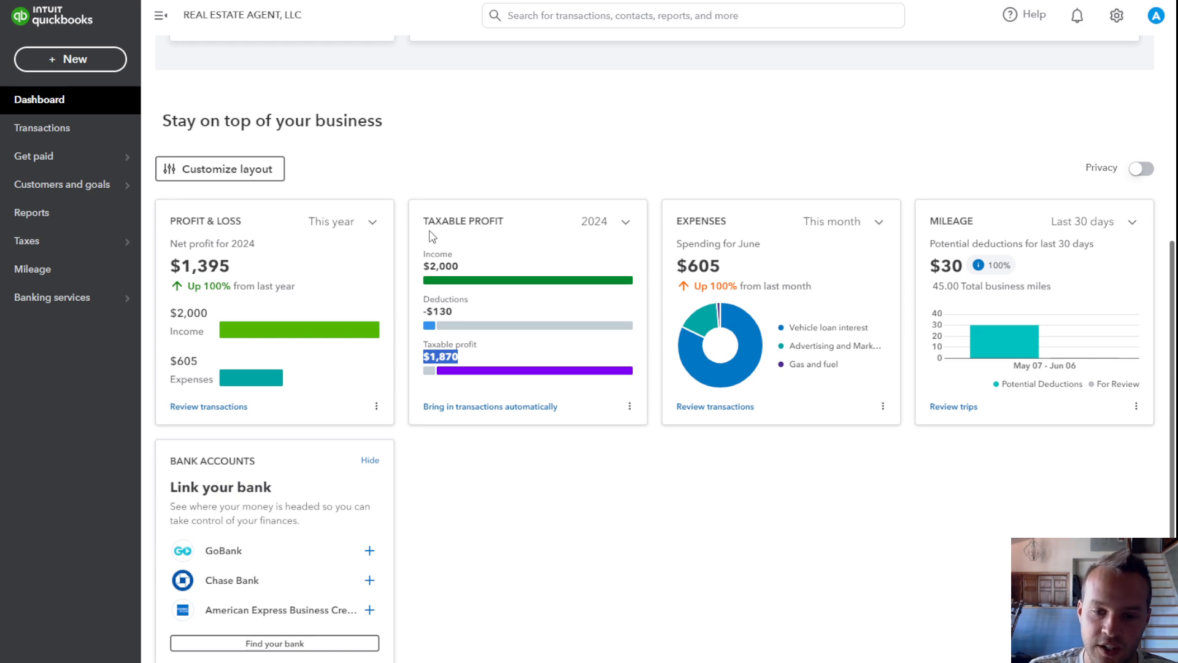
pyautogui.tripleClick(208, 268)
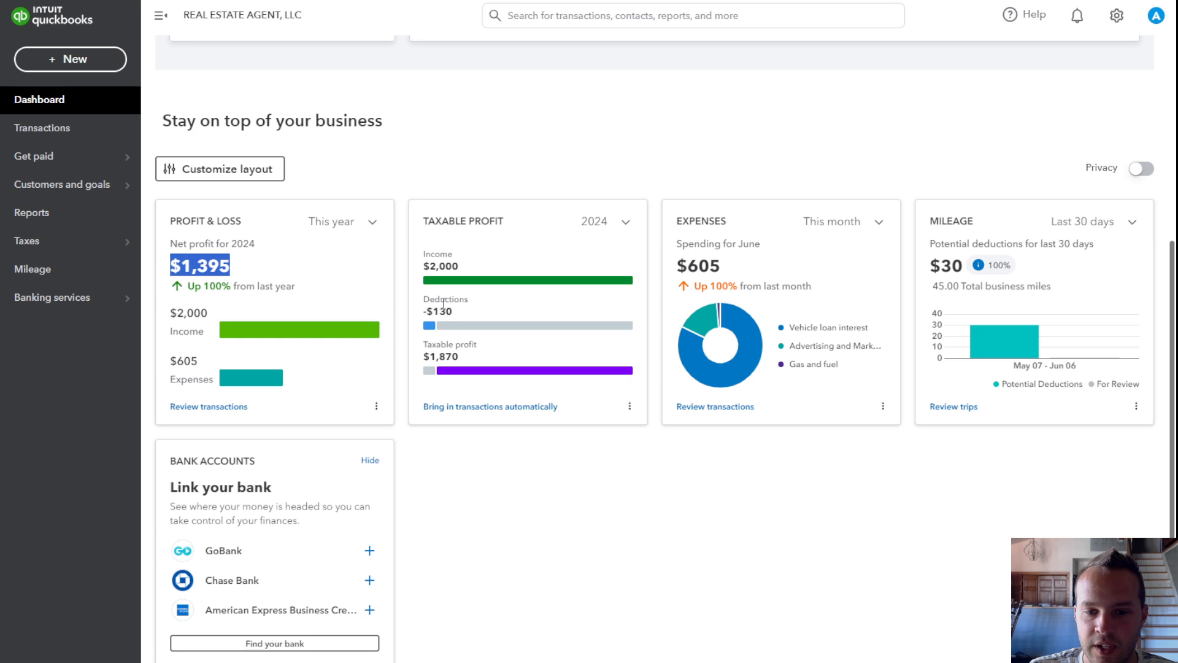
# Step: Go from the dashboard to the income tax deductions and collapse the Vehicle expenses details
pyautogui.tripleClick(441, 357)
pyautogui.click(454, 480)
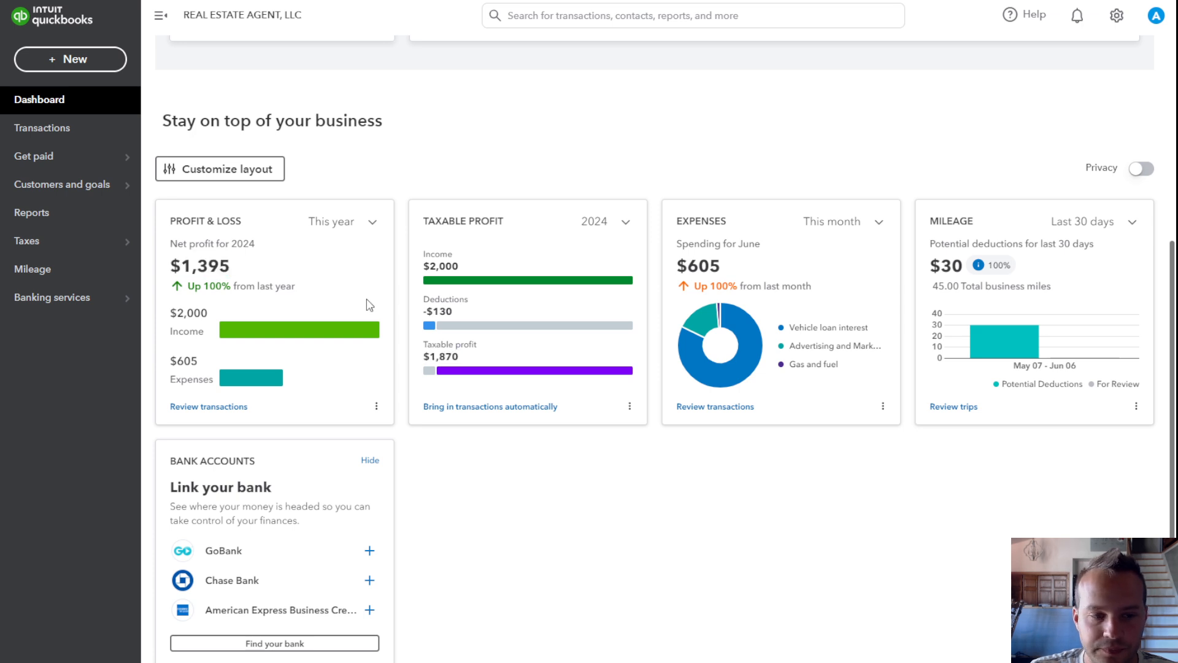
pyautogui.moveTo(78, 195)
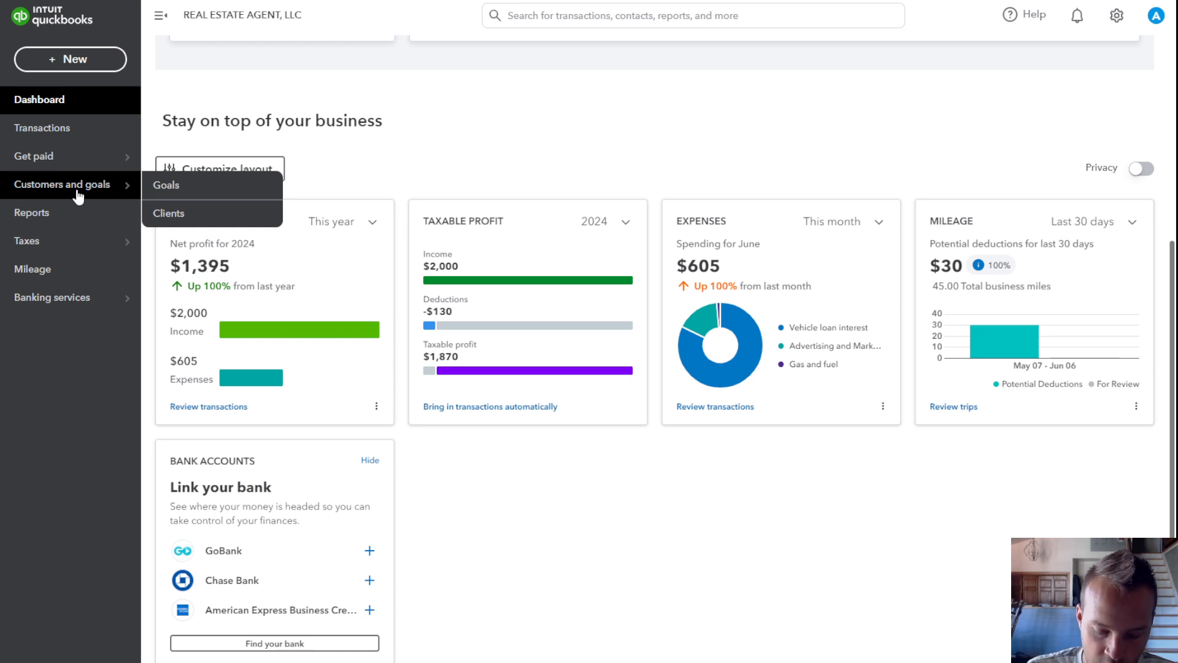
pyautogui.moveTo(76, 245)
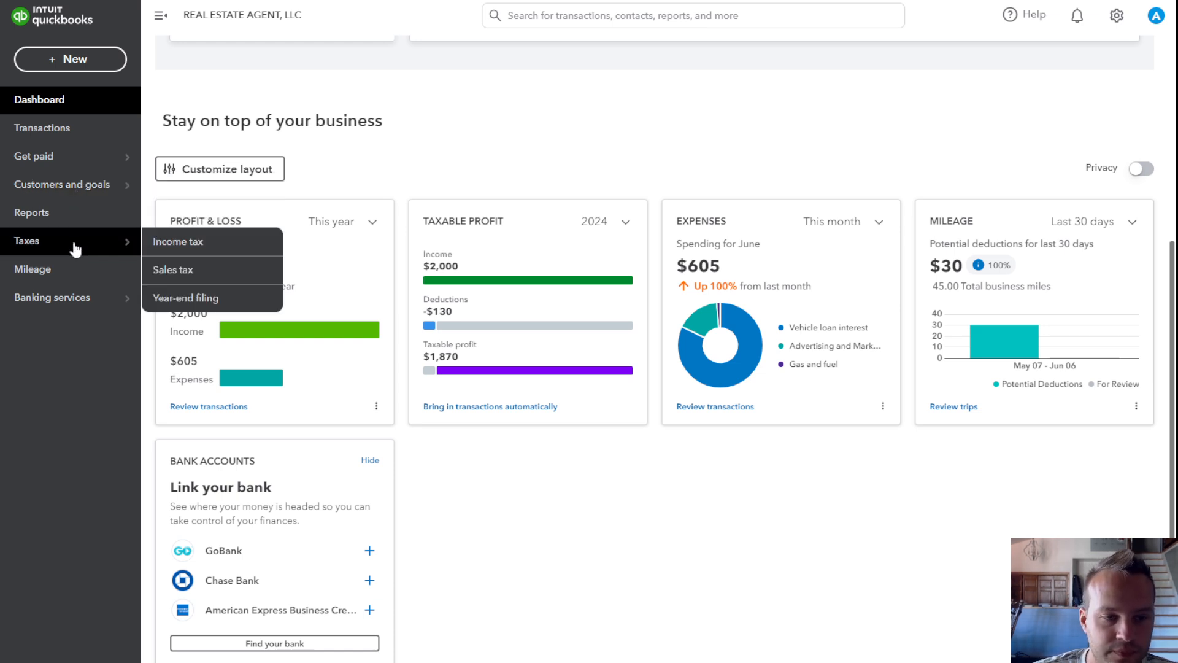
pyautogui.click(177, 253)
pyautogui.scroll(-7, 303, 259)
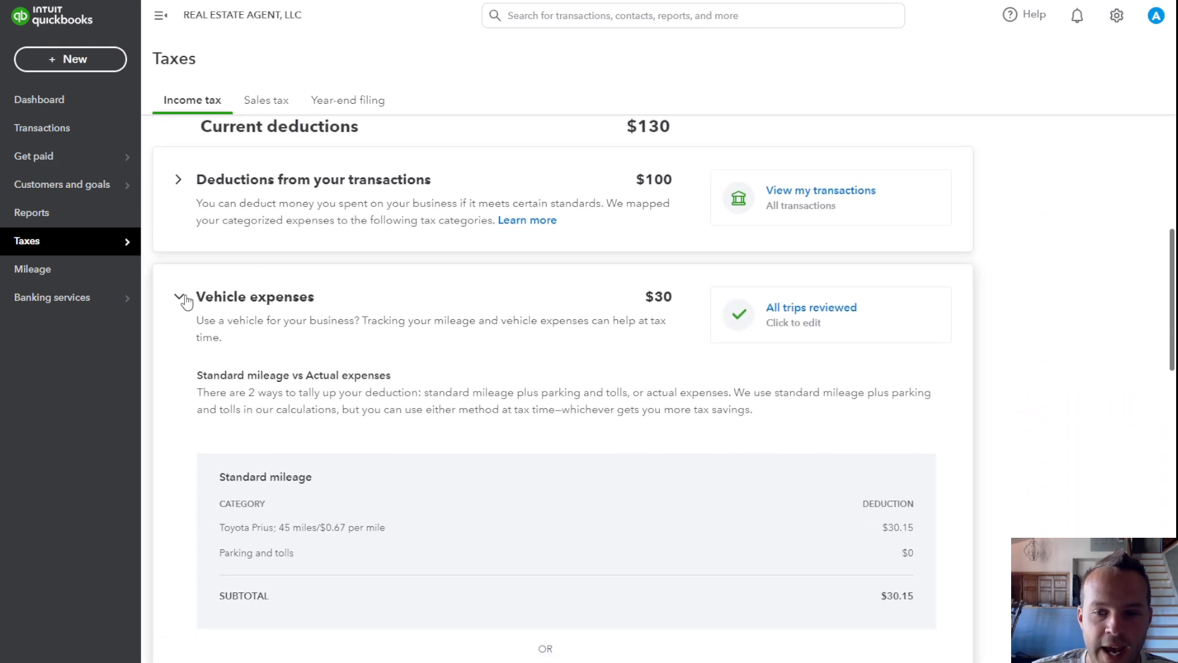
pyautogui.click(179, 295)
# Step: Expand the Home office deduction and compare how the simplified and regular methods calculate it
pyautogui.scroll(-1, 183, 296)
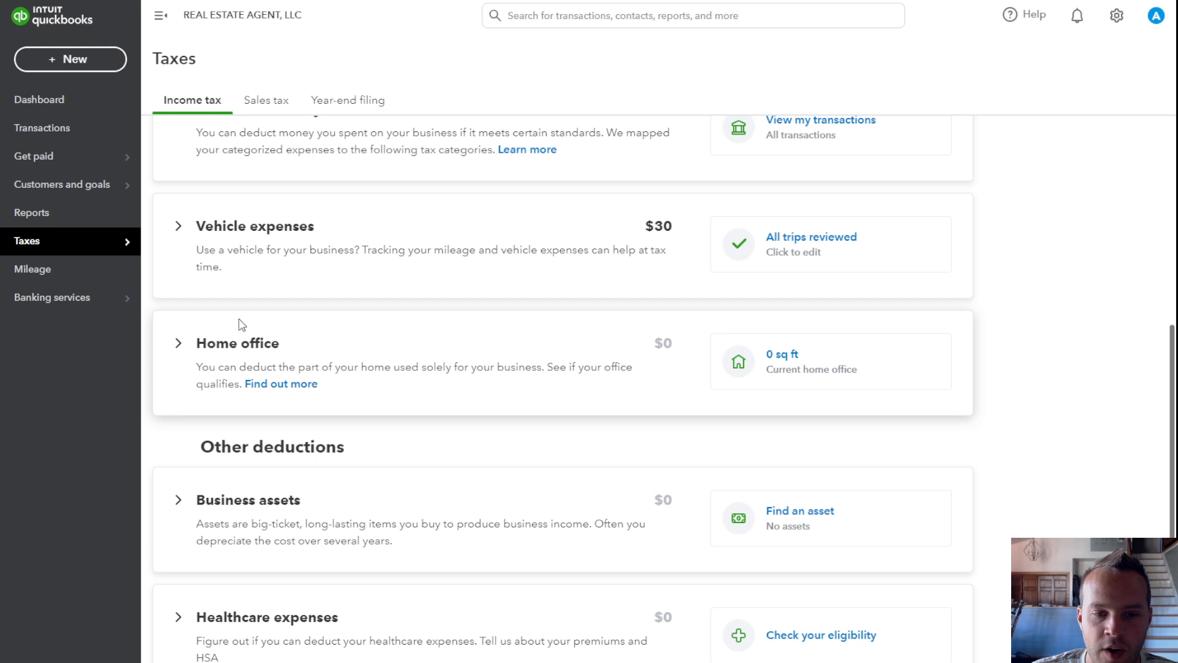
pyautogui.click(186, 351)
pyautogui.scroll(-2, 457, 331)
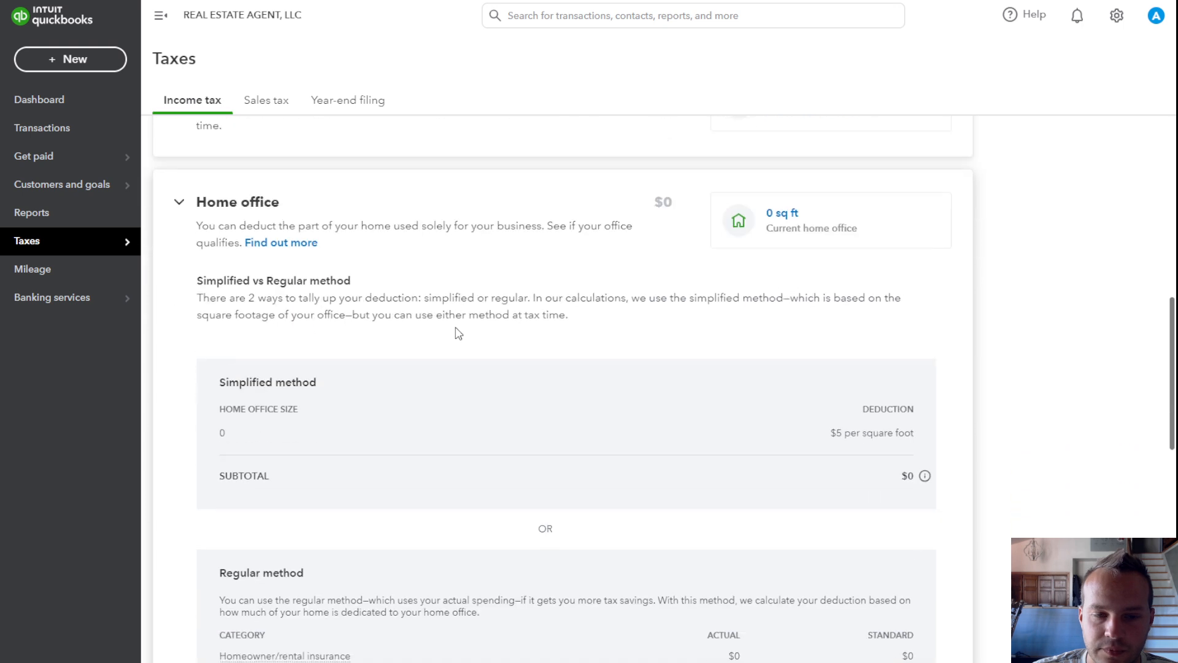
pyautogui.scroll(-1, 458, 333)
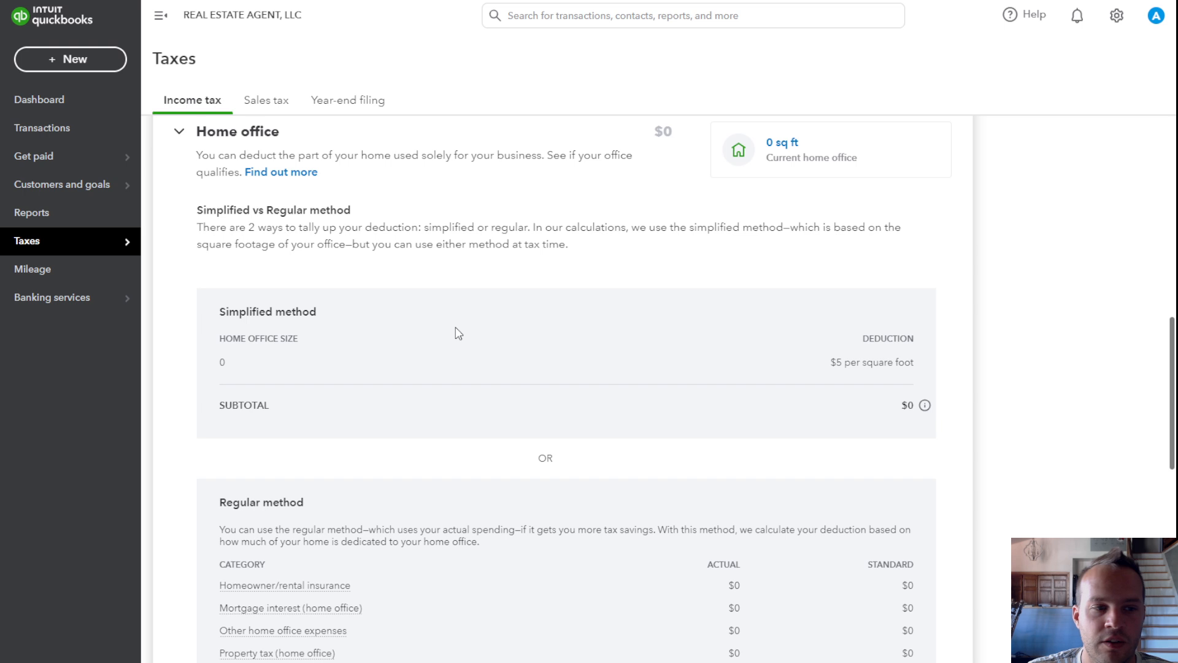
pyautogui.scroll(-1, 458, 333)
pyautogui.scroll(1, 458, 333)
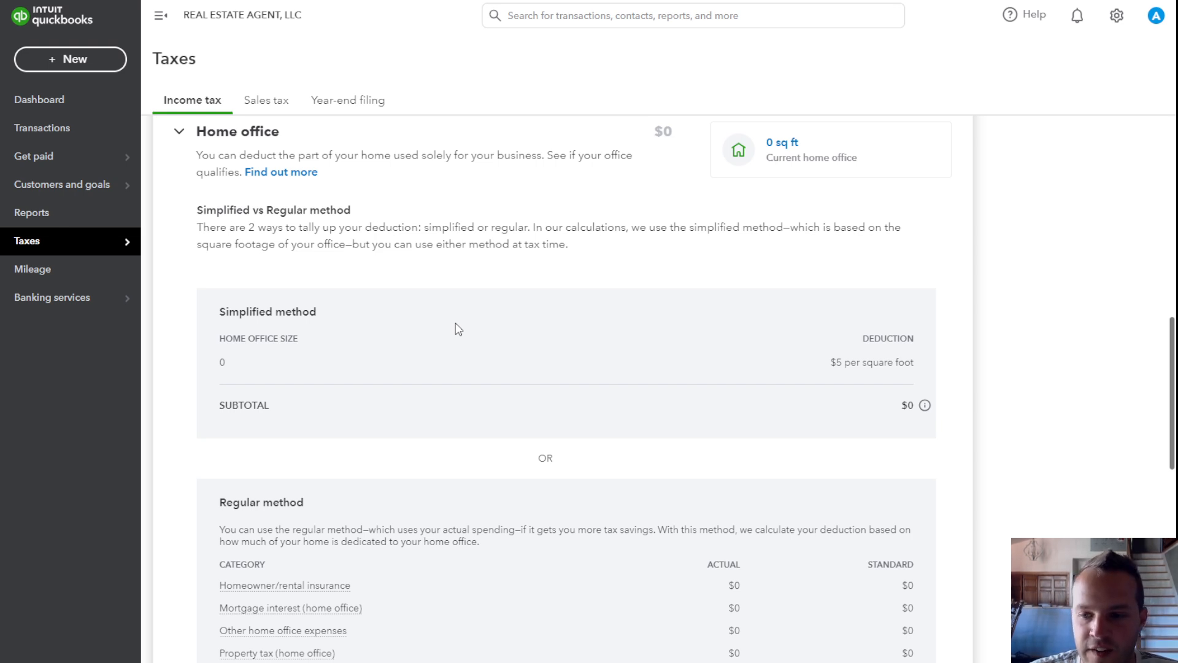
pyautogui.scroll(-3, 459, 329)
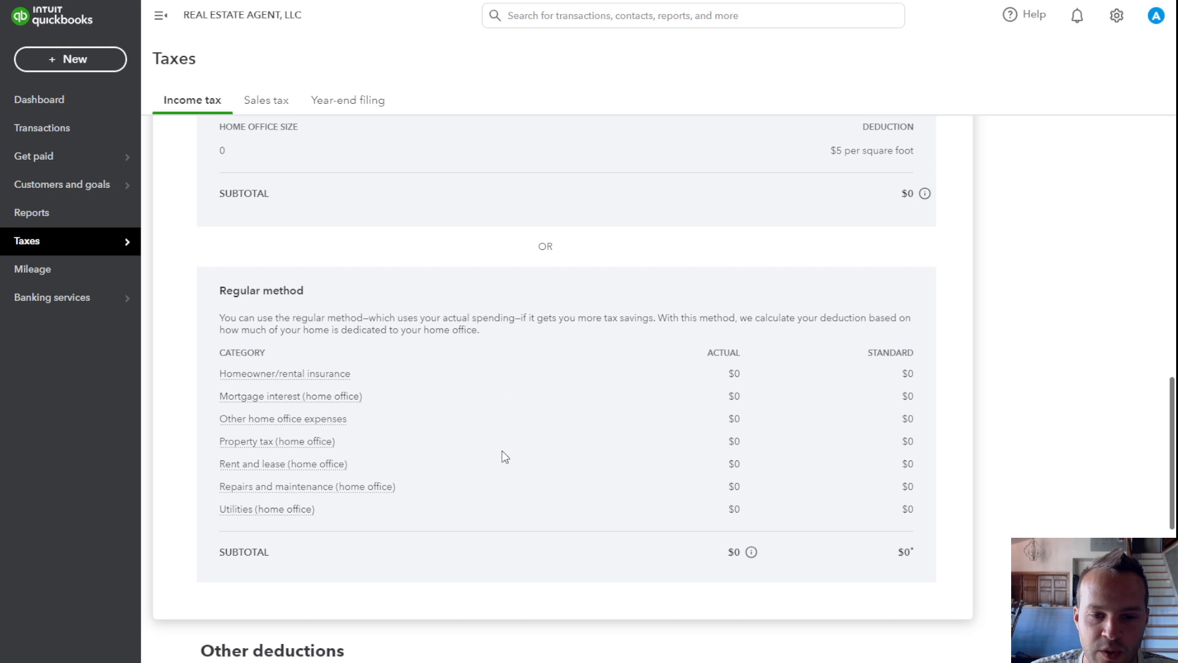
pyautogui.scroll(1, 505, 457)
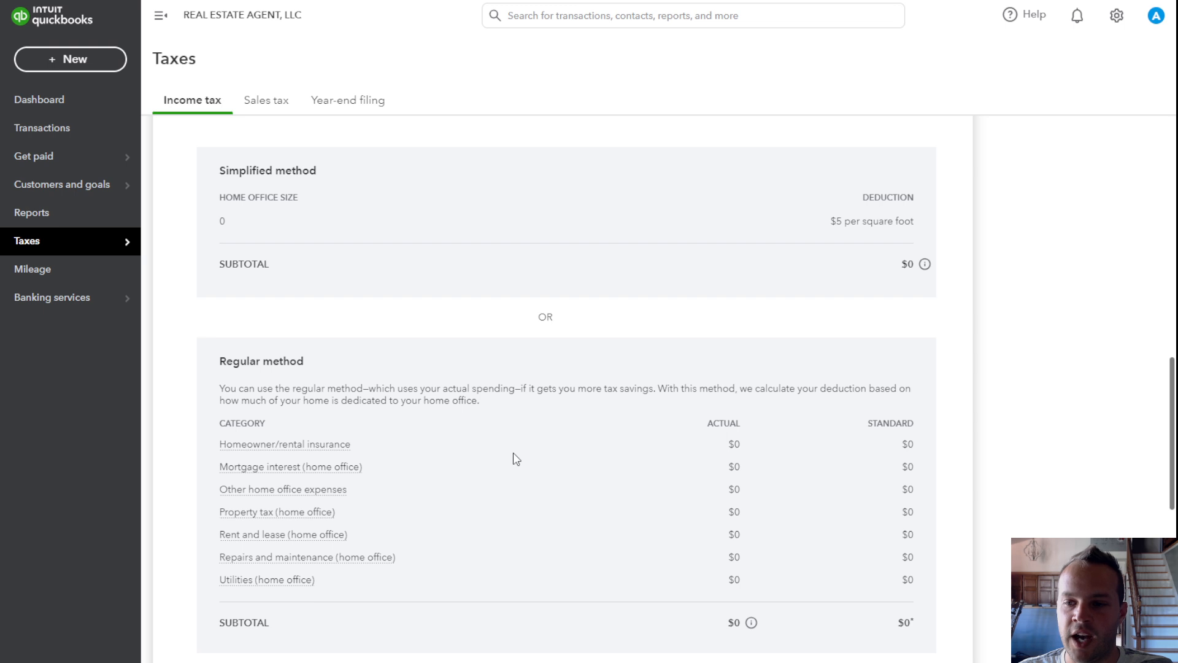
pyautogui.scroll(2, 513, 458)
pyautogui.scroll(-1, 513, 457)
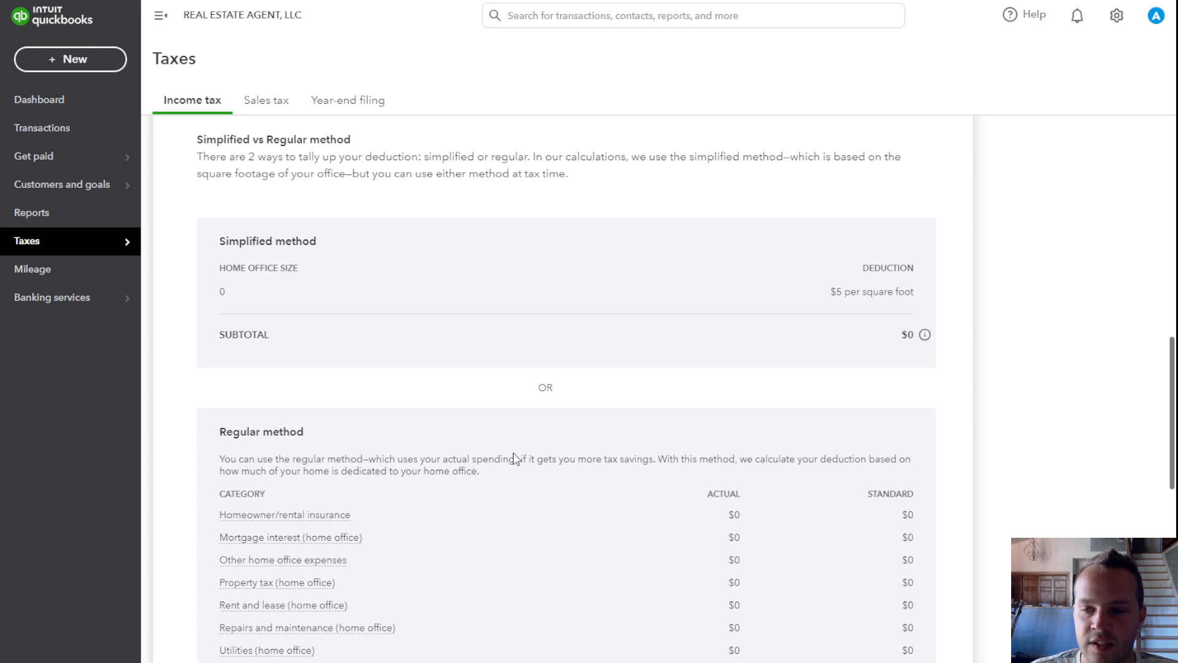
pyautogui.scroll(1, 635, 416)
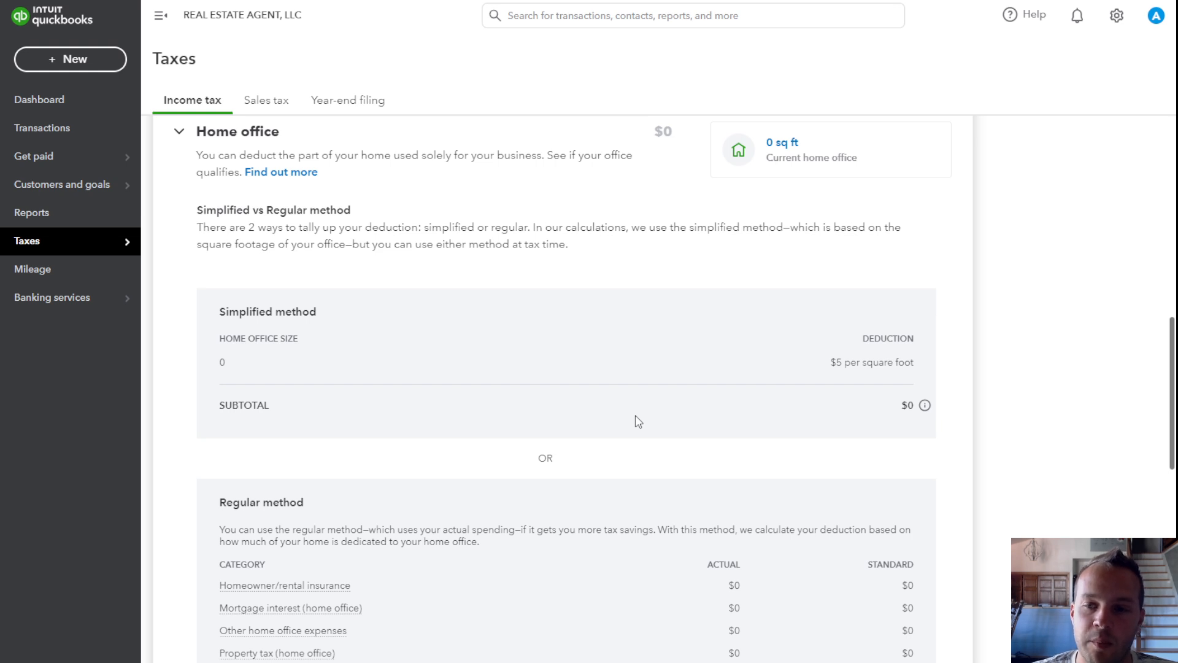
pyautogui.scroll(1, 635, 415)
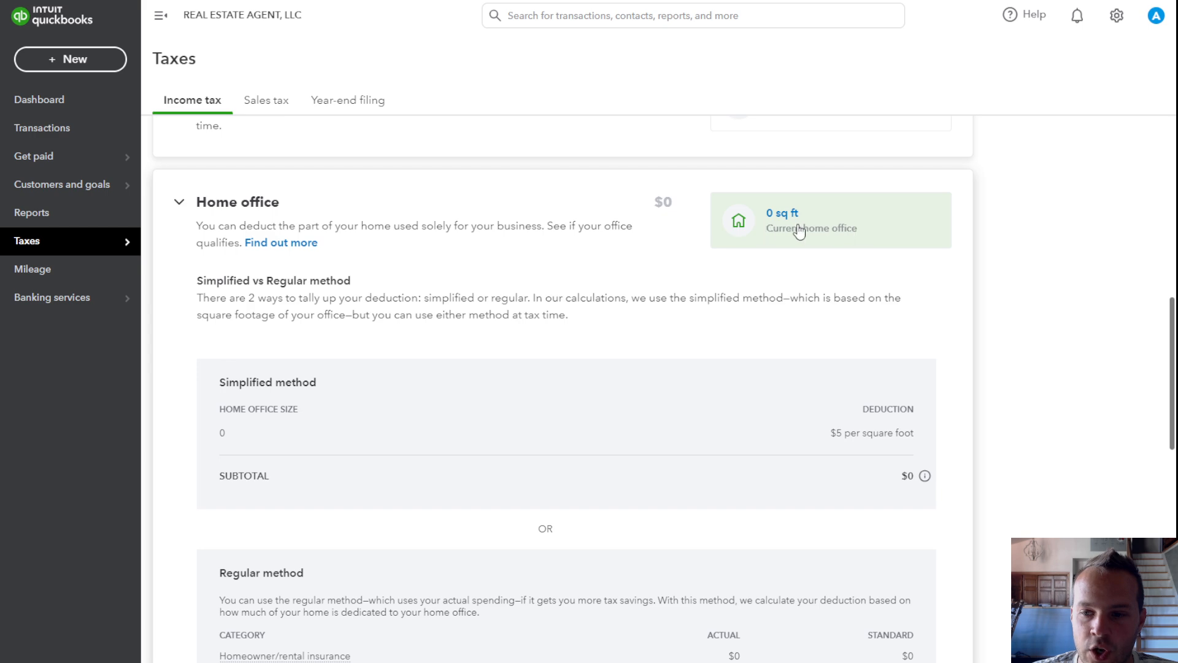
# Step: Open the current home office details for 2024 and set the home office square footage to 144 under the simplified method
pyautogui.click(915, 232)
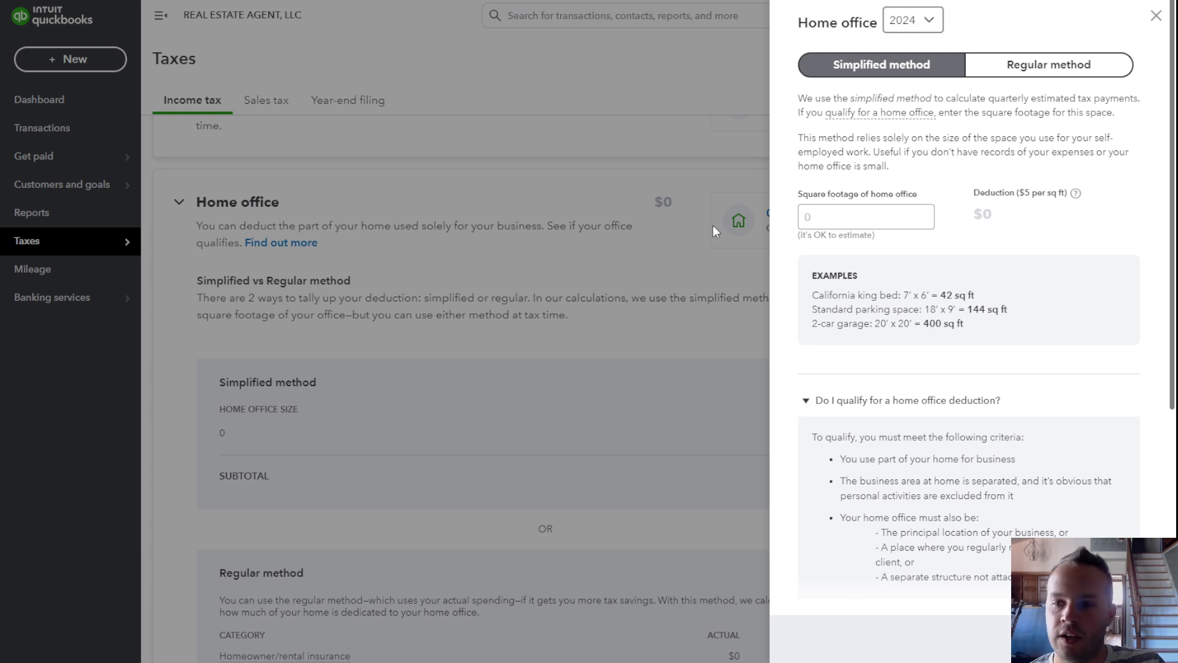
pyautogui.moveTo(836, 117)
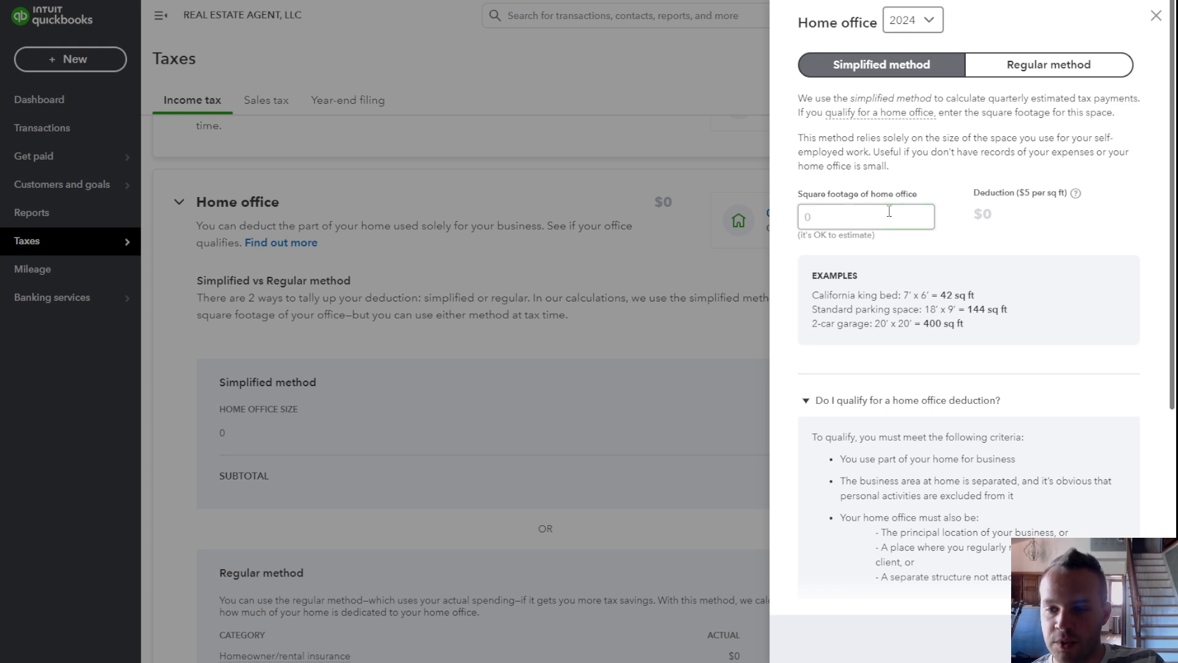
pyautogui.click(889, 211)
pyautogui.scroll(-1, 890, 213)
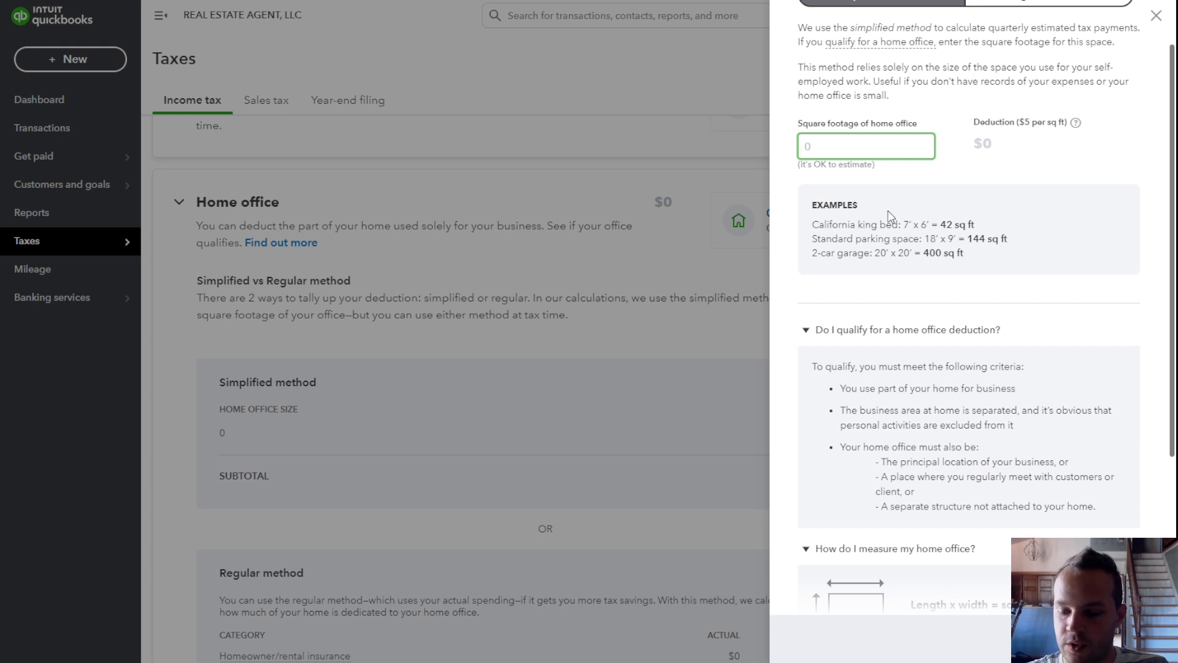
pyautogui.write('144')
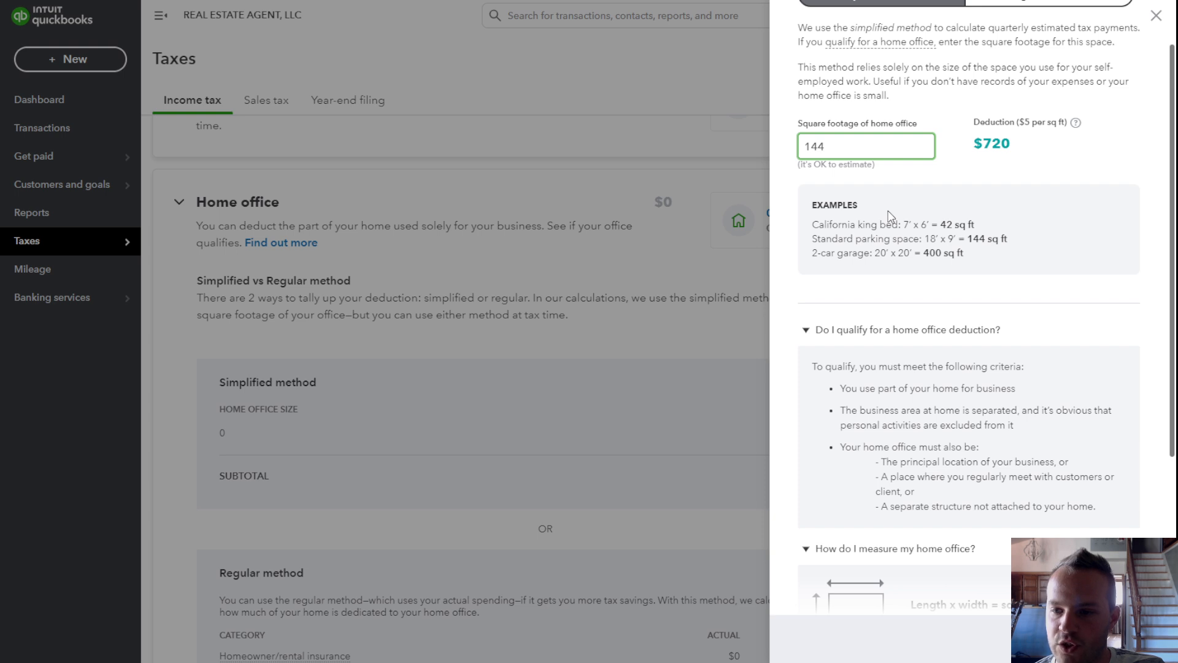
# Step: Read the qualification criteria for a home office deduction and check the deduction calculated by the simplified method
pyautogui.scroll(-3, 889, 216)
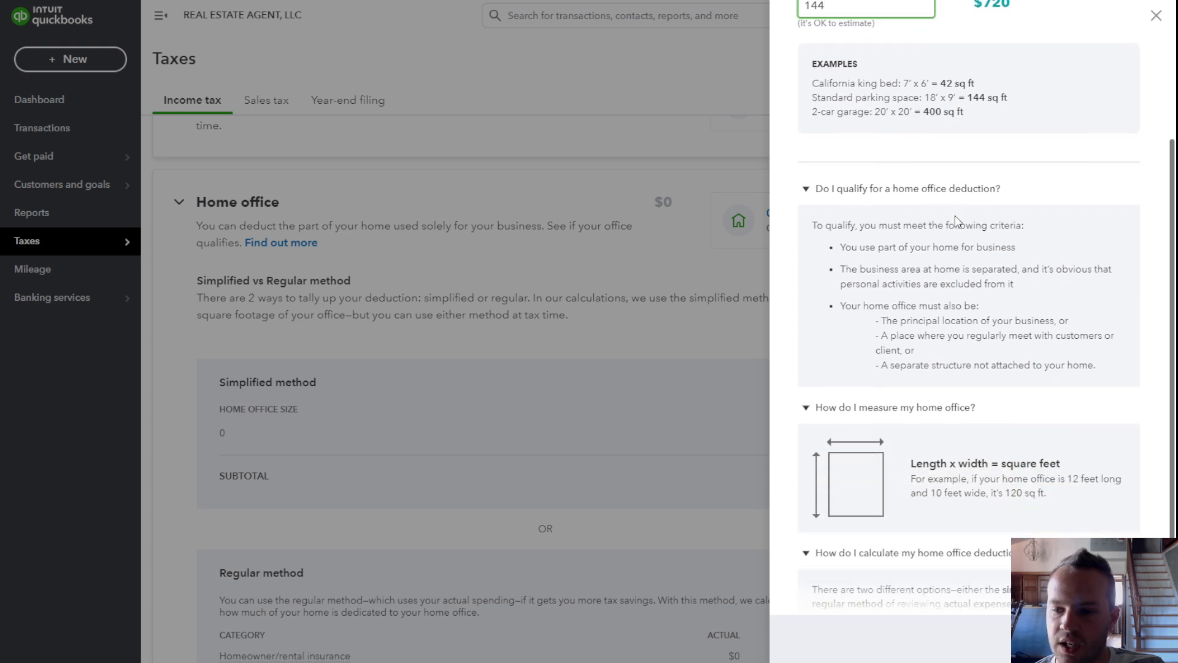
pyautogui.scroll(-2, 954, 215)
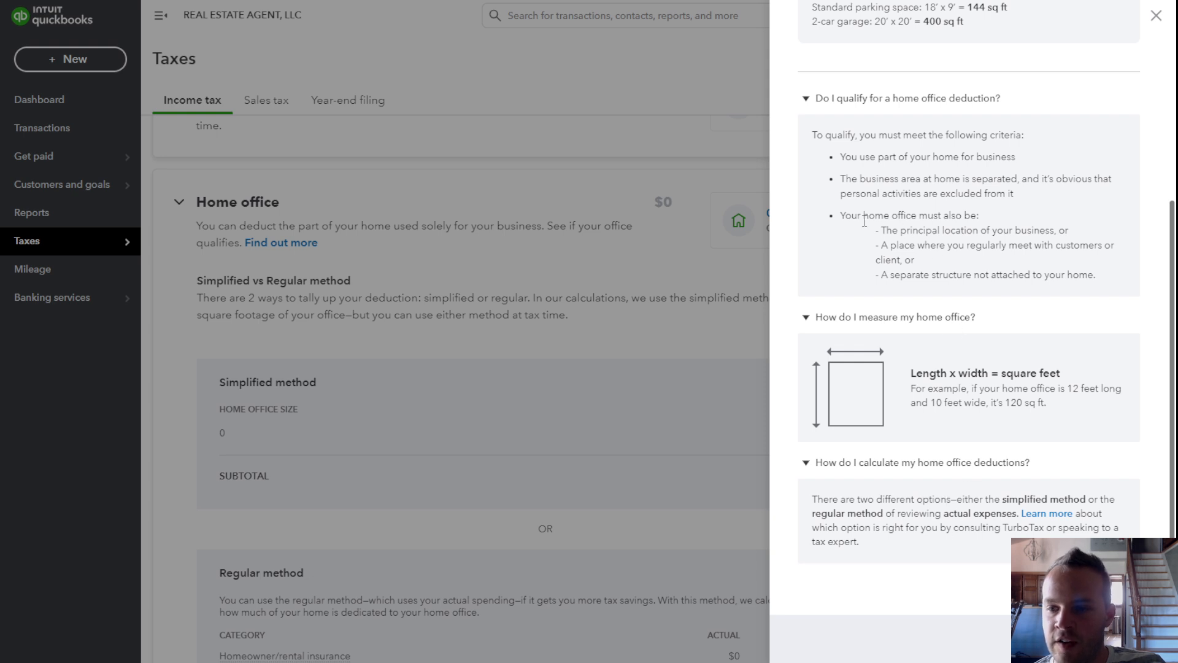
pyautogui.moveTo(844, 216); pyautogui.dragTo(1067, 233)
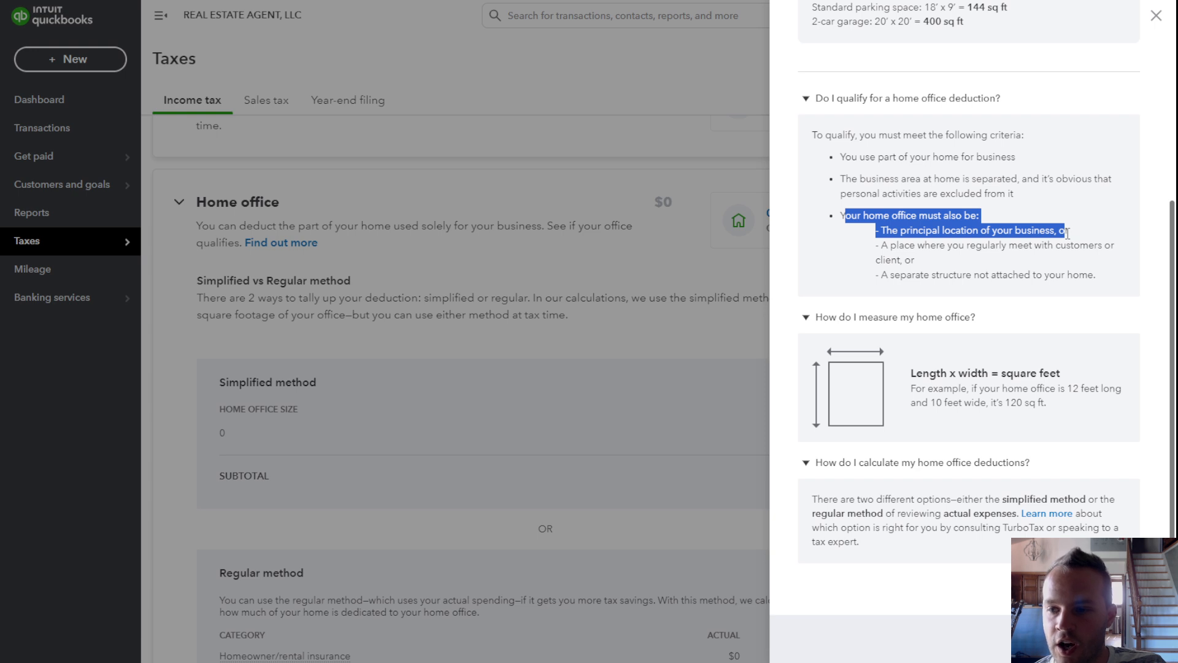
pyautogui.moveTo(1068, 233); pyautogui.dragTo(1068, 271)
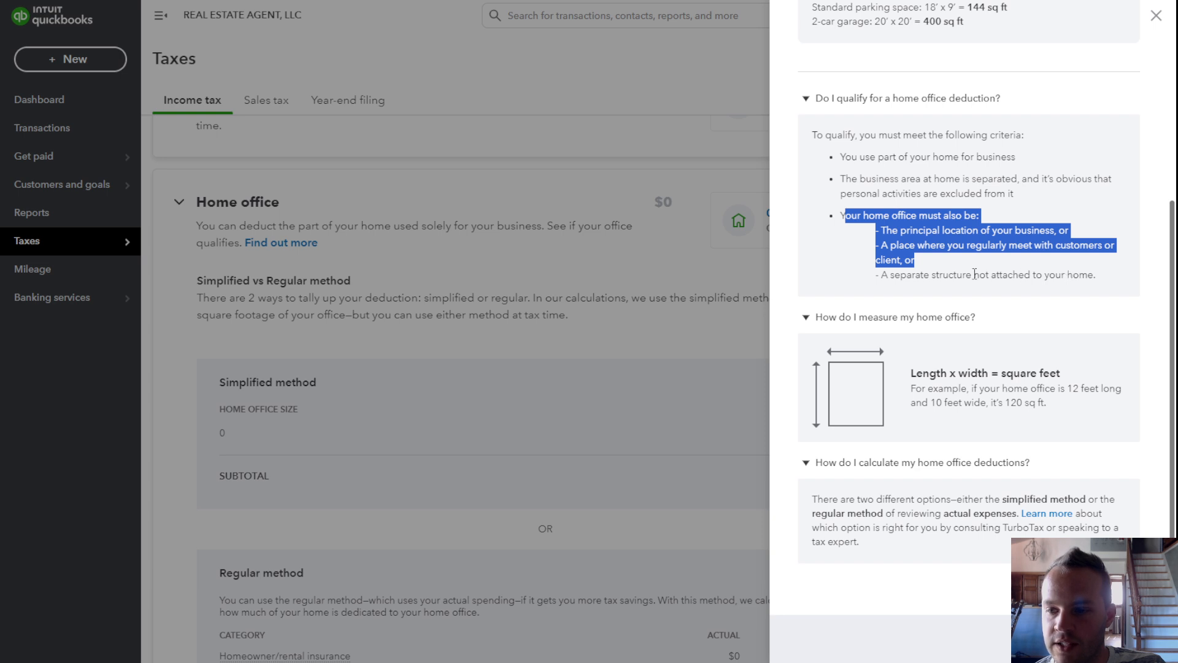
pyautogui.moveTo(895, 277); pyautogui.dragTo(1096, 271)
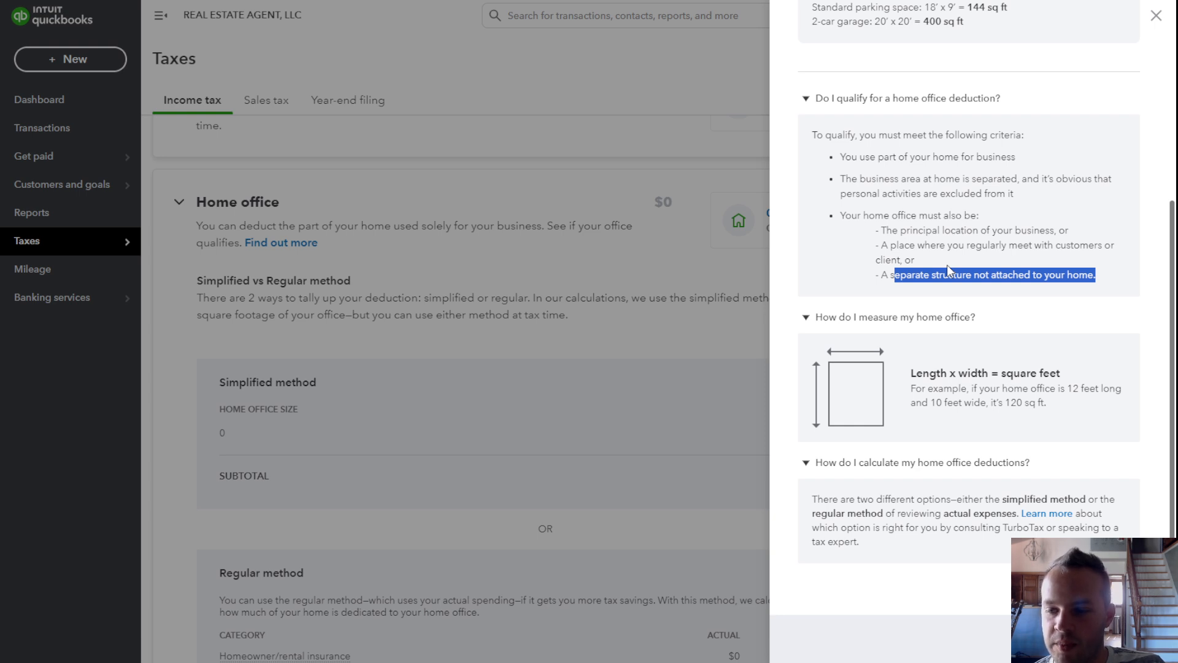
pyautogui.scroll(1, 947, 266)
pyautogui.moveTo(886, 331); pyautogui.dragTo(978, 336)
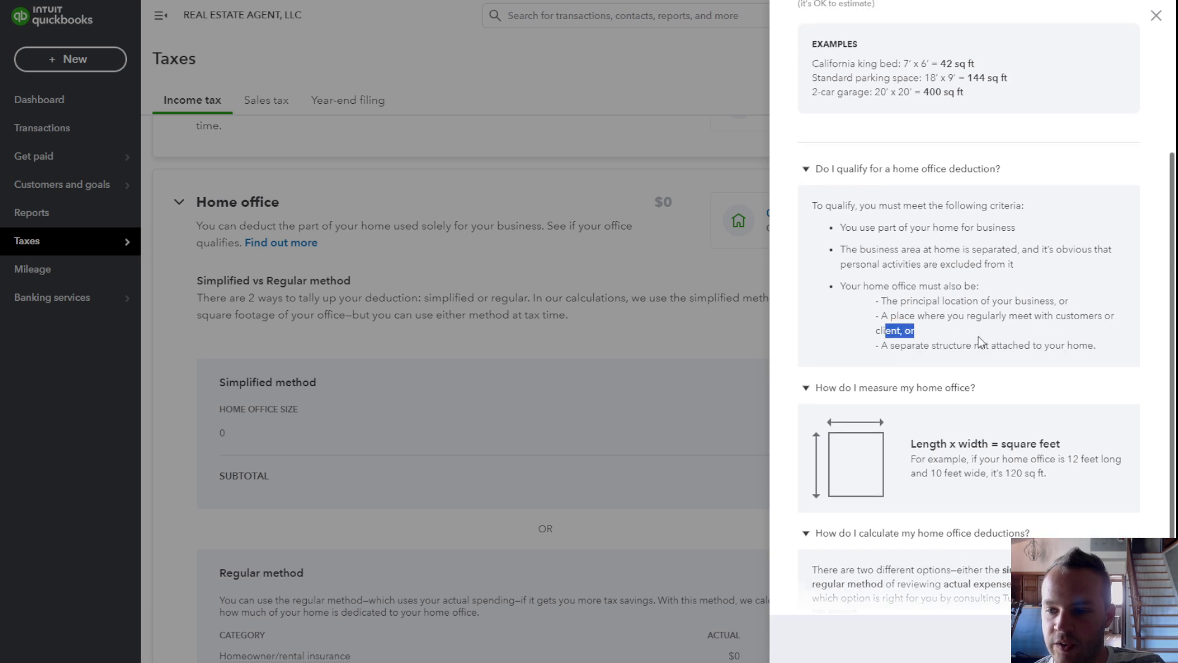
pyautogui.moveTo(919, 316); pyautogui.dragTo(1031, 330)
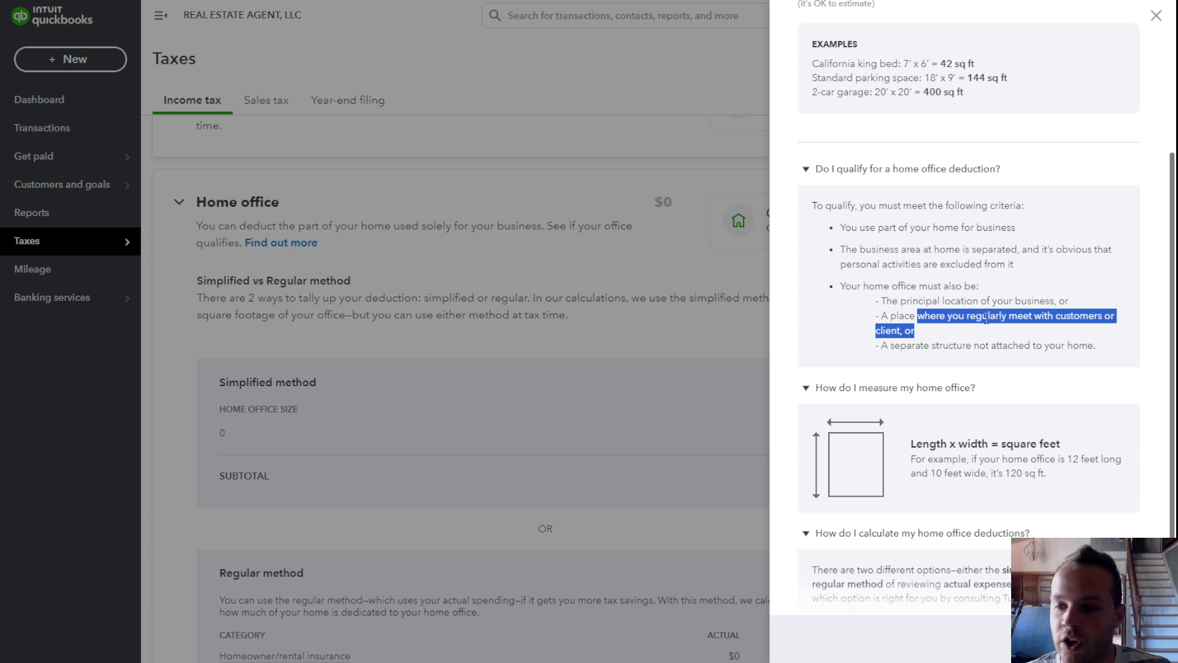
pyautogui.scroll(4, 986, 317)
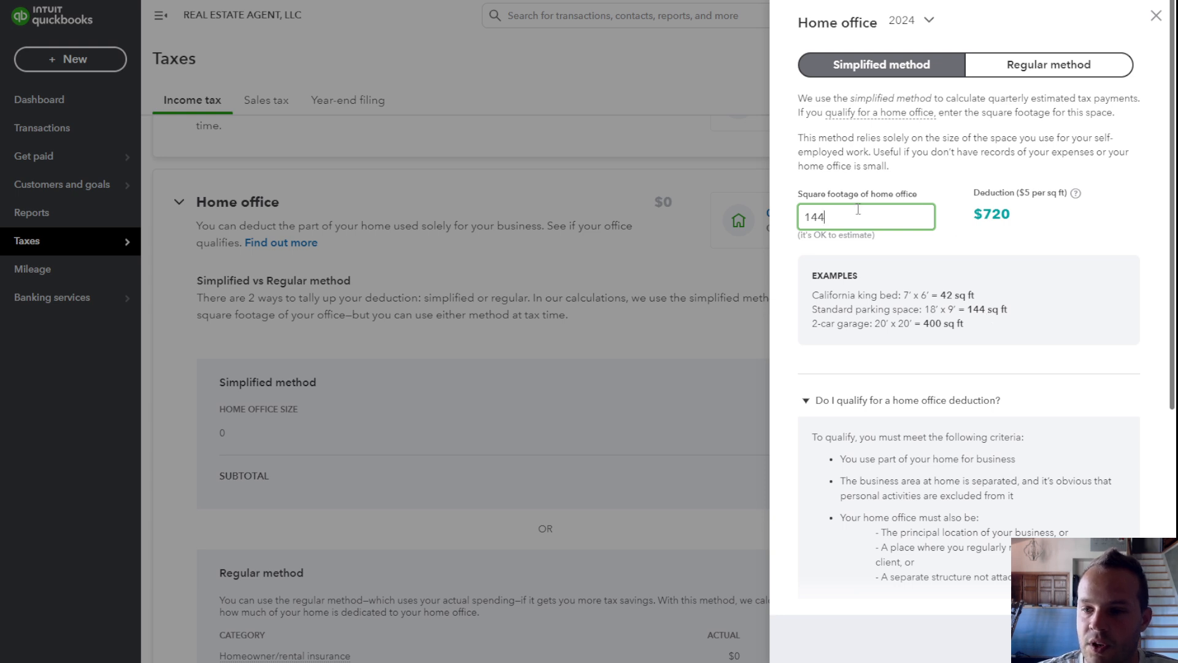
pyautogui.moveTo(817, 194); pyautogui.dragTo(1036, 218)
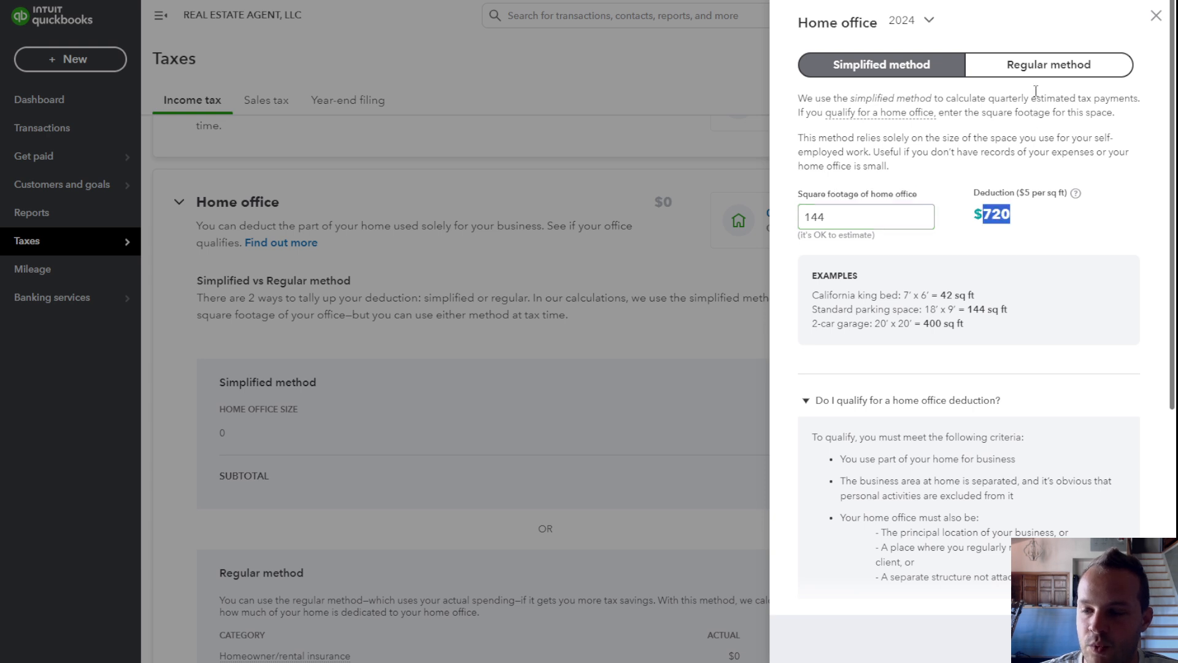
# Step: Review the regular method's home office and entire home square footage with the deductible percentage, and save the home office details
pyautogui.click(1031, 66)
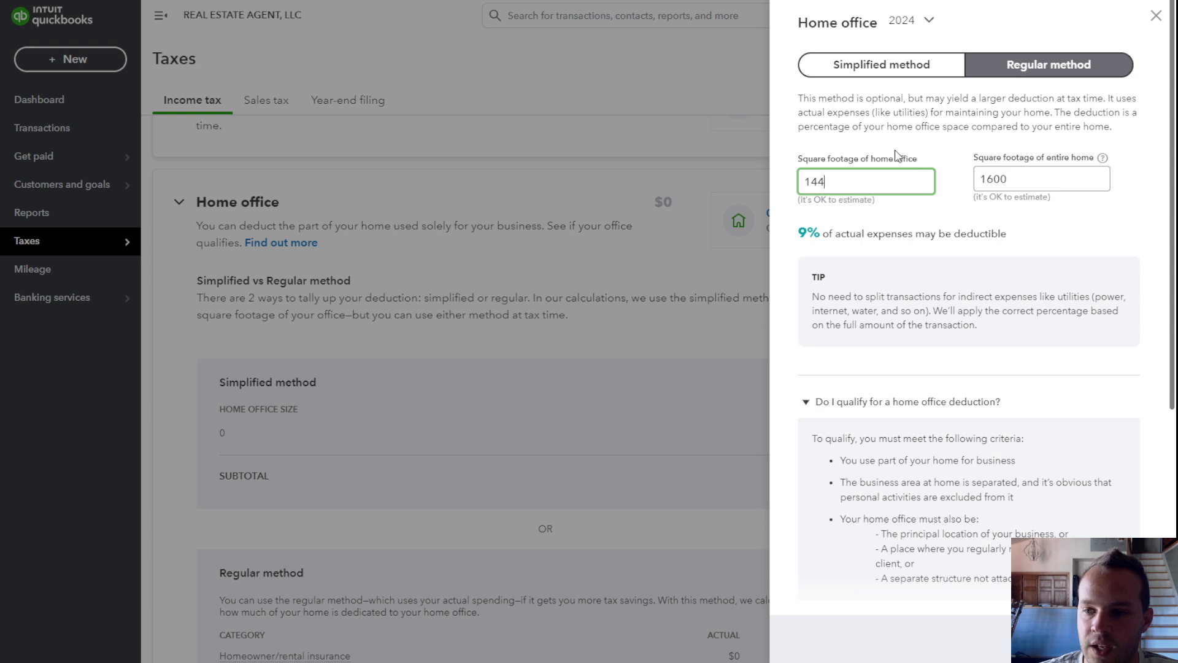
pyautogui.doubleClick(992, 178)
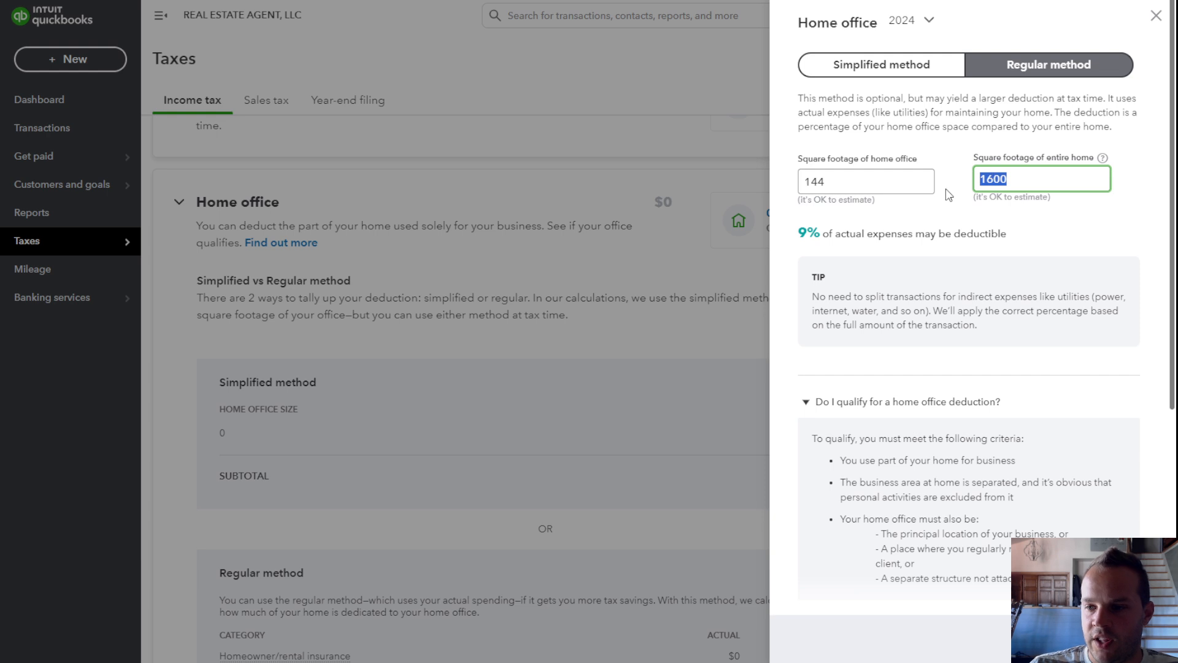
pyautogui.tripleClick(1005, 157)
pyautogui.doubleClick(1017, 180)
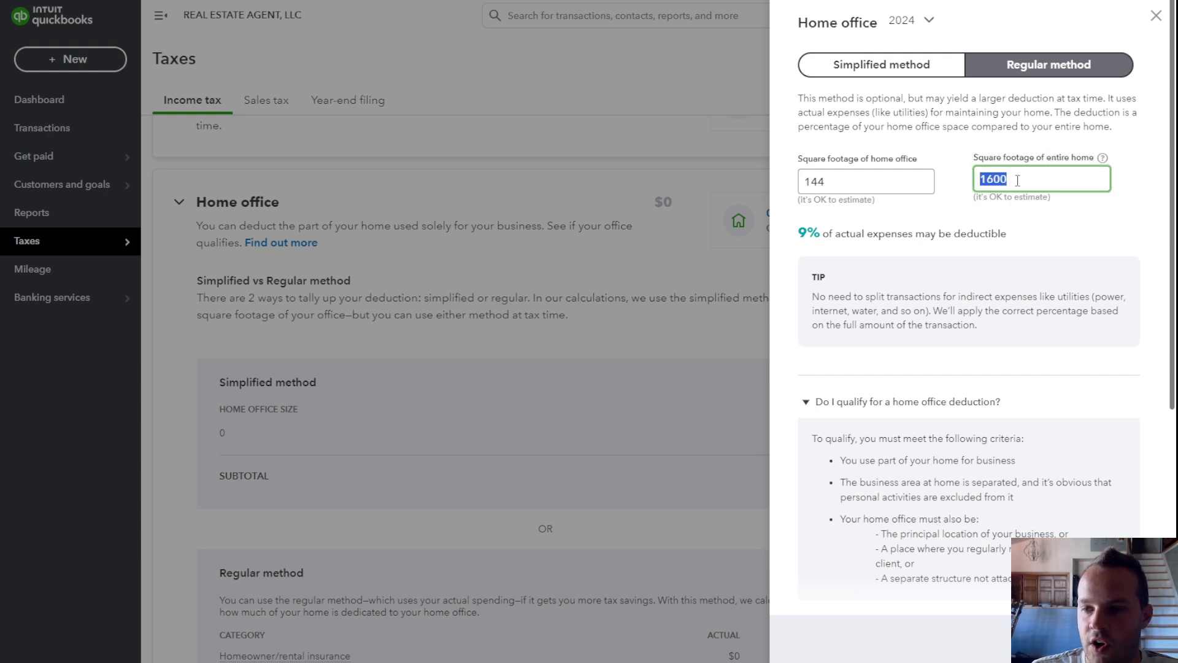
pyautogui.click(956, 184)
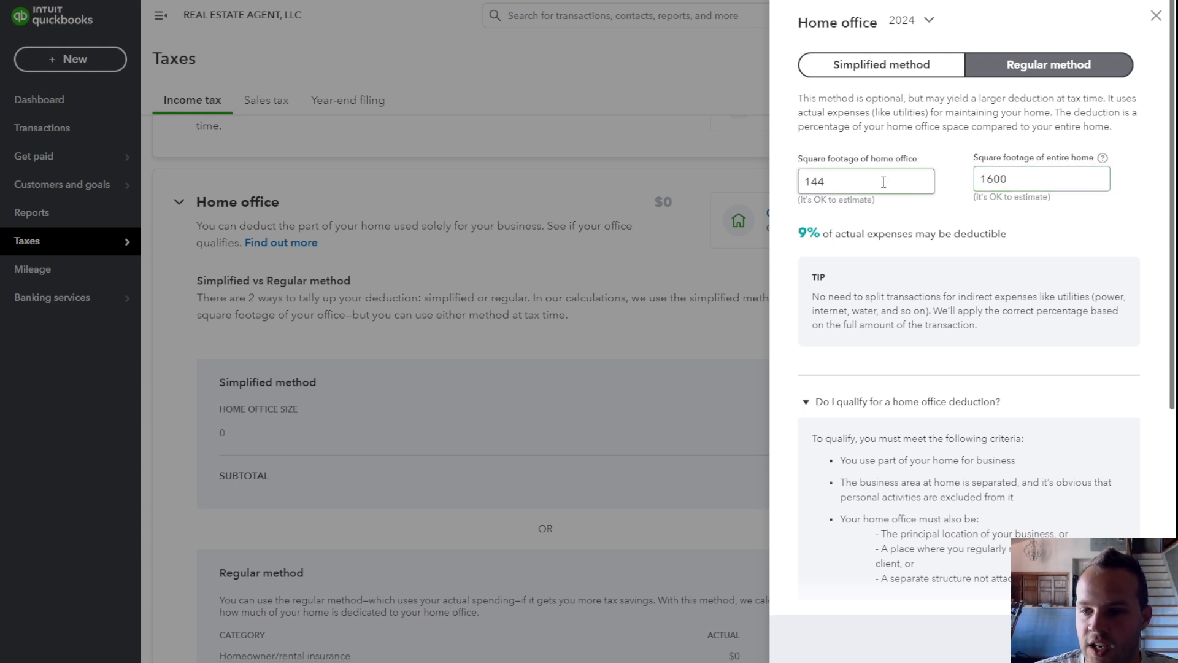
pyautogui.moveTo(792, 235); pyautogui.dragTo(1045, 243)
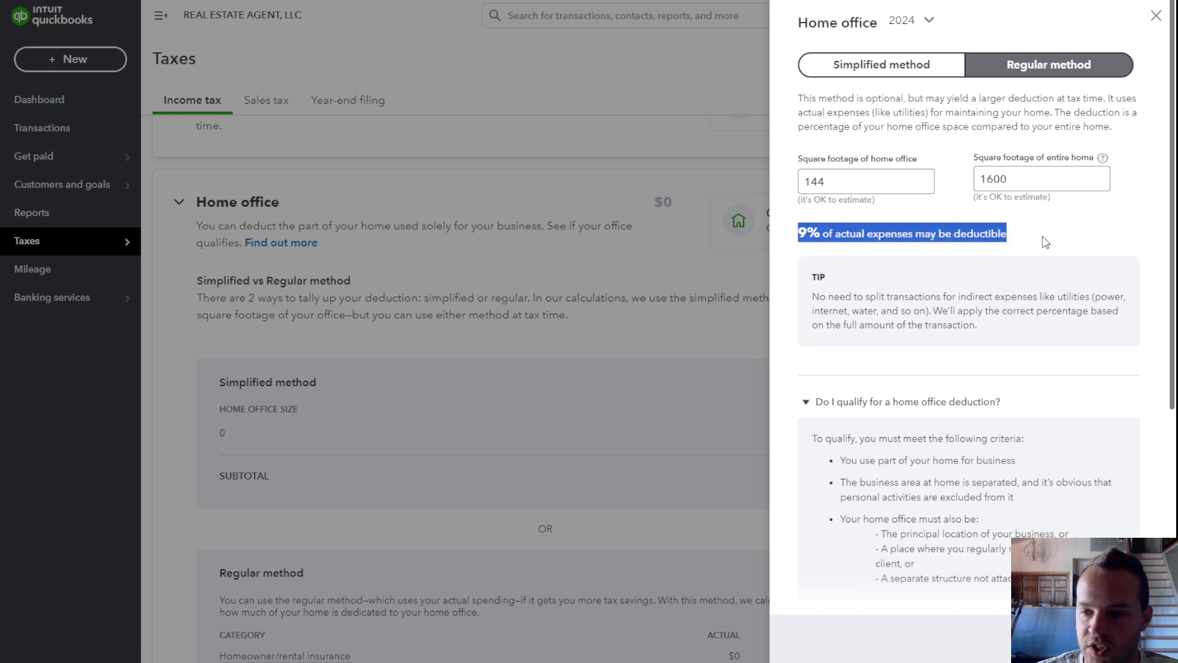
pyautogui.click(1045, 242)
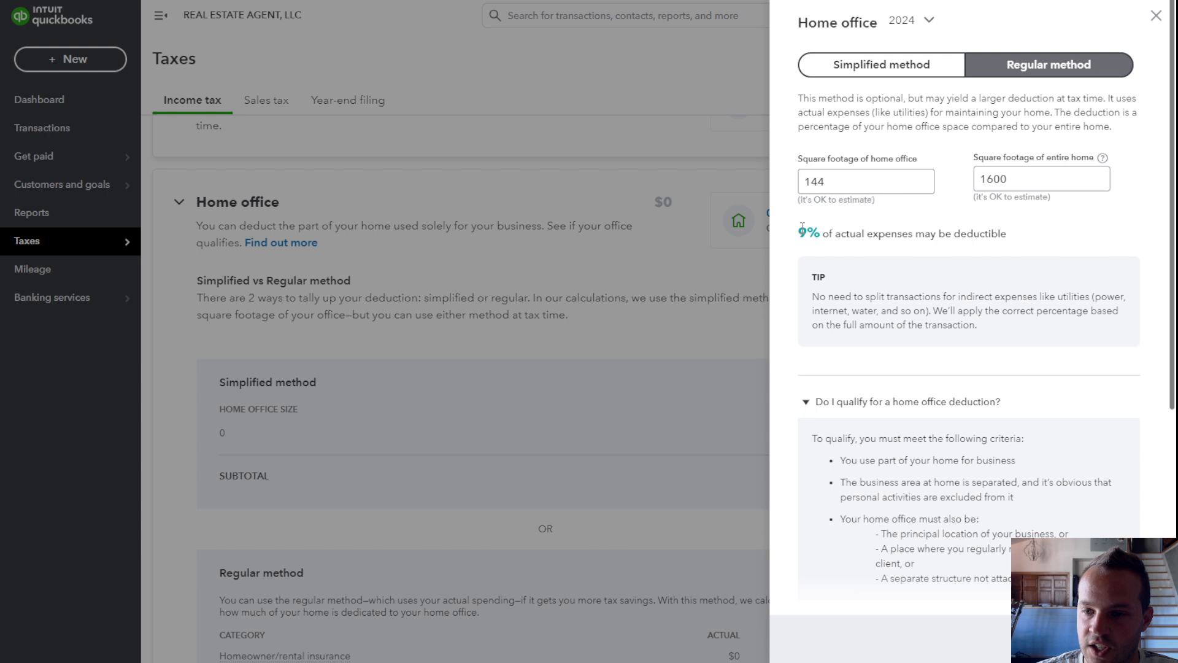
pyautogui.moveTo(802, 226); pyautogui.dragTo(1013, 249)
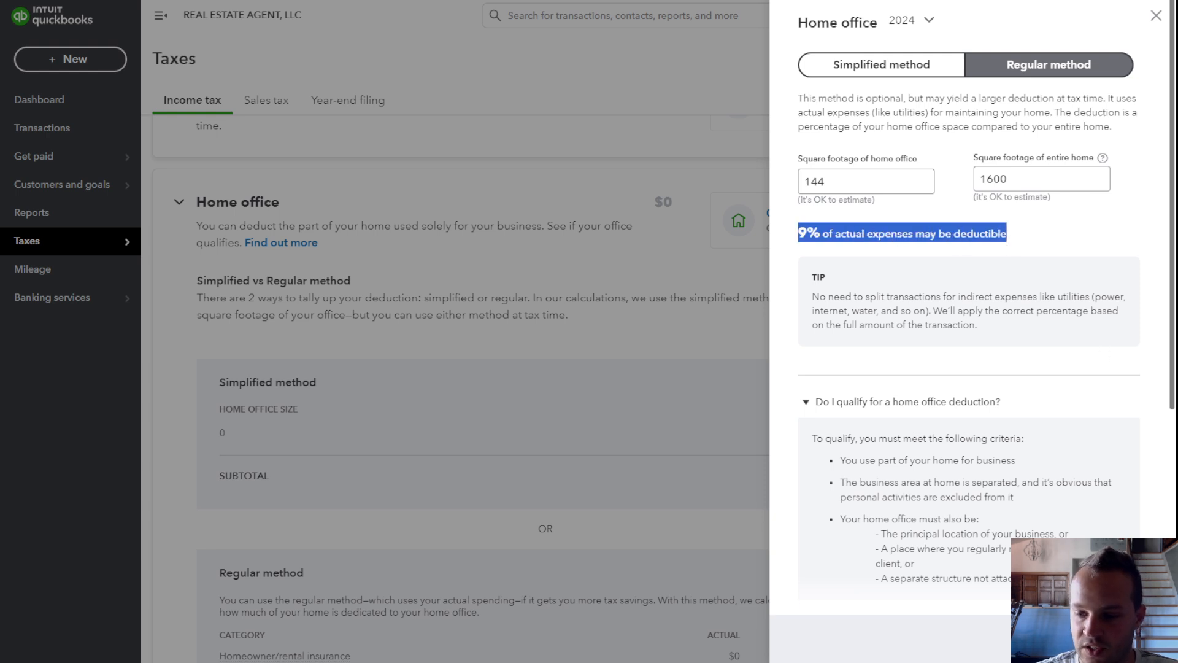
pyautogui.click(1115, 638)
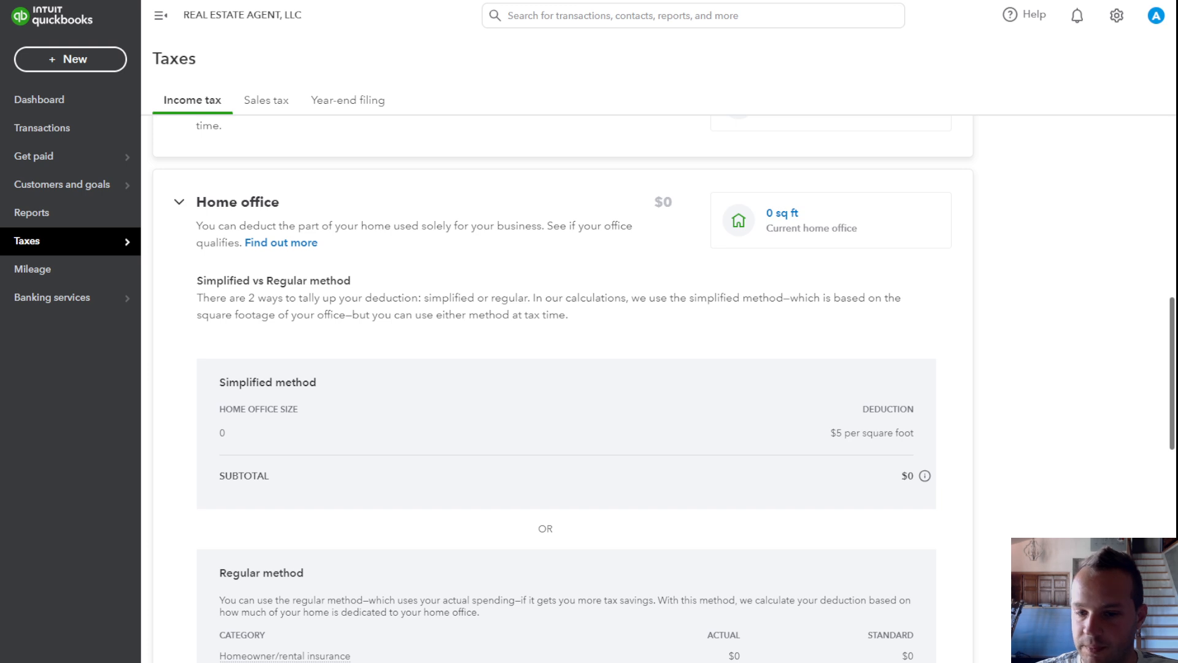
pyautogui.scroll(-1, 592, 351)
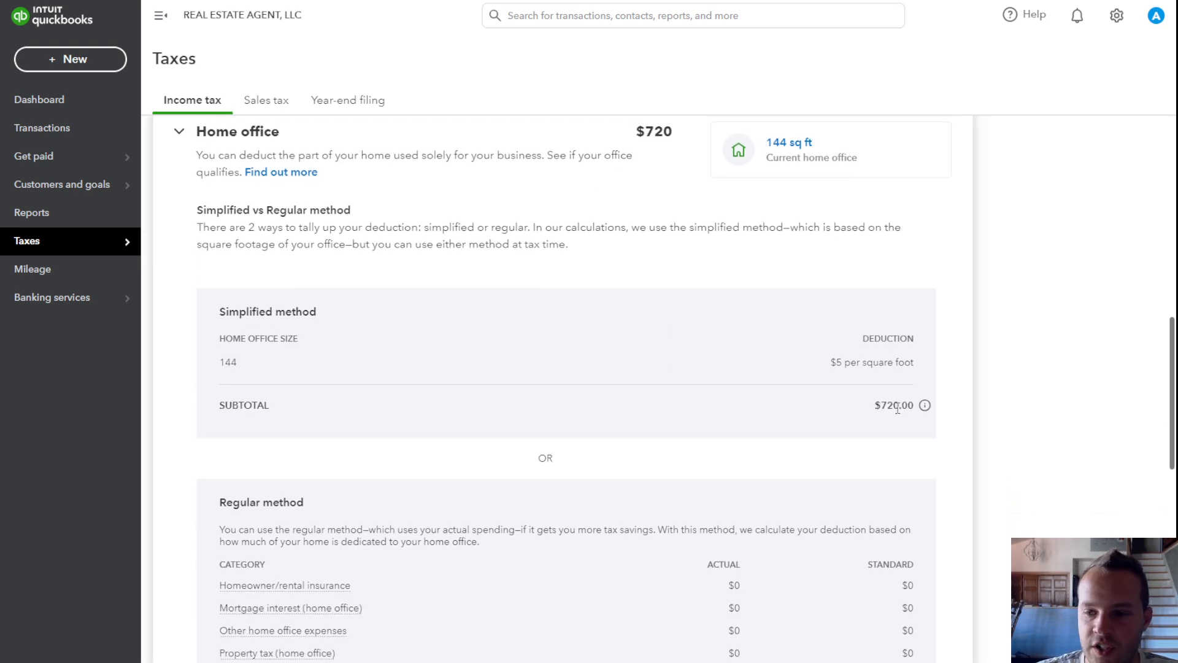
# Step: Compare the simplified method's home office subtotal with the regular method and the income and deductible expenses summary
pyautogui.doubleClick(897, 408)
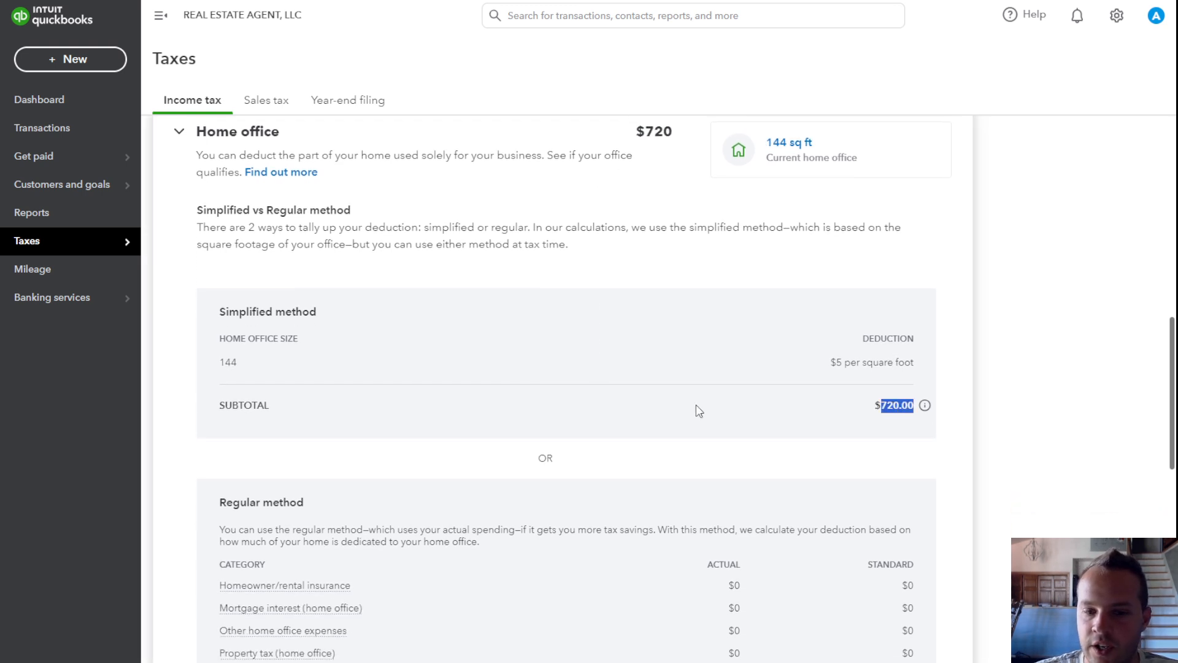
pyautogui.scroll(8, 697, 406)
pyautogui.scroll(-1, 698, 410)
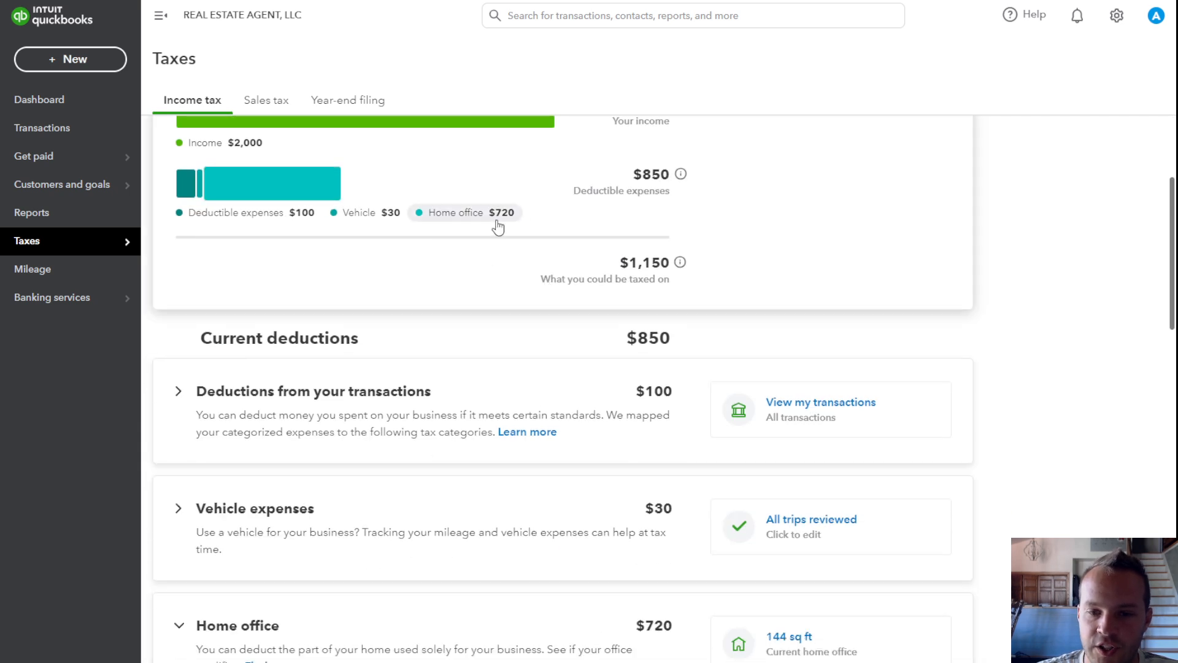
pyautogui.scroll(-8, 452, 307)
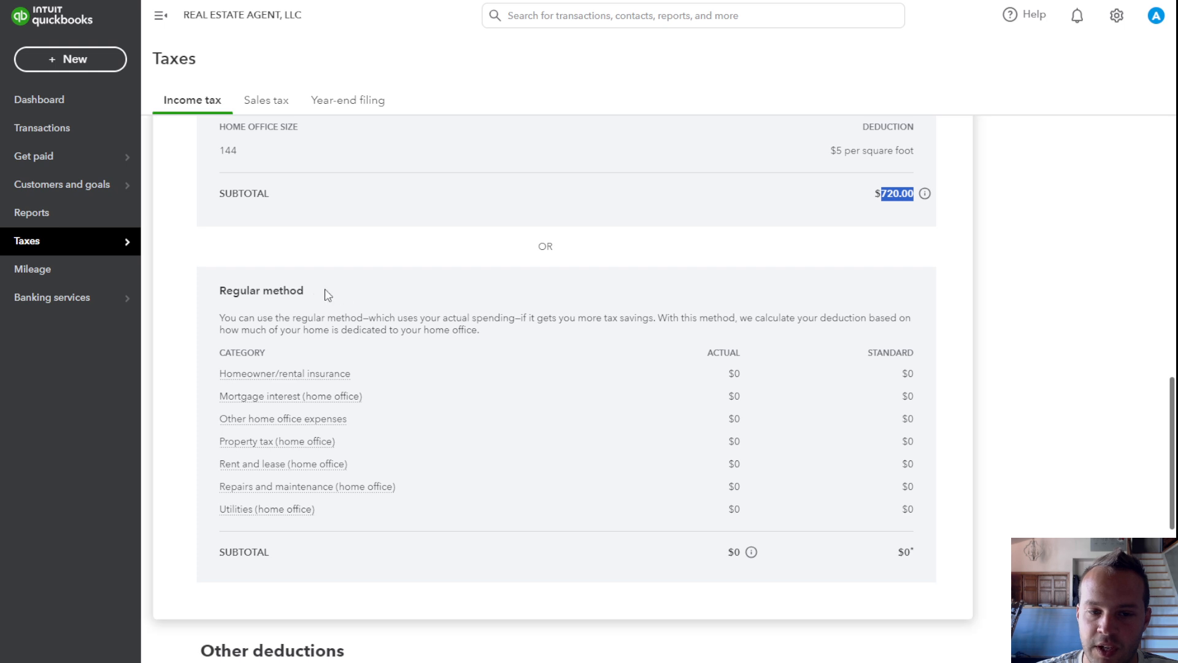
pyautogui.scroll(10, 545, 318)
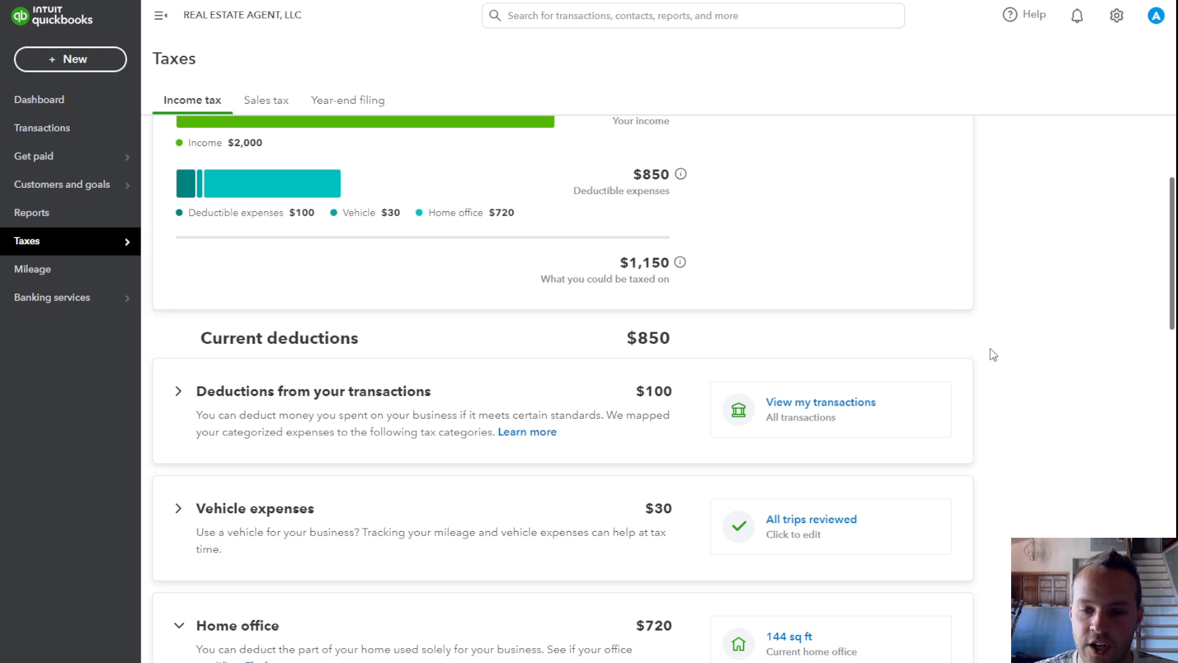
pyautogui.scroll(-10, 991, 351)
pyautogui.scroll(10, 761, 483)
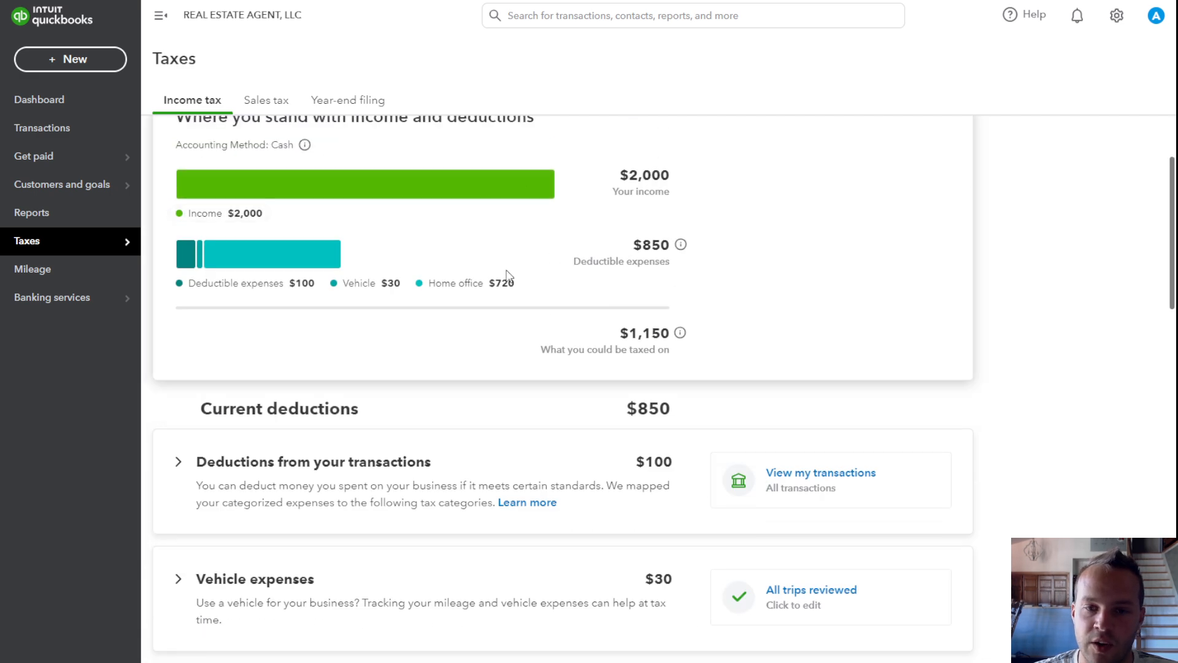
pyautogui.scroll(3, 567, 184)
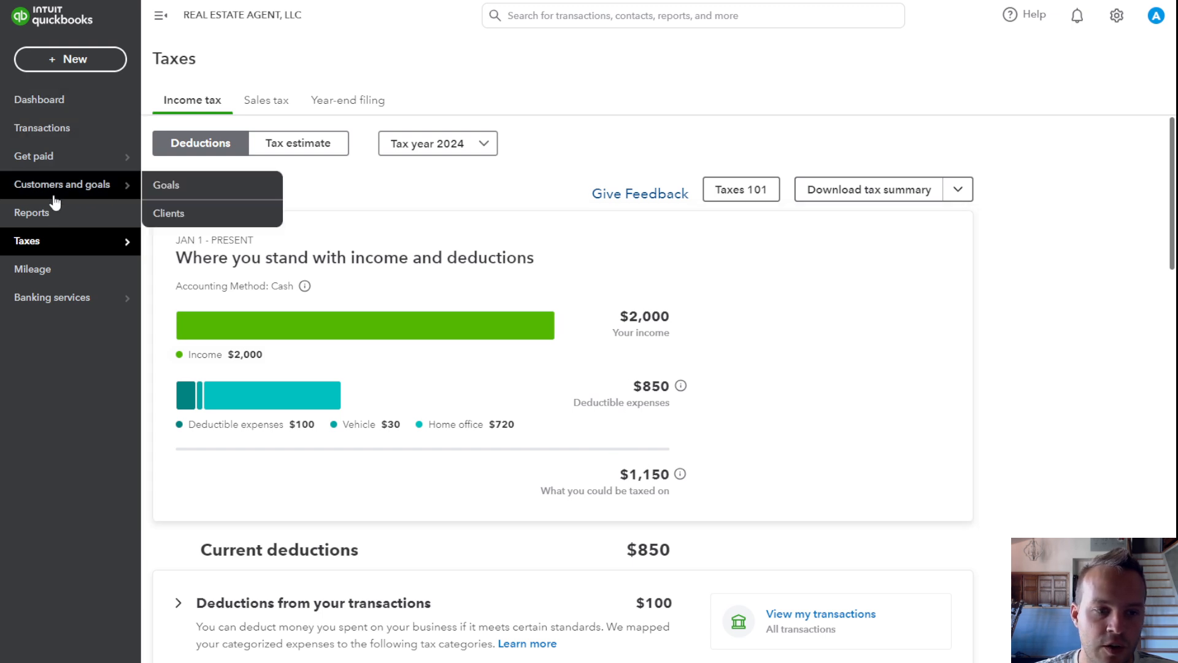
# Step: Check the transactions list, and review the regular method's home office expense categories in the income tax deductions
pyautogui.click(43, 133)
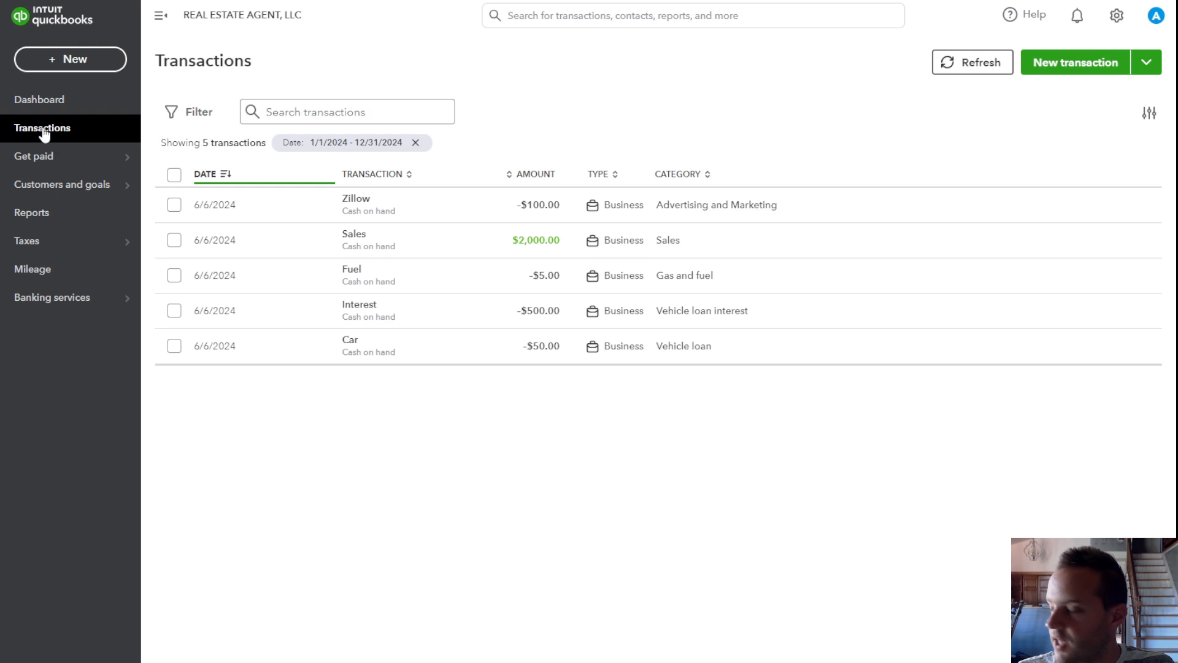
pyautogui.moveTo(62, 246)
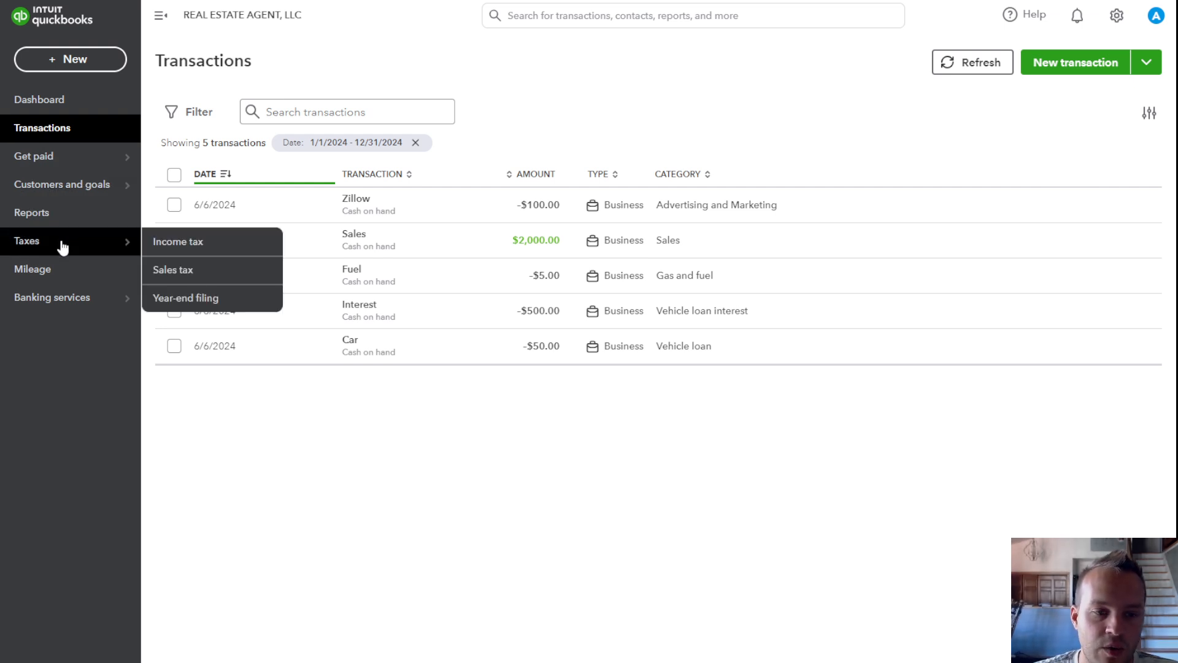
pyautogui.click(160, 247)
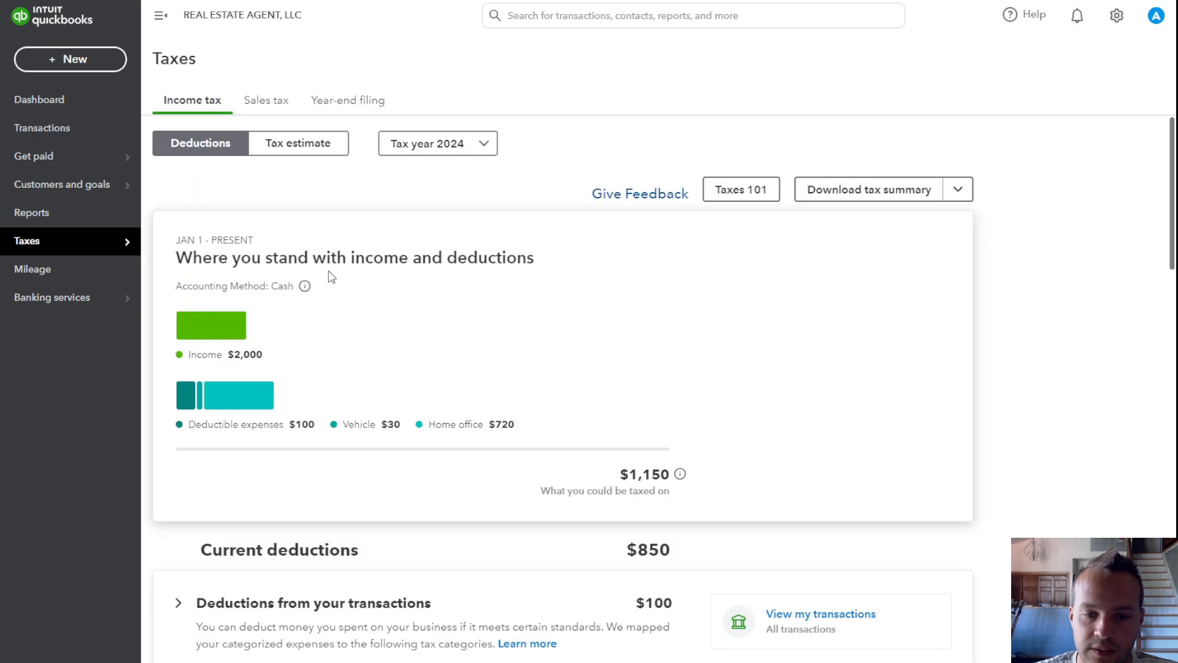
pyautogui.scroll(-15, 330, 277)
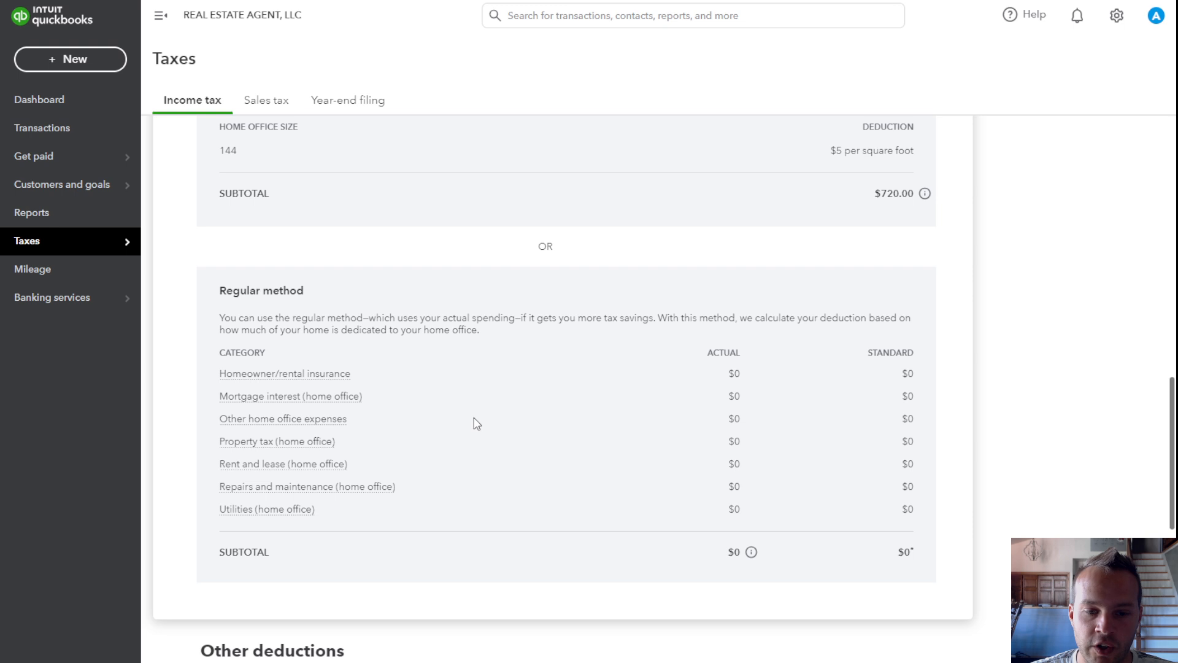
pyautogui.scroll(-1, 476, 423)
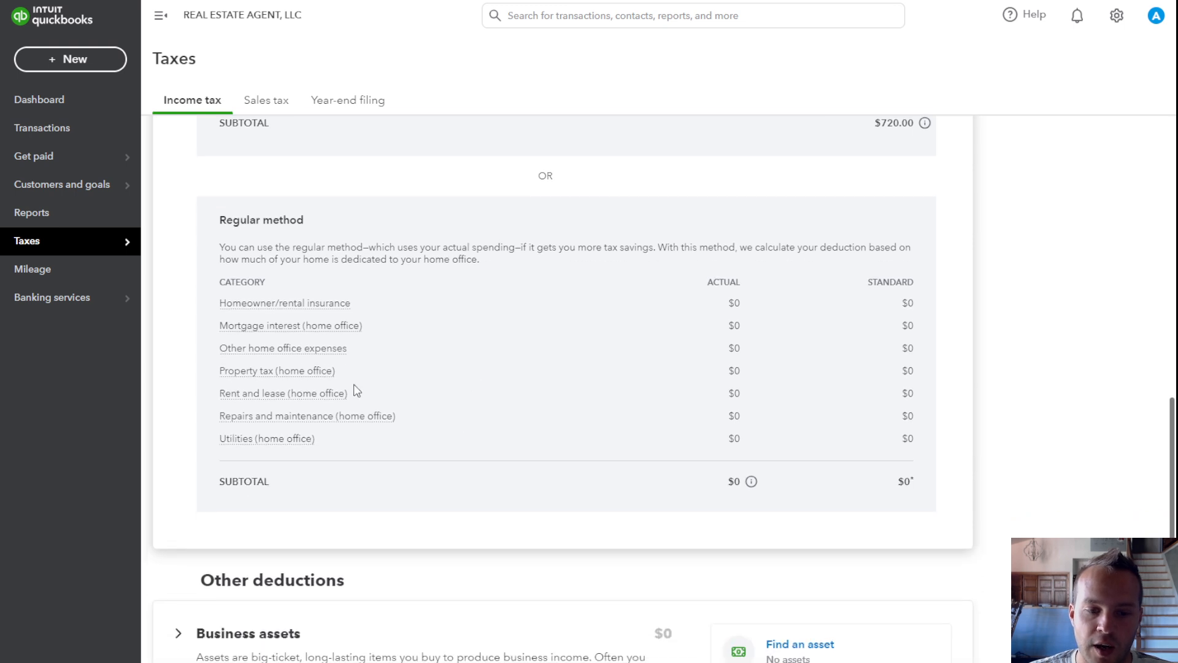
pyautogui.scroll(-1, 402, 387)
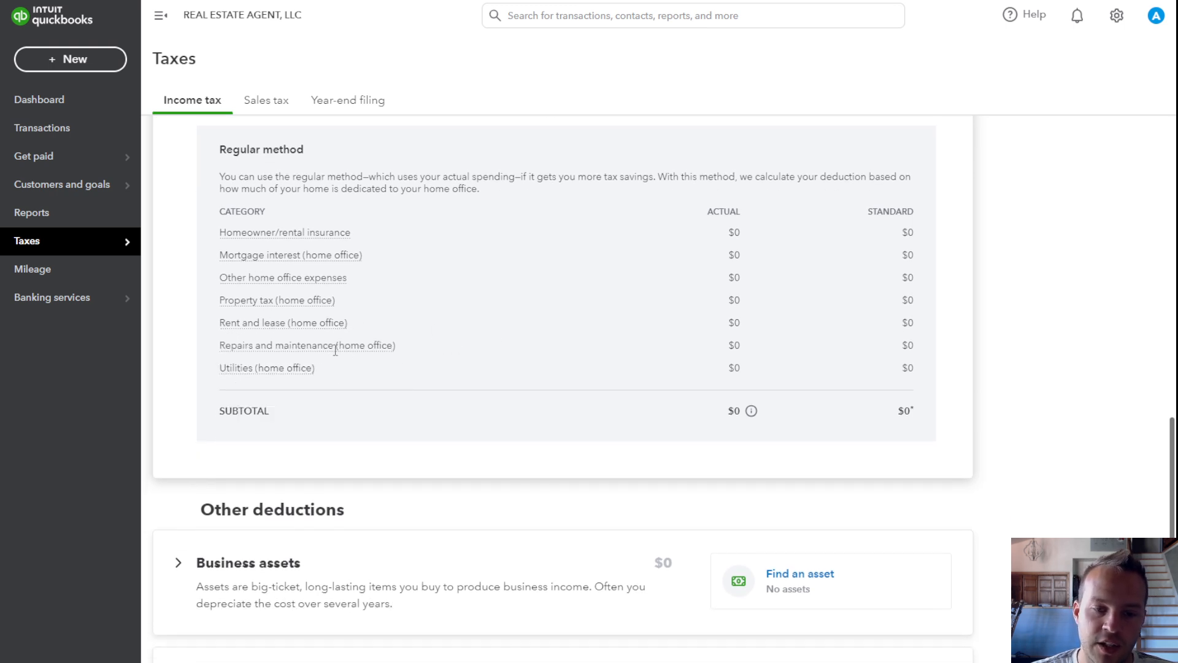
pyautogui.moveTo(322, 348)
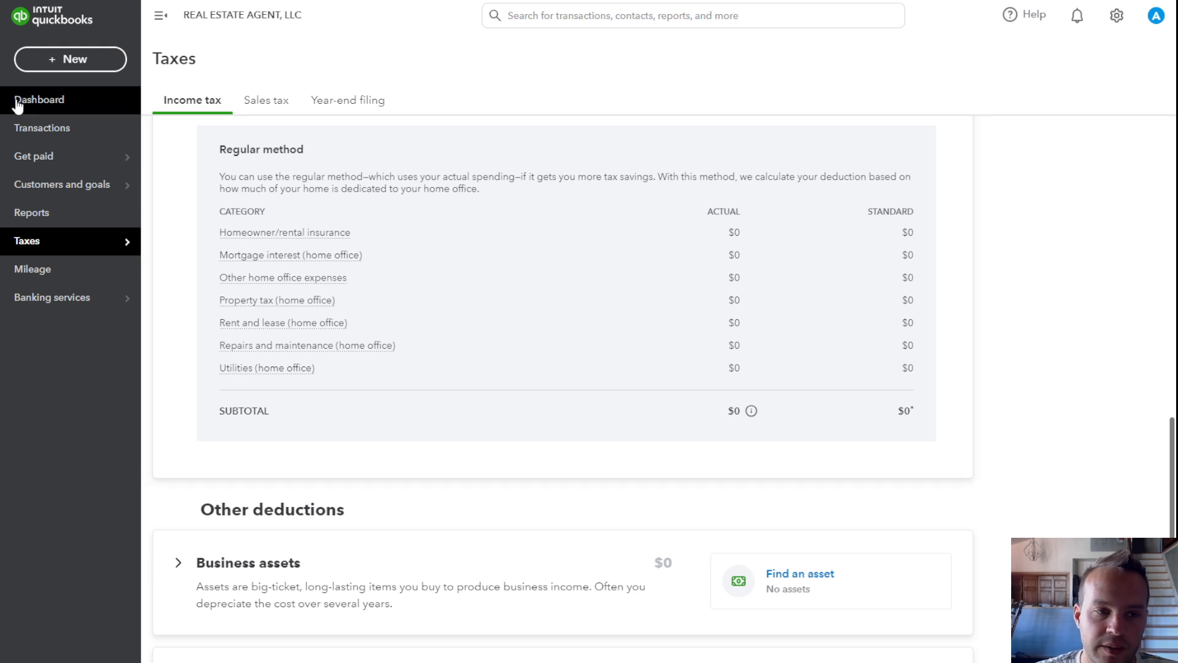
# Step: Record a new expense transaction of $950 described as Interest in the category Mortgage interest (home office)
pyautogui.click(48, 138)
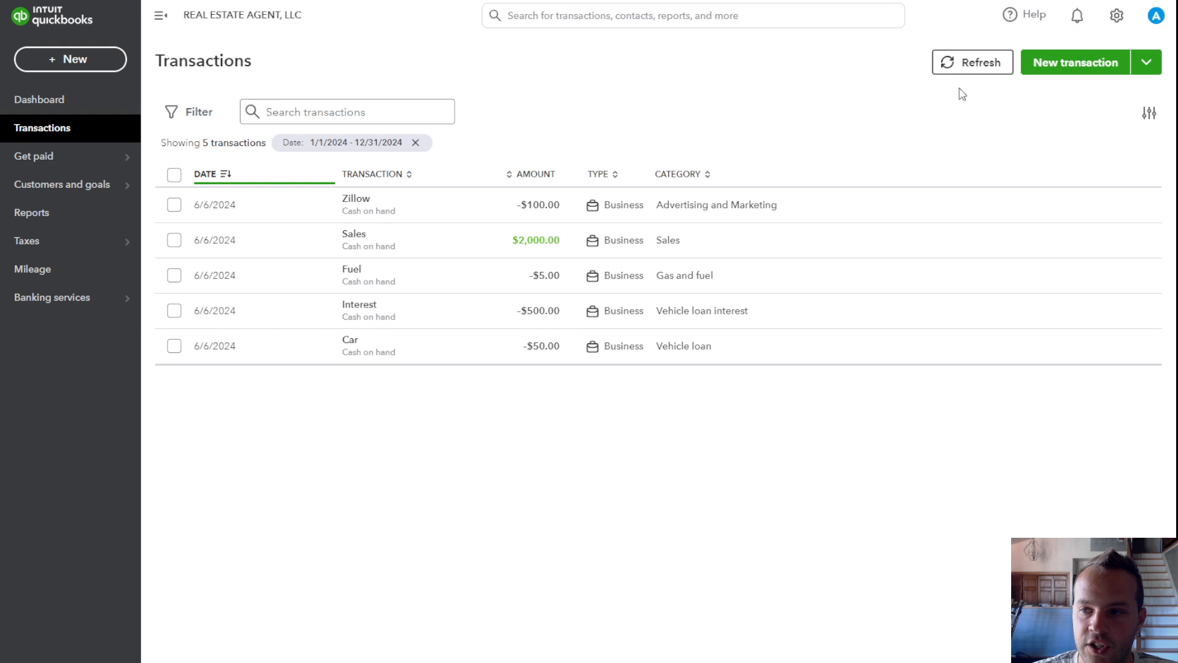
pyautogui.click(1080, 72)
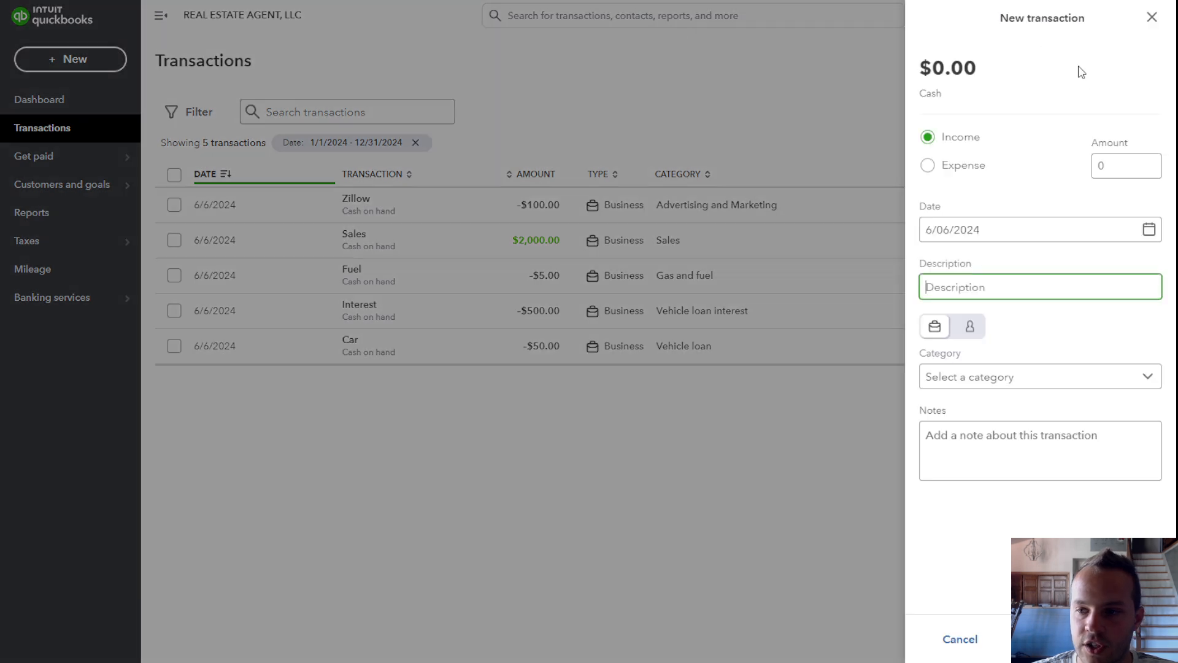
pyautogui.click(966, 168)
pyautogui.click(1128, 164)
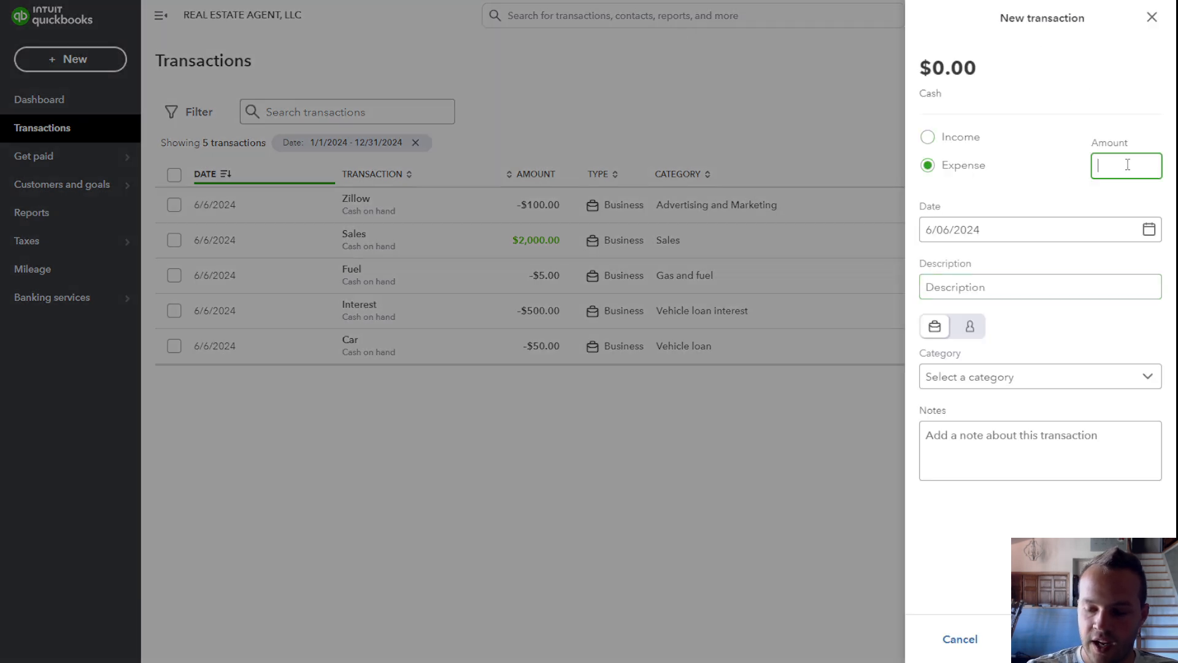
pyautogui.write('950')
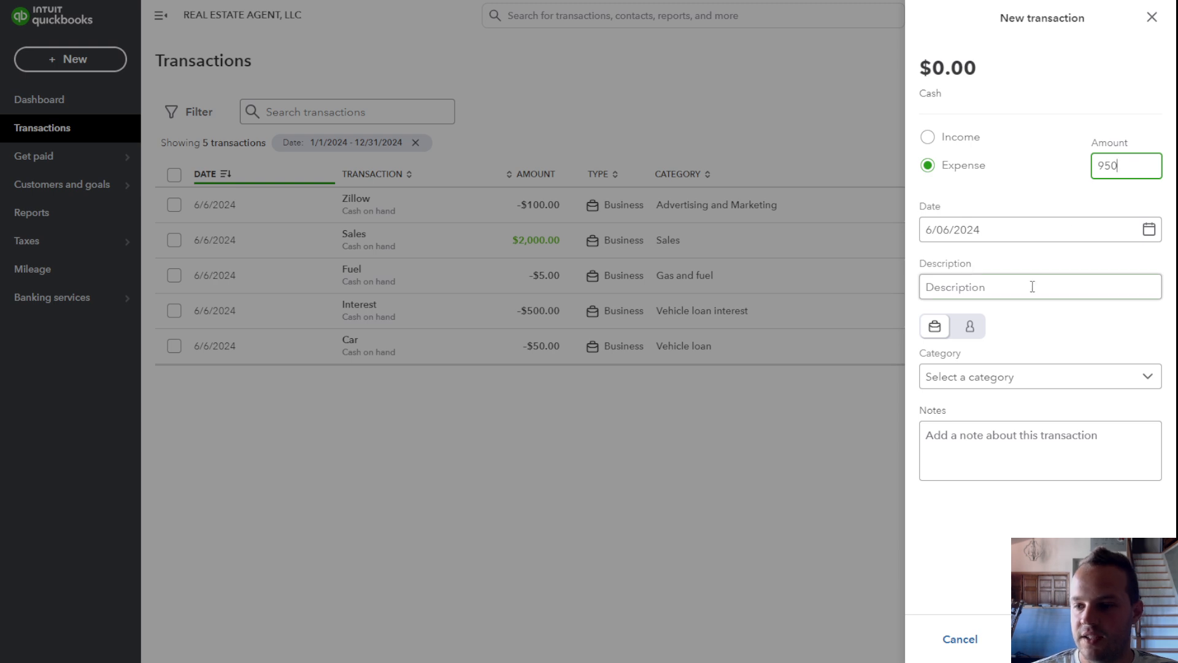
pyautogui.click(1045, 377)
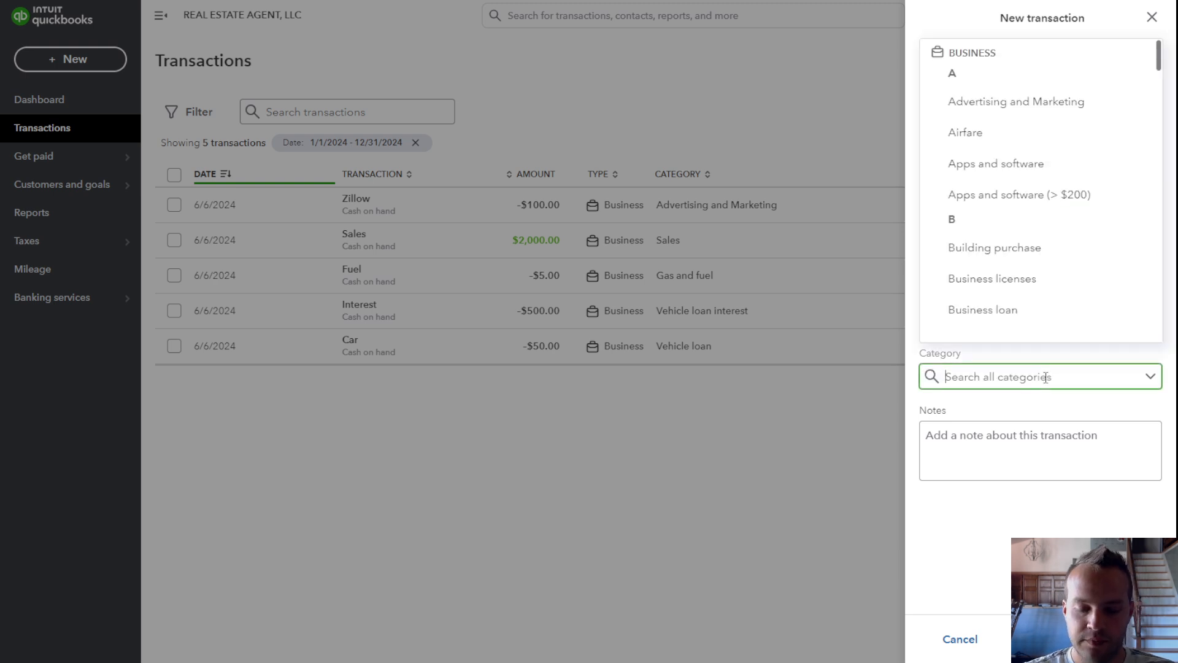
pyautogui.write('home')
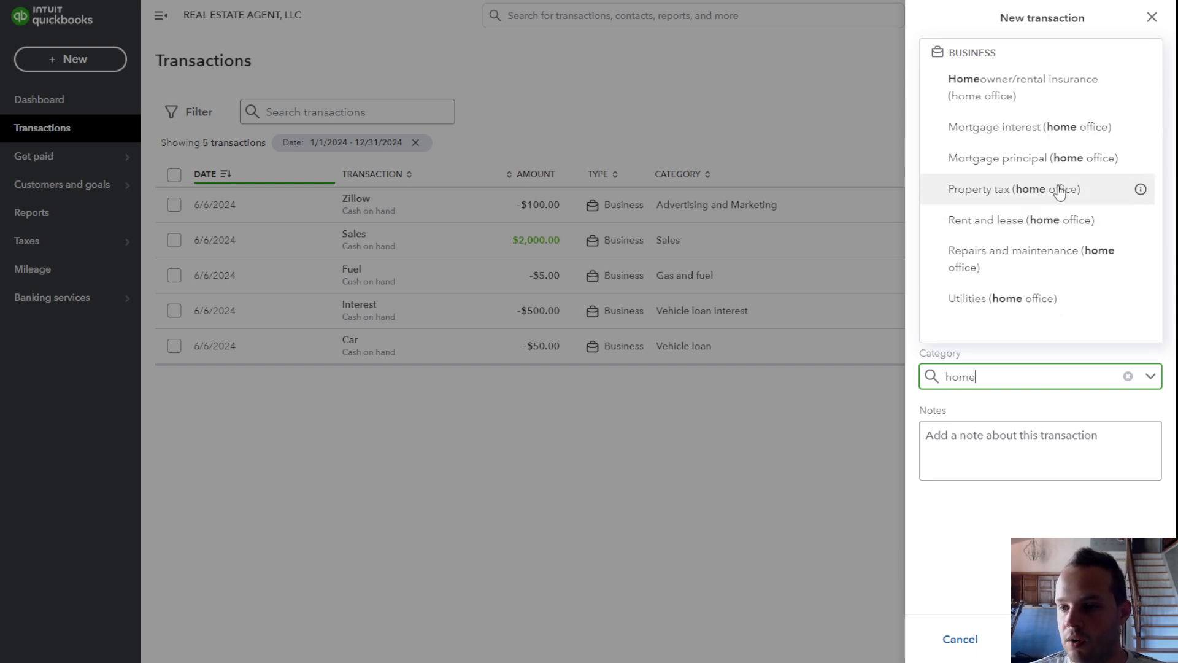
pyautogui.click(1054, 129)
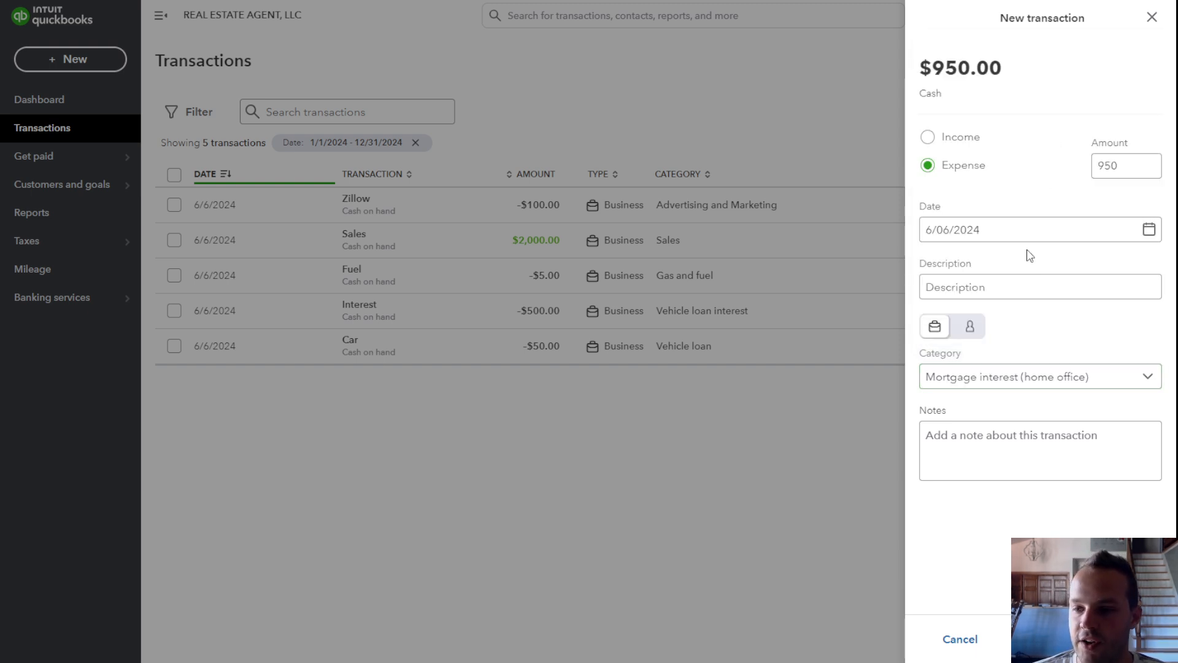
pyautogui.click(1002, 295)
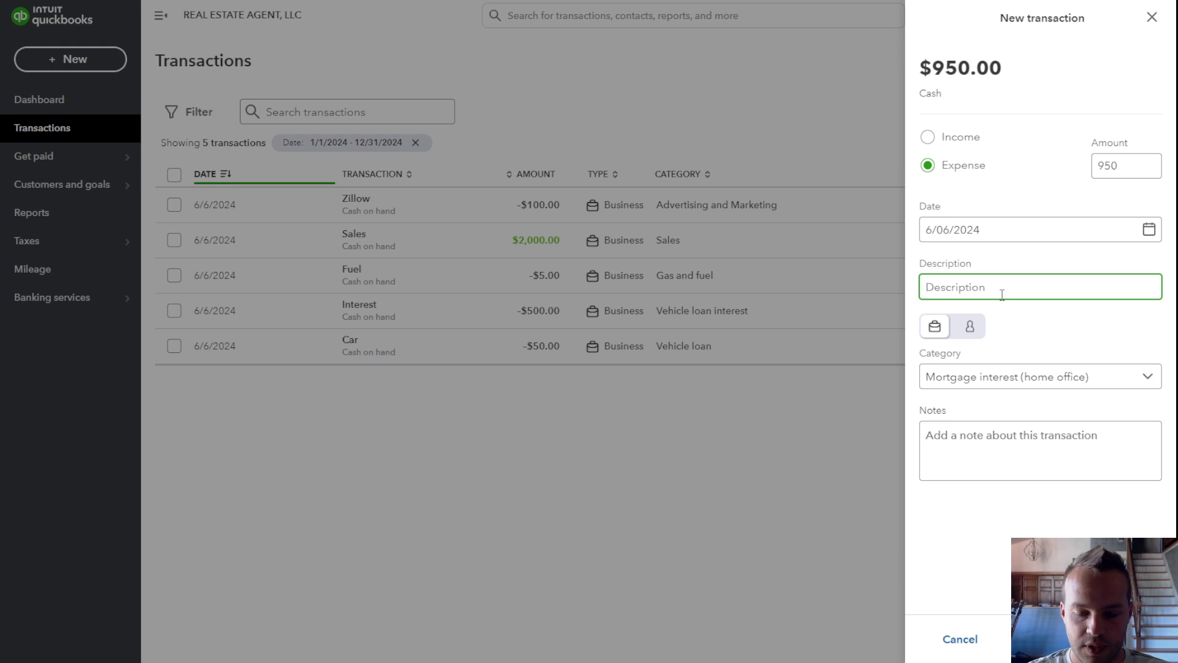
pyautogui.write('Interest')
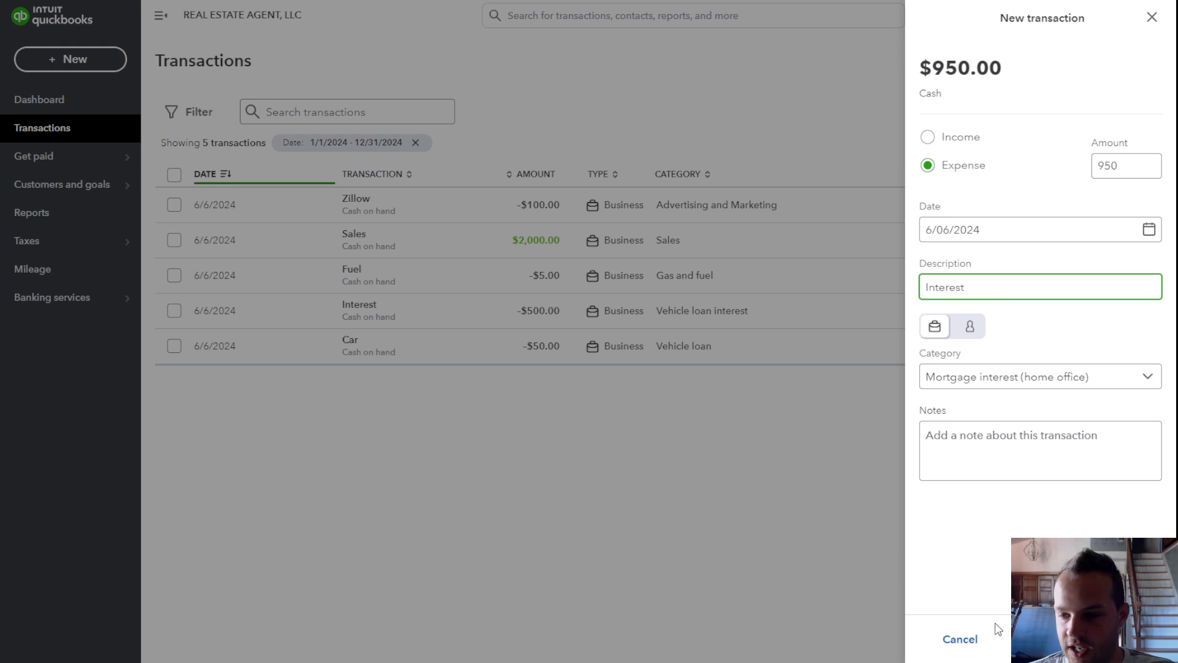
pyautogui.click(1131, 639)
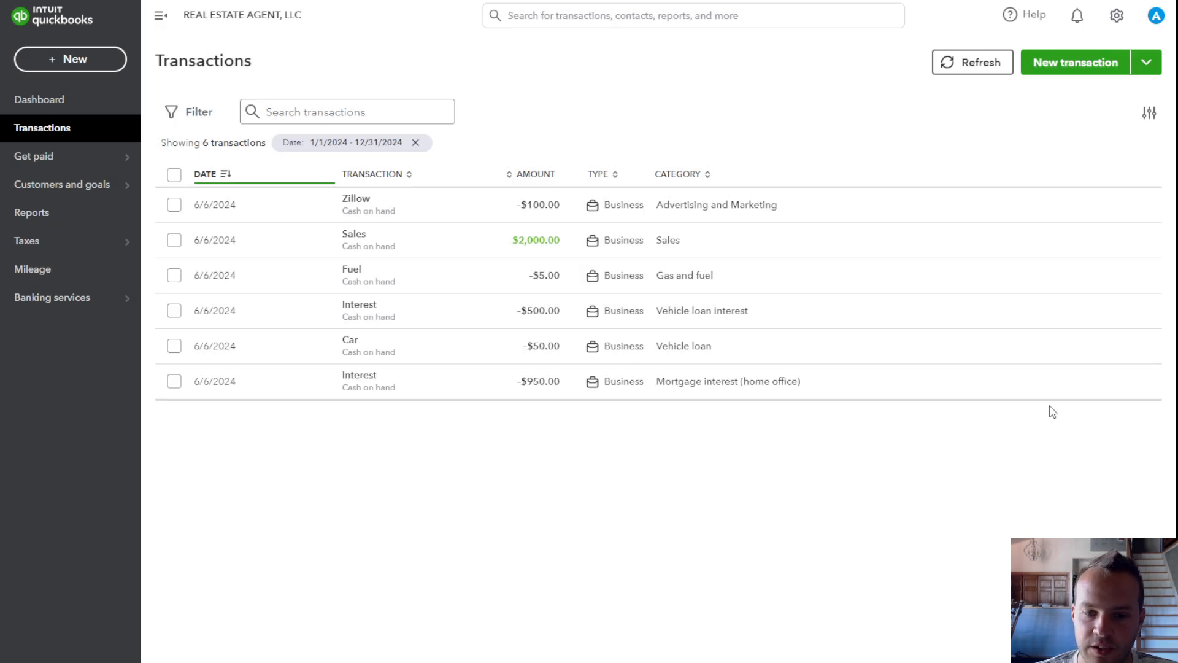
# Step: Record a new expense transaction of $50.00 described as Mortgage in the category Mortgage principal (home office)
pyautogui.click(1075, 62)
pyautogui.click(964, 165)
pyautogui.click(1130, 163)
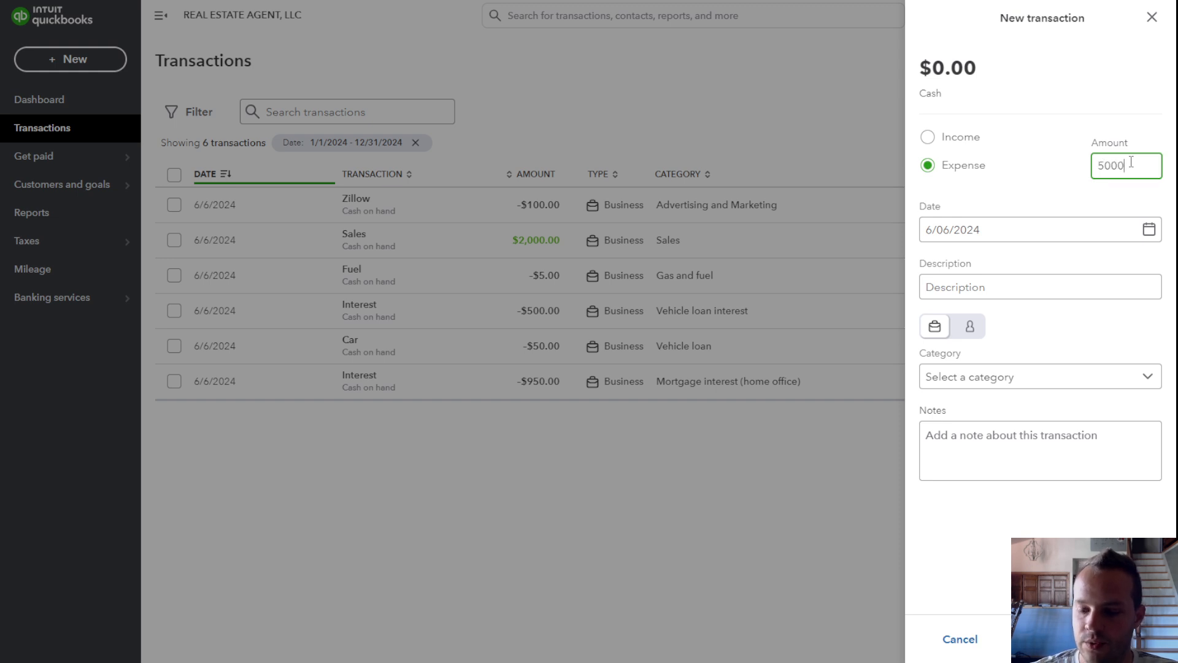
pyautogui.write('50.00')
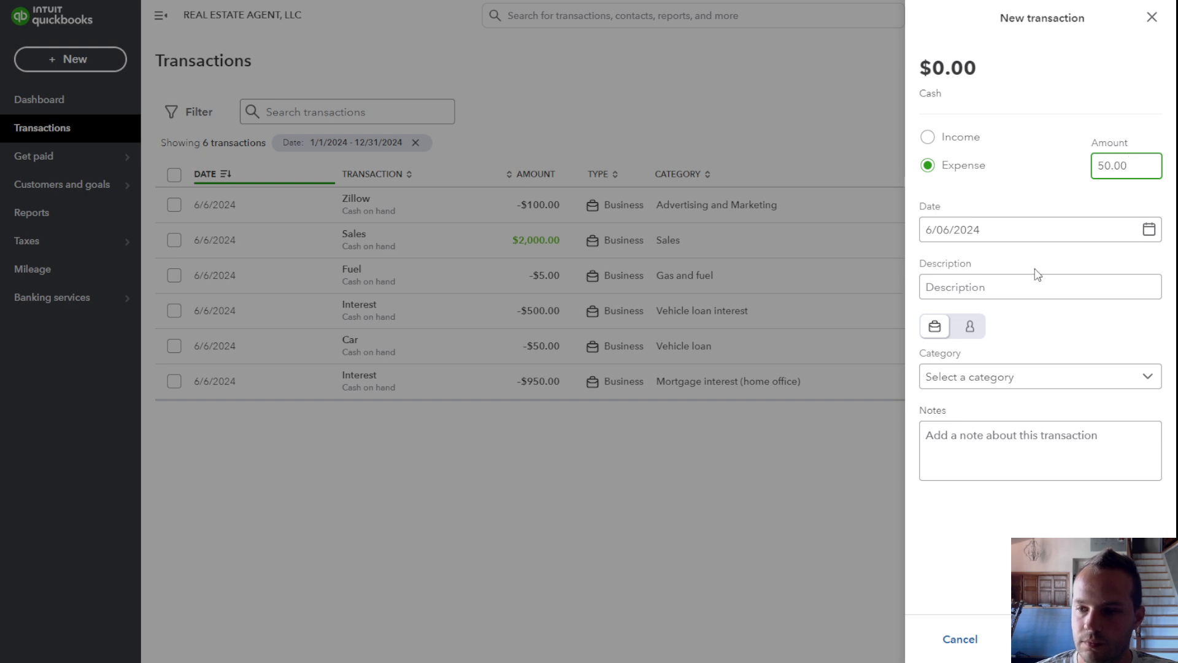
pyautogui.click(984, 286)
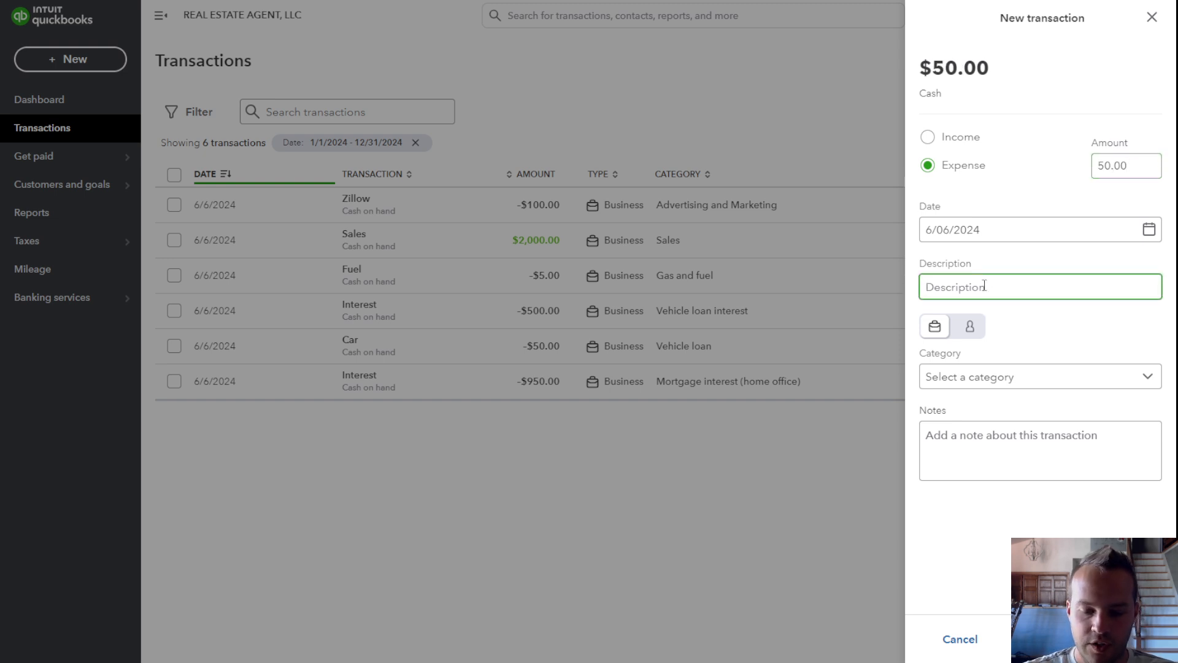
pyautogui.write('Mortgage')
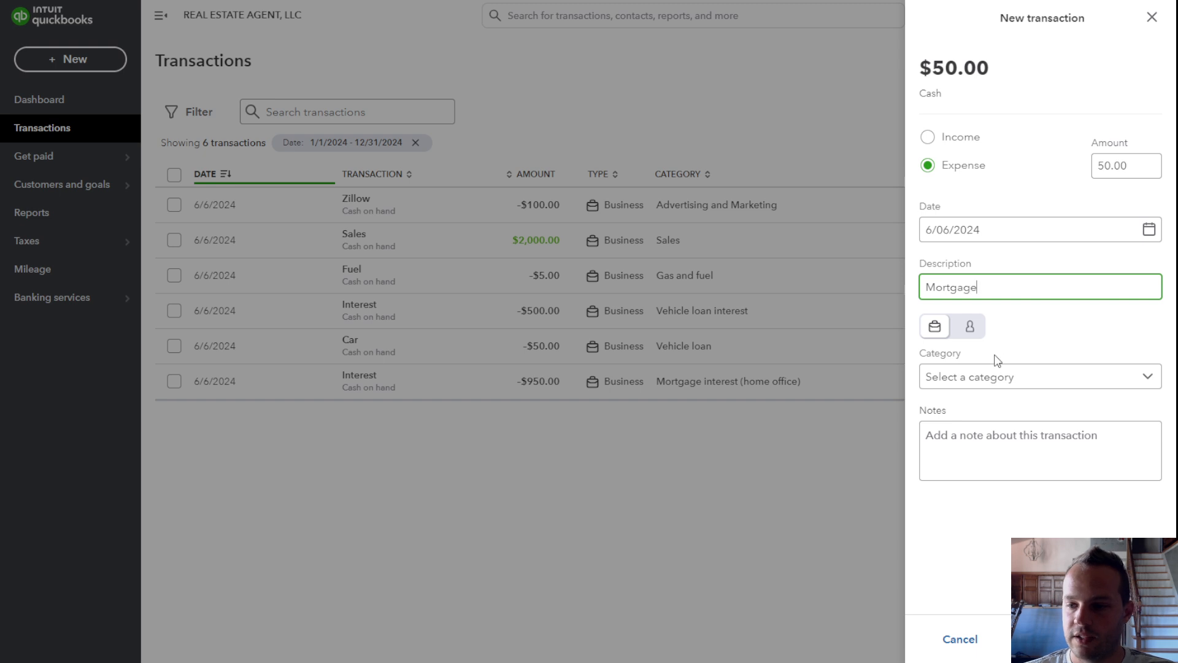
pyautogui.click(996, 376)
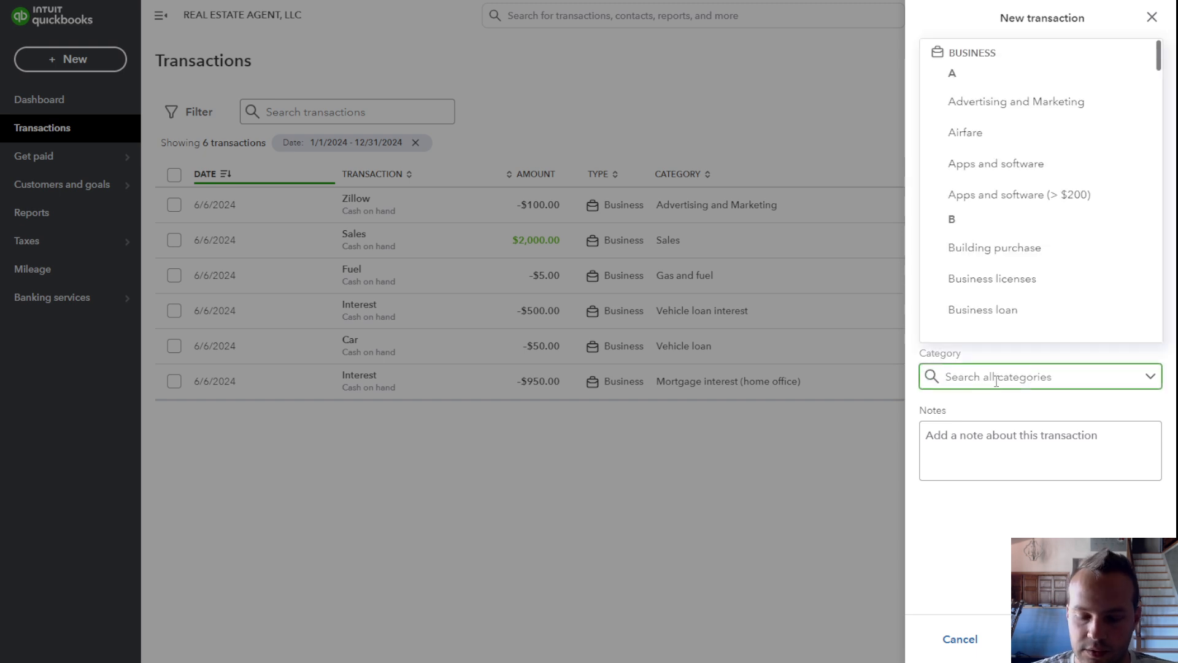
pyautogui.write('mortg')
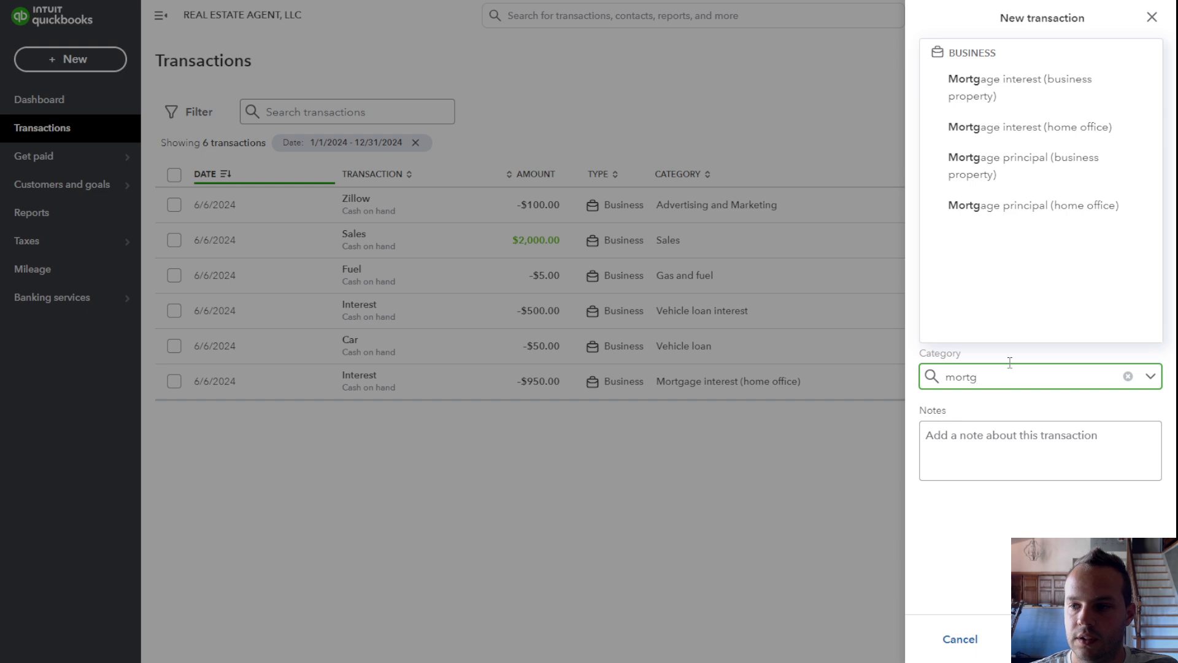
pyautogui.click(1057, 212)
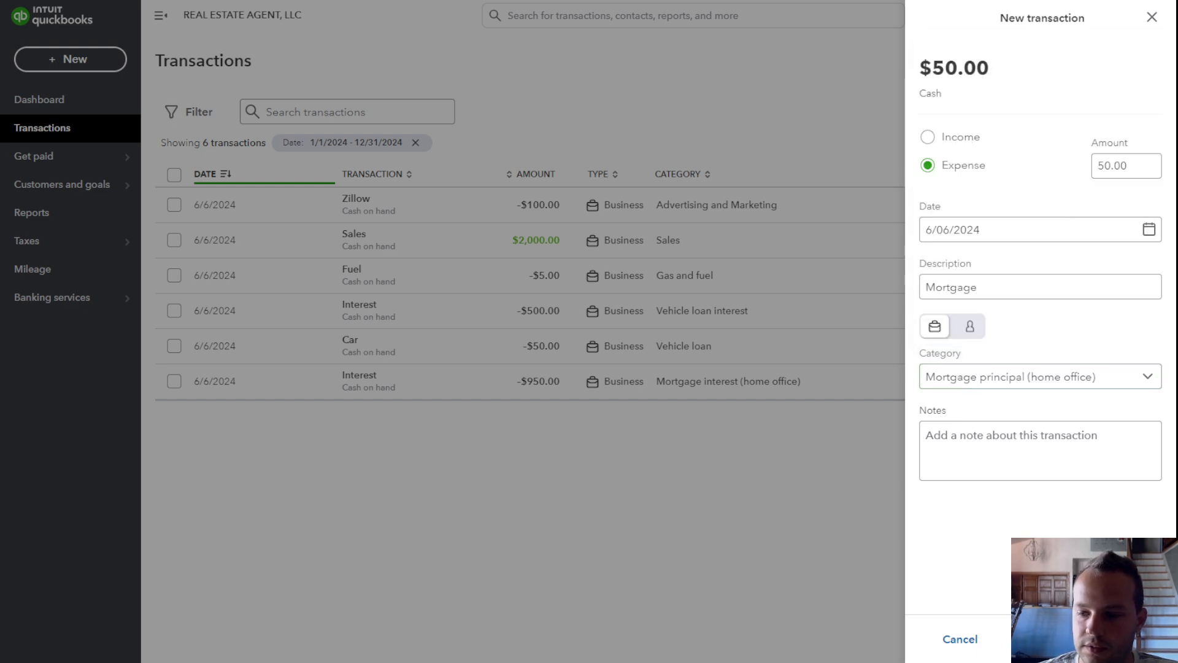
pyautogui.click(1123, 639)
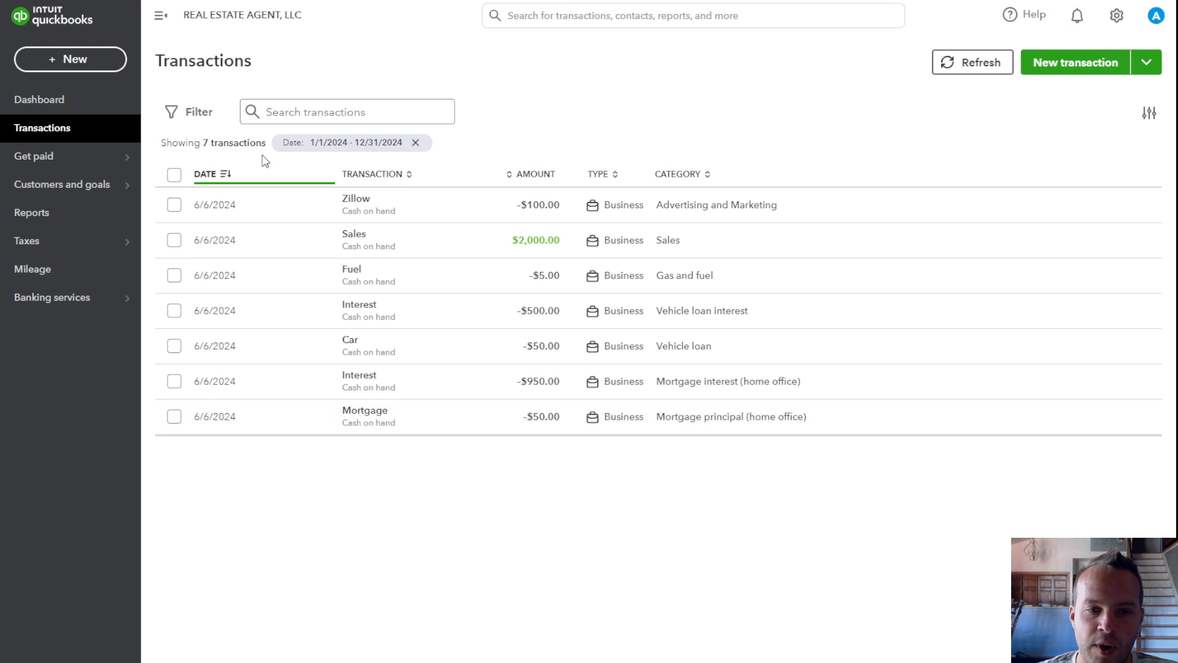
# Step: Review the dashboard's net profit, taxable profit, expenses and cash balance with the mortgage transactions included
pyautogui.click(49, 102)
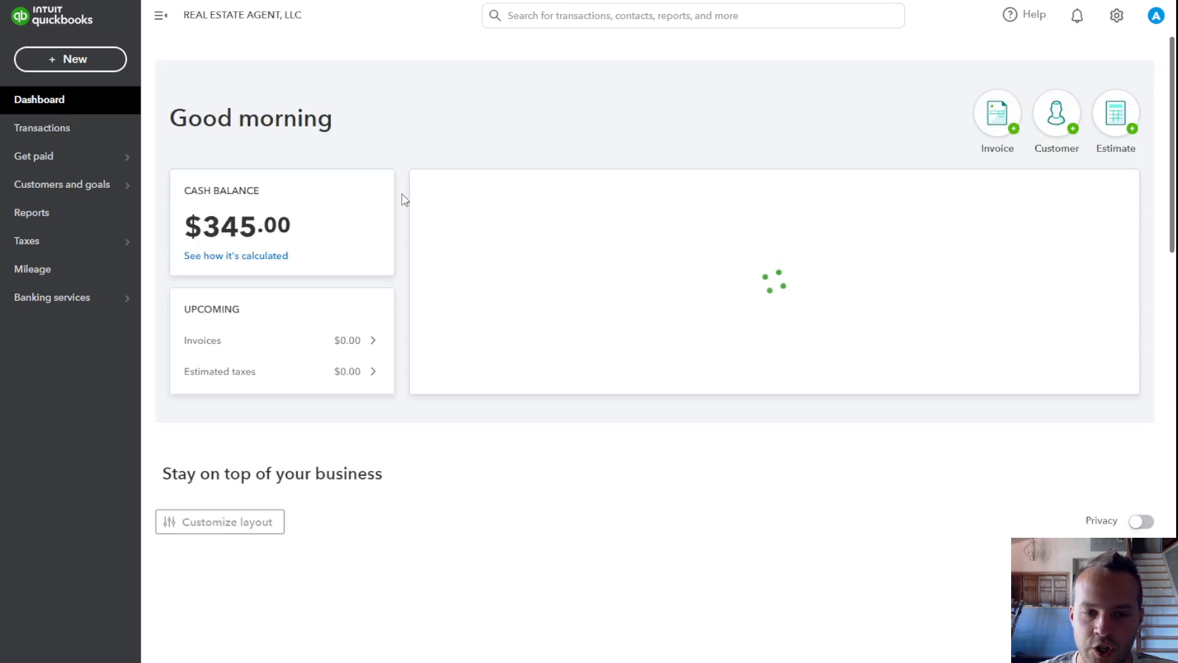
pyautogui.scroll(-4, 390, 239)
pyautogui.scroll(-1, 372, 290)
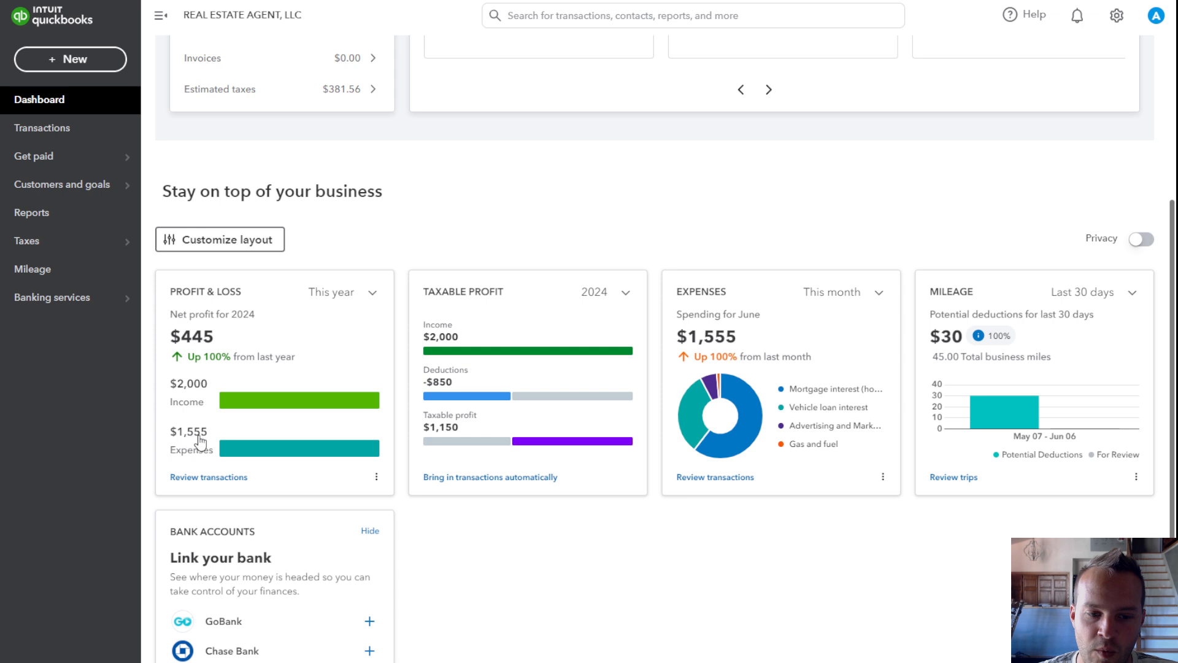
pyautogui.scroll(2, 338, 240)
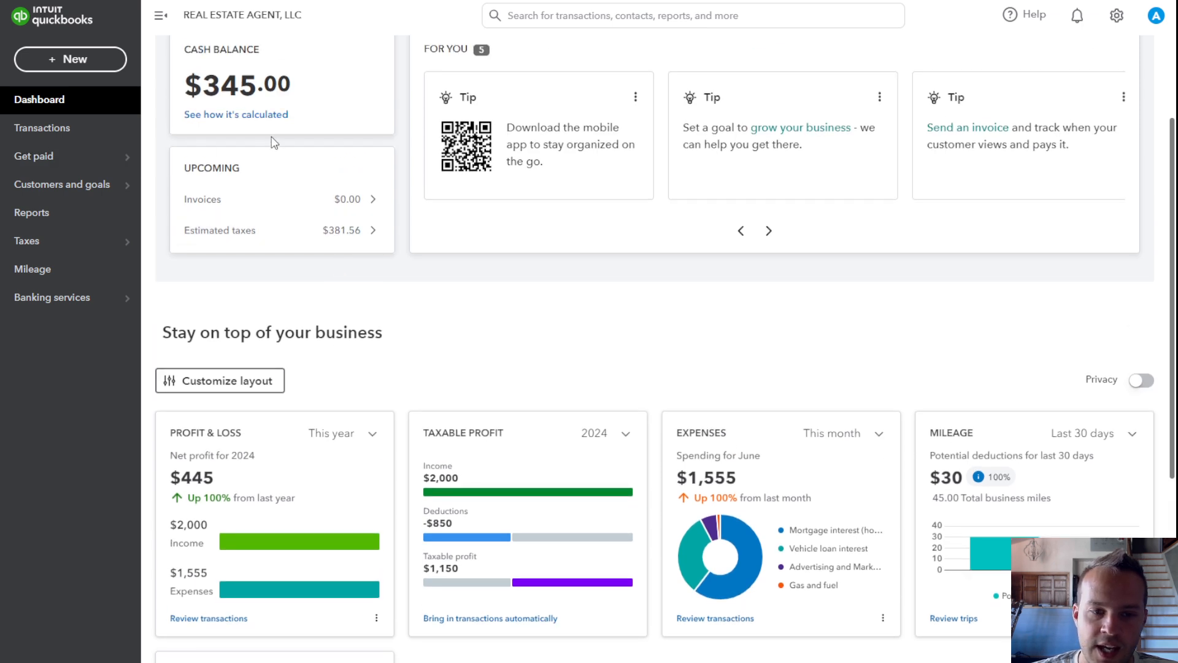
pyautogui.scroll(2, 275, 144)
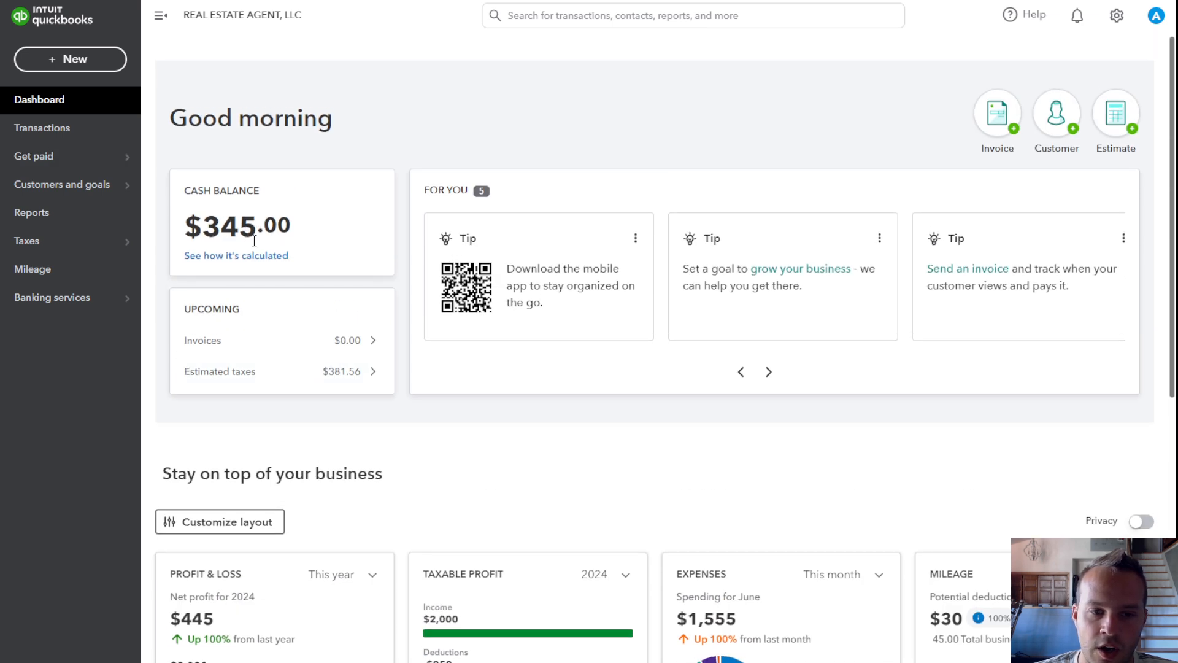
# Step: Check the dashboard's profit and expense cards against the mortgage principal entry in the transactions list
pyautogui.scroll(-3, 220, 457)
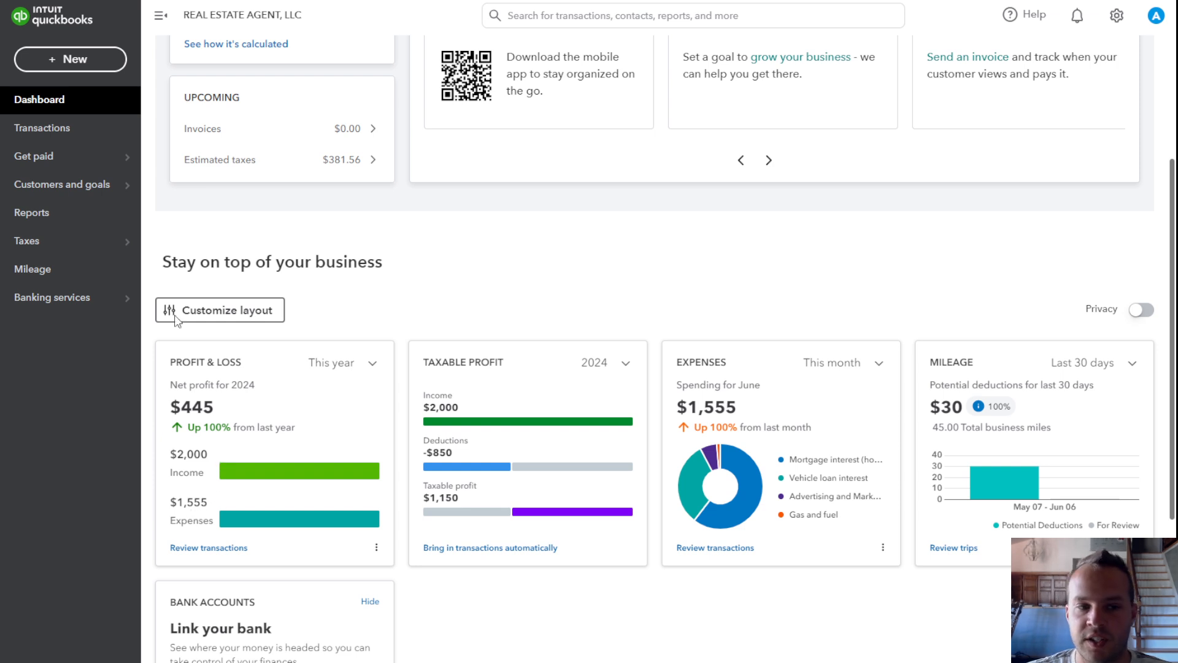
pyautogui.click(61, 129)
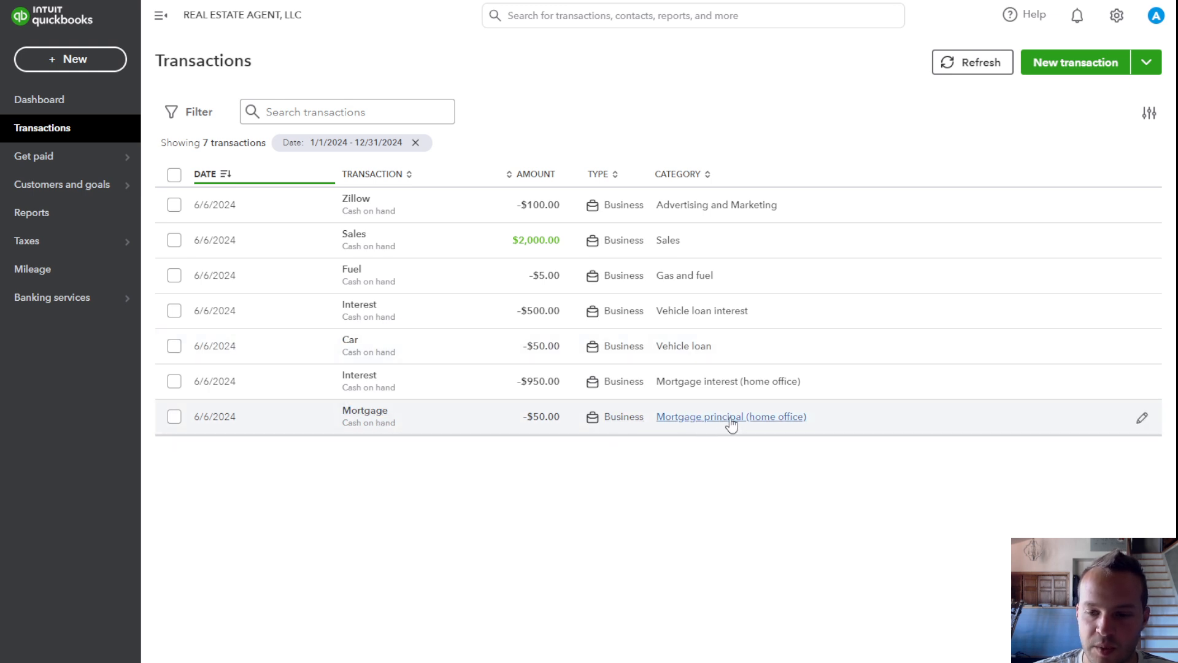
pyautogui.click(60, 100)
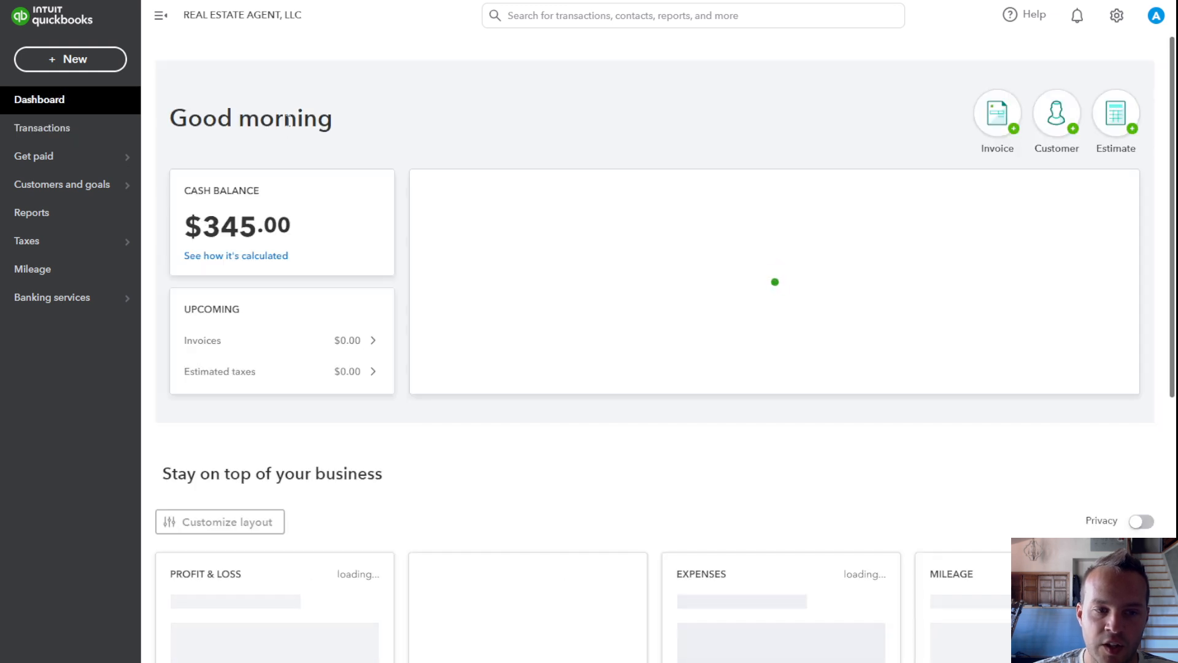
# Step: Examine the regular method's mortgage interest amount, its deductible share and the subtotal in the income tax home office deductions
pyautogui.moveTo(64, 246)
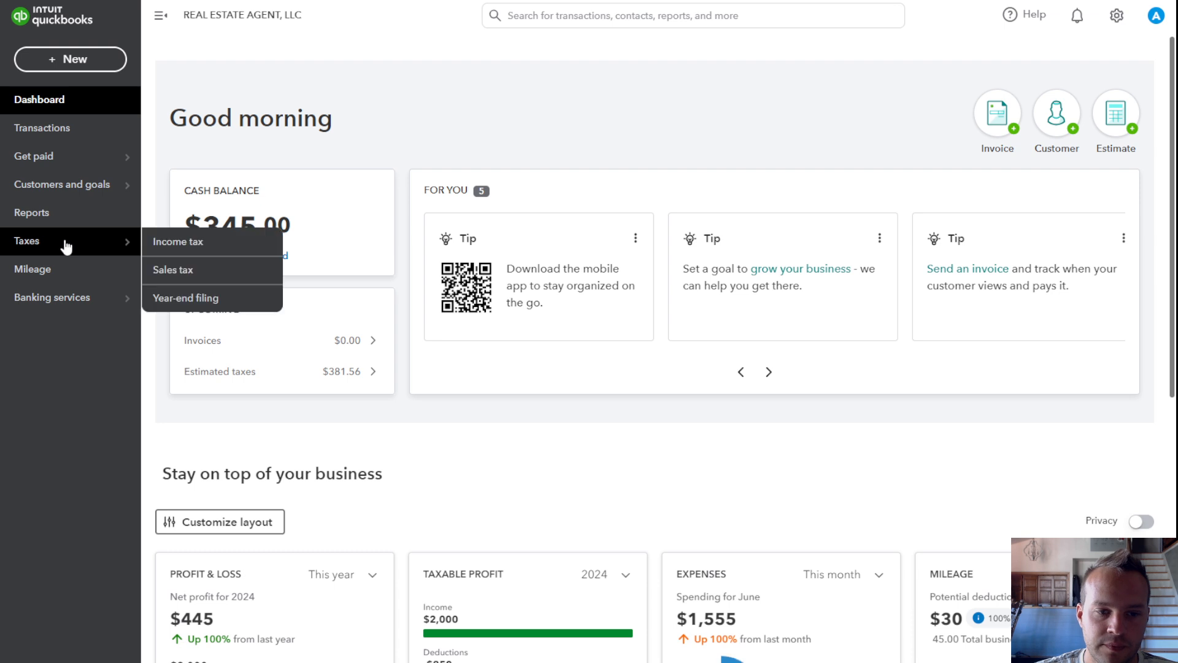
pyautogui.click(163, 240)
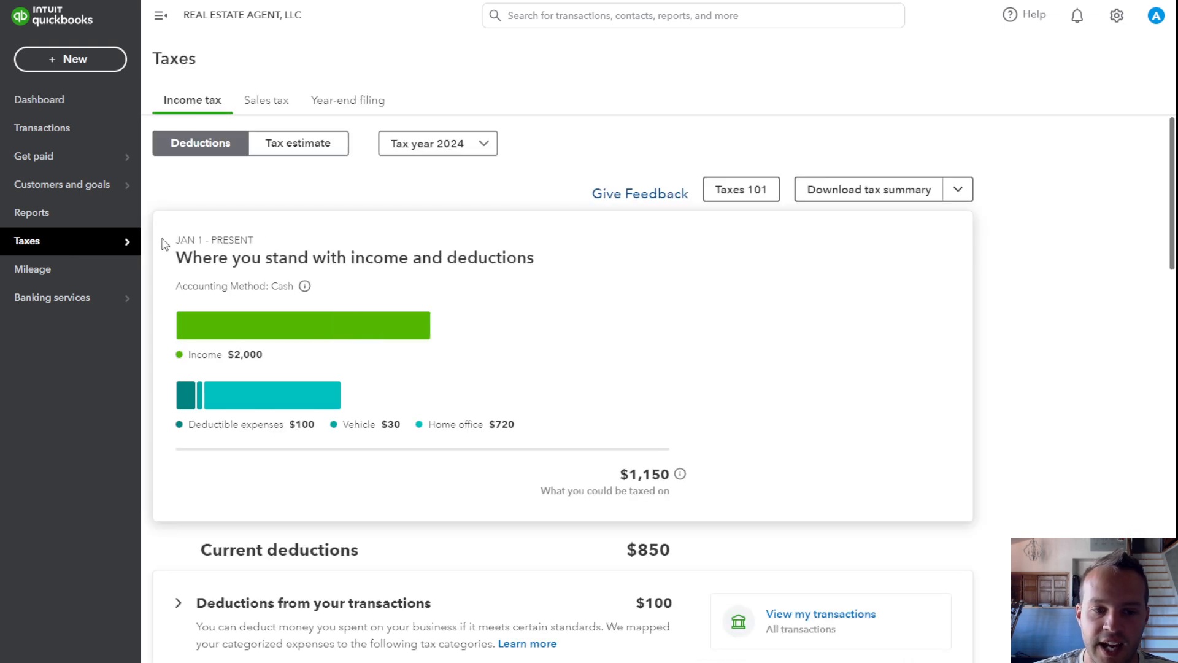
pyautogui.scroll(-5, 362, 240)
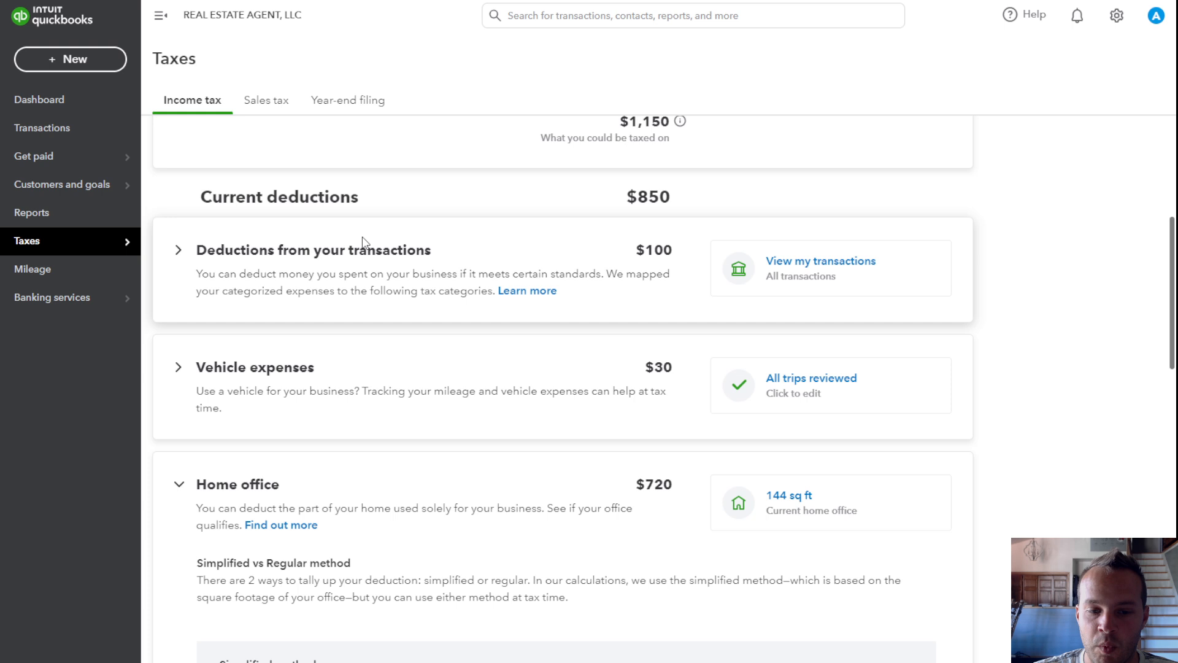
pyautogui.scroll(-4, 362, 241)
pyautogui.scroll(-3, 362, 240)
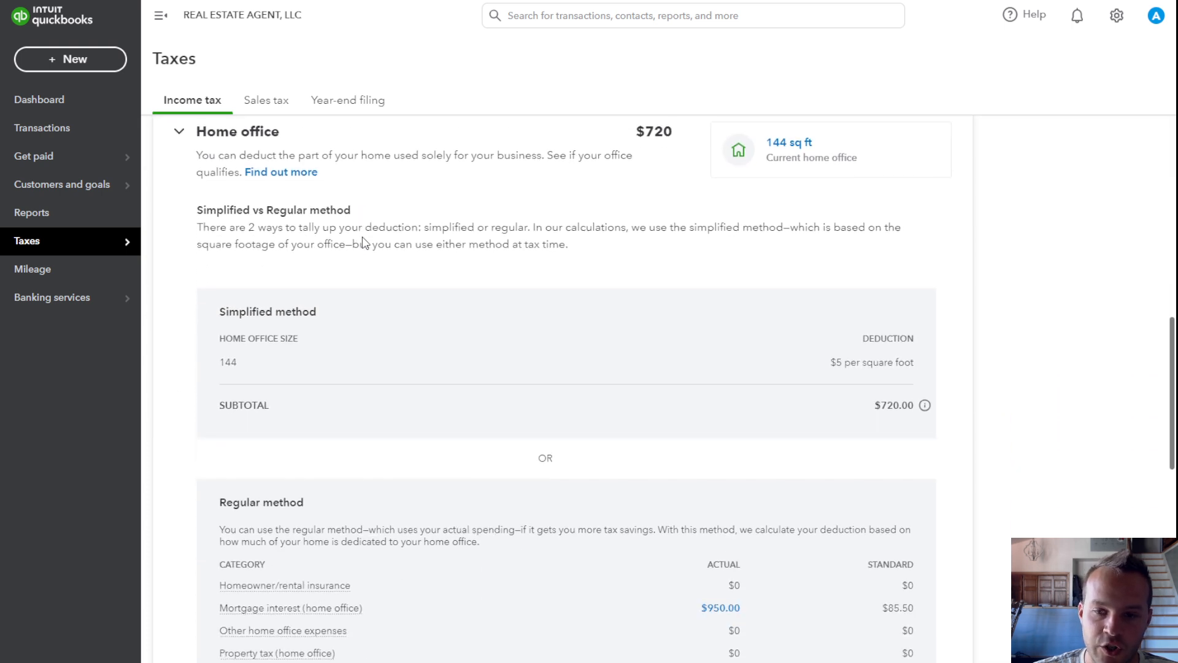
pyautogui.scroll(-4, 363, 243)
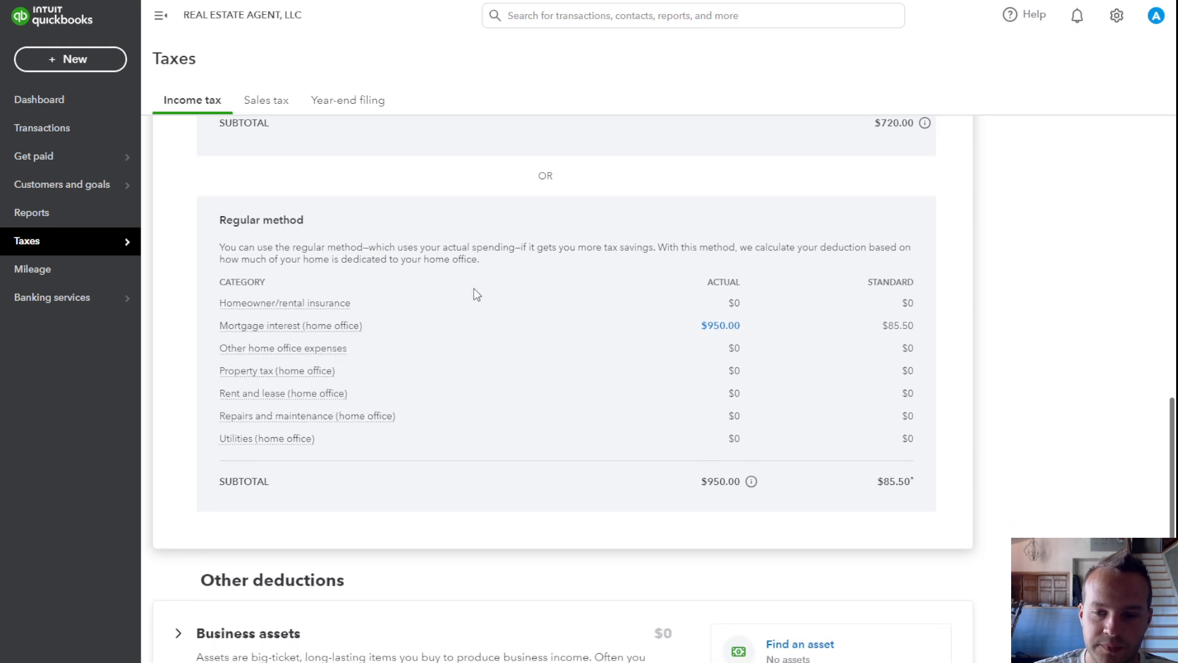
pyautogui.moveTo(693, 331); pyautogui.dragTo(767, 332)
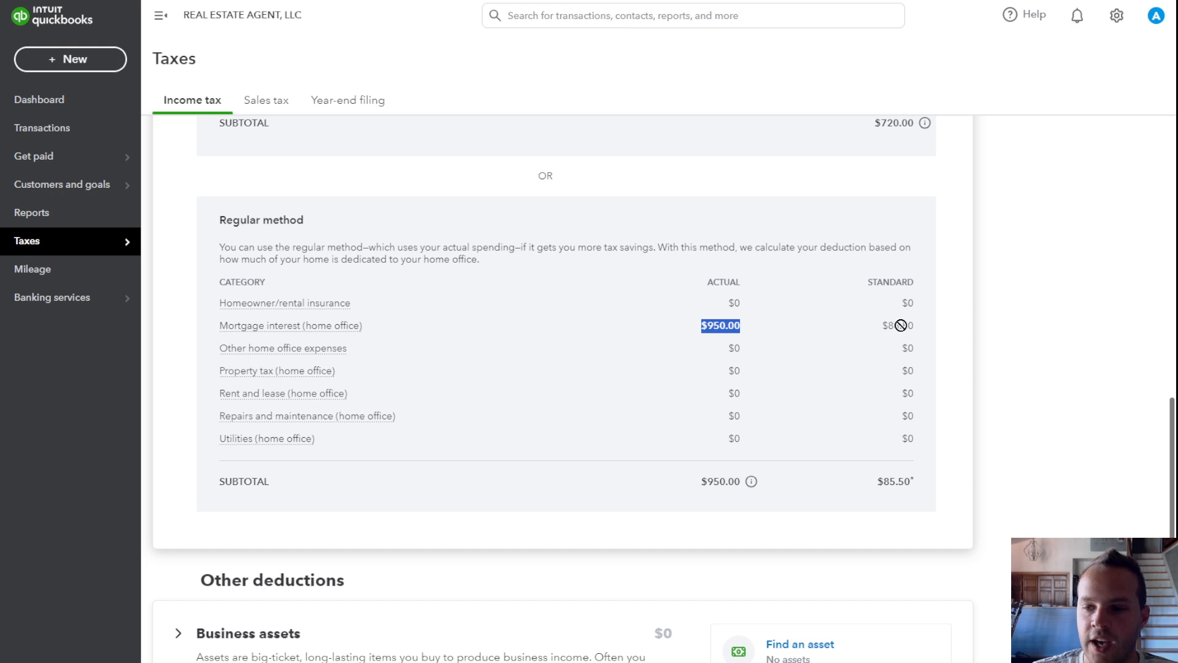
pyautogui.moveTo(882, 326); pyautogui.dragTo(909, 327)
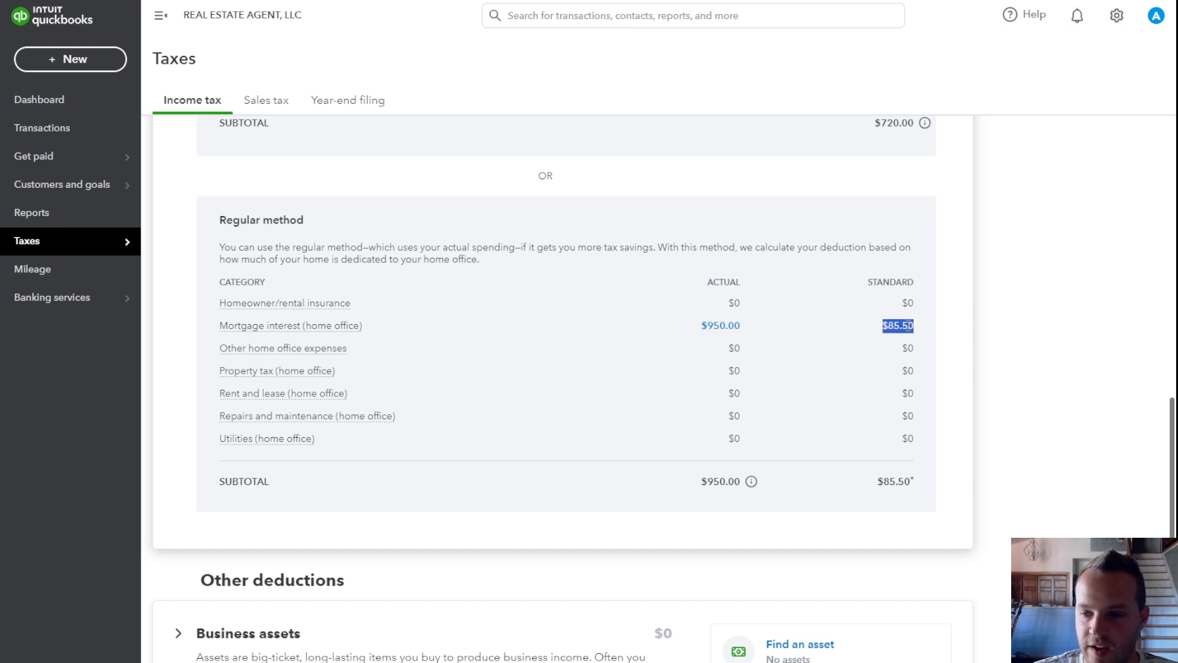
pyautogui.doubleClick(912, 481)
pyautogui.click(952, 447)
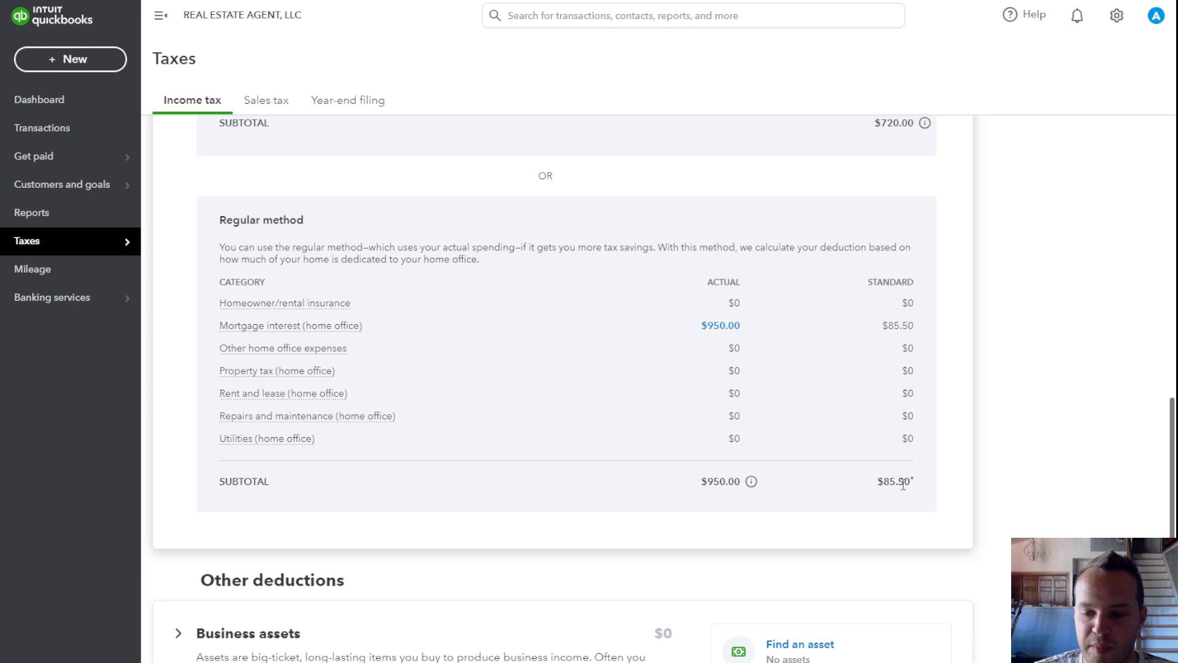
# Step: Set the amount of the Interest transaction in the category Mortgage interest (home office) to $11,400 and save it
pyautogui.click(48, 137)
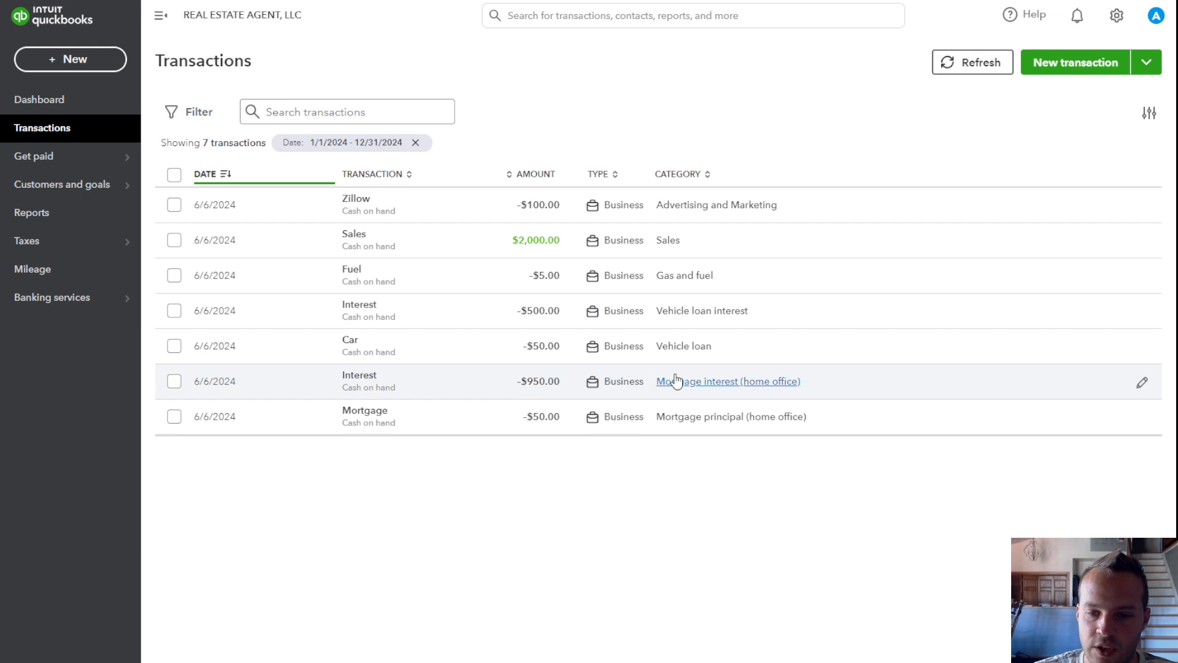
pyautogui.click(1141, 382)
pyautogui.doubleClick(1103, 169)
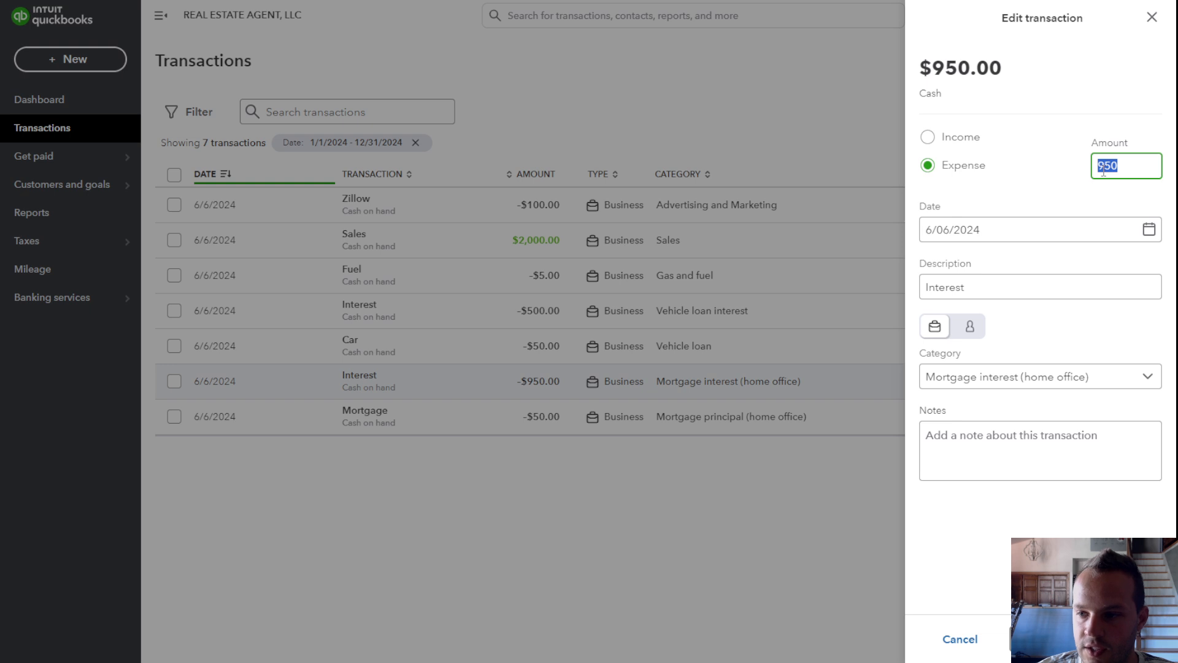
pyautogui.write('11400')
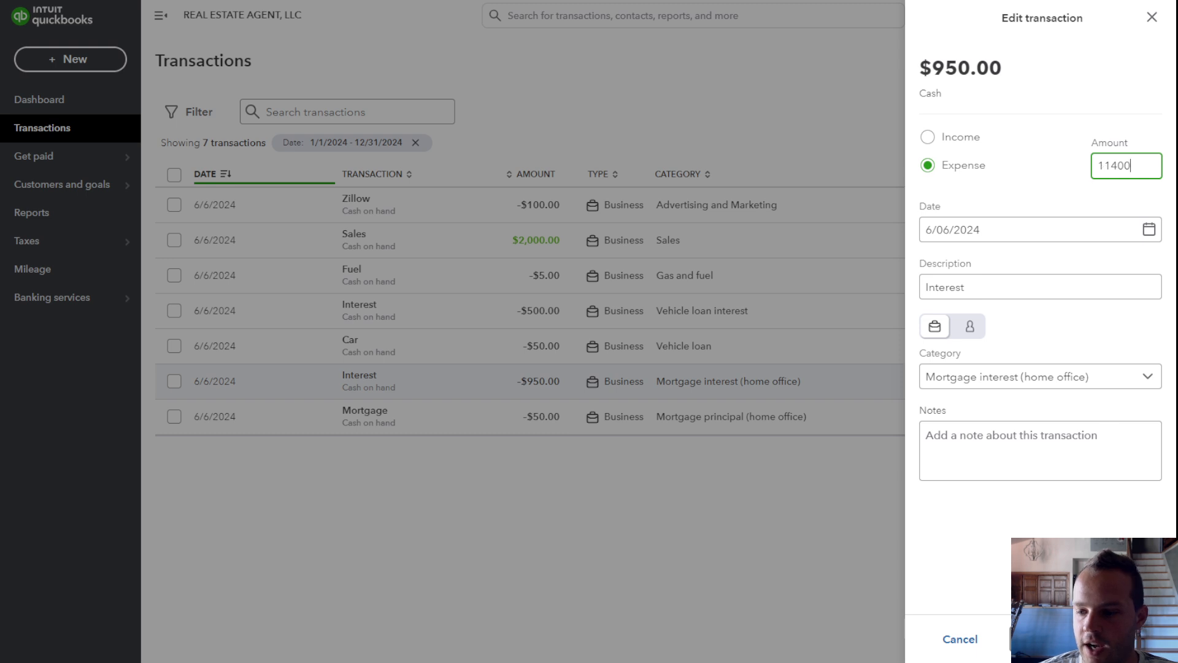
pyautogui.click(1124, 639)
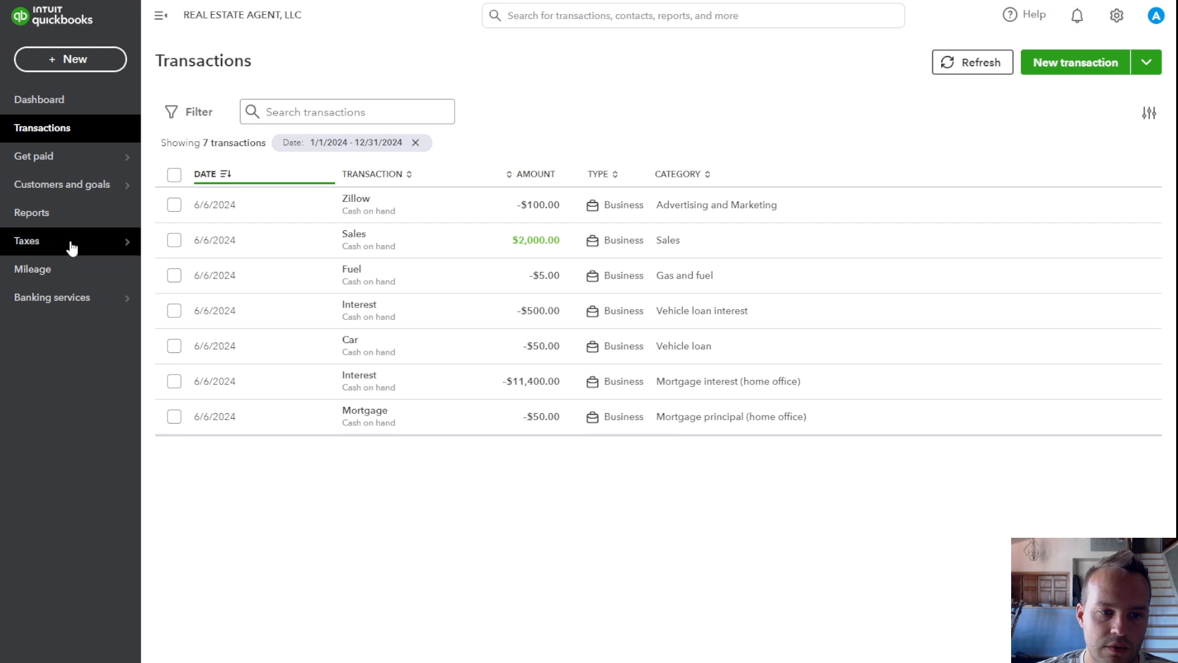
# Step: Compare the regular and simplified home office deduction subtotals in the income tax deductions, and check which one the summary uses
pyautogui.moveTo(71, 253)
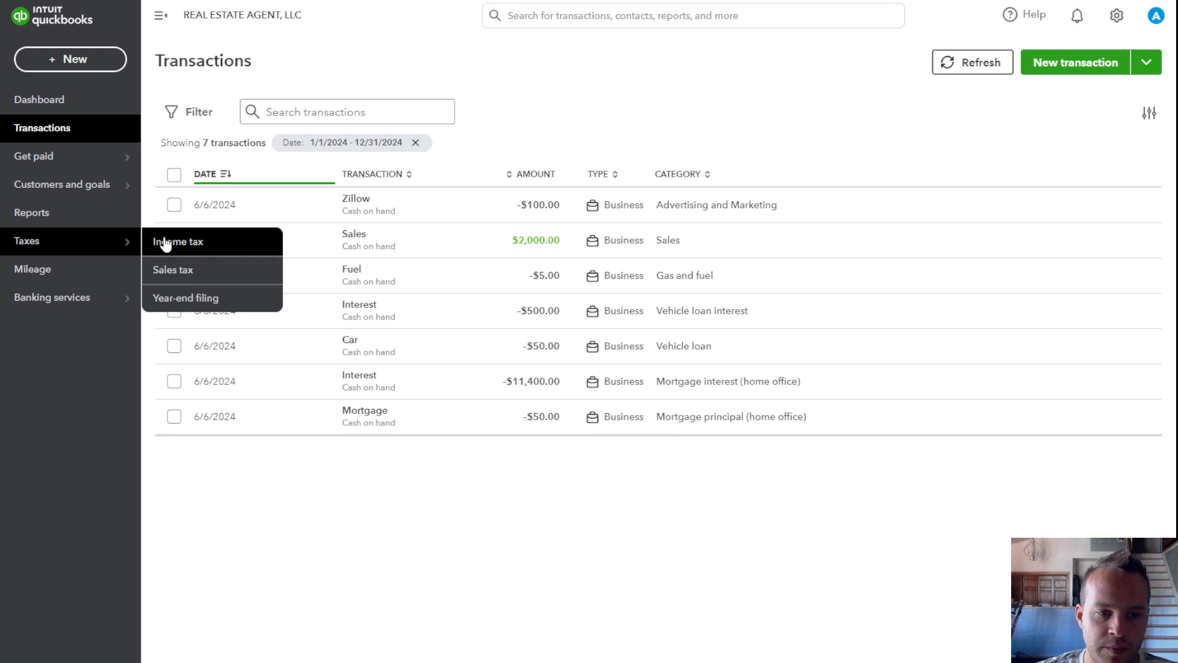
pyautogui.click(165, 243)
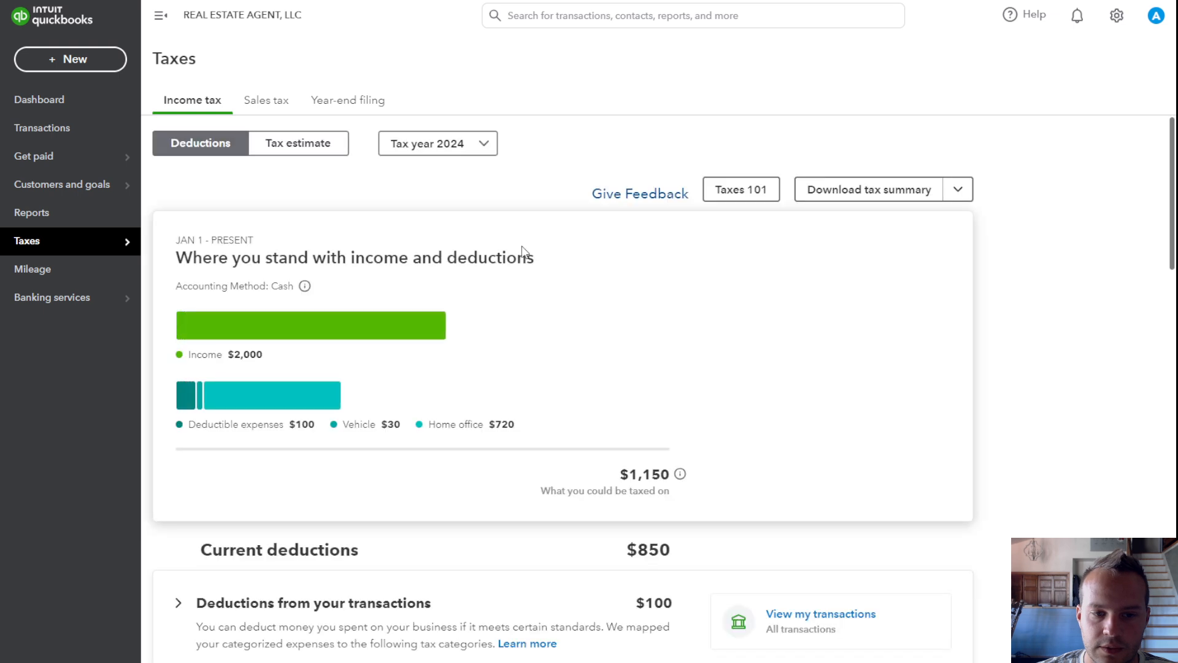
pyautogui.scroll(-8, 523, 250)
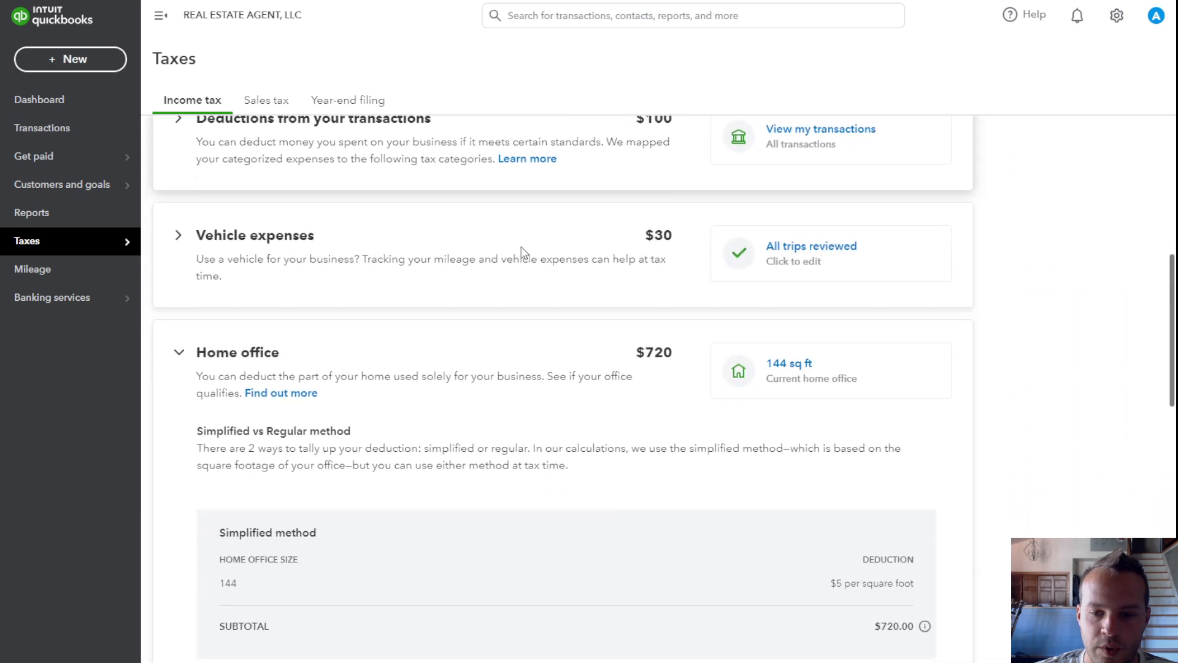
pyautogui.scroll(-6, 523, 250)
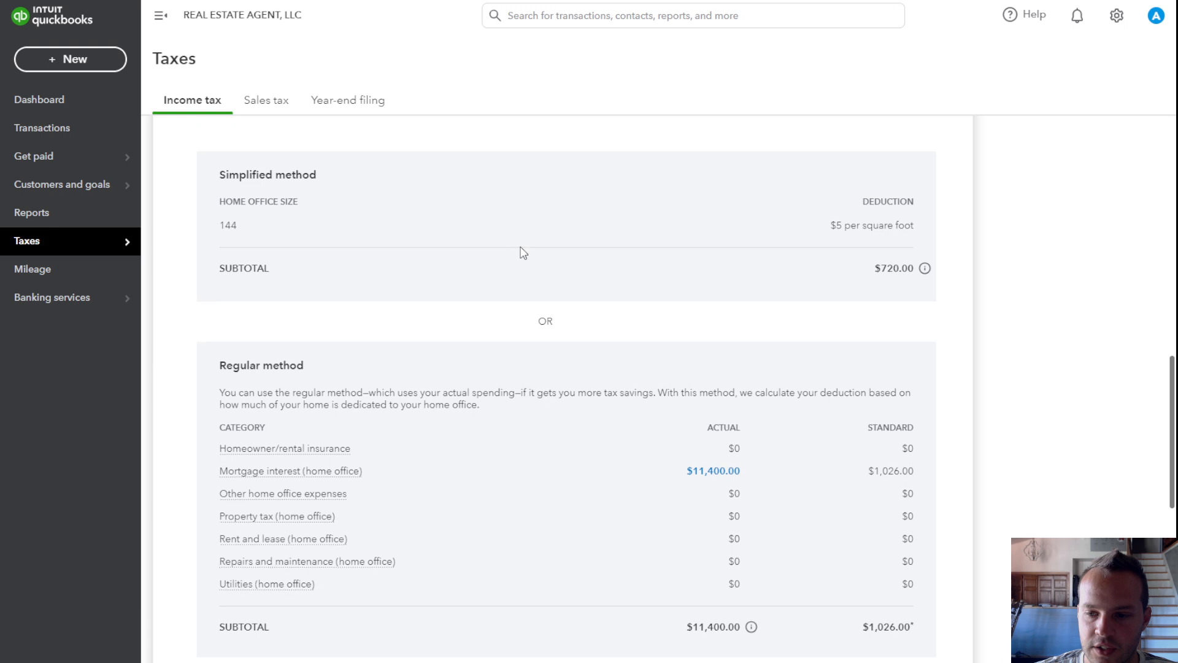
pyautogui.scroll(-2, 522, 251)
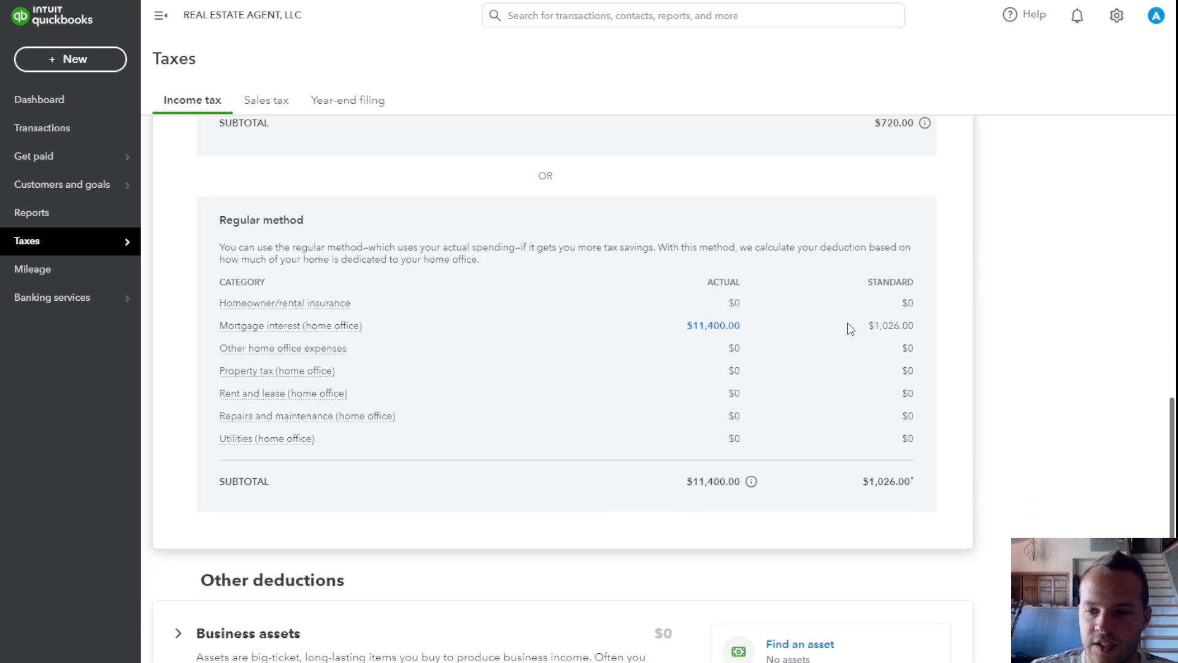
pyautogui.moveTo(868, 325); pyautogui.dragTo(947, 331)
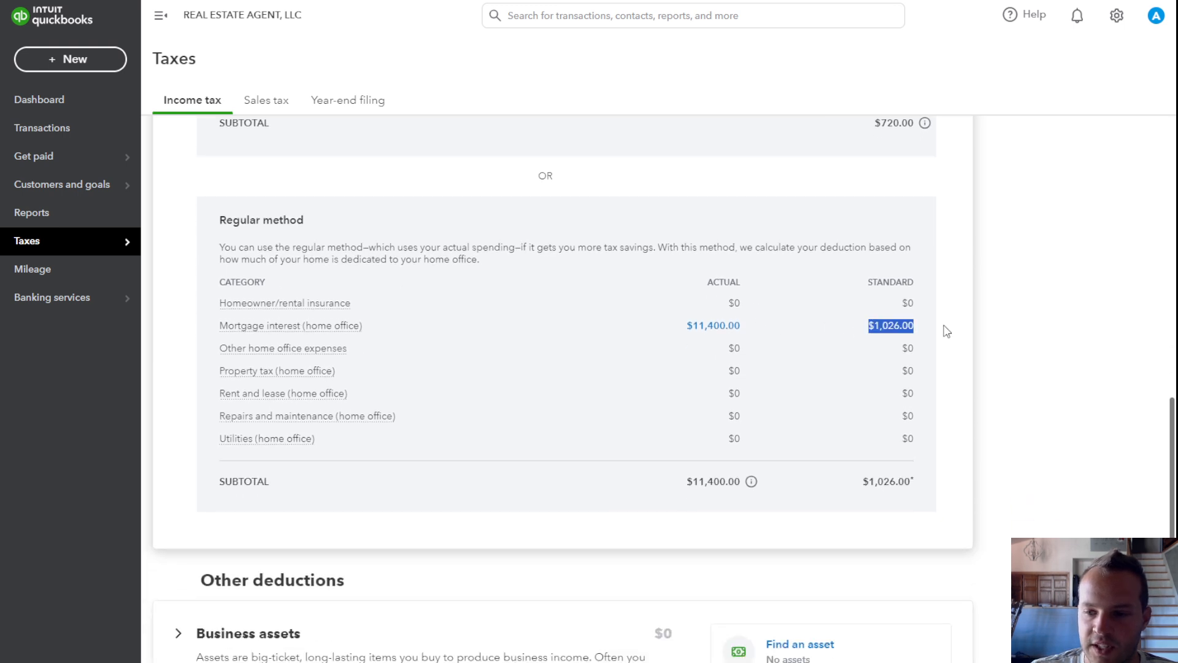
pyautogui.tripleClick(879, 482)
pyautogui.scroll(2, 866, 440)
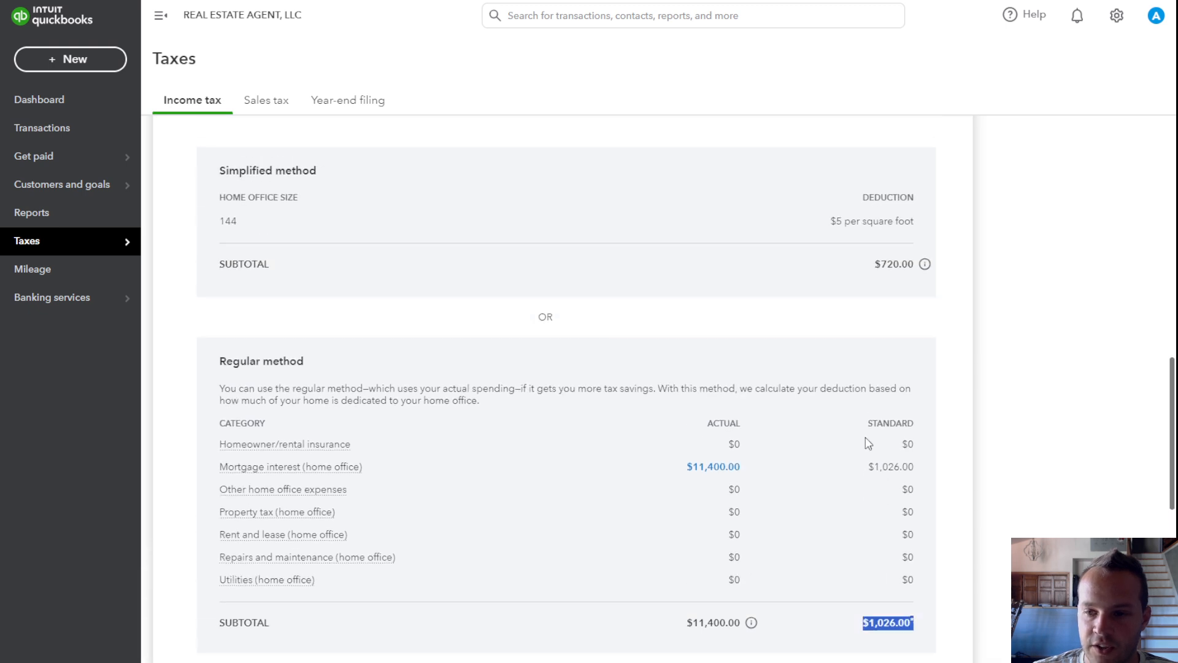
pyautogui.tripleClick(884, 267)
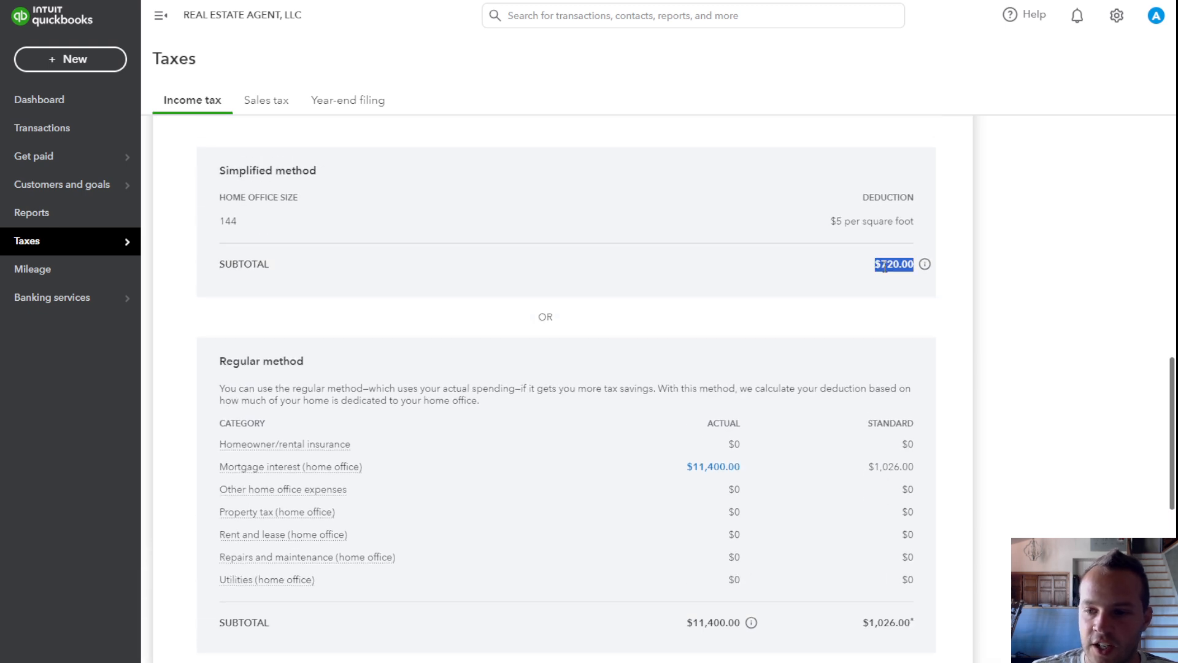
pyautogui.scroll(10, 721, 290)
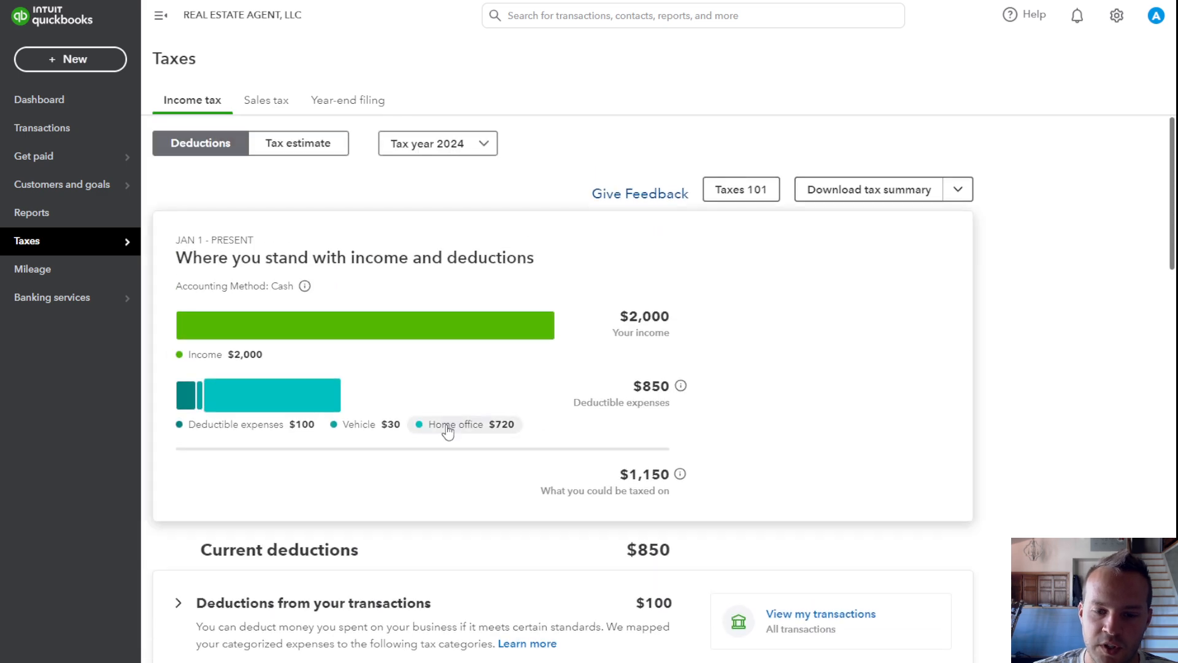
# Step: Collapse the Home office details and review the list of current deductions
pyautogui.scroll(-8, 447, 413)
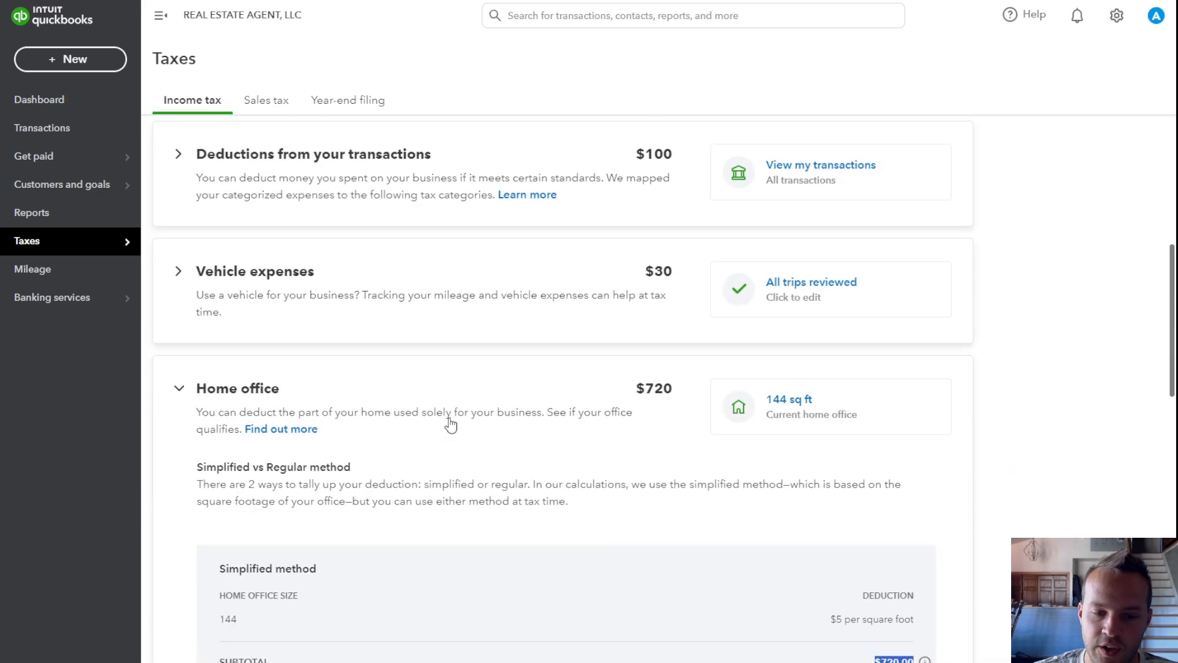
pyautogui.scroll(1, 155, 343)
pyautogui.click(178, 343)
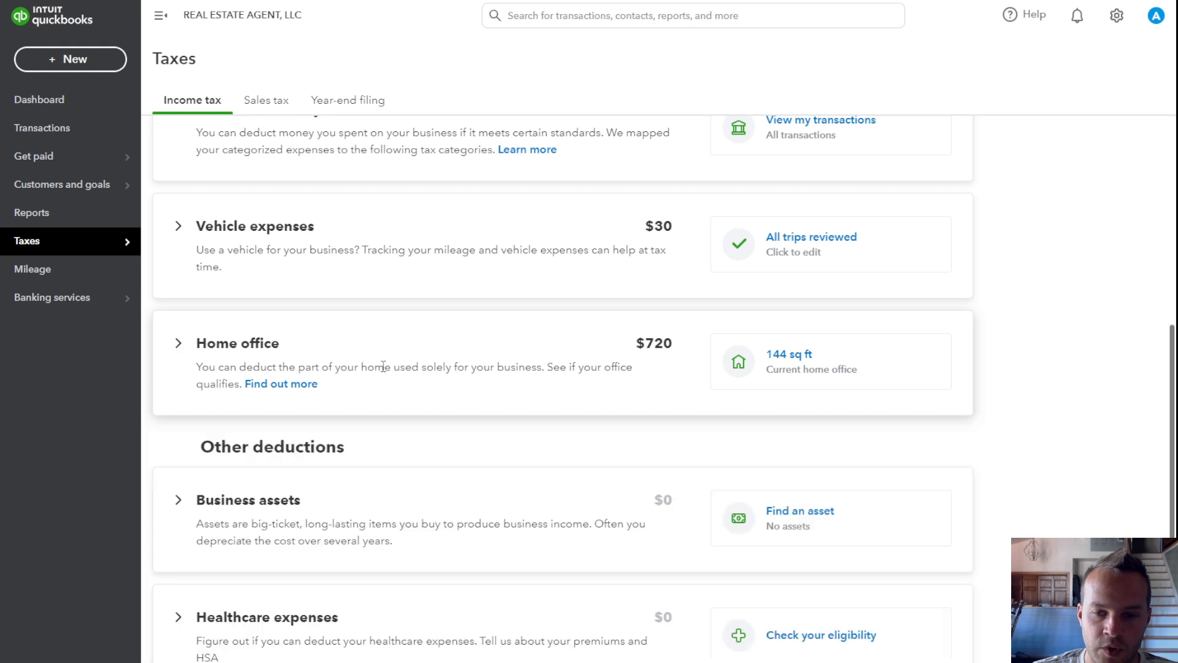
pyautogui.scroll(-1, 413, 366)
pyautogui.scroll(2, 413, 365)
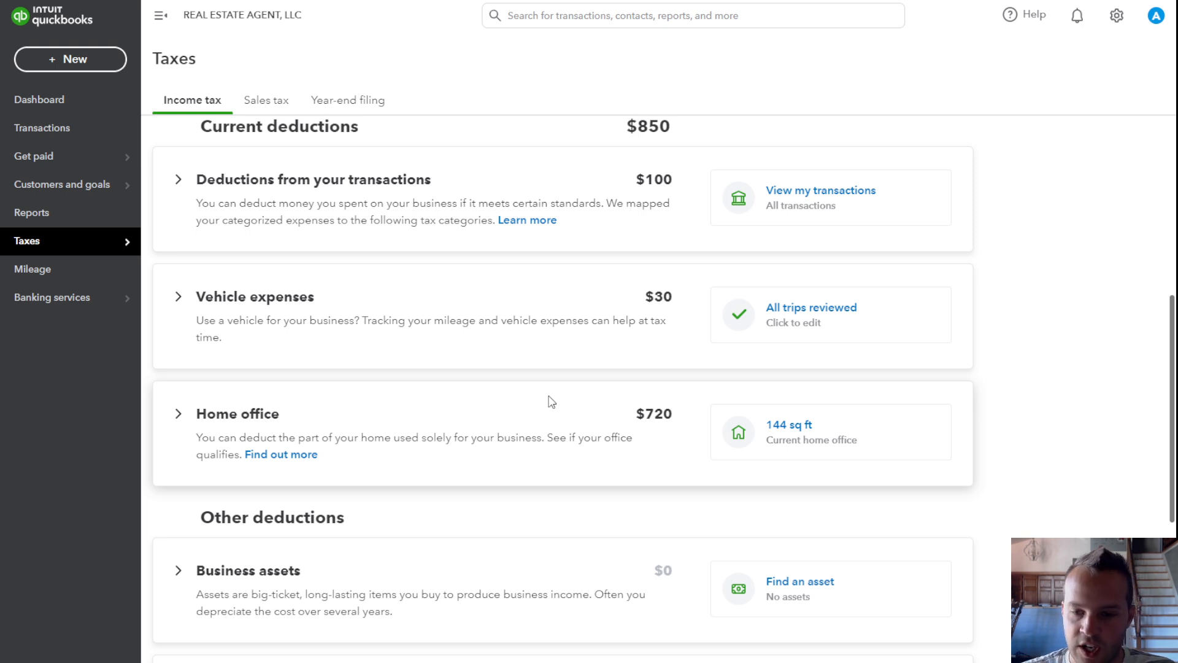
pyautogui.scroll(2, 552, 402)
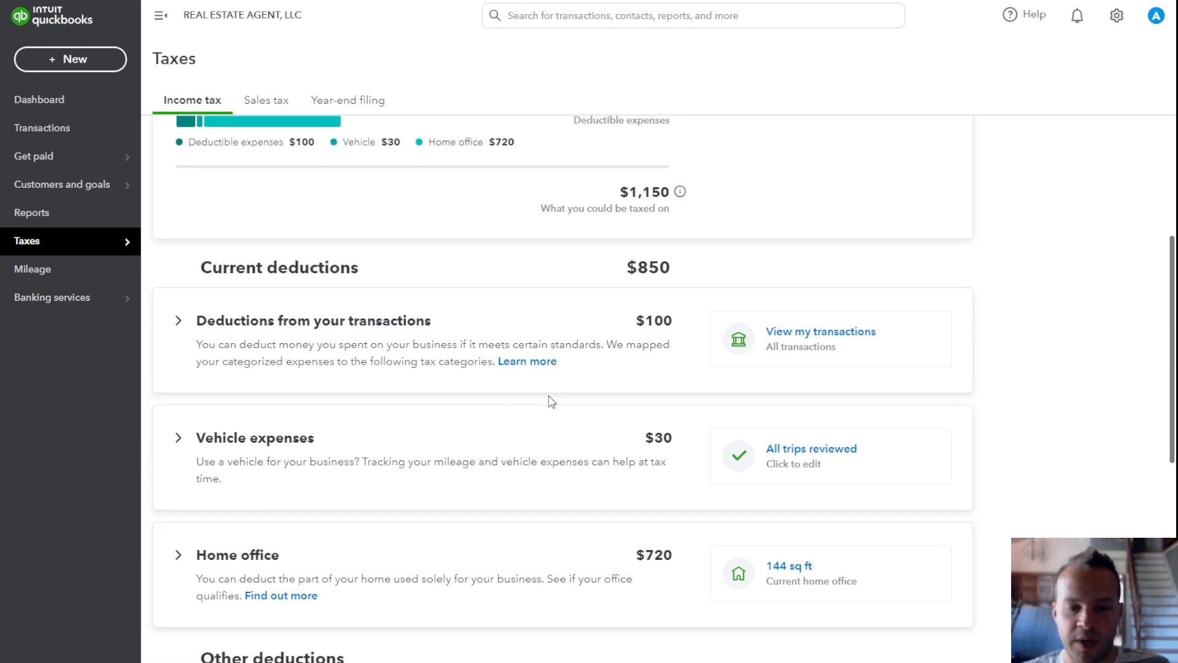
pyautogui.scroll(-1, 550, 398)
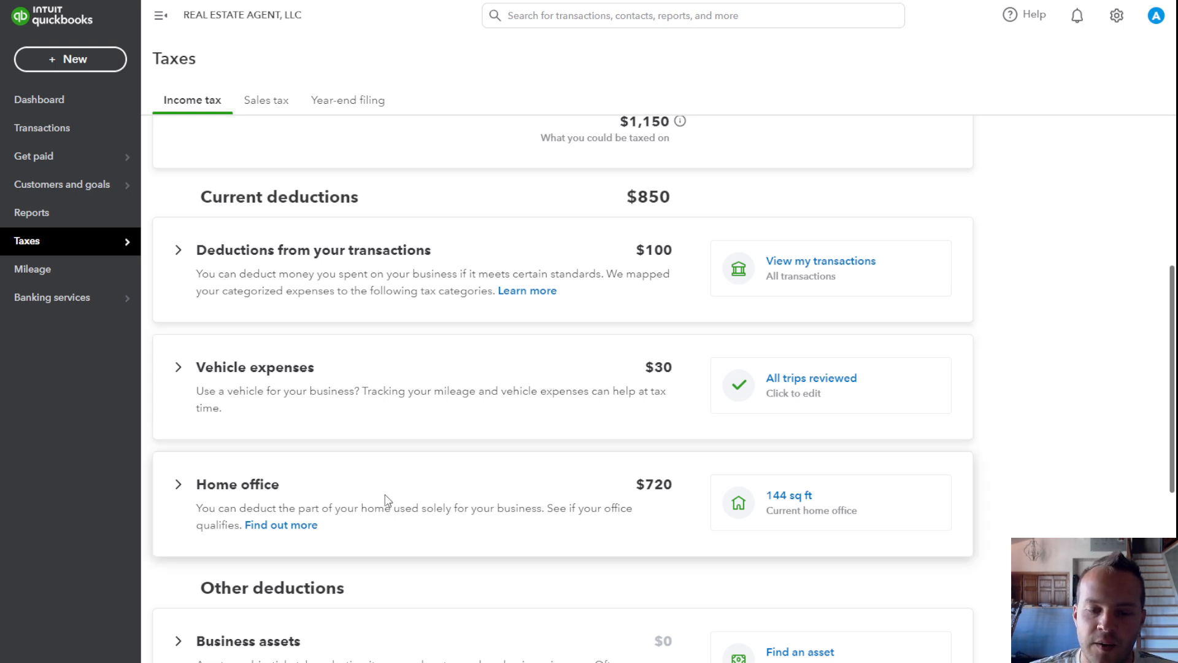
# Step: Expand the Home office deduction again and review its simplified and regular method breakdowns
pyautogui.click(228, 485)
pyautogui.scroll(-7, 284, 482)
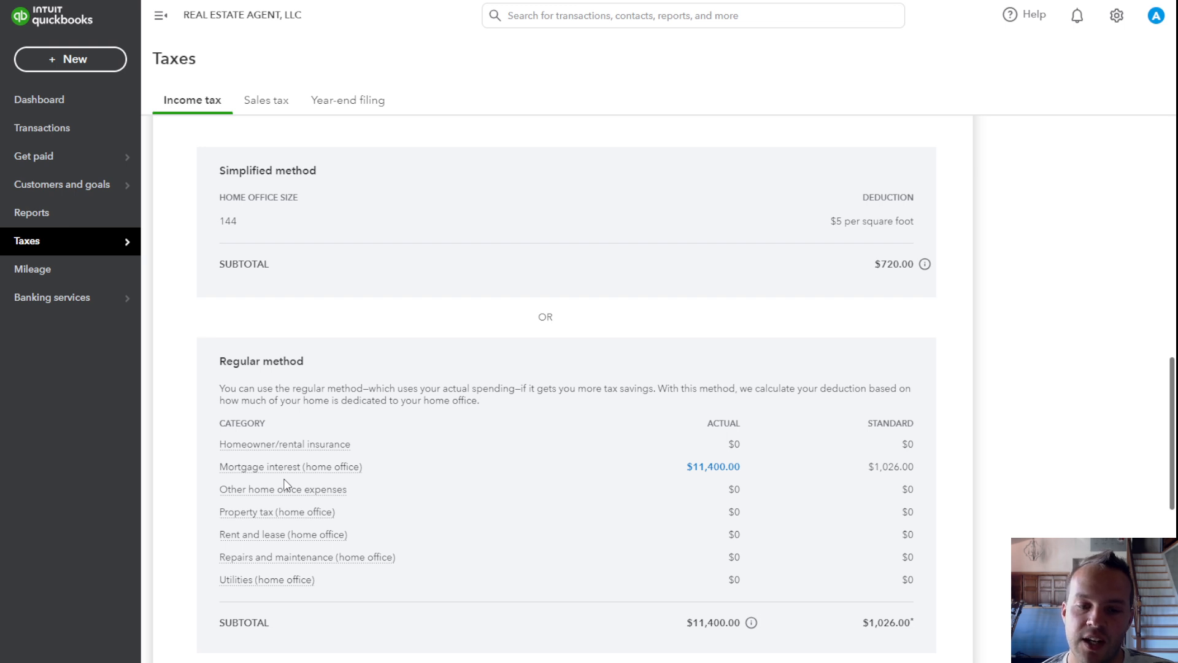
pyautogui.scroll(7, 284, 485)
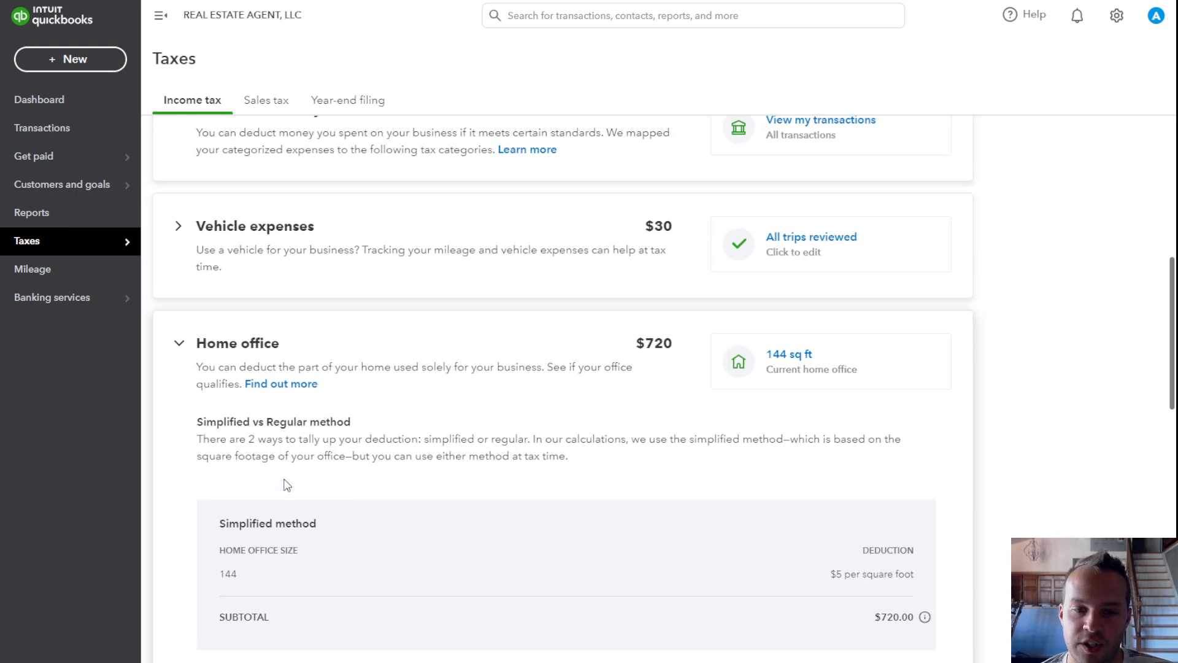
# Step: Expand the Vehicle expenses deduction and compare the standard mileage and actual expenses methods
pyautogui.click(247, 298)
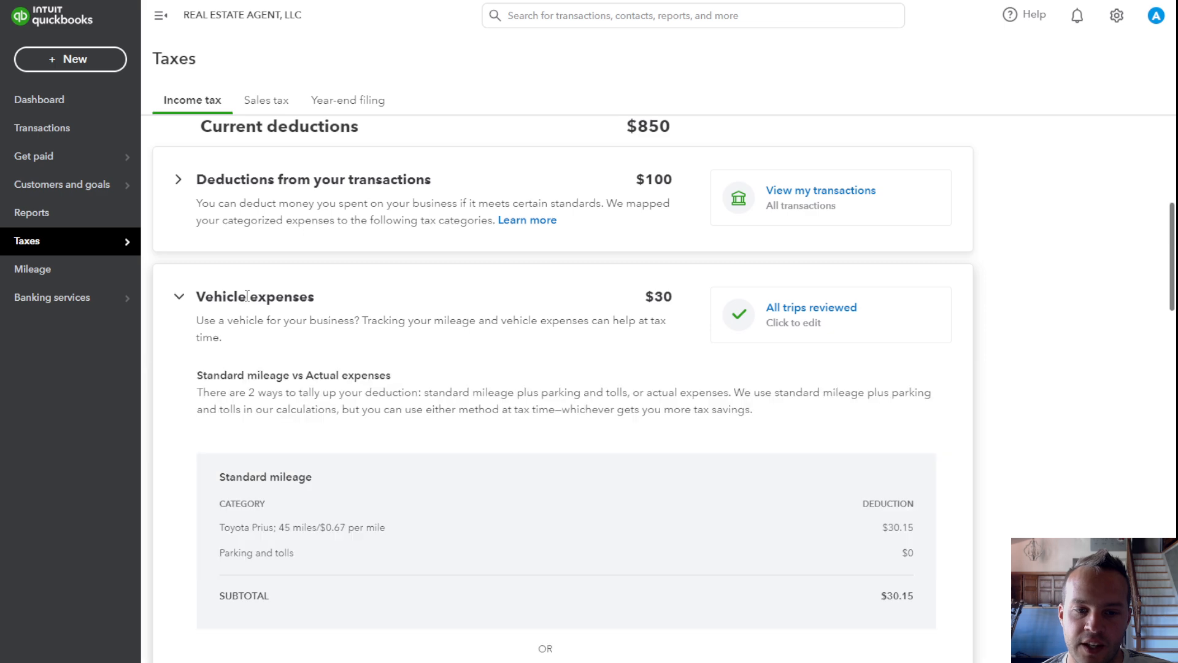
pyautogui.scroll(-8, 246, 297)
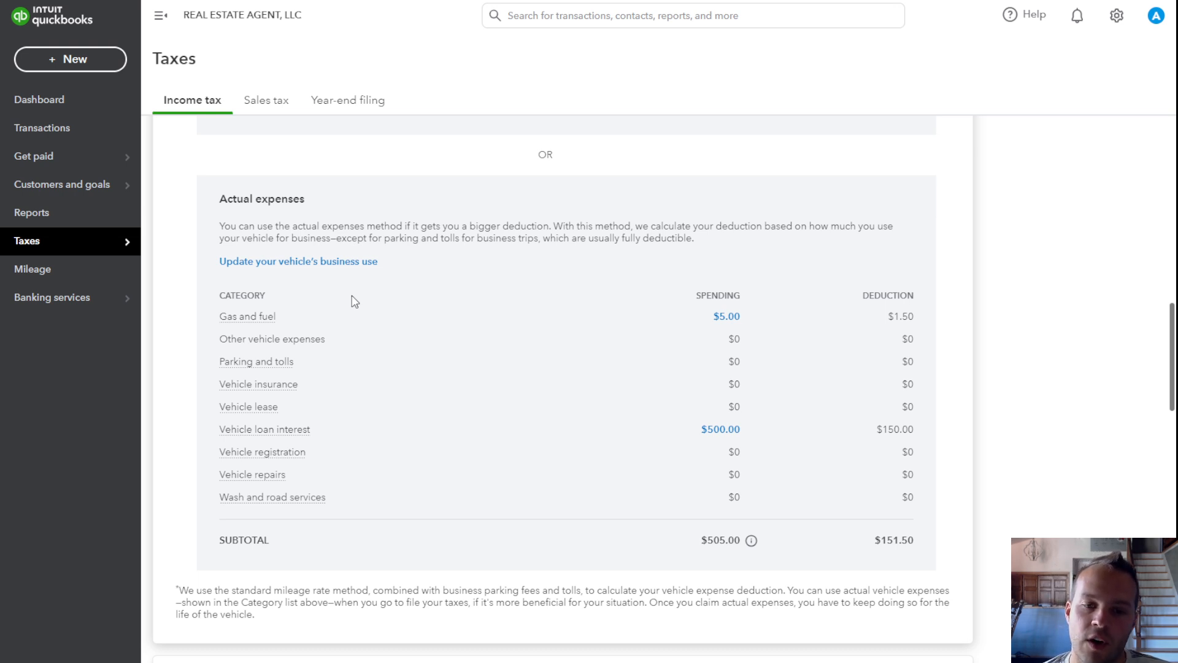
pyautogui.scroll(5, 352, 299)
pyautogui.scroll(4, 319, 246)
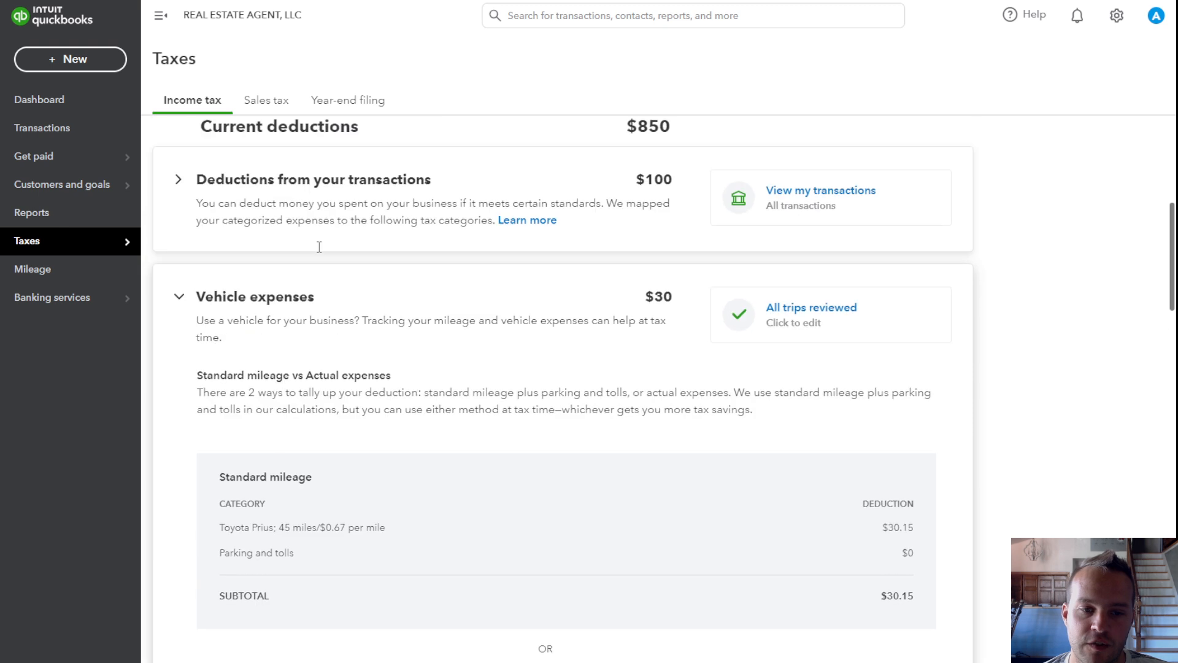
# Step: Collapse the Vehicle expenses and Home office deduction details
pyautogui.click(224, 295)
pyautogui.scroll(-2, 228, 279)
pyautogui.click(232, 268)
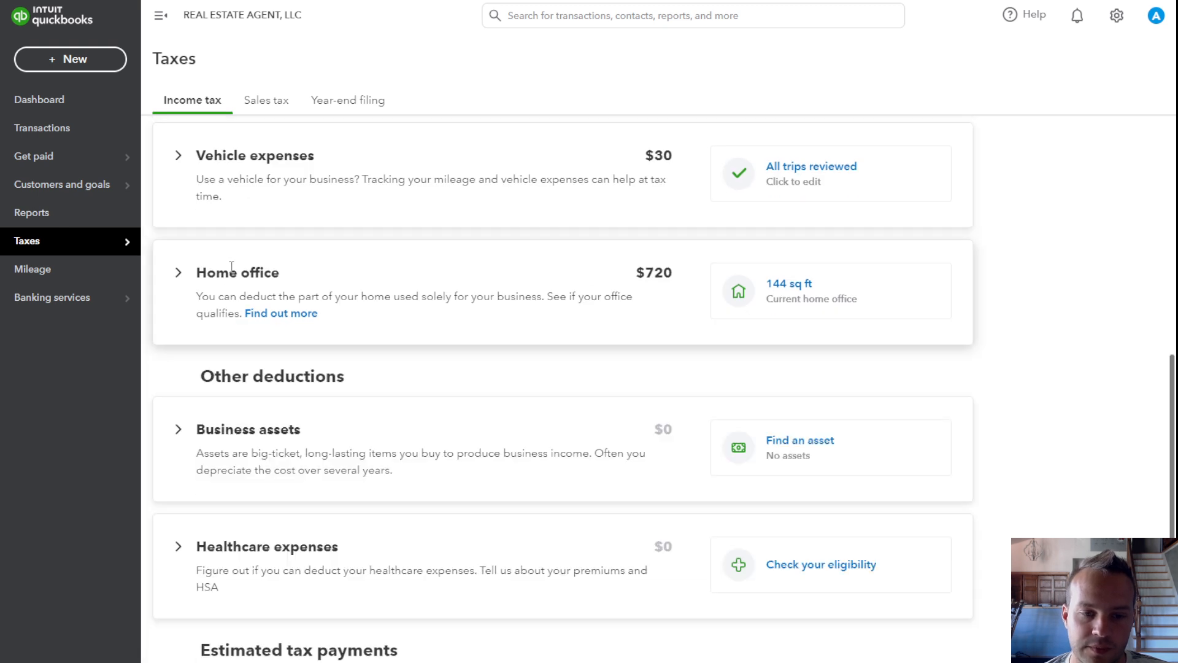
# Step: Review the 2024 income and deductions summary on the Income tax page, down to the current deductions
pyautogui.scroll(2, 388, 325)
pyautogui.scroll(7, 388, 325)
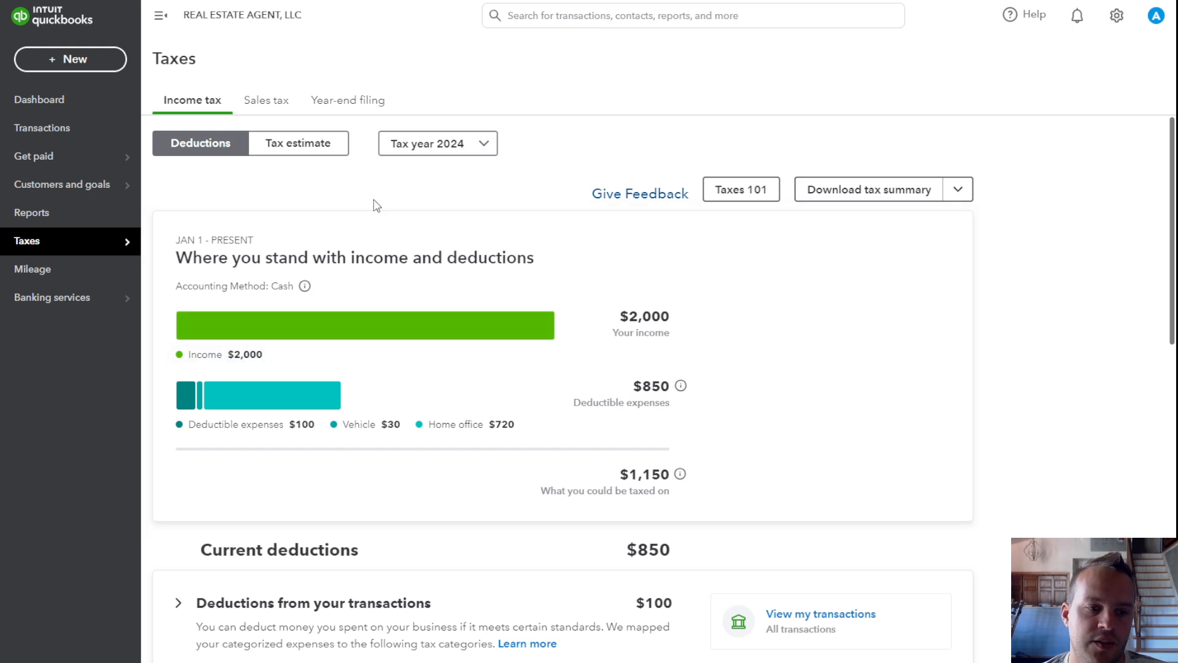
pyautogui.moveTo(119, 248)
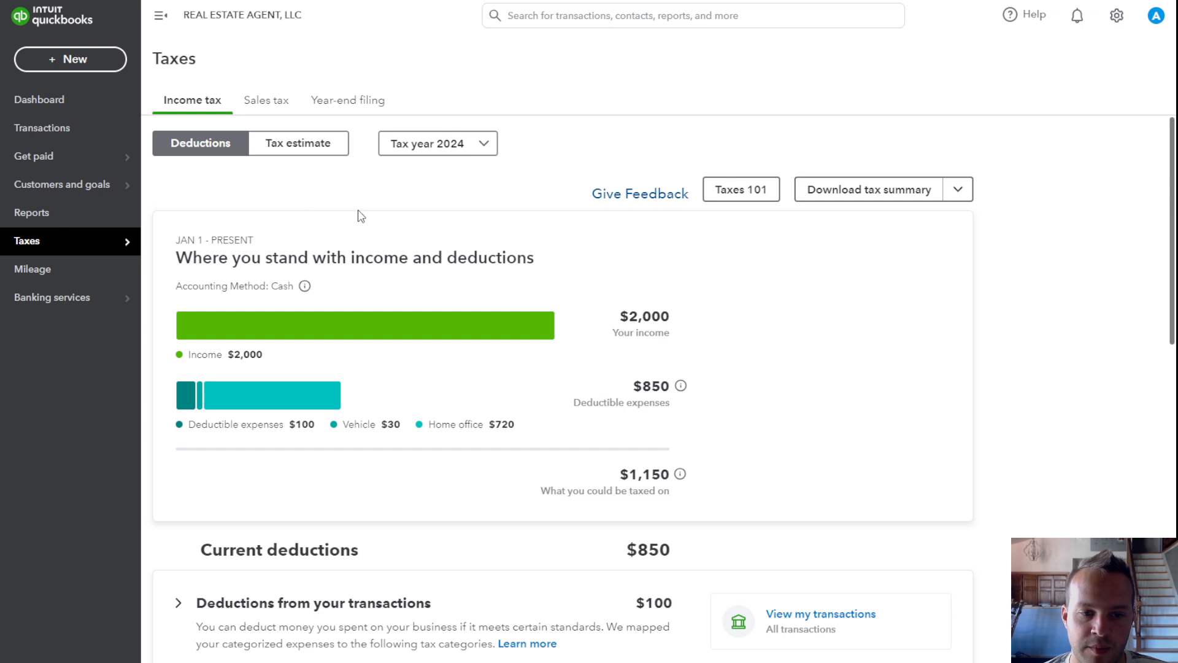
pyautogui.scroll(-1, 341, 294)
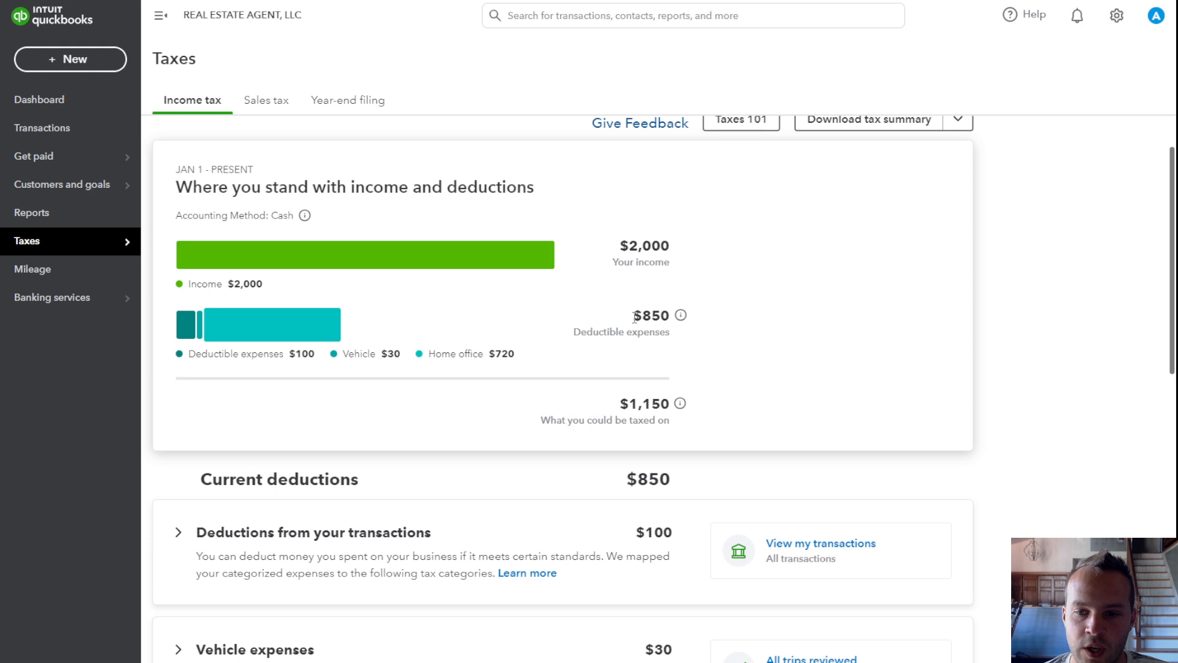
pyautogui.scroll(-5, 634, 317)
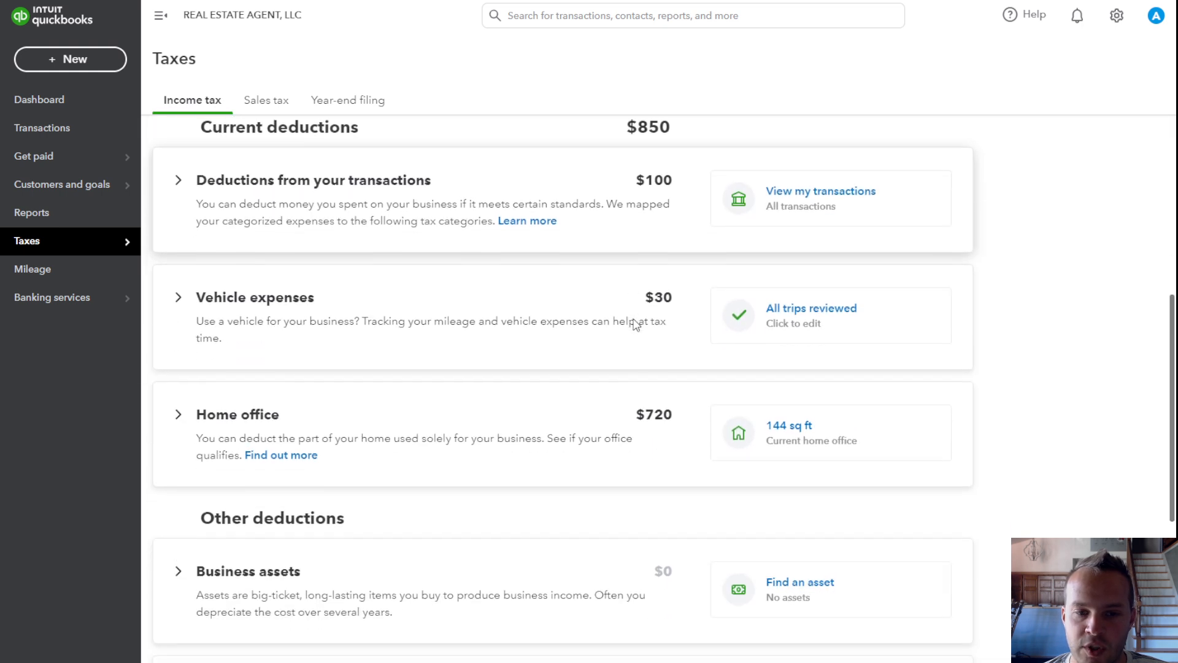
# Step: Expand the Vehicle expenses deduction, check its standard mileage breakdown, and collapse it again
pyautogui.click(180, 298)
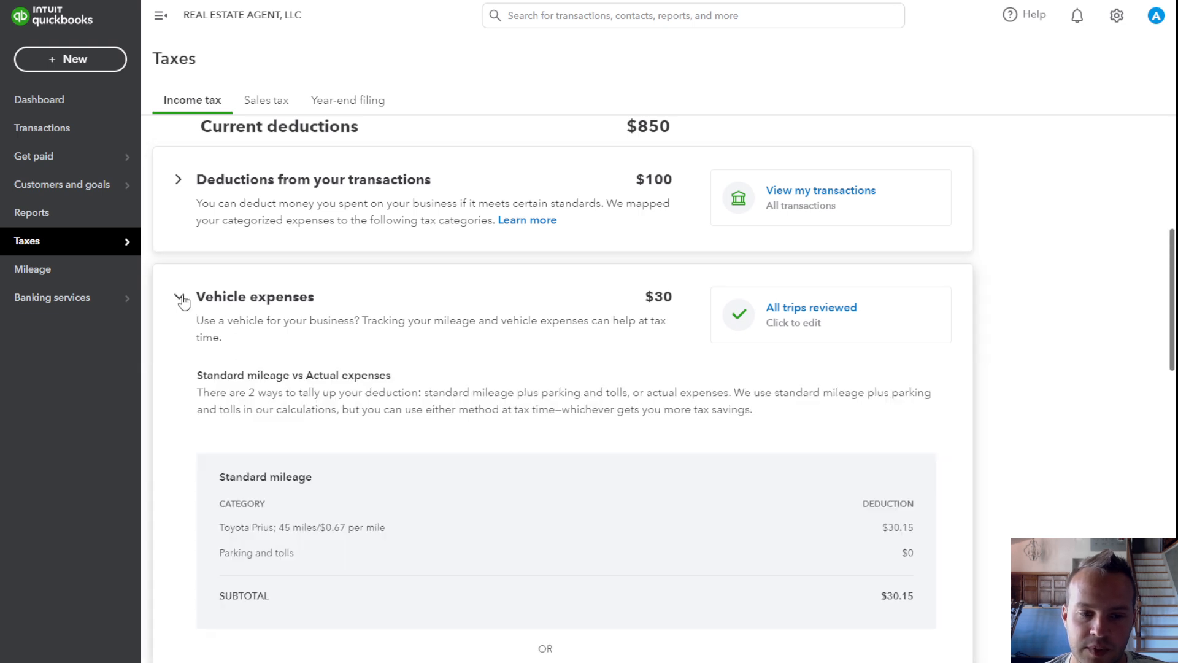
pyautogui.scroll(-3, 183, 302)
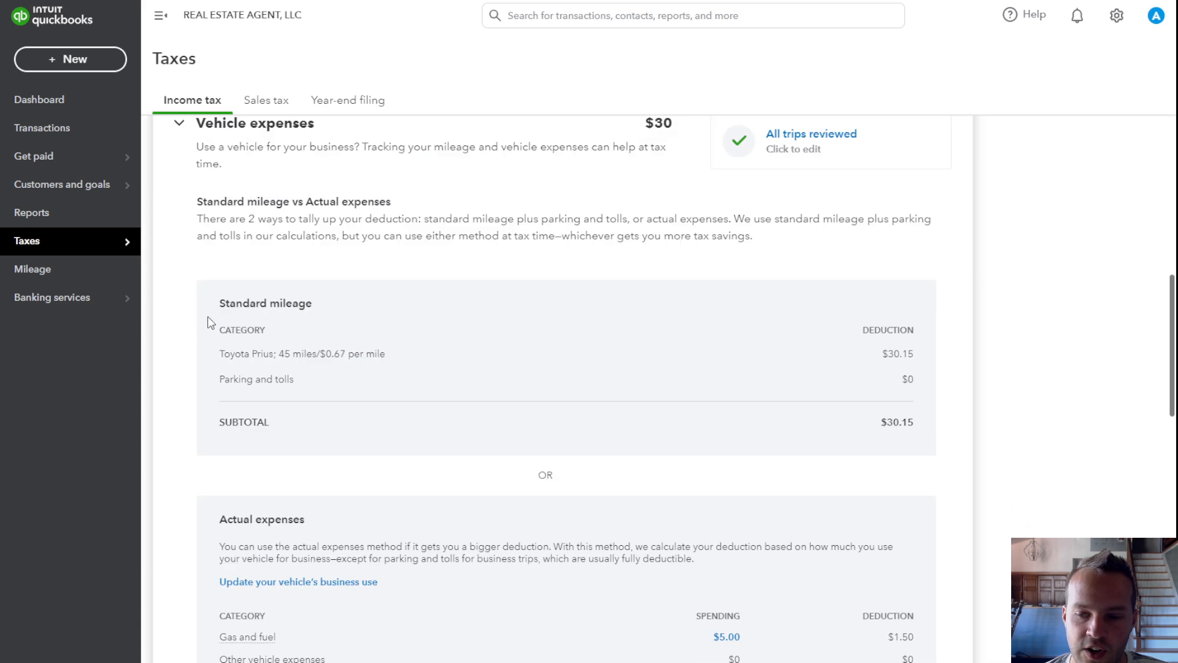
pyautogui.click(179, 155)
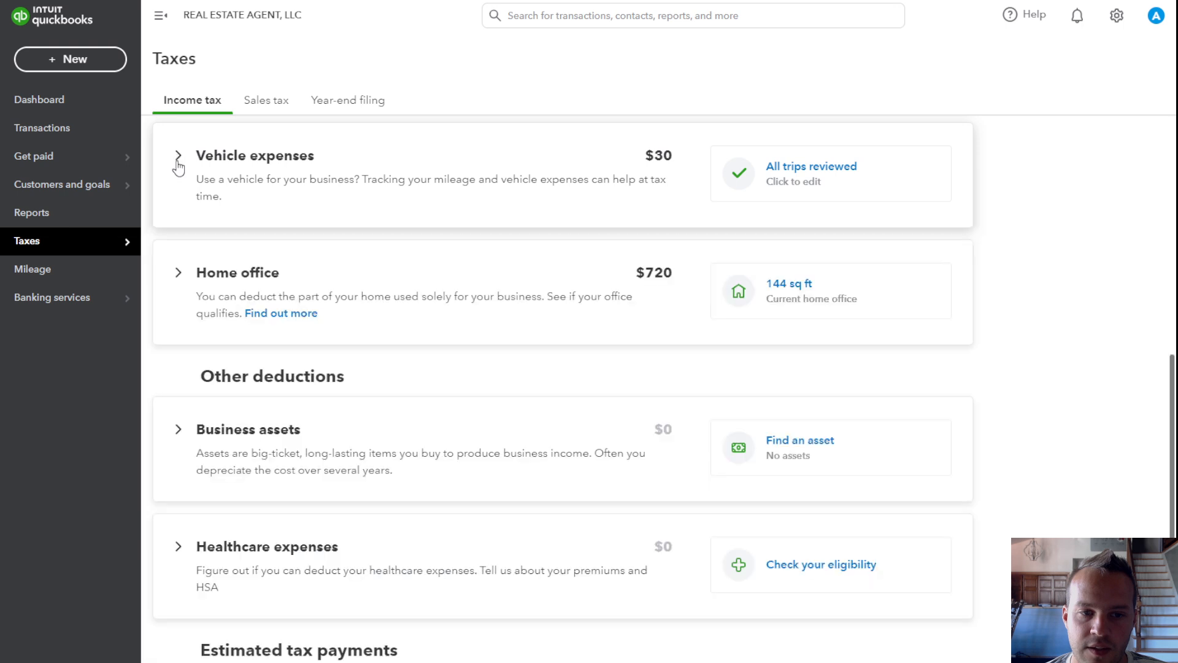
# Step: Expand Deductions from your transactions and review spending and deduction amounts by tax category, including Advertising and Meals
pyautogui.scroll(2, 239, 246)
pyautogui.click(178, 179)
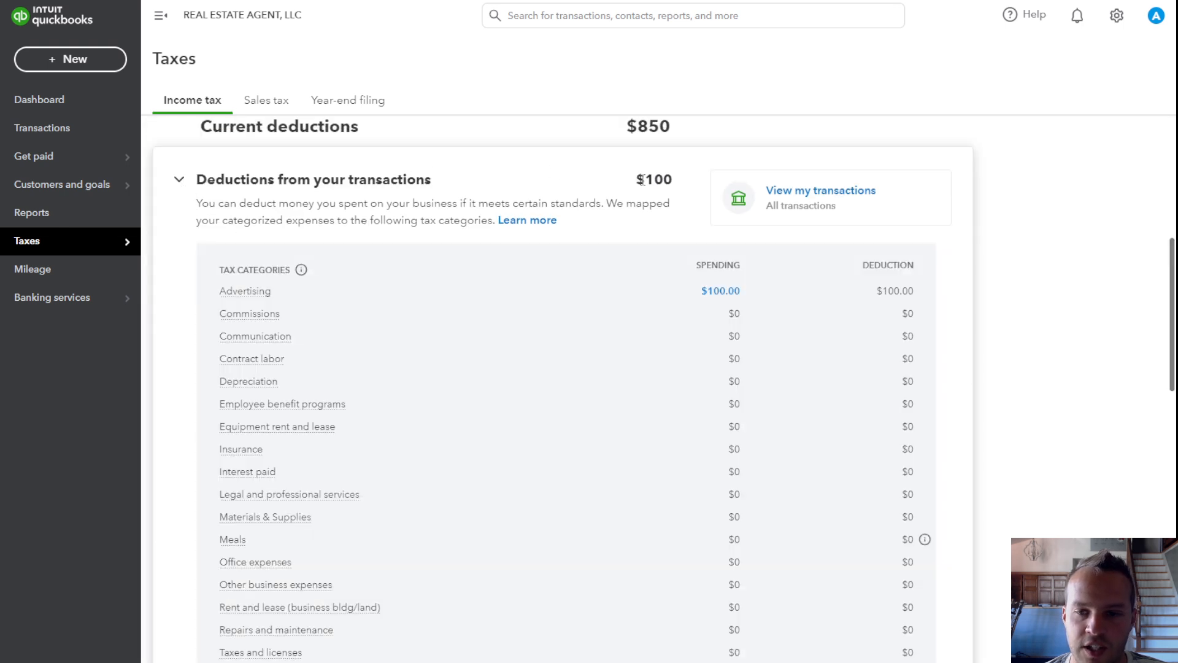
pyautogui.moveTo(641, 179); pyautogui.dragTo(689, 187)
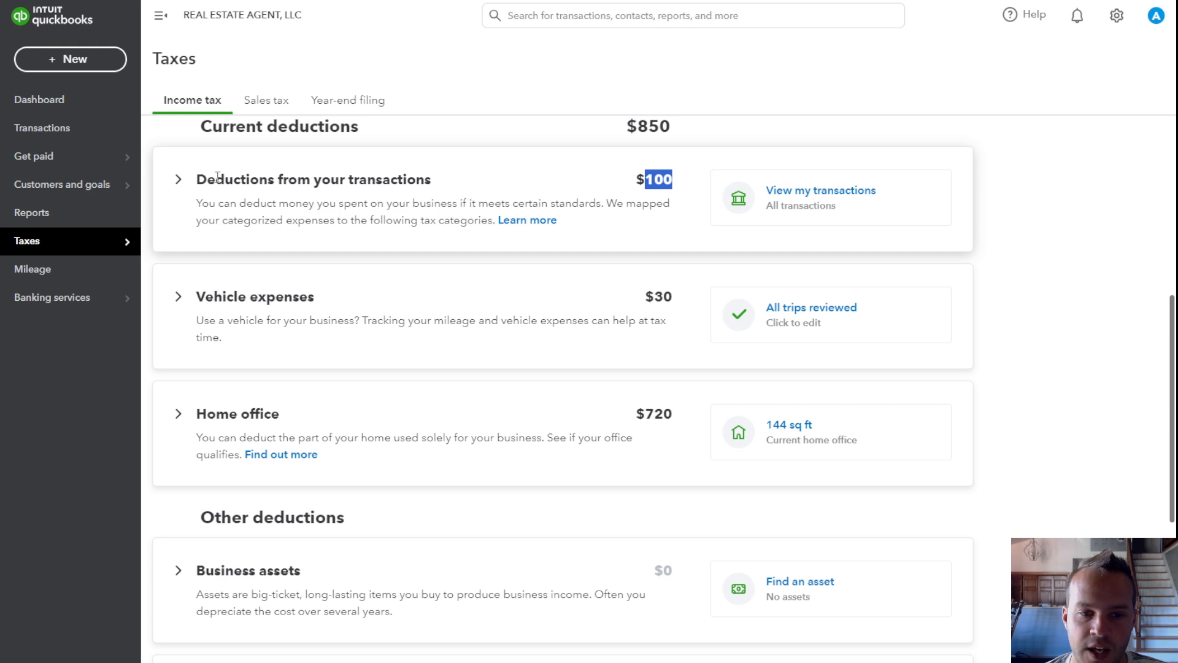
pyautogui.click(177, 180)
pyautogui.scroll(-1, 294, 233)
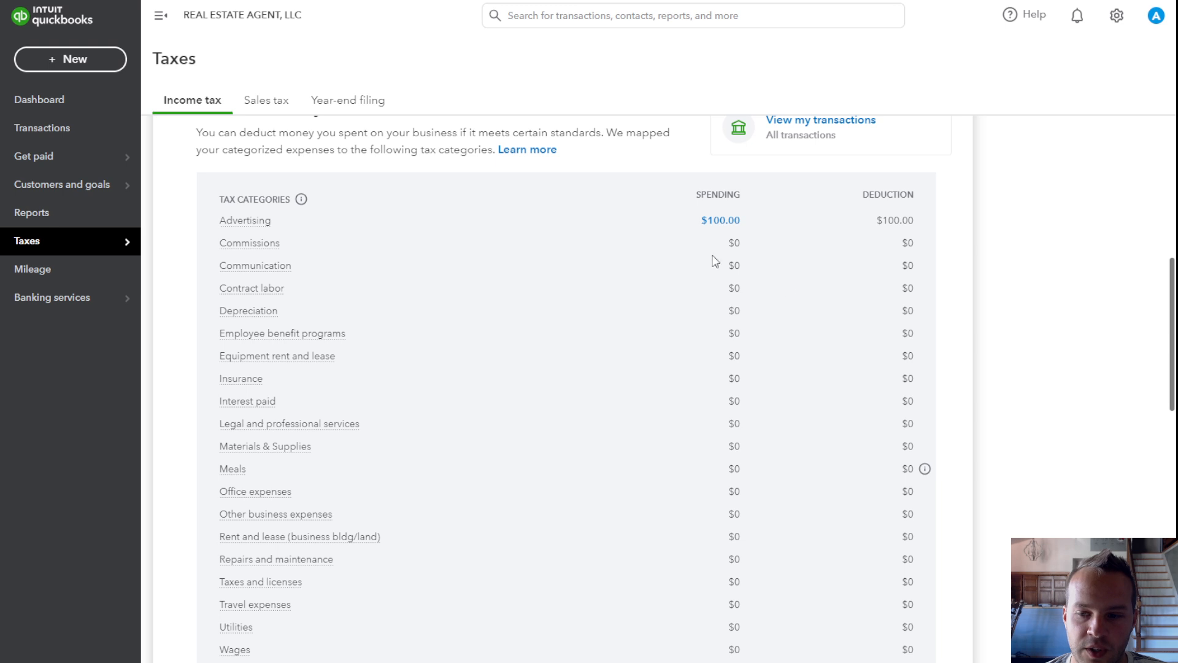
pyautogui.scroll(-1, 774, 417)
pyautogui.scroll(1, 756, 422)
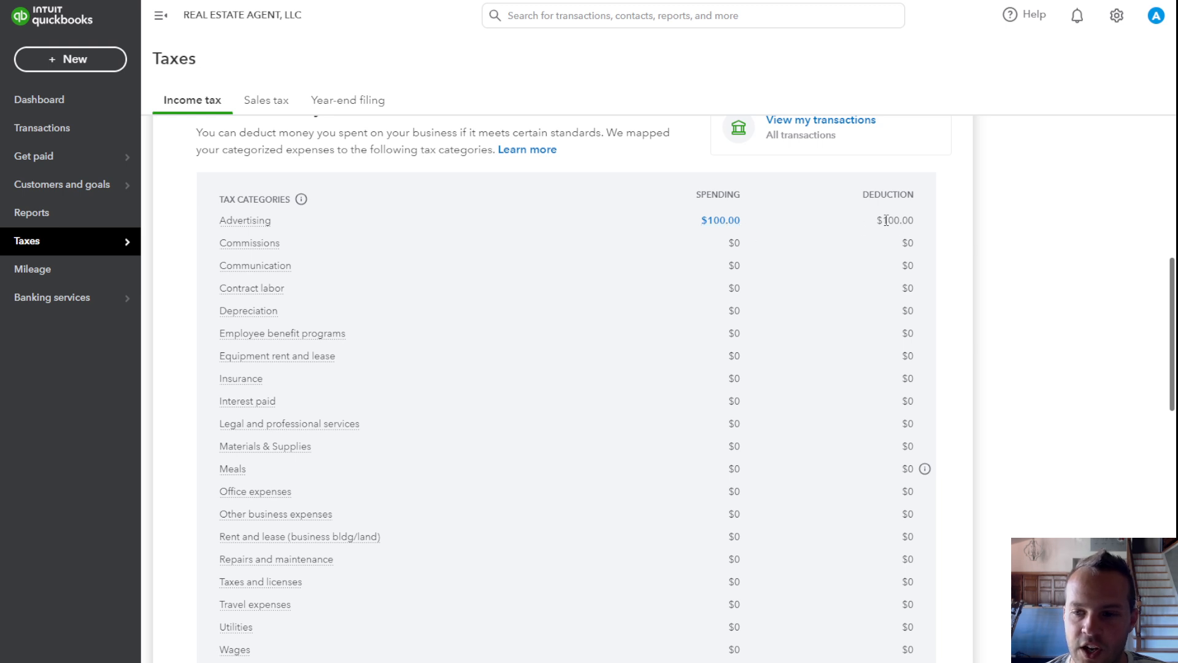
pyautogui.scroll(-4, 552, 274)
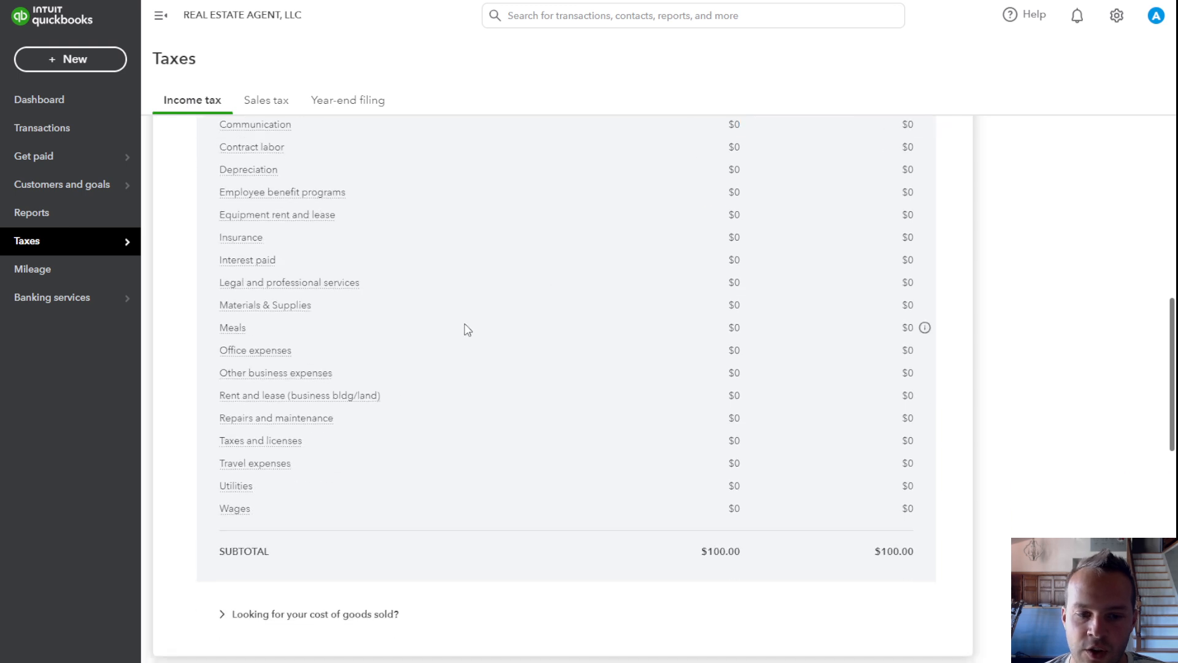
pyautogui.scroll(2, 466, 329)
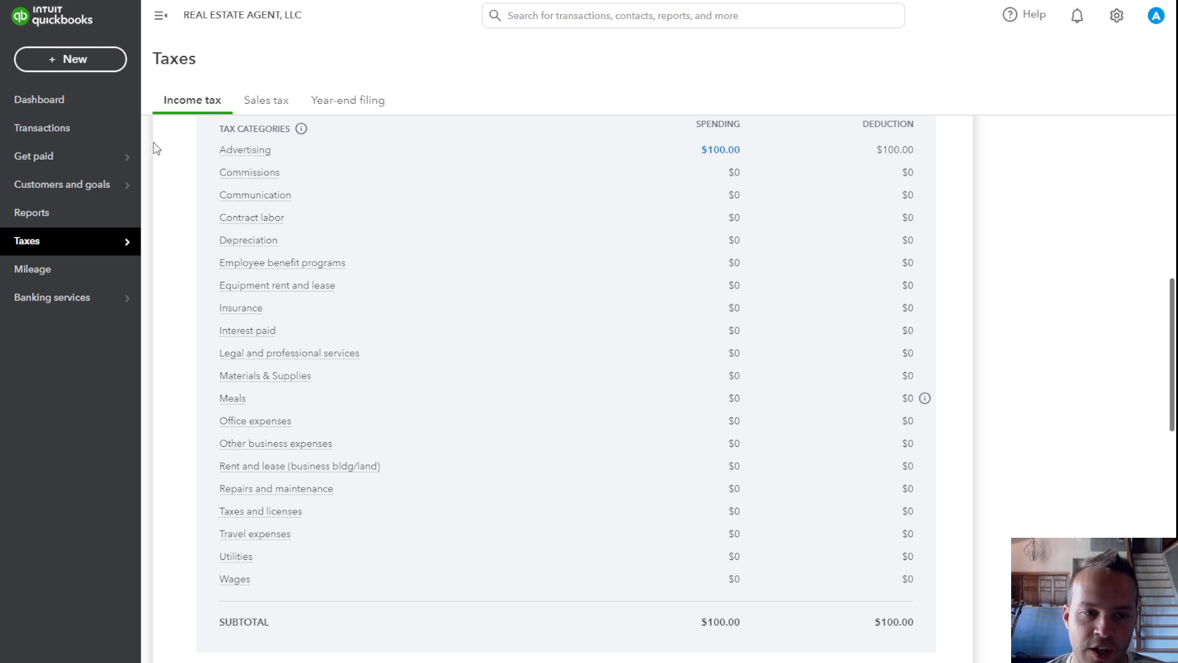
# Step: Start a new expense transaction with an amount of $5.00 and the description "coffee"
pyautogui.click(52, 136)
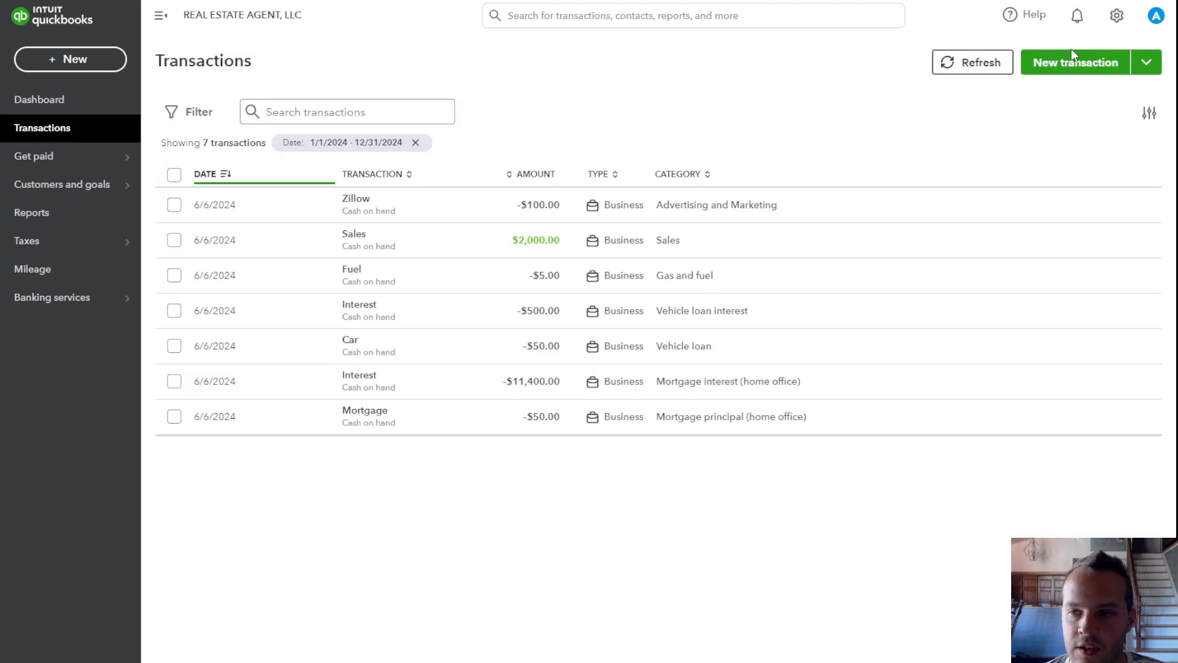
pyautogui.click(1072, 66)
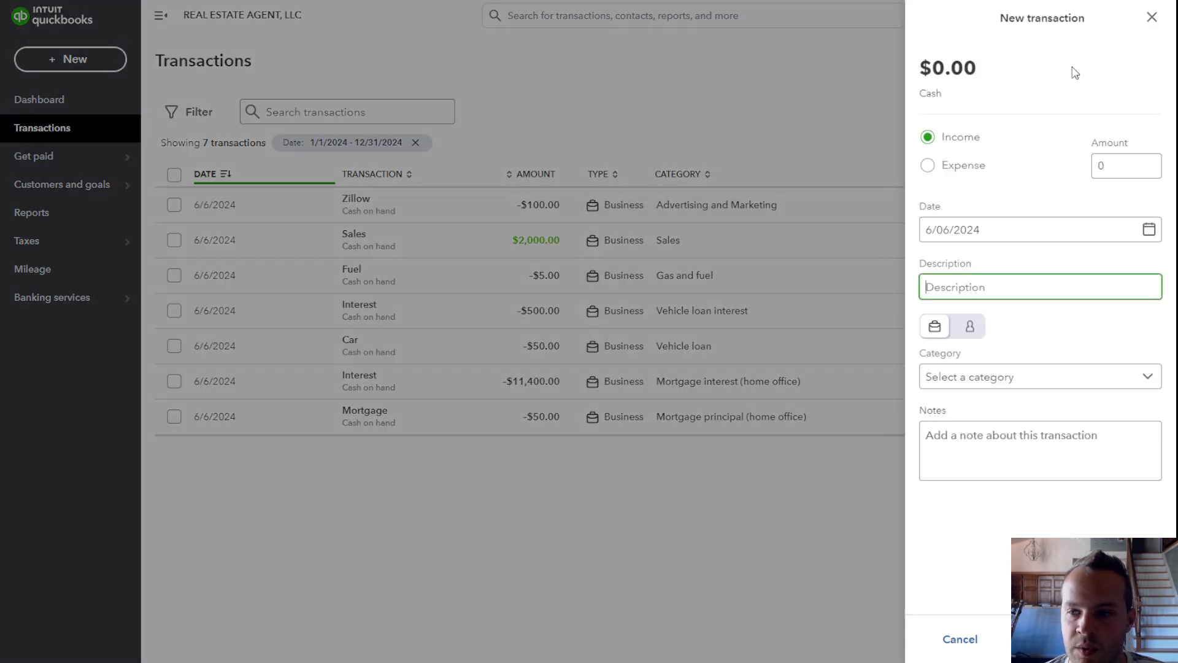
pyautogui.click(959, 173)
pyautogui.click(1126, 164)
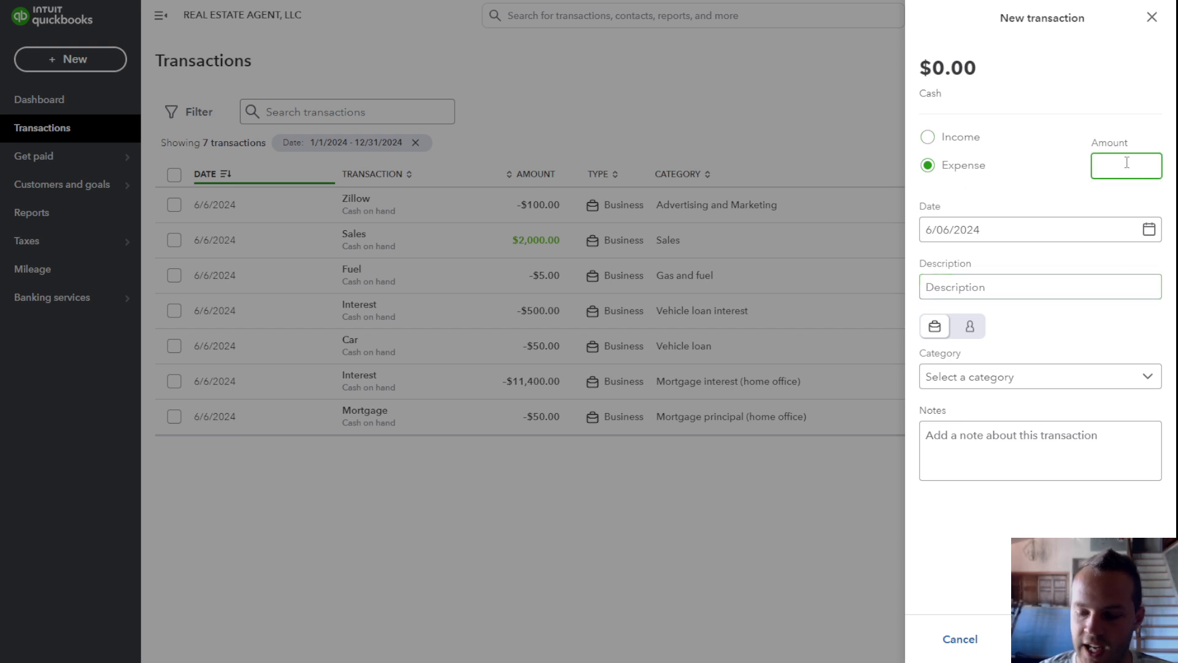
pyautogui.write('5.00')
pyautogui.click(1048, 285)
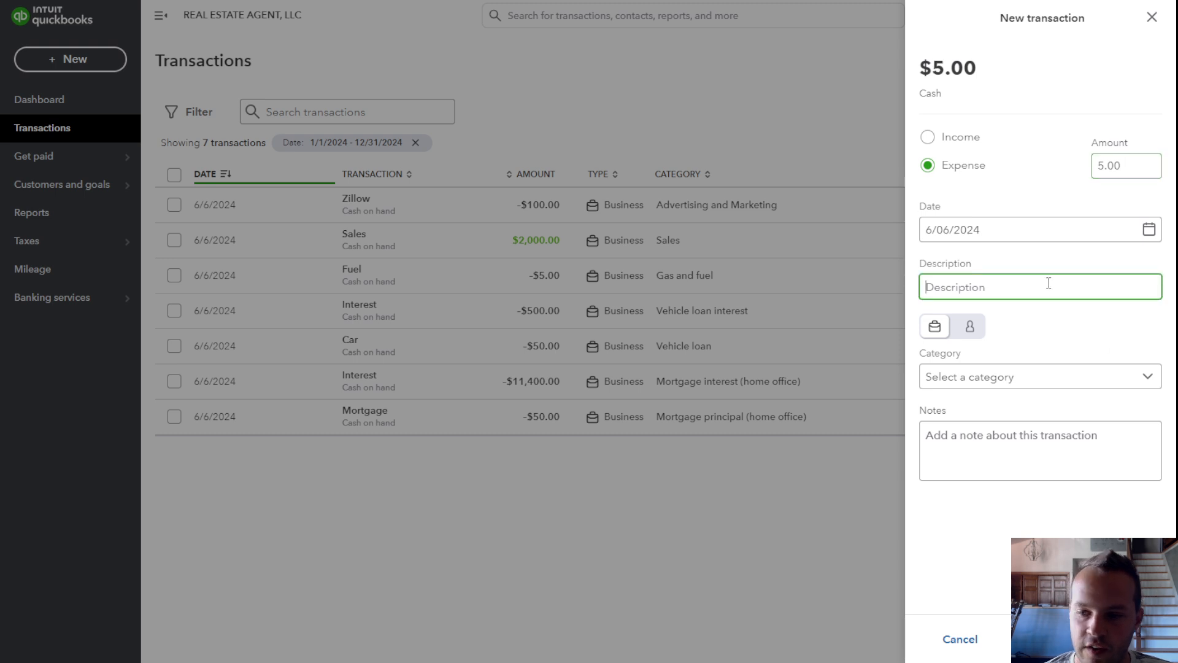
pyautogui.write('cof')
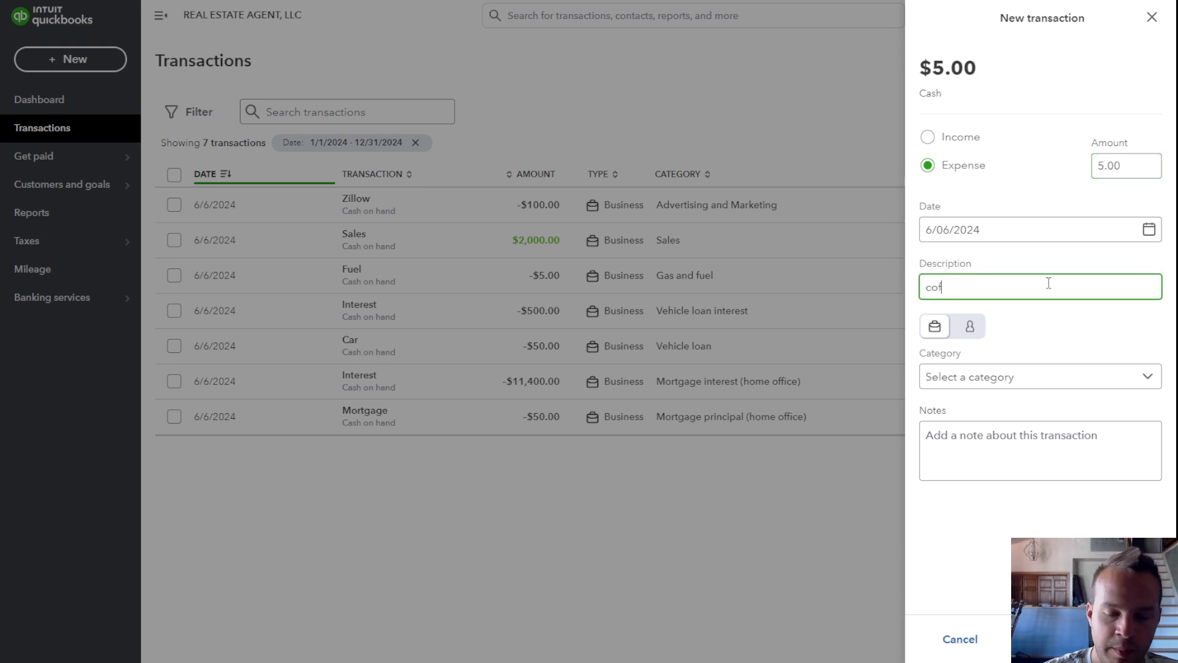
pyautogui.write('ee')
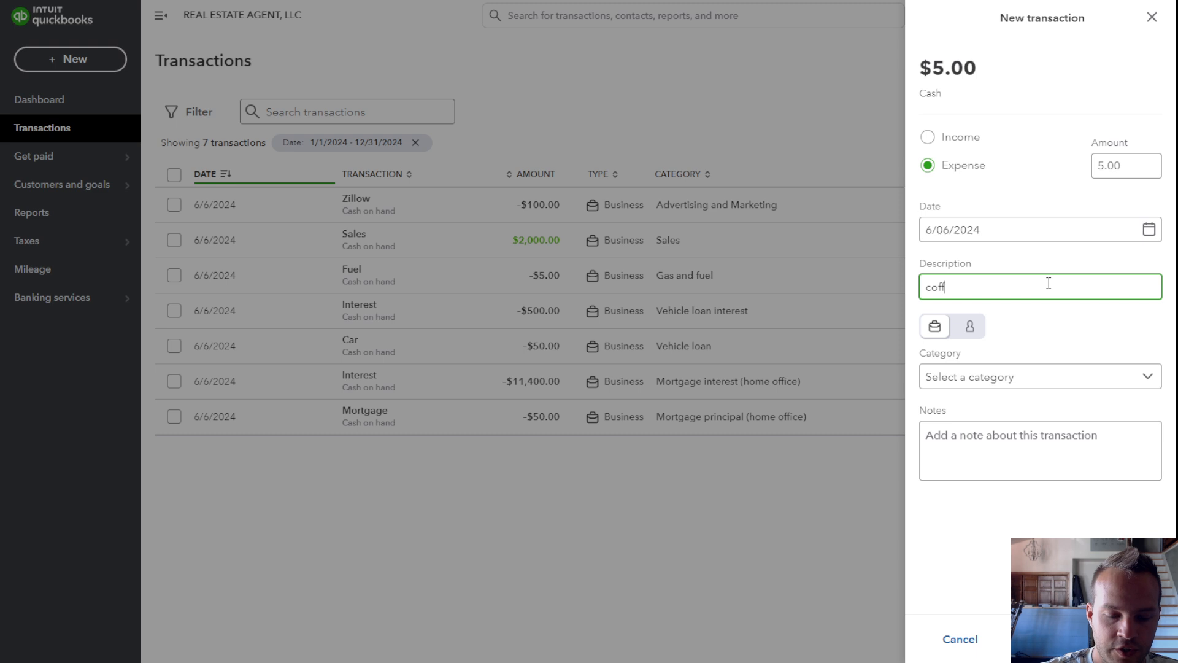
pyautogui.write('ee')
# Step: Assign the coffee expense to the Meals with clients category and save the transaction
pyautogui.click(1062, 377)
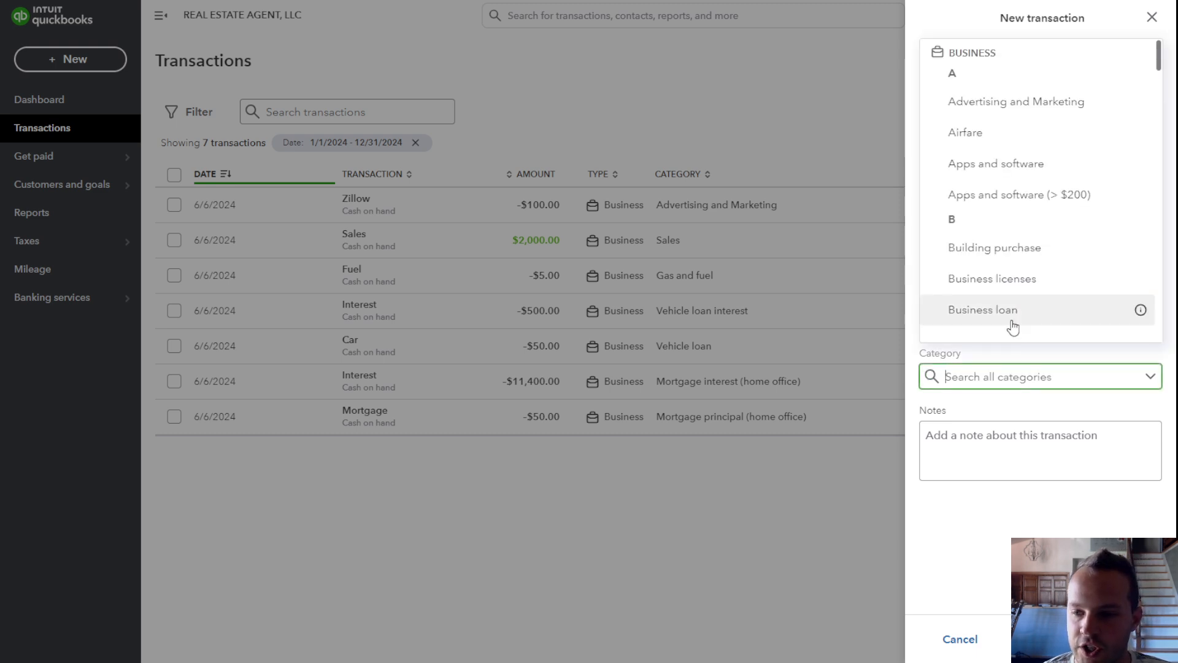
pyautogui.scroll(-2, 1010, 261)
pyautogui.write('m')
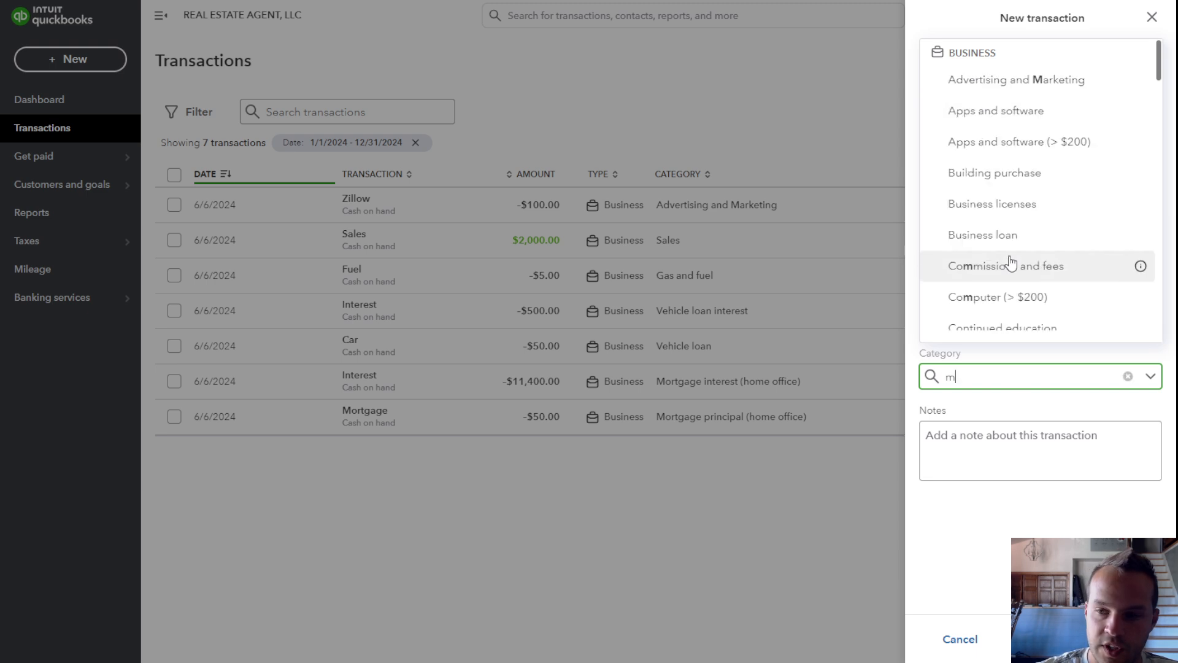
pyautogui.write('ea')
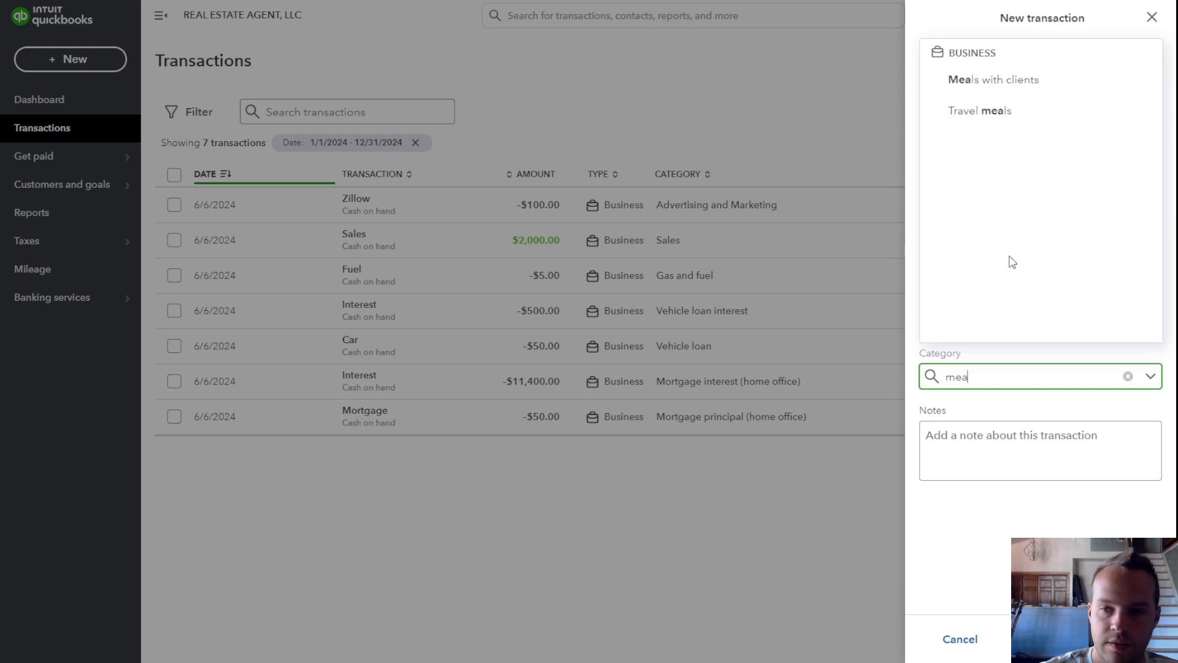
pyautogui.click(1012, 81)
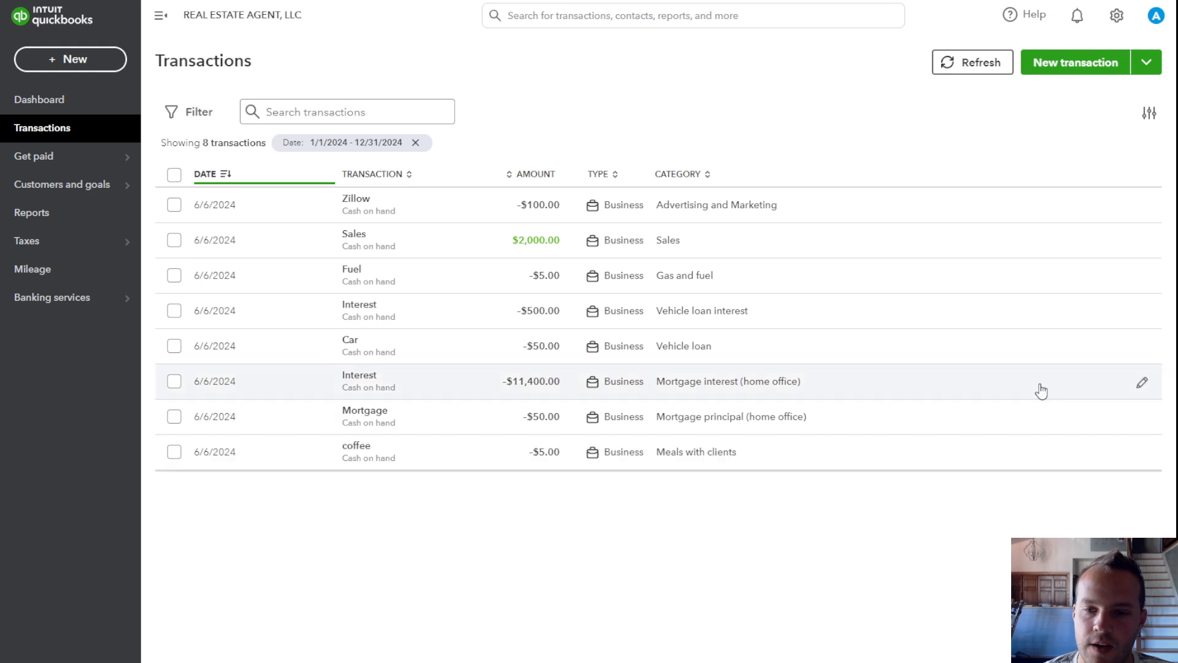
# Step: Return to the Income tax page and compare the Meals spending with its deductible amount and the updated deductions
pyautogui.moveTo(115, 245)
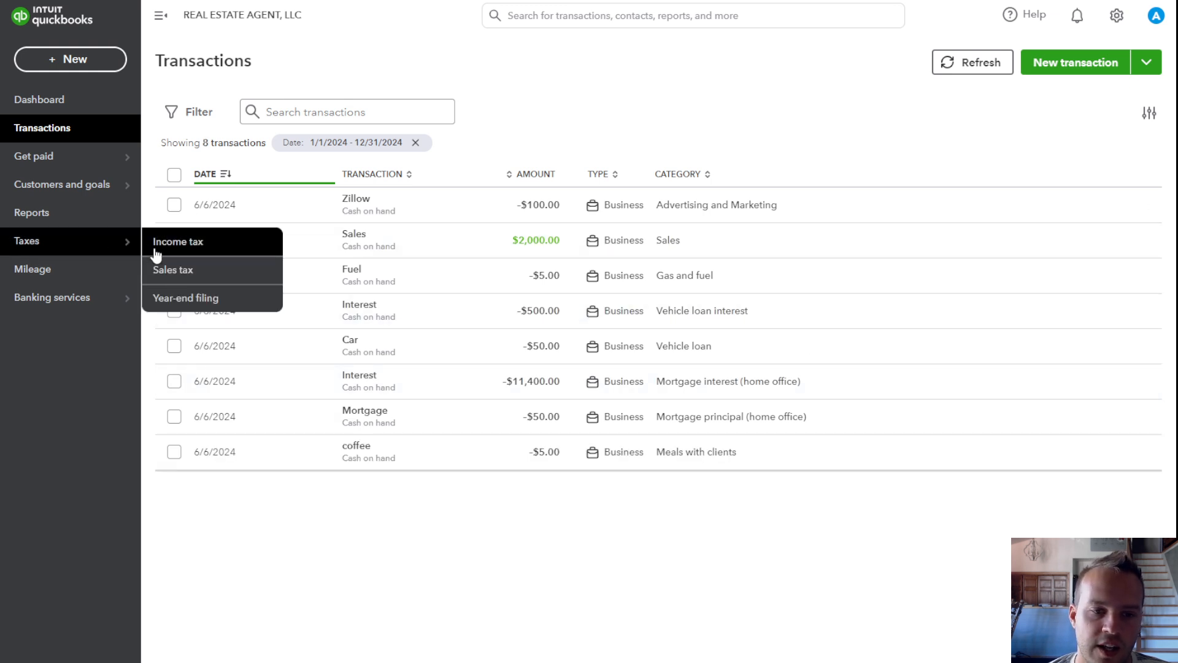
pyautogui.click(157, 252)
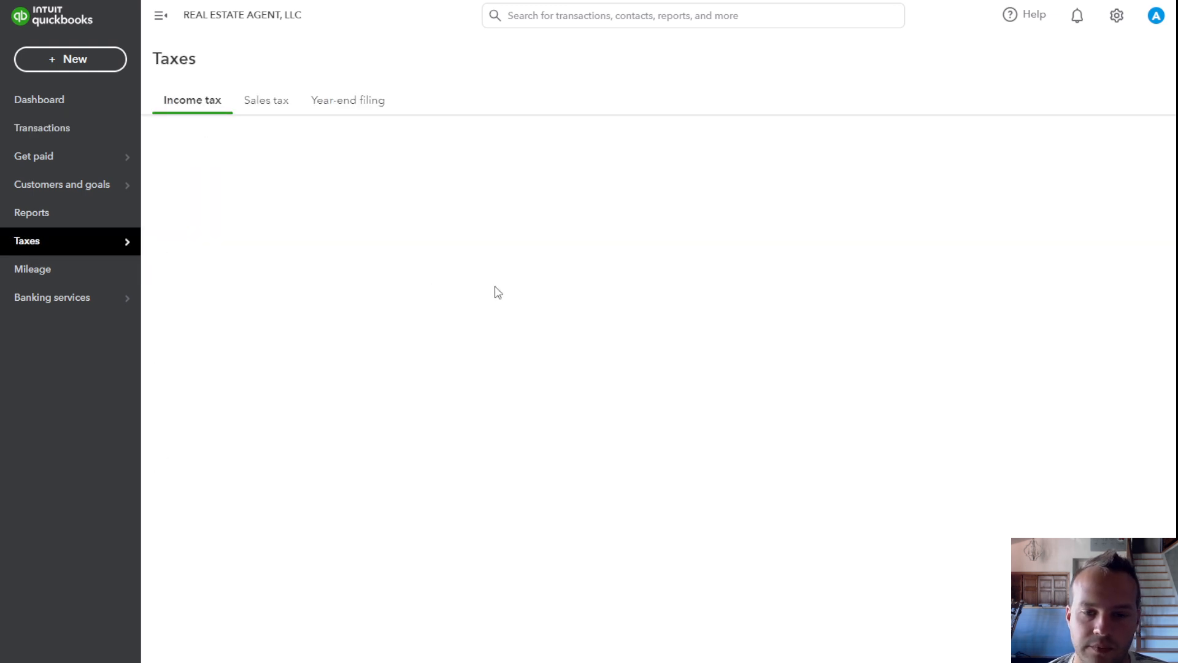
pyautogui.scroll(-8, 495, 292)
pyautogui.scroll(-3, 432, 244)
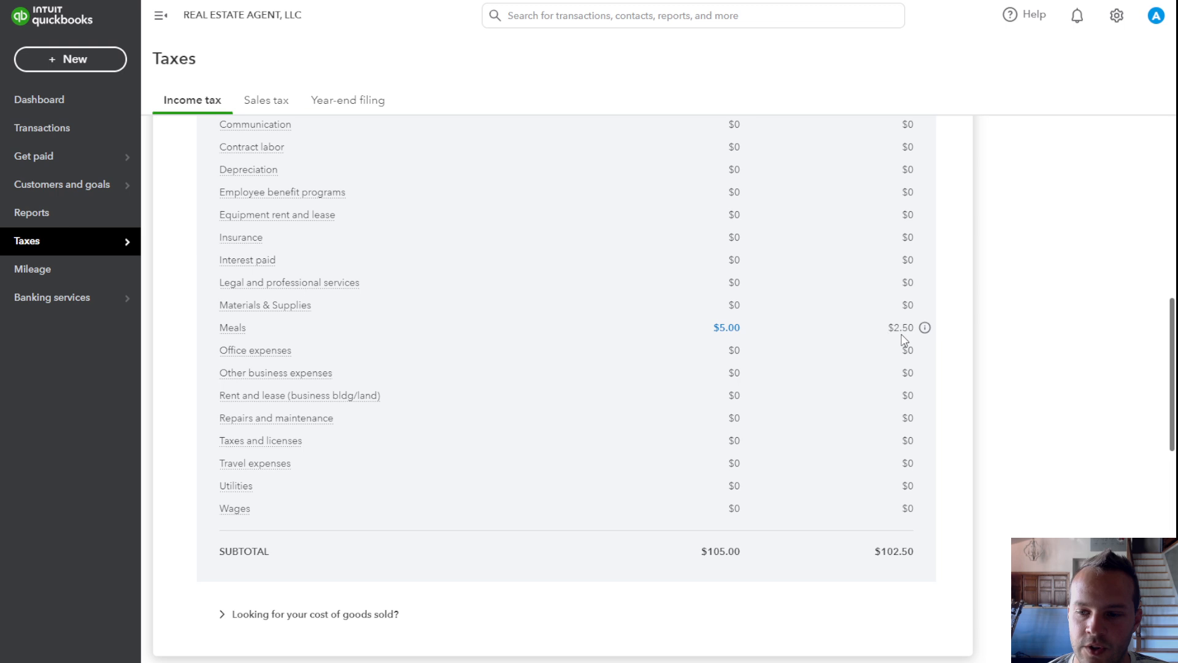
pyautogui.scroll(-4, 714, 356)
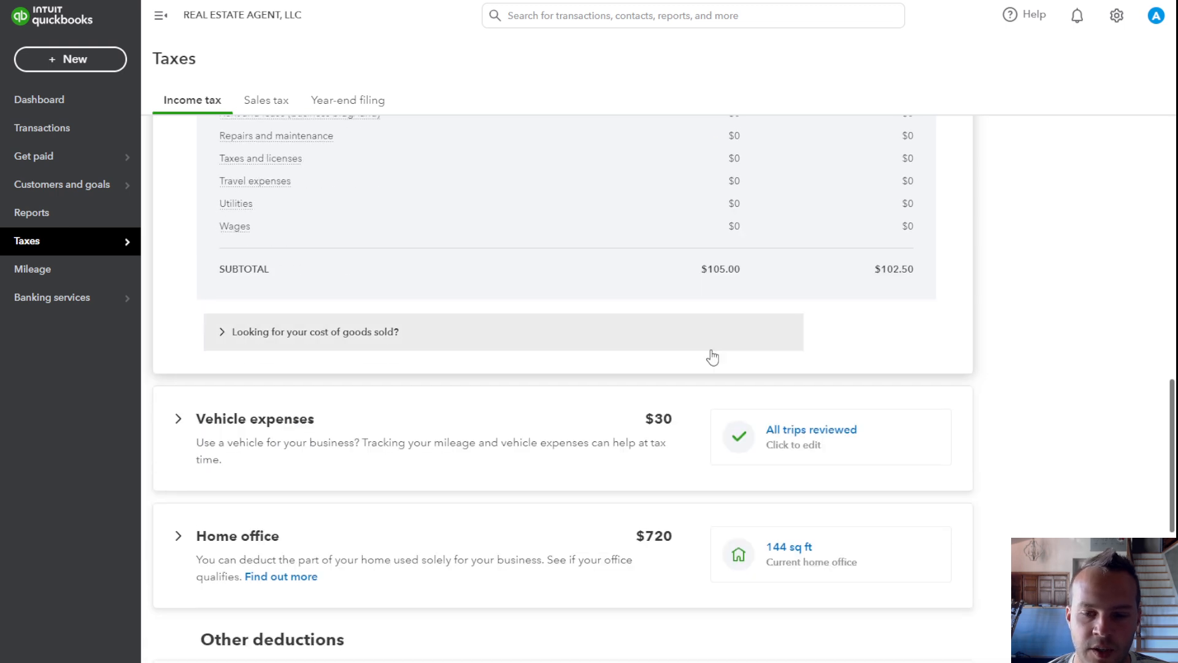
pyautogui.scroll(-2, 710, 355)
pyautogui.scroll(11, 675, 355)
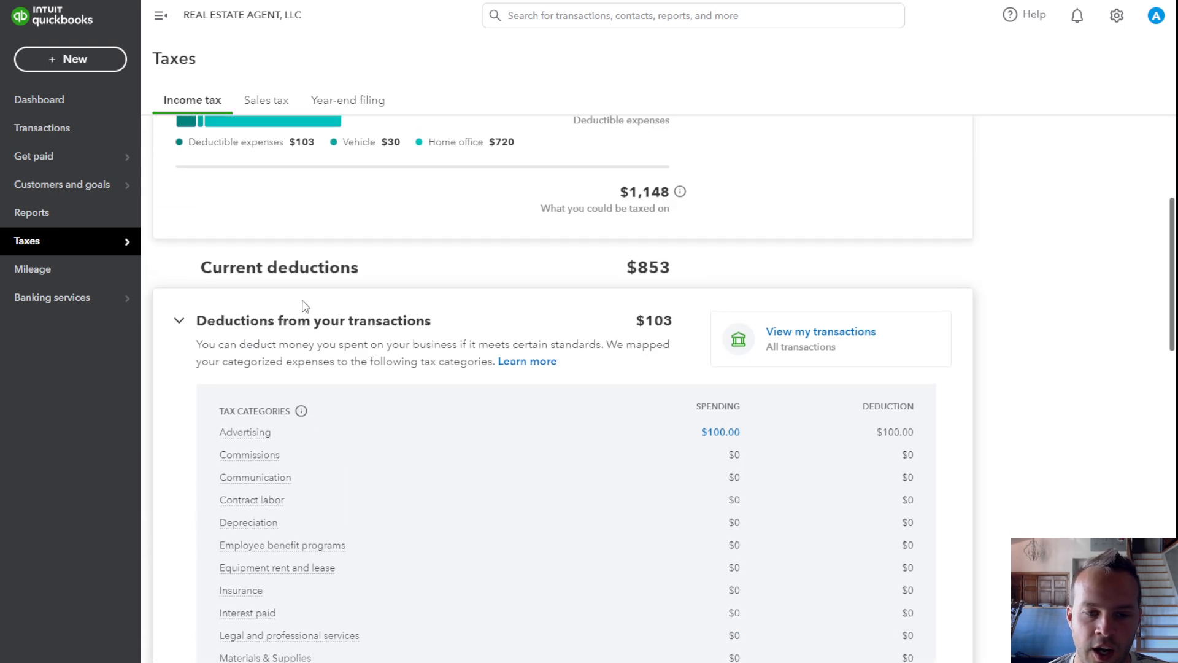
# Step: Collapse Deductions from your transactions, and expand Business assets under Other deductions to check for reported assets
pyautogui.click(178, 320)
pyautogui.scroll(-2, 514, 350)
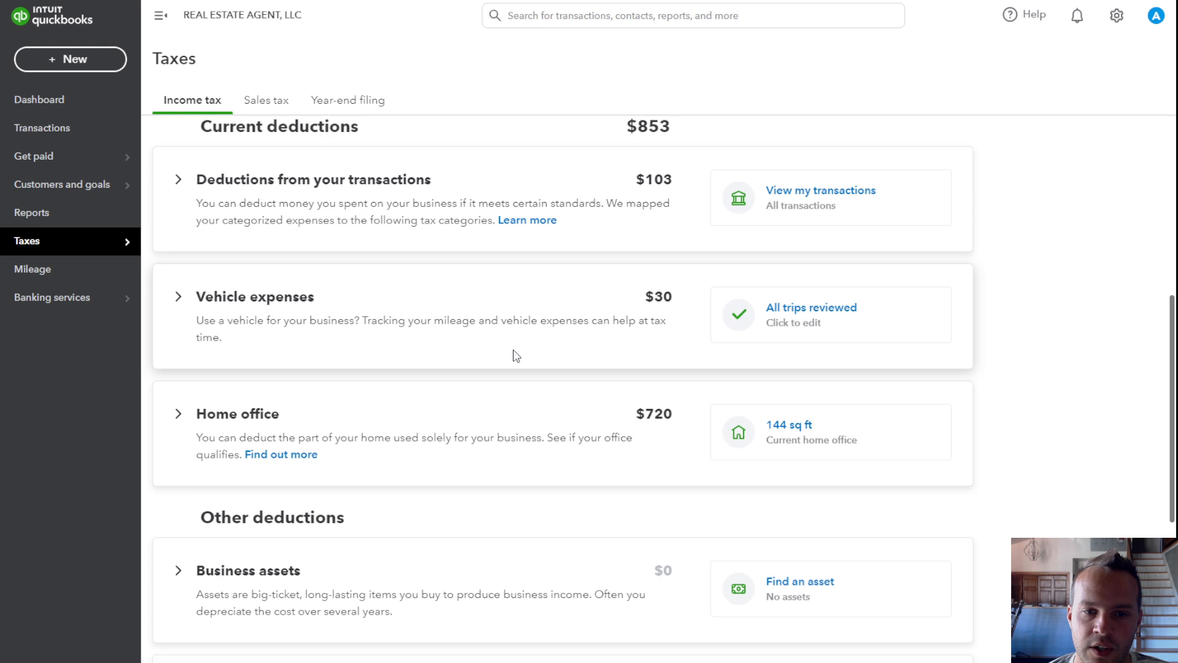
pyautogui.scroll(-1, 515, 355)
pyautogui.scroll(-1, 514, 355)
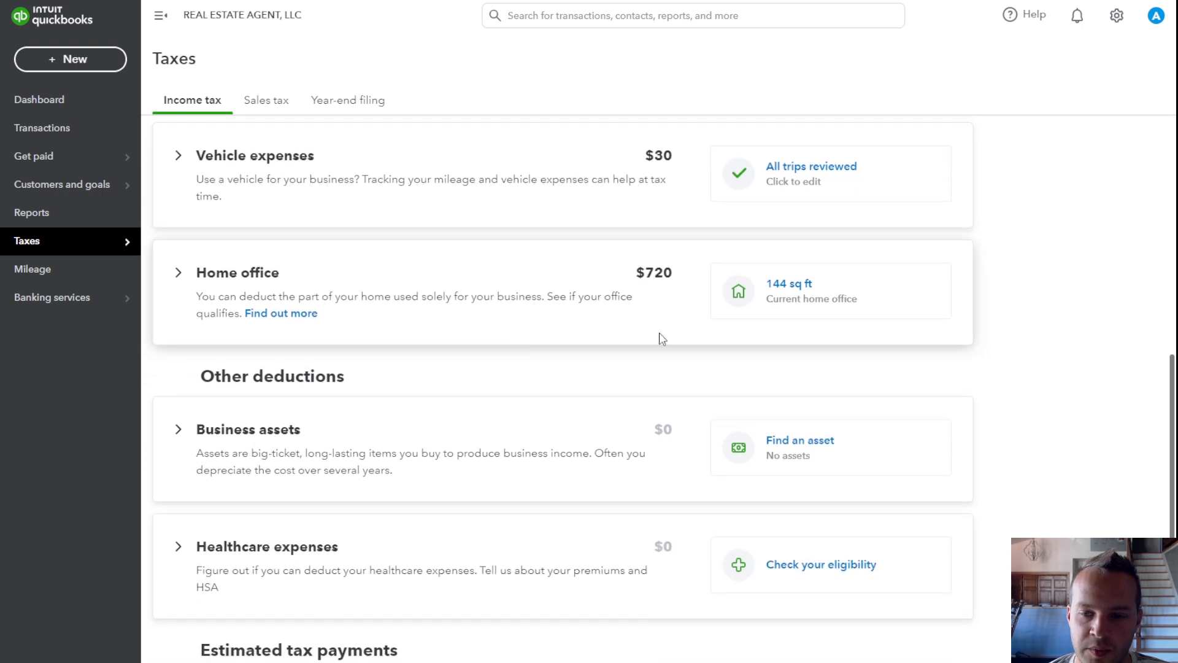
pyautogui.scroll(-2, 345, 367)
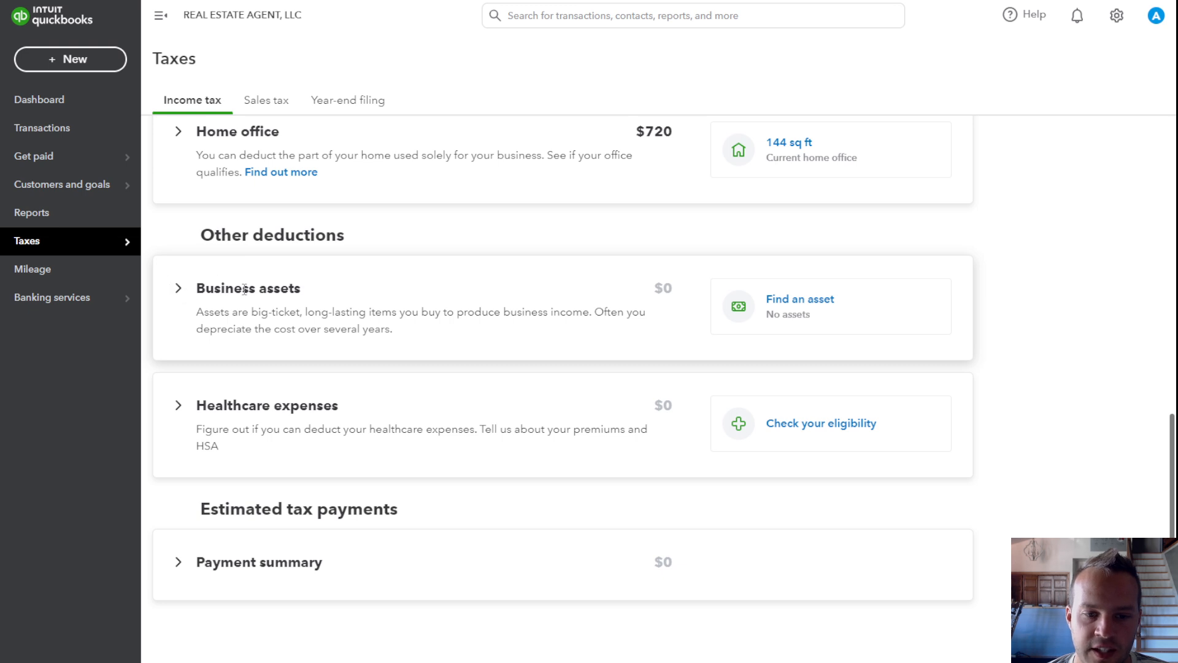
pyautogui.click(182, 294)
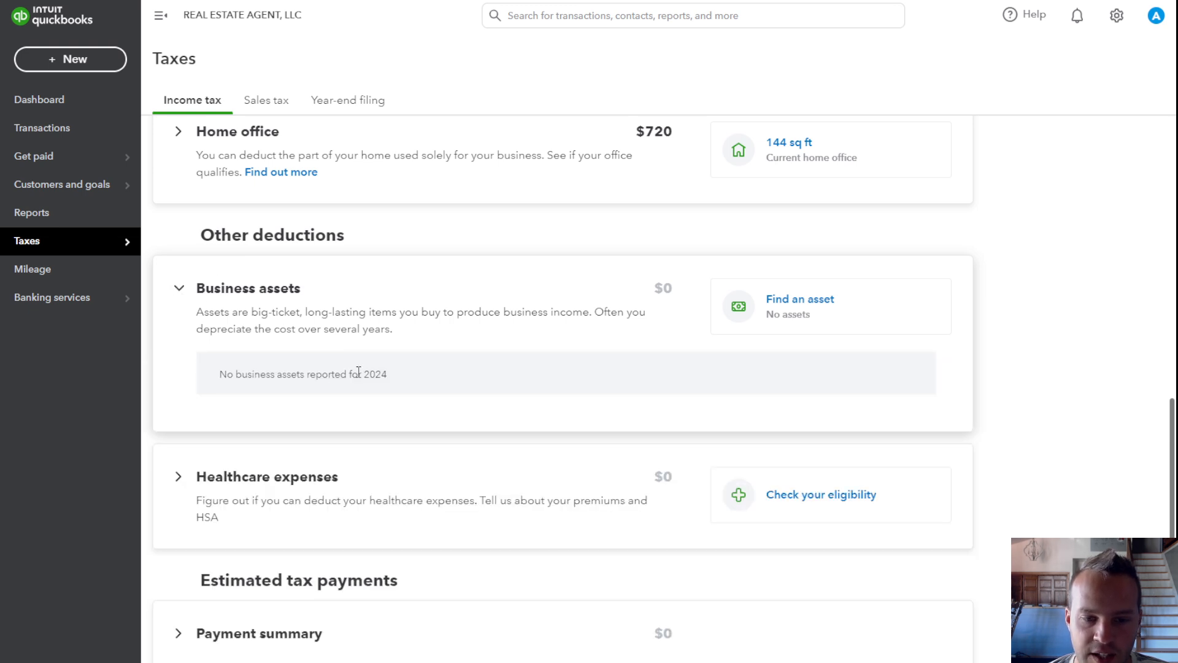
pyautogui.scroll(1, 359, 372)
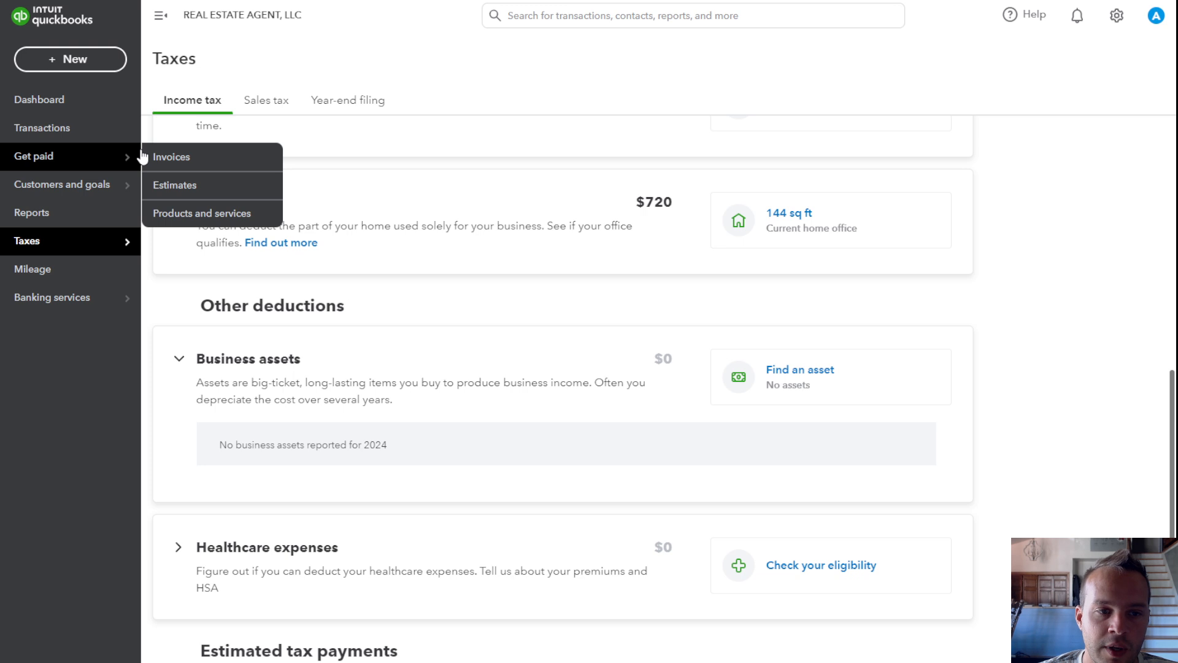
# Step: Start a new expense transaction with an amount of $2,000.00 and the description "Computer"
pyautogui.click(55, 129)
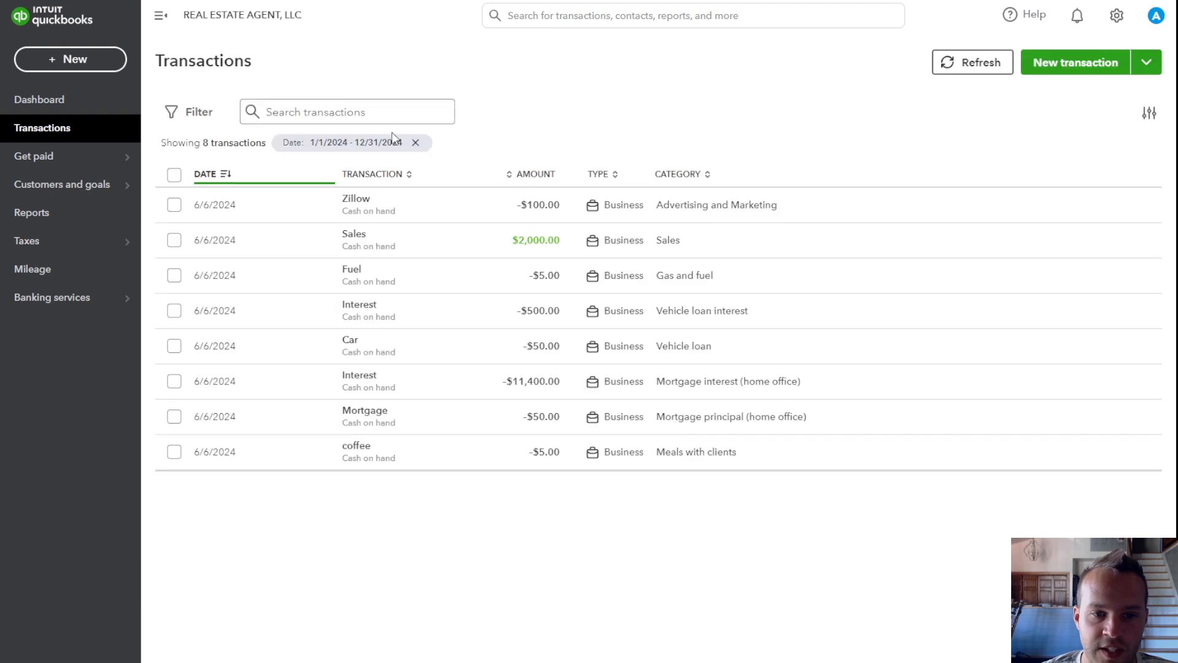
pyautogui.click(1072, 73)
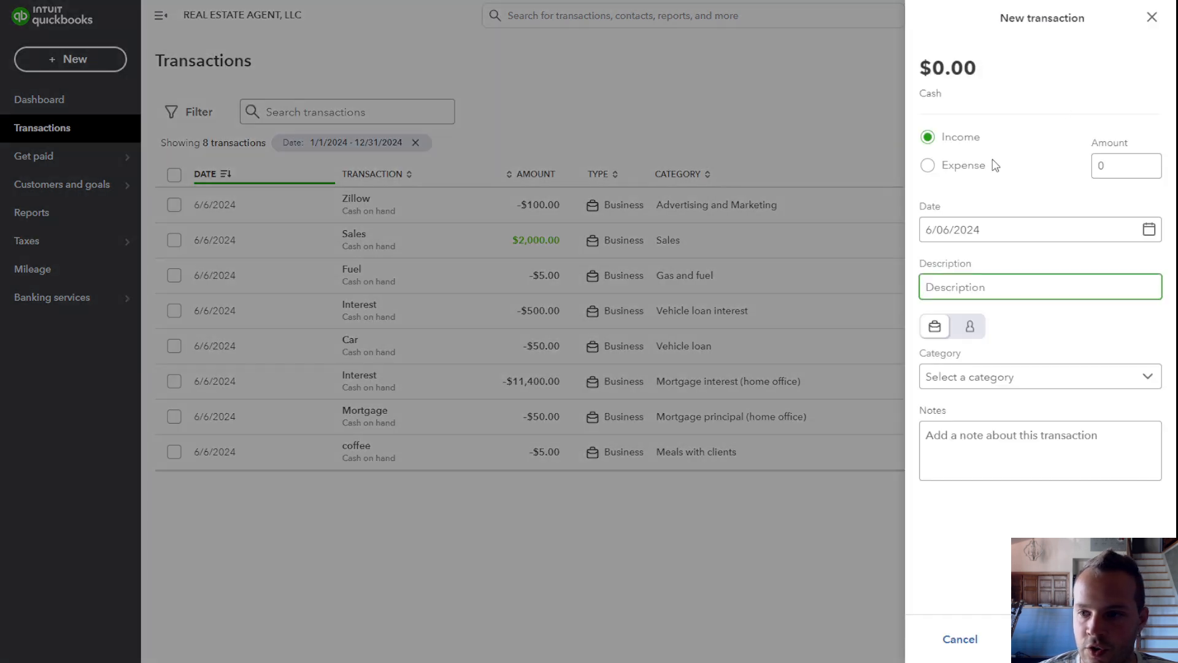
pyautogui.click(977, 178)
pyautogui.click(1098, 167)
pyautogui.click(1097, 168)
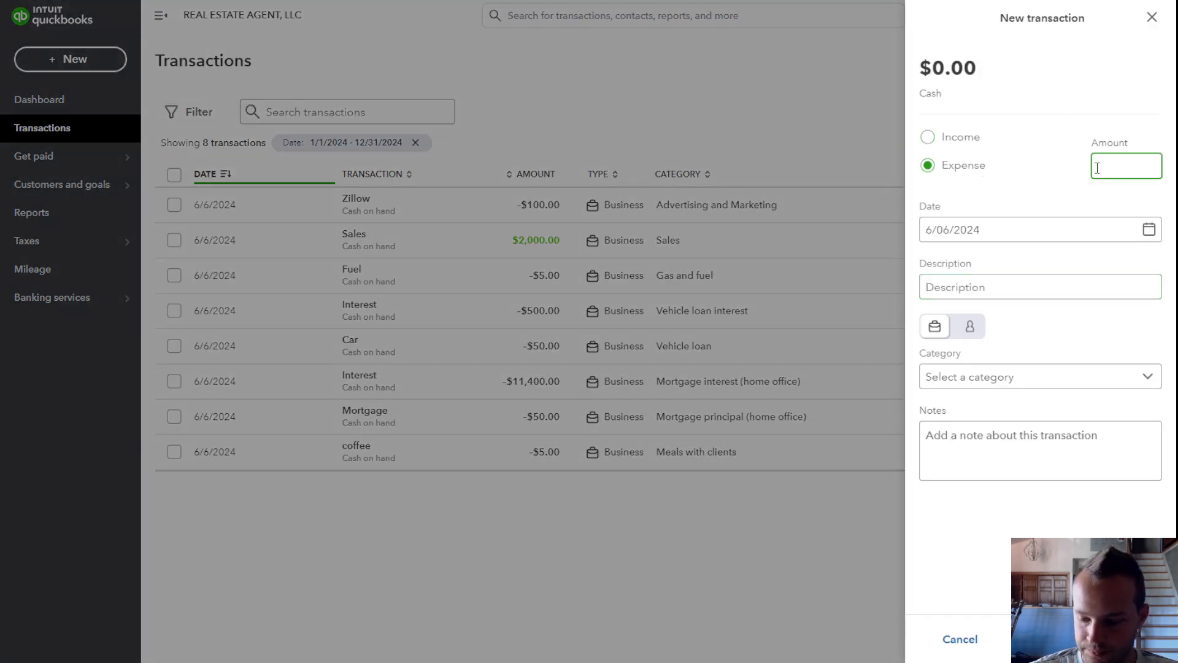
pyautogui.write('2000')
pyautogui.click(1090, 191)
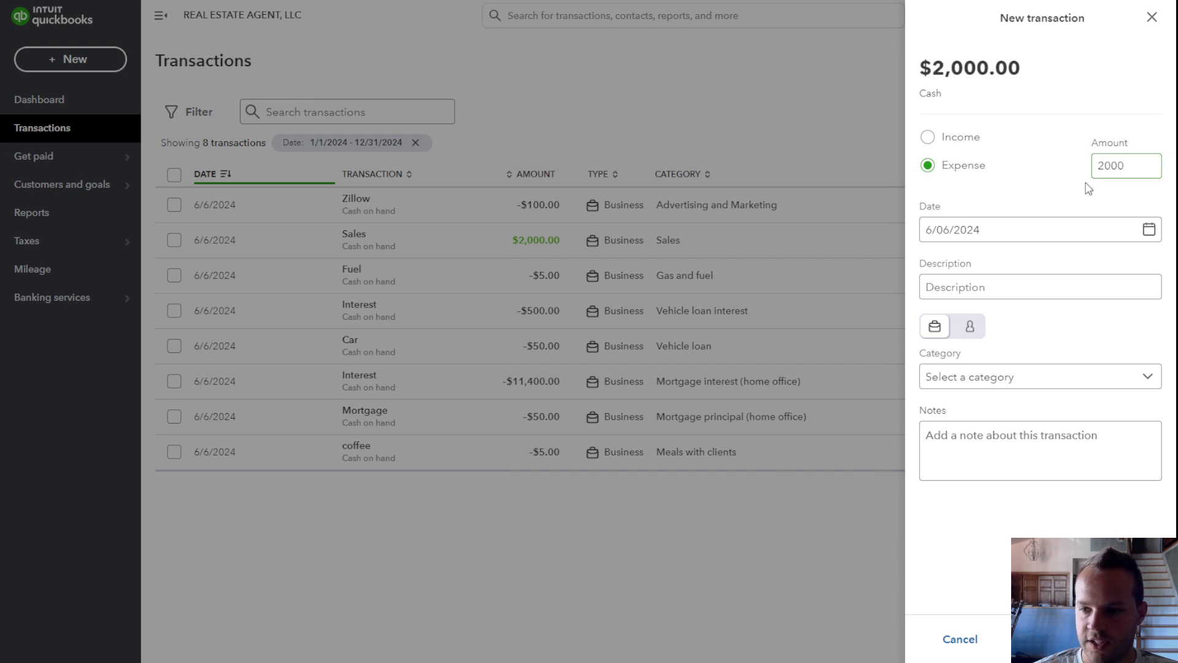
pyautogui.click(1009, 291)
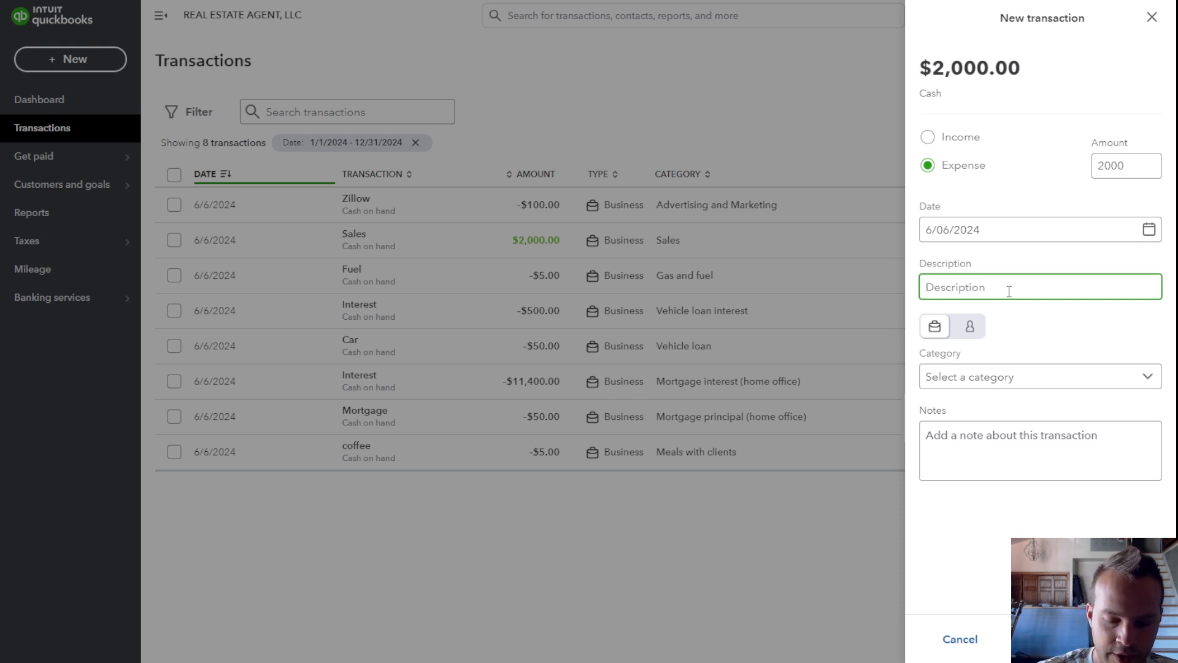
pyautogui.write('Compute')
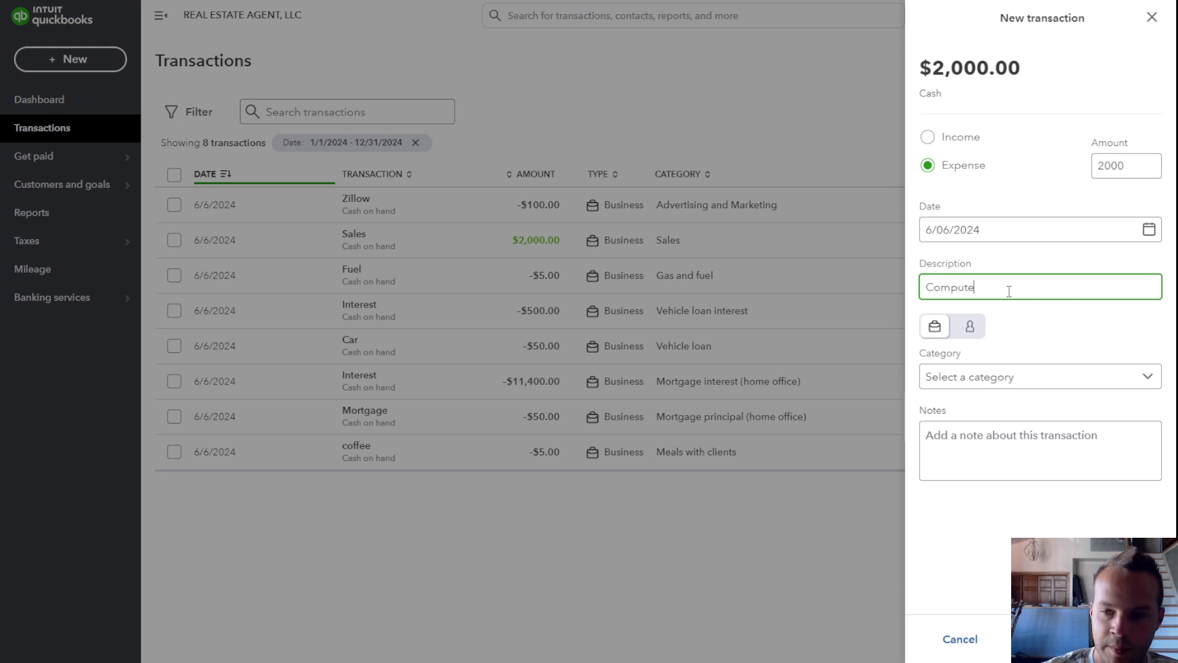
pyautogui.write('r')
# Step: Assign the computer expense to the Computer (> $200) category and save the transaction
pyautogui.click(1012, 377)
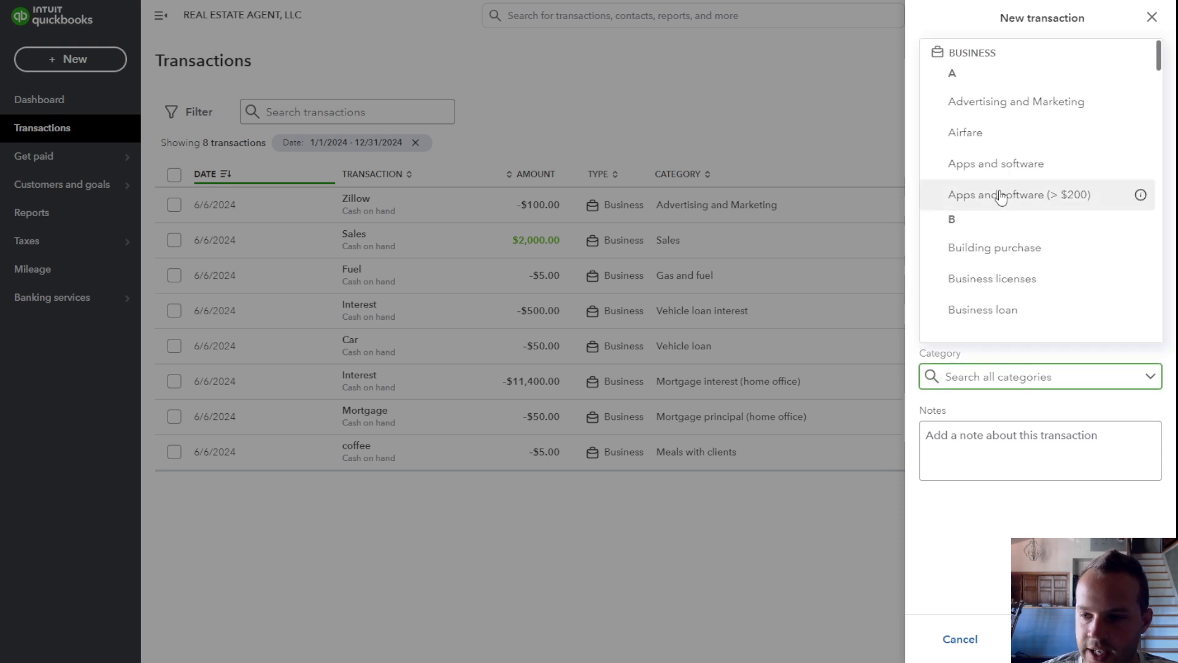
pyautogui.scroll(-5, 1001, 195)
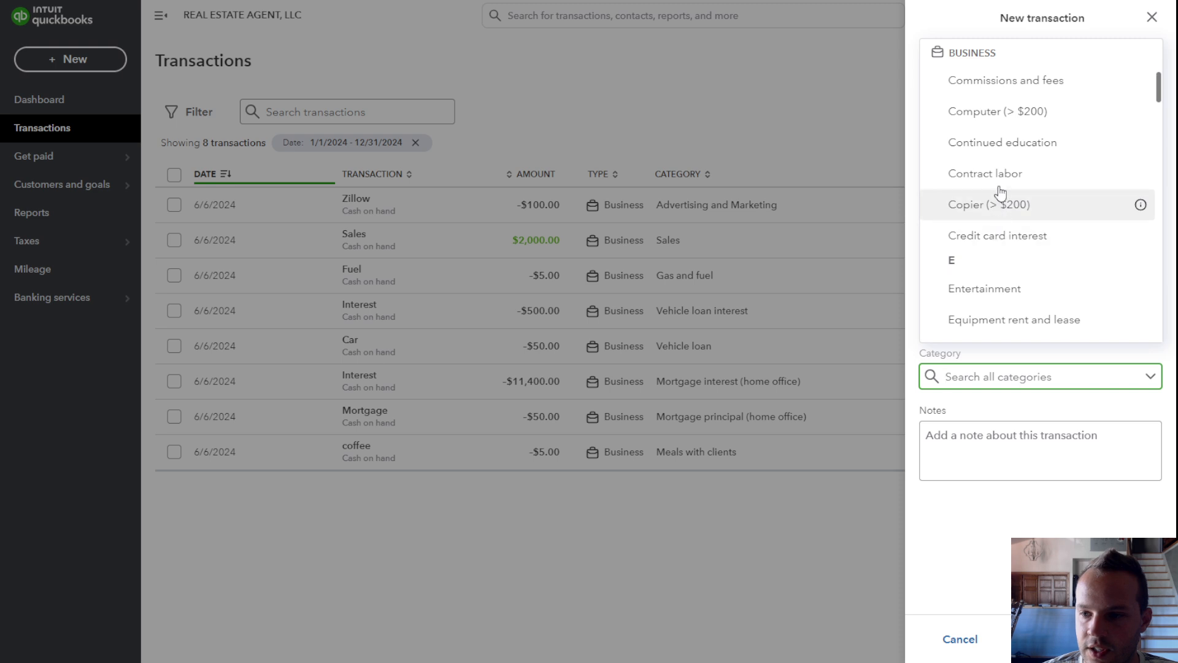
pyautogui.click(1025, 111)
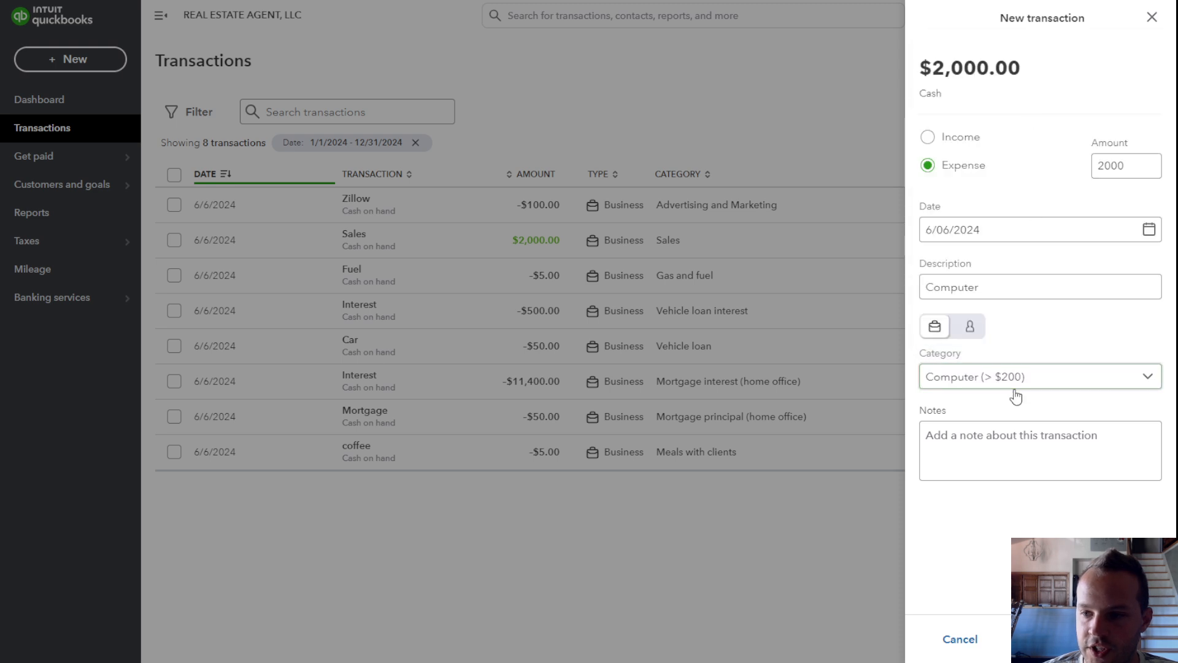
pyautogui.click(1120, 638)
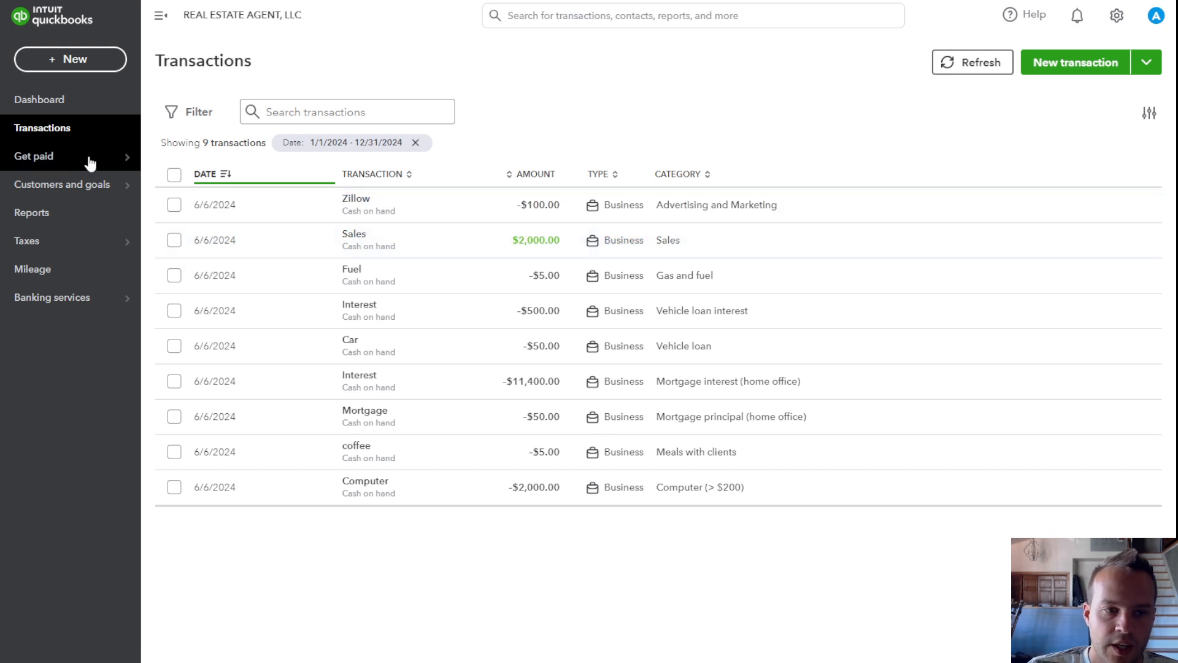
# Step: Return to the Income tax page and examine the computer's asset type, dates and cost under Business assets
pyautogui.moveTo(62, 241)
pyautogui.click(177, 244)
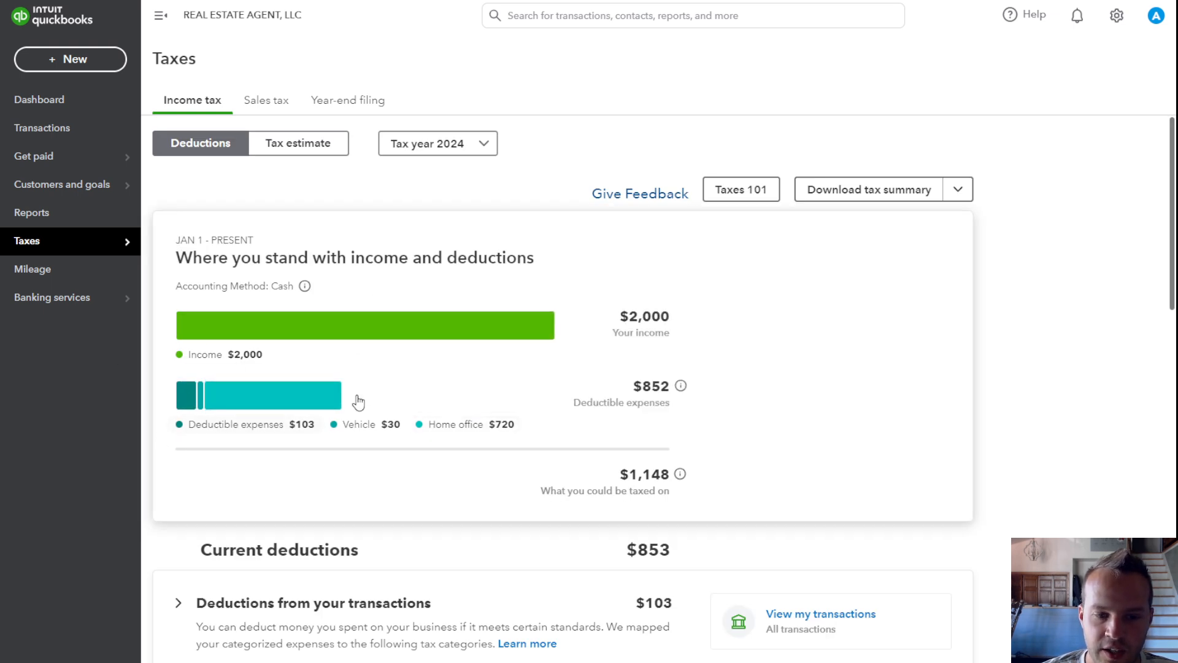
pyautogui.scroll(-15, 442, 399)
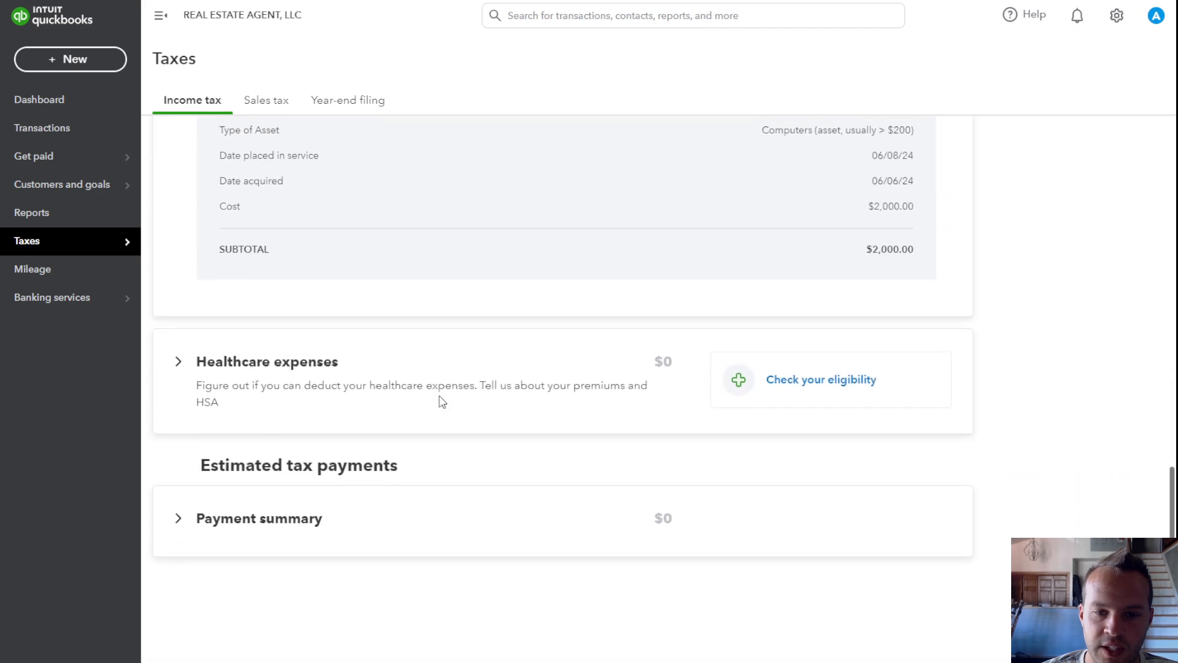
pyautogui.scroll(5, 441, 402)
pyautogui.scroll(-2, 242, 292)
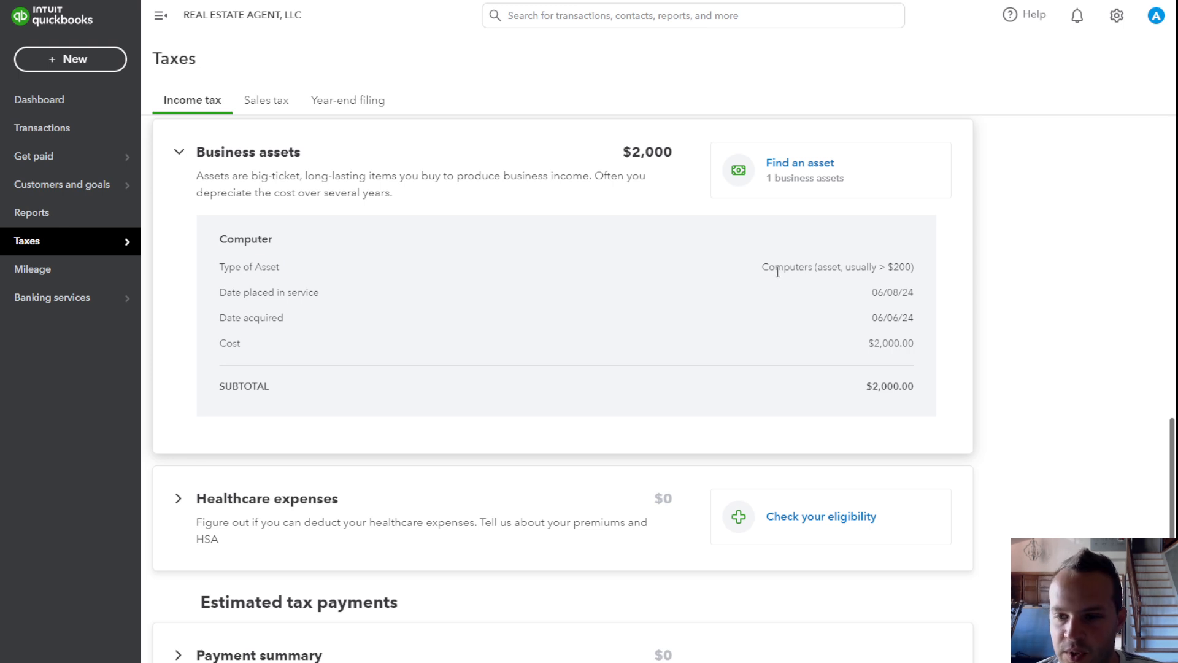
pyautogui.moveTo(776, 270); pyautogui.dragTo(923, 269)
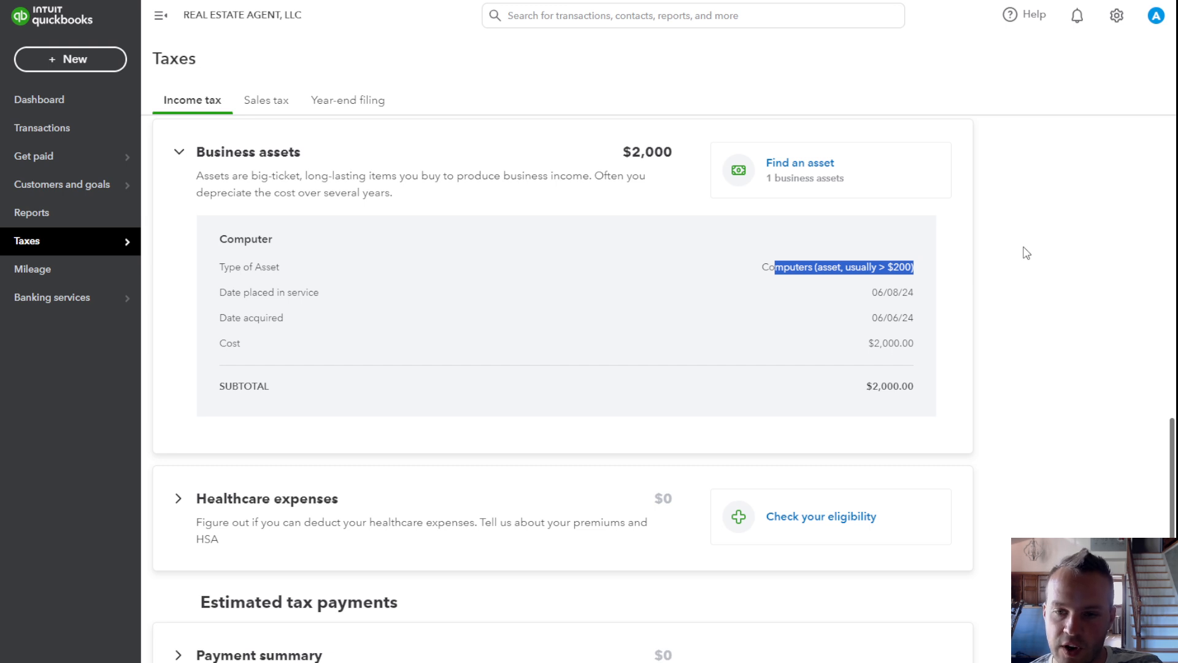
pyautogui.scroll(-1, 1026, 253)
pyautogui.scroll(4, 1025, 266)
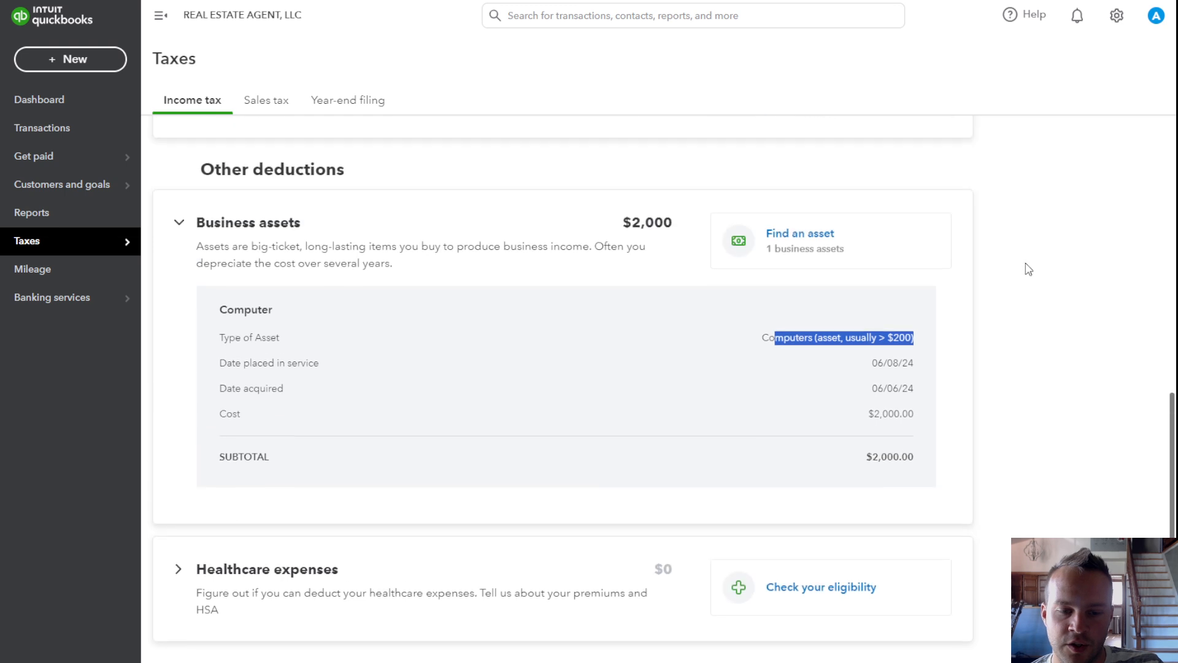
# Step: Collapse Business assets and check the taxable amount in the income and deductions summary
pyautogui.click(256, 366)
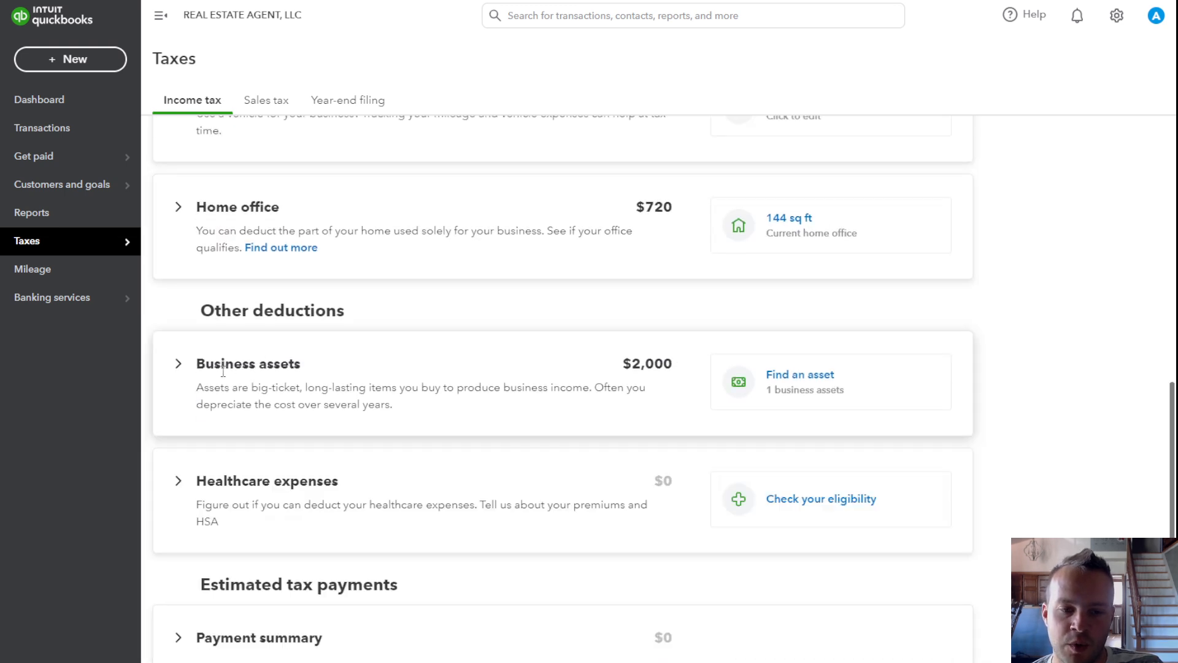
pyautogui.scroll(-1, 611, 384)
pyautogui.scroll(9, 612, 386)
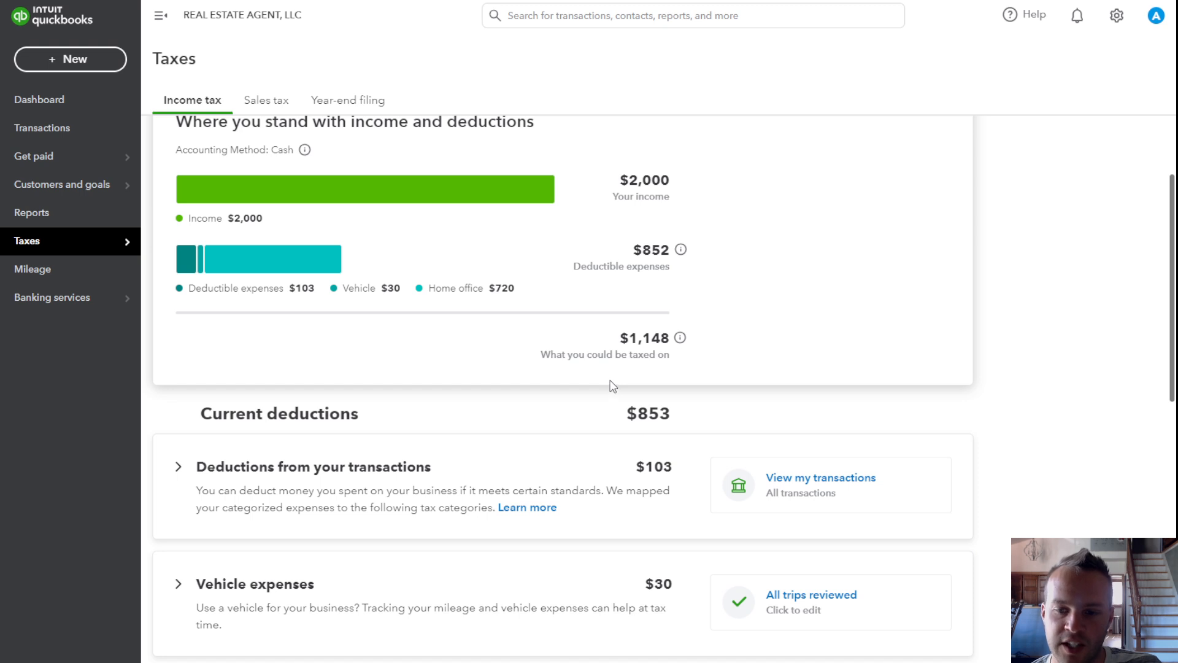
pyautogui.scroll(1, 611, 386)
pyautogui.moveTo(619, 408); pyautogui.dragTo(673, 417)
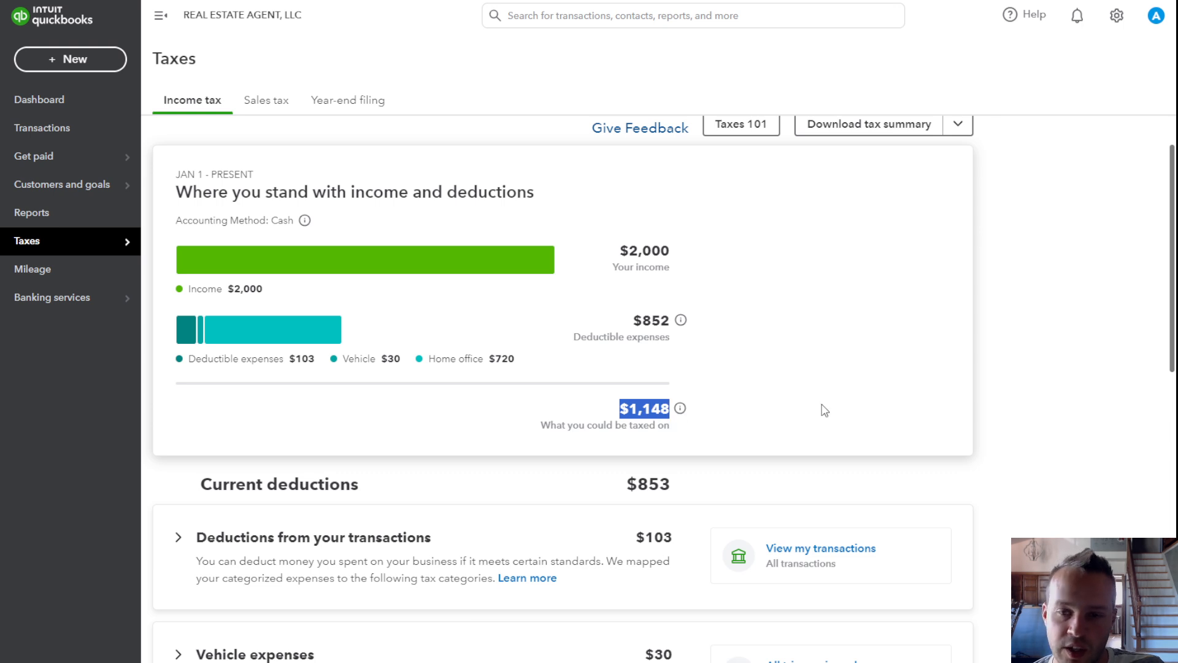
pyautogui.scroll(1, 824, 410)
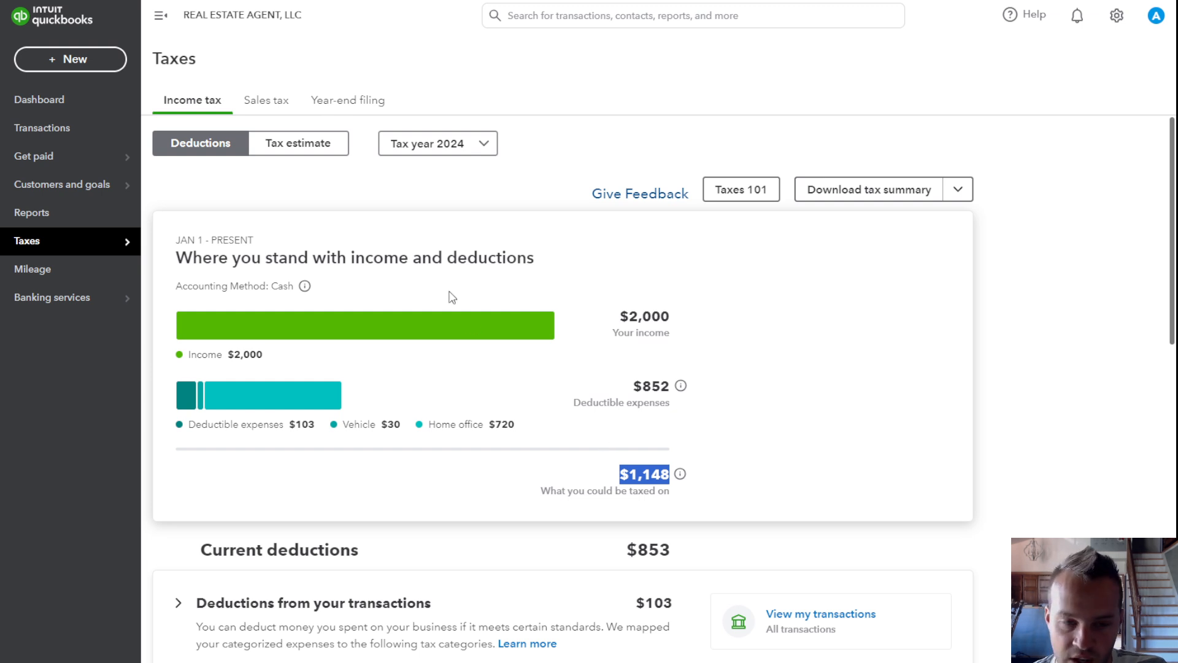
# Step: Switch to the tax estimate and expand the calculations for self-employment tax and income tax to review them
pyautogui.click(289, 150)
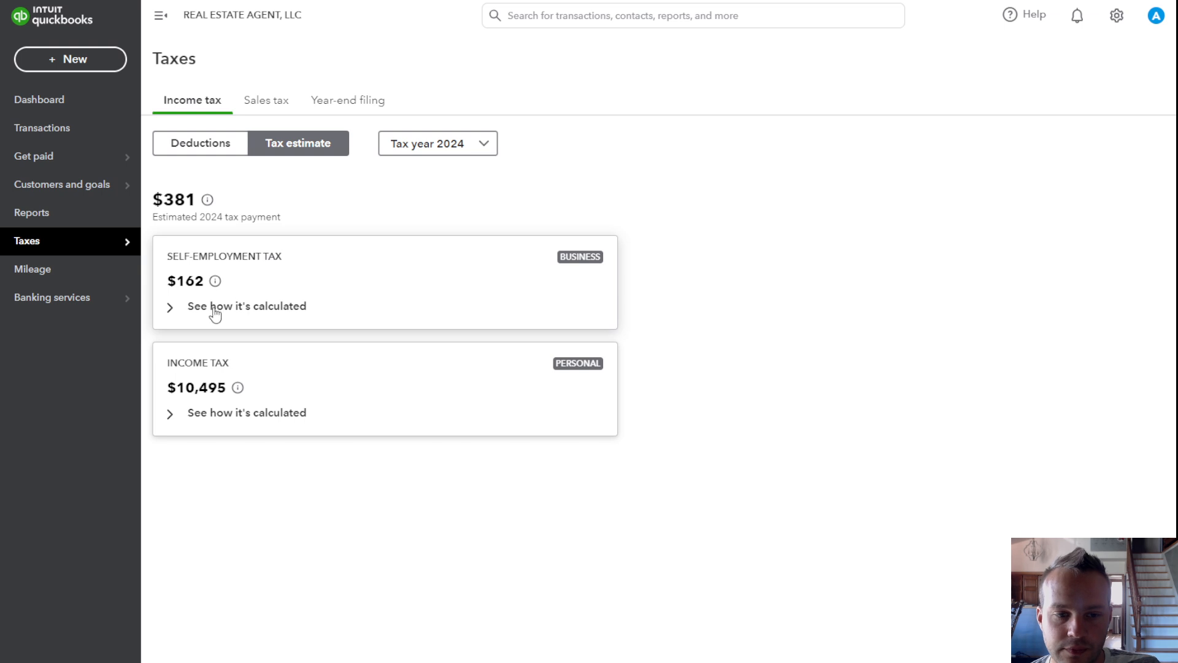
pyautogui.click(179, 313)
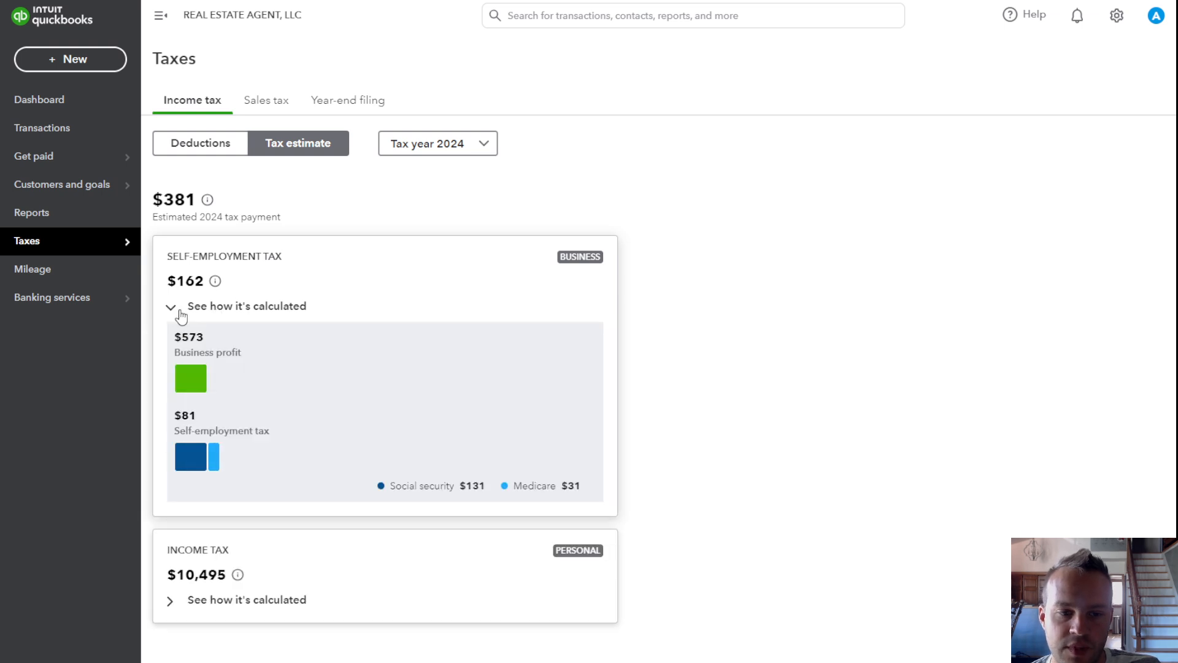
pyautogui.click(170, 607)
pyautogui.scroll(-1, 289, 489)
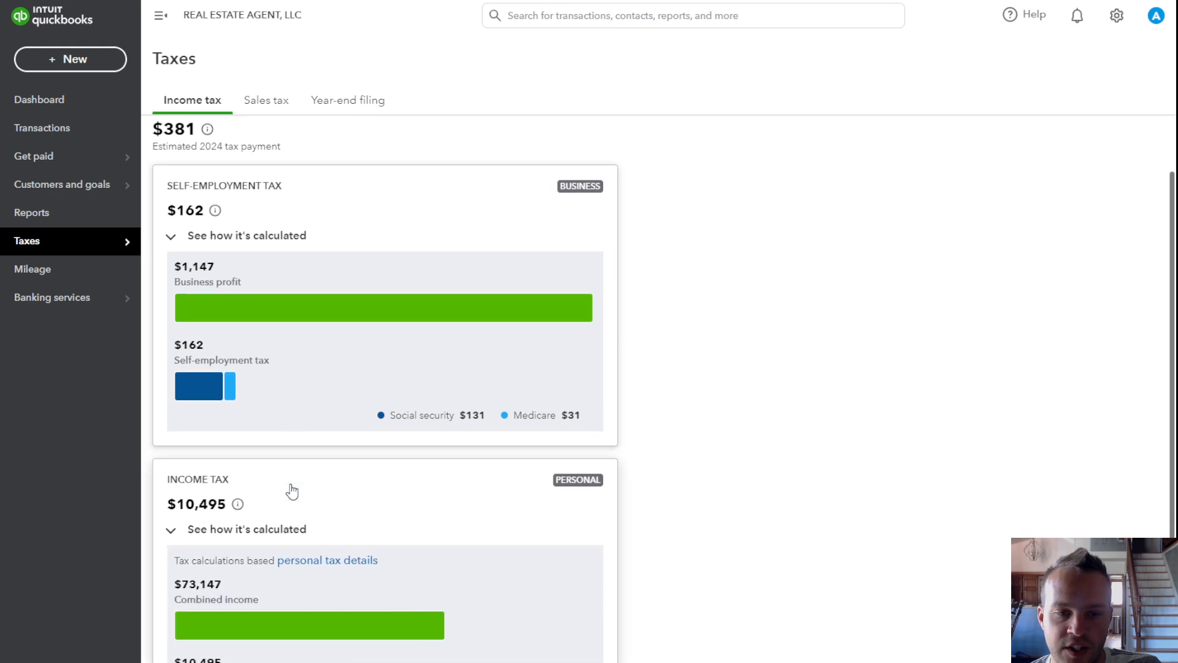
pyautogui.scroll(-1, 253, 232)
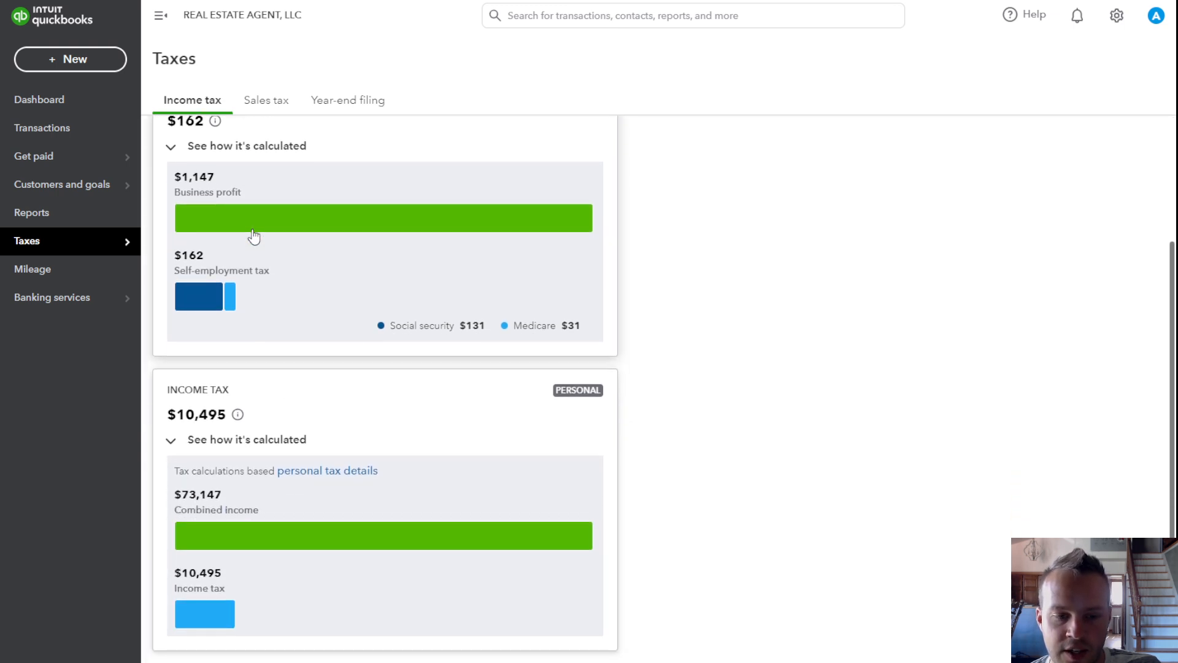
pyautogui.scroll(2, 408, 520)
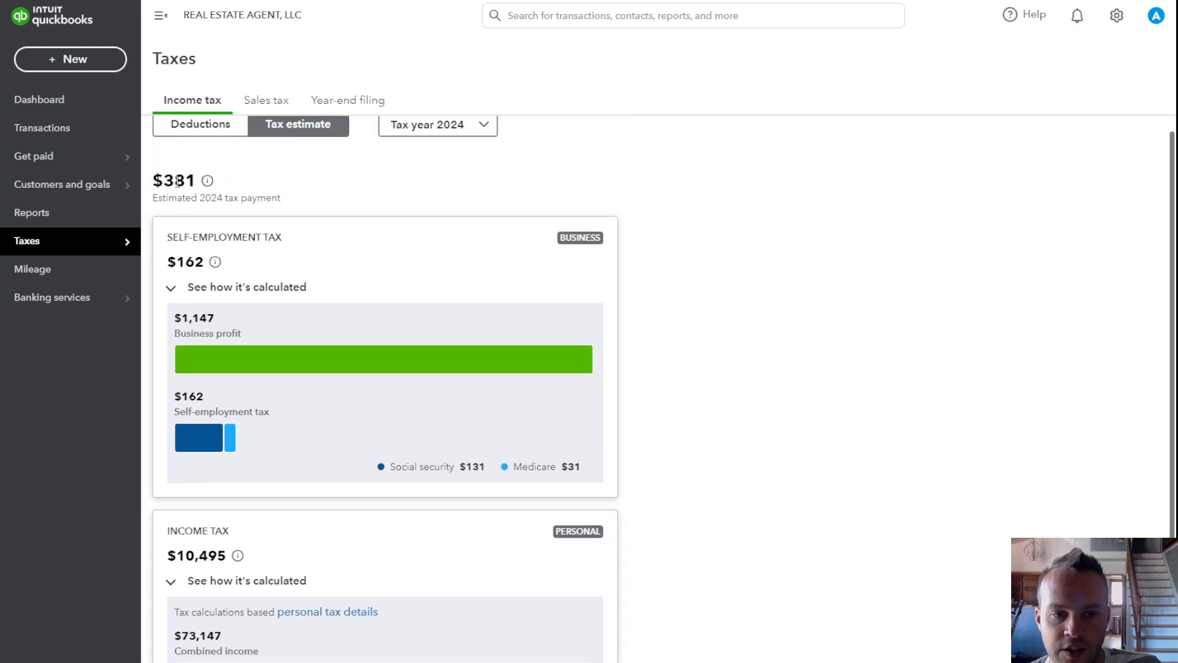
# Step: Examine the estimated 2024 tax payment against the self-employment and income tax breakdowns
pyautogui.moveTo(197, 180); pyautogui.dragTo(152, 181)
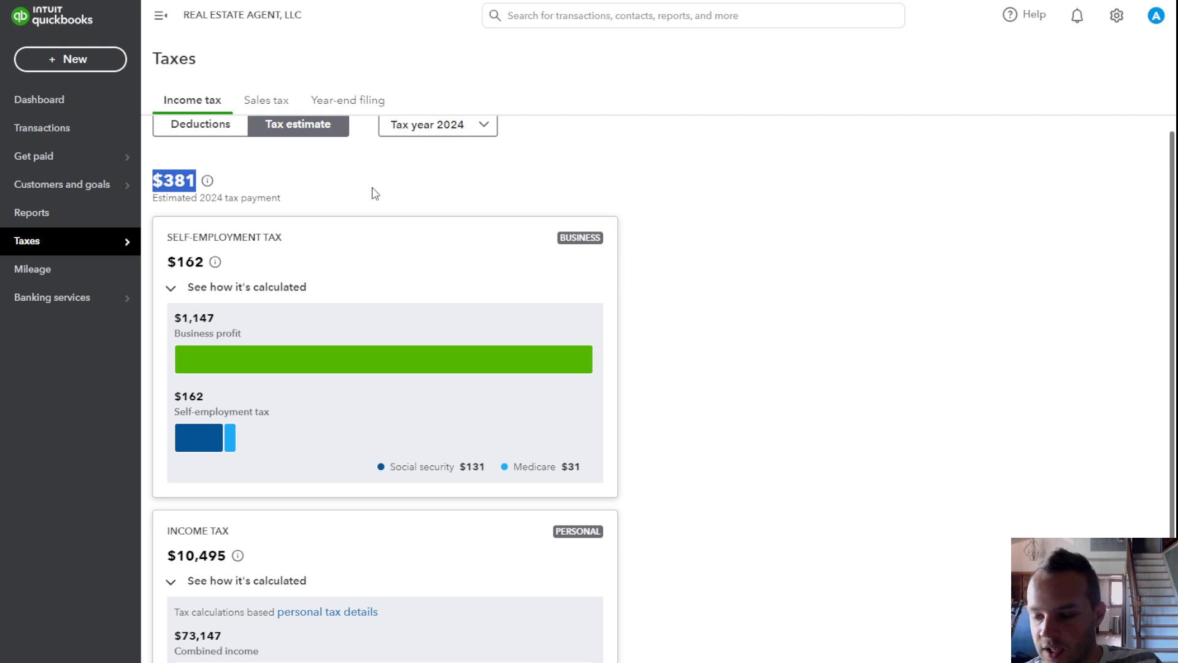
pyautogui.scroll(1, 377, 214)
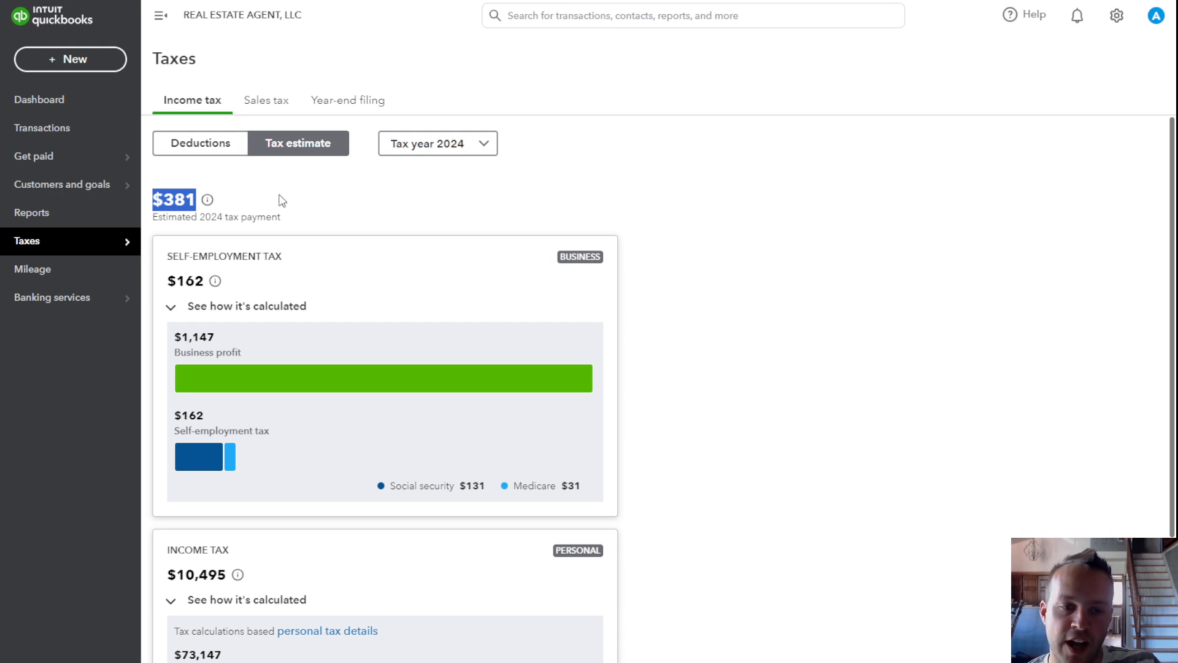
pyautogui.scroll(-3, 281, 201)
pyautogui.scroll(2, 280, 197)
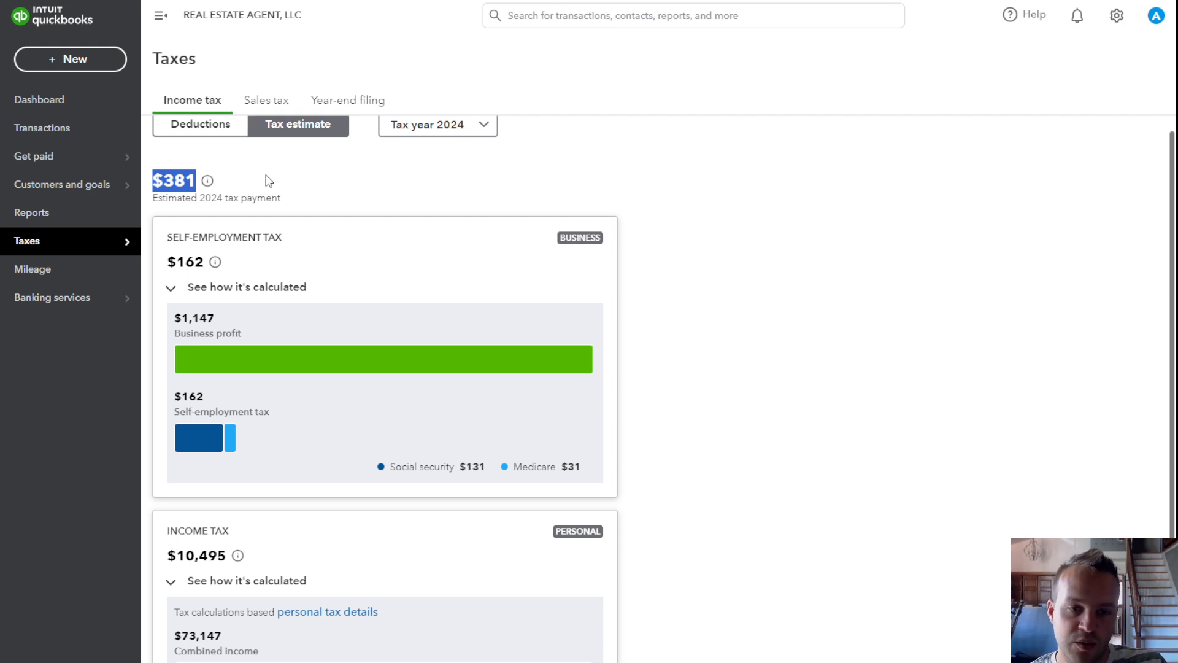
pyautogui.scroll(1, 368, 187)
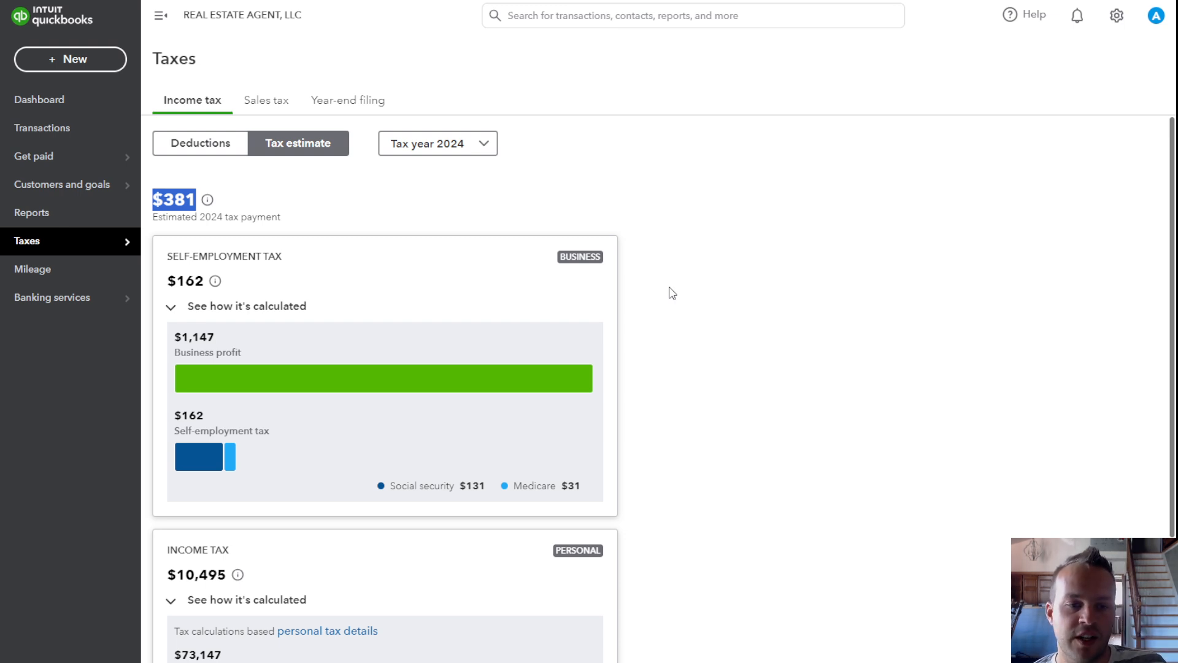
pyautogui.click(209, 201)
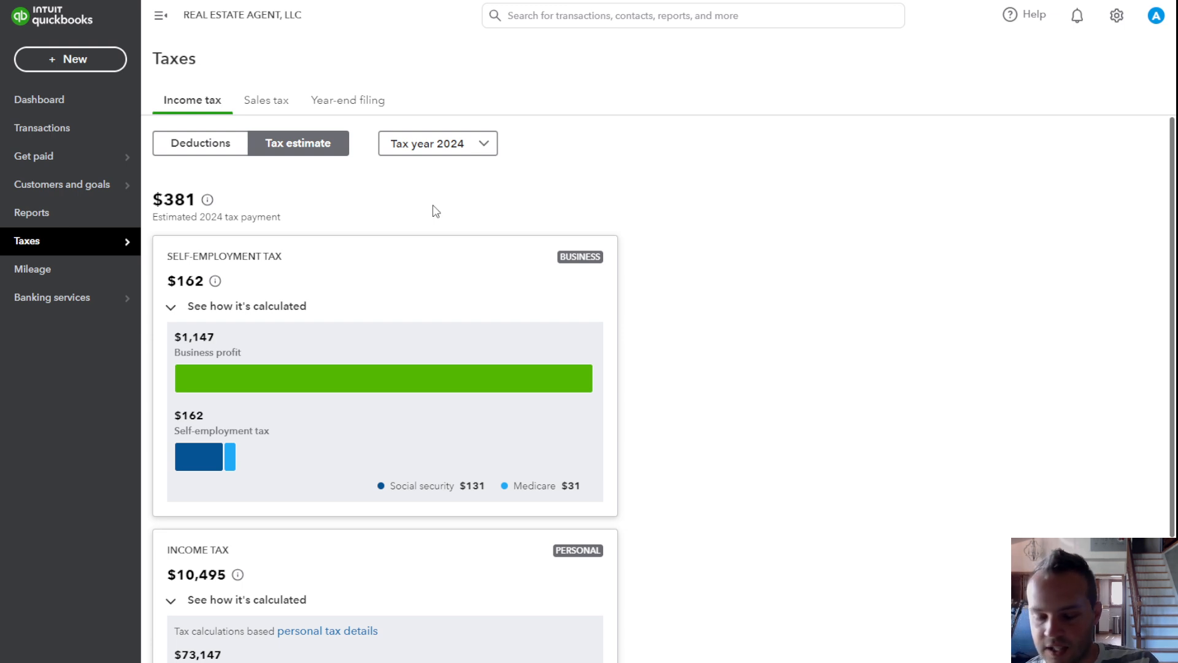
# Step: Go to the business goals page and start a new goal of the type Grow my income
pyautogui.moveTo(111, 195)
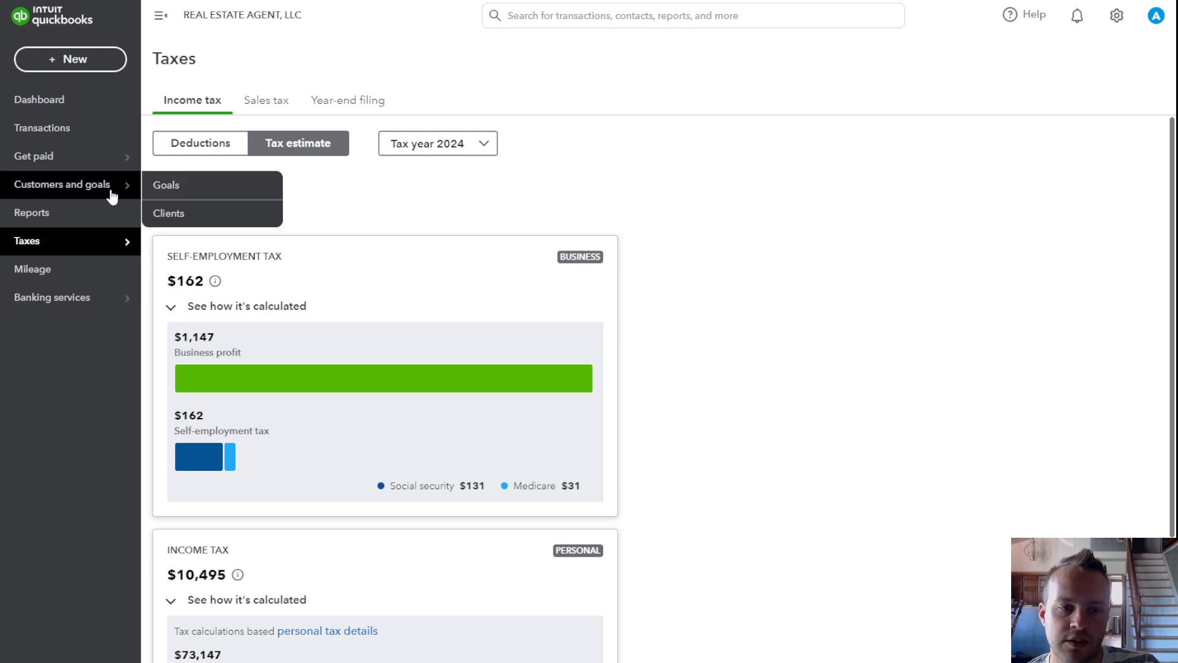
pyautogui.click(166, 187)
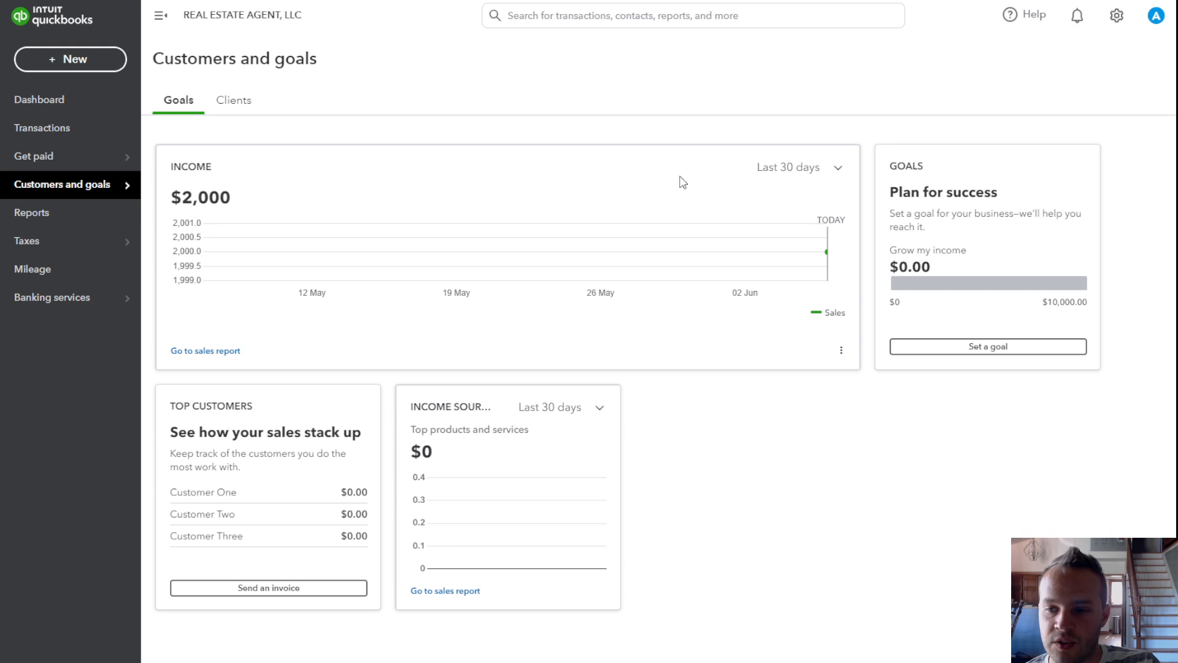
pyautogui.click(953, 350)
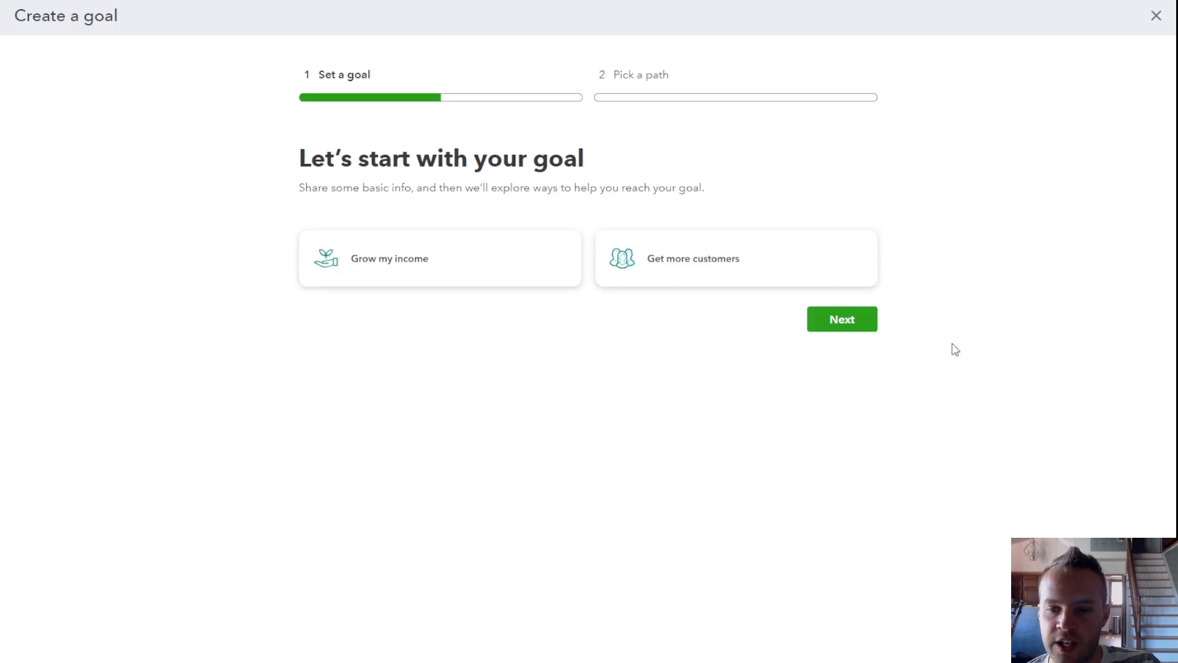
pyautogui.click(509, 260)
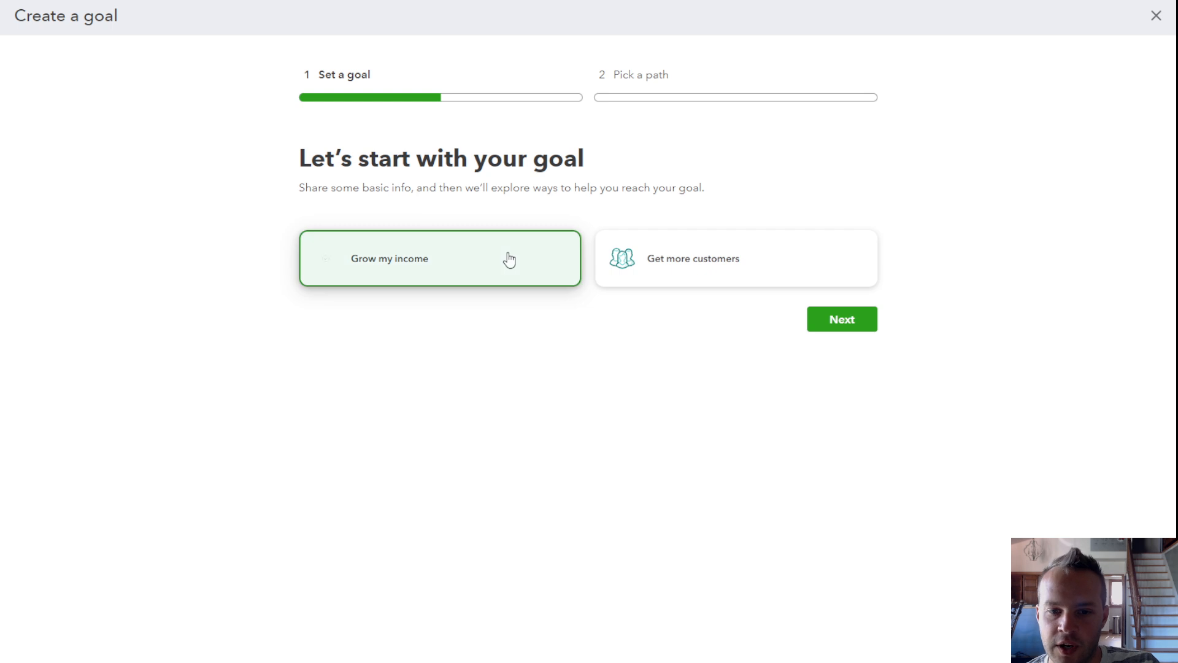
pyautogui.click(841, 323)
# Step: Name the goal GCI and set the amount to make to 75000
pyautogui.click(420, 240)
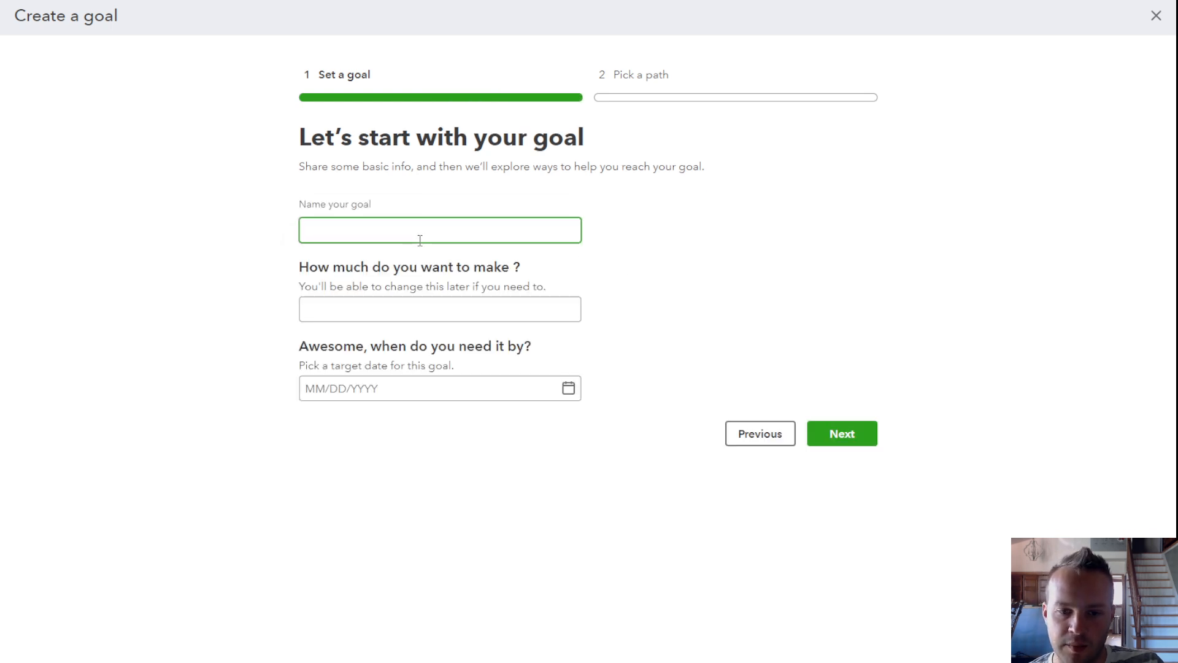
pyautogui.write('GCI')
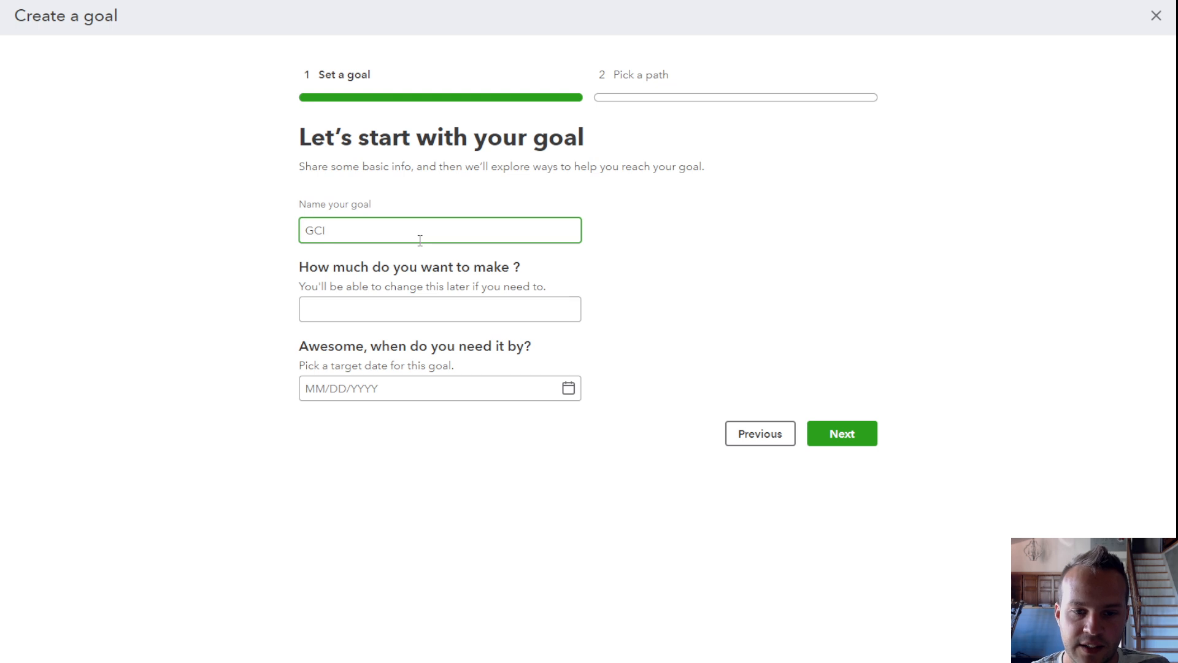
pyautogui.click(447, 306)
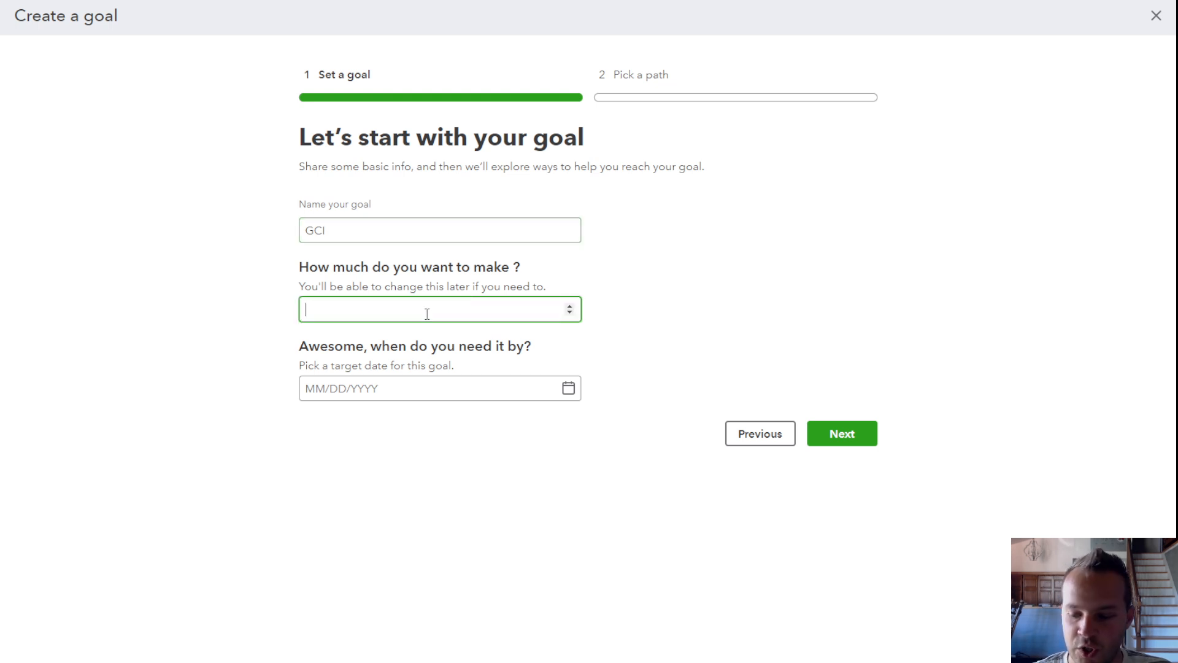
pyautogui.write('75000')
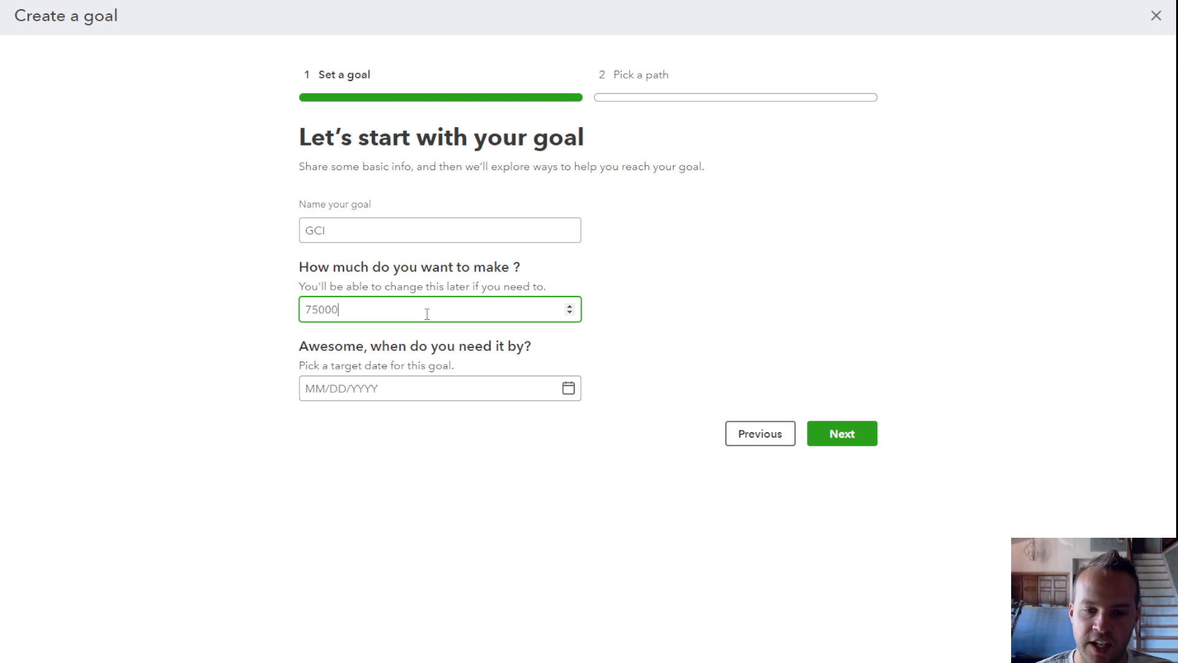
# Step: Set the goal's target date to March 31, 2025 and continue to the path selection
pyautogui.click(449, 388)
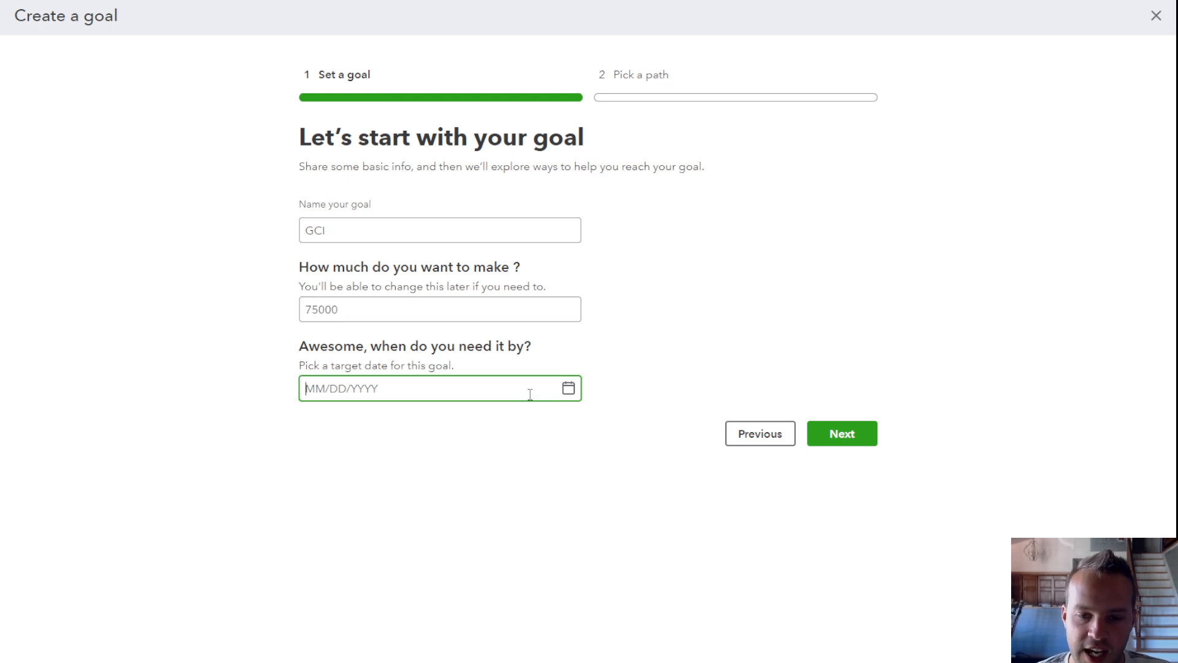
pyautogui.click(569, 387)
pyautogui.click(455, 429)
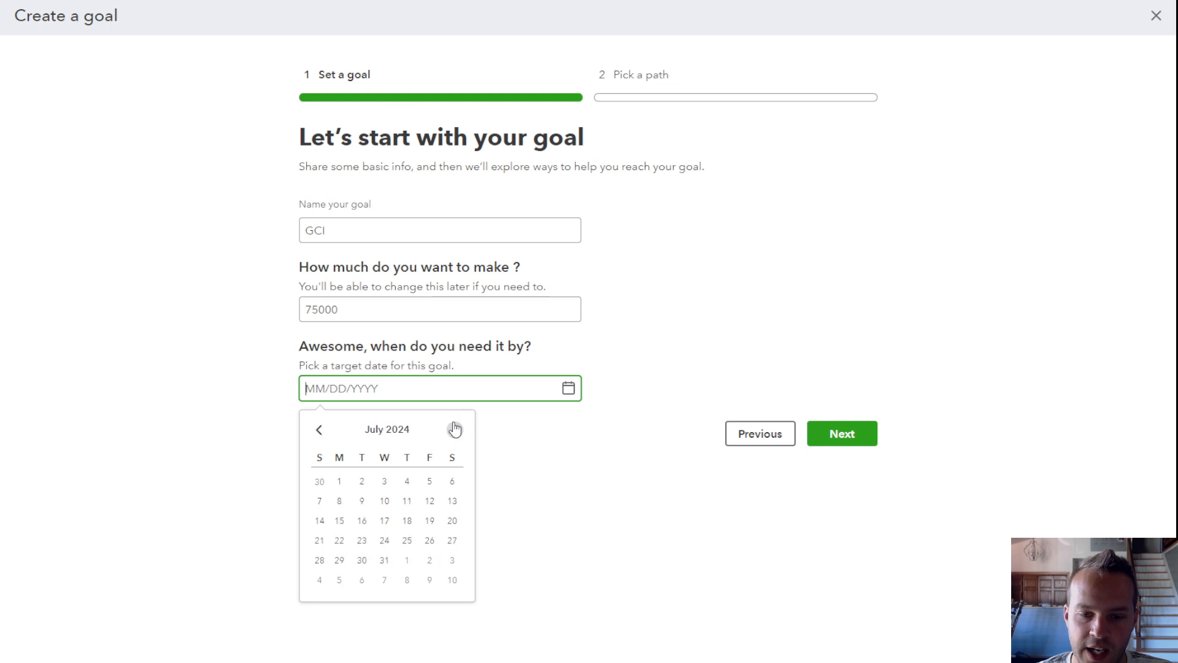
pyautogui.click(455, 429)
pyautogui.click(454, 429)
pyautogui.click(455, 429)
pyautogui.click(455, 428)
pyautogui.click(454, 429)
pyautogui.click(454, 428)
pyautogui.click(454, 428)
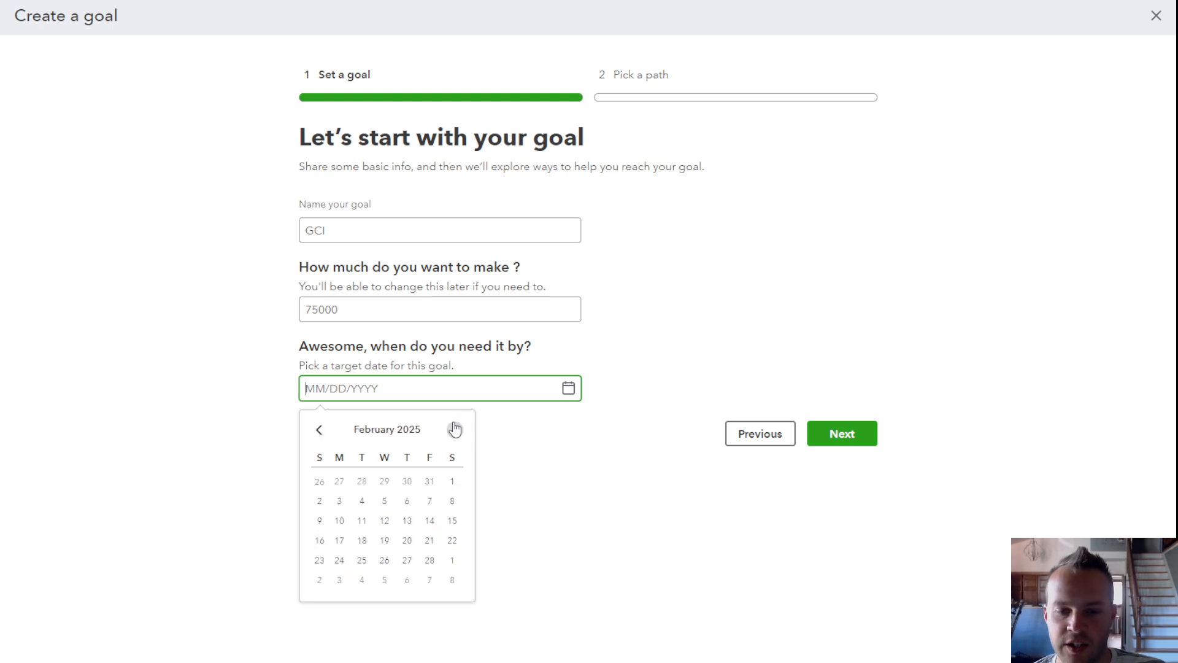
pyautogui.click(455, 429)
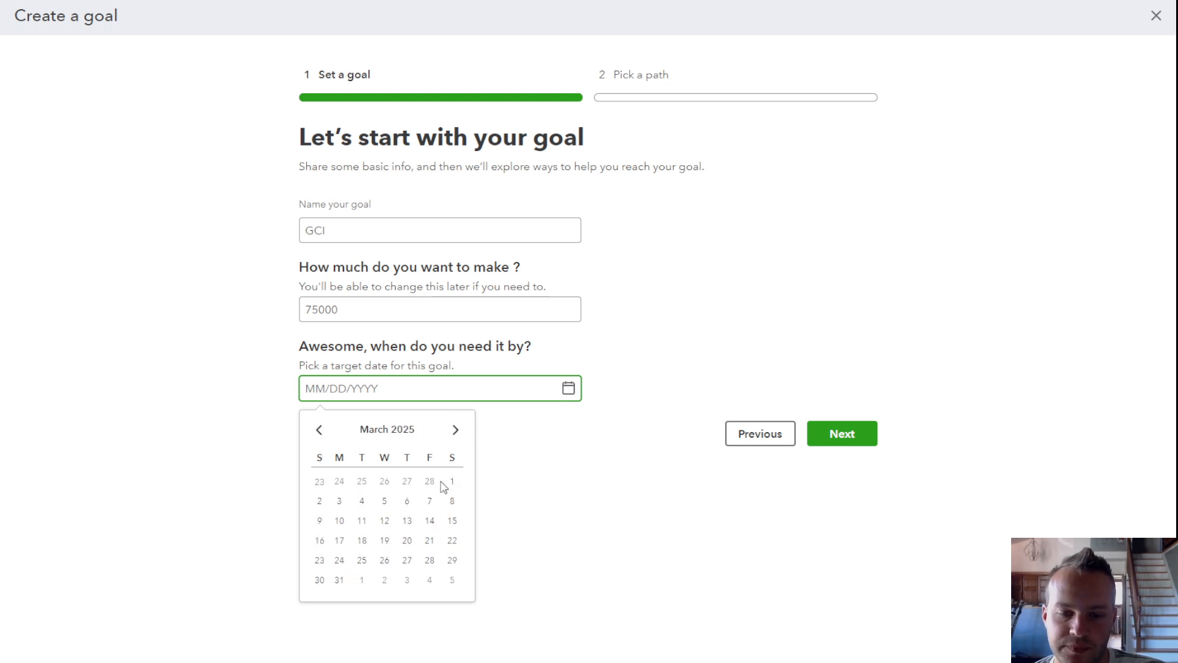
pyautogui.click(338, 581)
pyautogui.click(834, 440)
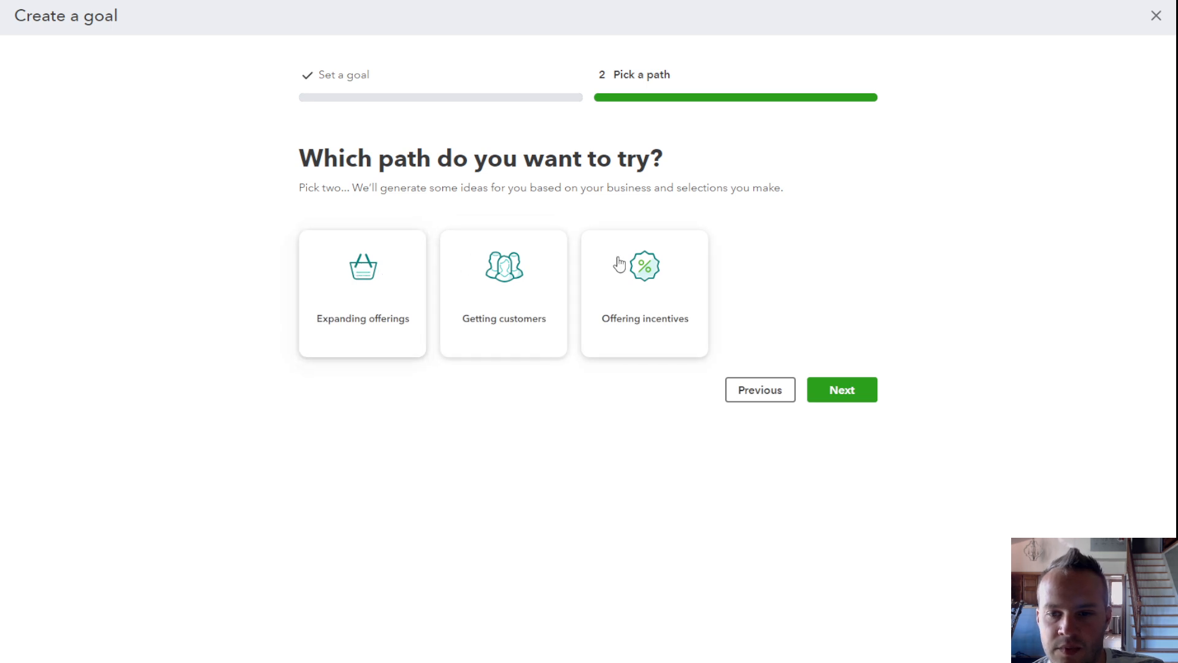
# Step: Choose Offering incentives and Getting customers as the goal's paths and finish creating the goal
pyautogui.click(645, 287)
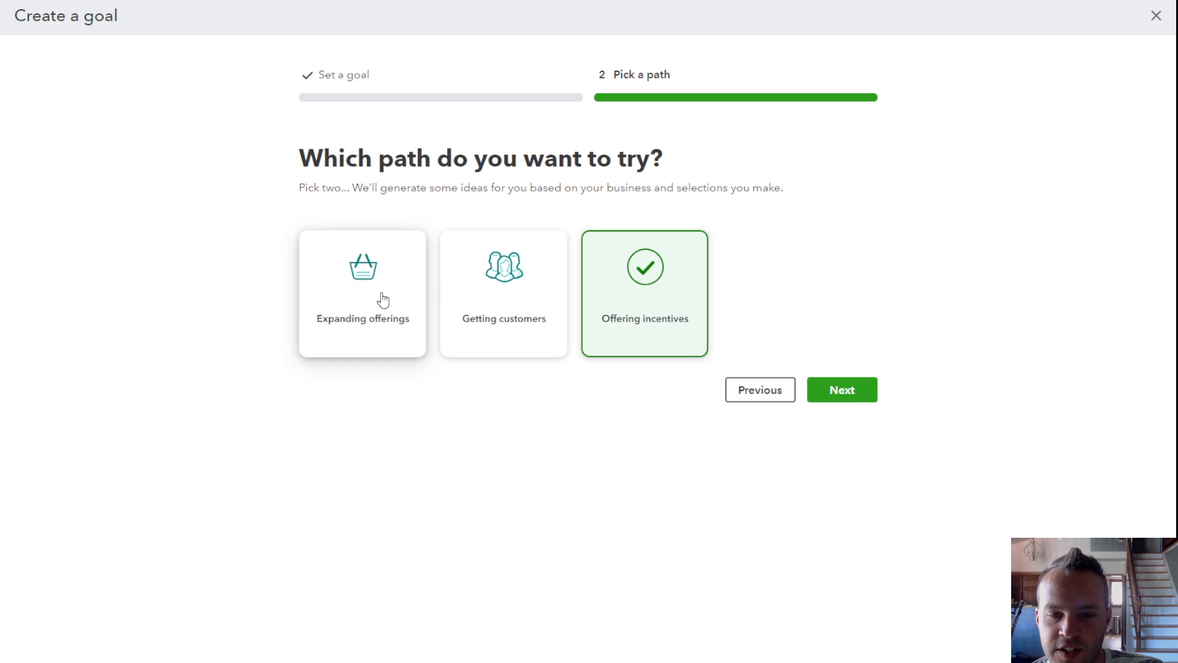
pyautogui.click(490, 305)
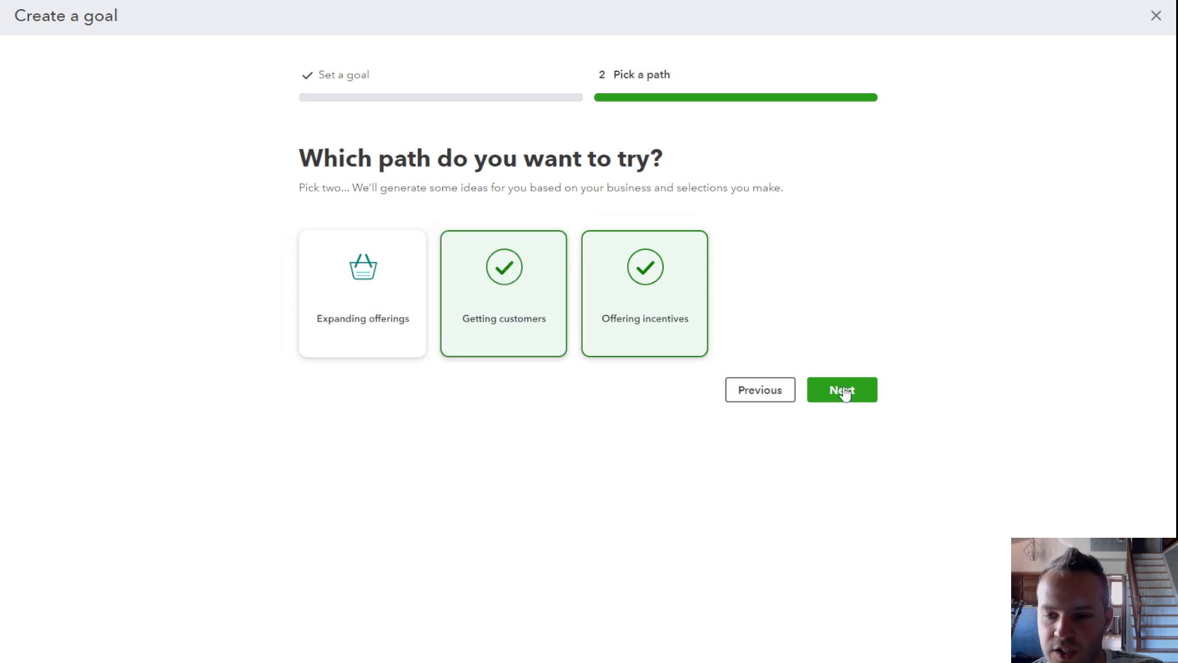
pyautogui.click(864, 395)
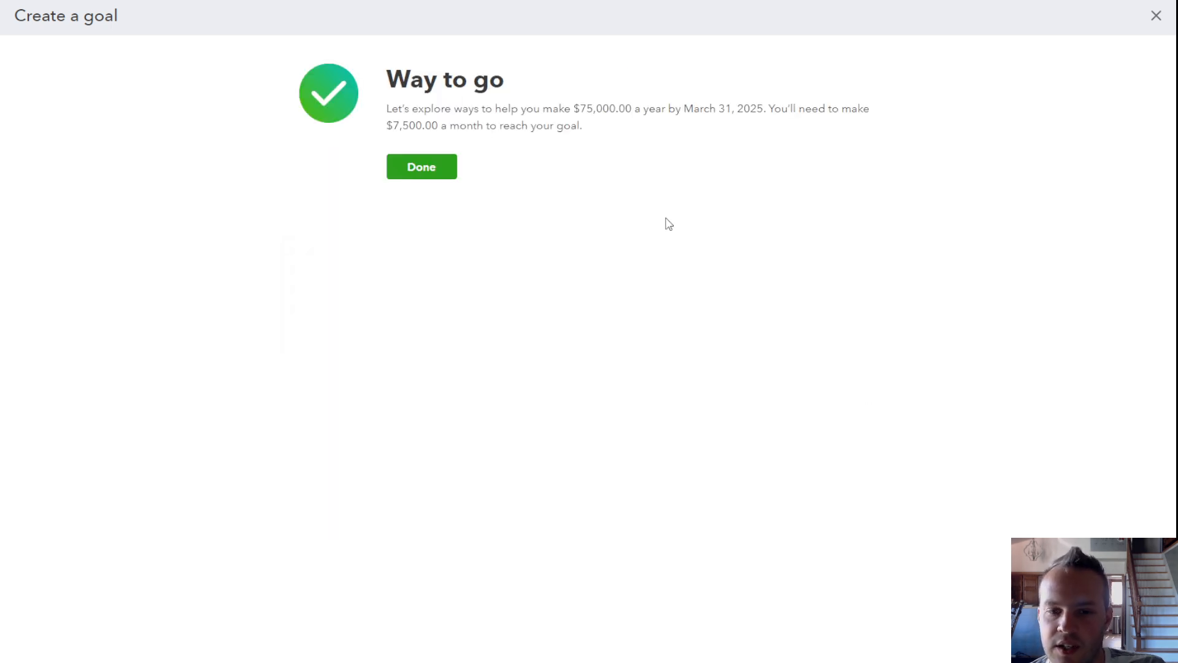
pyautogui.click(428, 172)
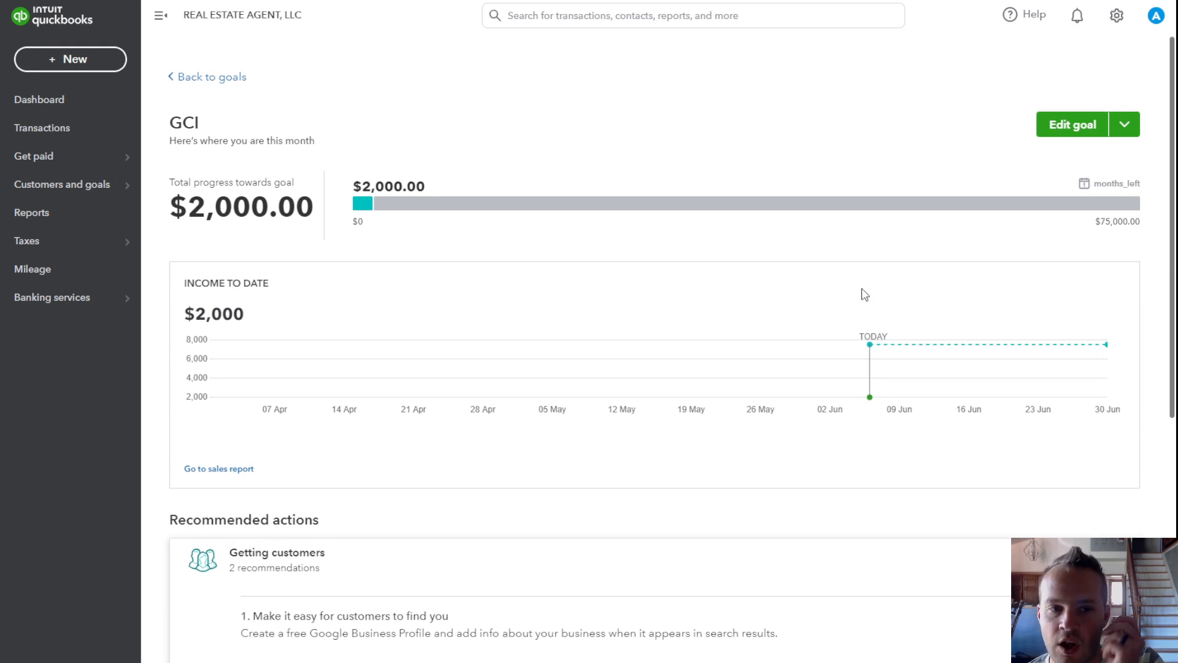
# Step: Examine the GCI goal's recommended actions for getting customers and offering incentives, and its progress and remaining time
pyautogui.scroll(-1, 727, 259)
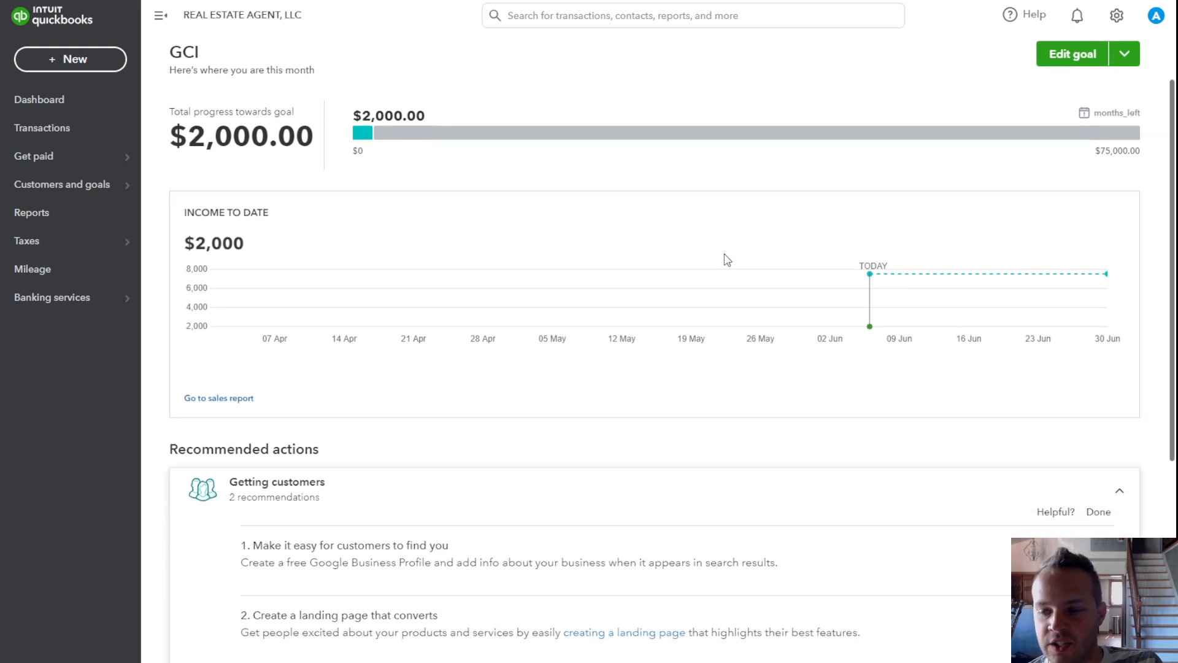
pyautogui.scroll(-1, 727, 260)
pyautogui.scroll(-1, 727, 259)
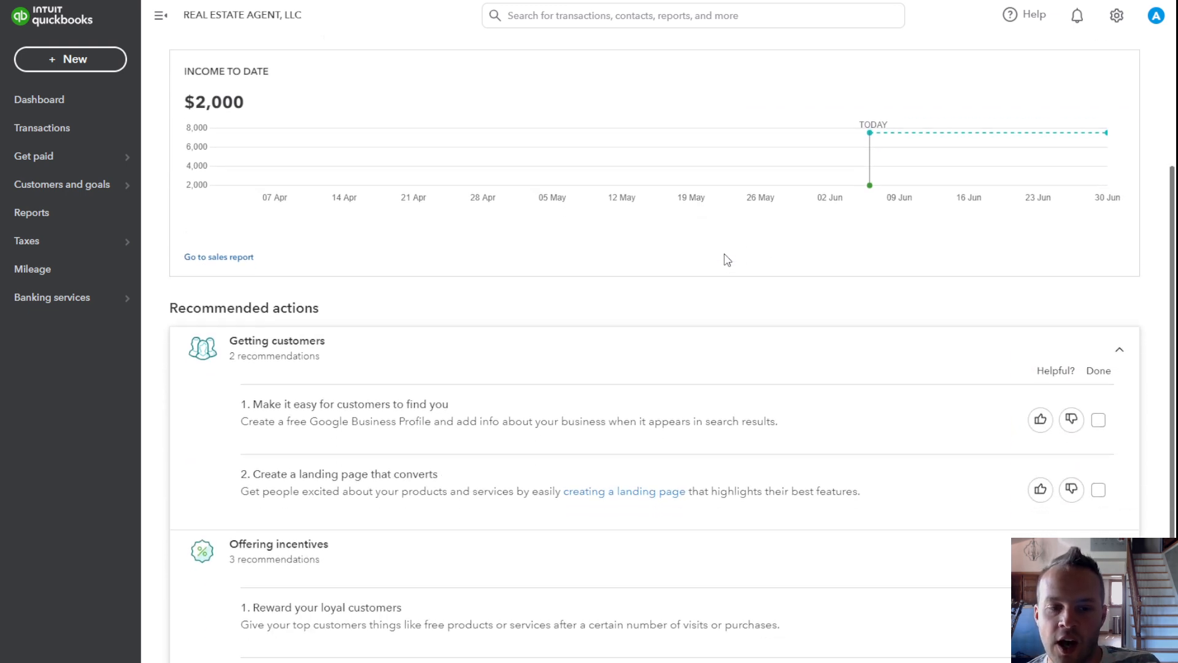
pyautogui.scroll(-2, 727, 259)
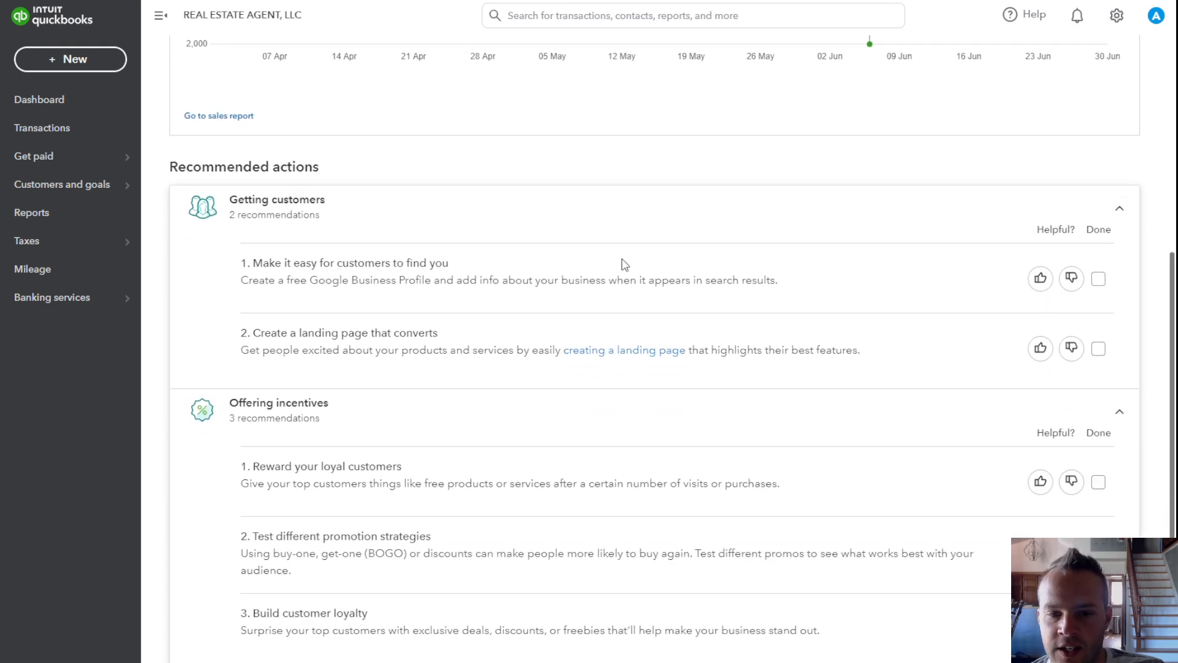
pyautogui.moveTo(292, 264); pyautogui.dragTo(887, 366)
pyautogui.scroll(-1, 887, 366)
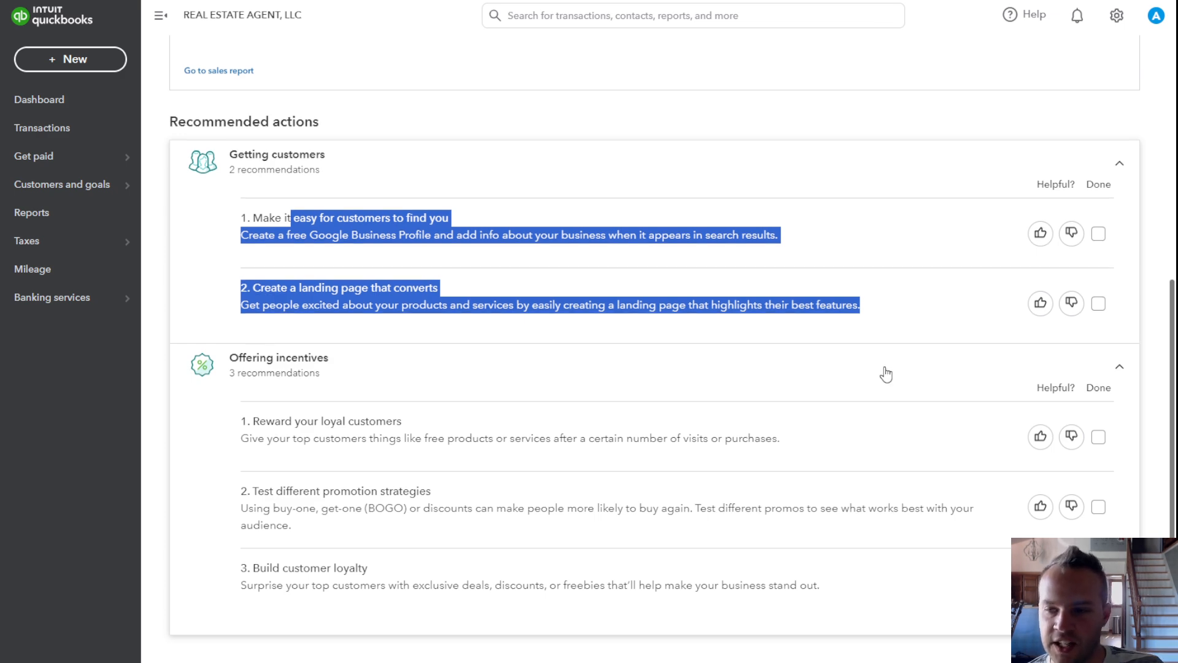
pyautogui.scroll(6, 886, 374)
pyautogui.click(1118, 505)
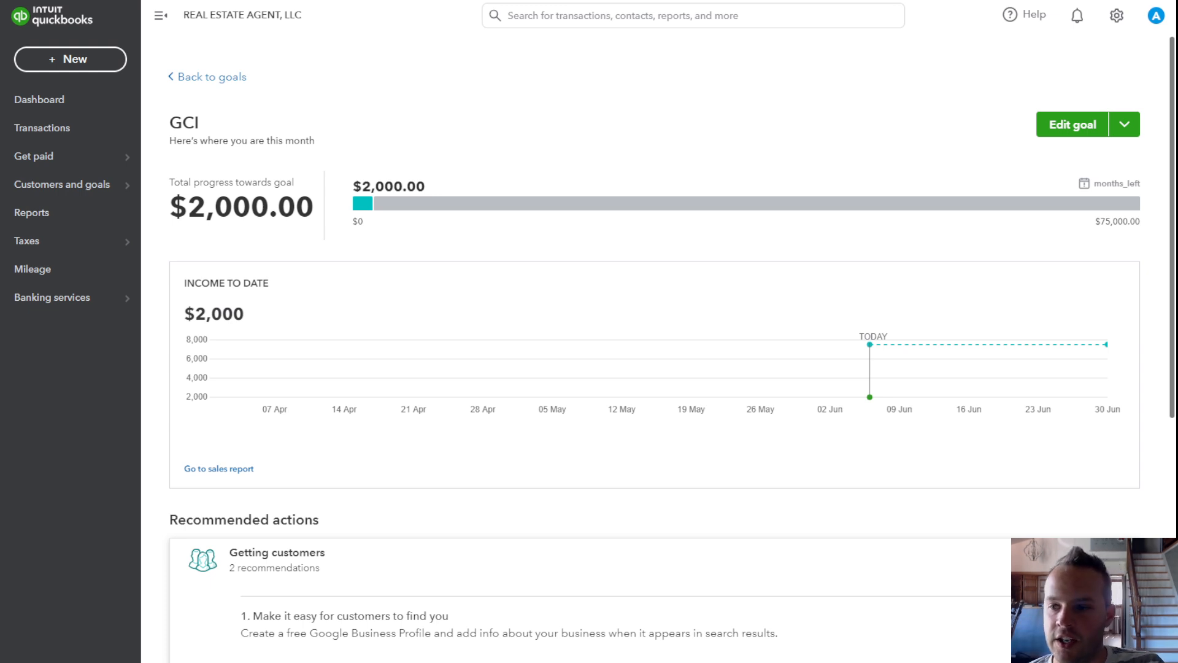
pyautogui.moveTo(1086, 186); pyautogui.dragTo(1154, 190)
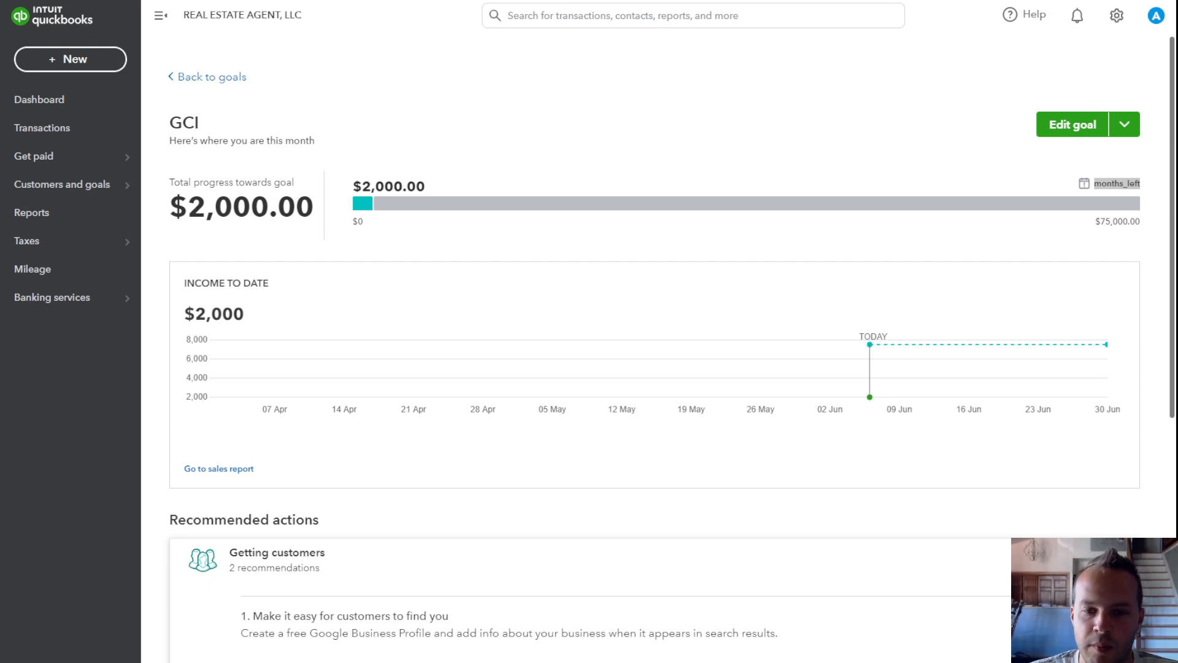
pyautogui.click(704, 90)
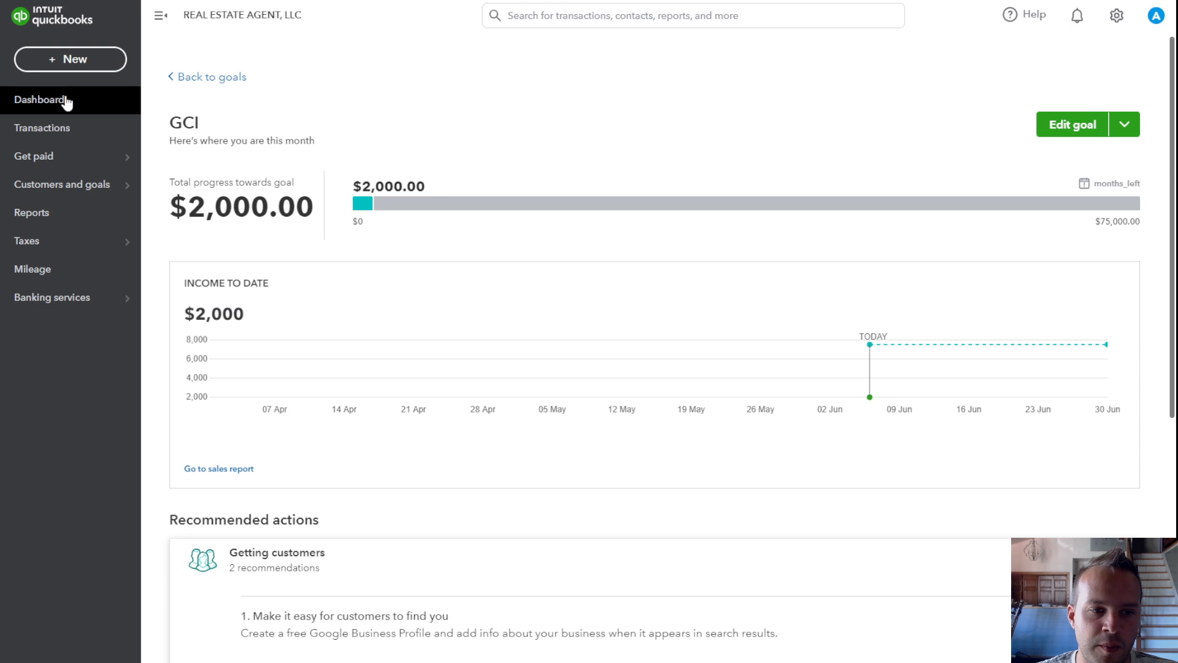
# Step: Return to the dashboard and open a new blank invoice
pyautogui.moveTo(67, 171)
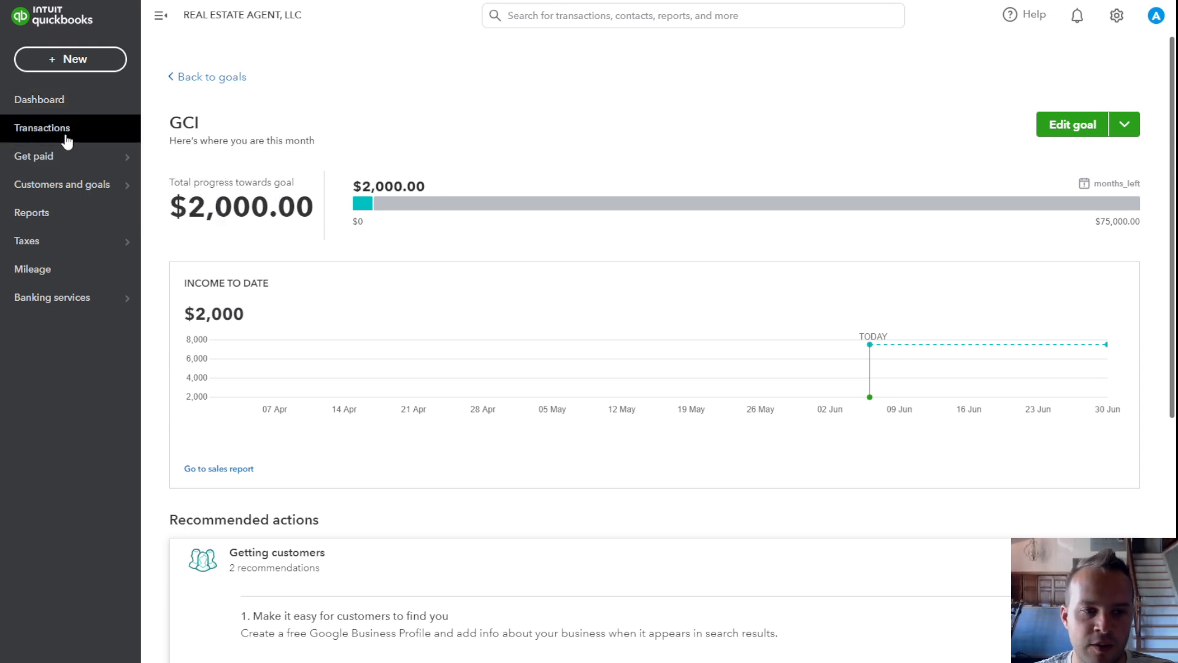
pyautogui.moveTo(67, 196)
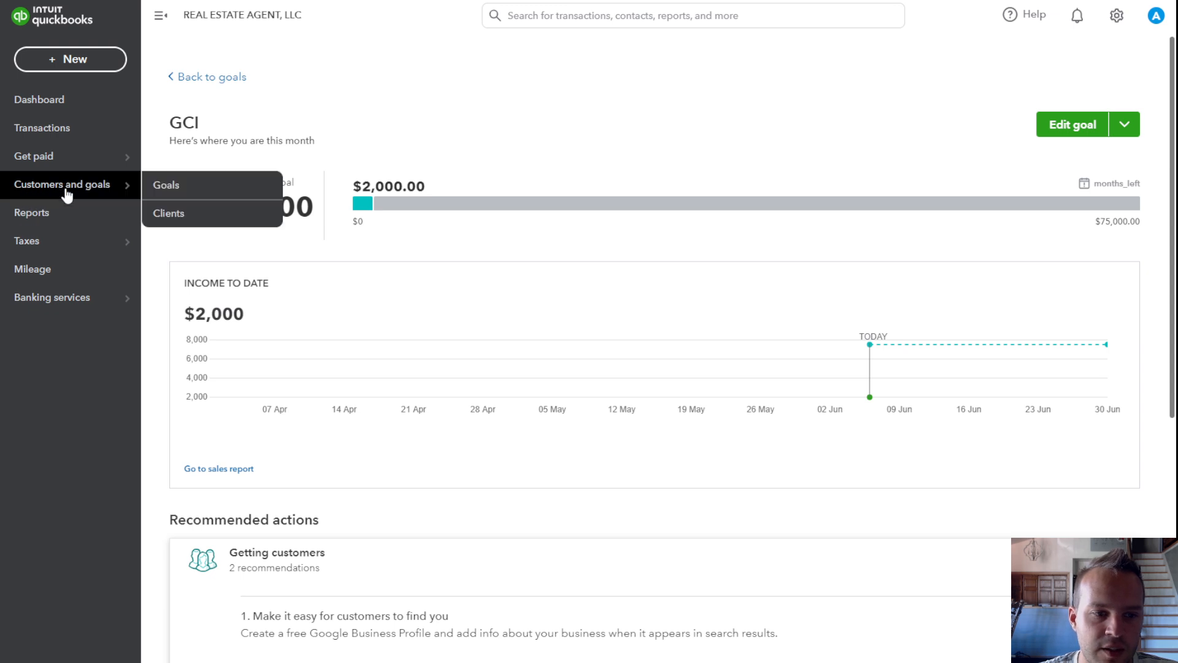
pyautogui.click(65, 103)
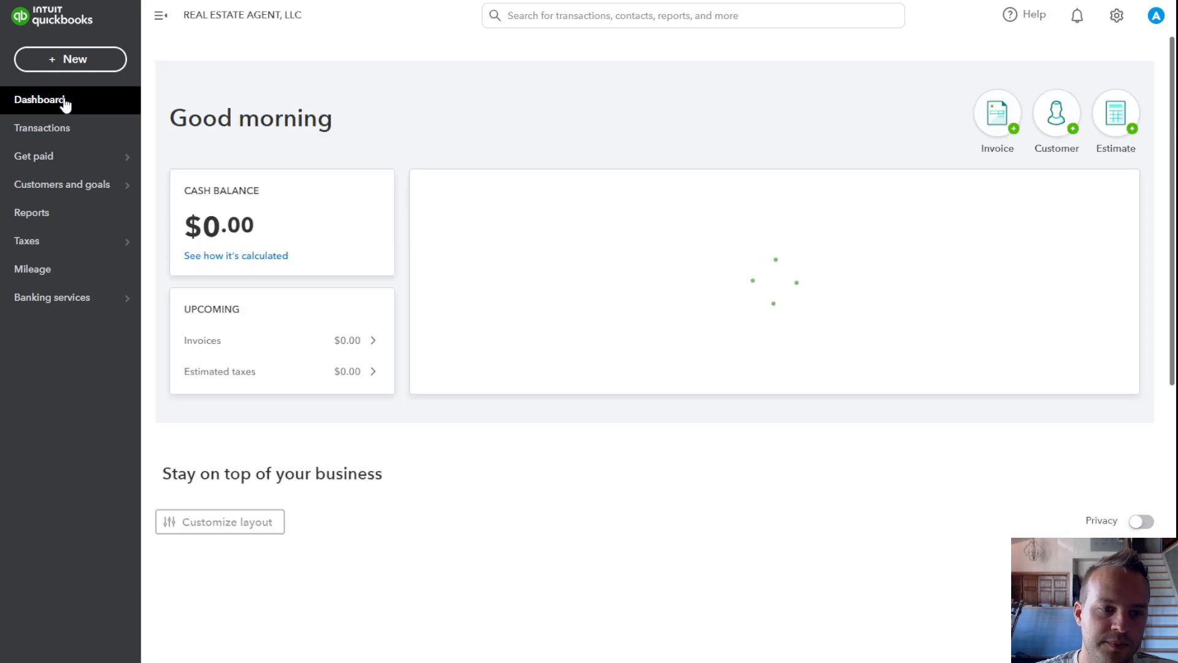
pyautogui.click(62, 59)
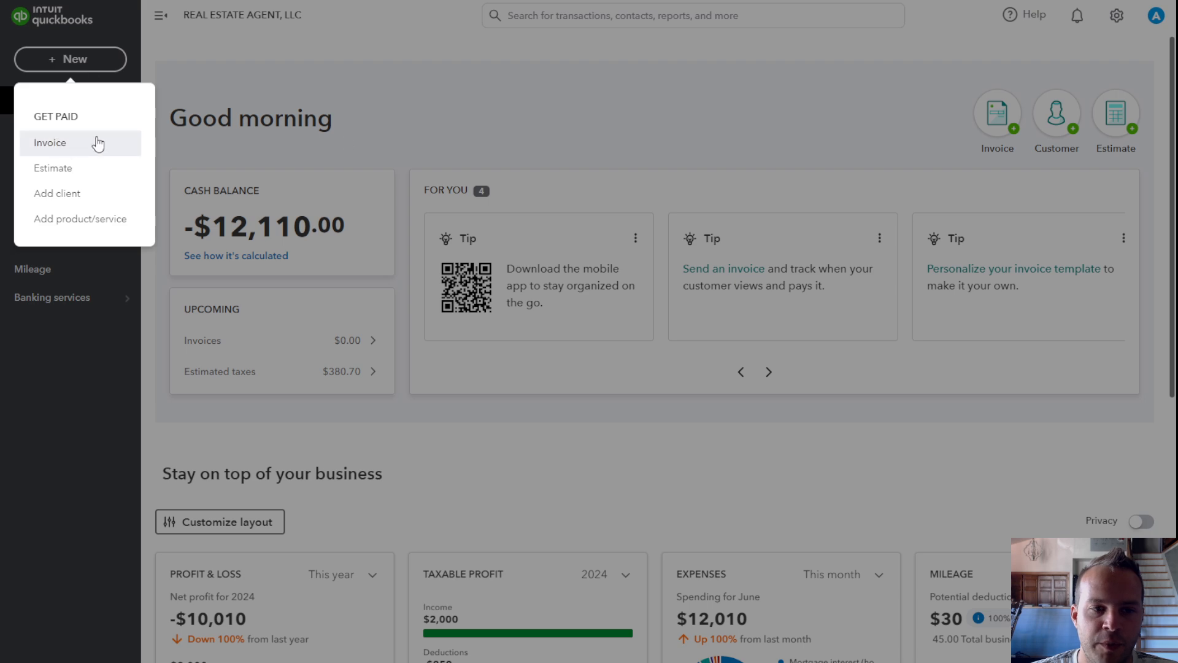
pyautogui.click(992, 122)
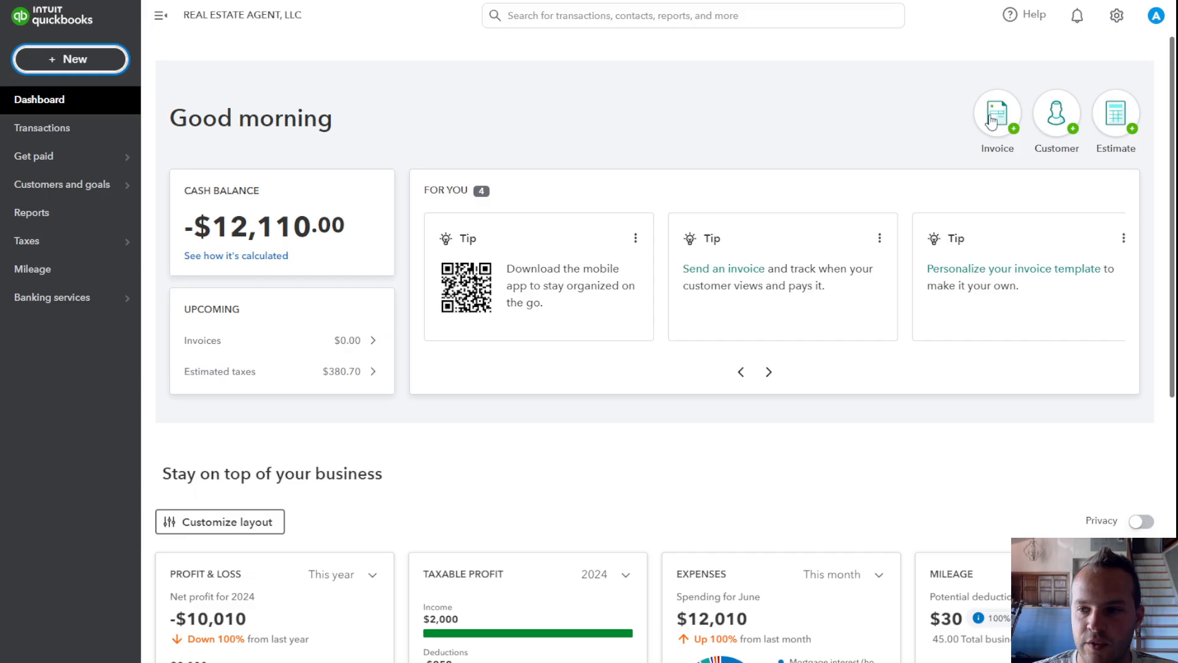
pyautogui.click(991, 121)
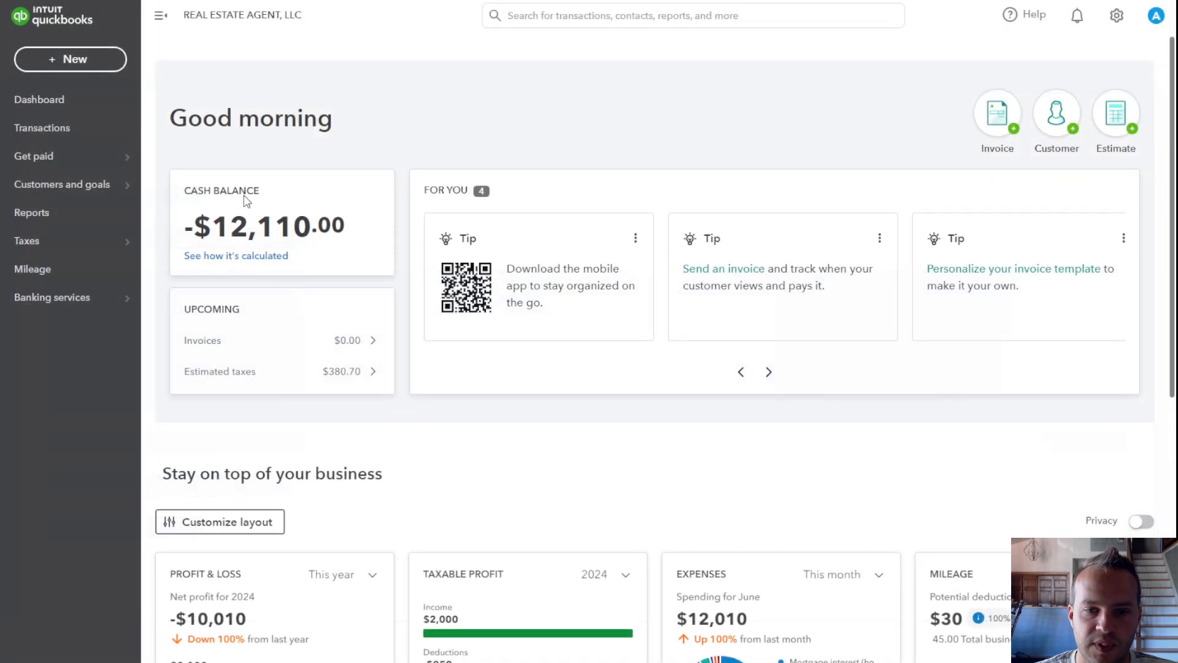
pyautogui.click(997, 116)
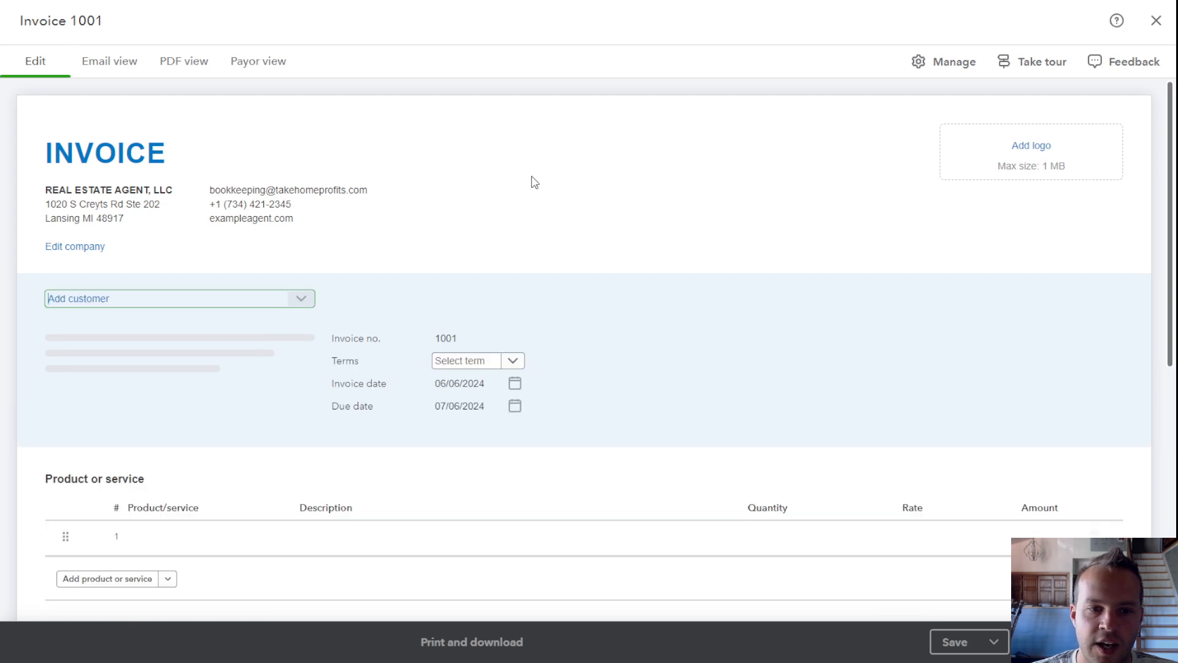
# Step: Add a new customer to the invoice by entering only the client's display name and saving the client
pyautogui.scroll(-1, 244, 215)
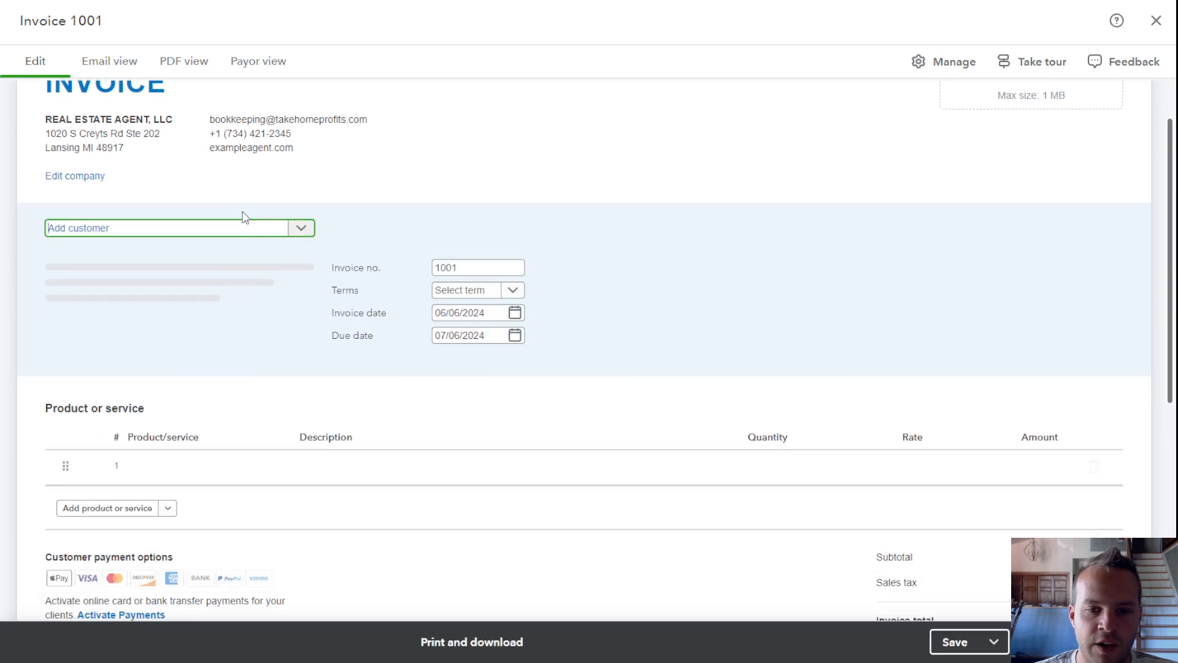
pyautogui.click(162, 231)
pyautogui.click(148, 257)
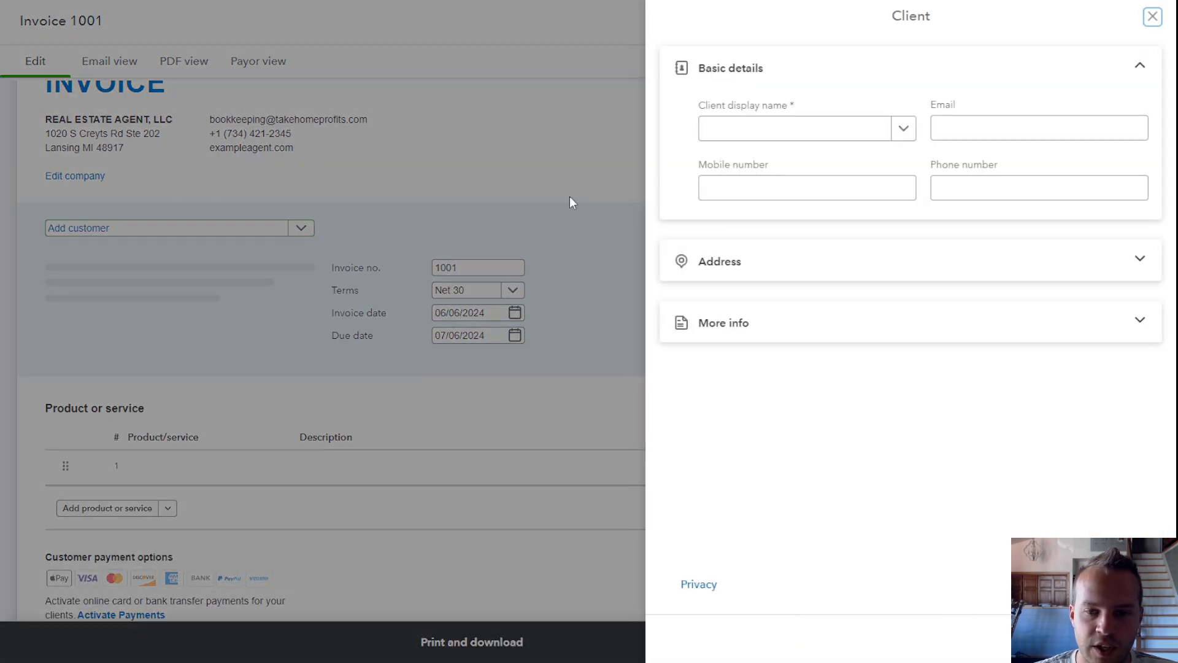
pyautogui.click(744, 134)
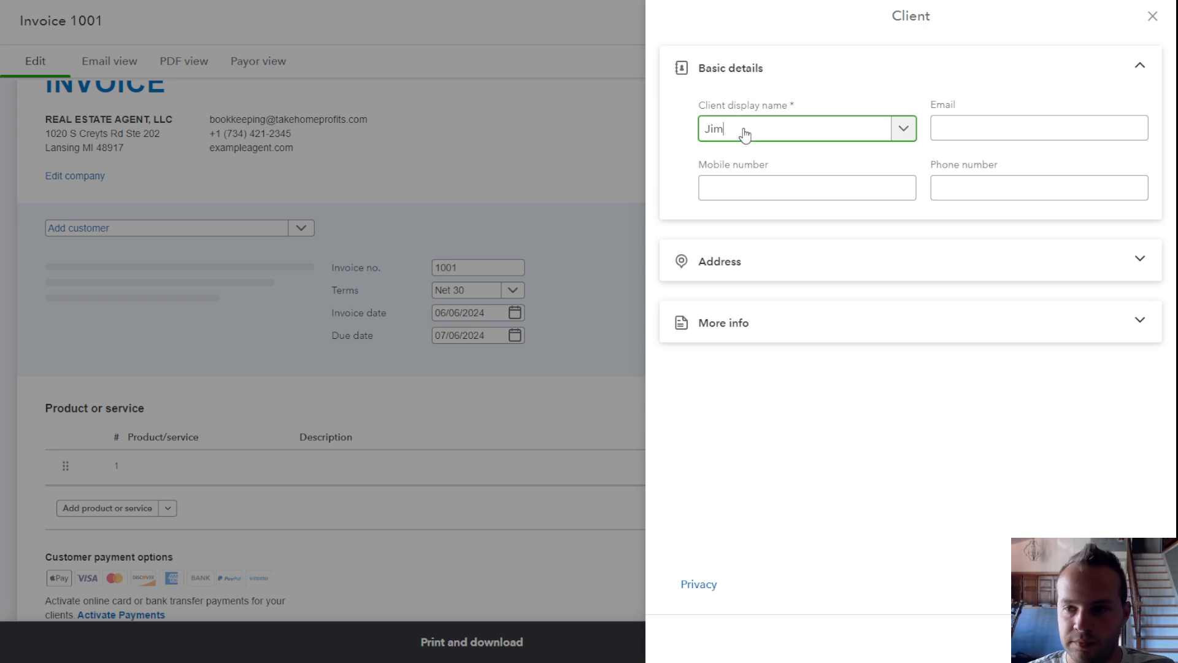
pyautogui.click(804, 477)
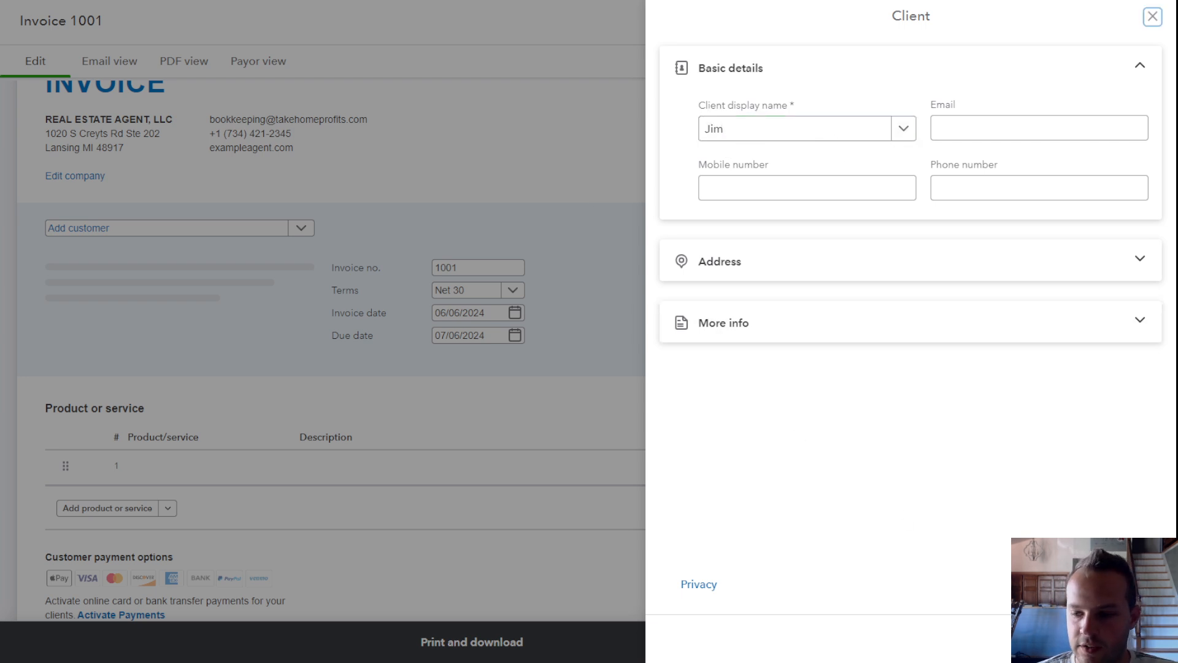
# Step: Try the Due on receipt and Net 30 payment terms on the invoice and compare the resulting dates
pyautogui.scroll(-2, 393, 264)
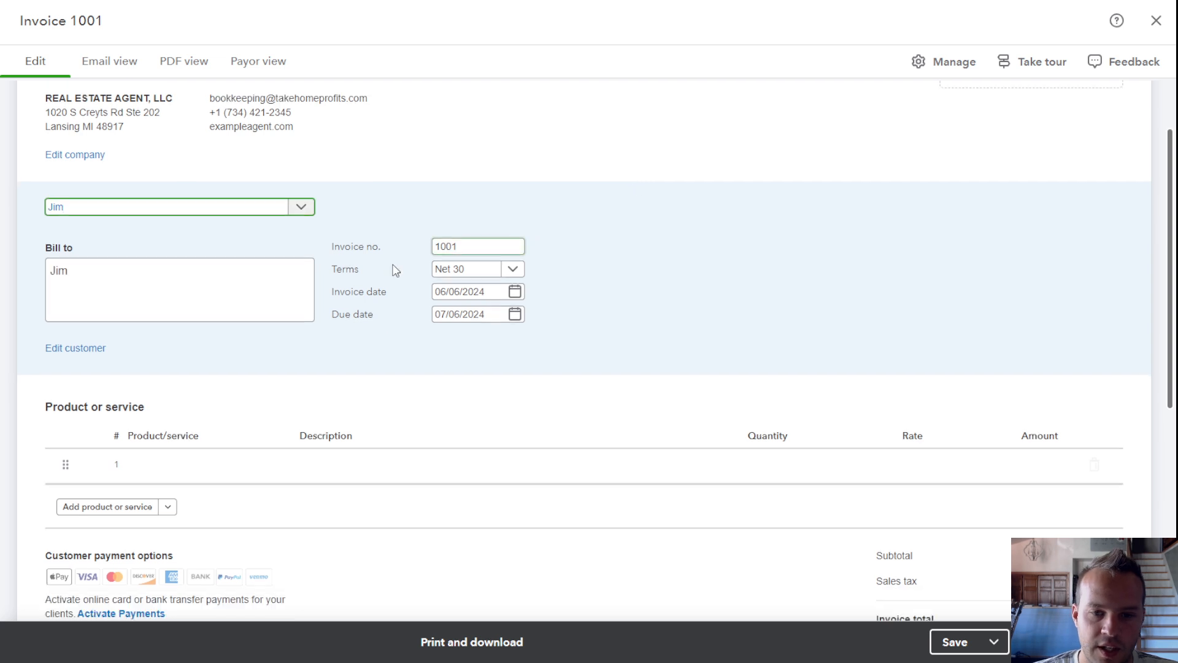
pyautogui.click(511, 150)
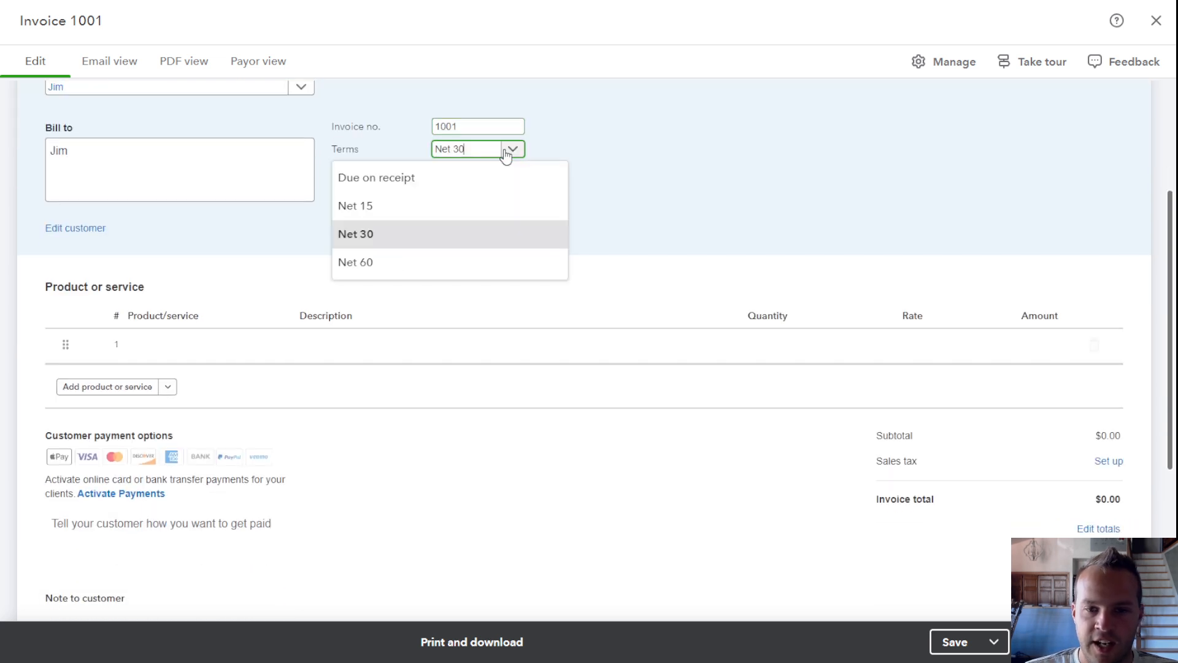
pyautogui.click(464, 178)
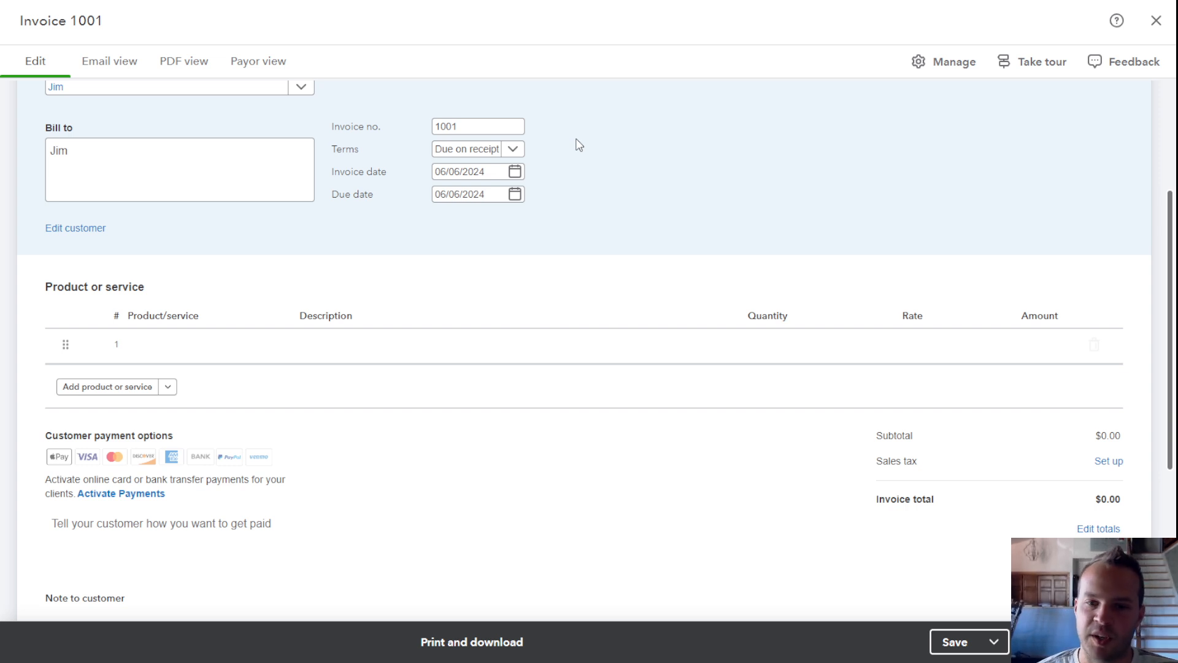
pyautogui.click(511, 150)
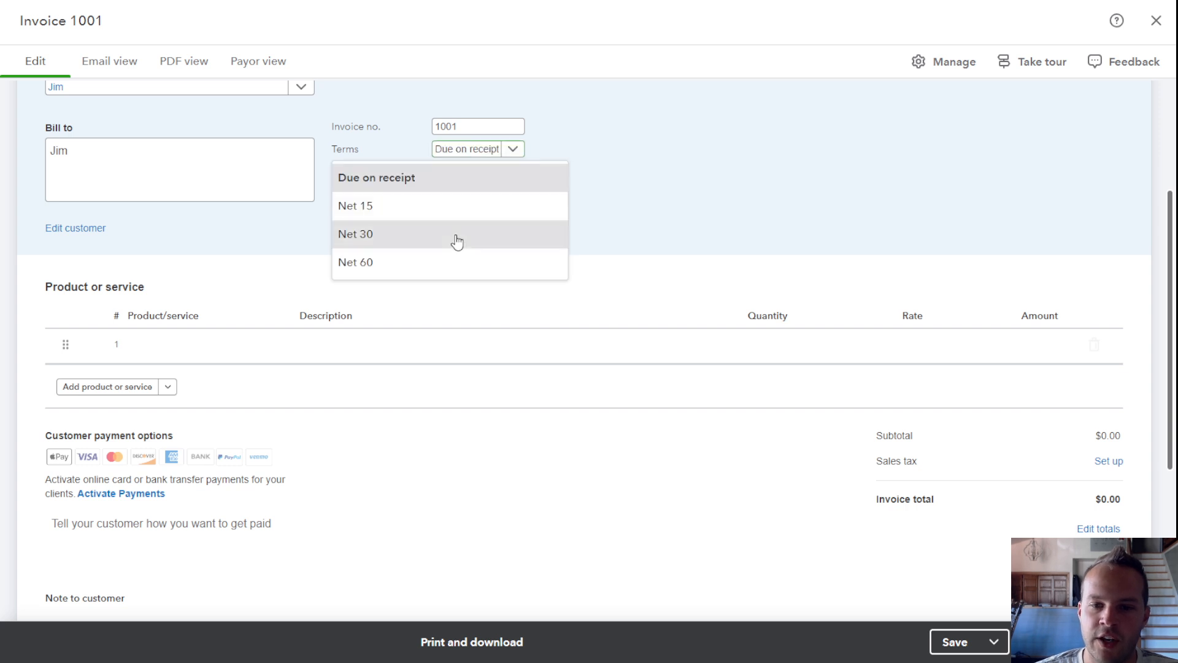
pyautogui.click(456, 241)
pyautogui.click(503, 149)
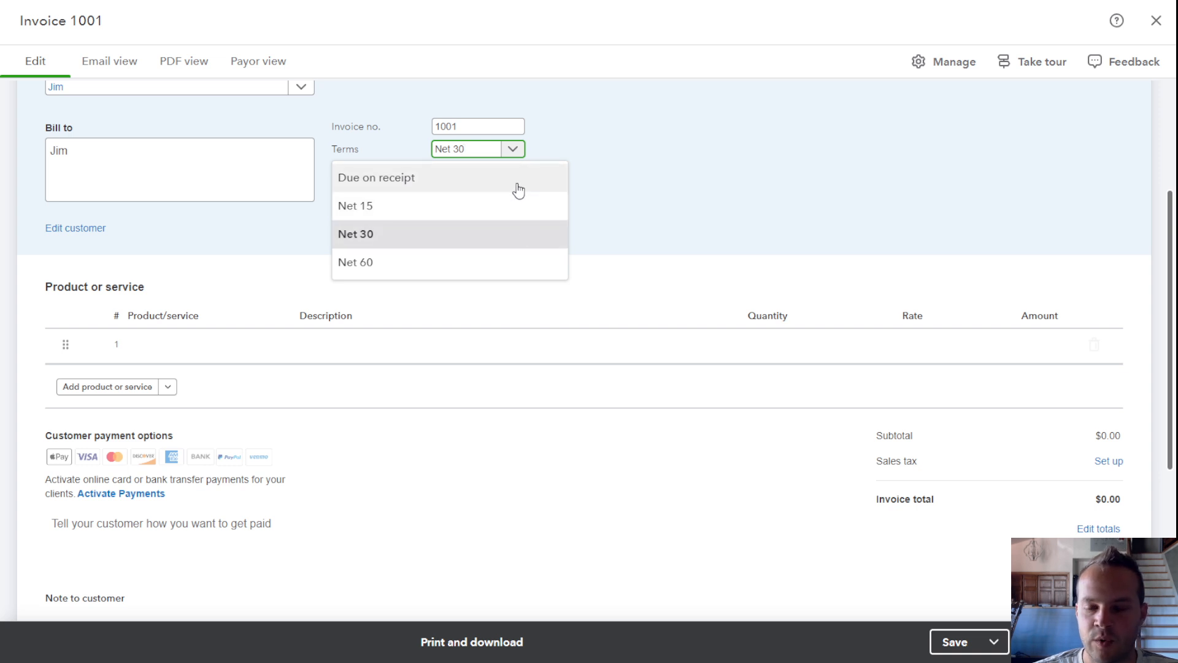
pyautogui.click(464, 245)
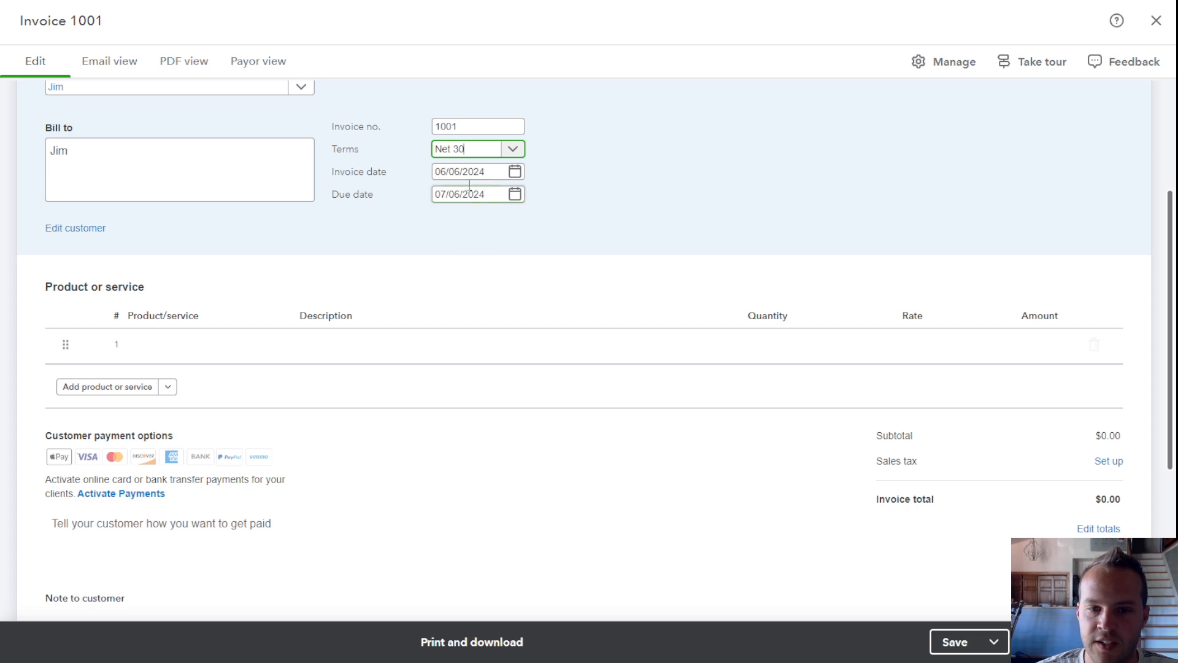
pyautogui.click(451, 171)
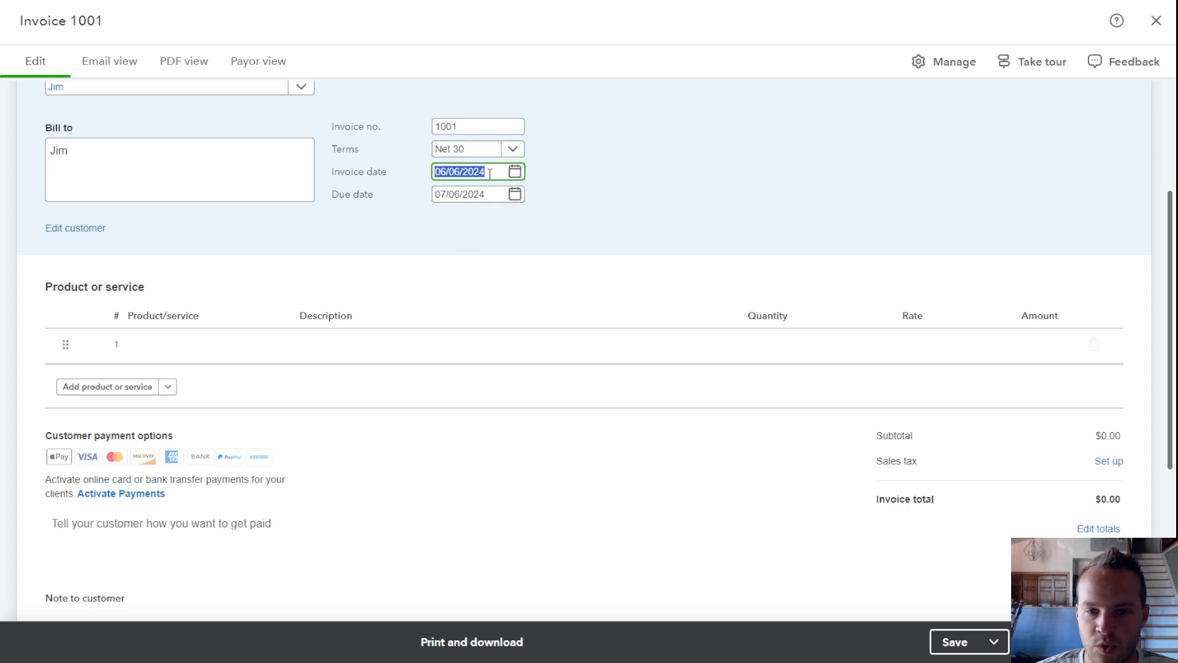
pyautogui.click(440, 193)
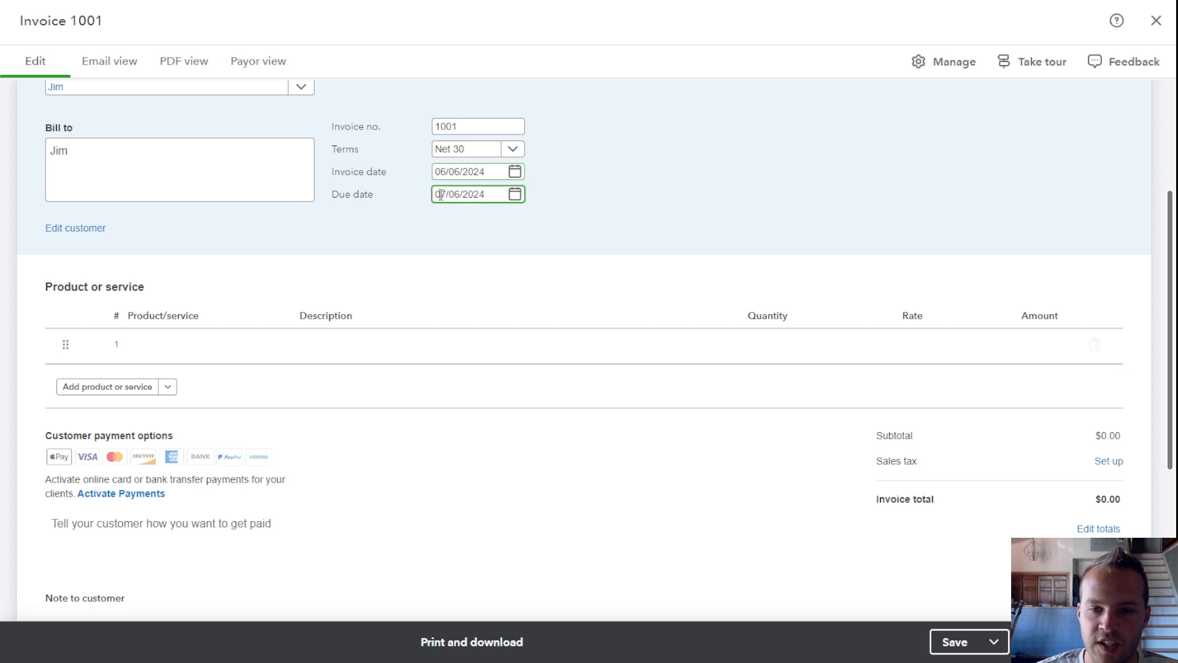
# Step: Set the invoice's payment terms to Net 15 and check the due date
pyautogui.click(457, 151)
pyautogui.click(454, 207)
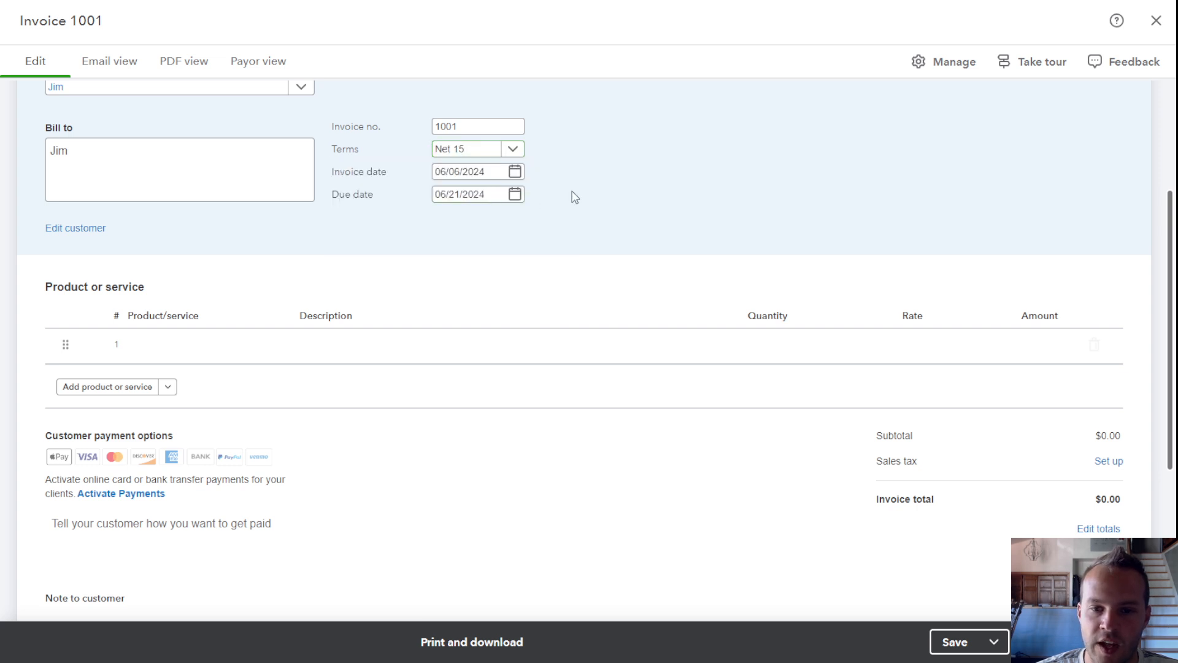
pyautogui.moveTo(489, 196); pyautogui.dragTo(409, 196)
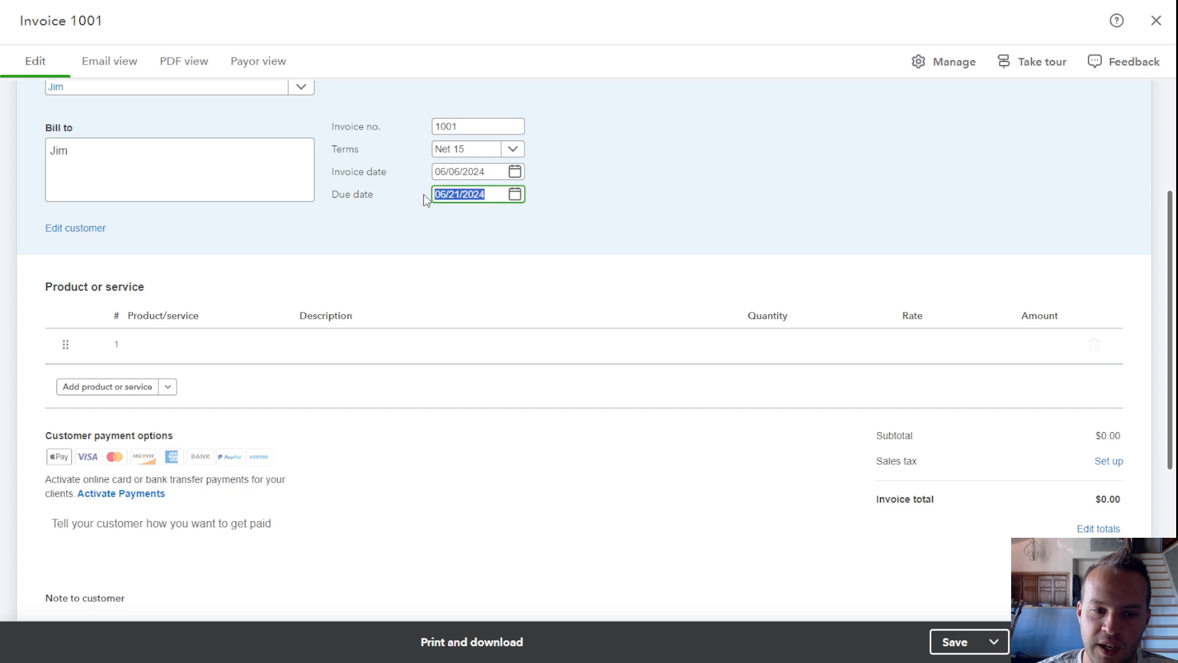
pyautogui.click(598, 202)
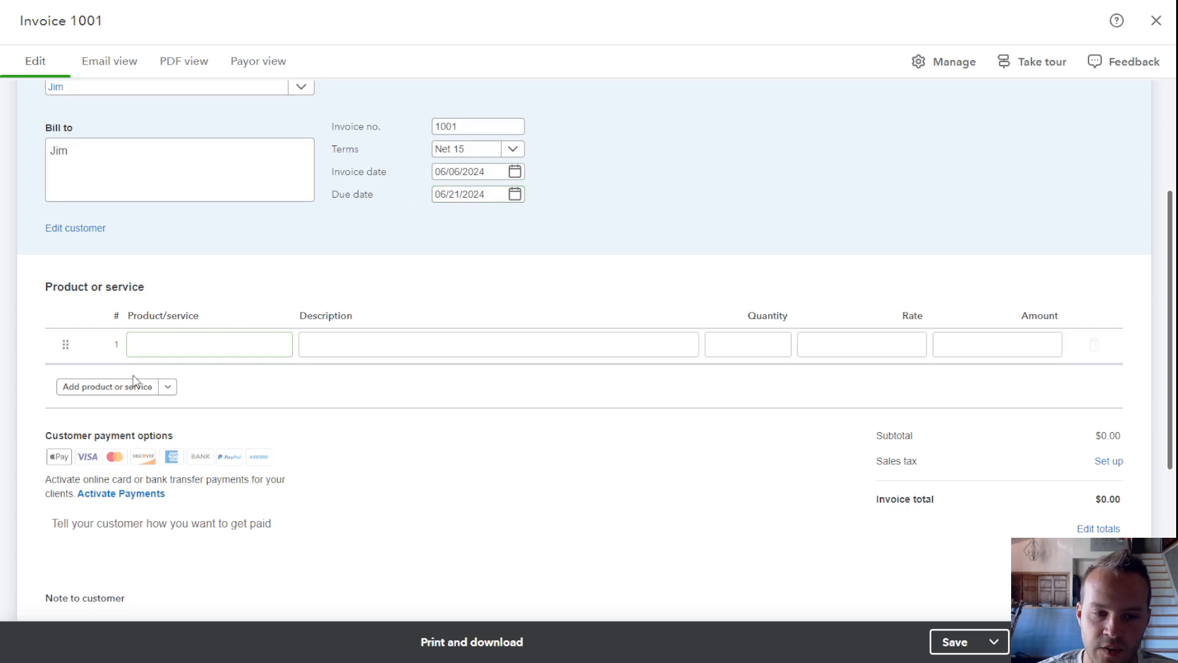
# Step: Add an Hours line item to the invoice at a rate of 20.00 and save the invoice
pyautogui.click(172, 351)
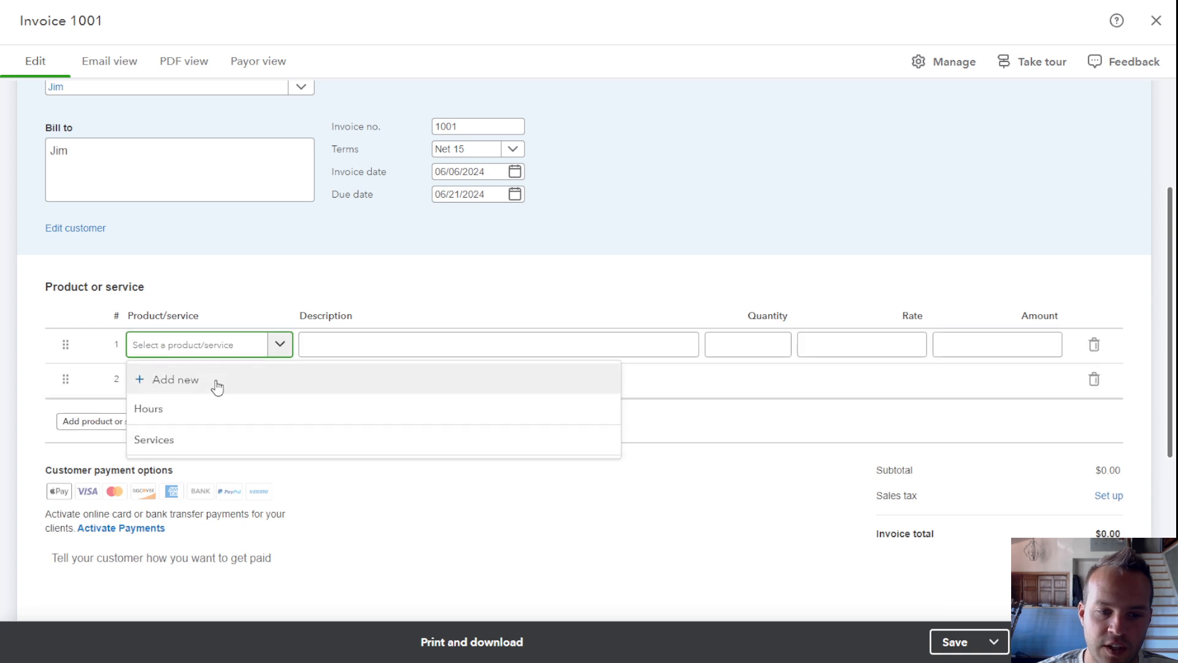
pyautogui.click(202, 414)
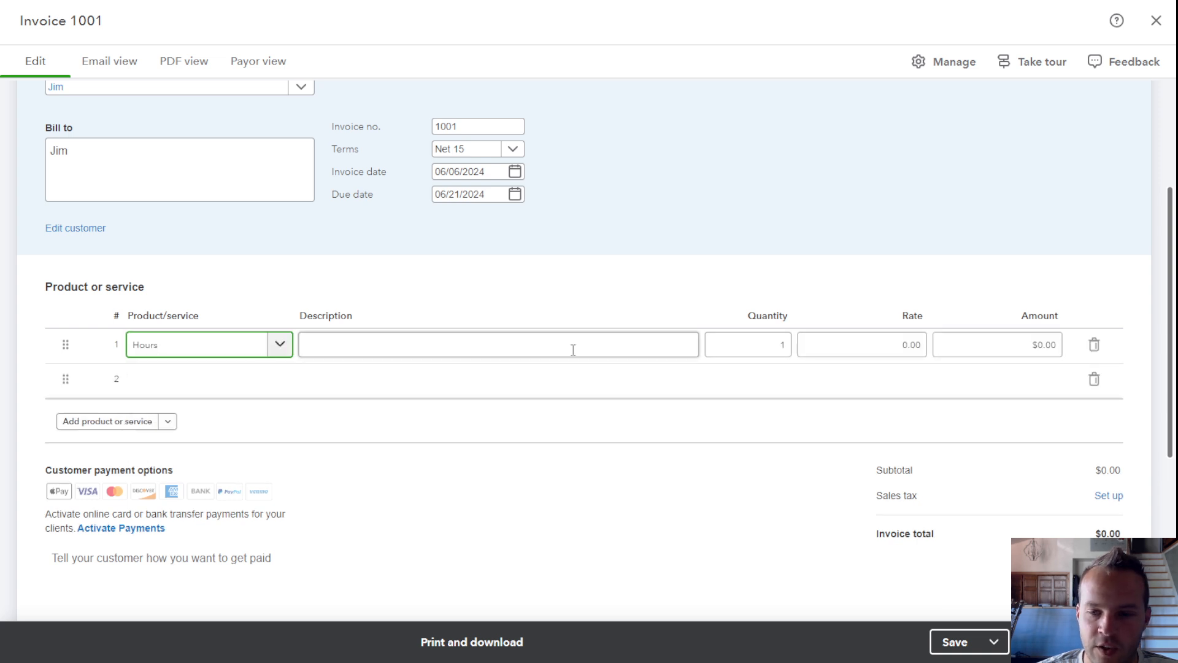
pyautogui.click(891, 339)
pyautogui.write('2')
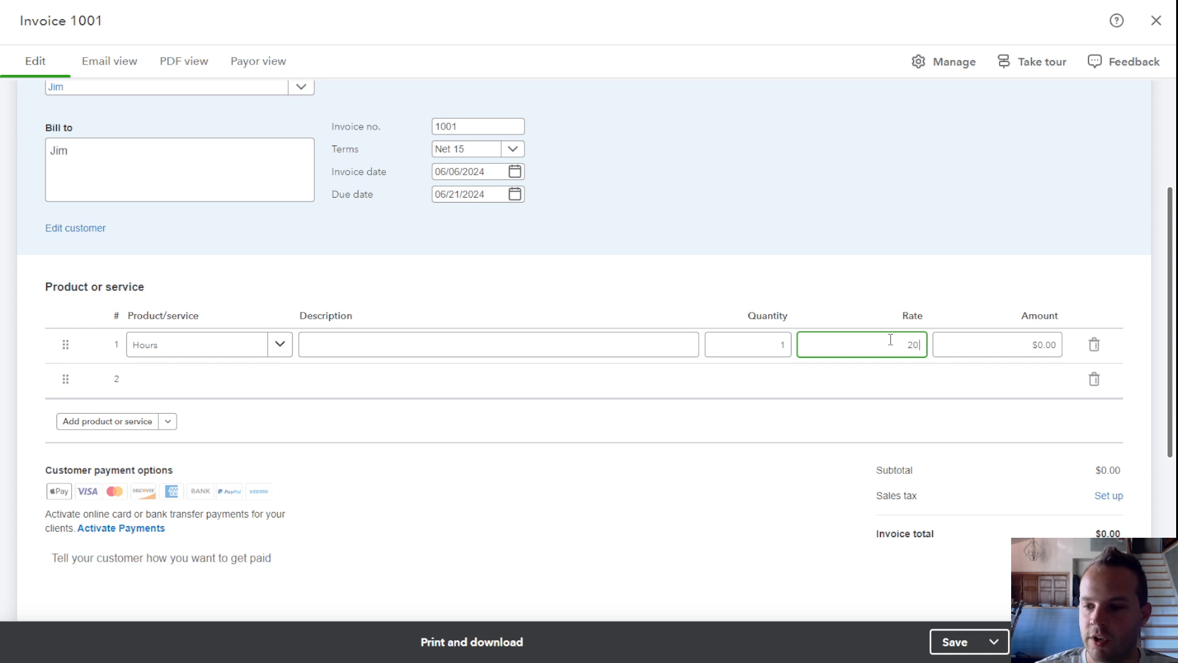
pyautogui.click(880, 283)
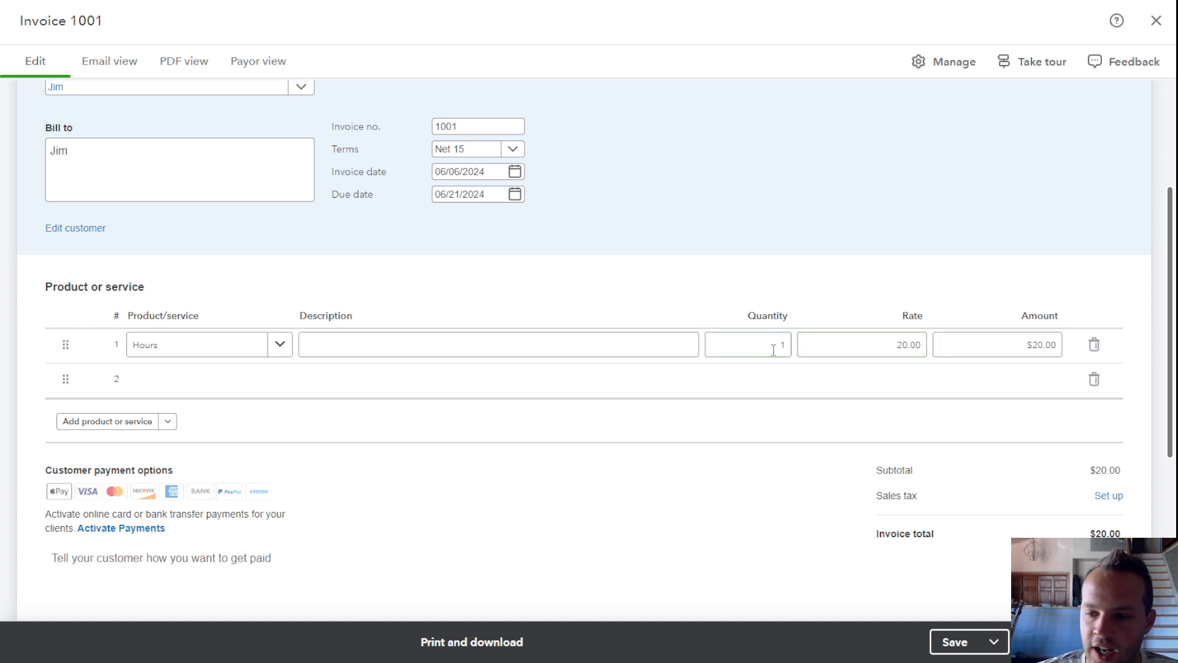
pyautogui.scroll(-1, 1004, 442)
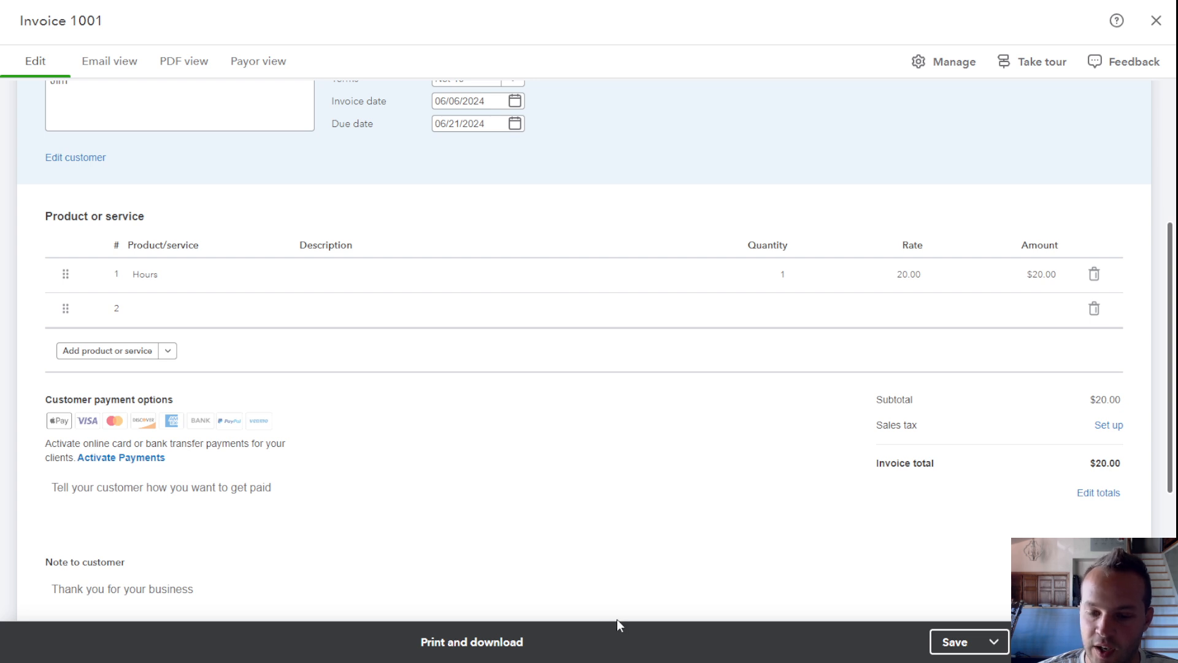
pyautogui.click(955, 642)
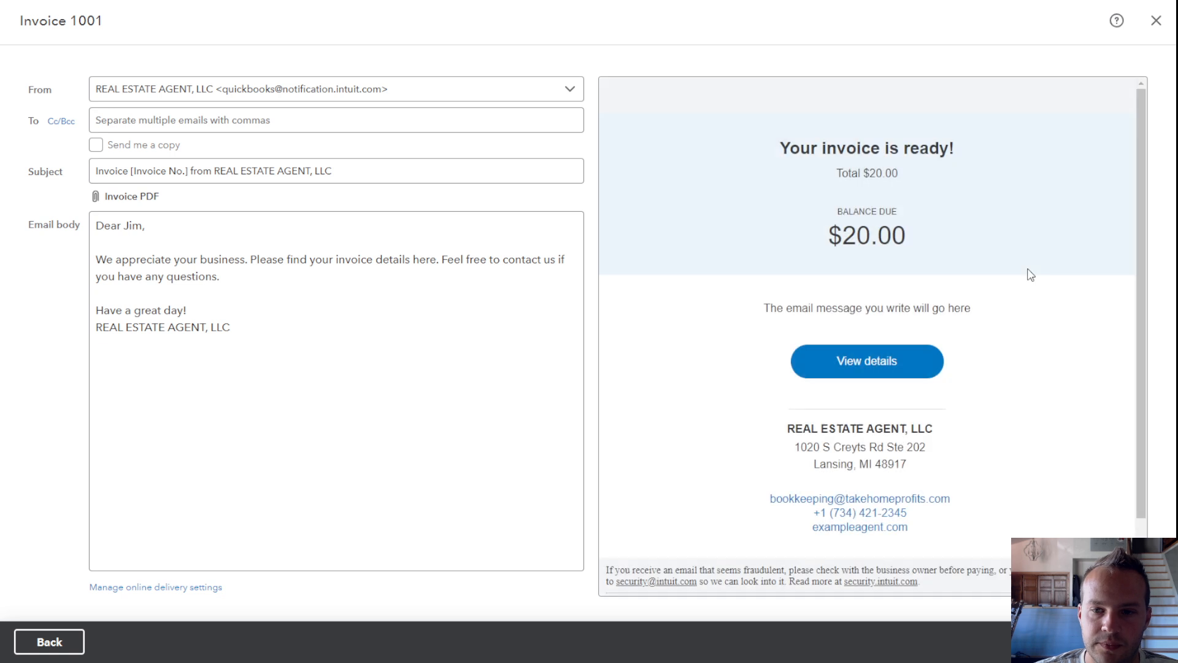
# Step: Review the invoice's email preview, try sending it without a recipient, and close the invoice
pyautogui.scroll(-2, 886, 353)
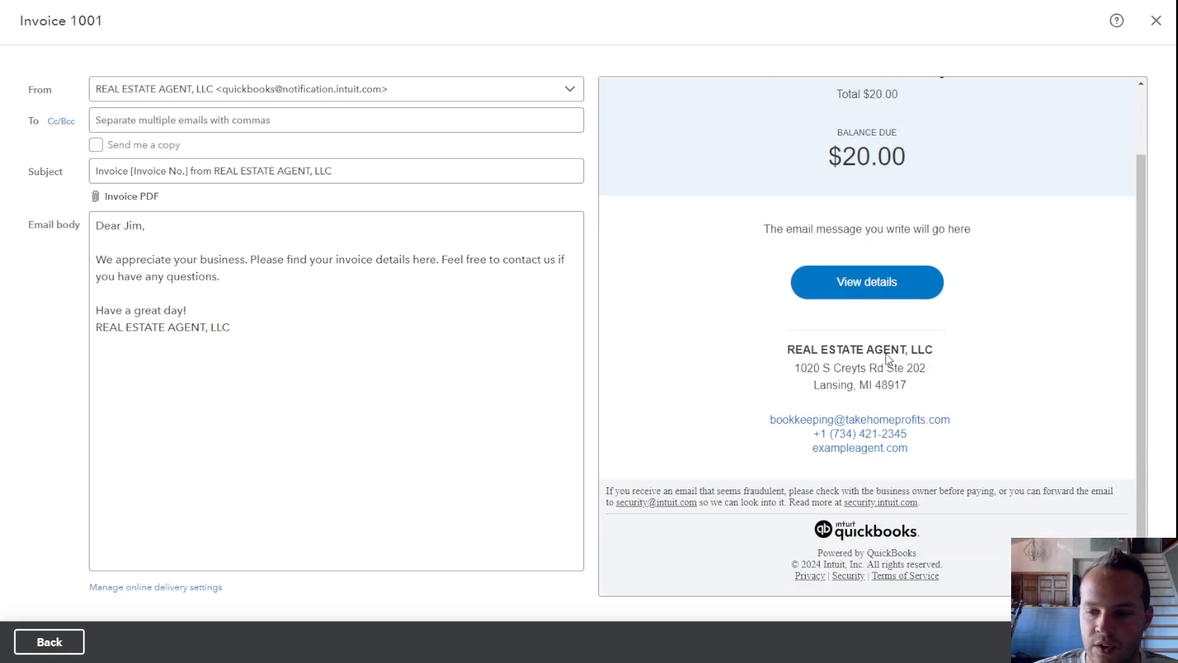
pyautogui.scroll(2, 887, 353)
pyautogui.scroll(-2, 887, 354)
pyautogui.scroll(2, 887, 353)
pyautogui.scroll(-2, 886, 353)
pyautogui.scroll(2, 886, 353)
pyautogui.scroll(1, 886, 353)
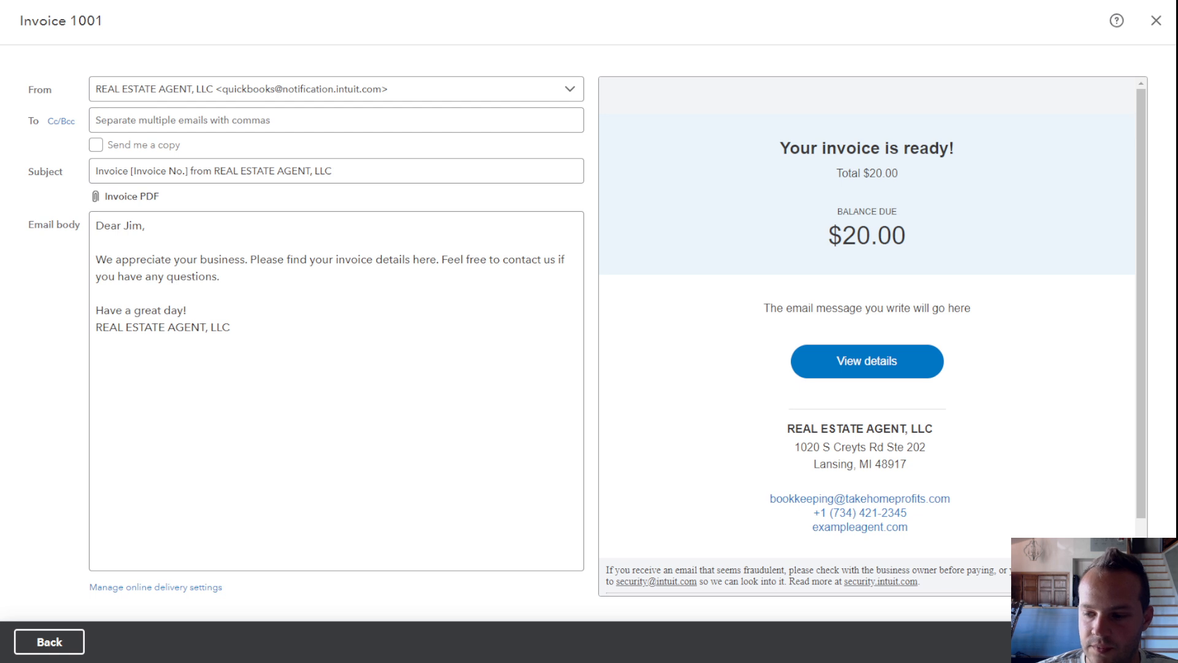
pyautogui.click(1098, 641)
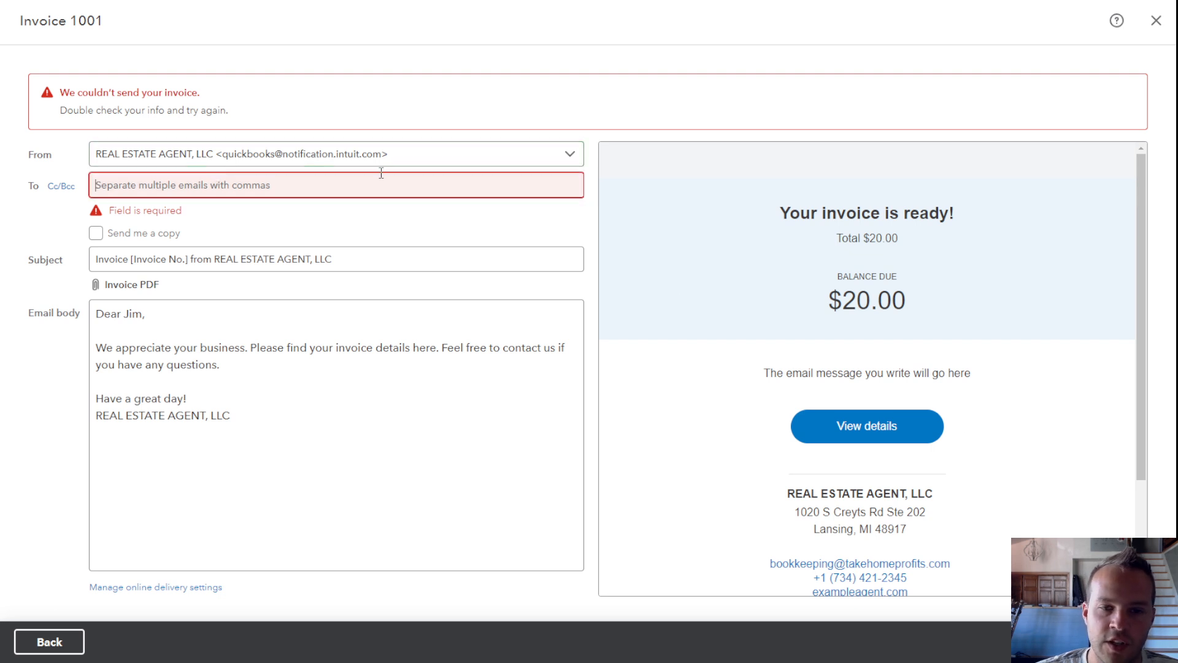
pyautogui.click(1156, 21)
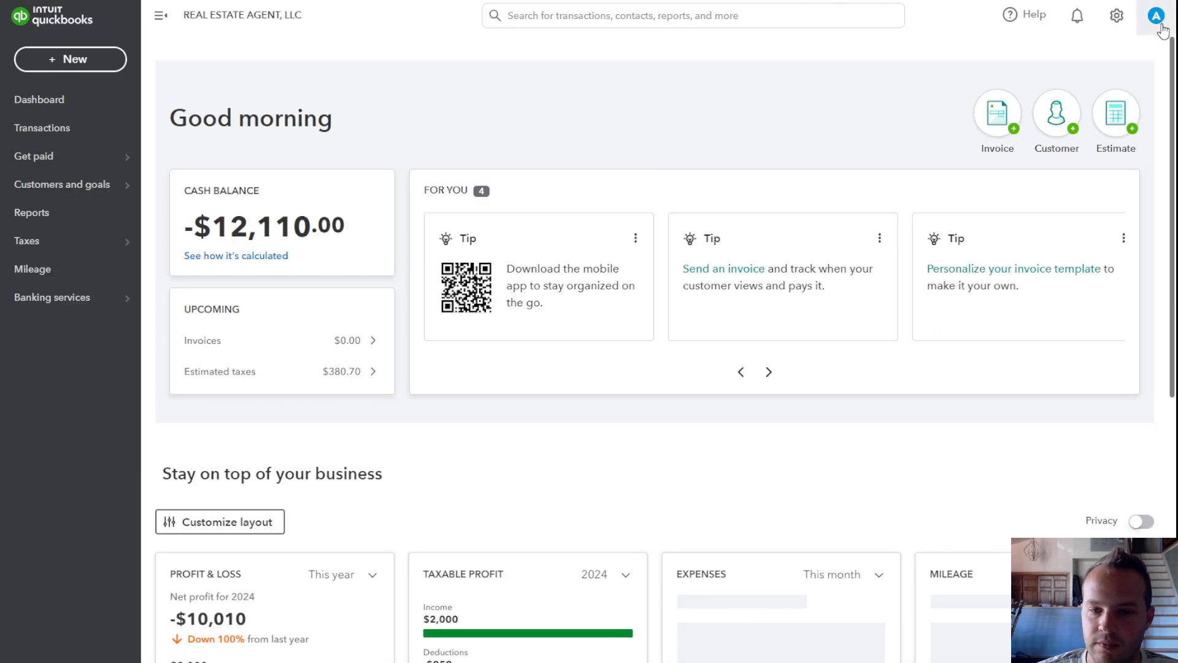
# Step: Customize the dashboard layout by adding the Income widget and finish the customization
pyautogui.scroll(-5, 572, 219)
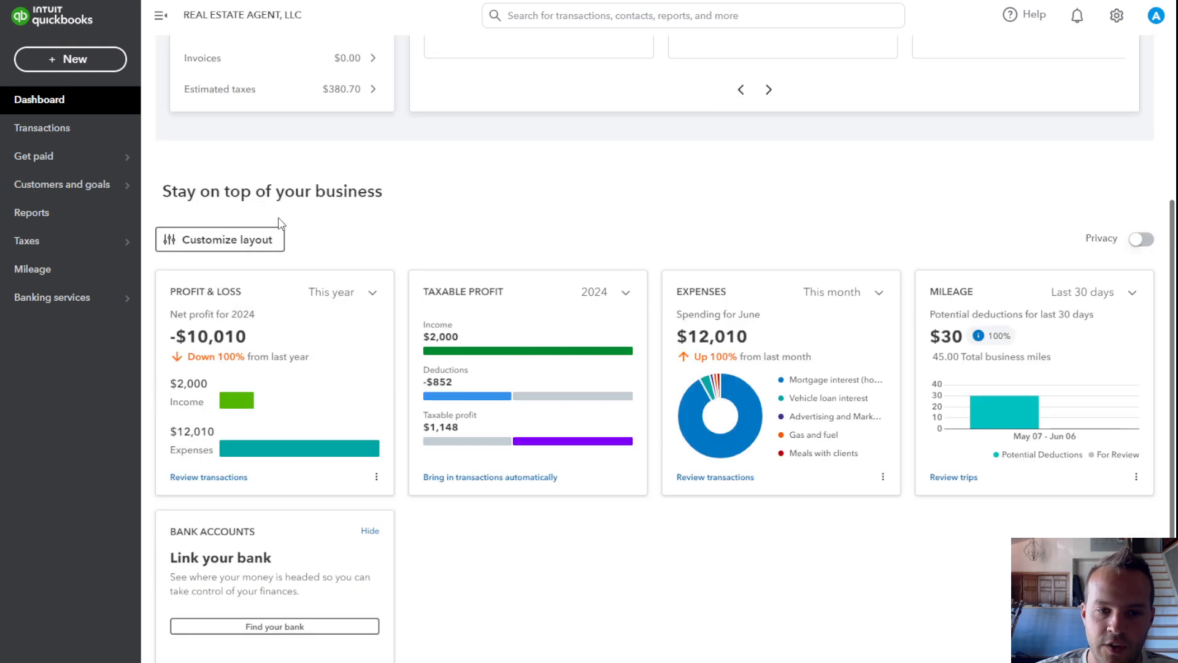
pyautogui.click(264, 246)
pyautogui.click(976, 236)
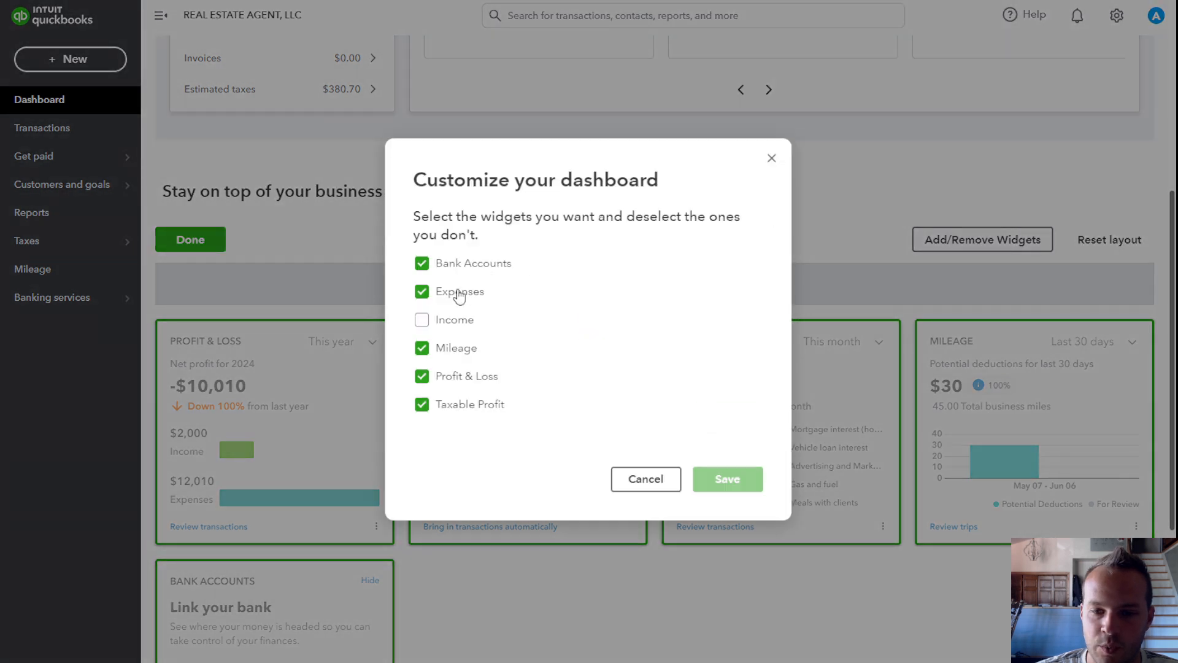
pyautogui.click(444, 321)
pyautogui.click(736, 491)
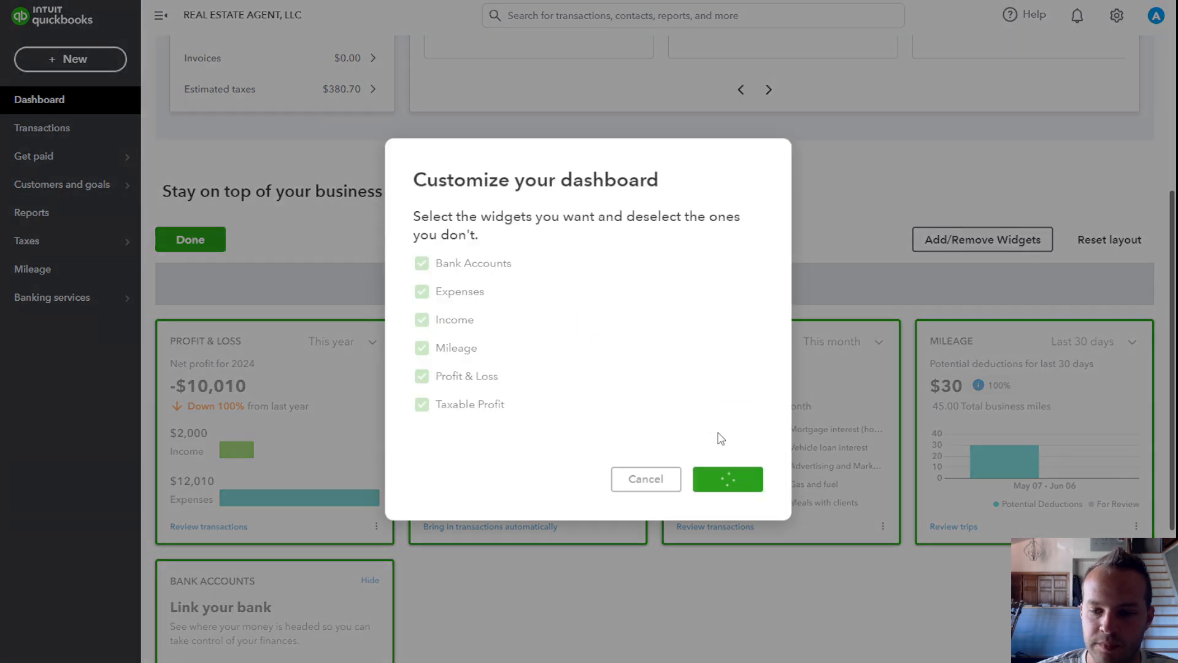
pyautogui.scroll(-3, 639, 210)
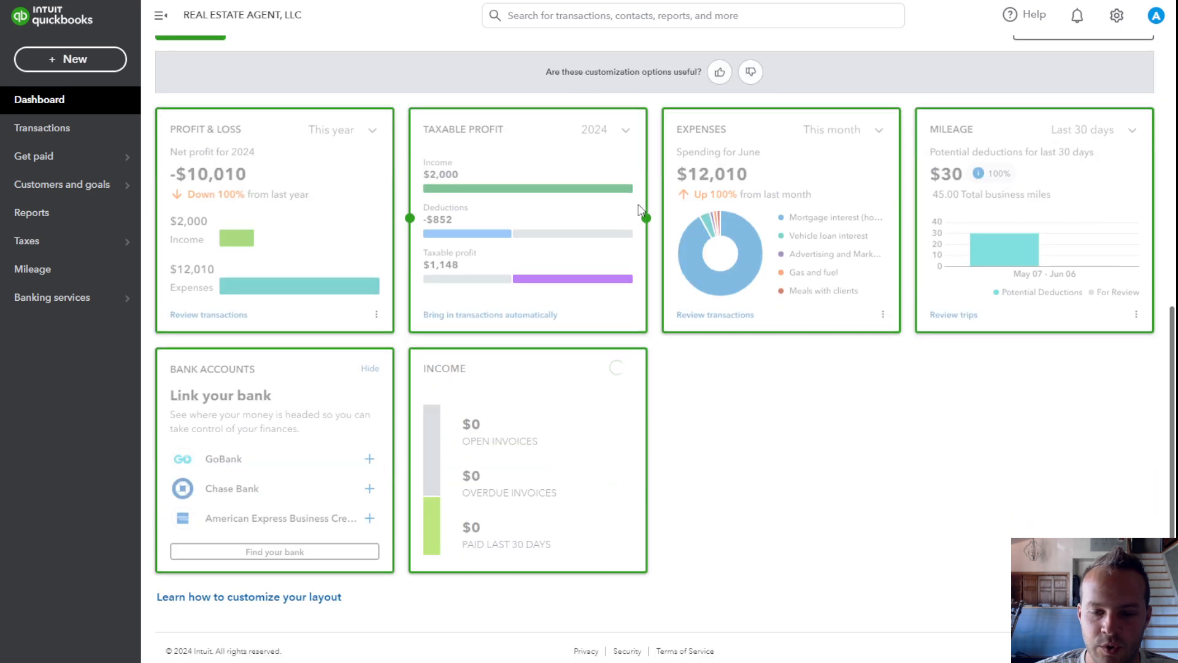
pyautogui.scroll(2, 957, 184)
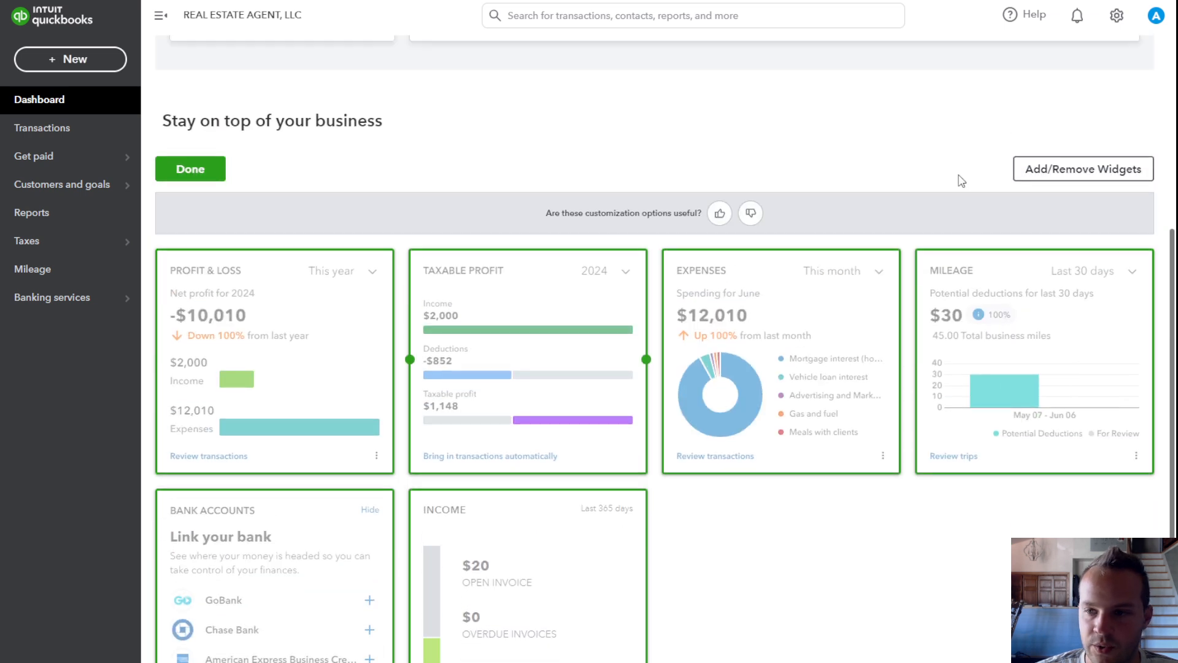
pyautogui.click(190, 169)
# Step: Examine the open, overdue and recently paid invoice amounts in the dashboard's Income widget
pyautogui.scroll(-2, 526, 210)
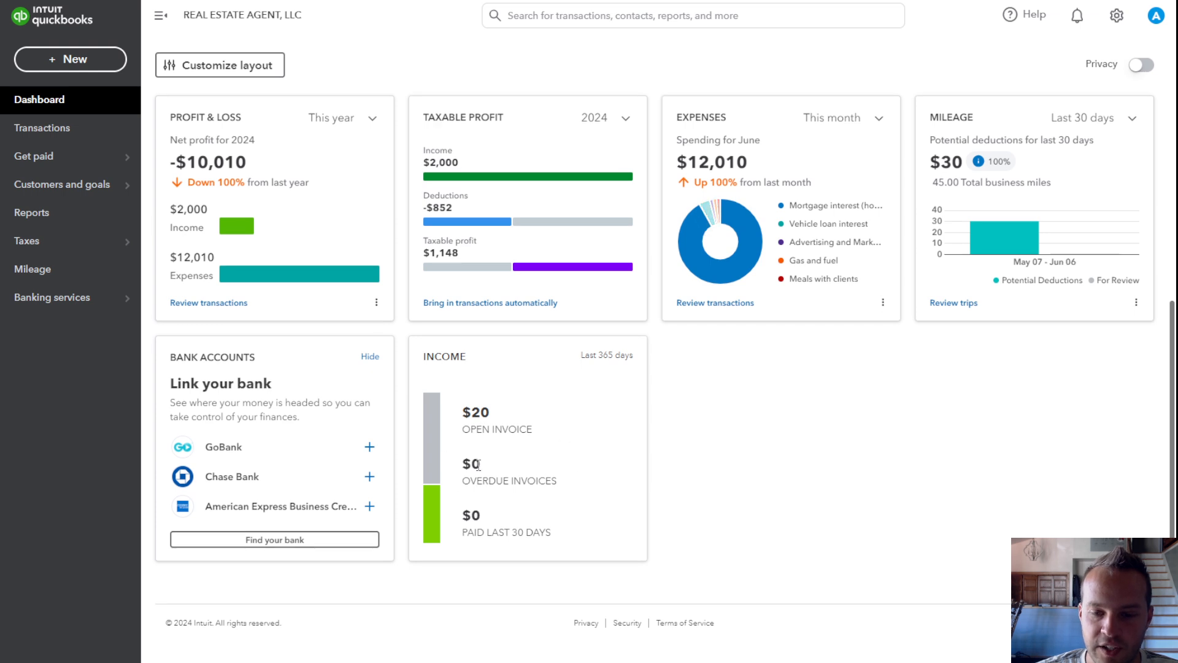
pyautogui.moveTo(478, 465); pyautogui.dragTo(462, 465)
pyautogui.doubleClick(477, 410)
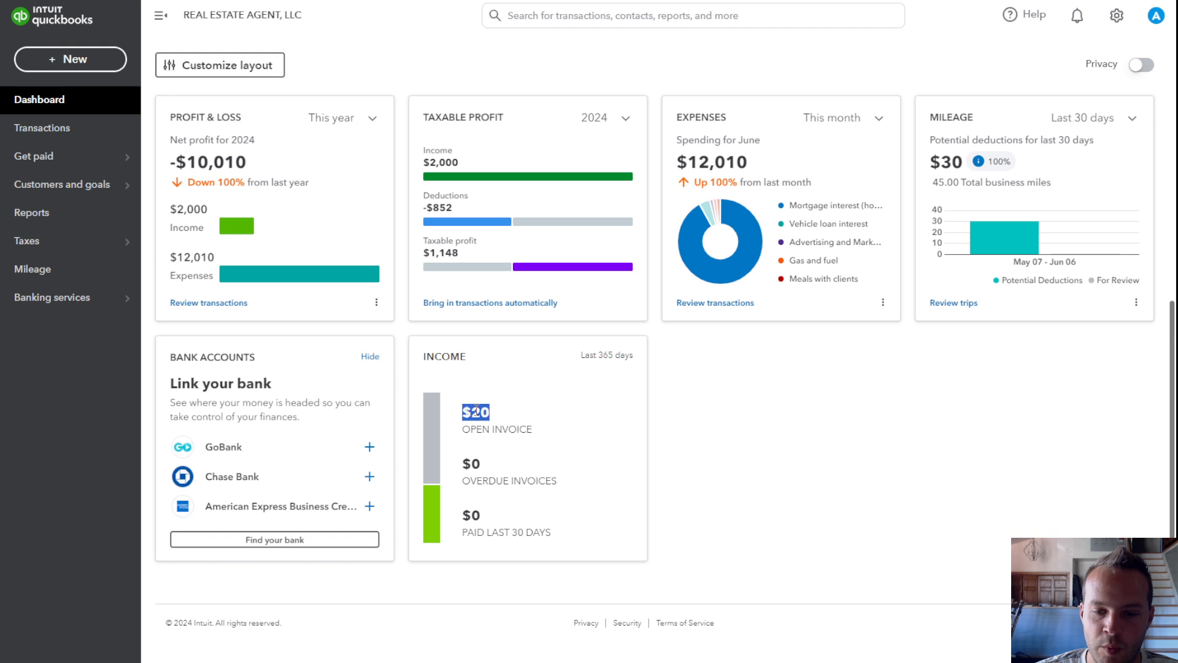
pyautogui.doubleClick(476, 462)
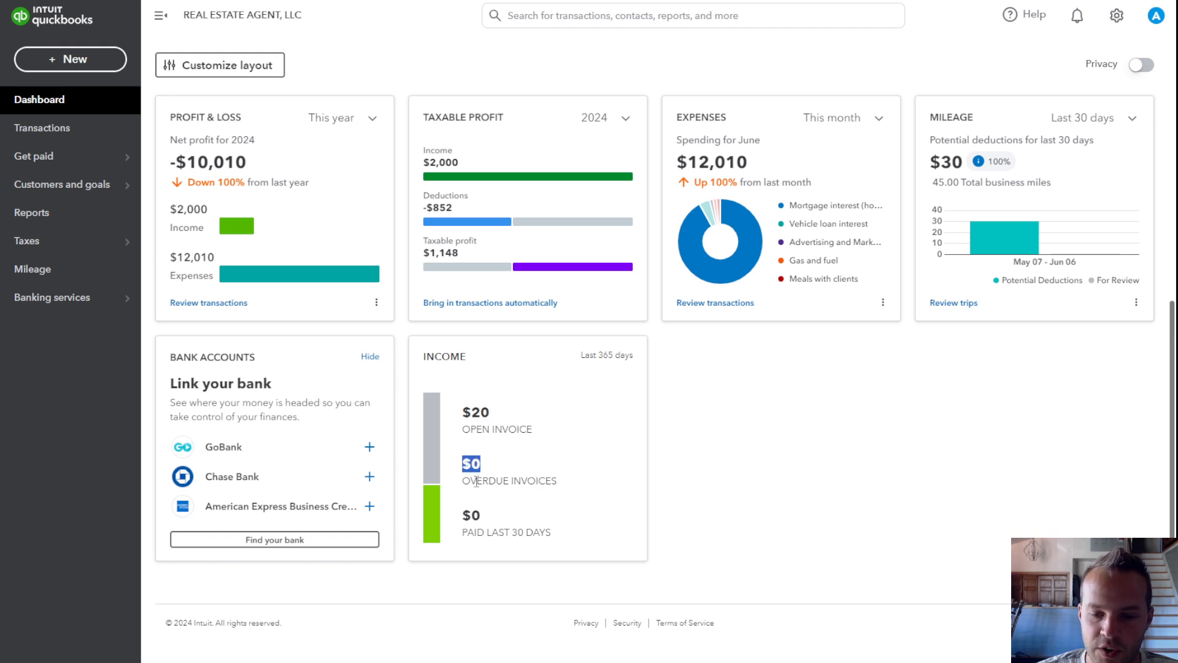
pyautogui.click(477, 481)
pyautogui.doubleClick(477, 522)
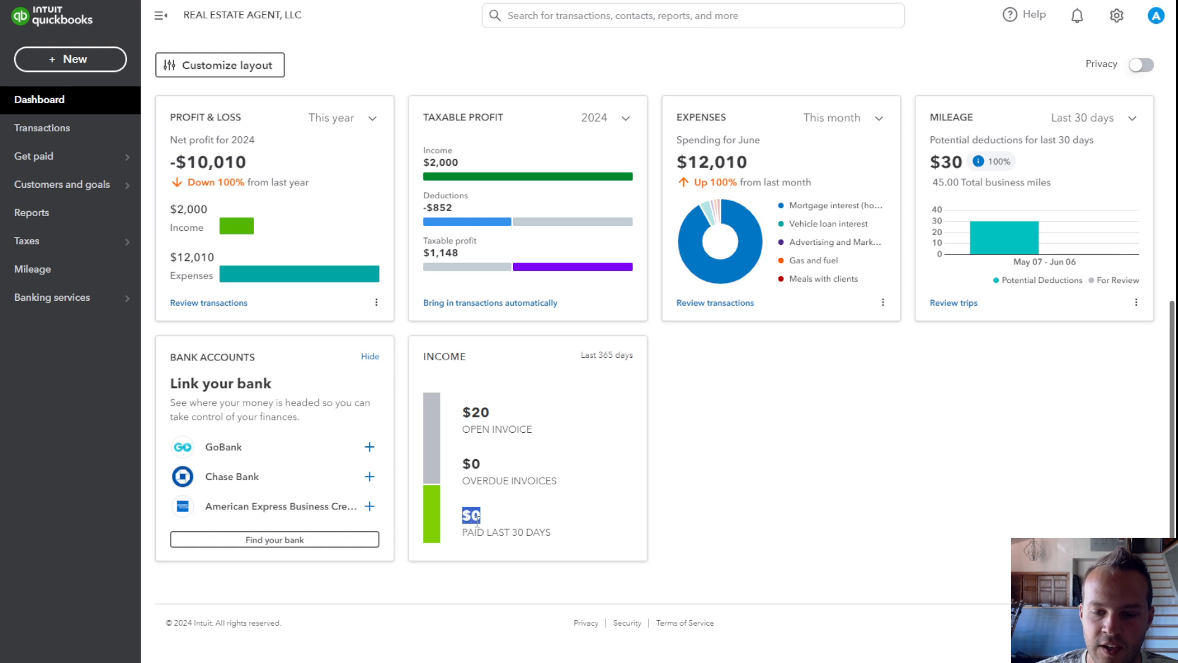
pyautogui.tripleClick(514, 532)
pyautogui.click(847, 538)
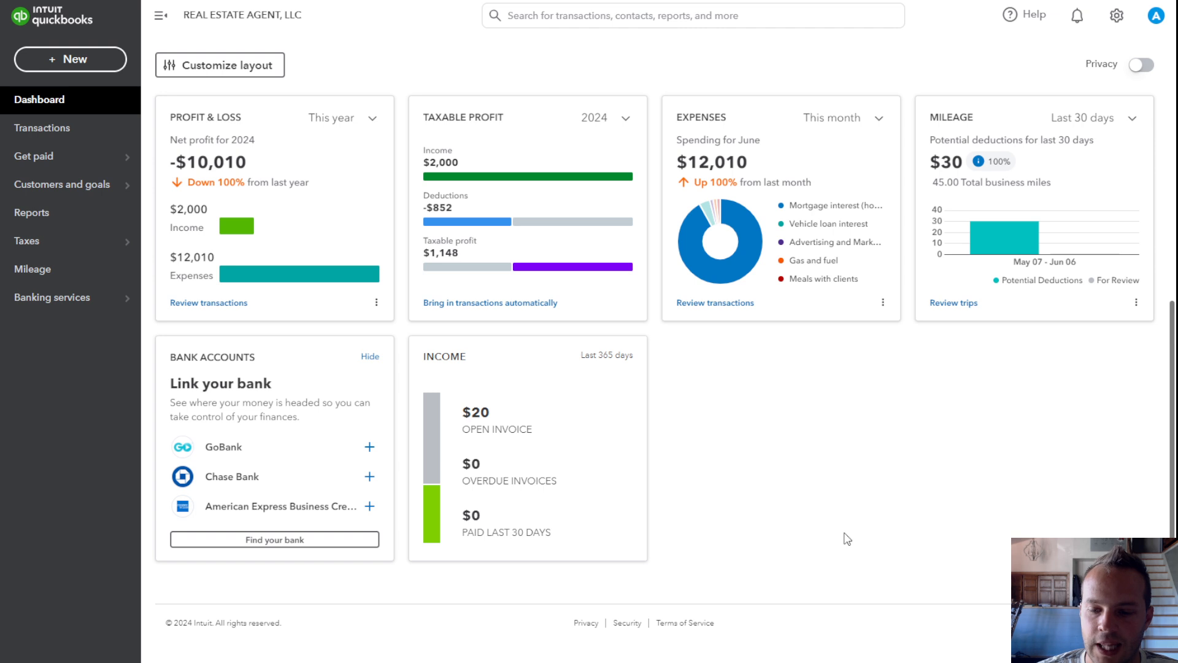
pyautogui.scroll(10, 847, 539)
pyautogui.scroll(-1, 844, 537)
pyautogui.scroll(1, 844, 463)
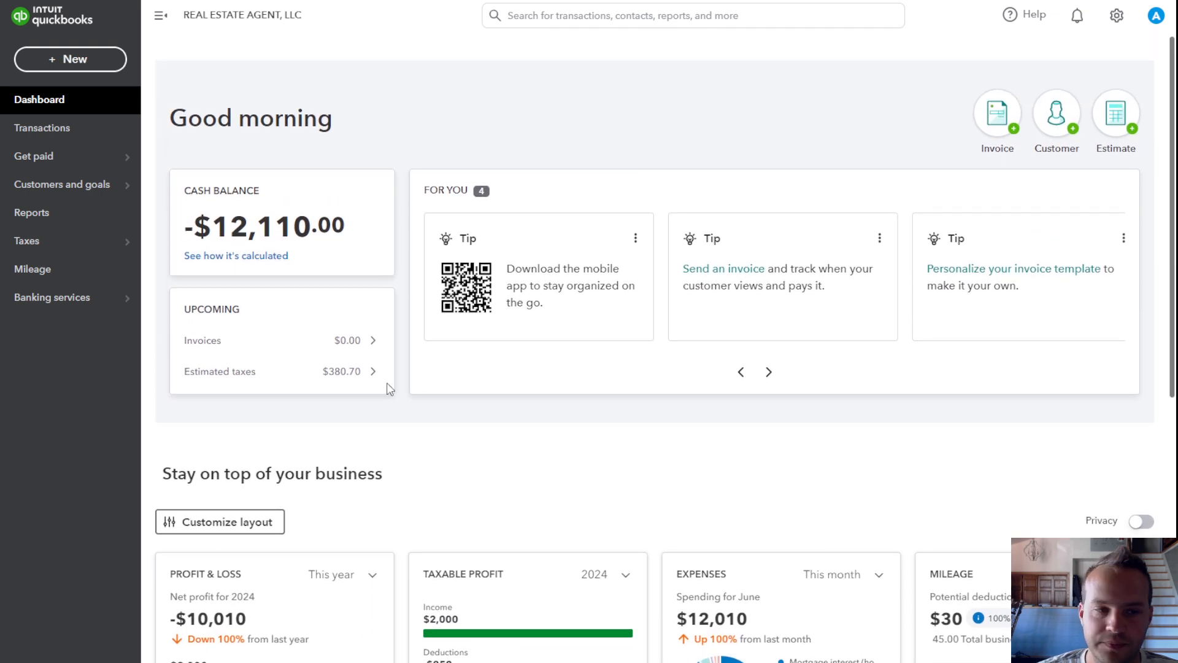